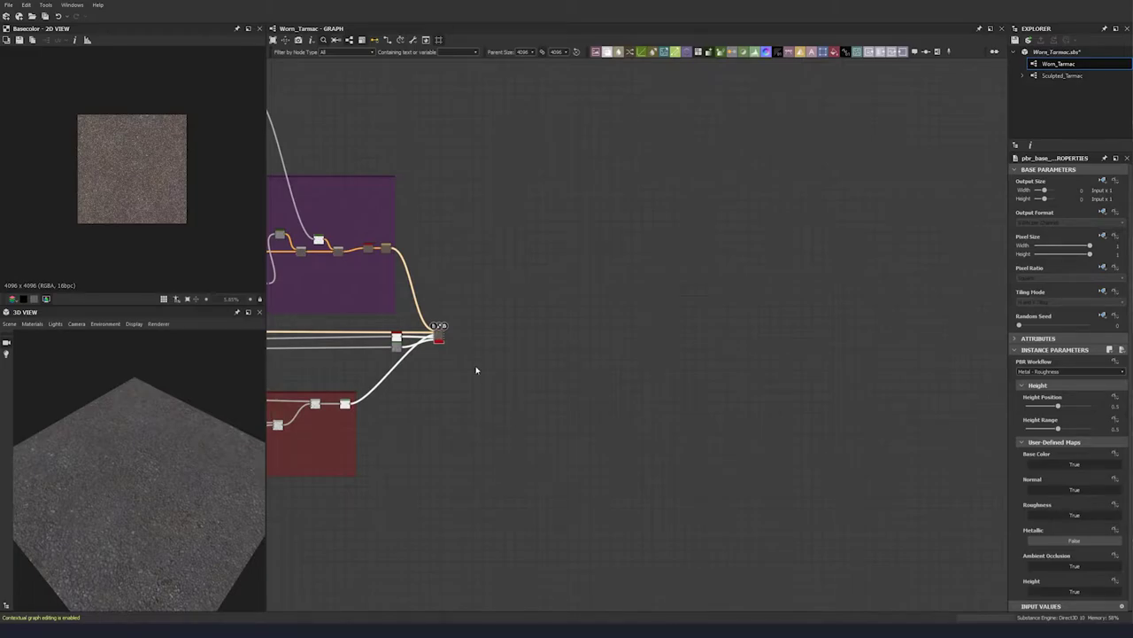
Step: Add a Tile Sampler node in the empty graph area beside the base material node and collapse its base parameters
left_click_drag(4, 538, 198, 456)
left_click_drag(144, 483, 171, 490)
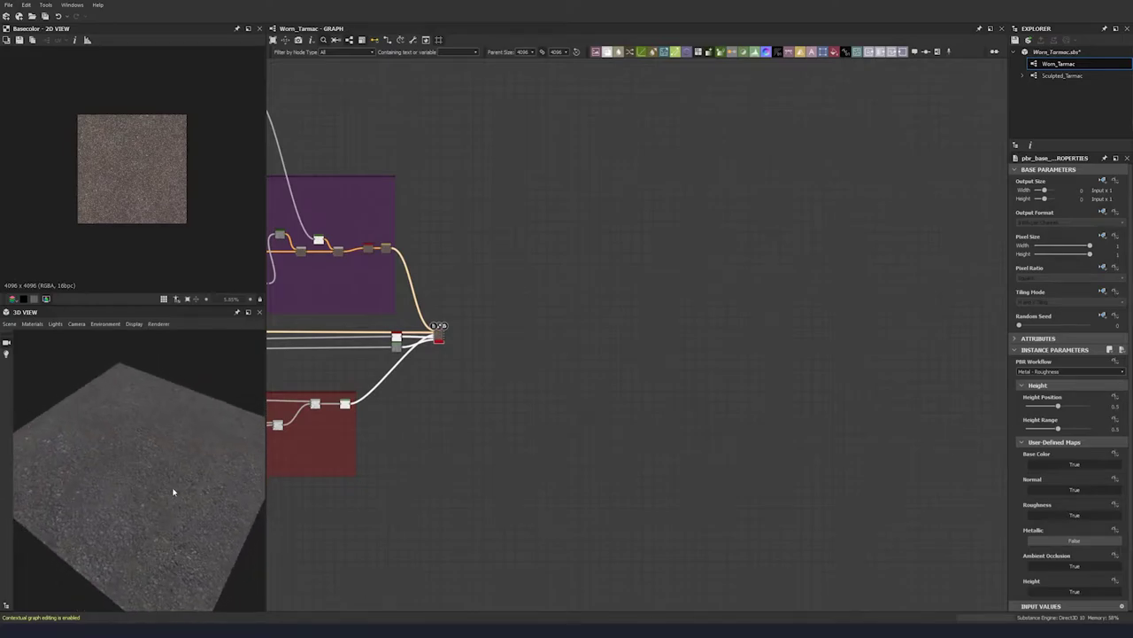
scroll(456, 325, "up", 3)
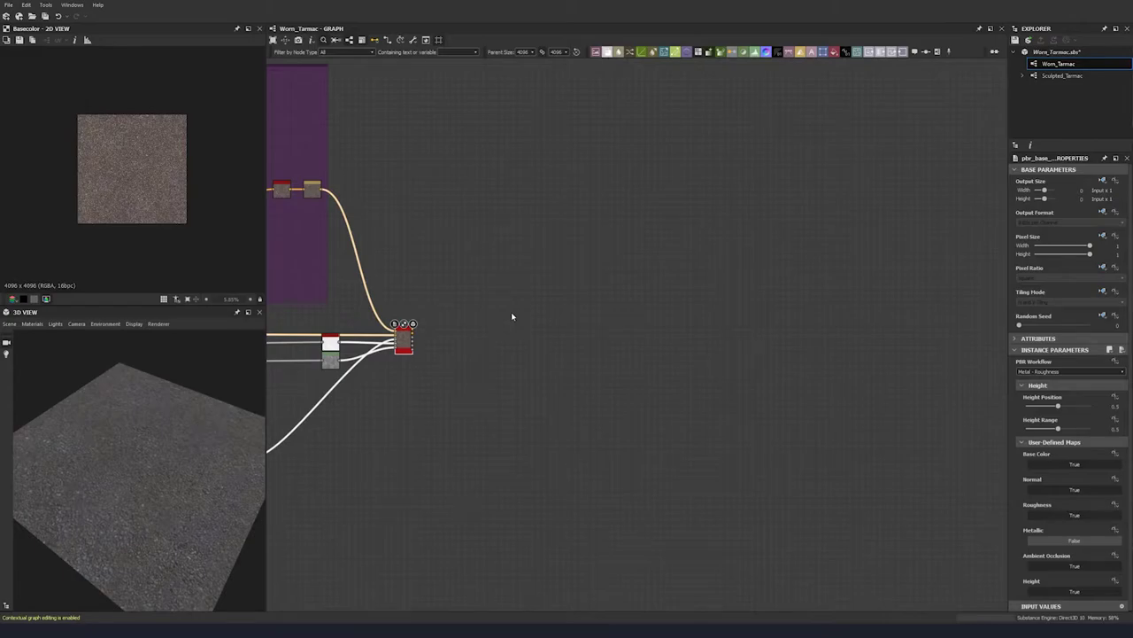
middle_click_drag(480, 339, 466, 327)
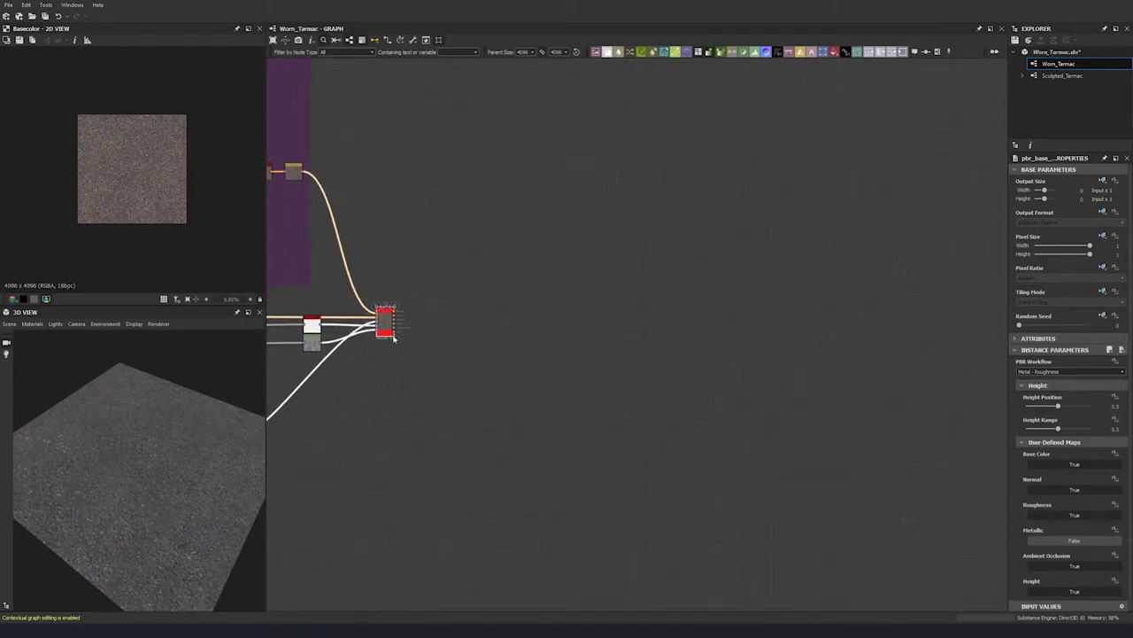
middle_click_drag(401, 359, 354, 355)
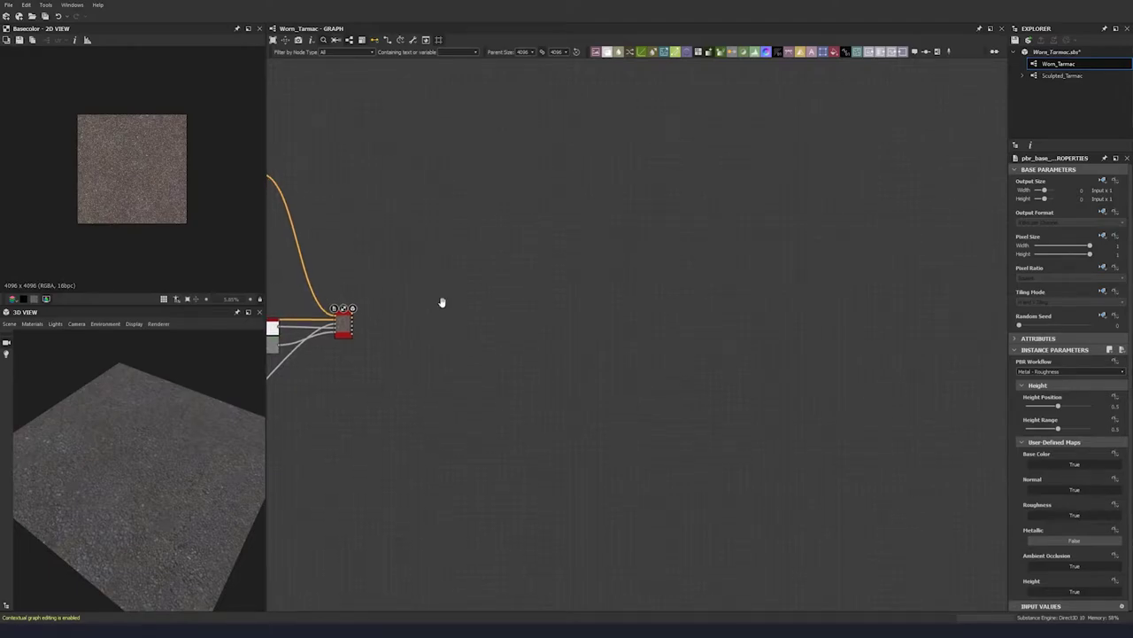
middle_click_drag(379, 311, 343, 357)
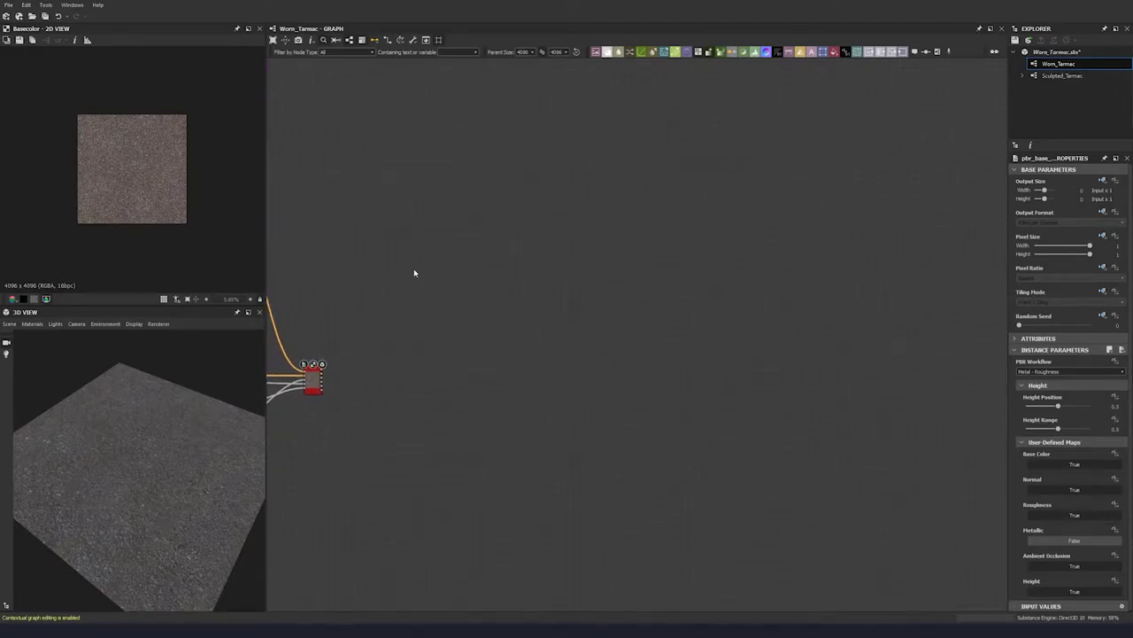
key("space")
type("tile s")
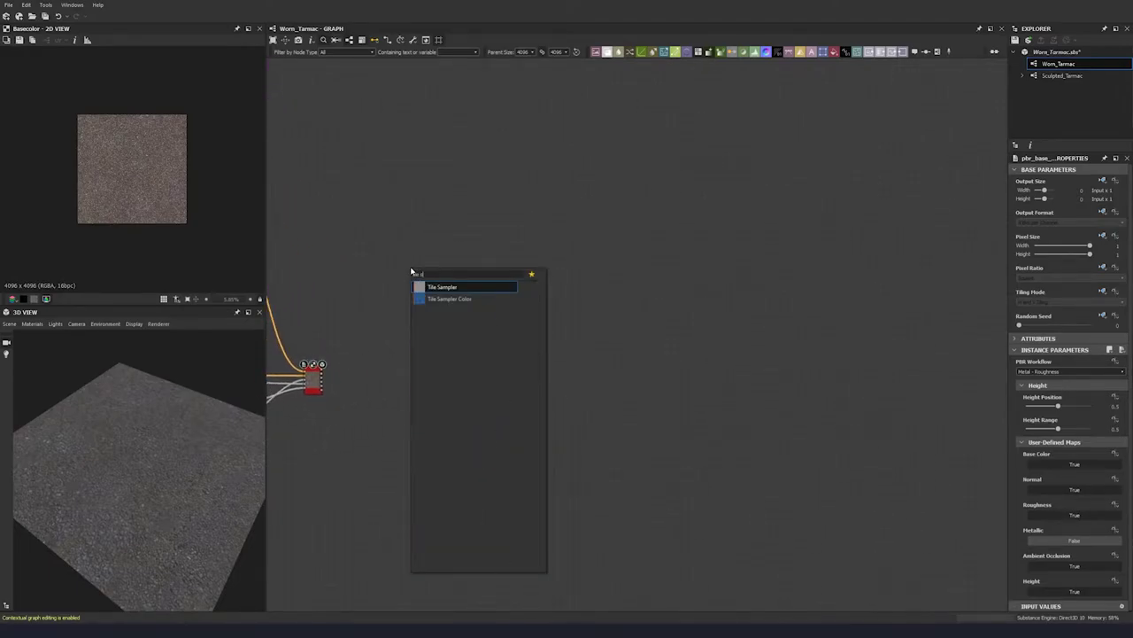
left_click(440, 286)
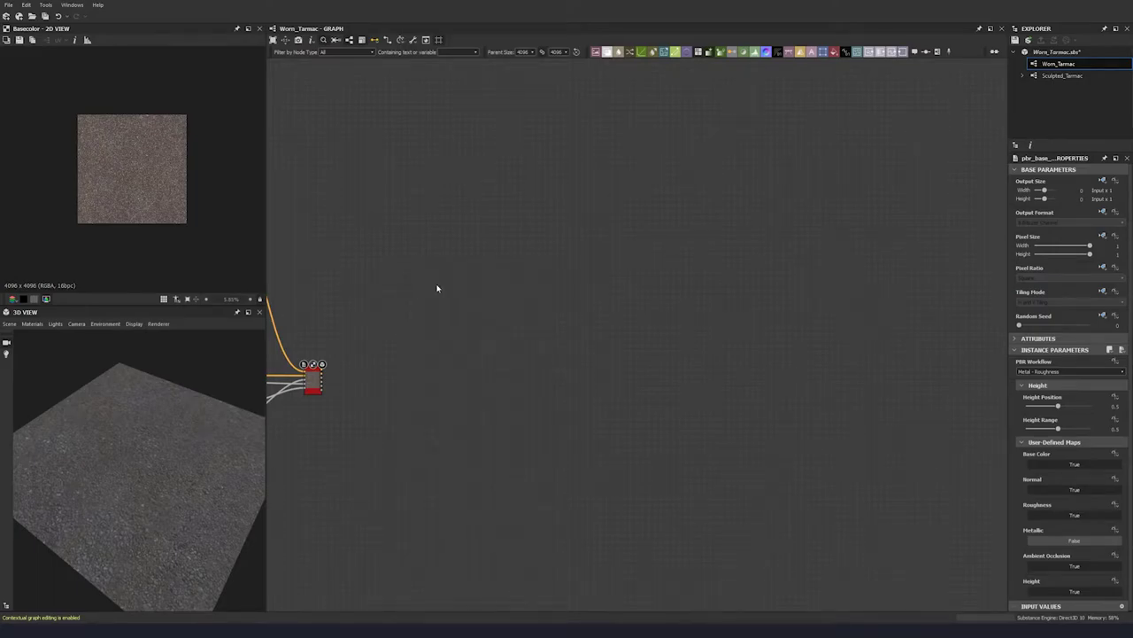
left_click(1027, 325)
left_click(1016, 169)
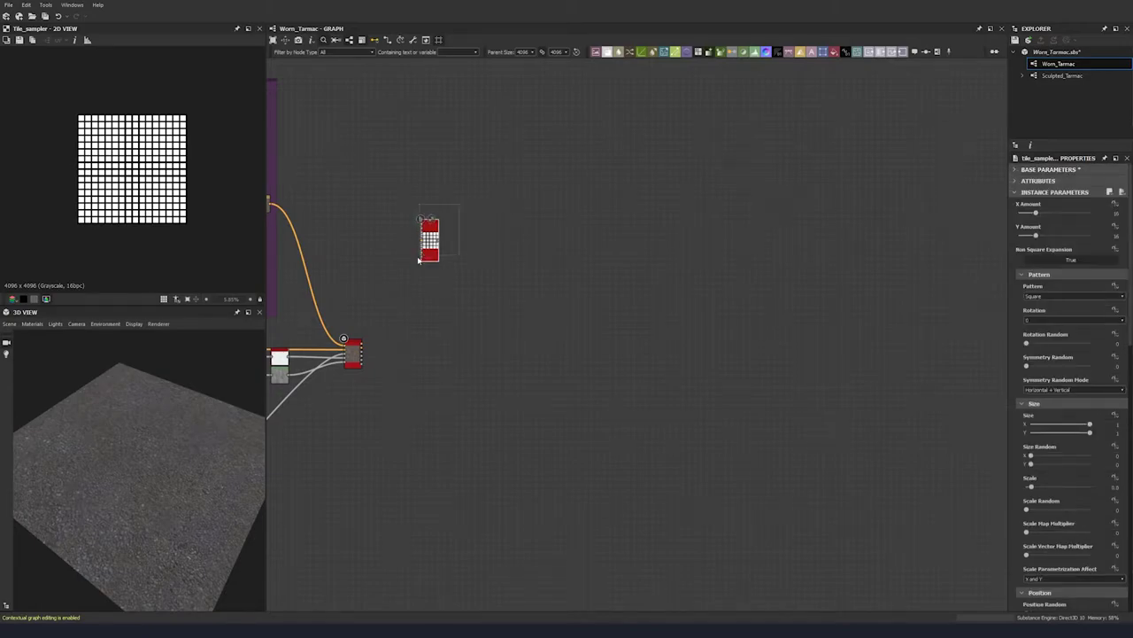
Step: Duplicate the Tile Sampler node and arrange the two samplers one above the other
key("ctrl+c")
key("ctrl+v")
left_click_drag(637, 338, 435, 293)
middle_click_drag(460, 239, 479, 275)
scroll(478, 274, "up", 4)
left_click_drag(445, 283, 445, 231)
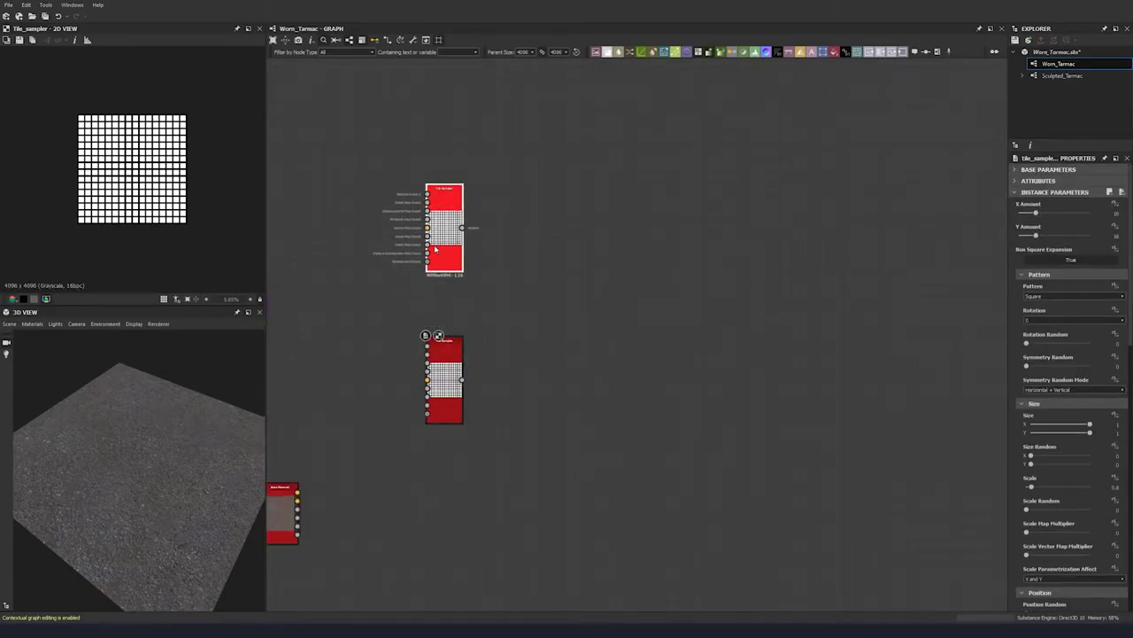
Step: Set the upper Tile Sampler's X Amount and Y Amount to 15
double_click(1123, 213)
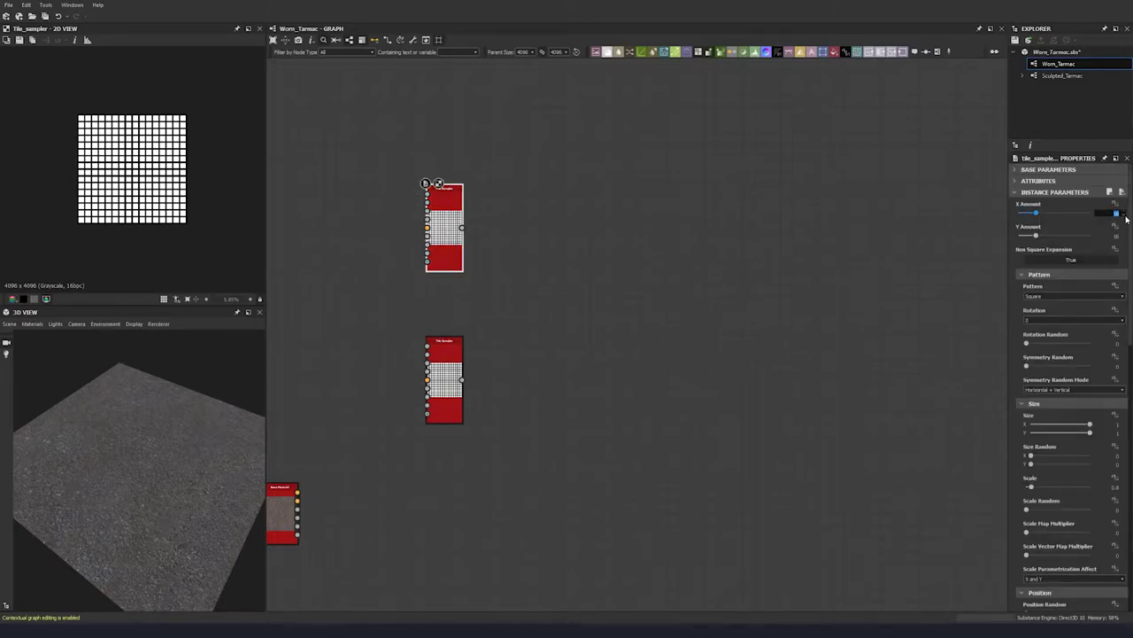
type("15")
key("Tab")
type("15")
key("Return")
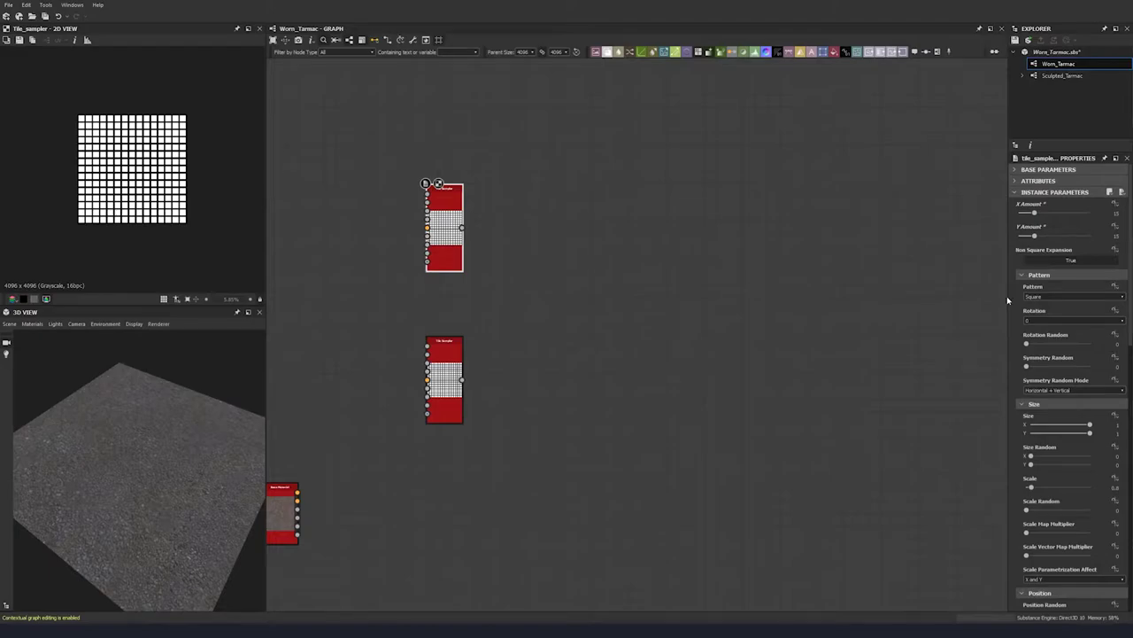
Step: Widen the parameter area and set the upper sampler's Size to 0.5 in X and 0.91 in Y
left_click_drag(1009, 301, 952, 303)
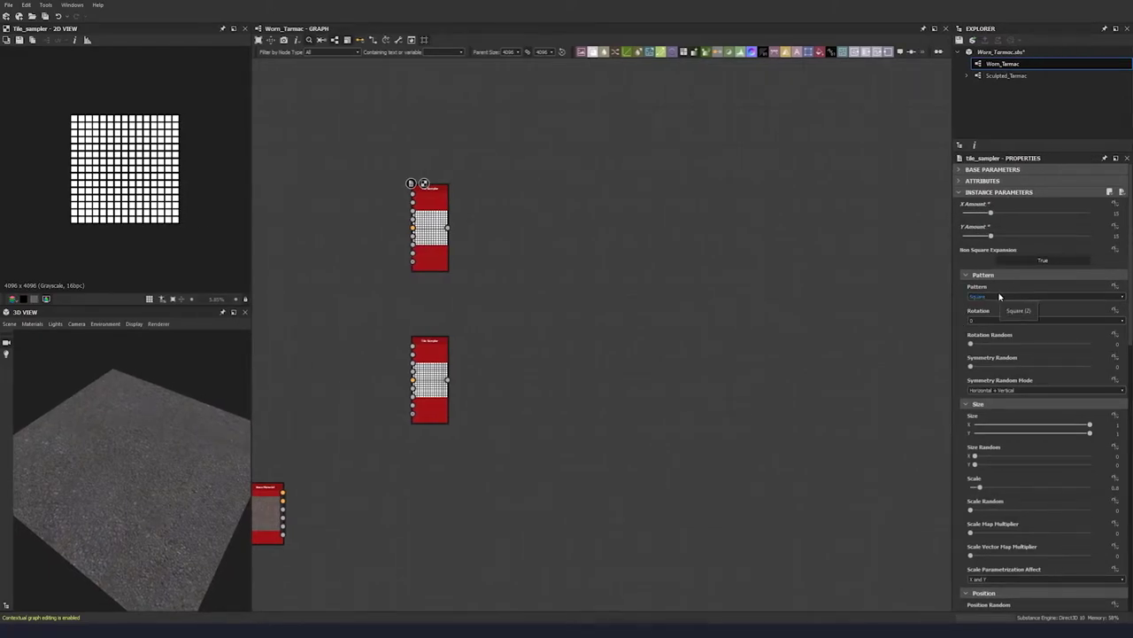
left_click(1038, 425)
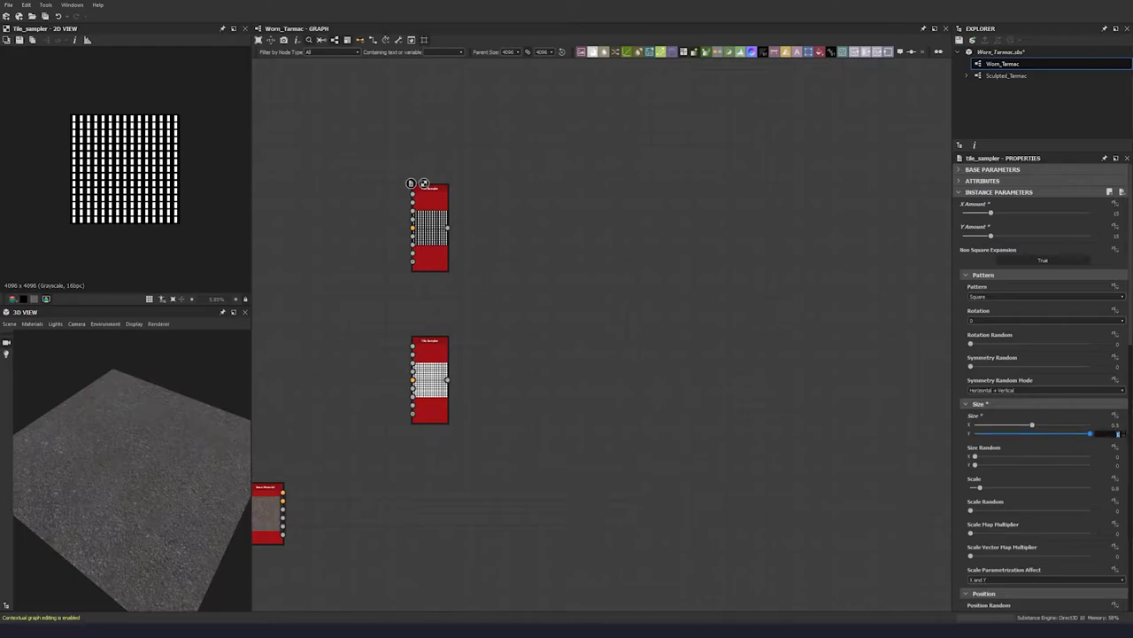
type("0.91")
key("Return")
Step: Set the upper sampler's Size Random to 0.37 in X and 0.73 in Y
type("0.")
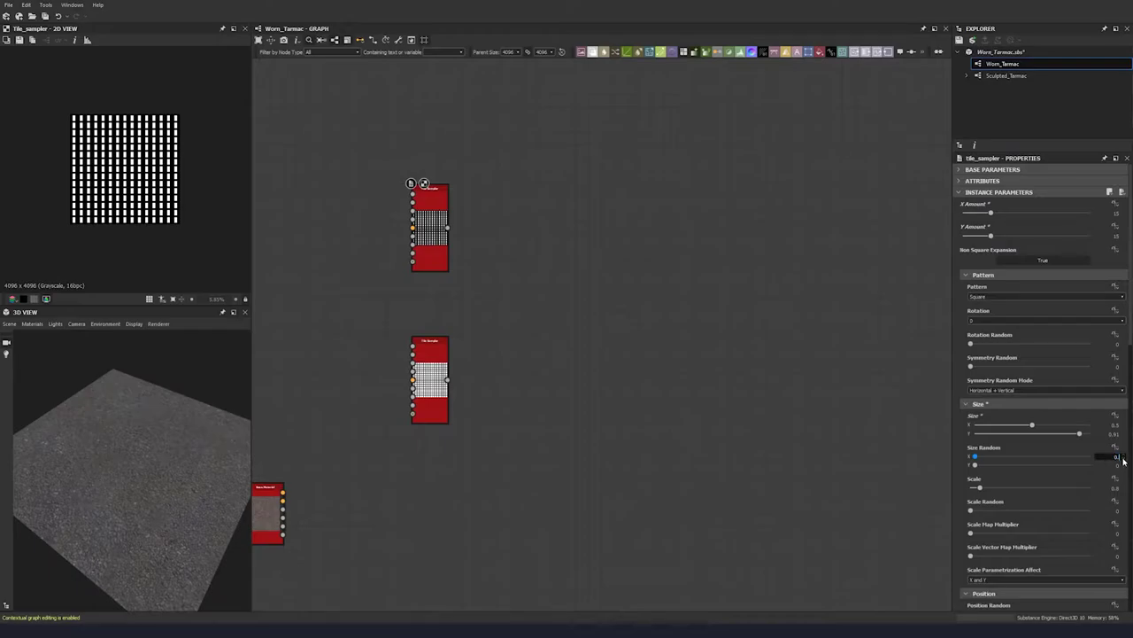
key("Return")
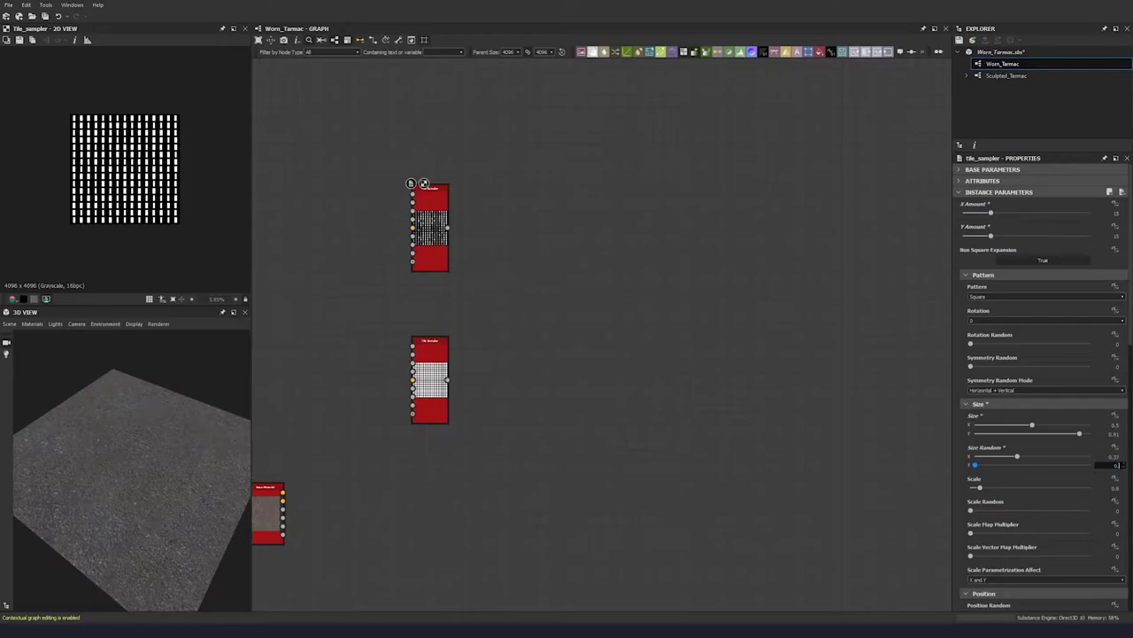
key("Return")
Step: Set the upper sampler's Scale to 1.76 and its Scale Random to 0.51
left_click(1103, 488)
type("1.75")
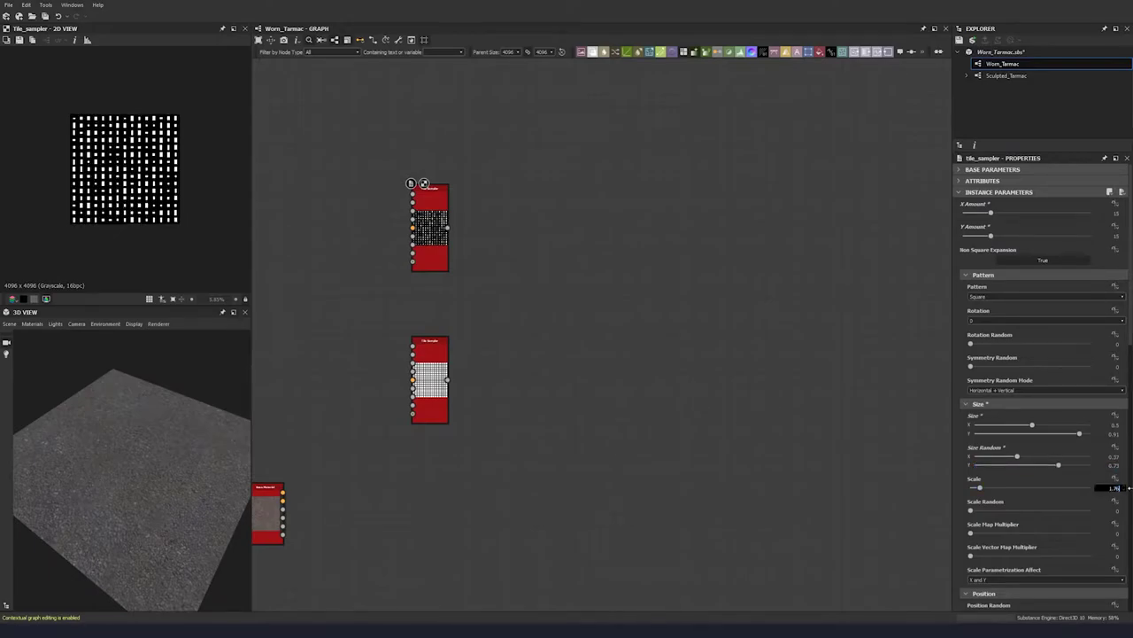
key("Return")
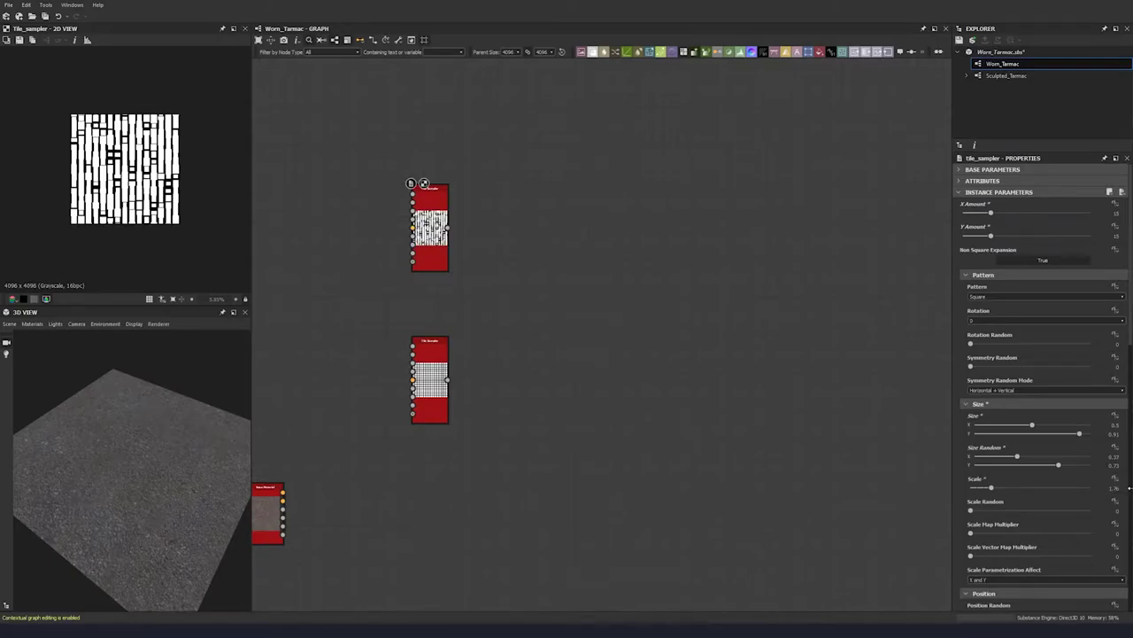
left_click(1116, 511)
type("0.5")
key("Return")
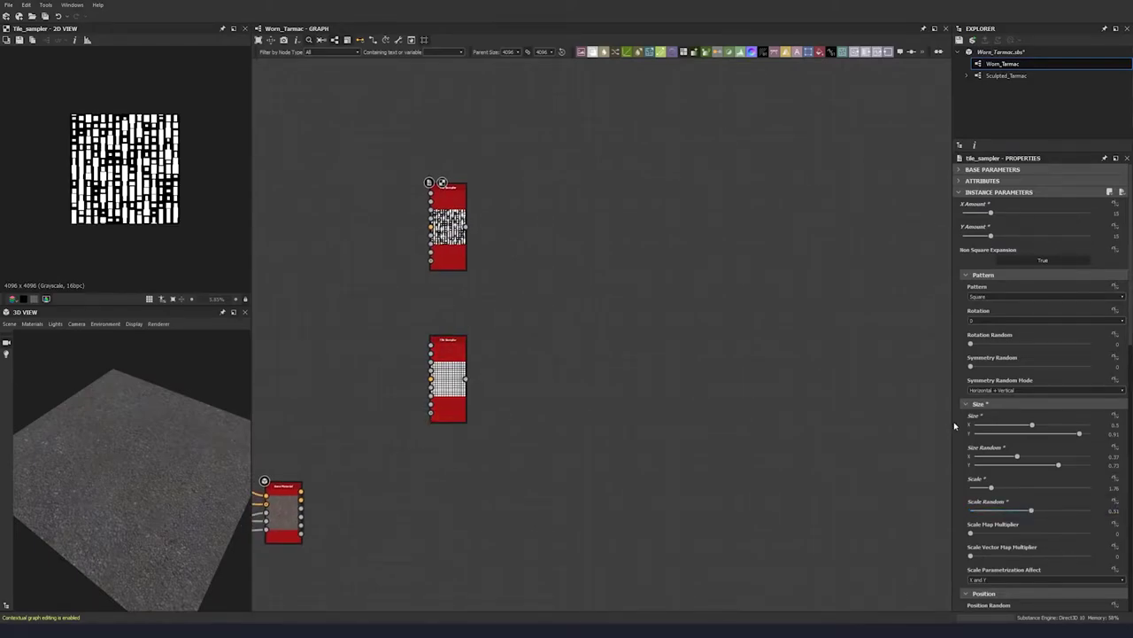
Step: Set the upper sampler's Offset to 0.36 and its Position Random to 0.25
scroll(956, 424, "down", 3)
scroll(956, 424, "down", 5)
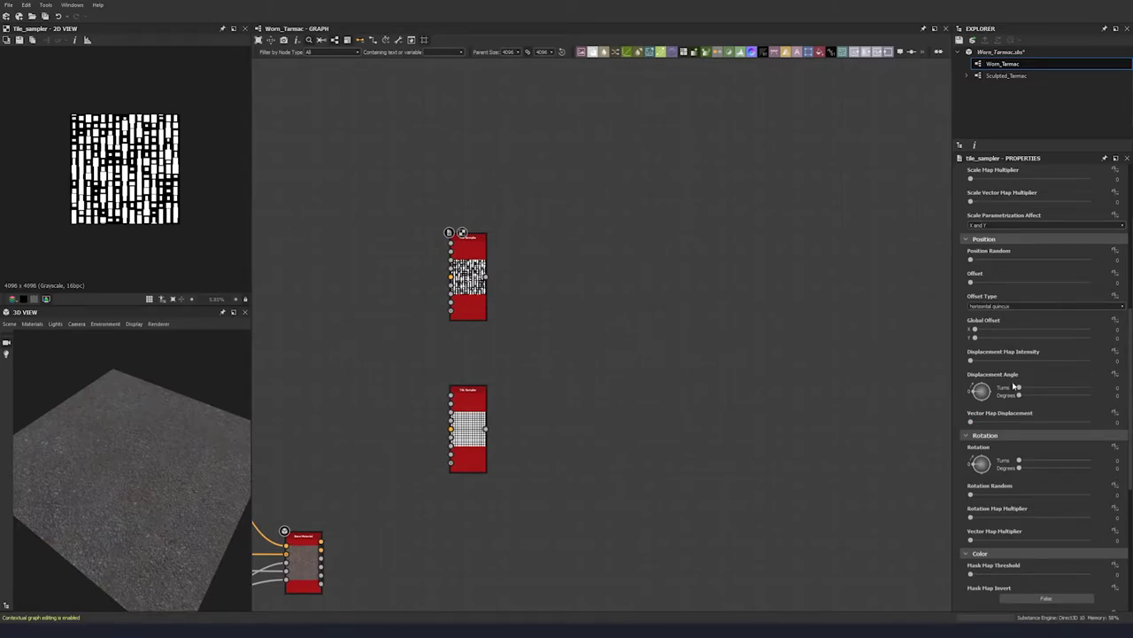
left_click(978, 285)
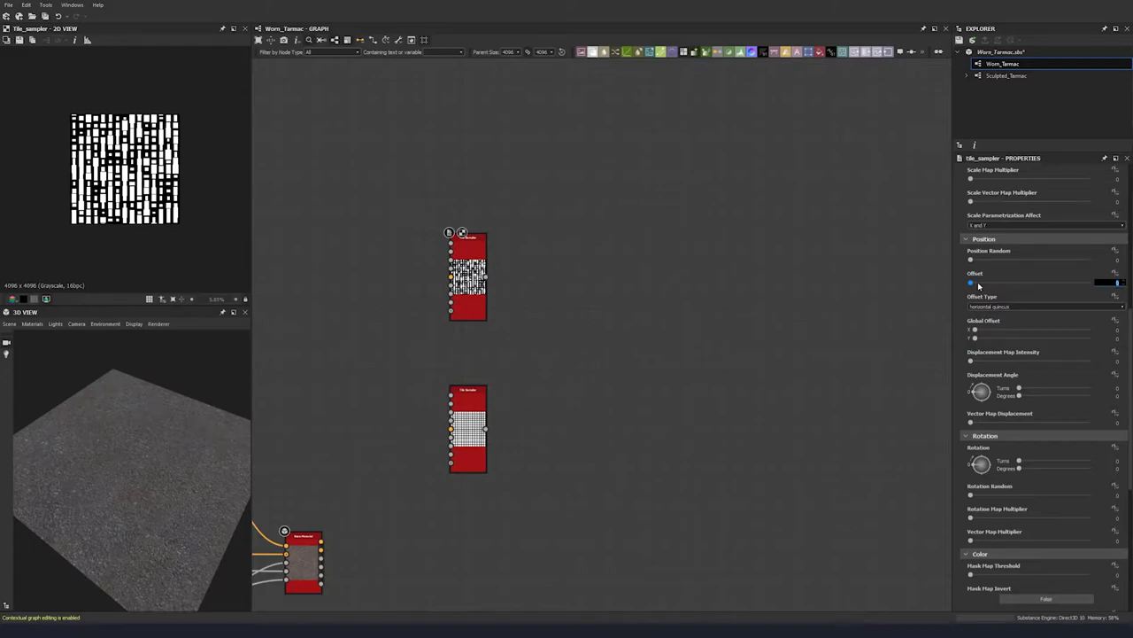
type("0.35")
key("Return")
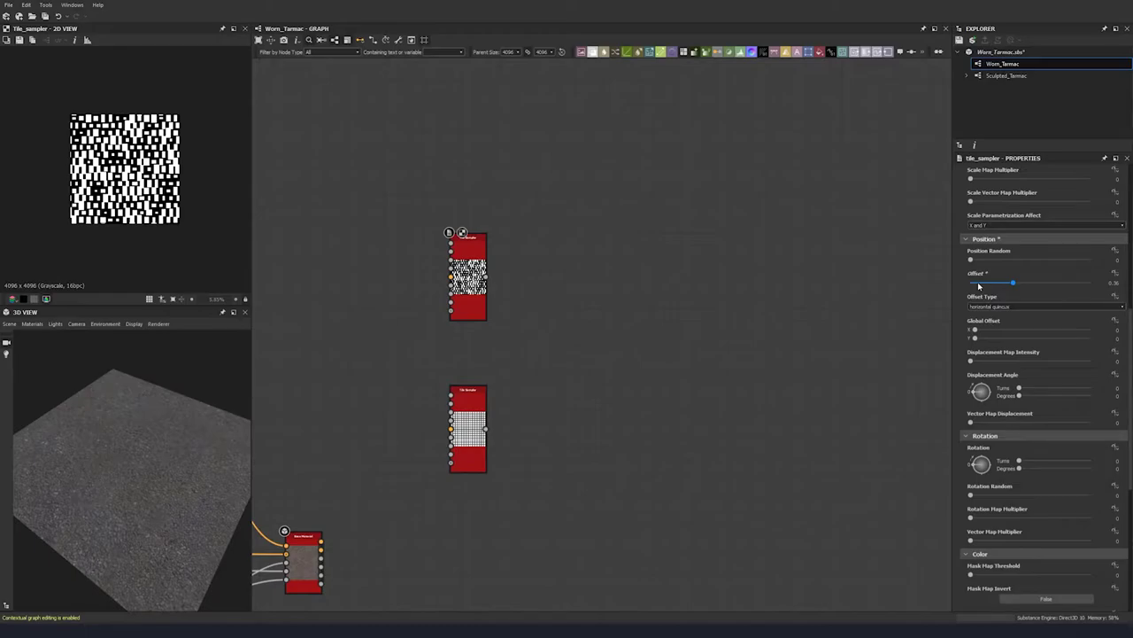
left_click(1122, 261)
type("0.02")
key("Return")
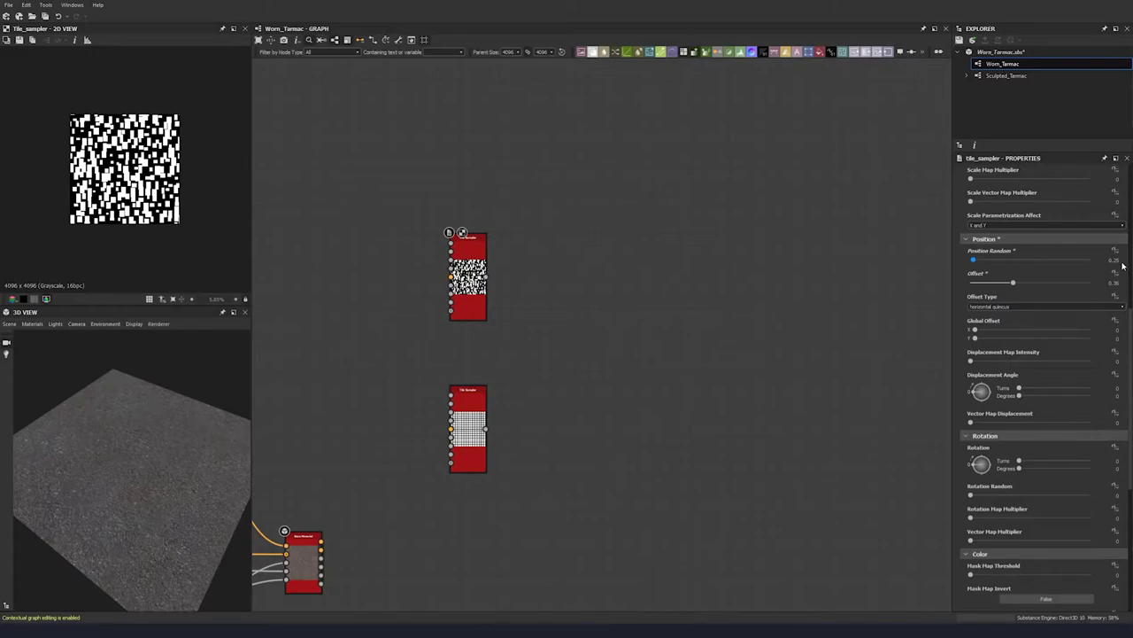
Step: Raise the upper sampler's Color Random to 0.97 for varied grey tiles
scroll(123, 218, "up", 2)
left_click(475, 293)
scroll(960, 412, "down", 5)
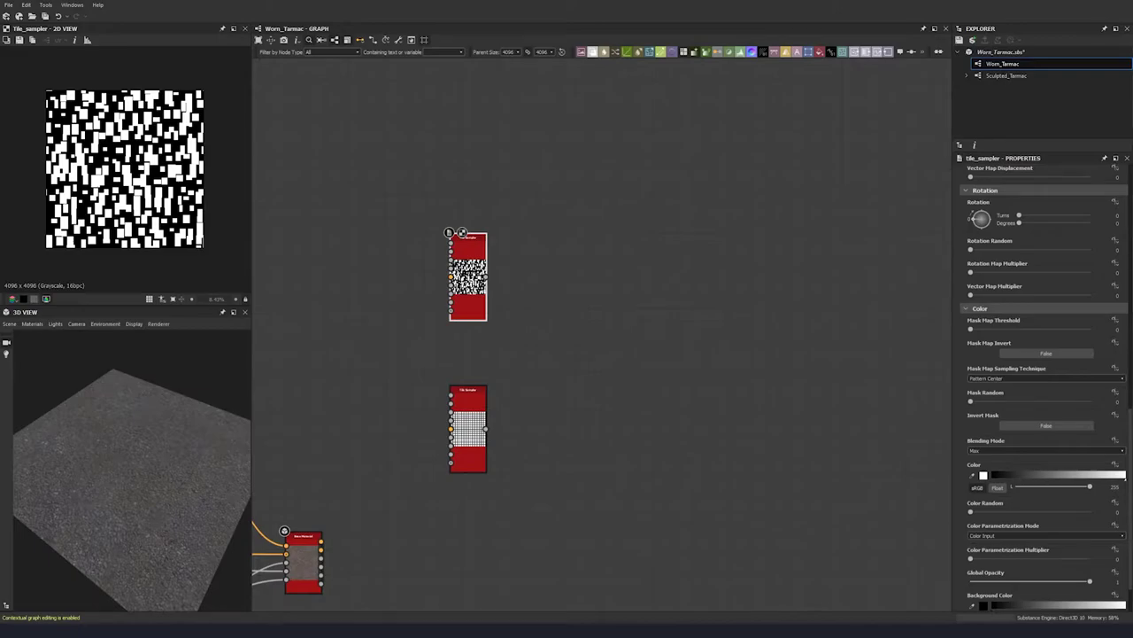
left_click_drag(972, 511, 1089, 511)
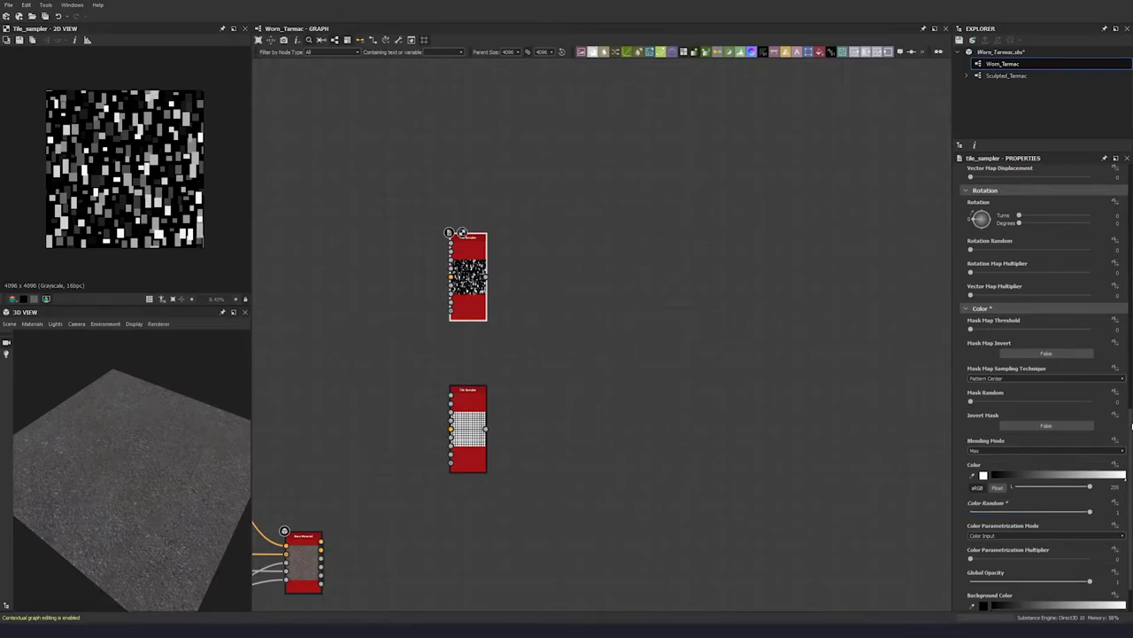
left_click_drag(1091, 513, 1086, 512)
Step: Switch the upper sampler's Color Parametrization Mode to Scale and raise its Color Parametrization Multiplier to 0.94
left_click(1015, 536)
left_click(975, 552)
scroll(970, 547, "down", 1)
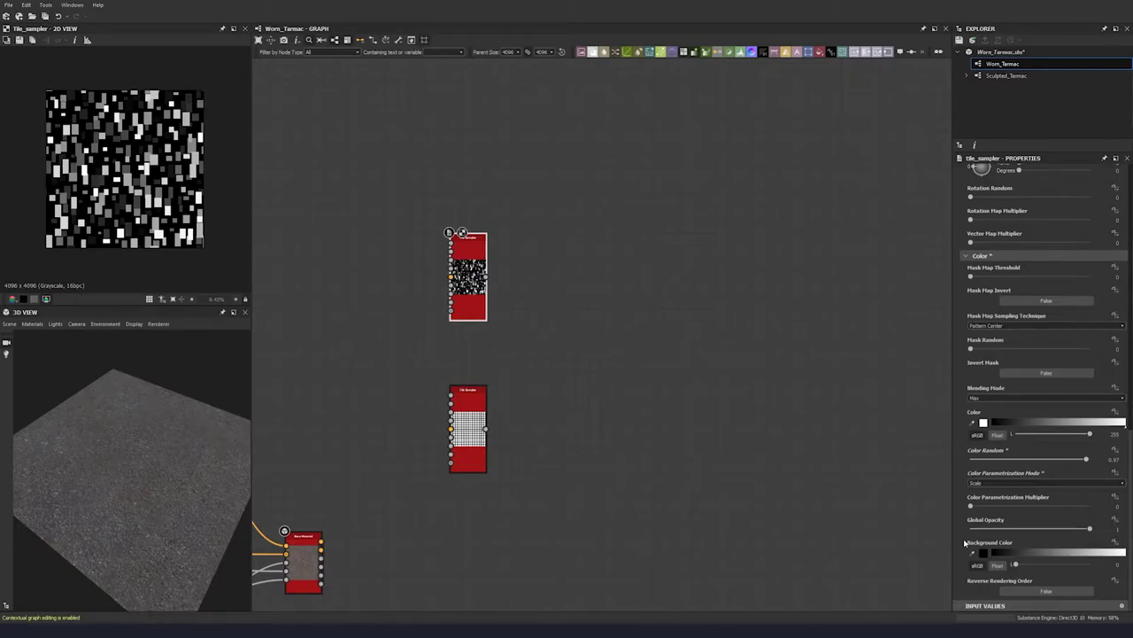
left_click_drag(971, 505, 1082, 507)
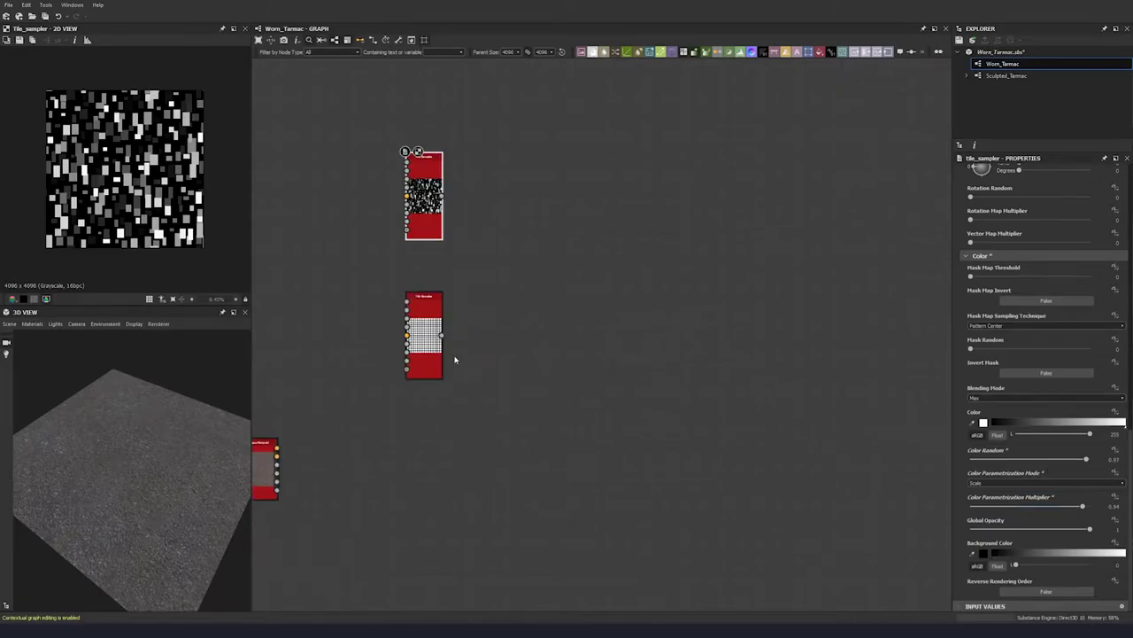
Step: Move the lower Tile Sampler closer to the upper one and set its X Amount to 10 and Y Amount to 11
left_click_drag(423, 330, 423, 310)
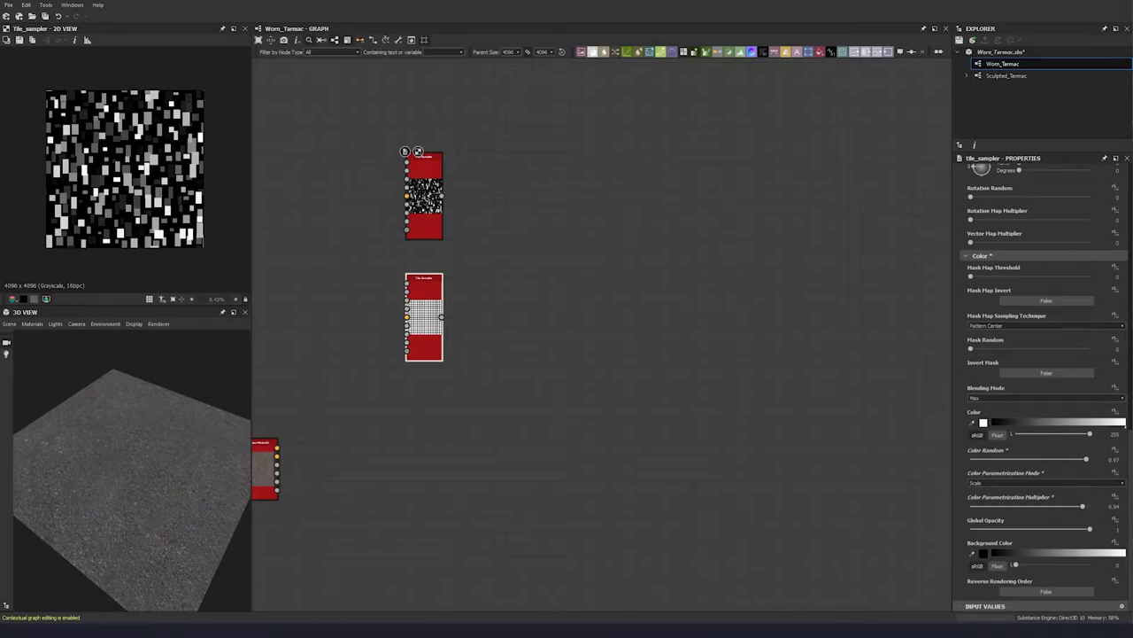
left_click_drag(1130, 444, 1127, 182)
left_click(1117, 201)
type("10")
key("Tab")
type("11")
key("Return")
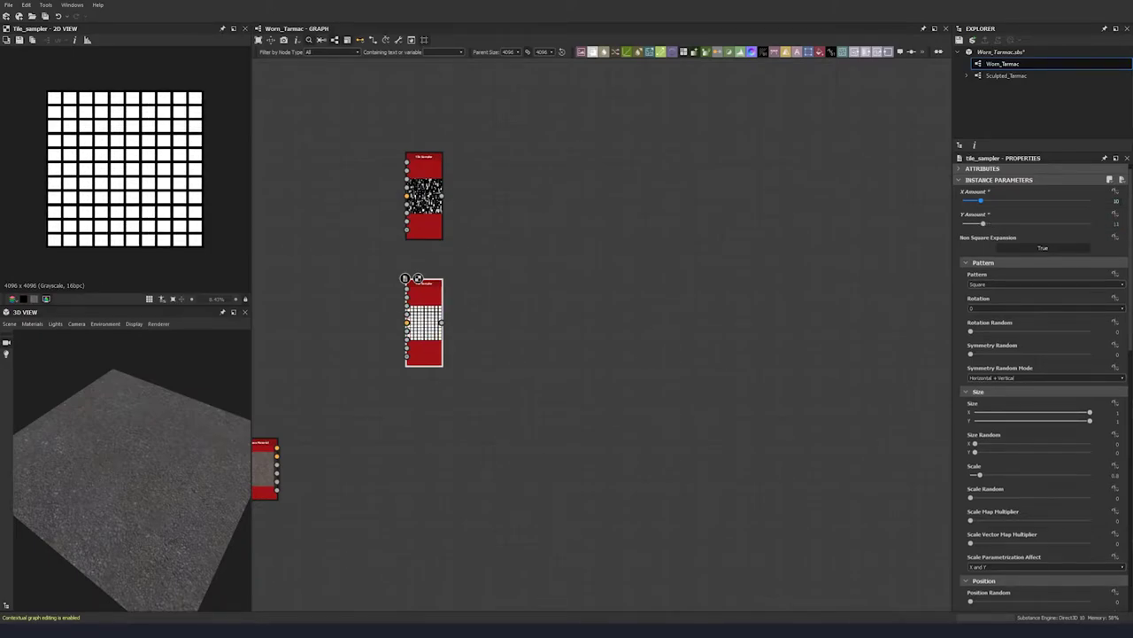
Step: Set the lower sampler's Size to 0.5 in X and 0.91 in Y and its Scale to 1.26
left_click(1117, 414)
type("0.5")
key("Return")
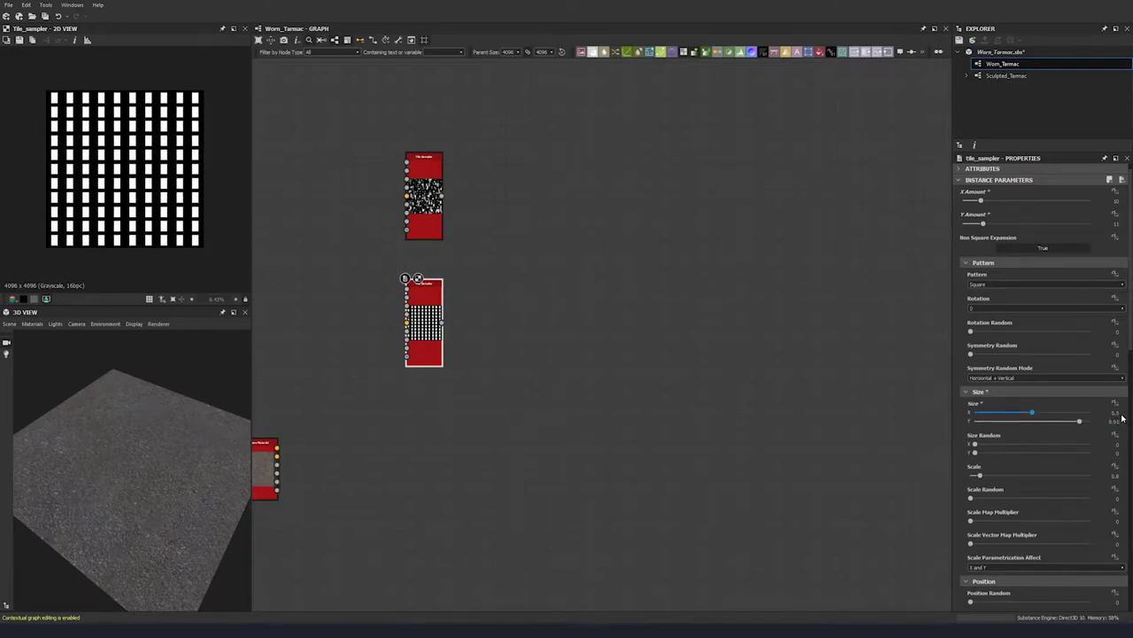
left_click(1116, 476)
type("1.25")
key("Return")
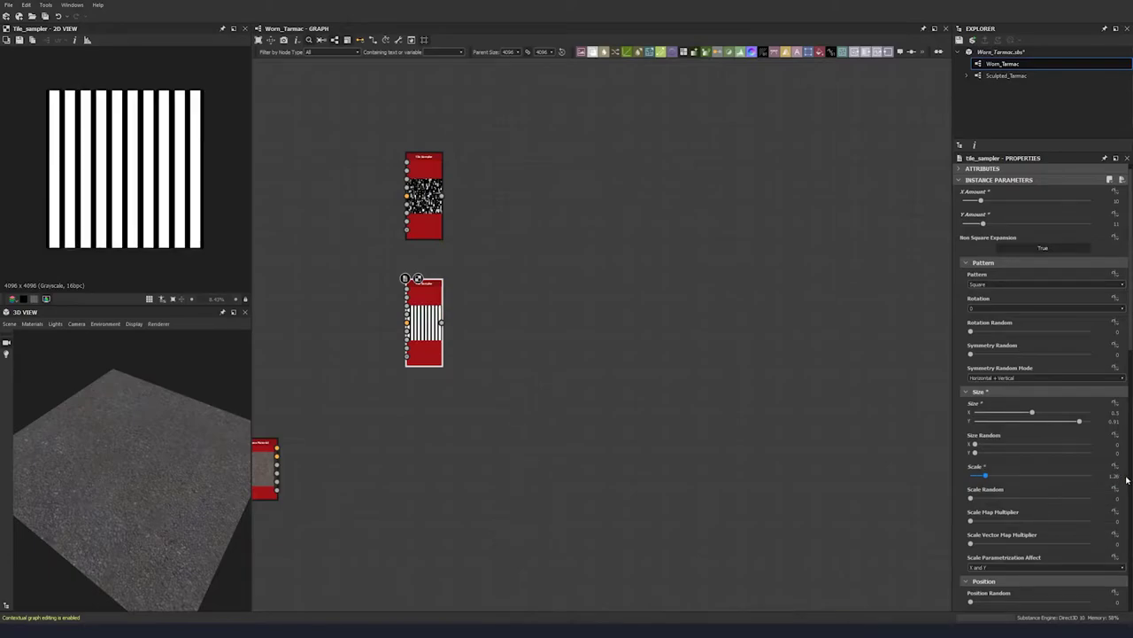
Step: Set the lower sampler's Size Random to 0.37 in X and 0.83 in Y
left_click(1119, 445)
type("0.37")
key("Tab")
type("0.89")
key("Return")
Step: Set the lower sampler's Scale Random to 0.51
scroll(1122, 448, "down", 3)
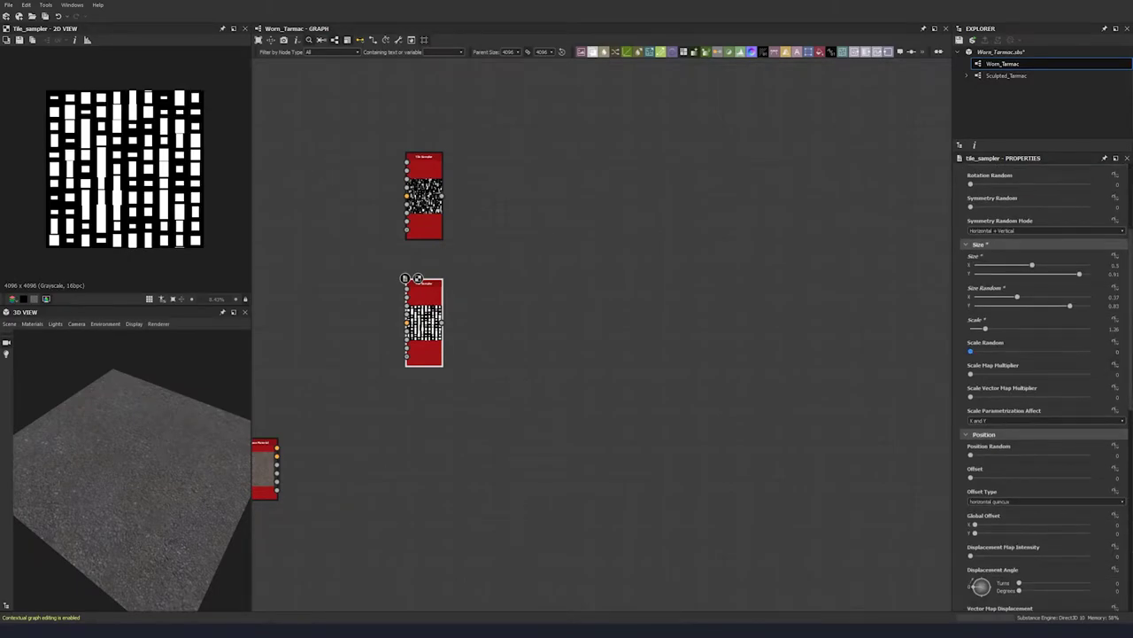
double_click(1119, 353)
type("0.51")
key("Return")
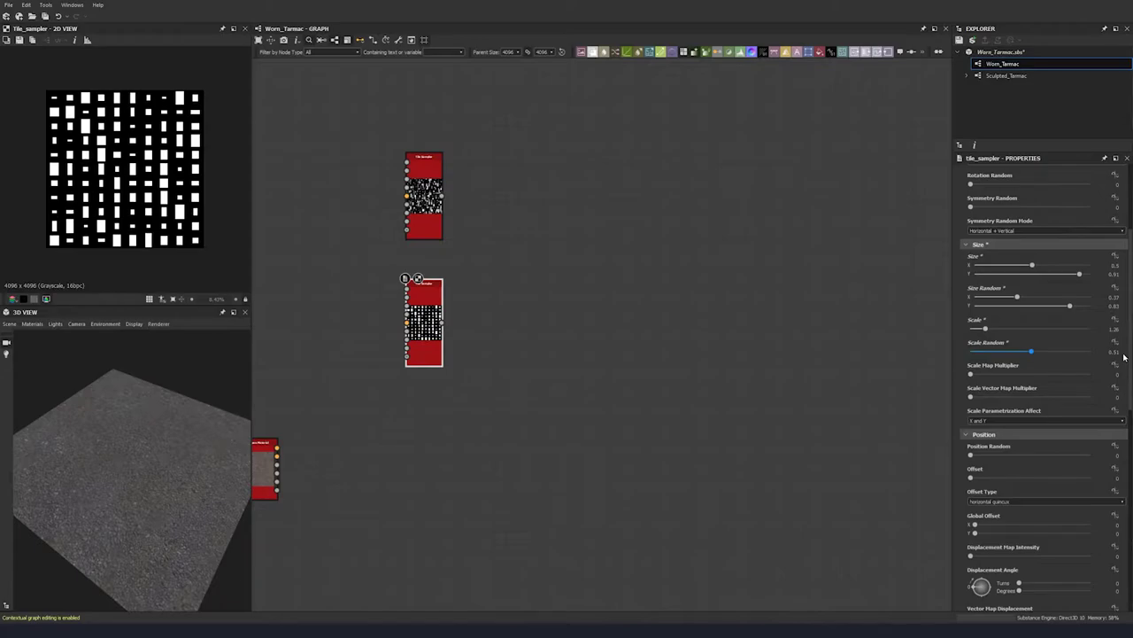
Step: Set the lower sampler's Position Random to 0.15 and its Offset to 0.12
scroll(1125, 356, "down", 1)
left_click(1117, 392)
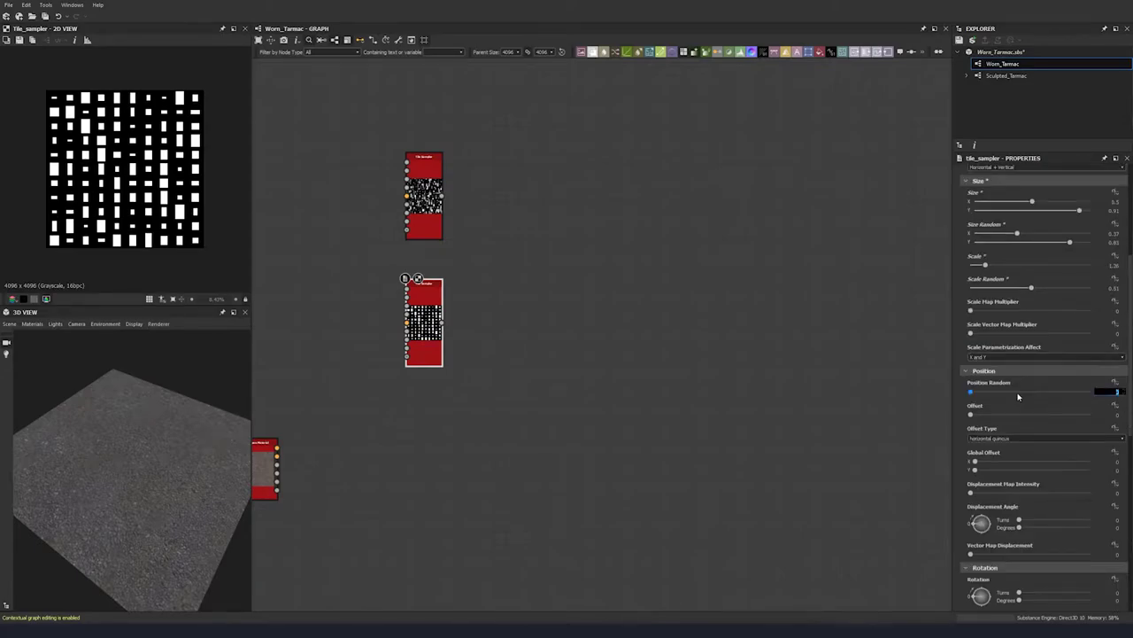
type("0.15")
key("Return")
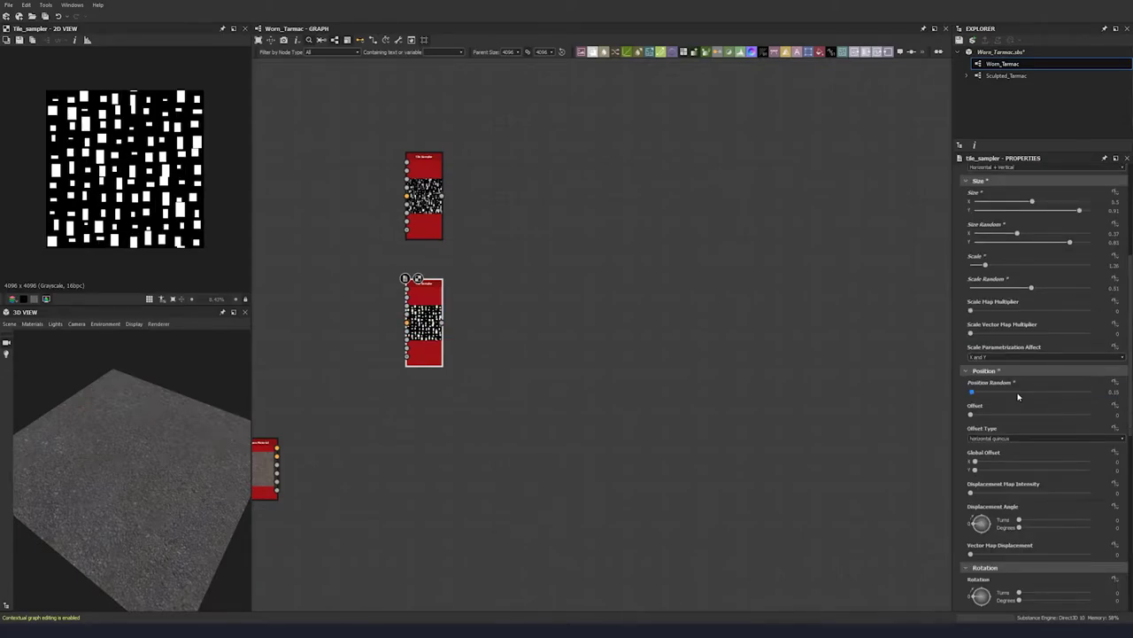
double_click(1115, 415)
type("0.15")
key("Return")
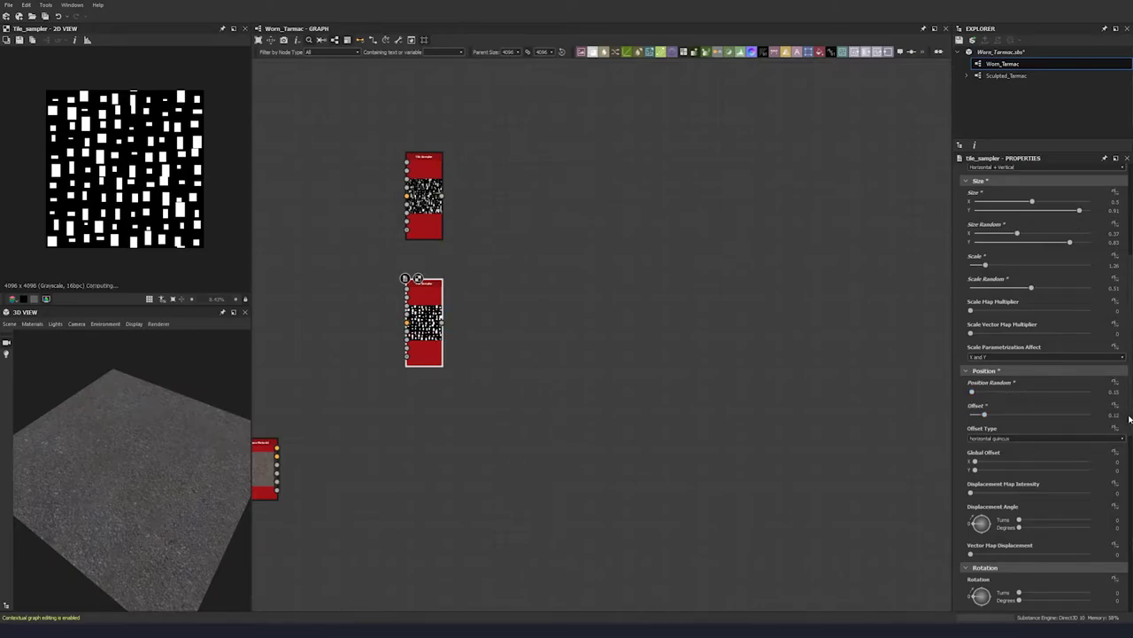
Step: Set the lower sampler's Color Random to 1
scroll(1129, 418, "down", 5)
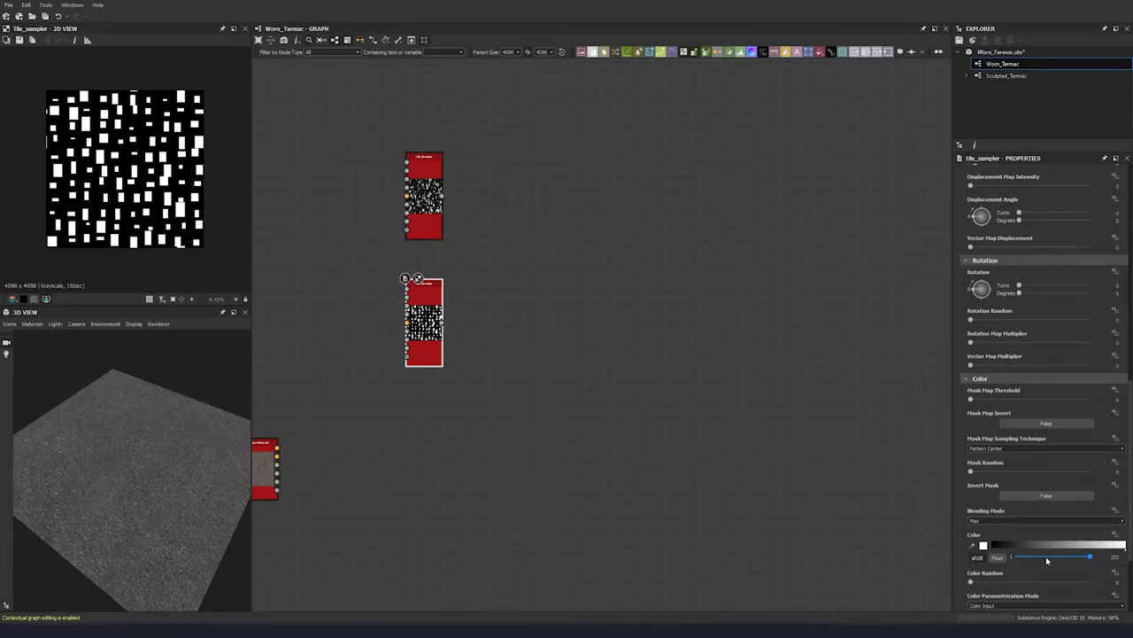
scroll(1046, 556, "down", 3)
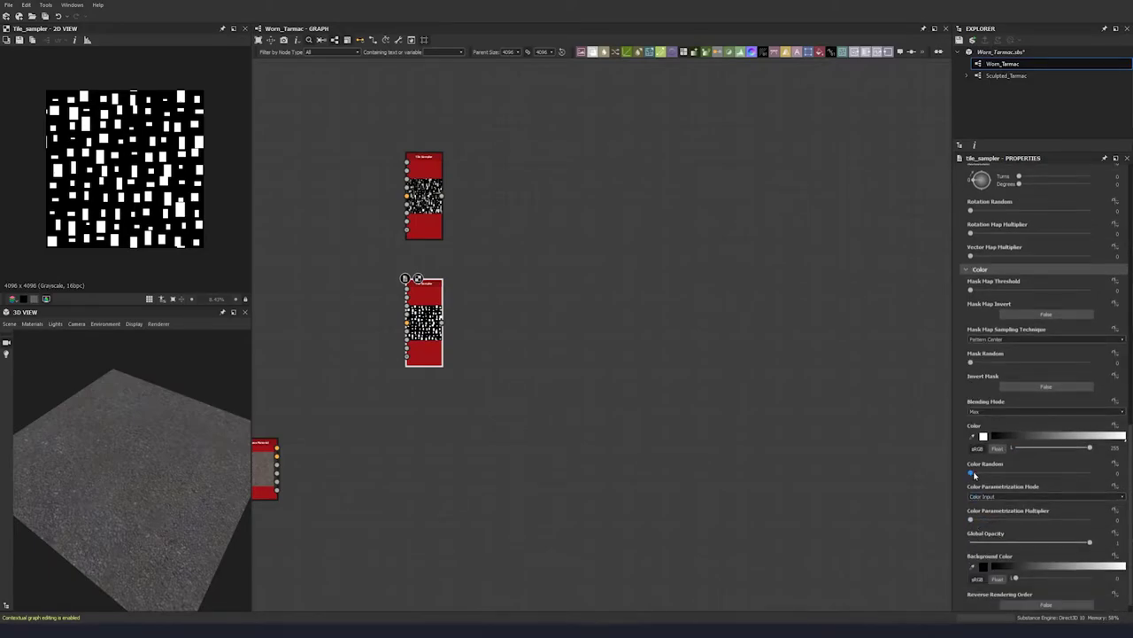
left_click_drag(971, 473, 1089, 473)
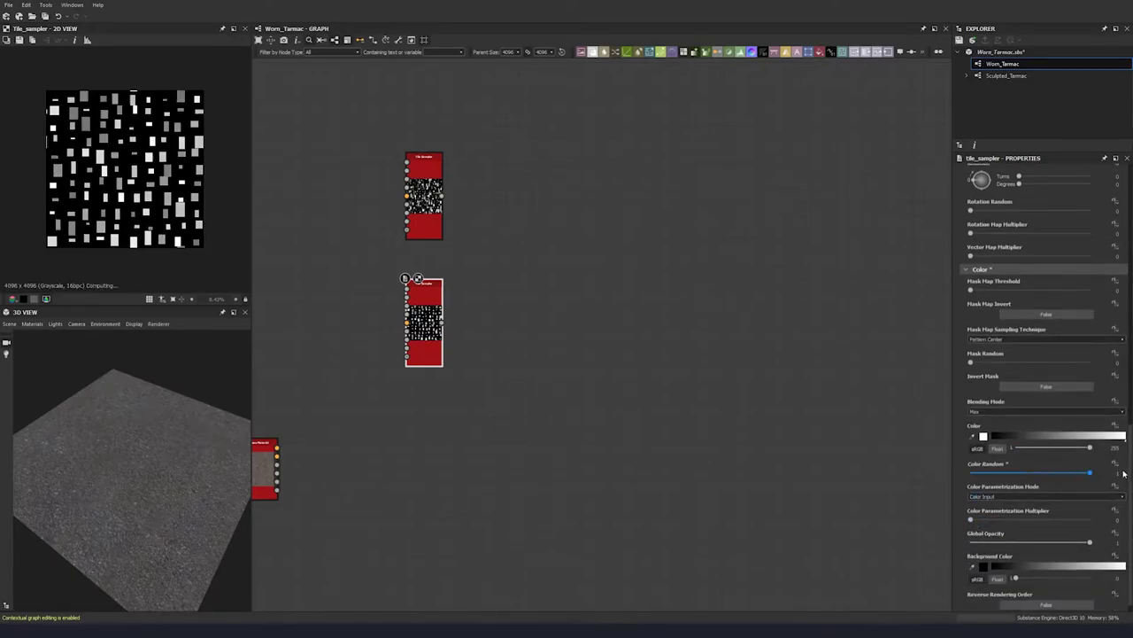
Step: Set the lower sampler's Color Parametrization Mode to Scale and its Color Parametrization Multiplier to 0.85
left_click(992, 497)
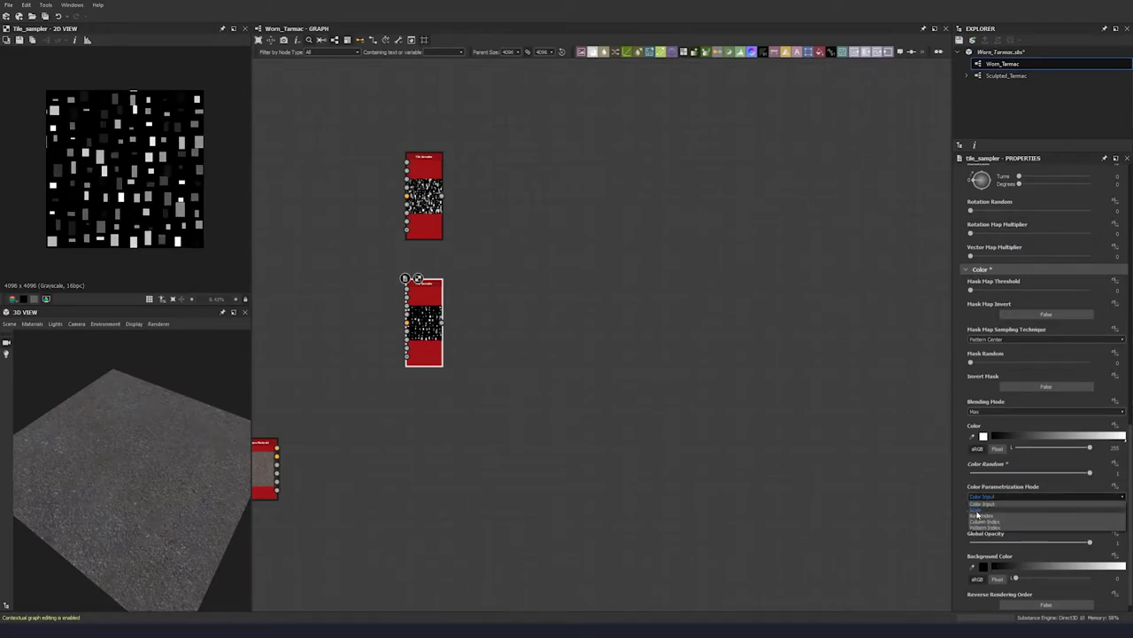
left_click(978, 513)
left_click(975, 520)
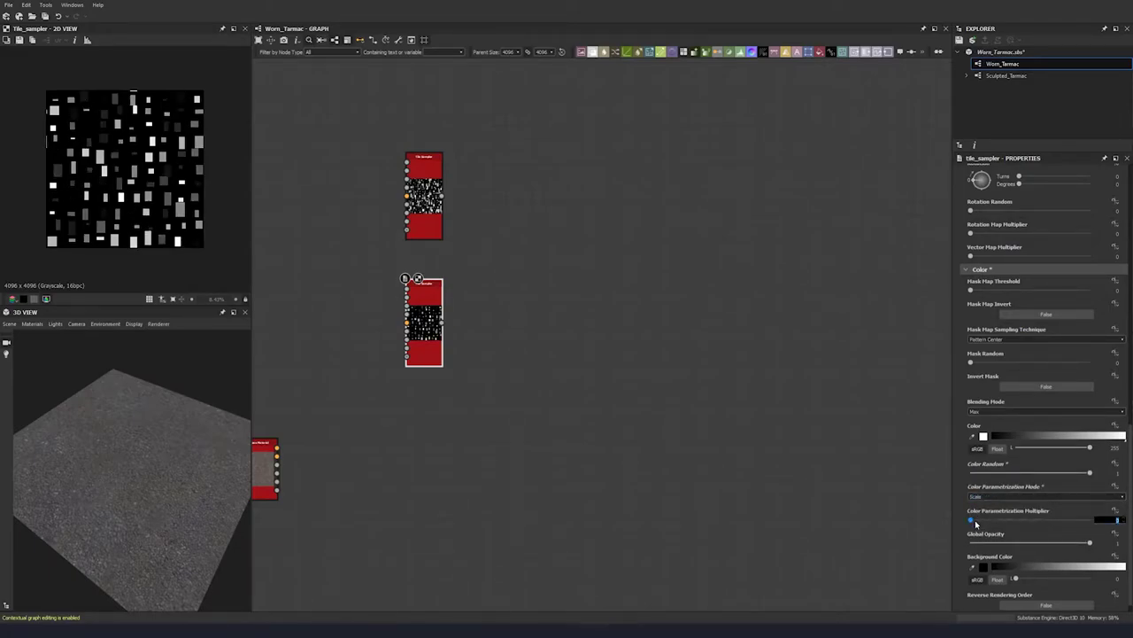
type("0.85")
key("Return")
Step: Add a Distance node beside the upper Tile Sampler
middle_click_drag(523, 223, 474, 254)
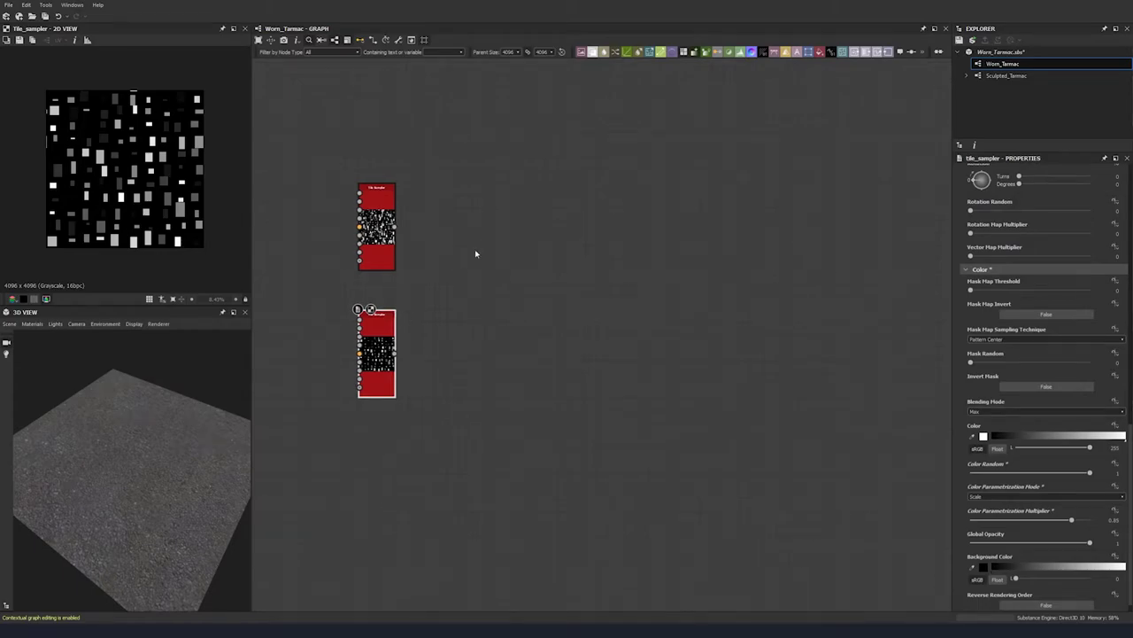
key("space")
type("dist")
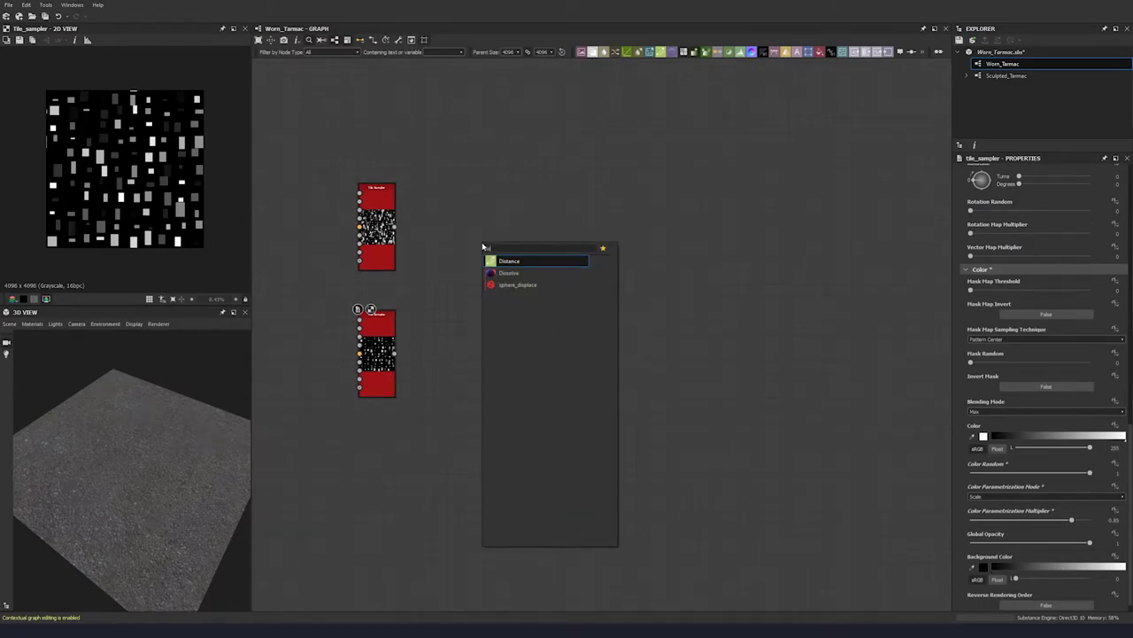
left_click(508, 263)
left_click_drag(486, 248, 510, 235)
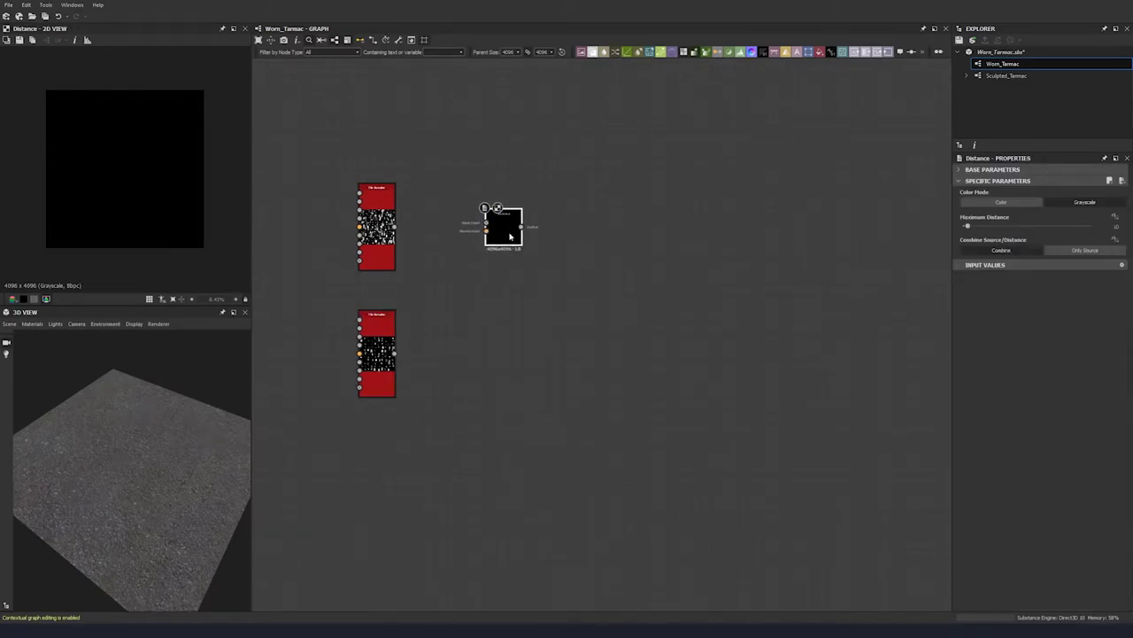
Step: Insert a Levels node between the upper sampler and the Distance mask input, and connect the sampler directly to the Distance source input
key("space")
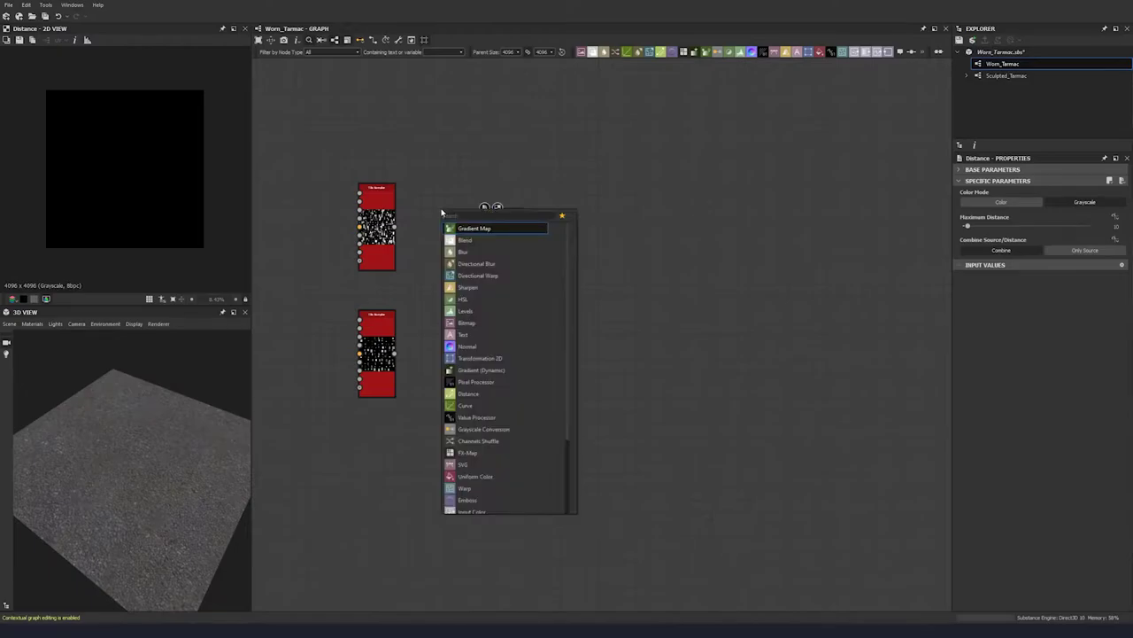
type("lev")
key("Return")
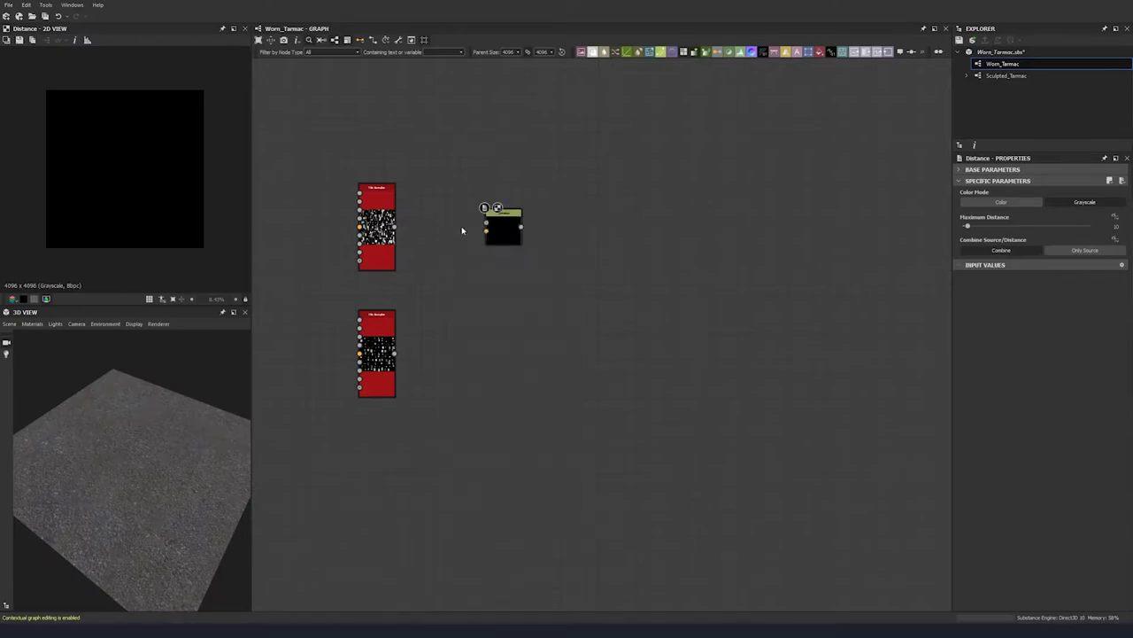
left_click_drag(457, 214, 487, 222)
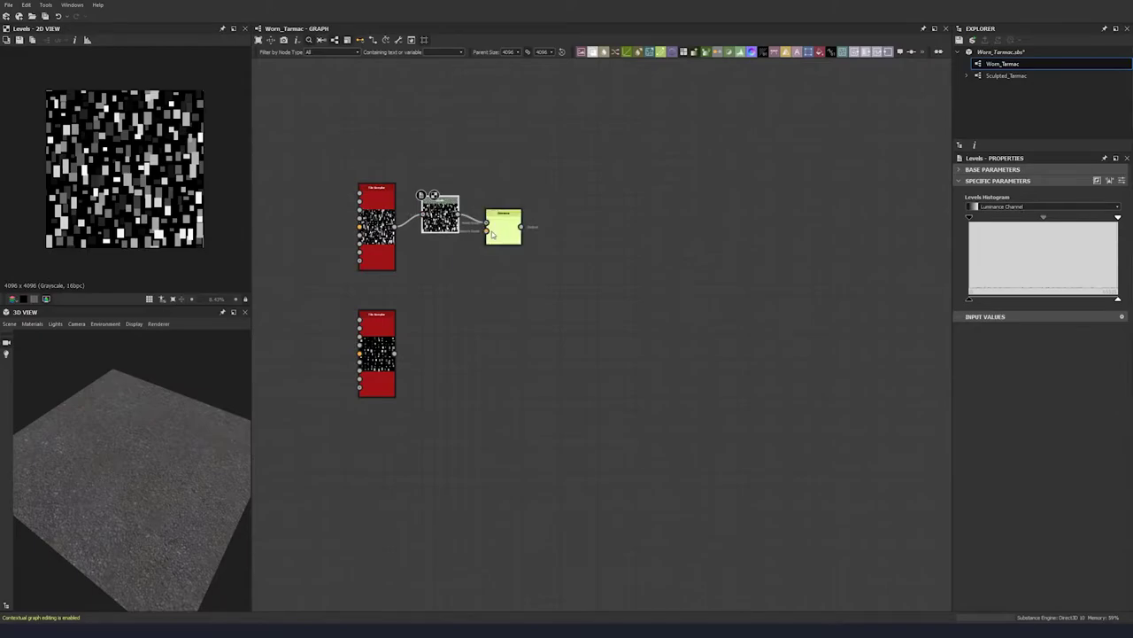
left_click_drag(395, 227, 440, 200)
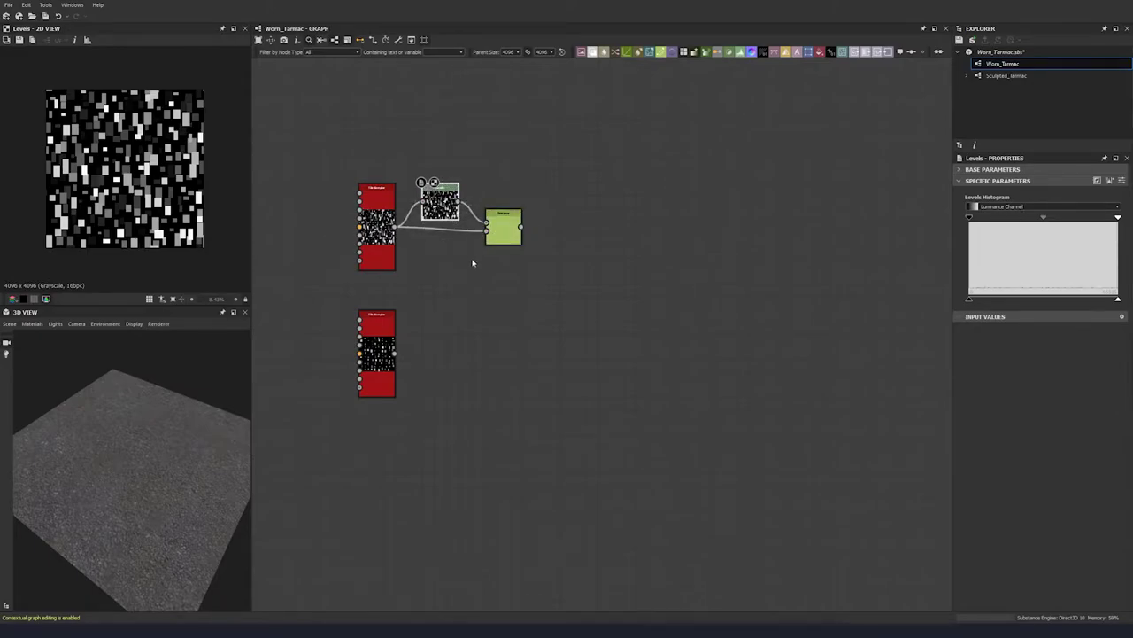
Step: Duplicate the Levels and Distance nodes beside the lower Tile Sampler and feed both copies from that sampler
left_click_drag(509, 223, 509, 216)
key("ctrl+d")
left_click_drag(570, 326, 441, 344)
left_click_drag(395, 354, 424, 341)
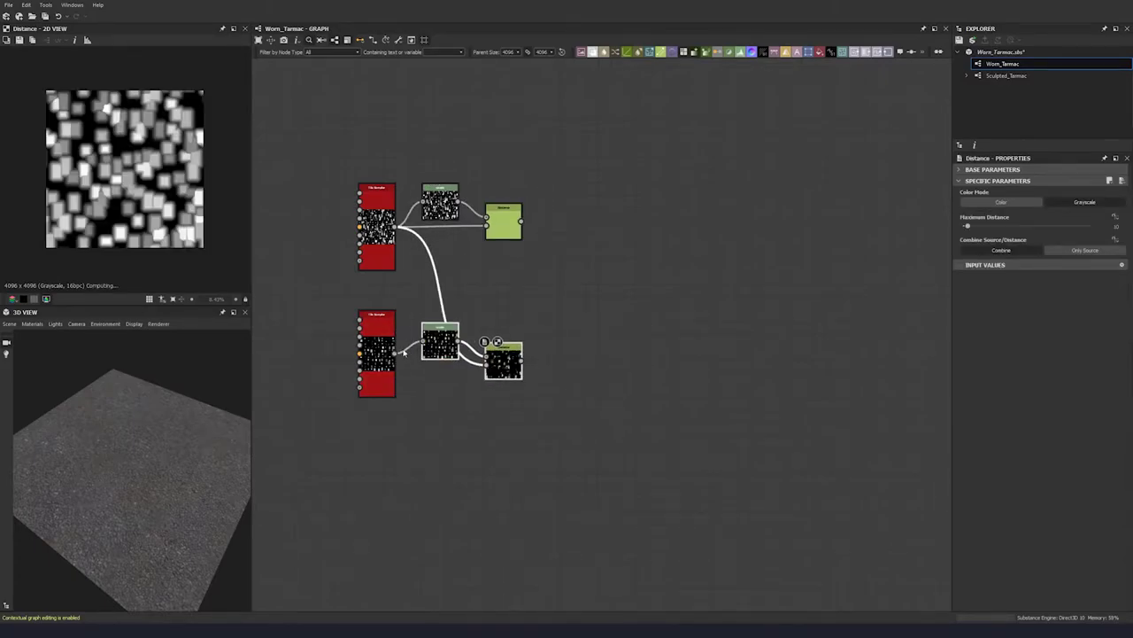
Step: Set both Distance nodes to Only Source with a Maximum Distance of 256
double_click(503, 222)
left_click(1082, 250)
left_click_drag(986, 229, 1089, 227)
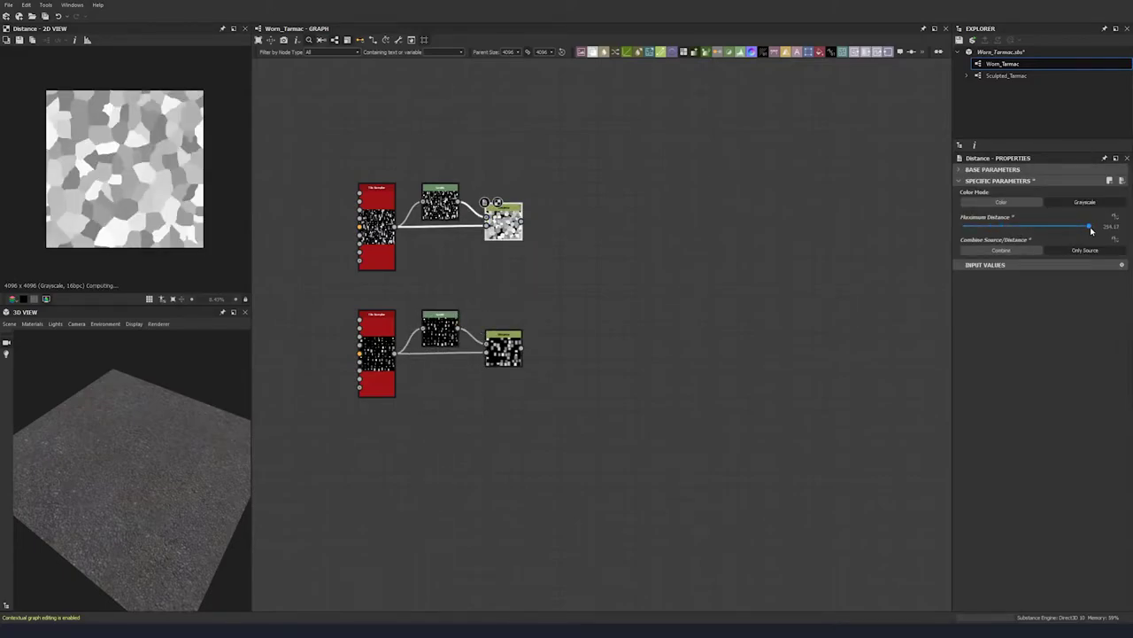
double_click(503, 349)
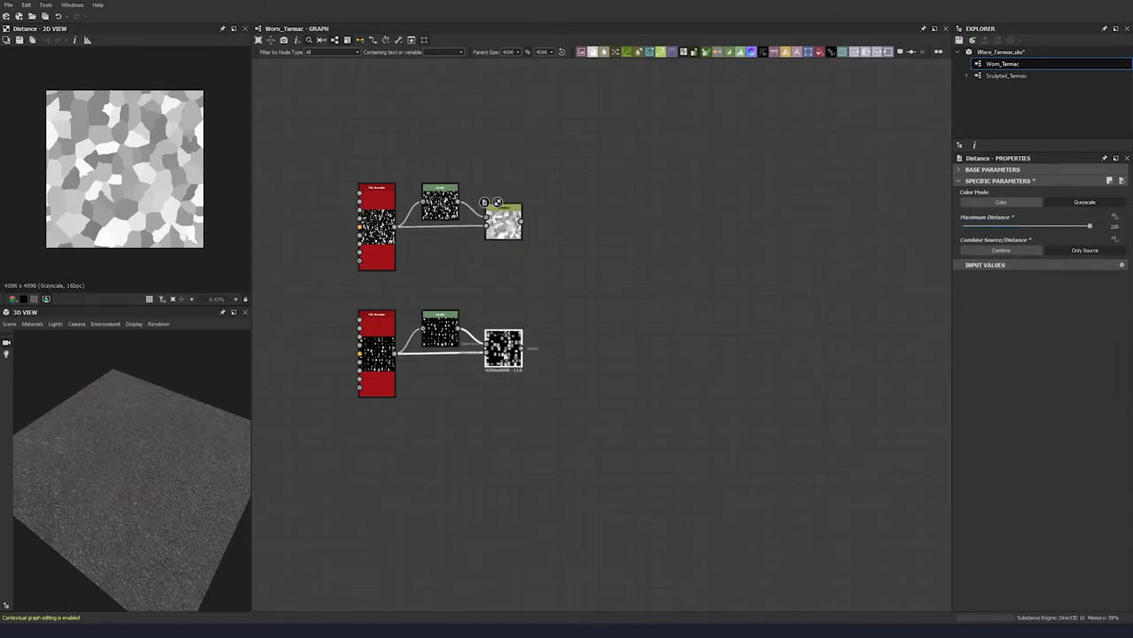
left_click(1082, 250)
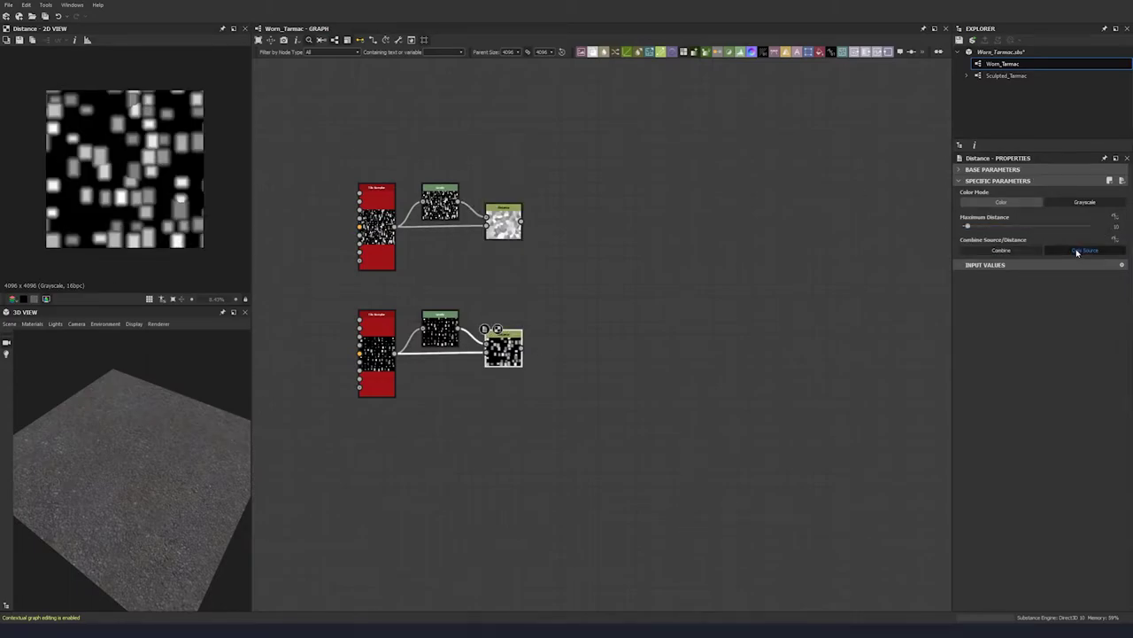
left_click_drag(967, 227, 1114, 232)
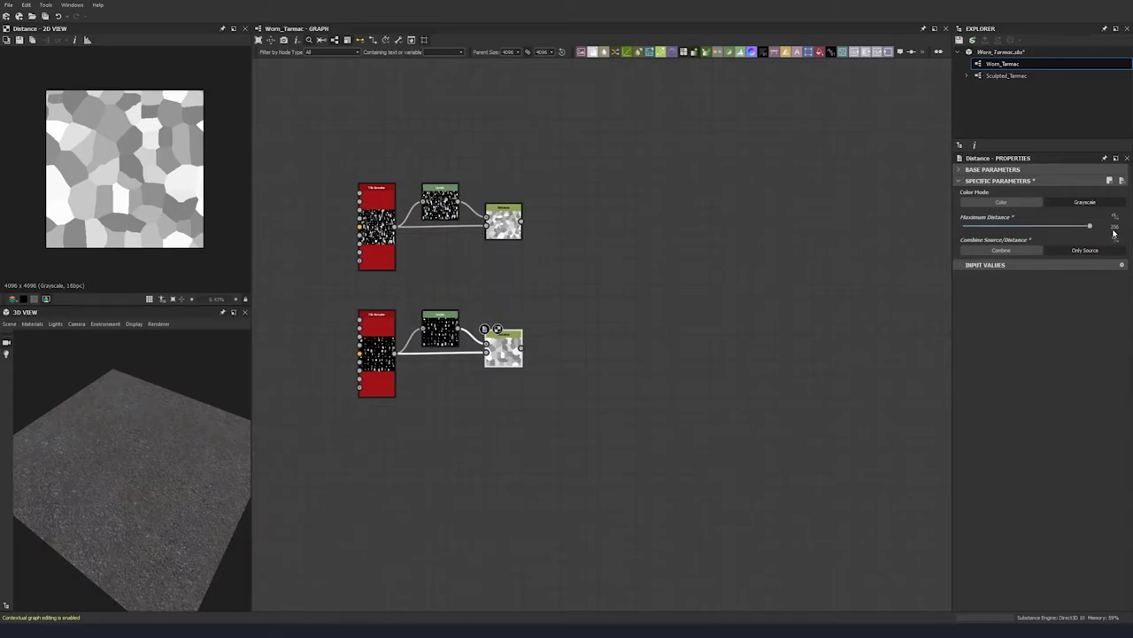
Step: Move the input white point of both Levels nodes fully to black to make solid masks, and preview both Distance results
middle_click_drag(459, 222, 433, 232)
left_click(415, 211)
double_click(414, 210)
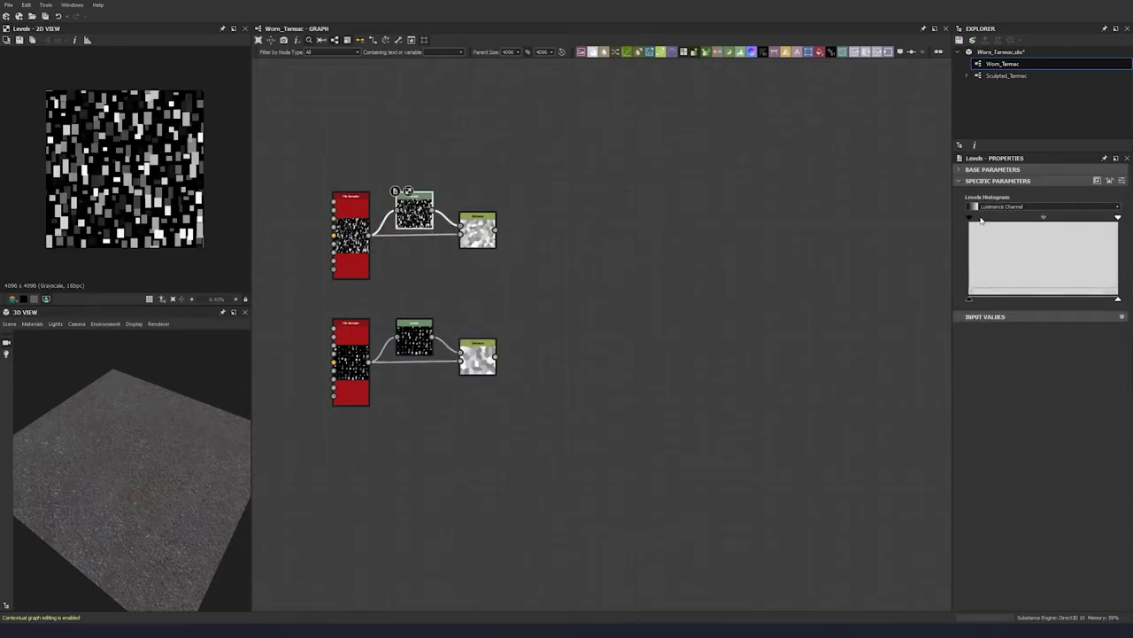
left_click_drag(1118, 217, 813, 227)
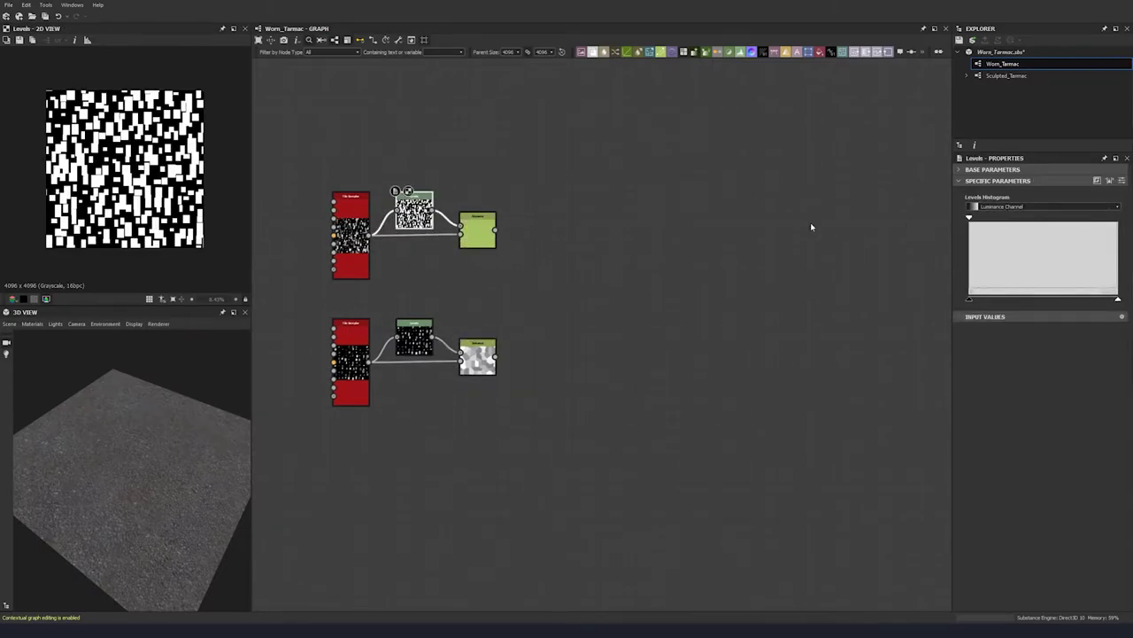
double_click(414, 339)
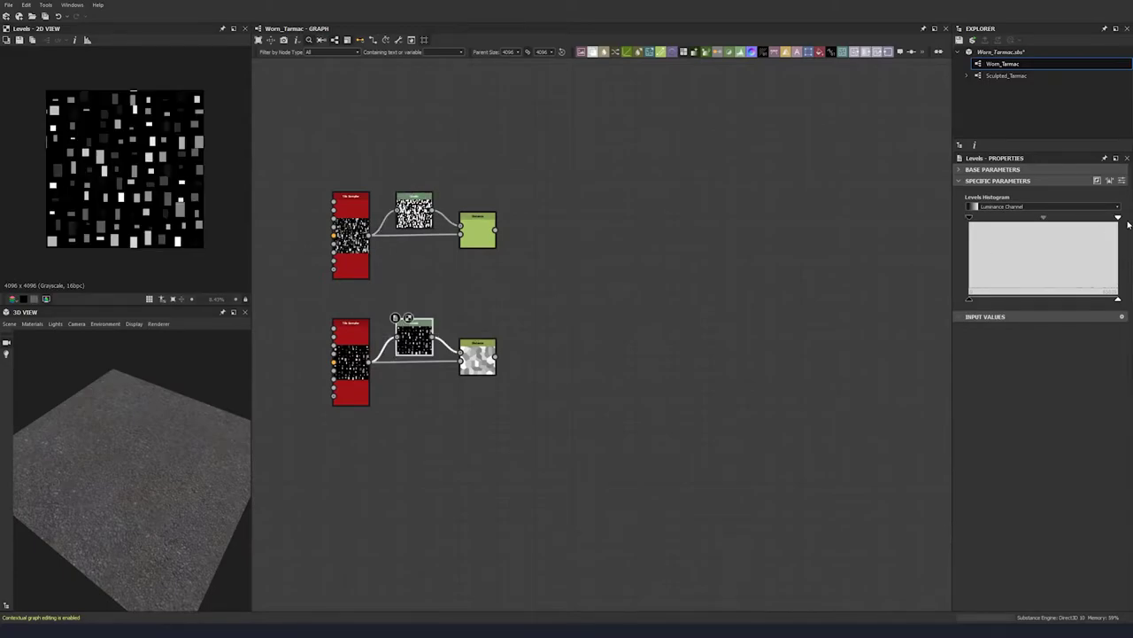
left_click_drag(1121, 220, 673, 233)
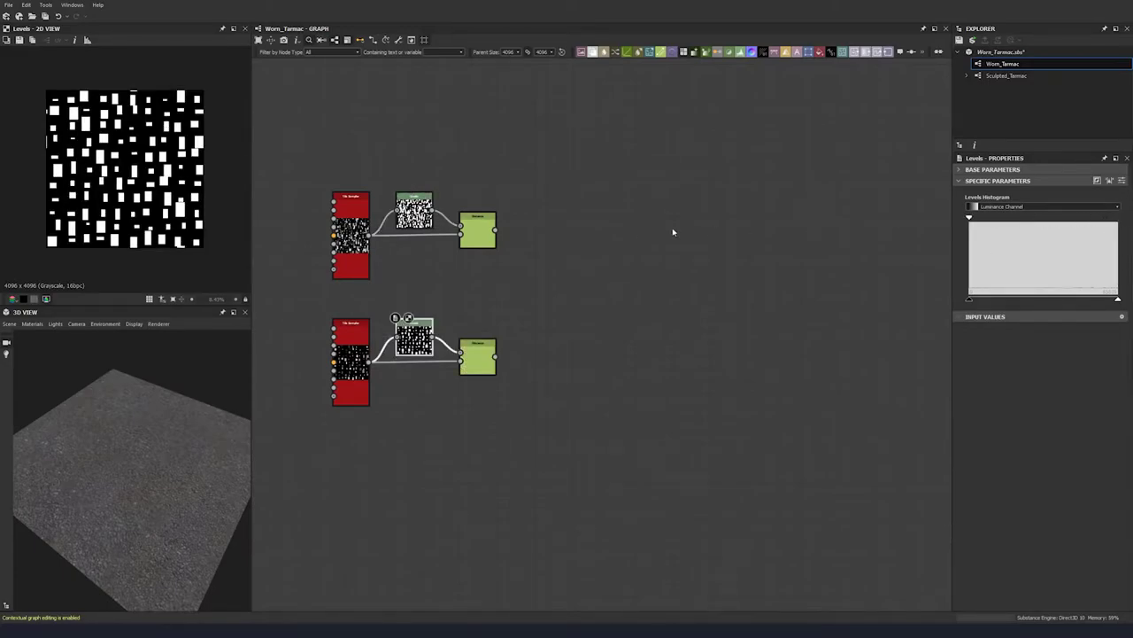
double_click(477, 359)
double_click(478, 232)
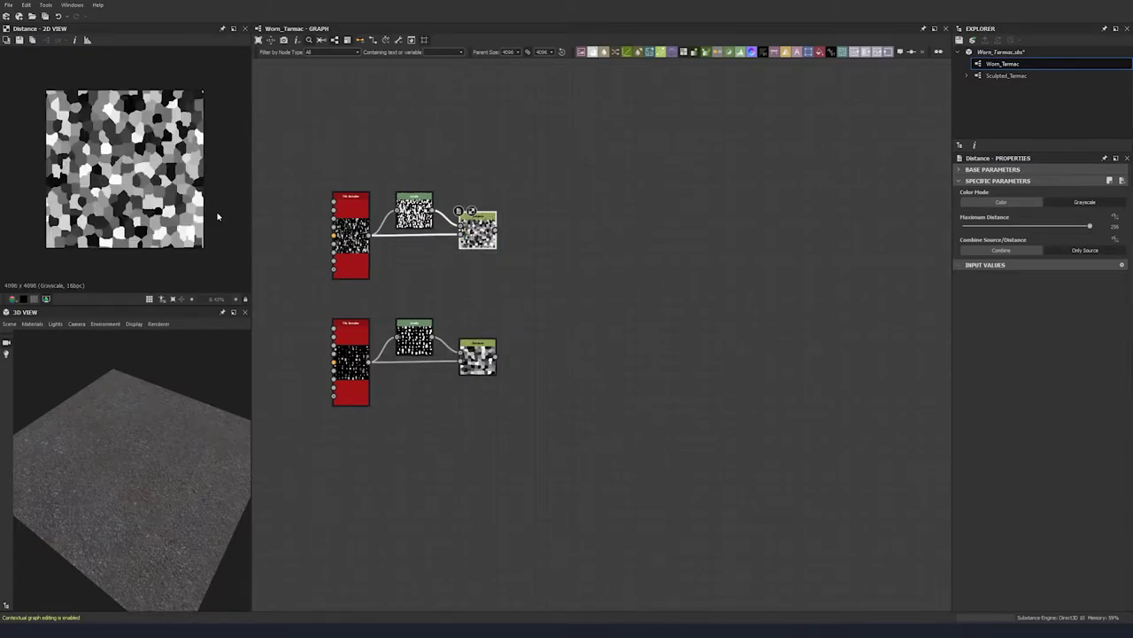
Step: Add an Edge Detect node fed by the upper Distance node and align the two nodes
left_click(564, 316)
middle_click_drag(564, 316, 502, 326)
key("space")
type("edge")
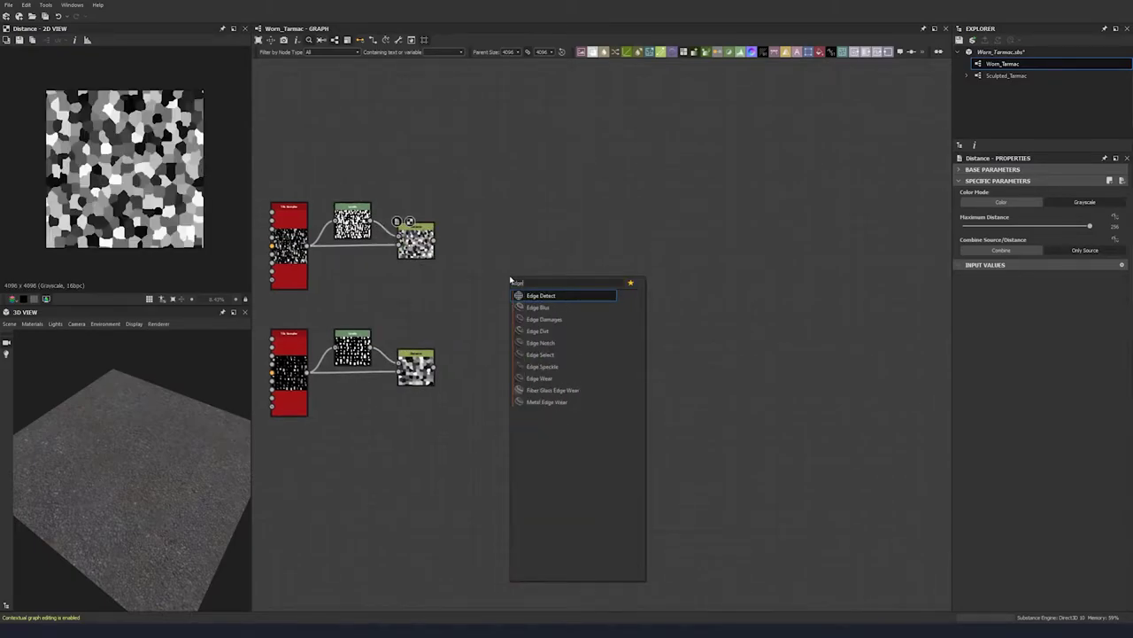
left_click(545, 300)
left_click_drag(430, 242, 496, 248)
left_click_drag(427, 264, 427, 251)
left_click(469, 259)
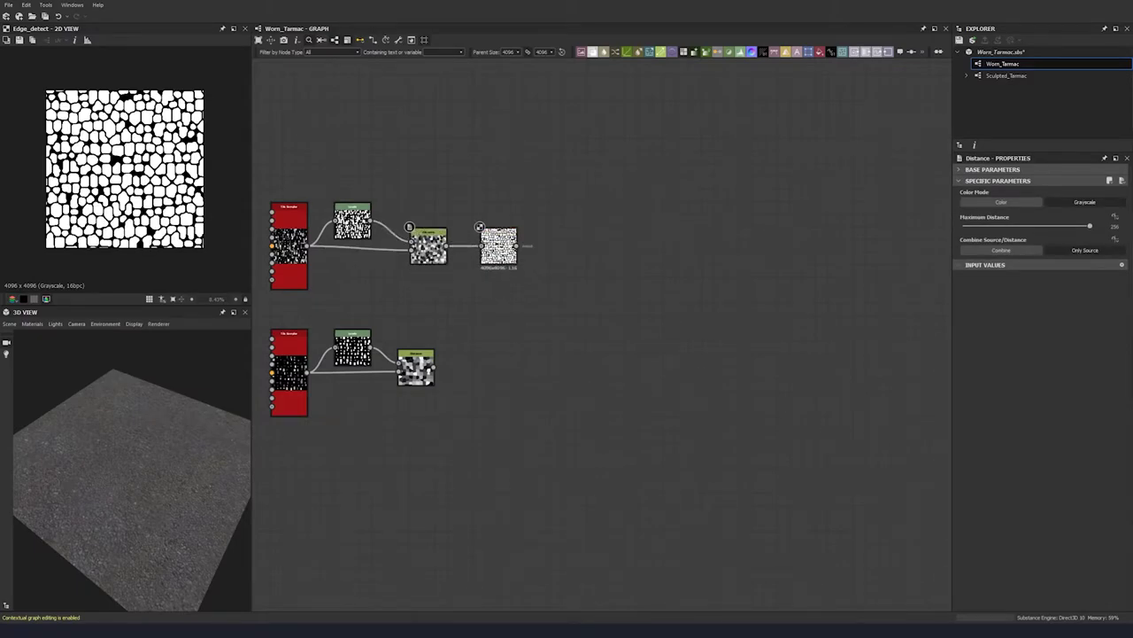
Step: Set the upper Edge Detect's Edge Width to 1.29, Edge Roundness to 1.07 and Tolerance to 0.59
left_click(498, 244)
double_click(1118, 213)
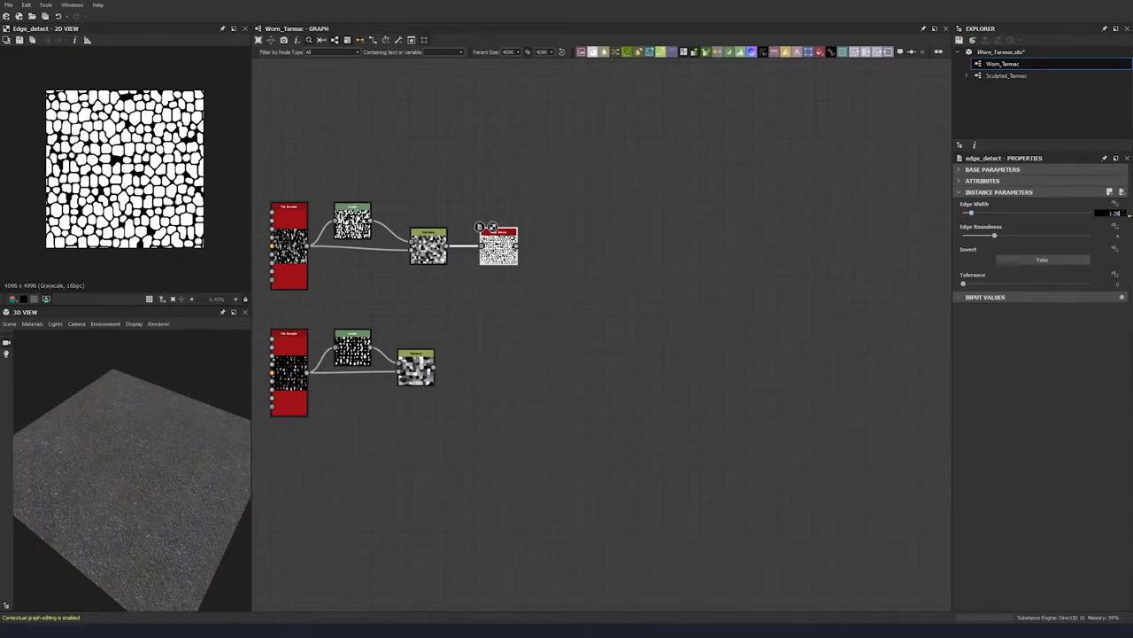
key("Return")
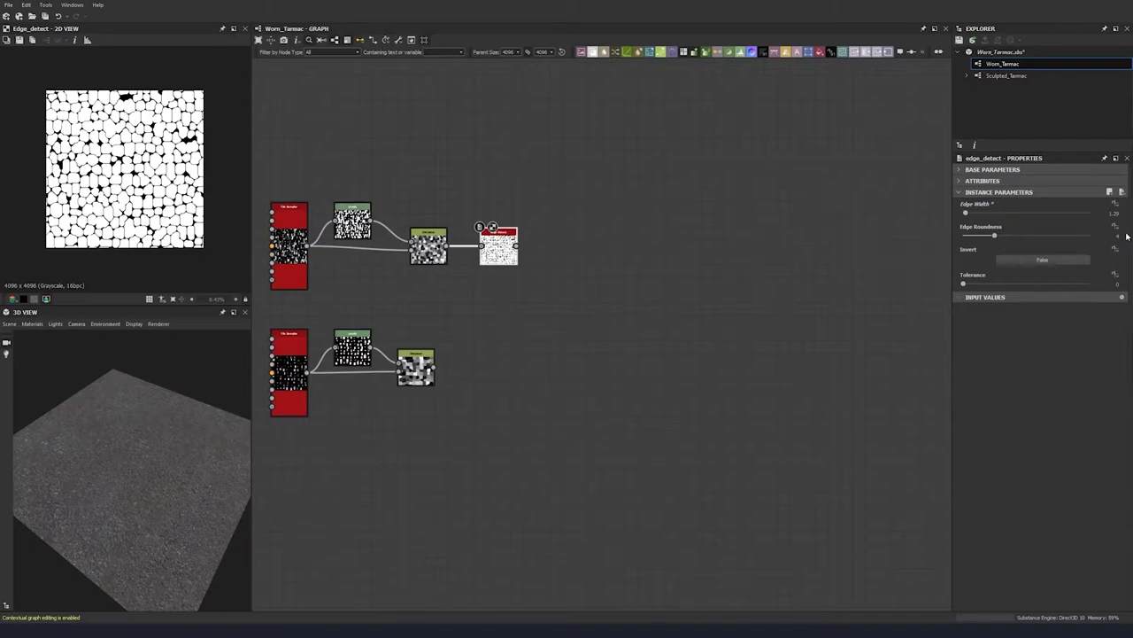
double_click(1120, 237)
key("Return")
left_click_drag(964, 285, 975, 283)
type("0.39")
key("Return")
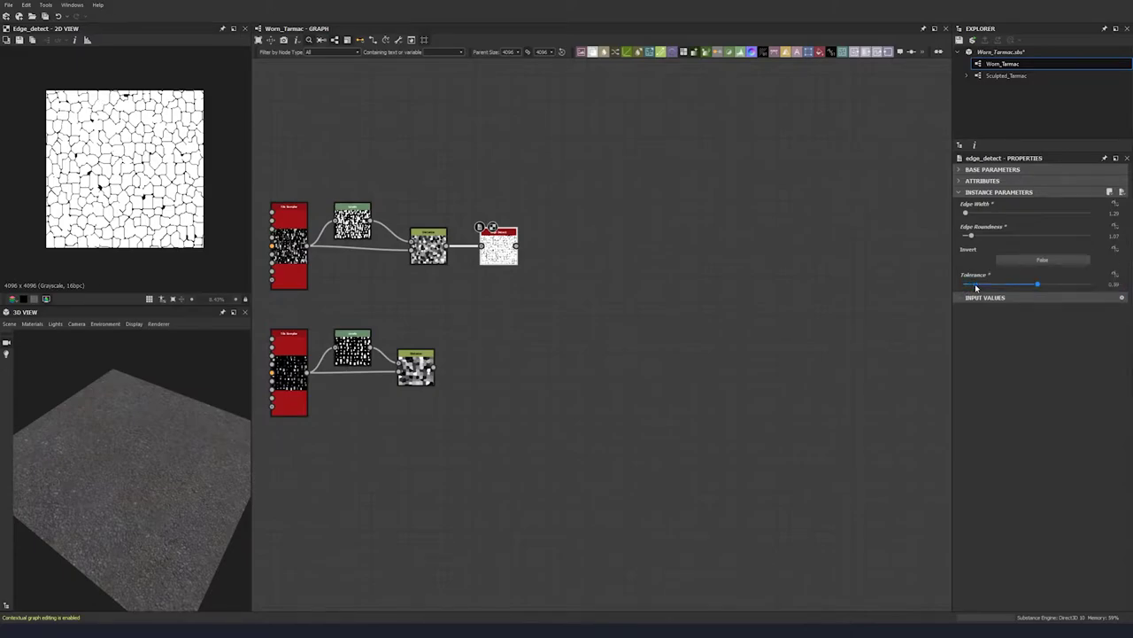
Step: Duplicate the Edge Detect node, connect the copy to the lower Distance node and place it alongside
middle_click_drag(495, 325, 483, 290)
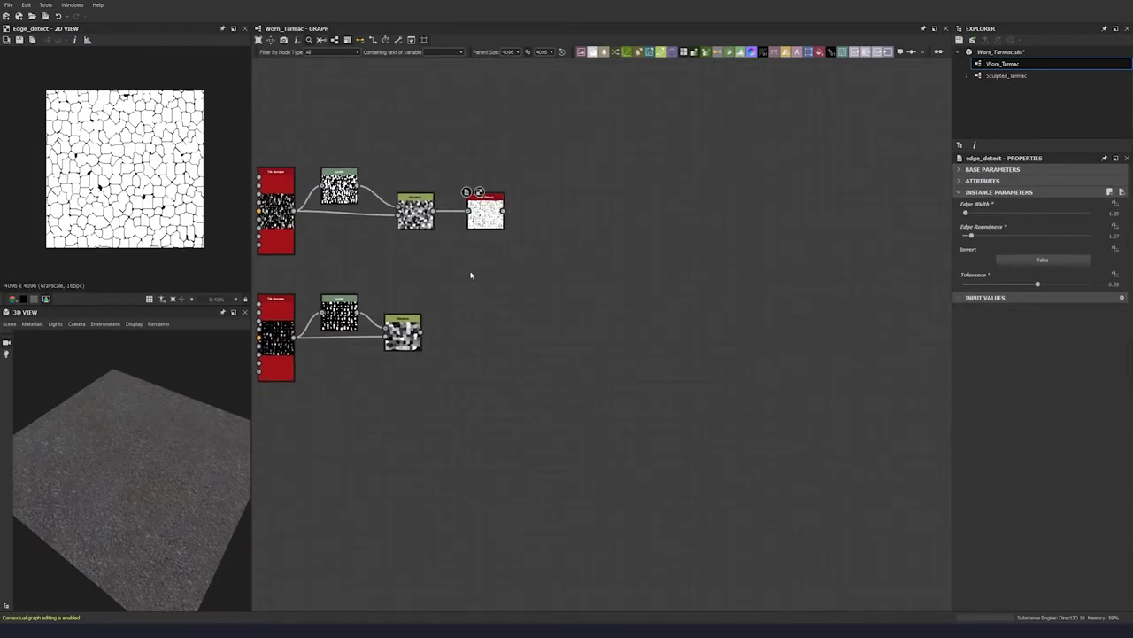
left_click(485, 218)
key("ctrl+c")
key("ctrl+v")
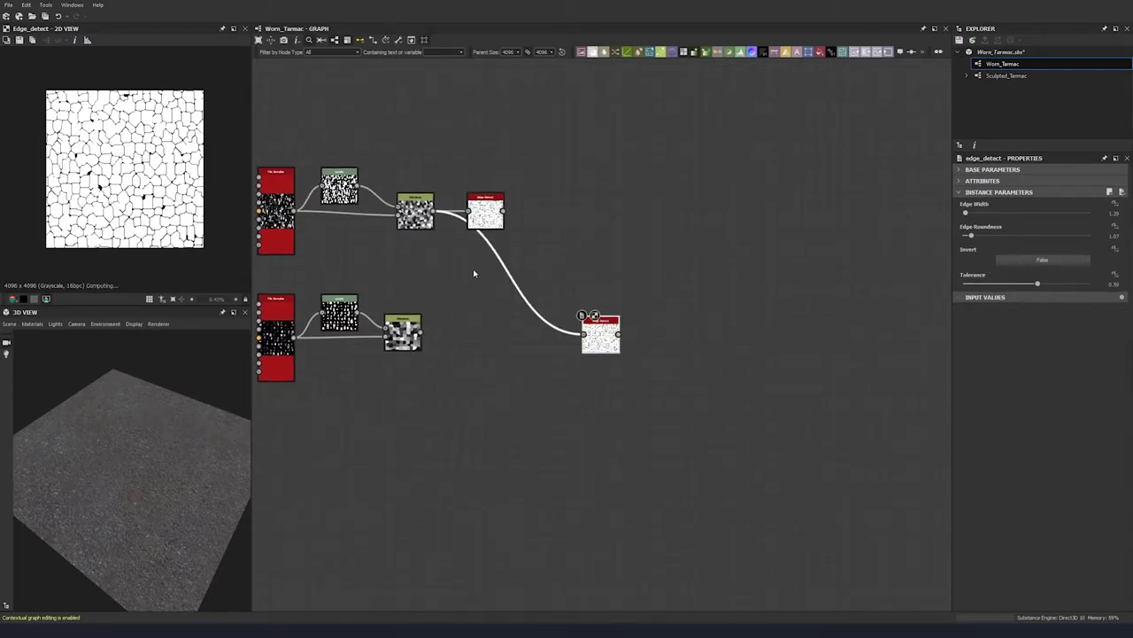
left_click_drag(423, 334, 582, 333)
left_click_drag(598, 343, 488, 335)
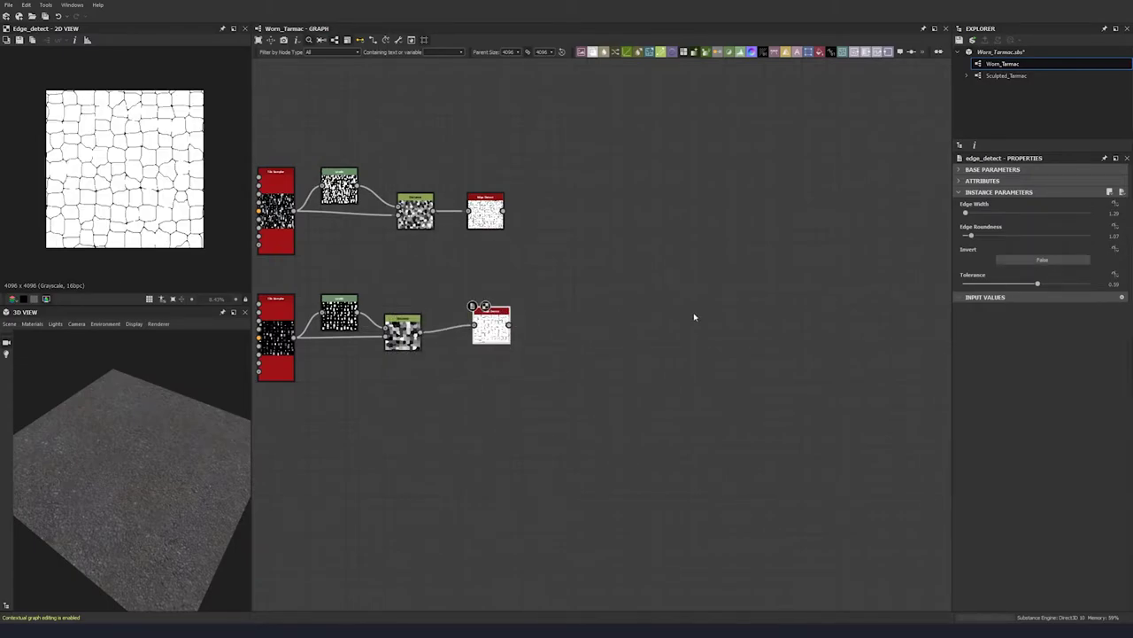
Step: Set the lower Edge Detect's Edge Width to 1.35 and adjust its Edge Roundness
left_click(1117, 214)
type("1.35")
key("Return")
left_click(1114, 235)
type("1.")
key("Return")
Step: Add a Blend node with the upper Edge Detect as foreground and the lower Edge Detect as background
key("space")
left_click(608, 288)
left_click_drag(504, 210, 561, 239)
left_click_drag(510, 325, 590, 269)
Step: Add a Histogram Scan node below the lower Edge Detect and connect the lower Distance output to it
middle_click_drag(572, 291, 549, 259)
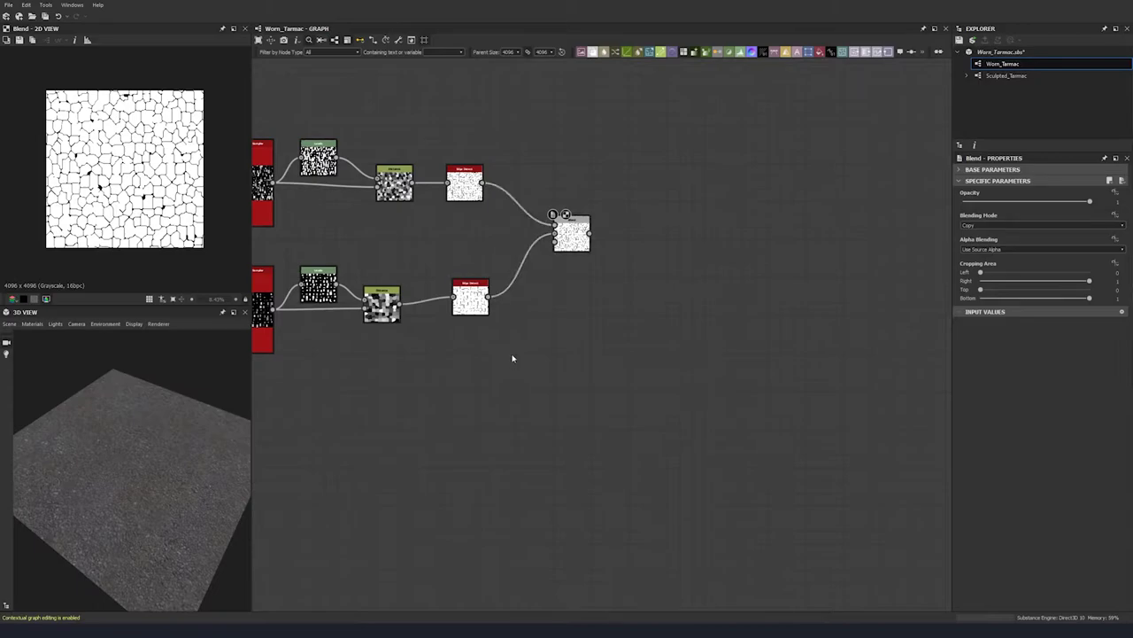
key("space")
type("hist")
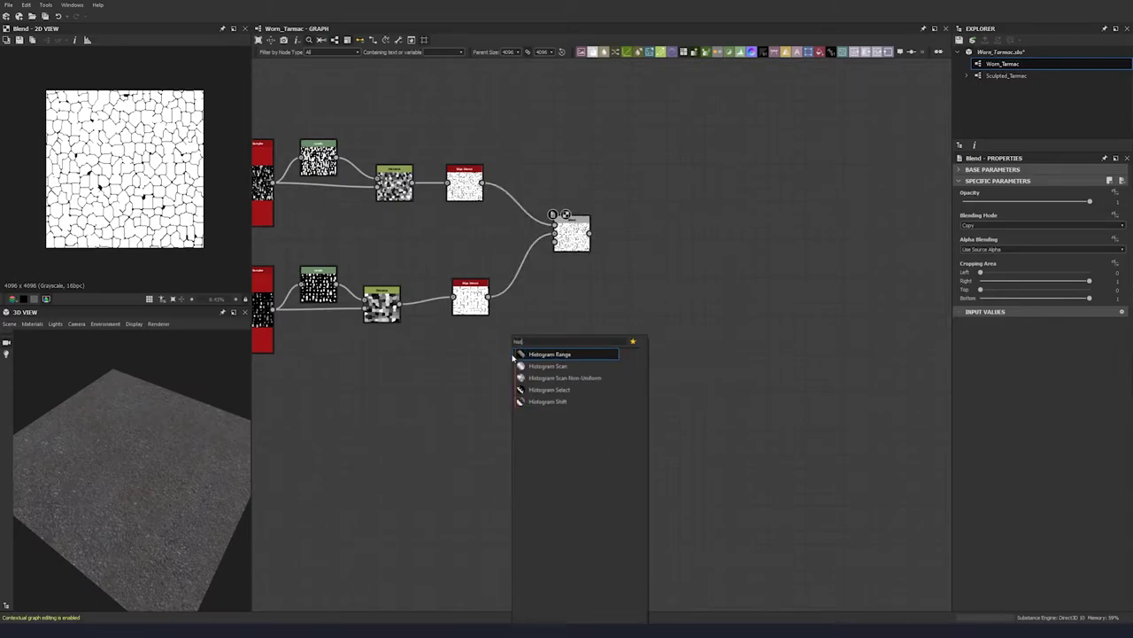
left_click(547, 366)
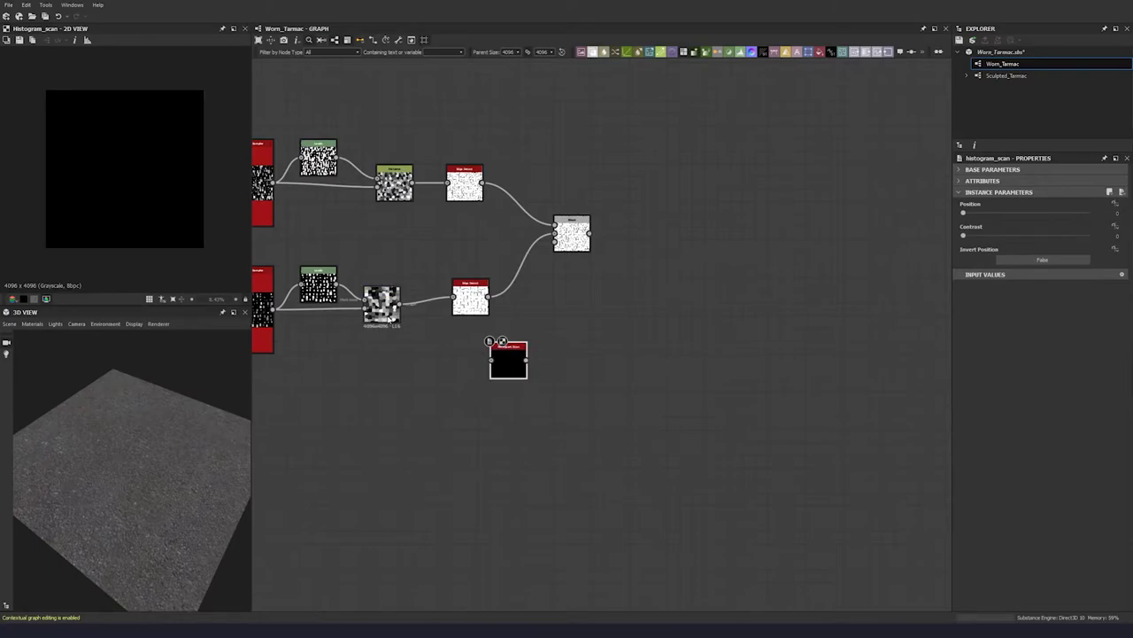
left_click_drag(400, 305, 462, 356)
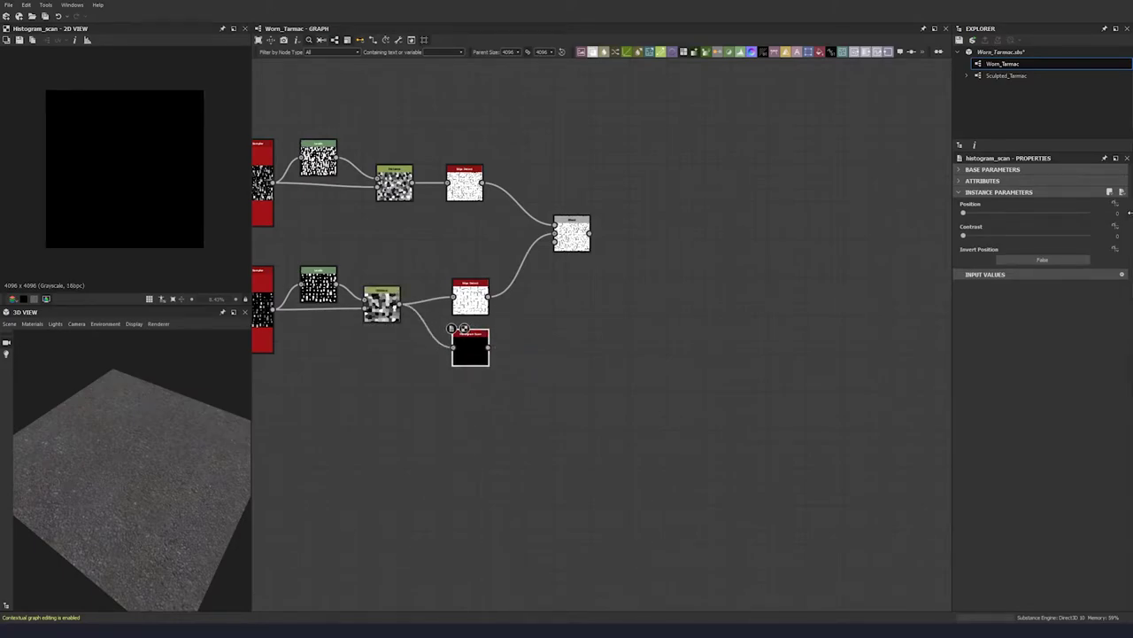
Step: Set the Histogram Scan's Contrast to 1 and its Position to 0.68
left_click_drag(1027, 241, 1126, 232)
left_click(997, 216)
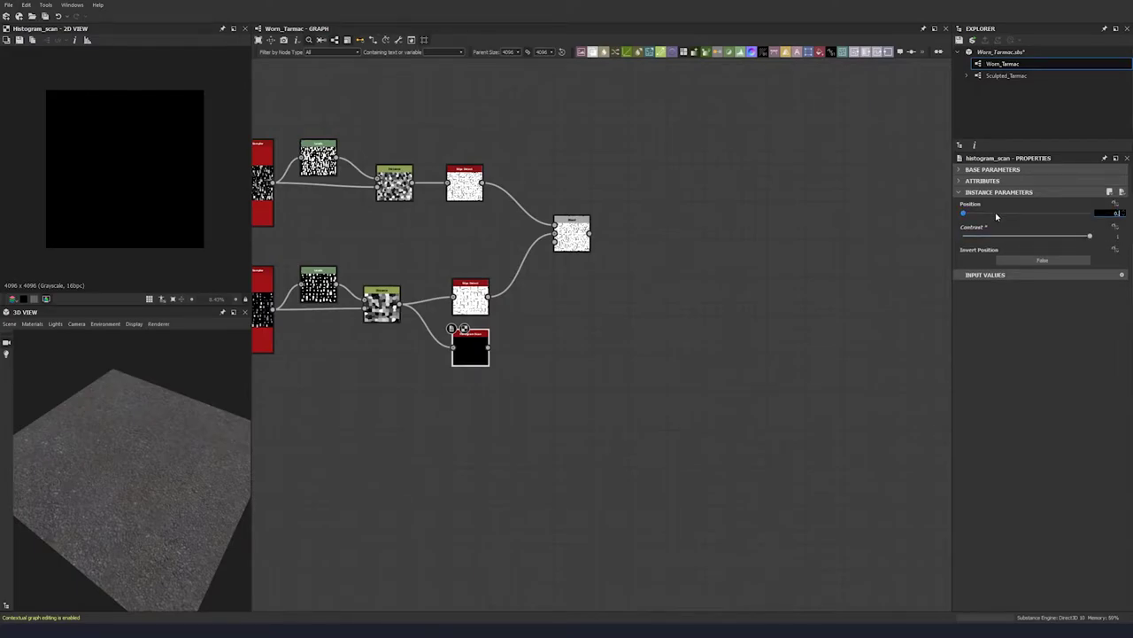
type("0.68")
key("Return")
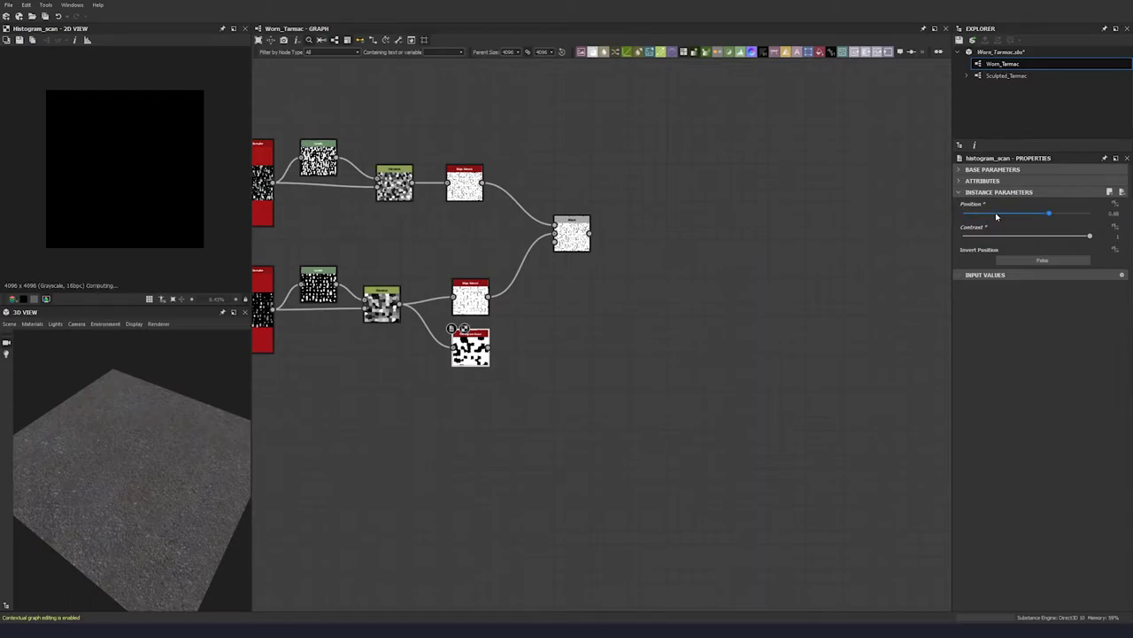
Step: Connect the Histogram Scan to the Blend node's mask input and preview the blended crack pattern
middle_click_drag(560, 290, 516, 276)
left_click_drag(512, 227, 445, 333)
left_click_drag(525, 231, 543, 229)
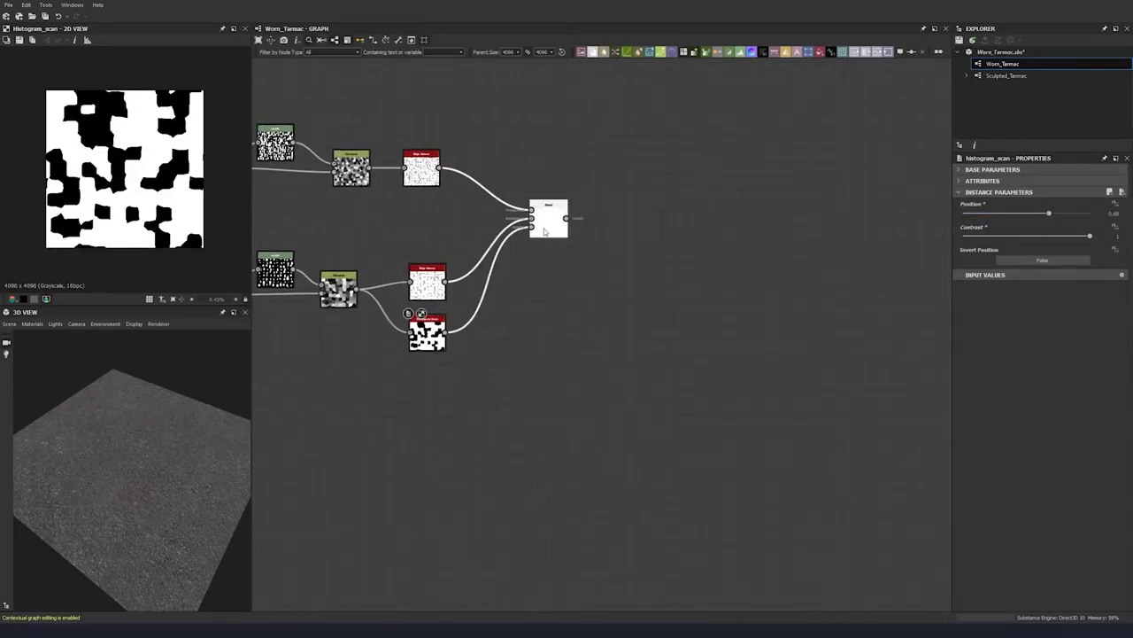
double_click(544, 225)
scroll(127, 187, "up", 3)
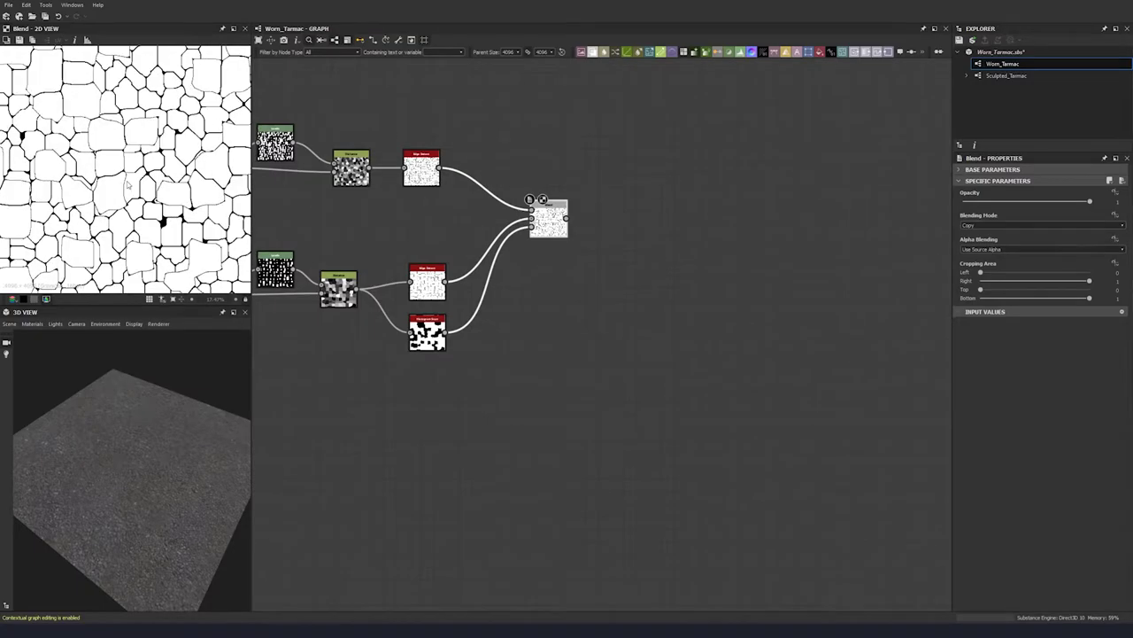
scroll(174, 217, "down", 1)
middle_click_drag(162, 222, 120, 221)
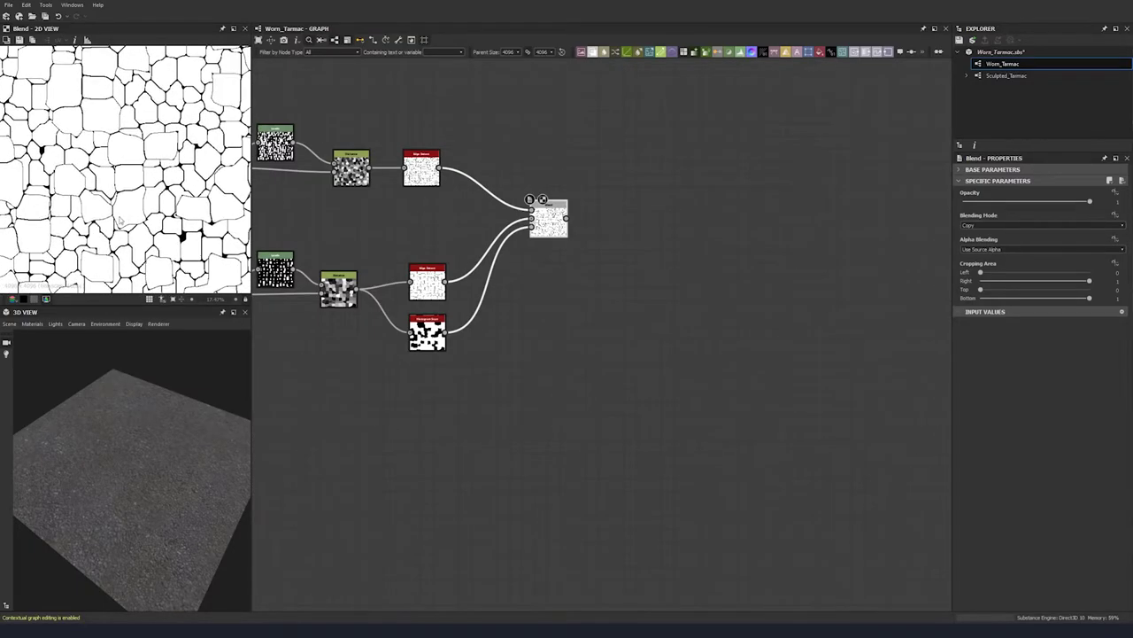
middle_click_drag(202, 241, 173, 269)
middle_click_drag(55, 148, 81, 145)
Step: Add a Flood Fill node after the Blend node and place it close beside it
key("f")
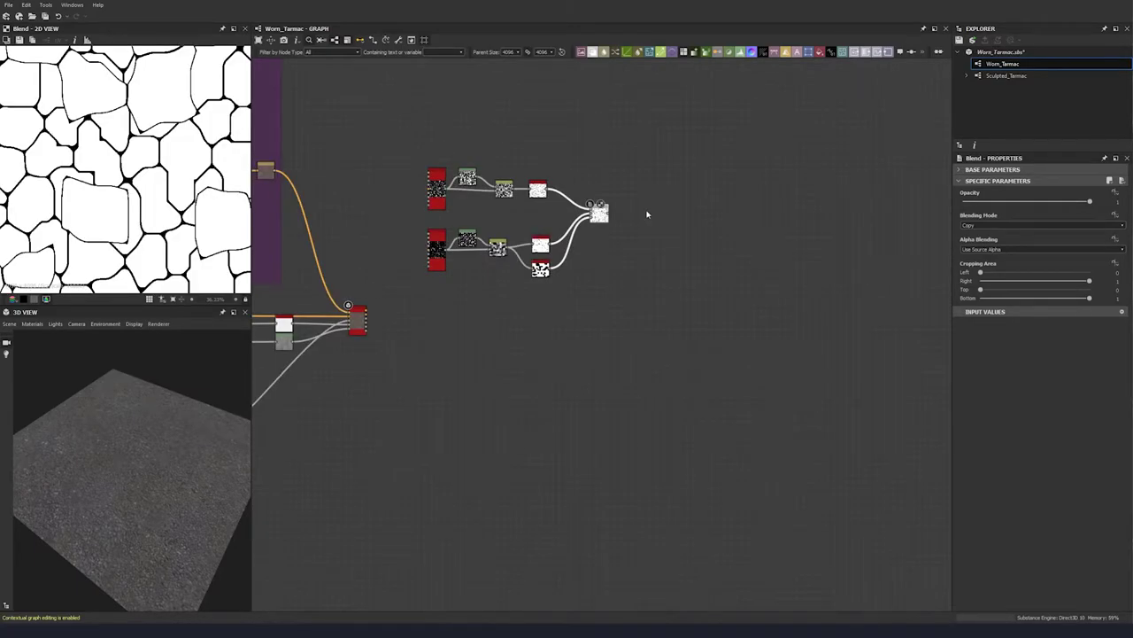
middle_click_drag(647, 213, 488, 225)
scroll(487, 225, "up", 1)
key("space")
type("floo")
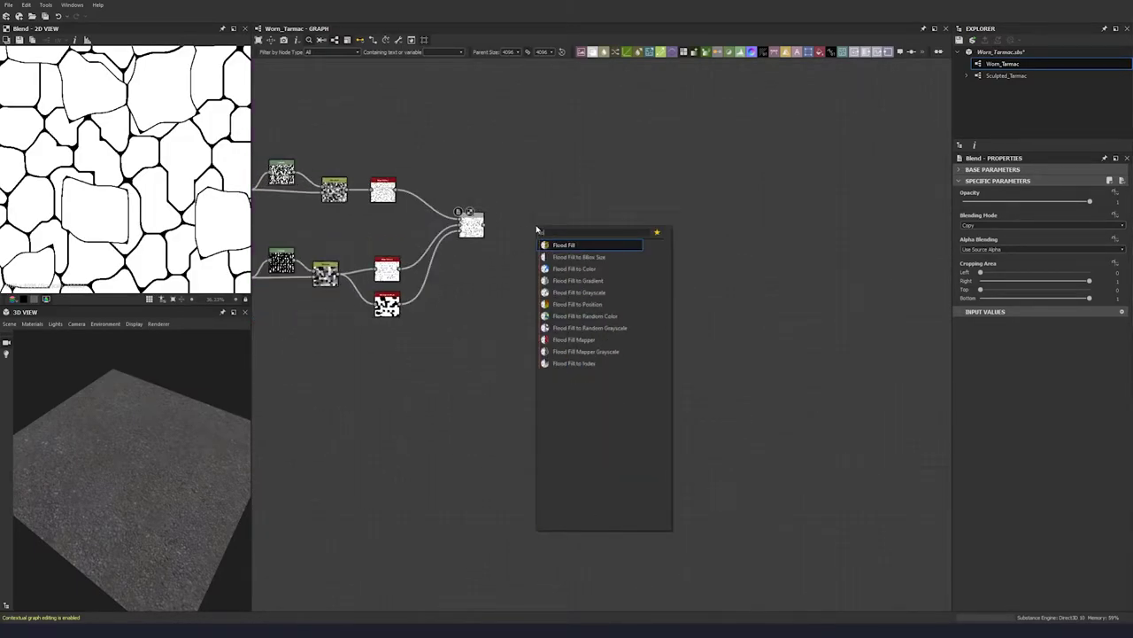
left_click(557, 247)
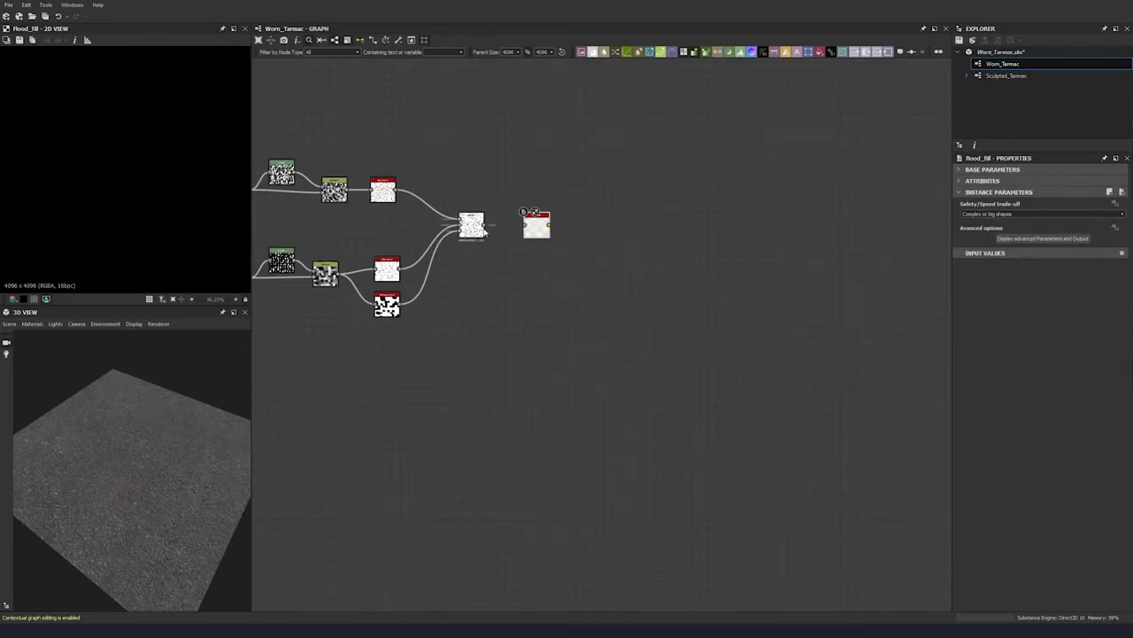
left_click_drag(534, 234, 518, 234)
middle_click_drag(518, 235, 462, 243)
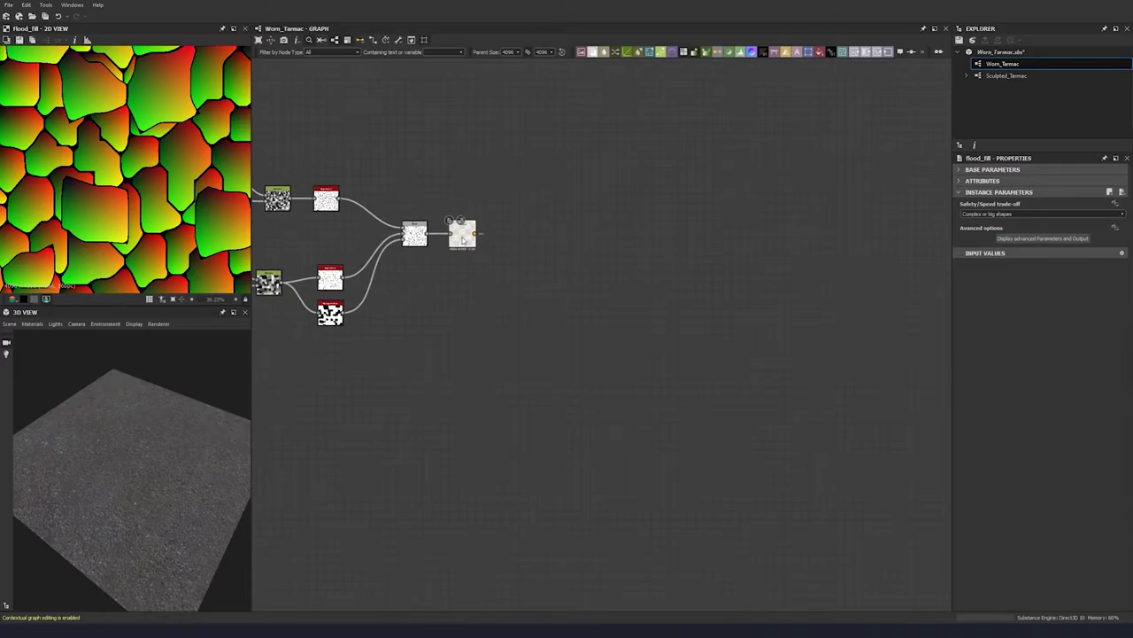
Step: Add a Flood Fill to Grayscale node after the Flood Fill and set its Luminance Random to 1
key("space")
type("flood")
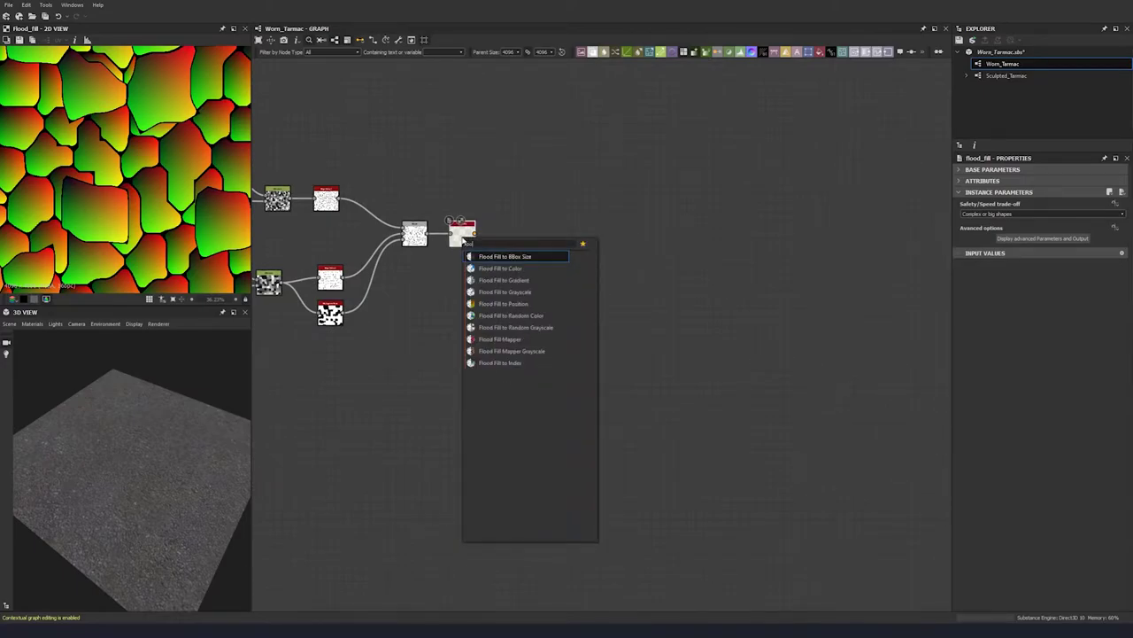
left_click(516, 292)
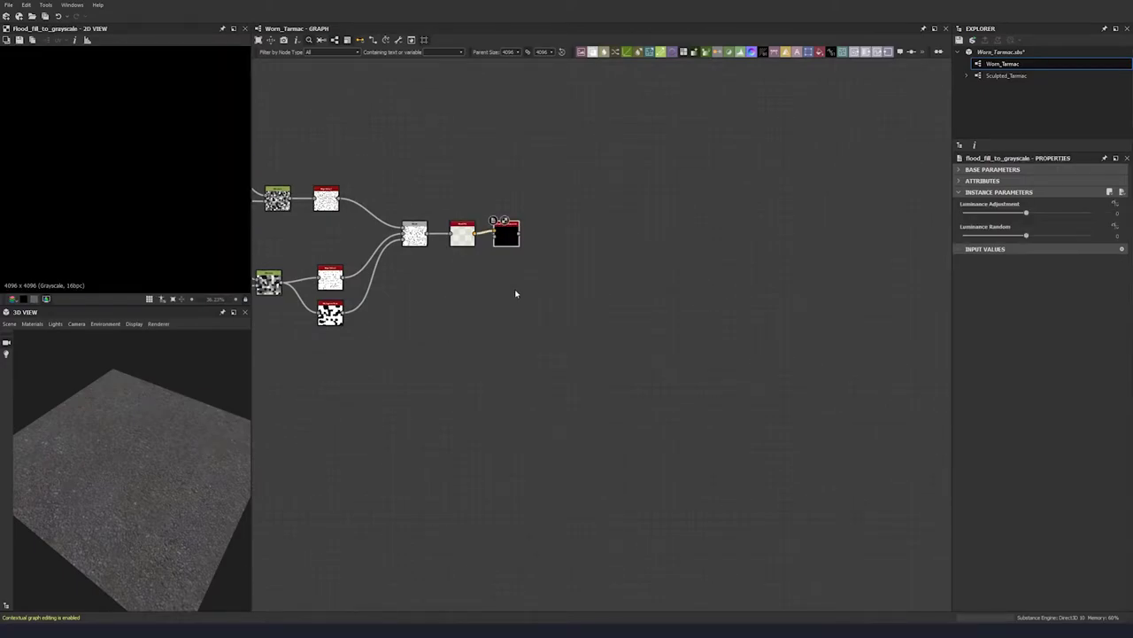
middle_click_drag(516, 293, 443, 294)
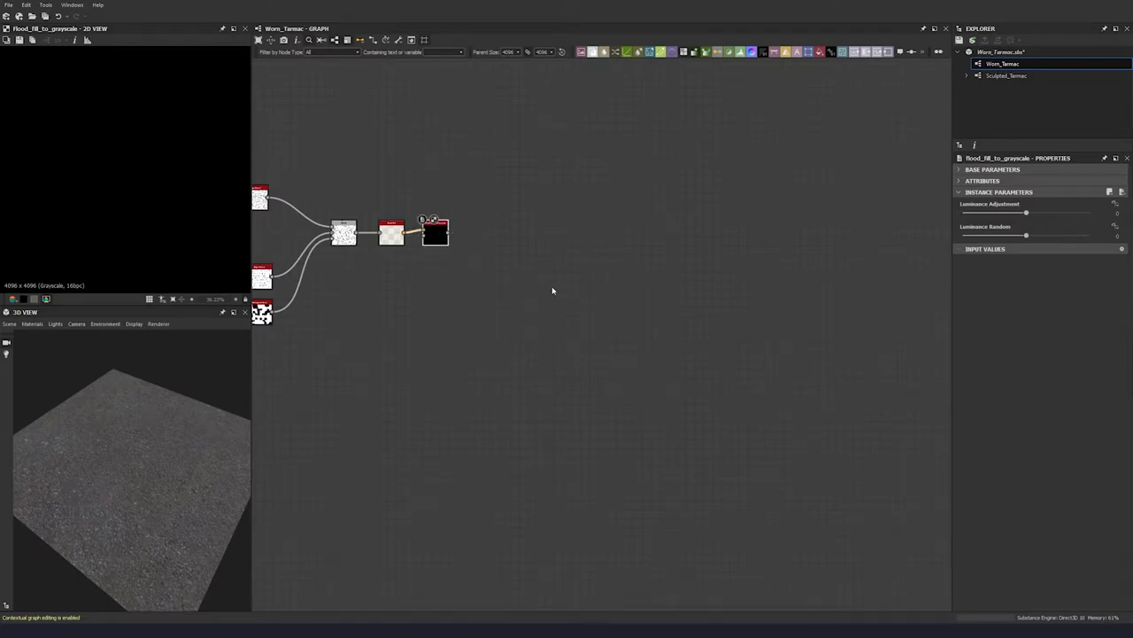
left_click(1089, 235)
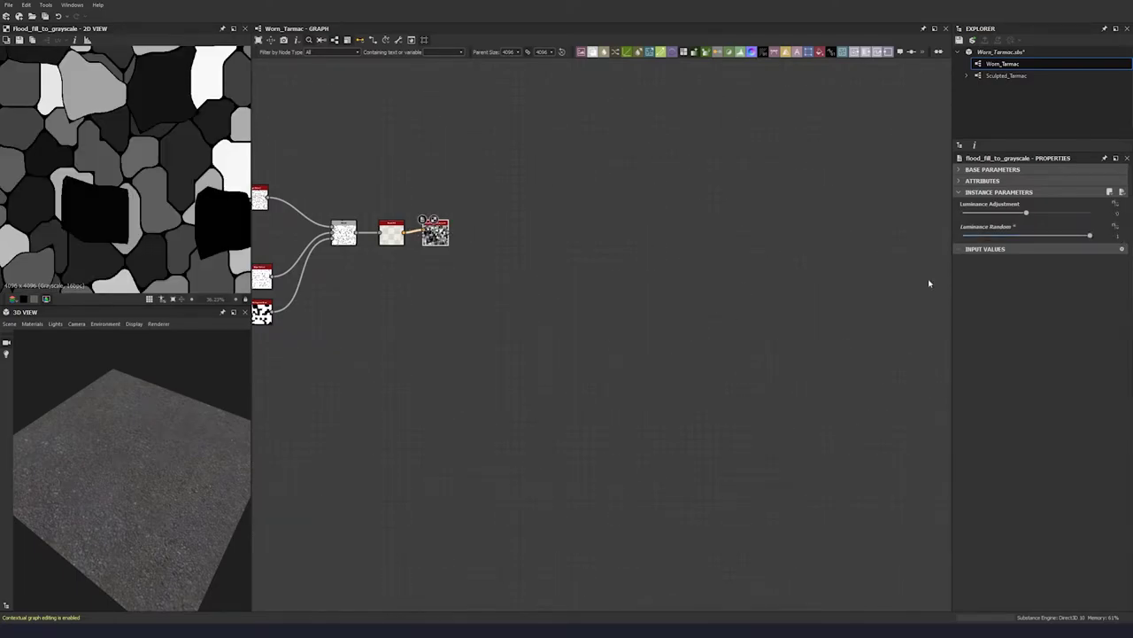
Step: Add an Auto Levels node after the Flood Fill to Grayscale node
middle_click_drag(394, 274, 311, 280)
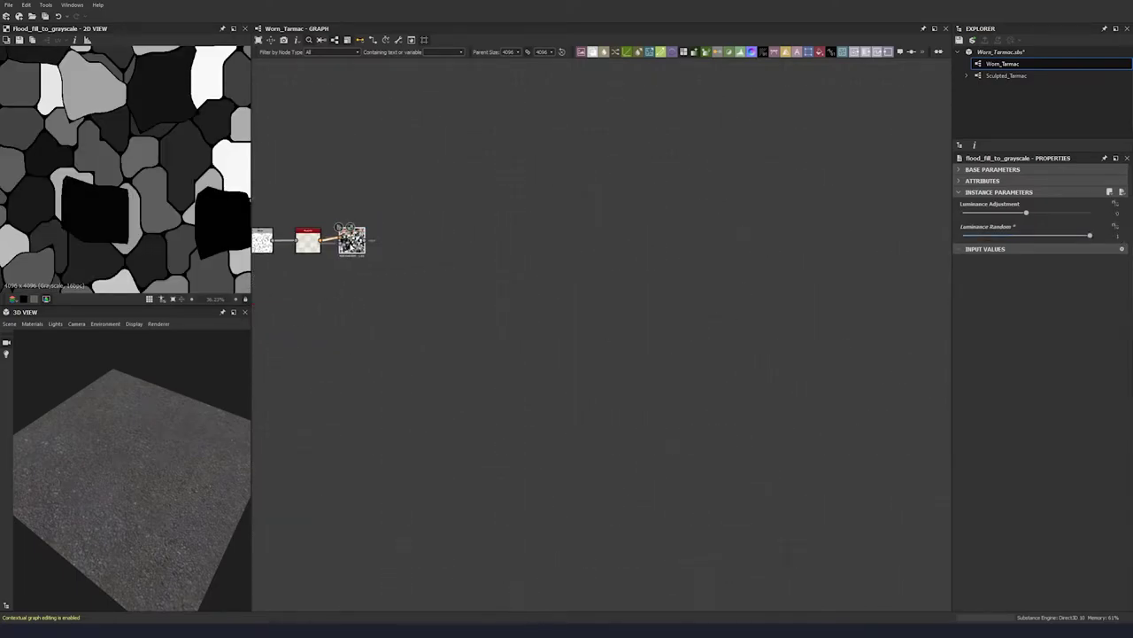
key("space")
type("aauto")
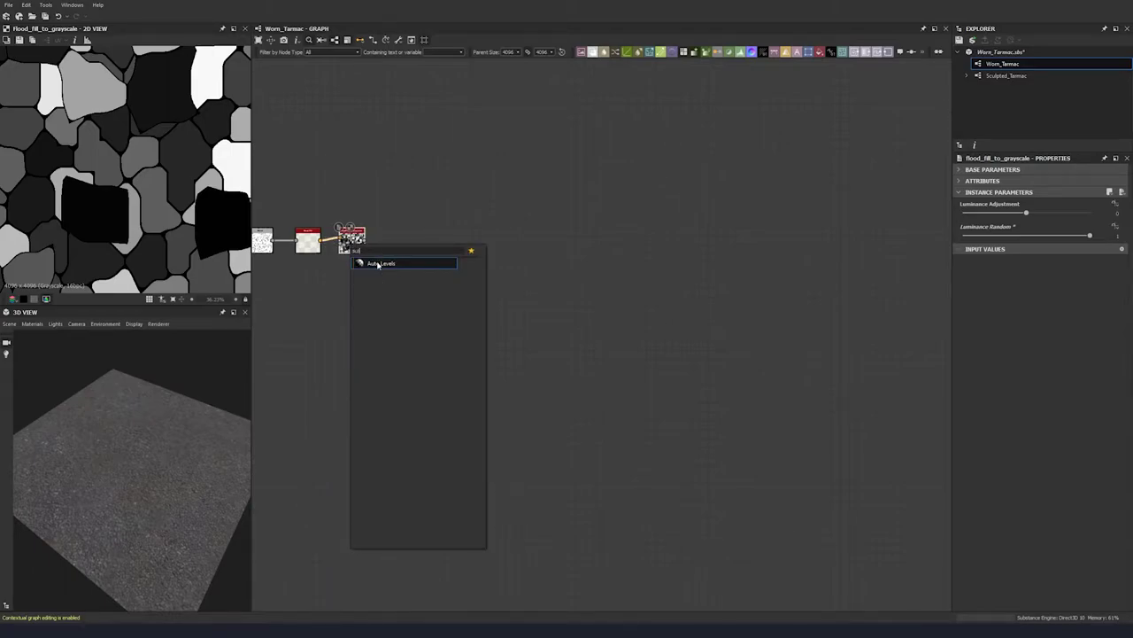
left_click(378, 264)
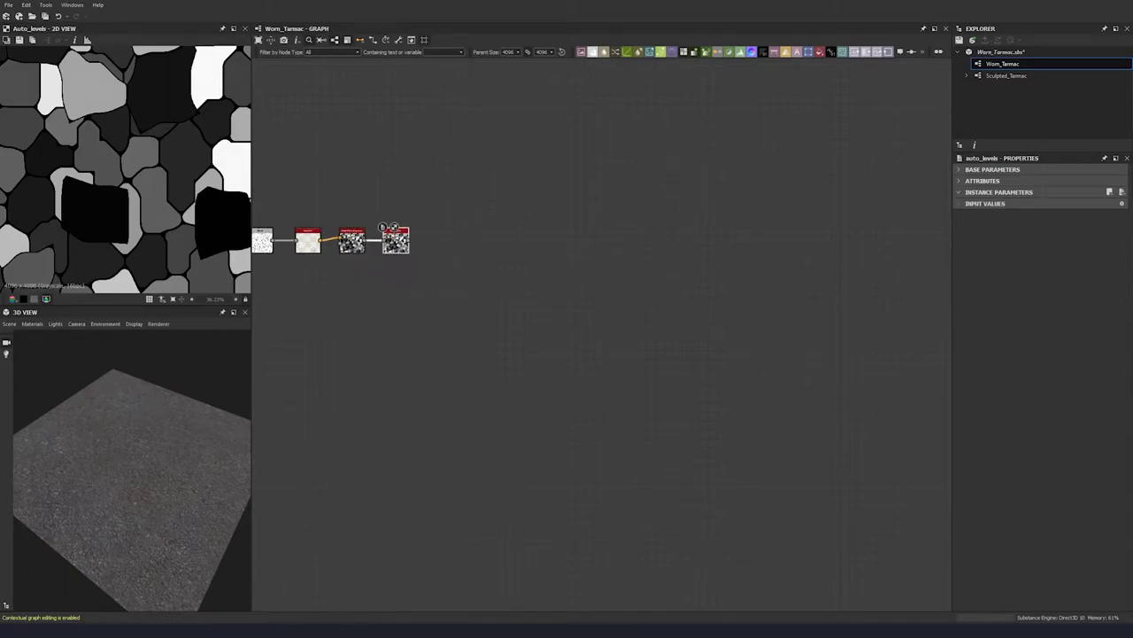
Step: Add a Distance node after Auto Levels and connect the Auto Levels output to both its mask and source inputs
key("space")
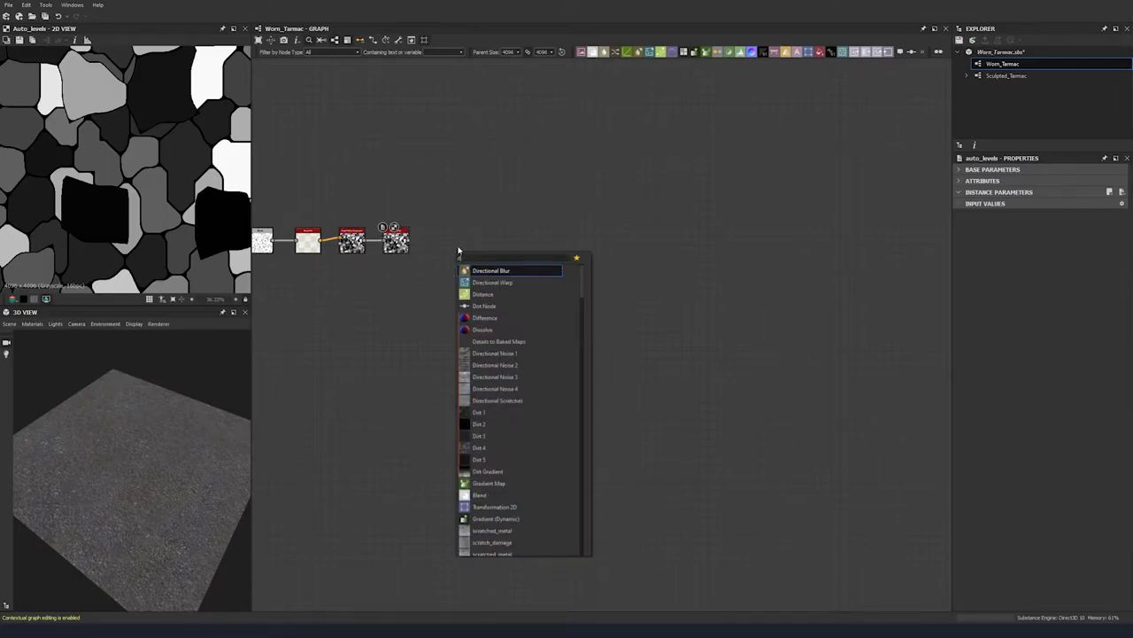
type("dist")
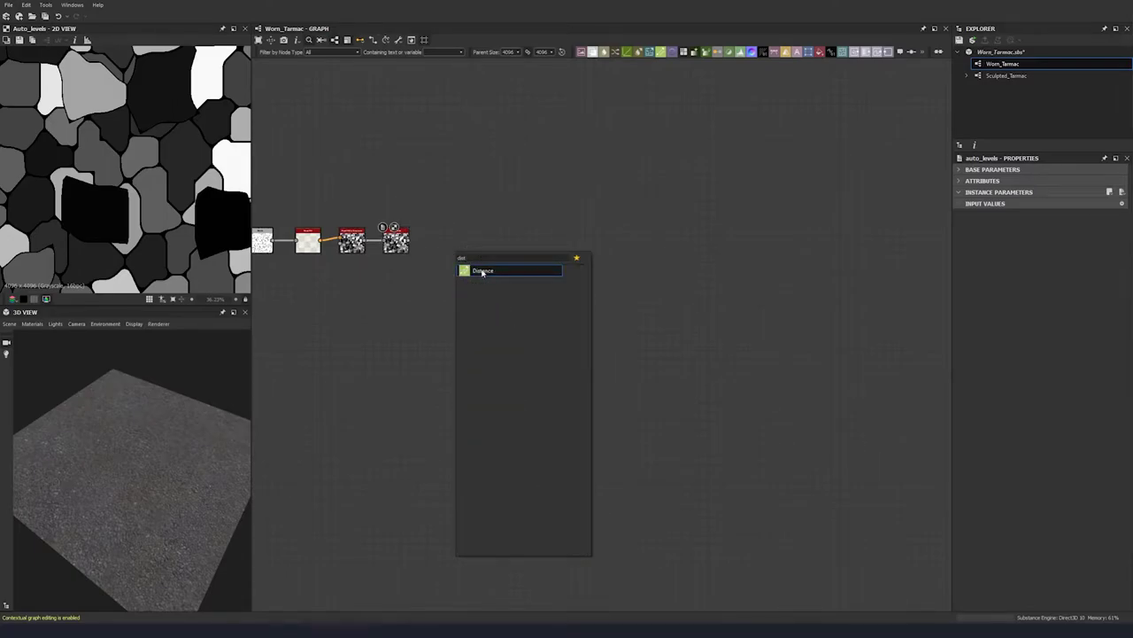
left_click(481, 271)
left_click_drag(446, 236, 472, 228)
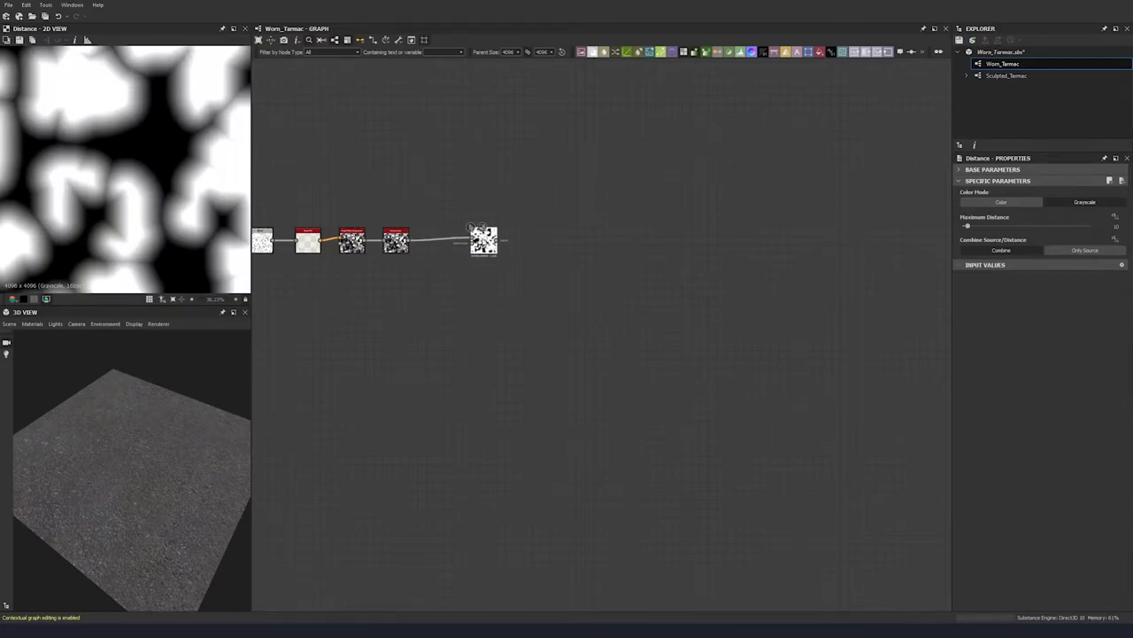
left_click_drag(409, 240, 470, 232)
Step: Insert a Levels node before the Distance mask input and lower its white input level until all cells turn white
key("space")
type("levels")
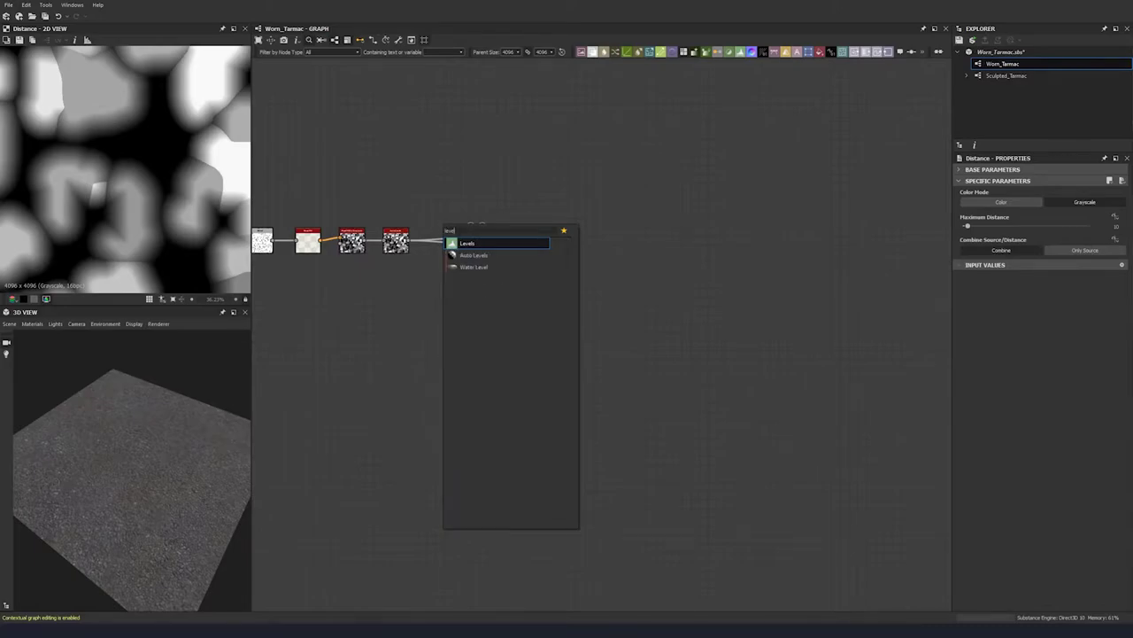
left_click(470, 247)
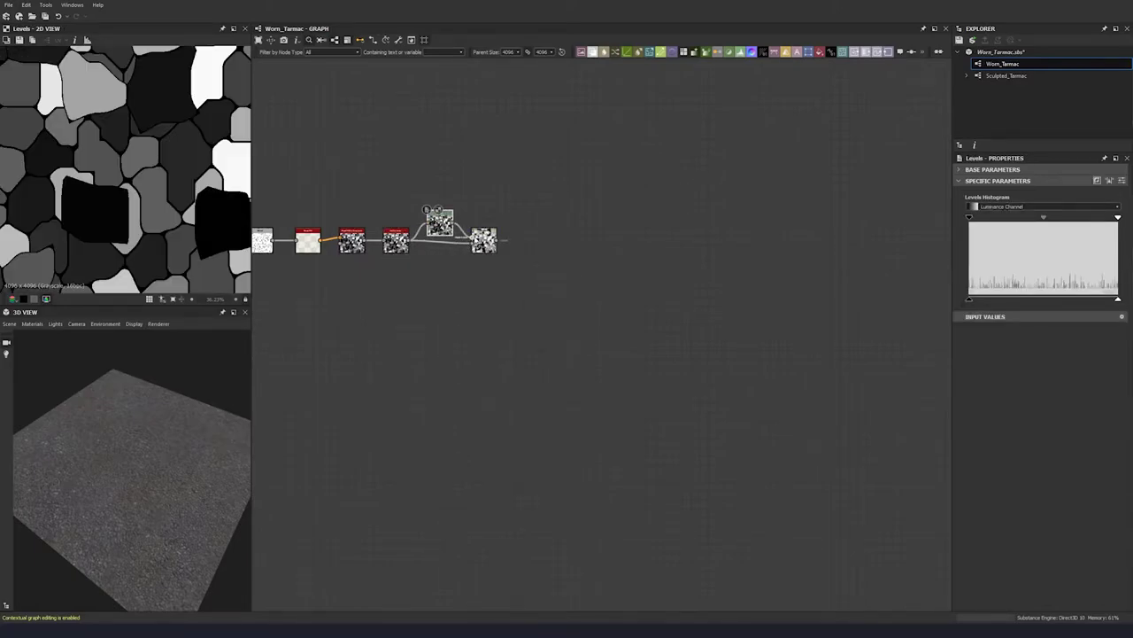
scroll(473, 243, "up", 2)
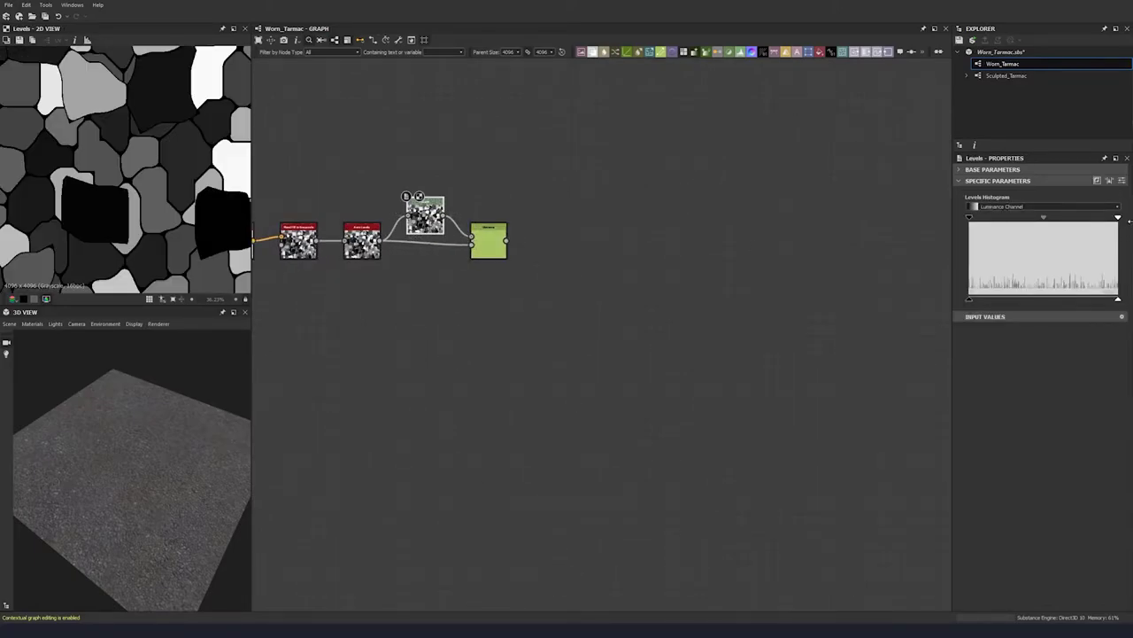
left_click_drag(1119, 218, 972, 218)
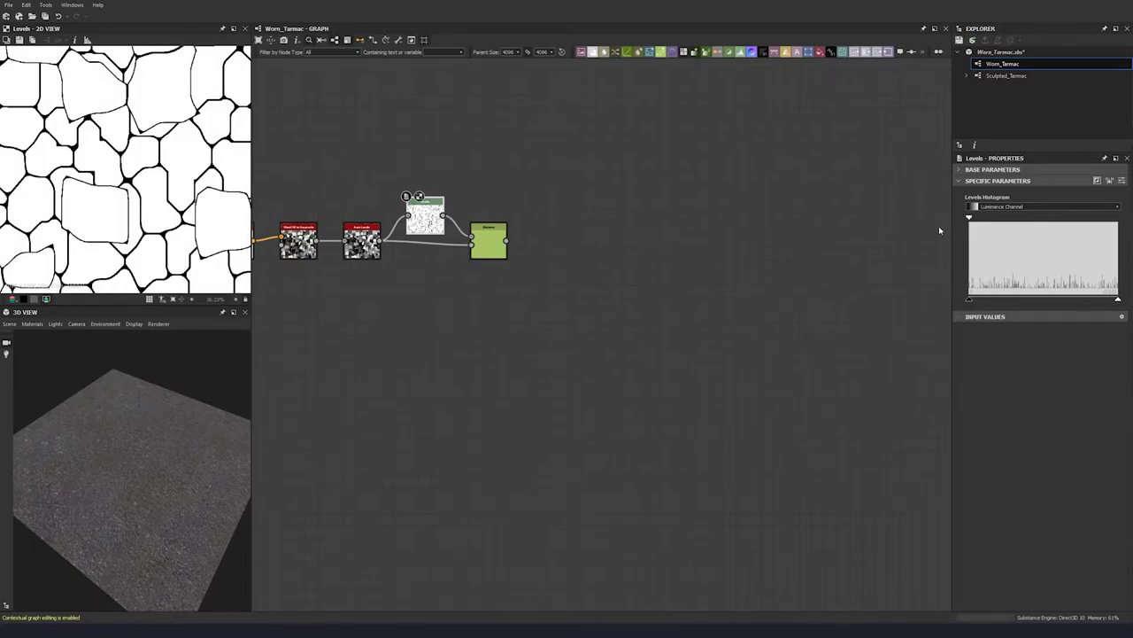
Step: Set the new Distance node to Only Source with a Maximum Distance of 256
middle_click_drag(463, 278, 397, 278)
double_click(404, 248)
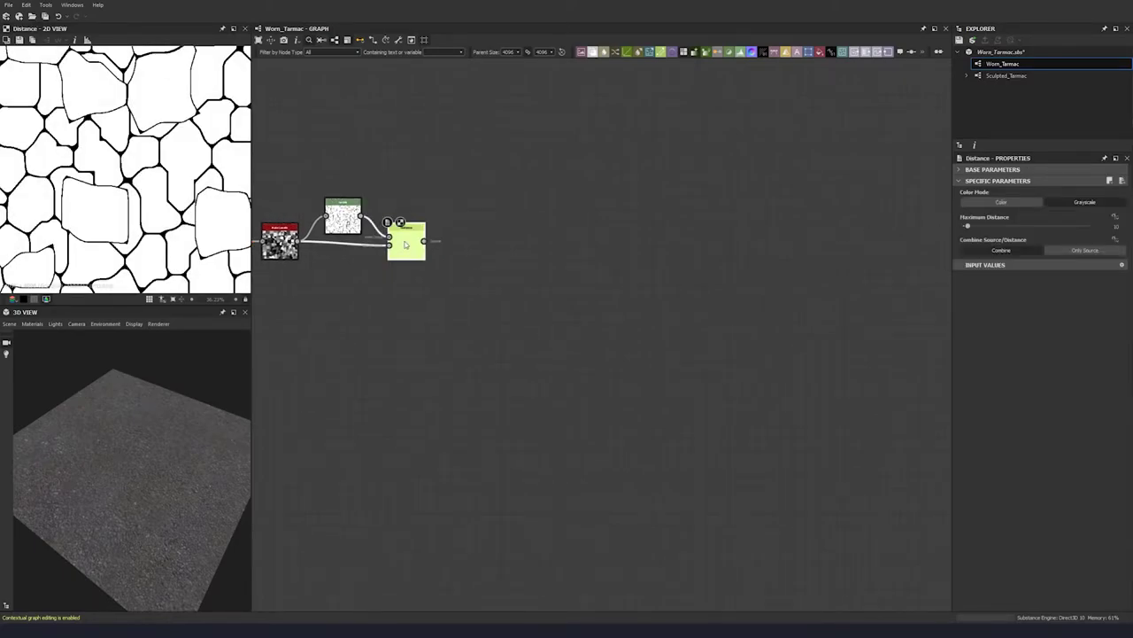
left_click(1085, 250)
left_click_drag(967, 226, 1090, 226)
scroll(195, 215, "down", 3)
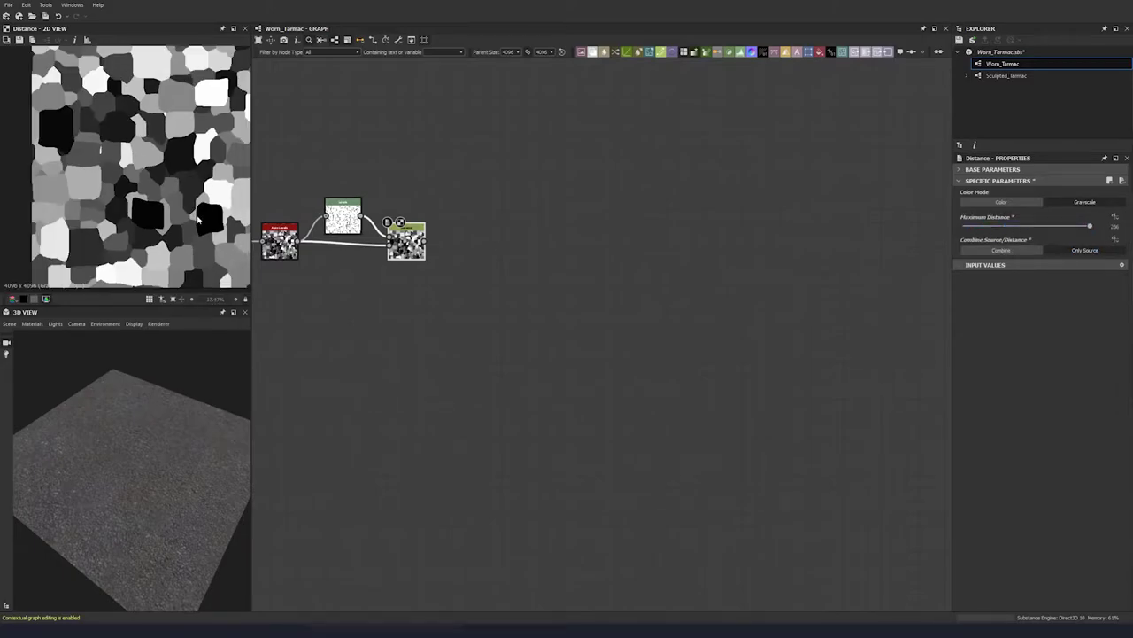
Step: Add an Edge Detect node after the Distance node and place it alongside
key("space")
type("edge")
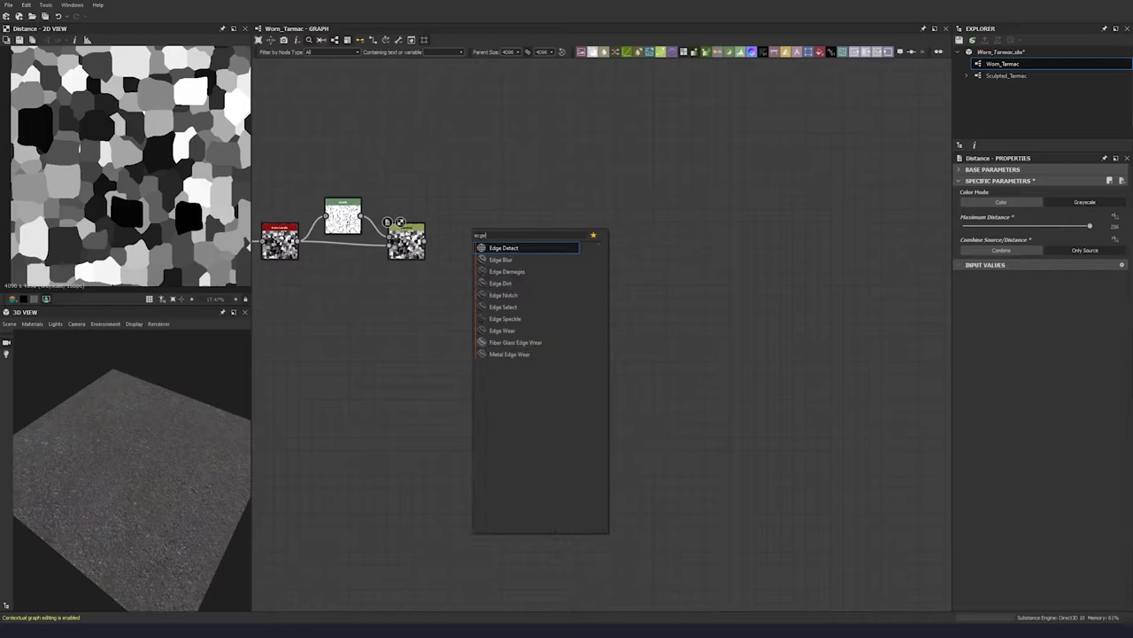
left_click(493, 250)
scroll(381, 256, "down", 4)
scroll(433, 258, "up", 4)
left_click_drag(371, 251, 396, 237)
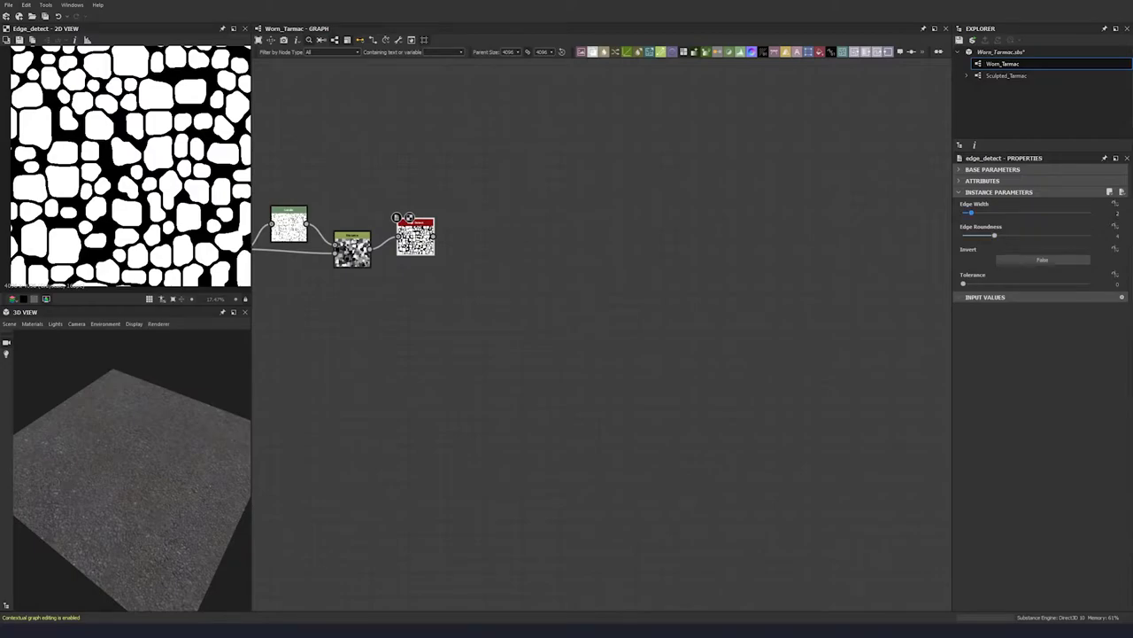
Step: Set the Edge Detect's Edge Width to 1, Edge Roundness to 1.83 and Tolerance to 0.59
type("1")
key("Return")
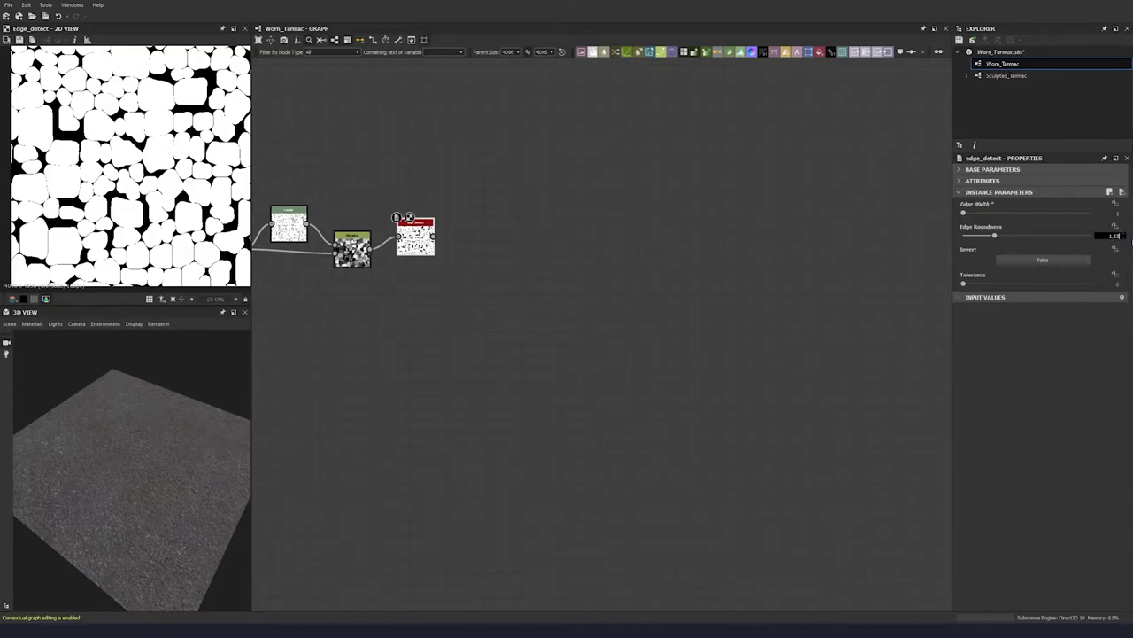
key("Return")
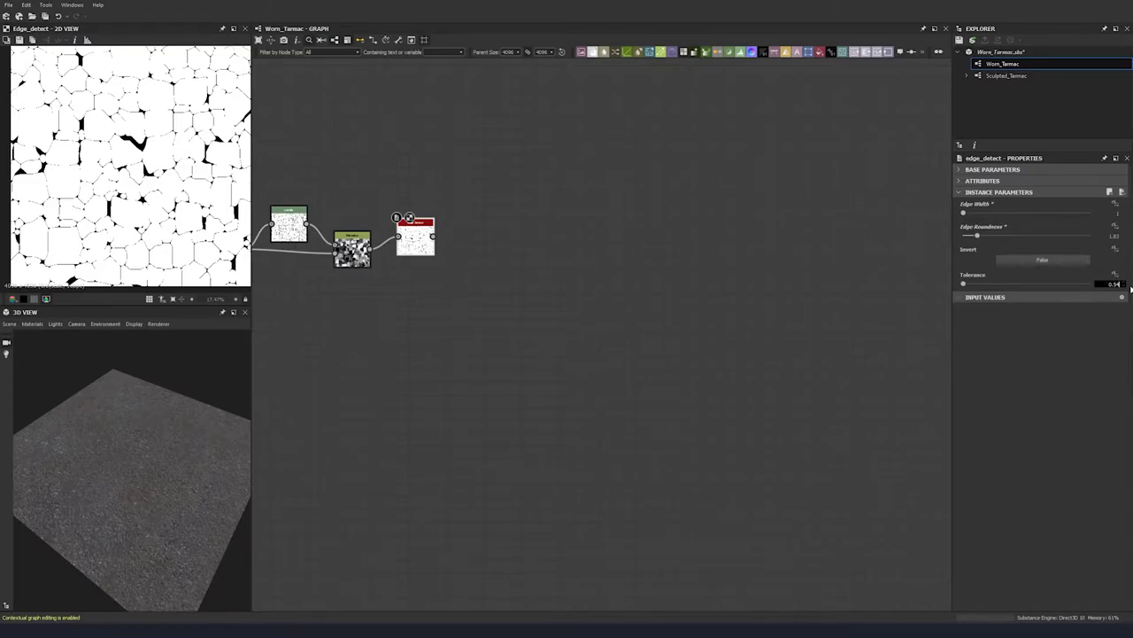
key("Return")
Step: Move the Edge Detect node up, duplicate it and place the copy directly below it
left_click_drag(420, 241, 432, 216)
key("ctrl+d")
left_click_drag(599, 341, 427, 266)
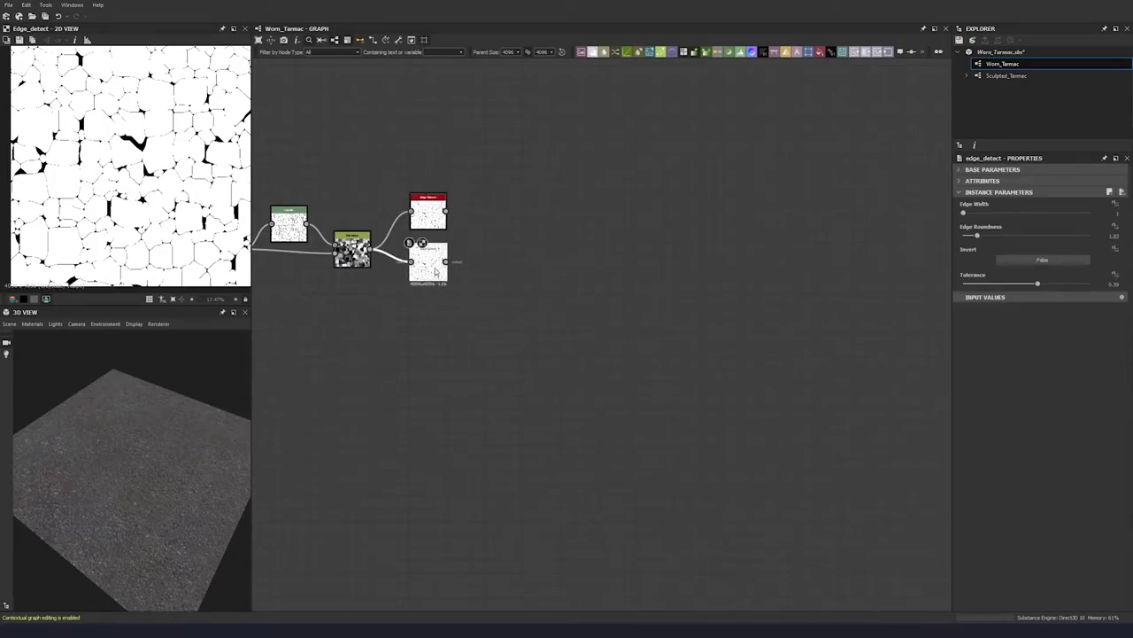
Step: Set the duplicated Edge Detect's Edge Roundness to 3.07 and inspect the resulting pattern
double_click(1118, 213)
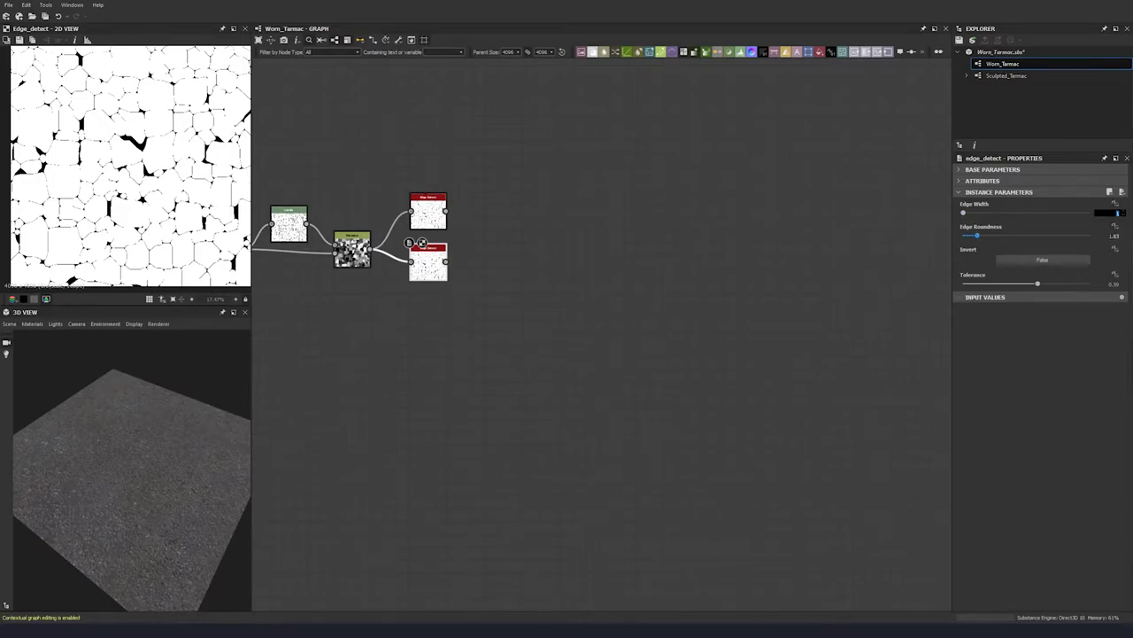
key("Tab")
type("3.0")
key("Return")
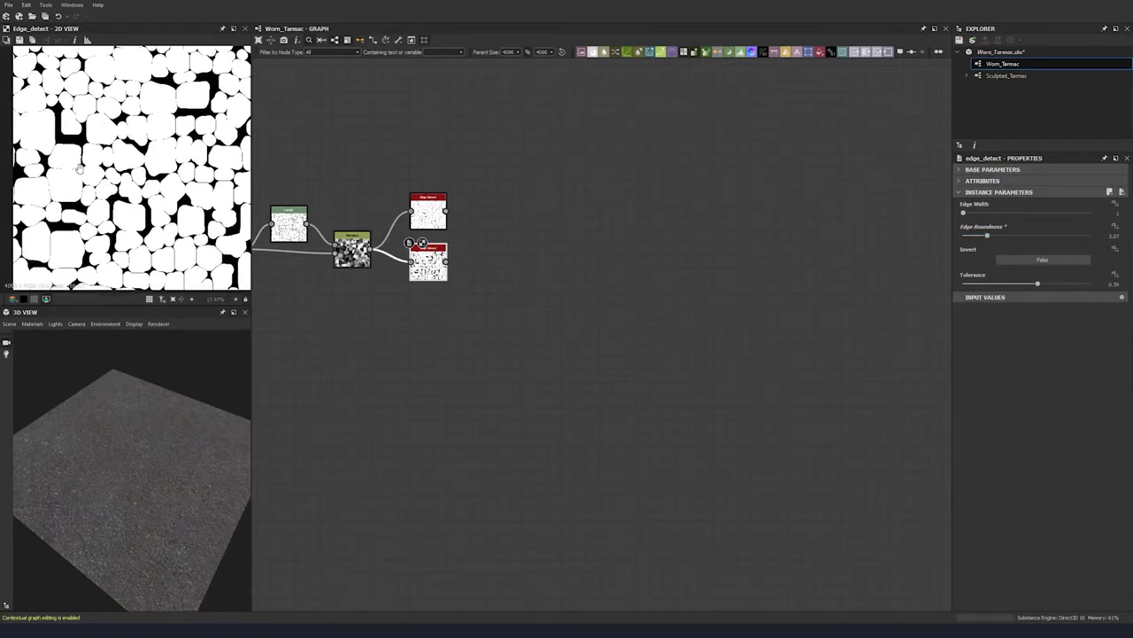
scroll(138, 177, "down", 1)
middle_click_drag(140, 177, 70, 203)
middle_click_drag(170, 211, 177, 216)
scroll(176, 216, "up", 2)
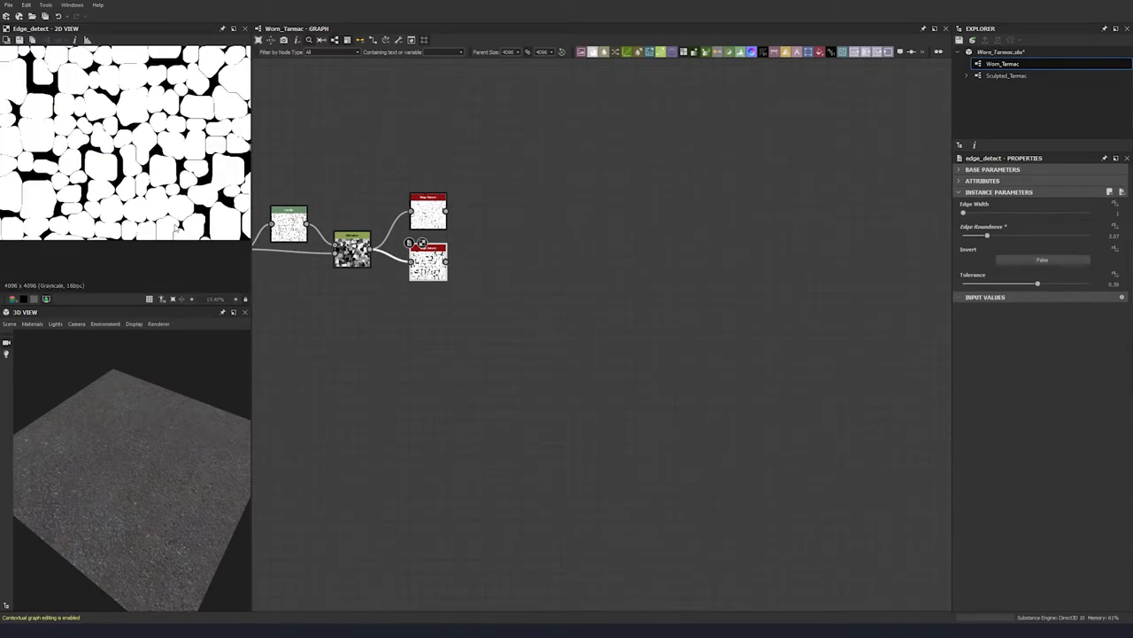
Step: Add a Blend node with the upper Edge Detect as foreground and the duplicated Edge Detect as background
middle_click_drag(574, 246, 572, 257)
left_click(484, 242)
key("space")
left_click(506, 273)
left_click_drag(443, 222, 460, 239)
middle_click_drag(450, 268, 442, 256)
left_click_drag(458, 235, 483, 236)
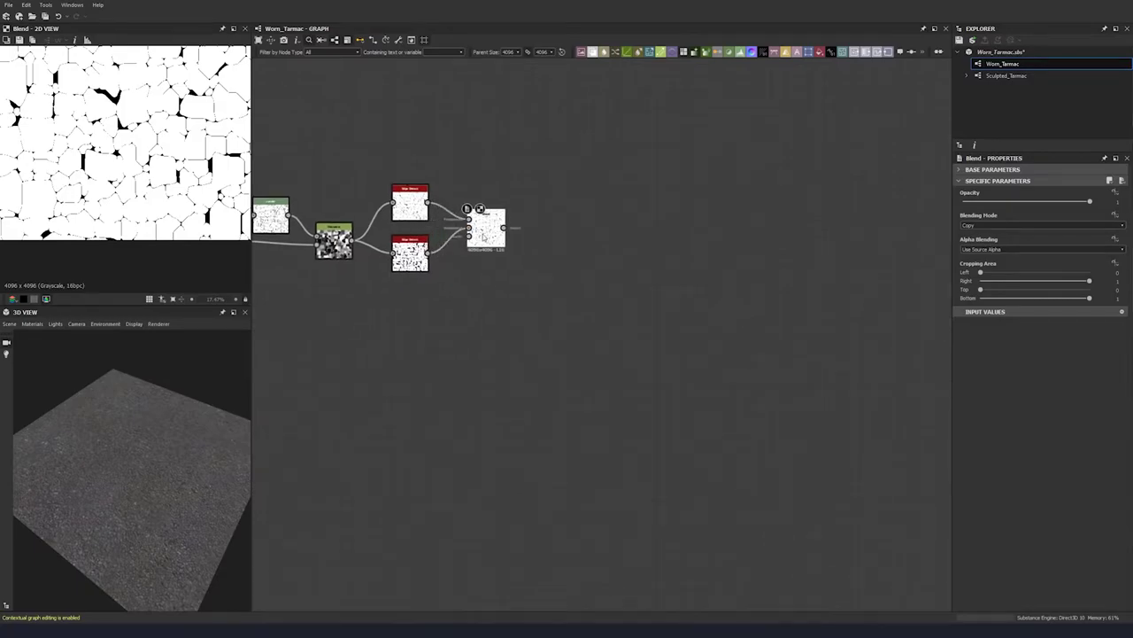
middle_click_drag(469, 316, 503, 263)
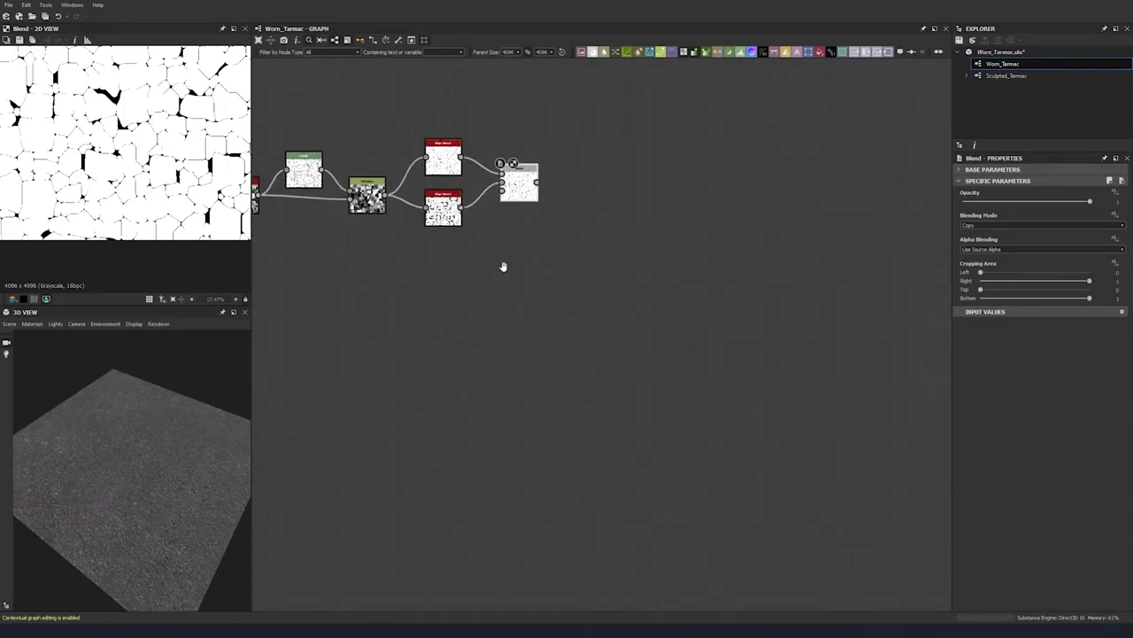
Step: Add a Clouds 2 node below the Edge Detect nodes and set its Scale to 3 and Disorder to 0.4
left_click_drag(519, 190, 526, 190)
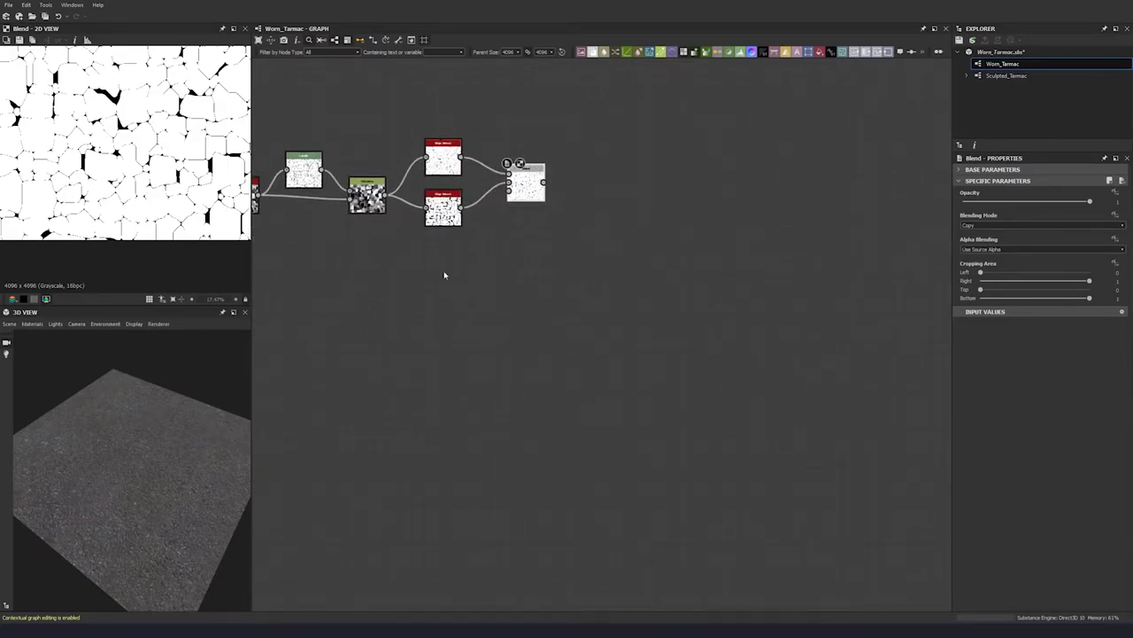
key("space")
type("clouds")
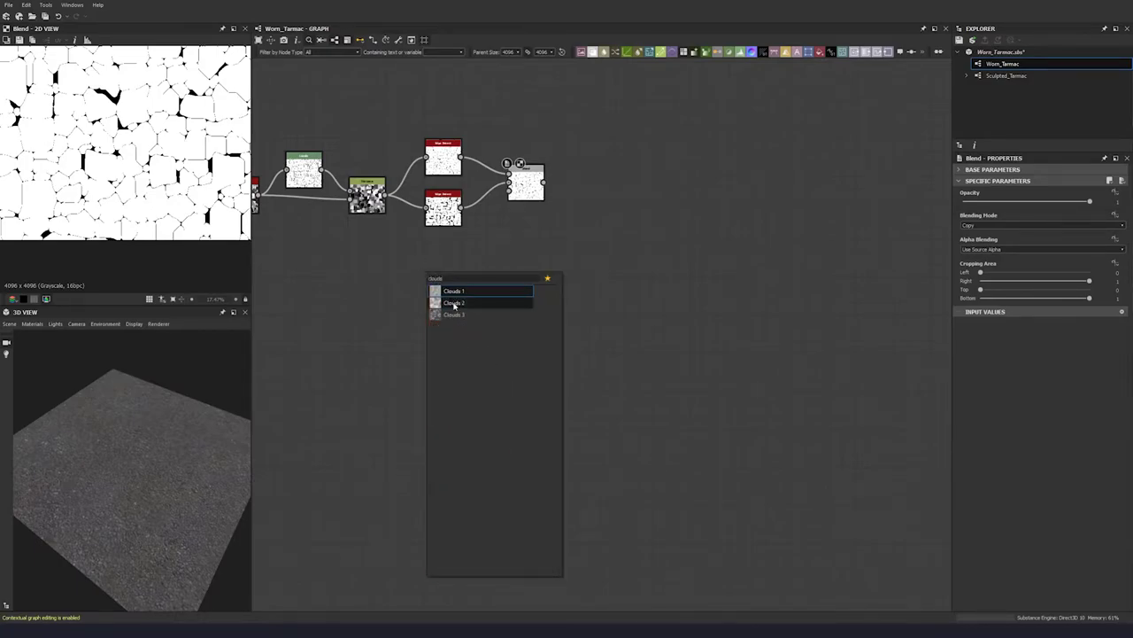
left_click(453, 303)
left_click_drag(434, 280, 373, 297)
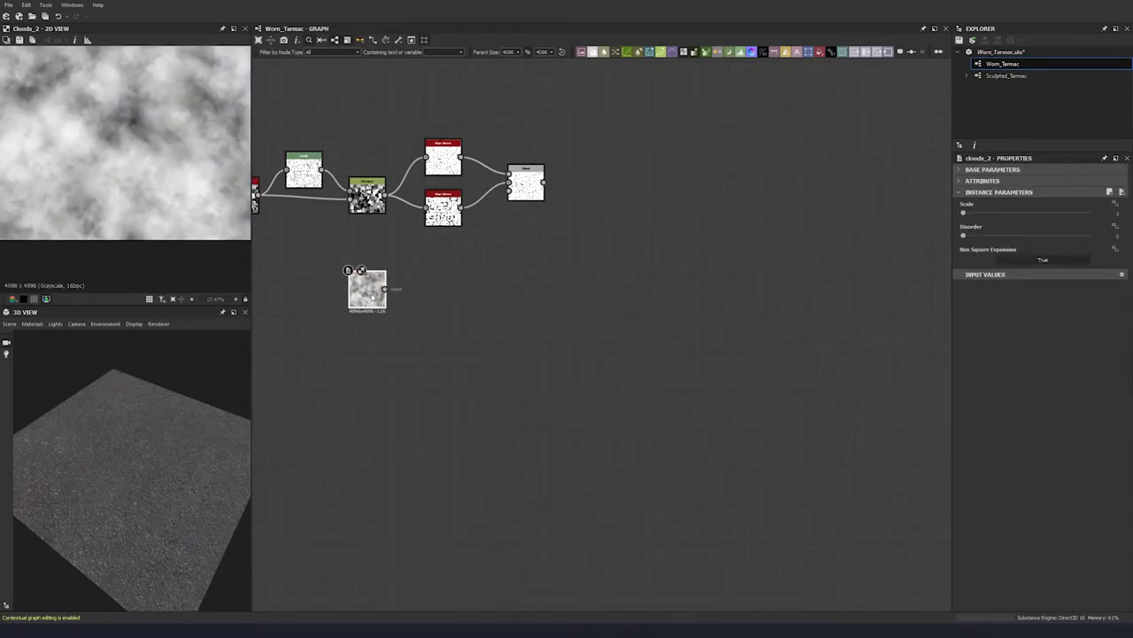
left_click_drag(964, 214, 992, 218)
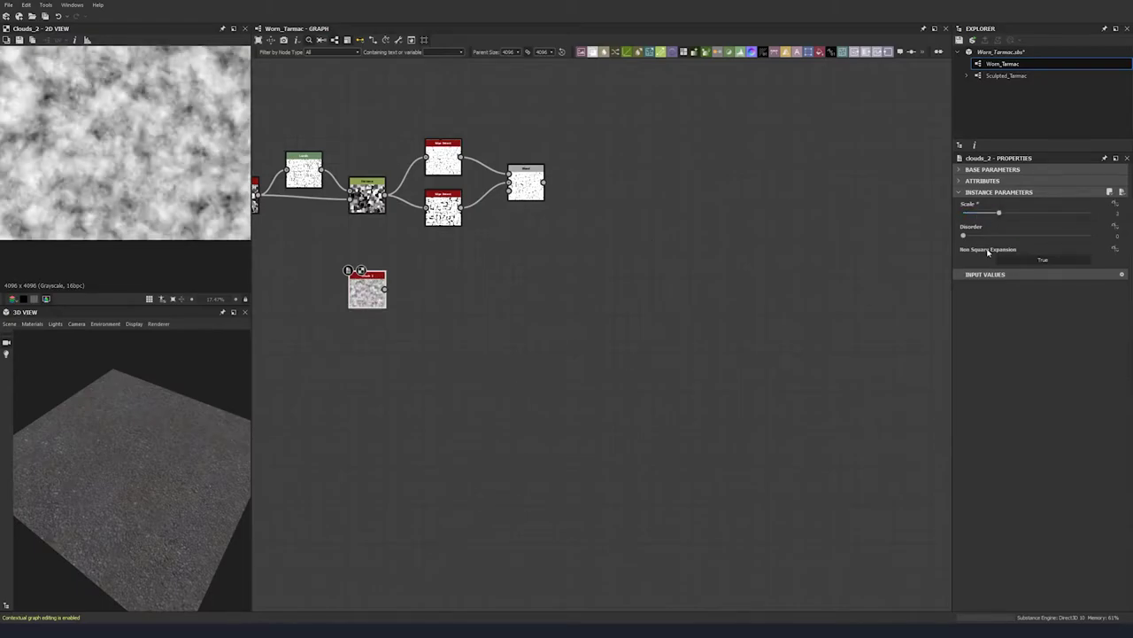
type("0.4")
key("Return")
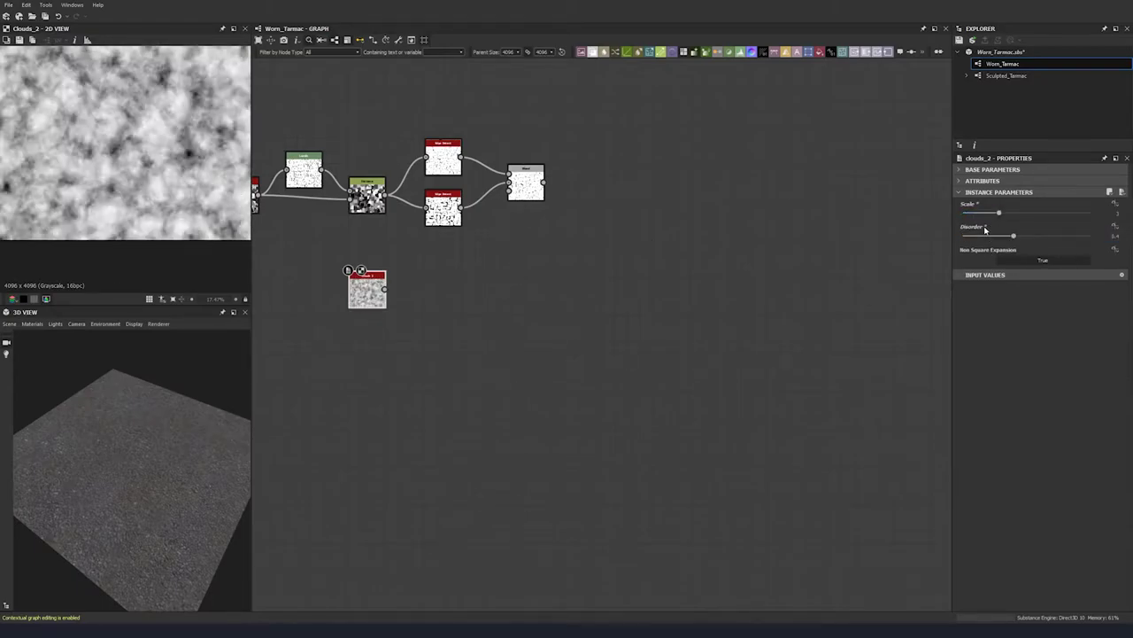
Step: Add a Blur HQ Grayscale node and feed it with the Clouds 2 output
middle_click_drag(426, 274, 391, 259)
left_click(390, 265)
key("space")
type("hq")
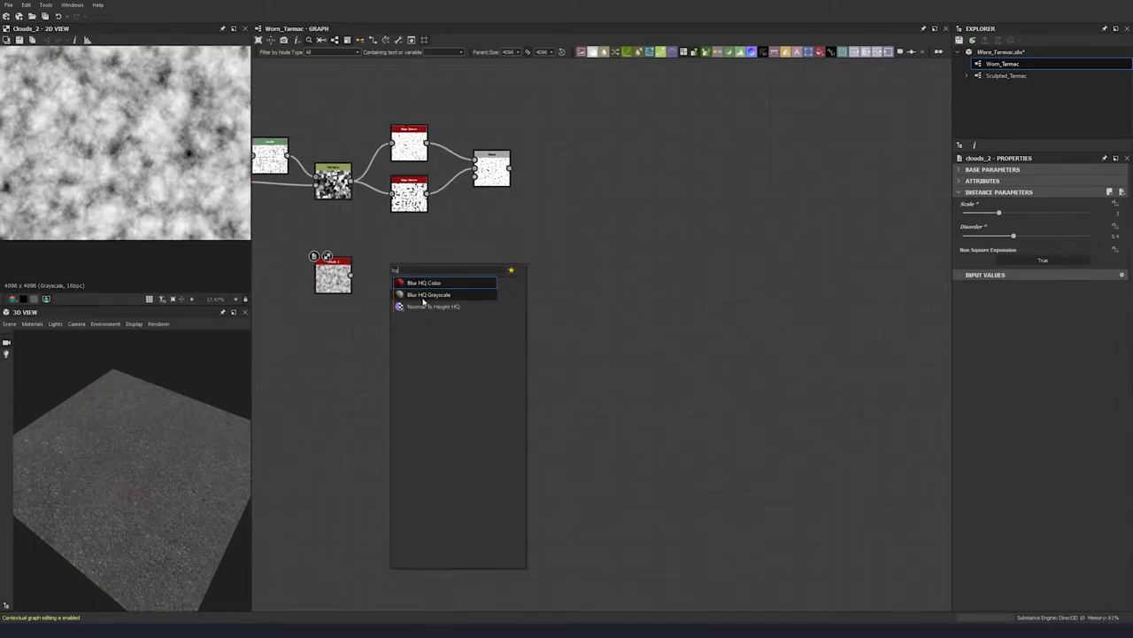
left_click(425, 299)
left_click_drag(351, 275, 374, 271)
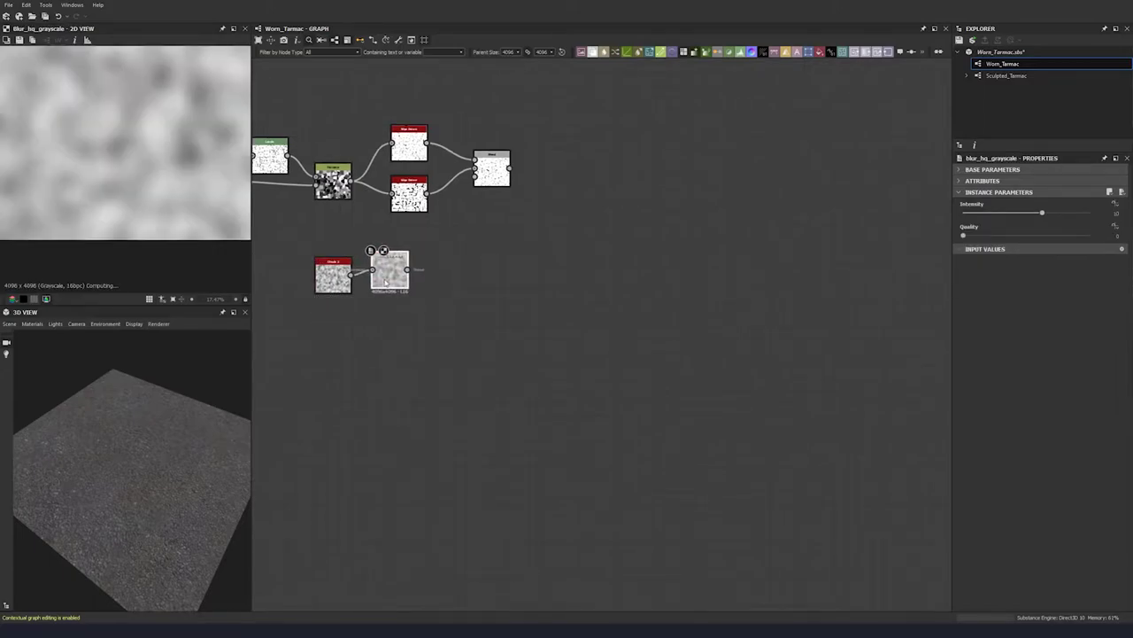
Step: Set the Blur HQ Grayscale's Quality to 1 and Intensity to 1.51
left_click(1026, 236)
left_click(1117, 213)
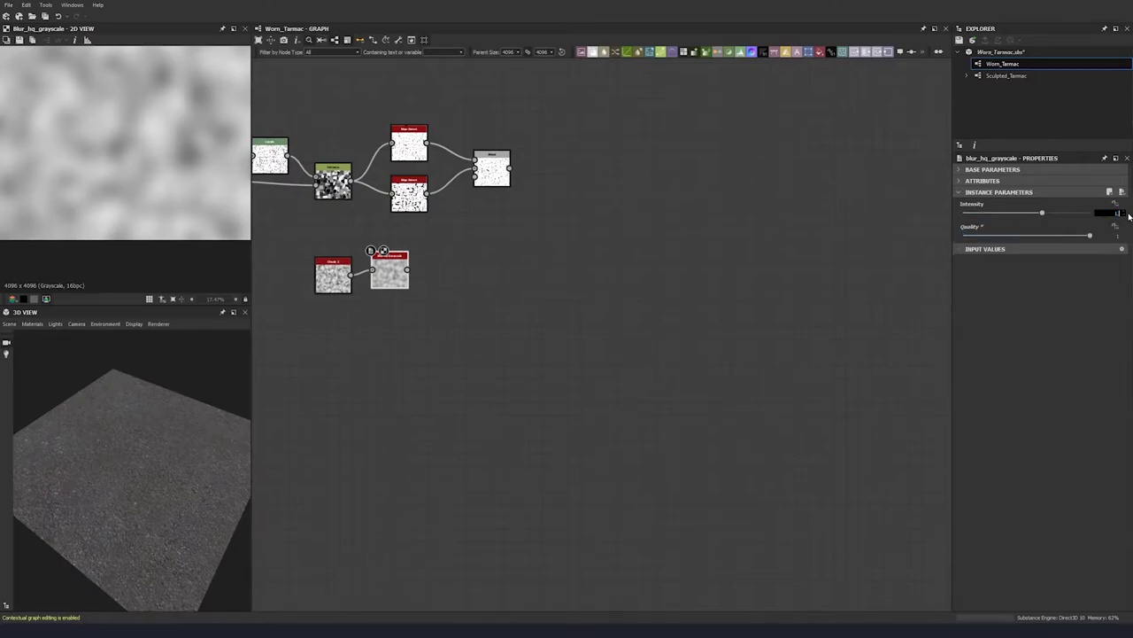
type("1.5")
key("Return")
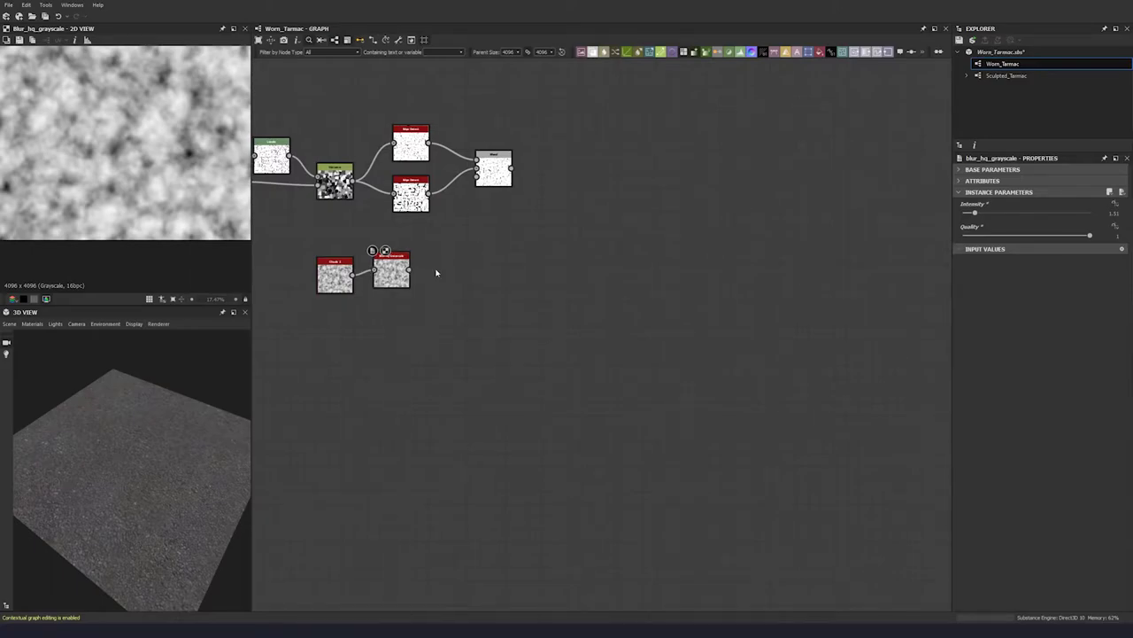
Step: Duplicate the earlier Histogram Scan node and connect the copy after the Blur HQ Grayscale node
key("space")
key("Escape")
middle_click_drag(430, 265, 839, 276)
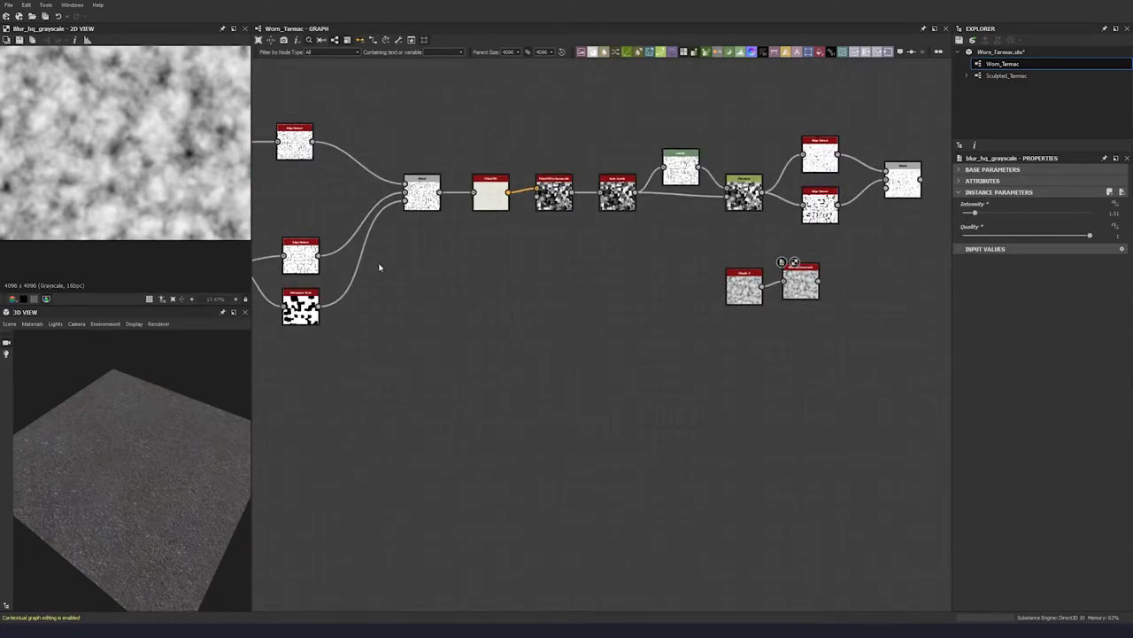
middle_click_drag(380, 265, 449, 247)
left_click(371, 288)
key("ctrl+d")
double_click(603, 340)
middle_click_drag(603, 340, 298, 311)
left_click_drag(298, 311, 643, 239)
middle_click_drag(584, 235, 482, 250)
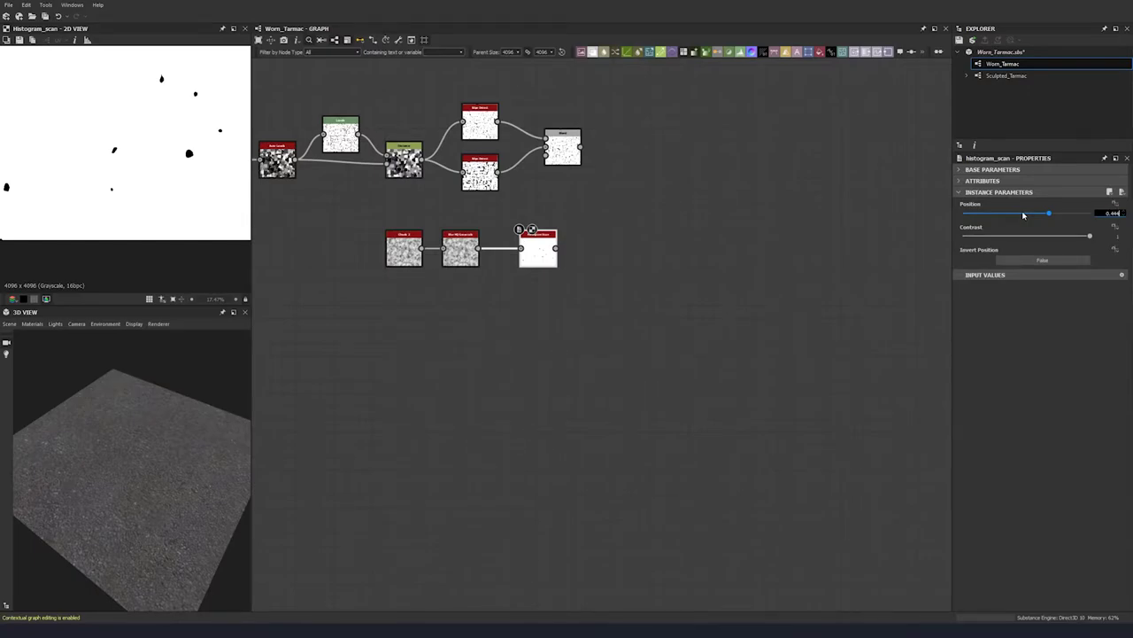
Step: Set the duplicated Histogram Scan's Position to 0.44 and Contrast to 0.84
left_click(1024, 215)
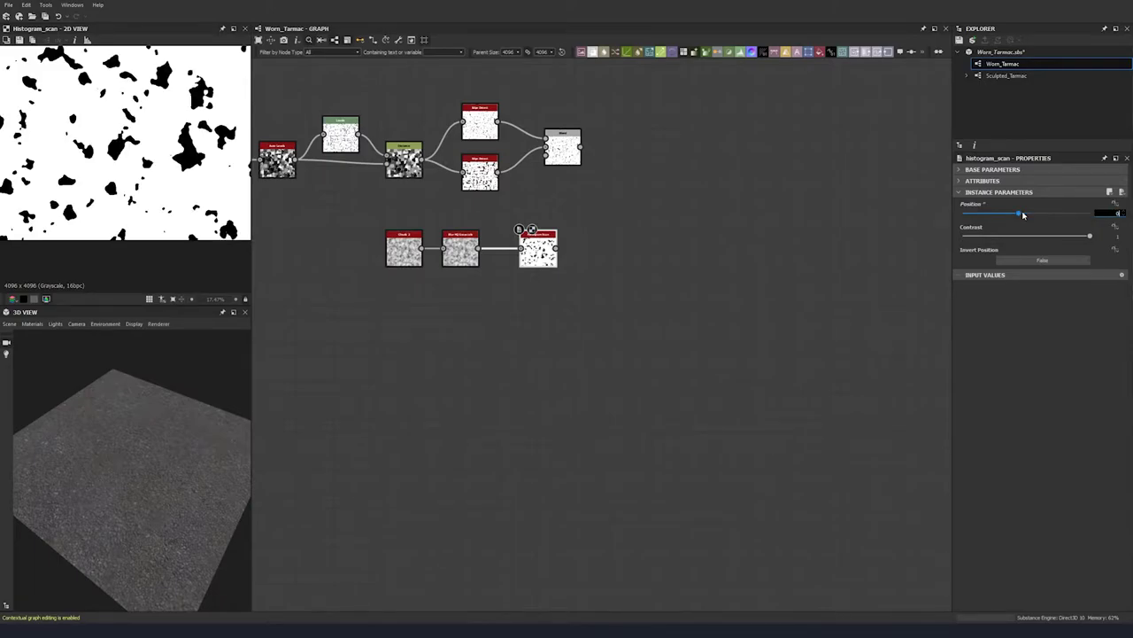
key("Tab")
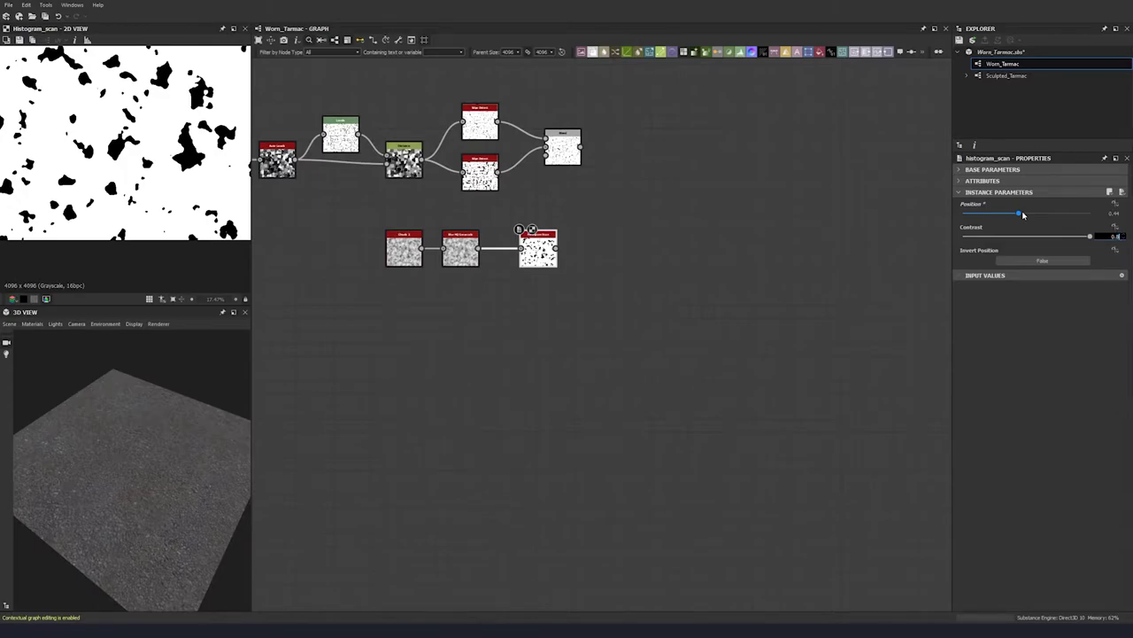
type("0.85")
key("Return")
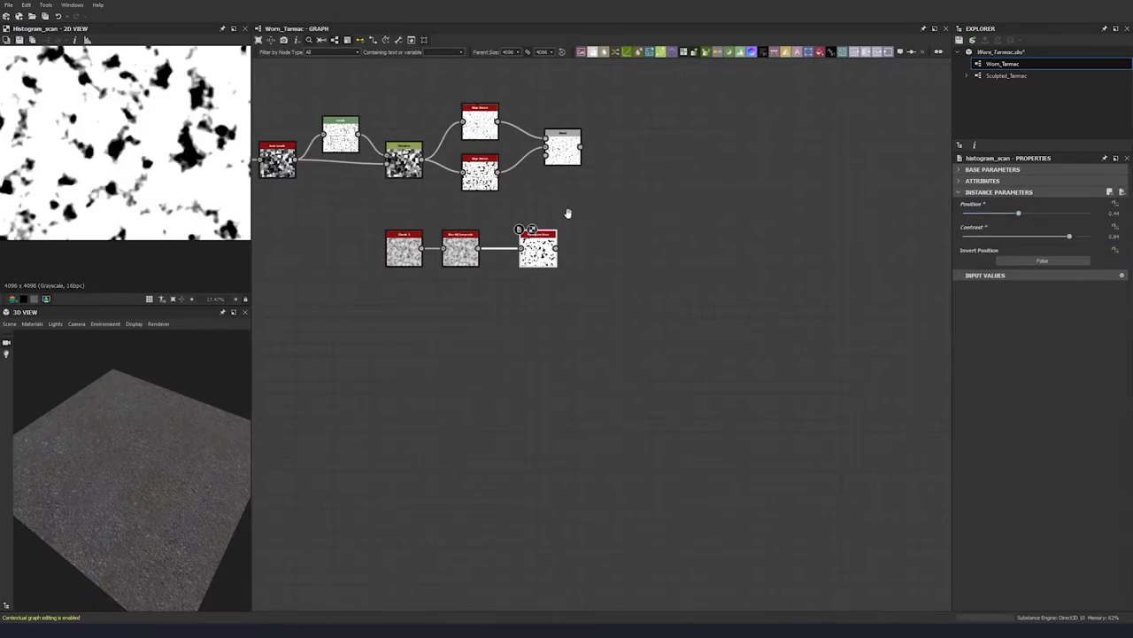
Step: Connect the clouds Histogram Scan to the mask input of the Blend node and move the Blend further along the chain
middle_click_drag(568, 213, 471, 225)
left_click_drag(448, 167, 435, 260)
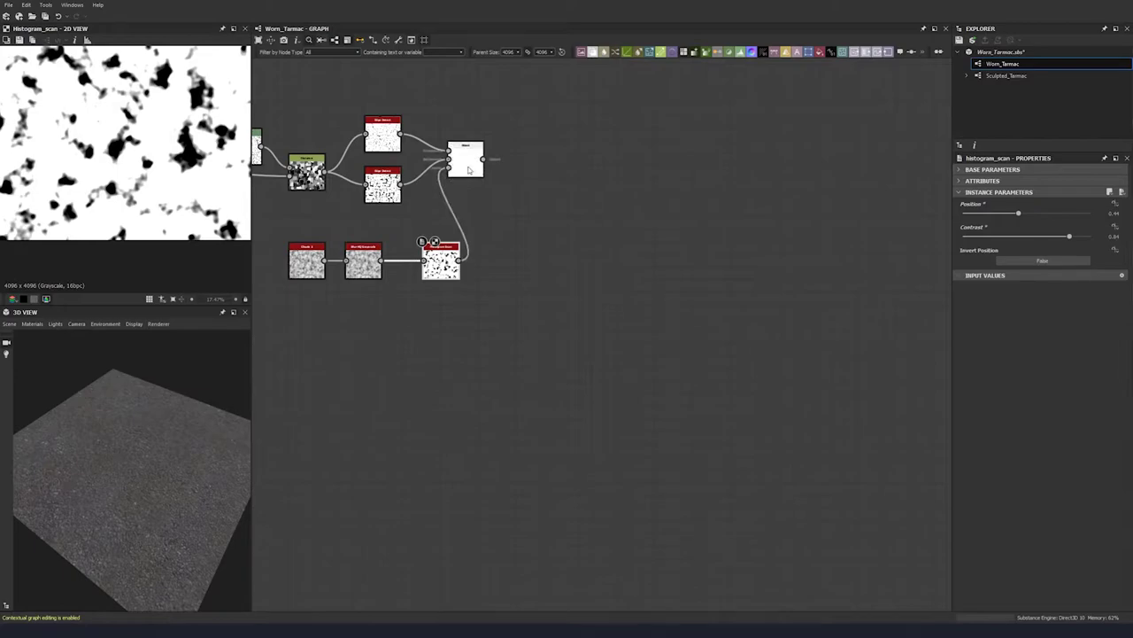
left_click_drag(468, 170, 512, 170)
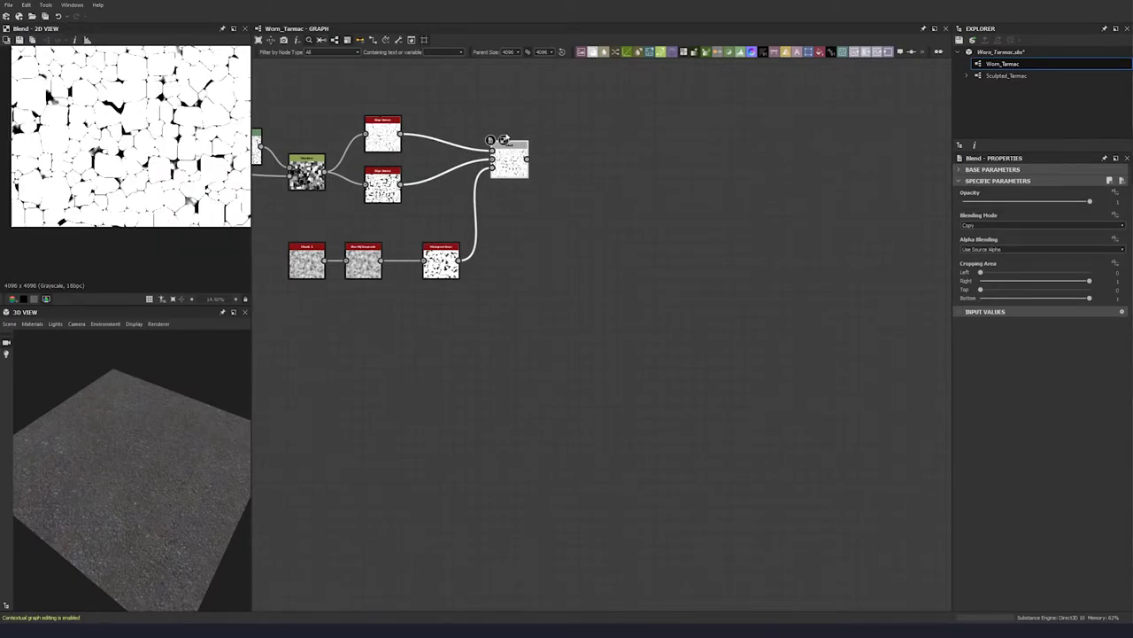
Step: Add a Histogram Scan node after the masked Blend of the two Edge Detect nodes
key("space")
type("his")
key("Down")
key("Return")
middle_click_drag(585, 173, 467, 174)
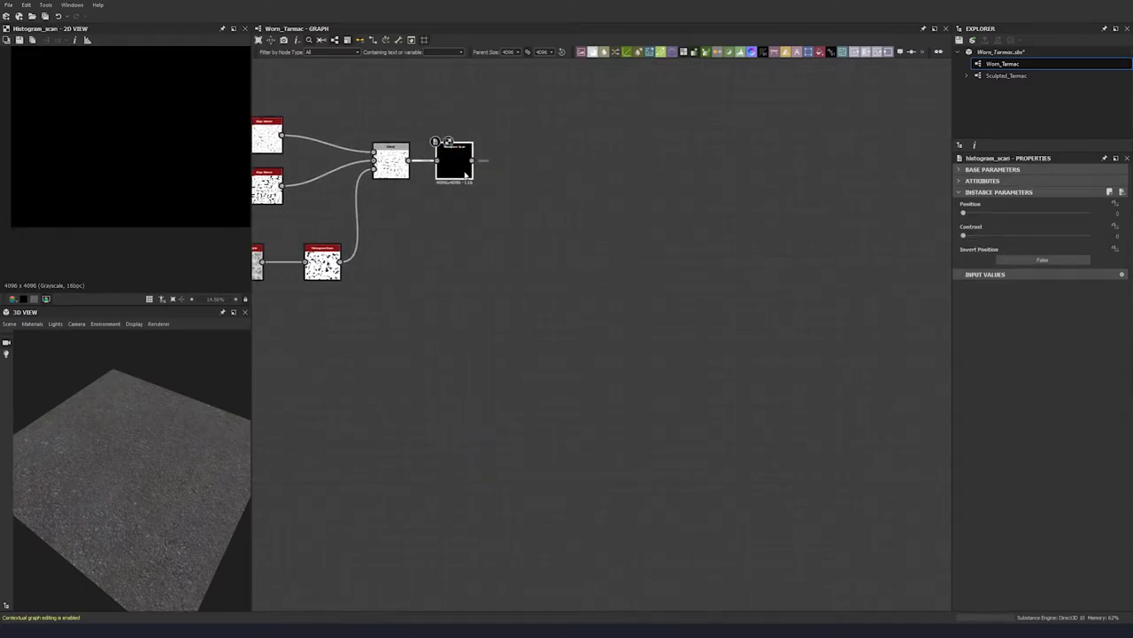
Step: Set the Position to 0.44 and Contrast to 0.84 on the Histogram Scan following the Blend
left_click(999, 214)
type("0.44")
key("Return")
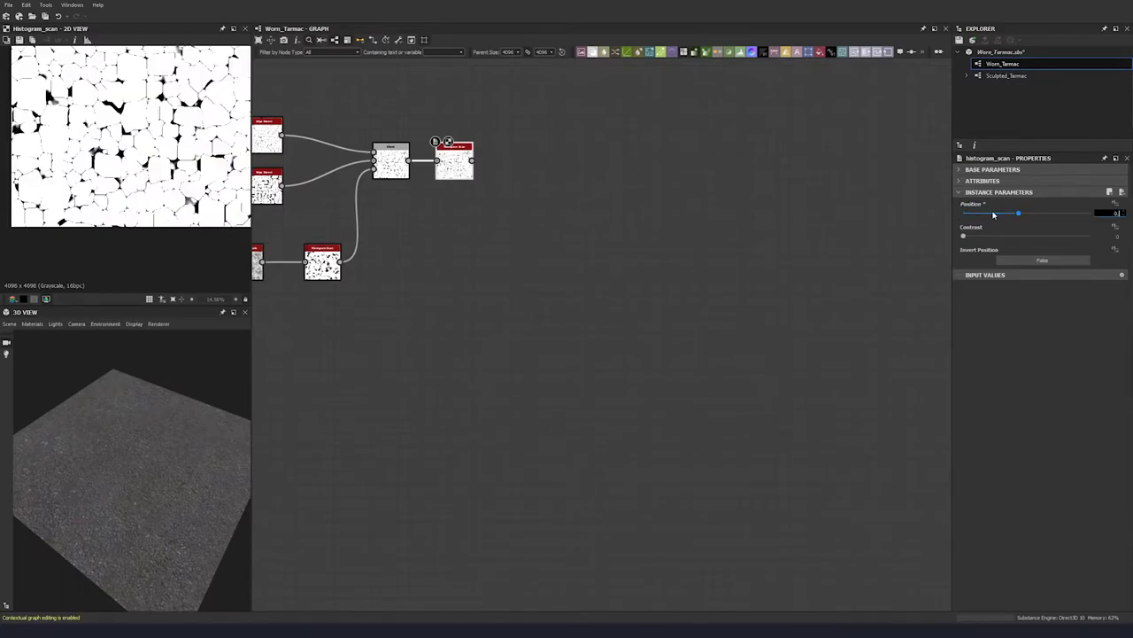
key("Tab")
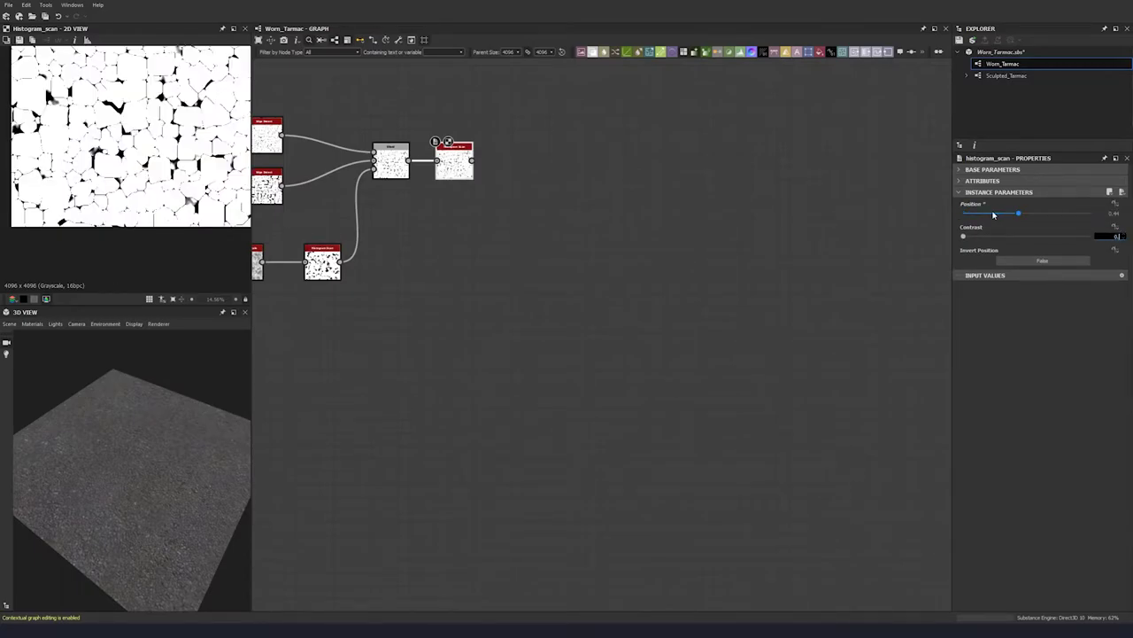
key("Return")
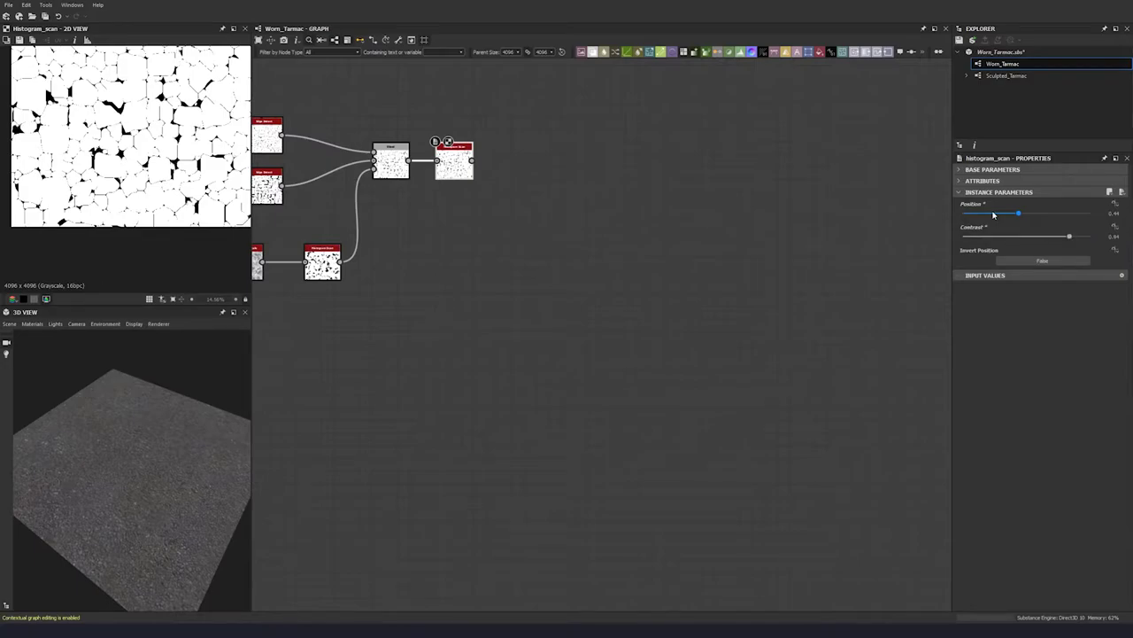
Step: Examine the thresholded crack pattern up close in the 2D preview
scroll(50, 243, "up", 3)
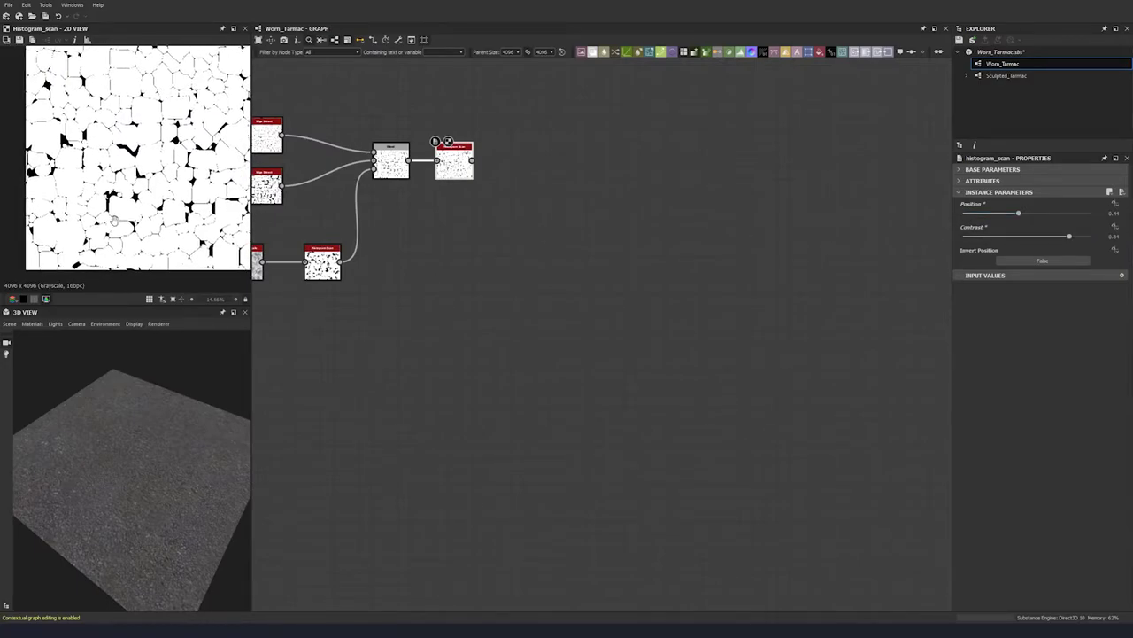
middle_click_drag(51, 244, 106, 237)
scroll(115, 203, "up", 2)
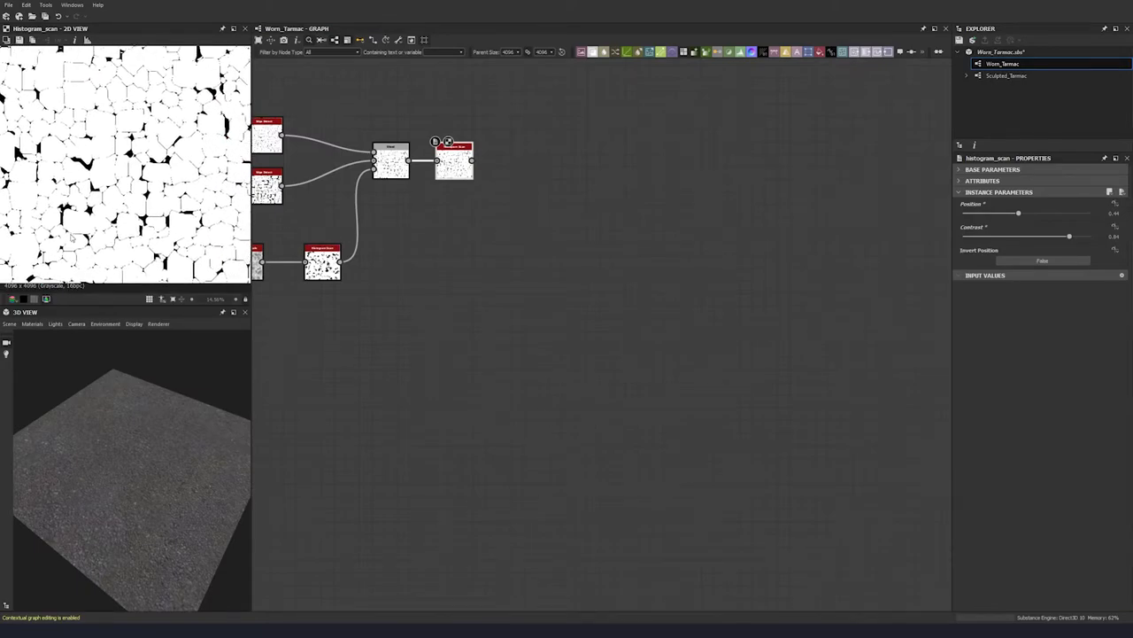
scroll(147, 146, "up", 1)
middle_click_drag(147, 146, 141, 246)
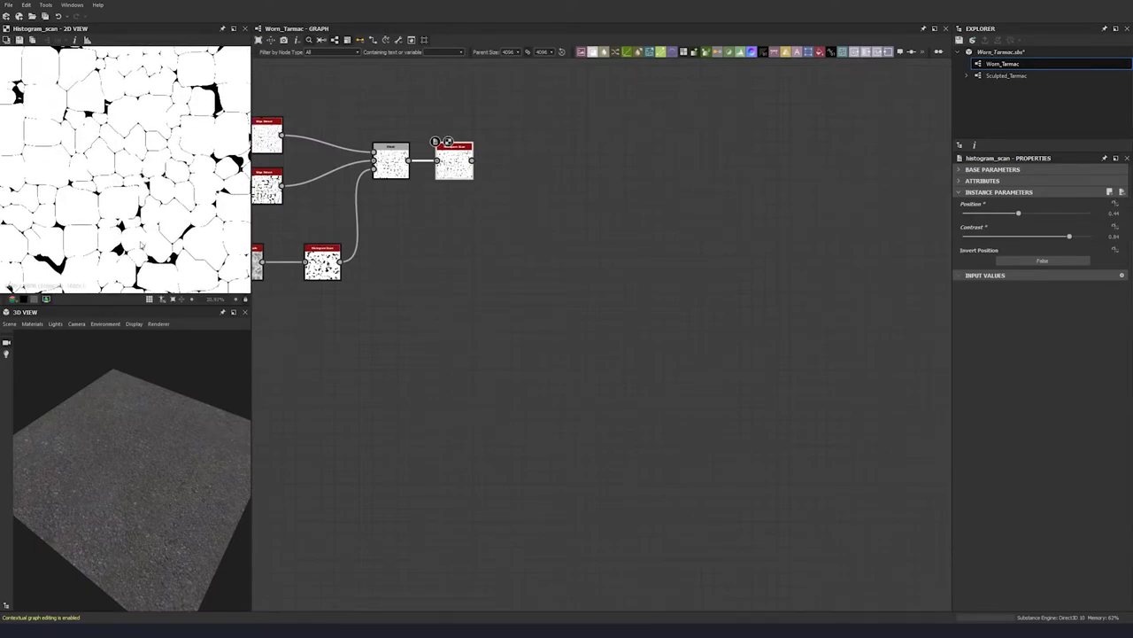
middle_click_drag(73, 198, 112, 205)
middle_click_drag(144, 244, 165, 106)
scroll(155, 112, "down", 3)
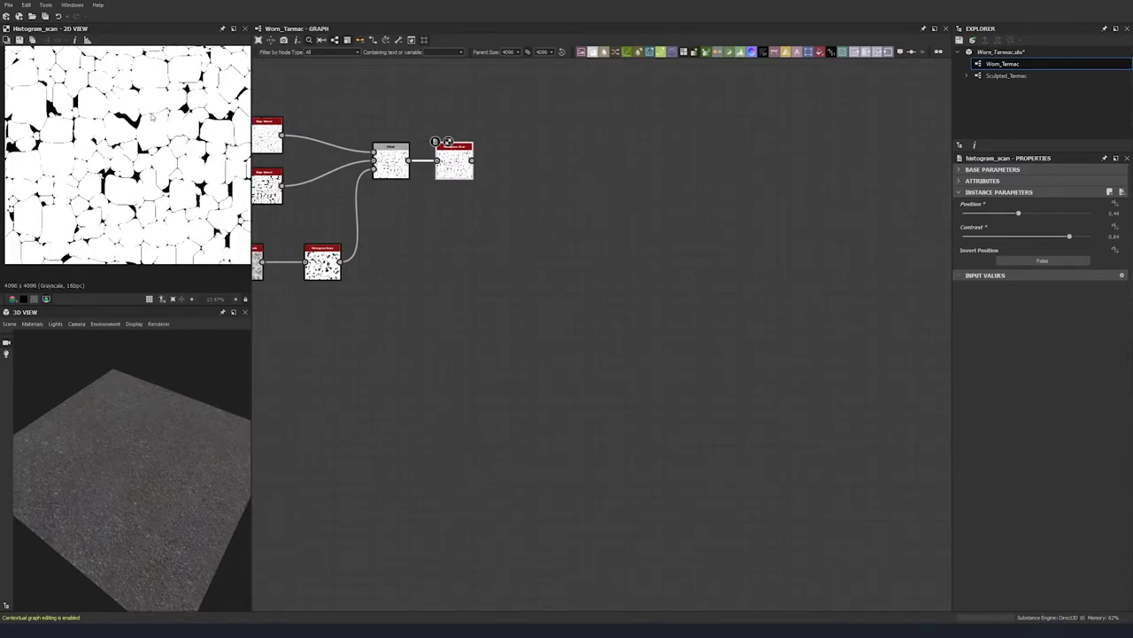
Step: Add a Transformation 2D node after the final Histogram Scan and shift the crack pattern's offset in both X and Y
middle_click_drag(515, 160, 459, 210)
scroll(459, 210, "up", 1)
key("space")
type("trans")
left_click(504, 227)
left_click_drag(445, 212, 450, 211)
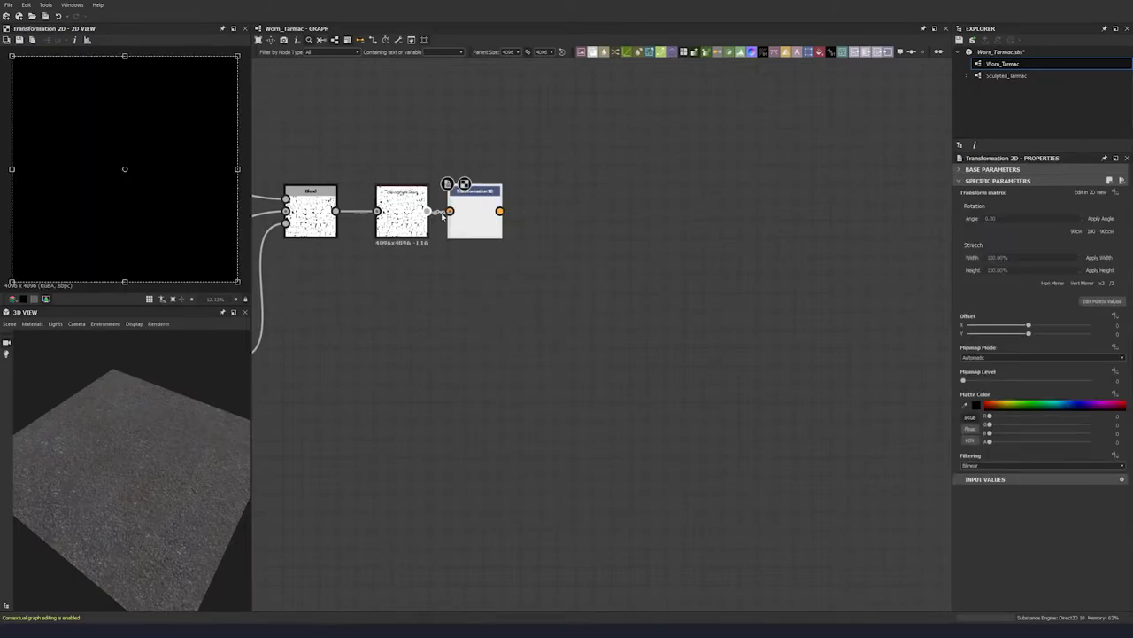
mouse_move(109, 205)
left_mouse_down()
mouse_move(112, 240)
mouse_move(194, 188)
mouse_move(167, 134)
mouse_move(133, 128)
mouse_move(175, 166)
mouse_move(154, 102)
mouse_move(174, 111)
left_mouse_up()
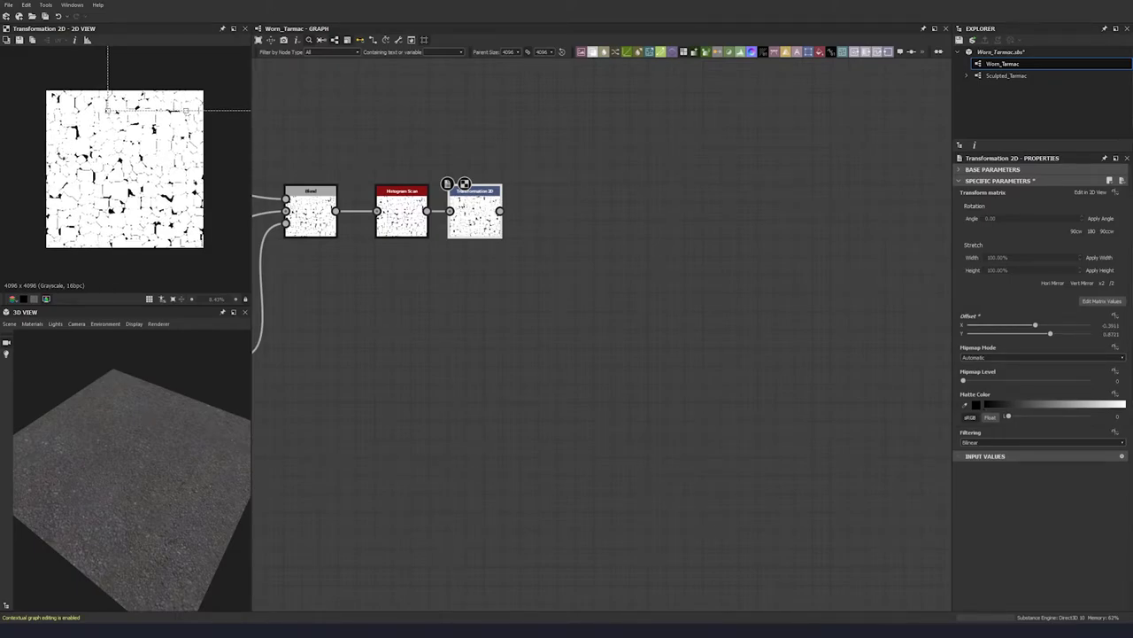
left_click(423, 266)
Step: Add a Multi Directional Warp Grayscale node and connect the Transformation 2D output to its first input
middle_click_drag(575, 230, 534, 239)
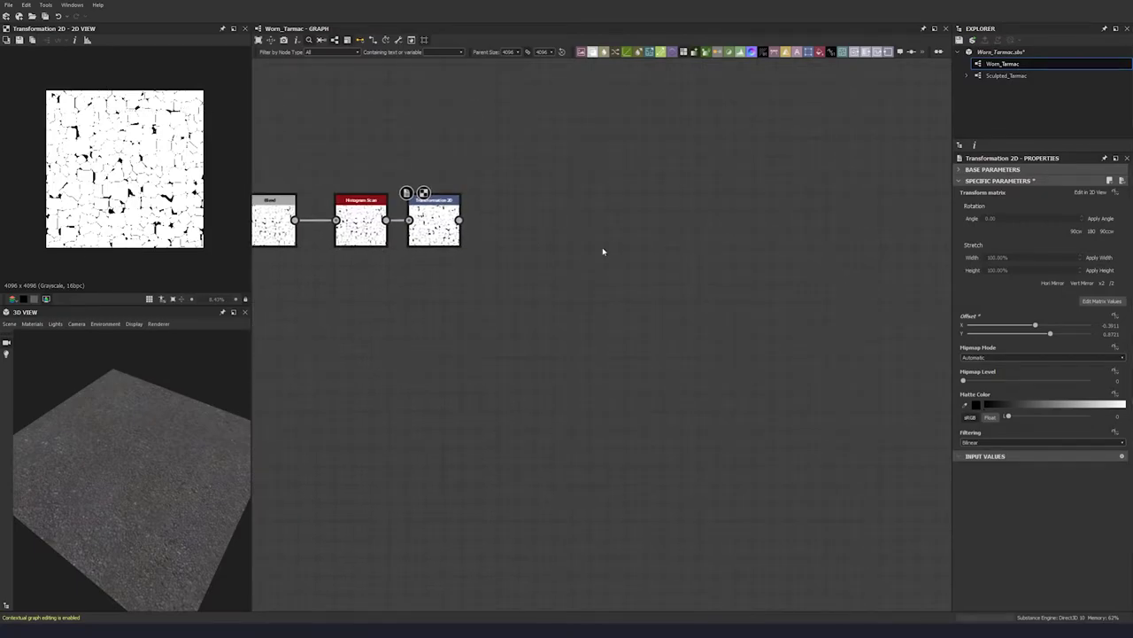
key("space")
type("multi")
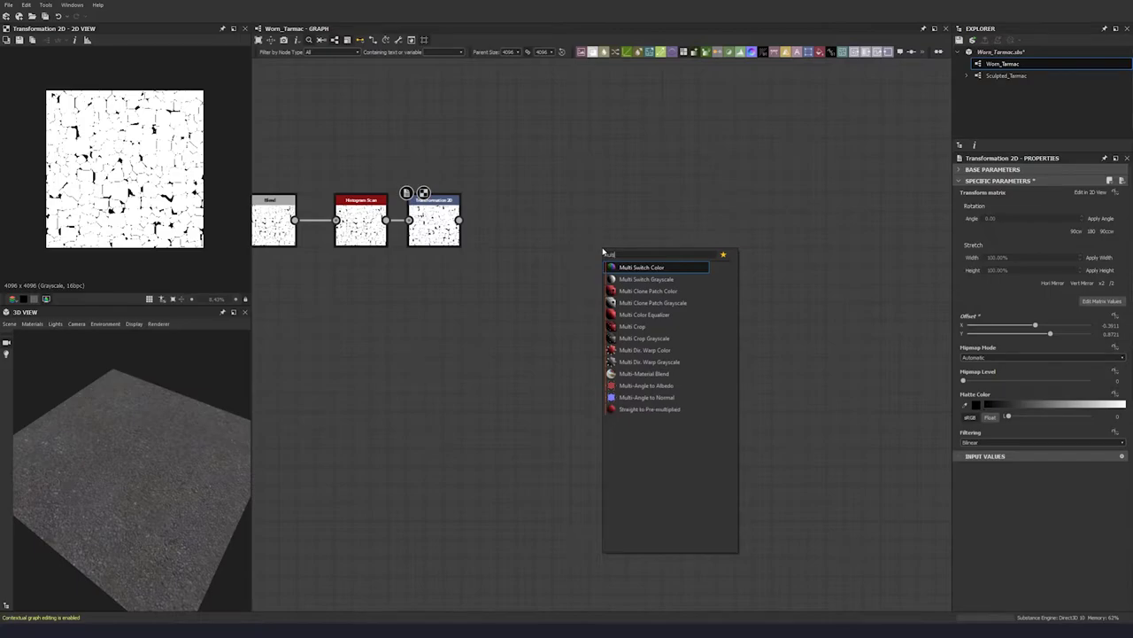
left_click(648, 361)
left_click_drag(458, 220, 591, 228)
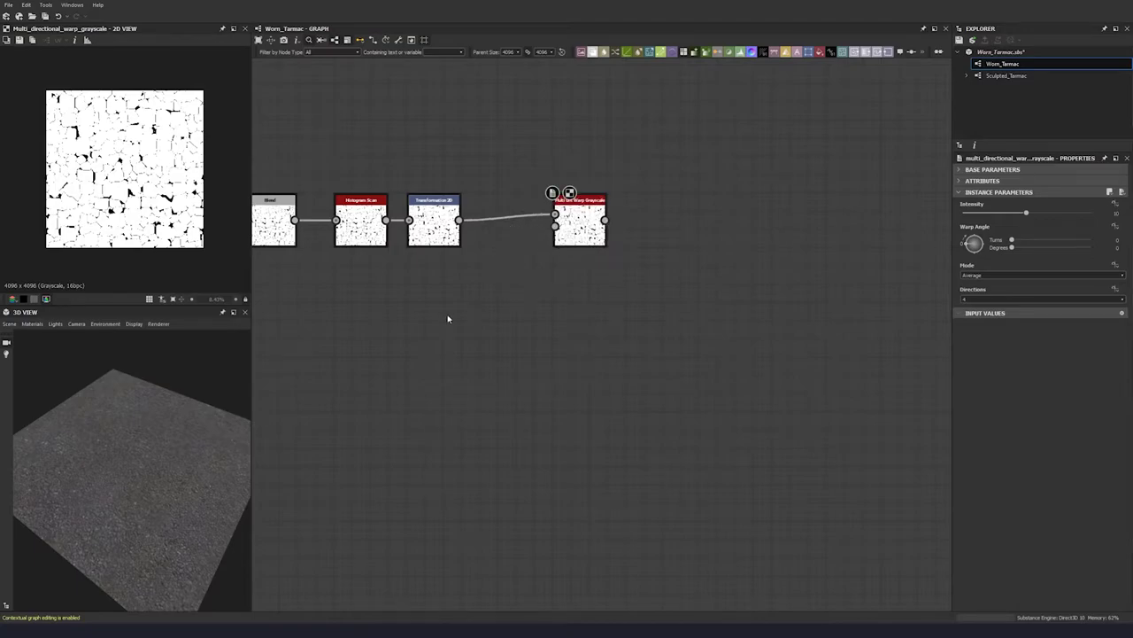
Step: Add another Clouds 2 node below the Transformation 2D and set its Scale to 4 and Disorder to 0.65
middle_click_drag(434, 314, 461, 298)
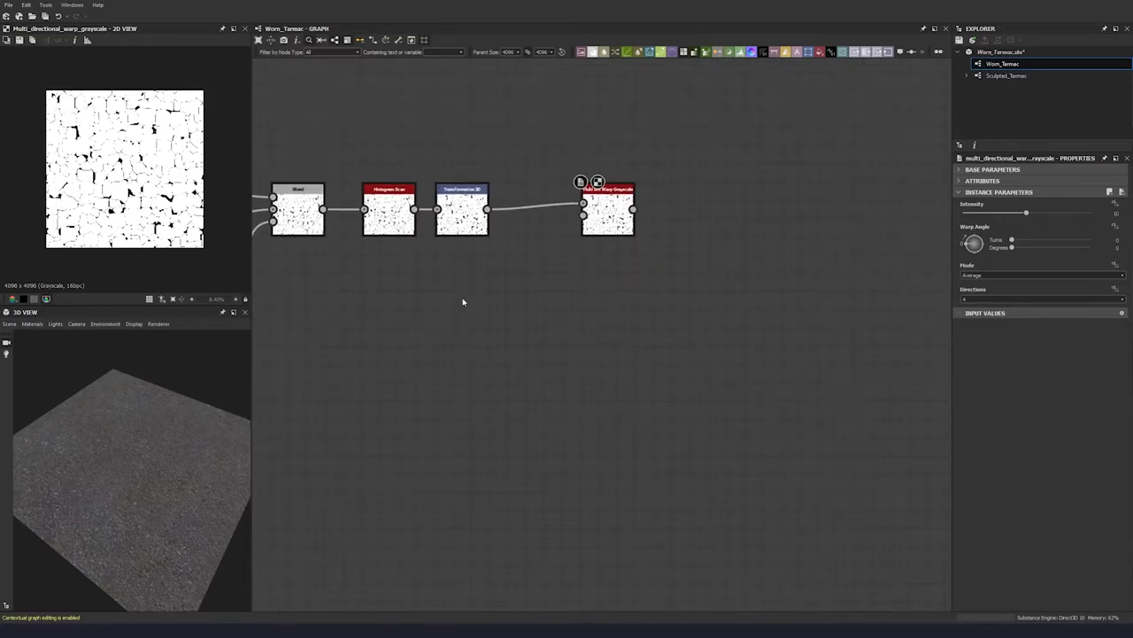
key("space")
type("cl")
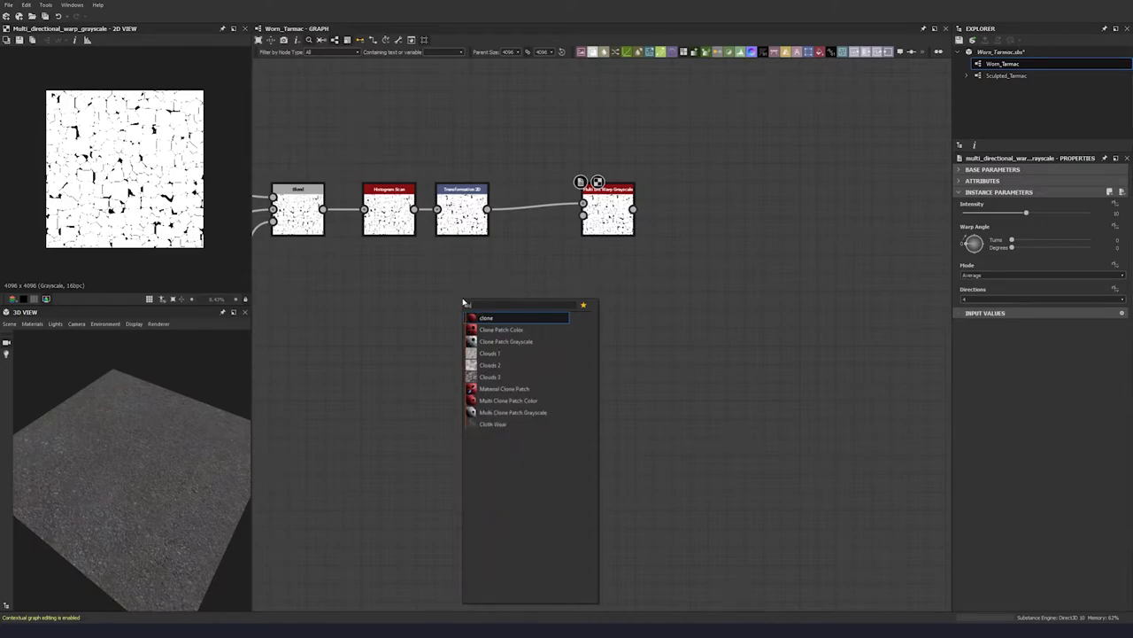
left_click(506, 365)
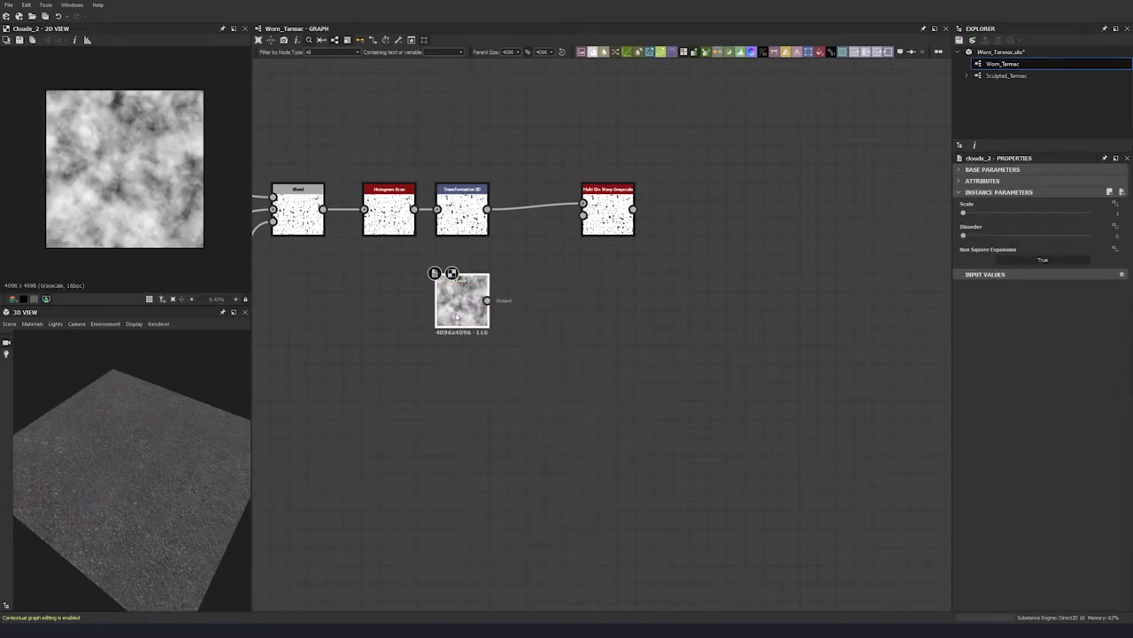
left_click_drag(964, 214, 1017, 213)
key("Tab")
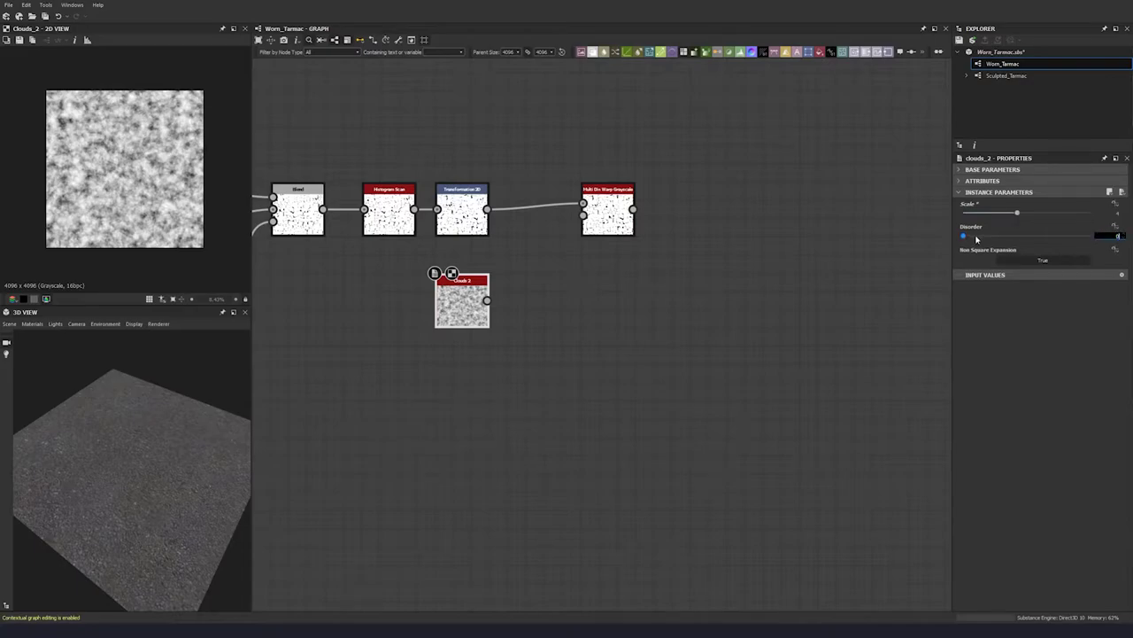
type("0.65")
key("Return")
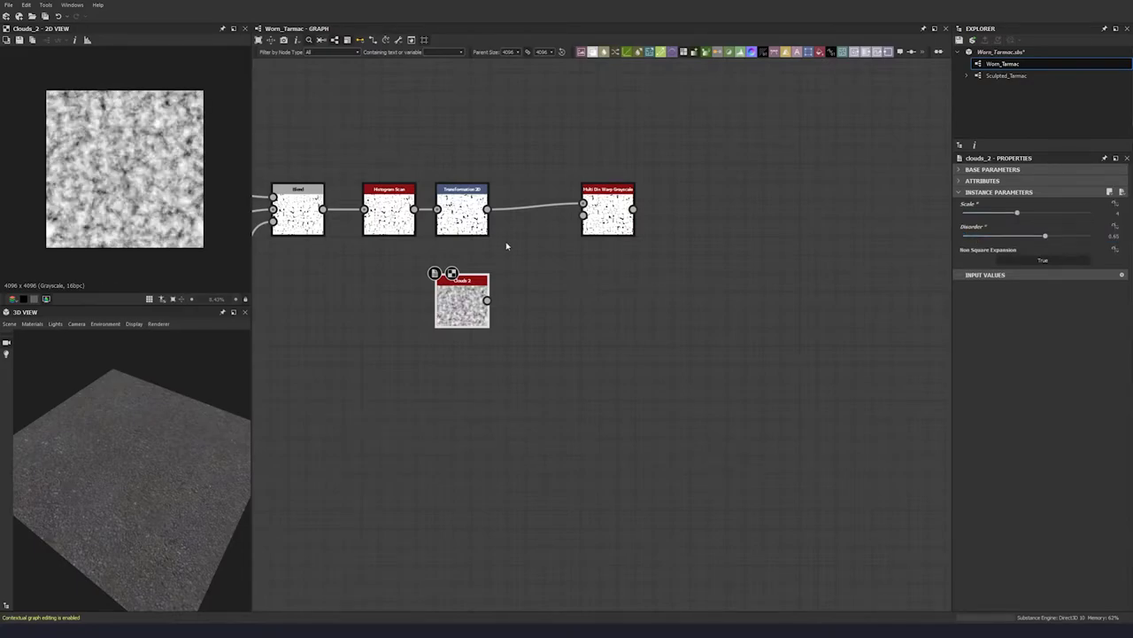
Step: Add a Blur HQ Grayscale node after Clouds 2, with Quality at 1 and Intensity at about 1.57
key("space")
type("blur hq")
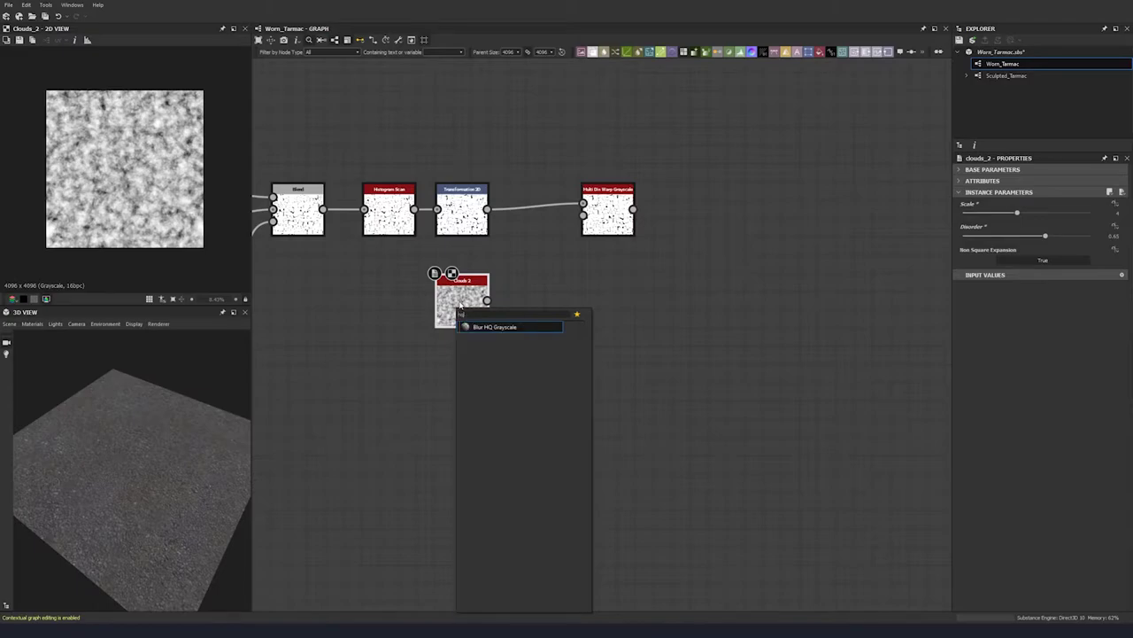
key("Return")
left_click_drag(994, 237, 1100, 233)
left_click(1046, 214)
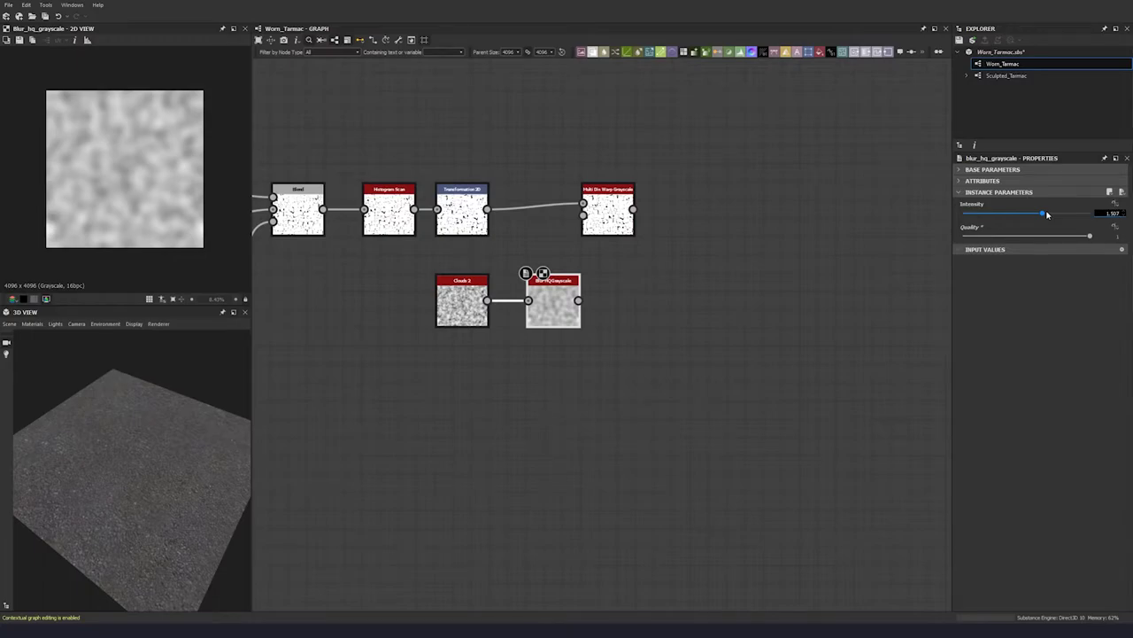
left_click_drag(1047, 214, 975, 214)
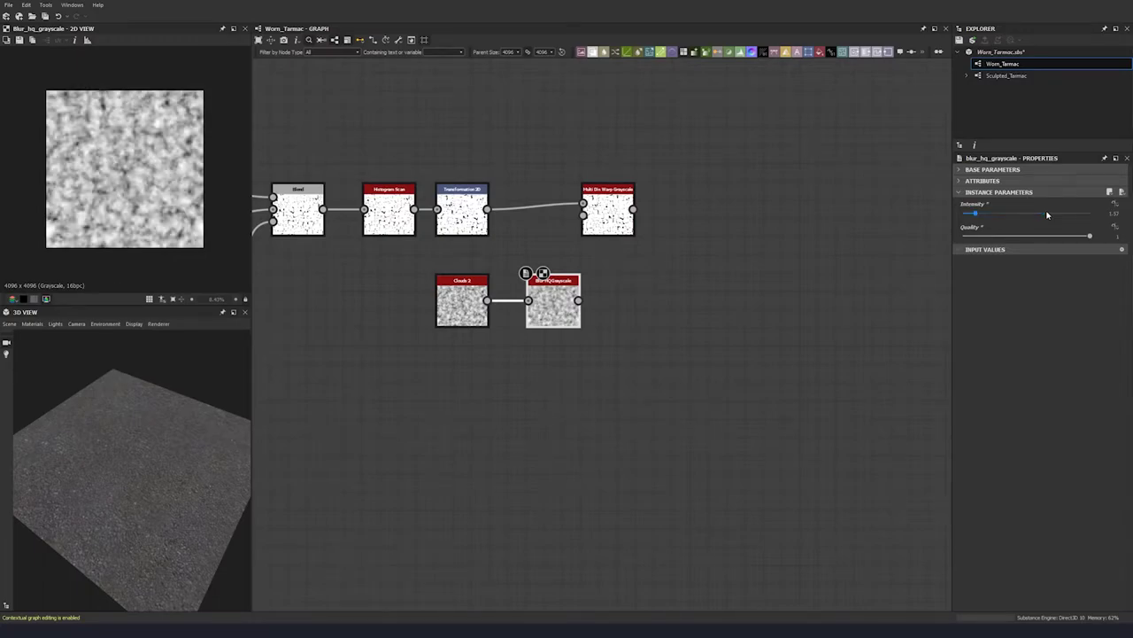
Step: Connect the Blur HQ Grayscale output to the warp's second input and reposition the Clouds 2 and blur nodes lower in the graph
left_click_drag(578, 300, 583, 215)
left_click_drag(604, 284, 479, 308)
left_click_drag(479, 308, 397, 337)
left_click_drag(473, 333, 462, 341)
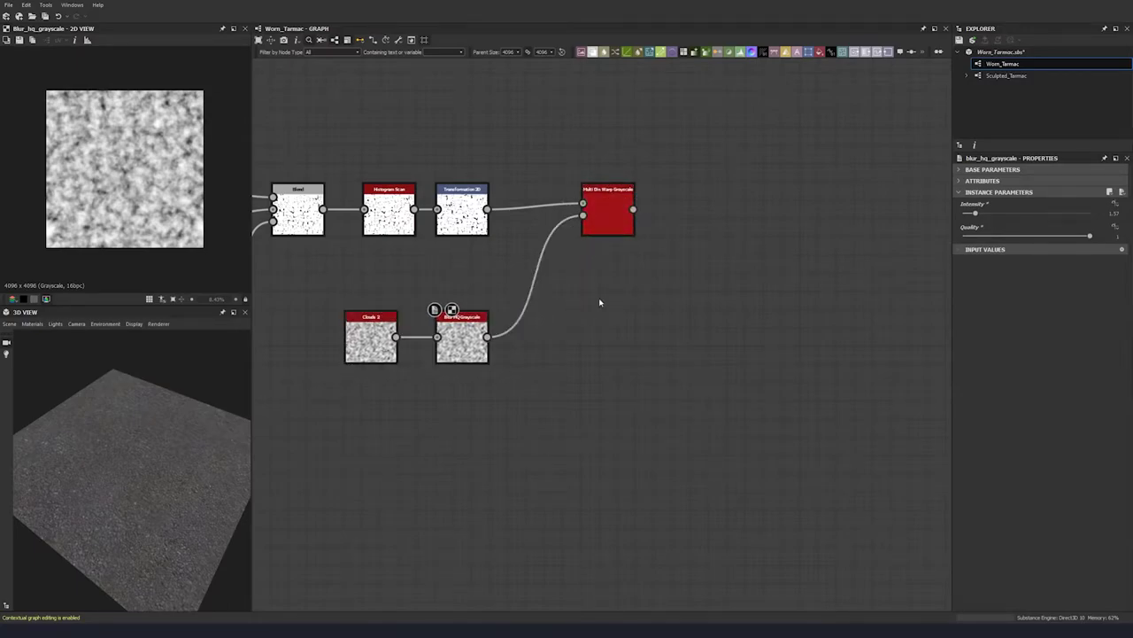
Step: Set the Multi Directional Warp's Intensity to 2.12 and Mode to Chain, and compare its output with the Transformation 2D
double_click(609, 213)
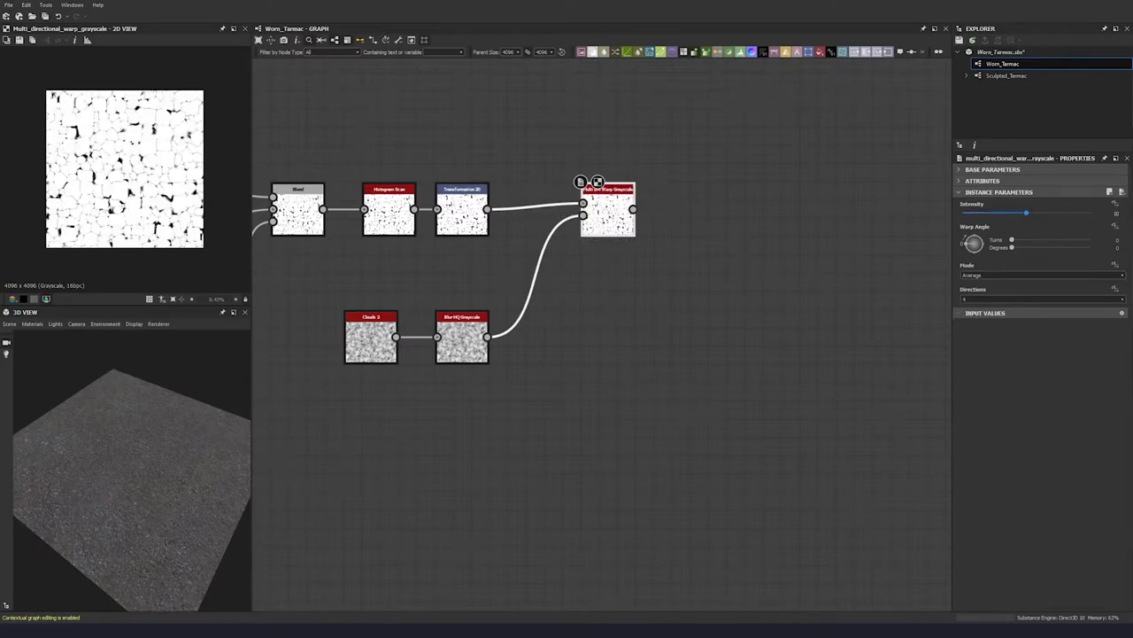
left_click(1117, 213)
key("Return")
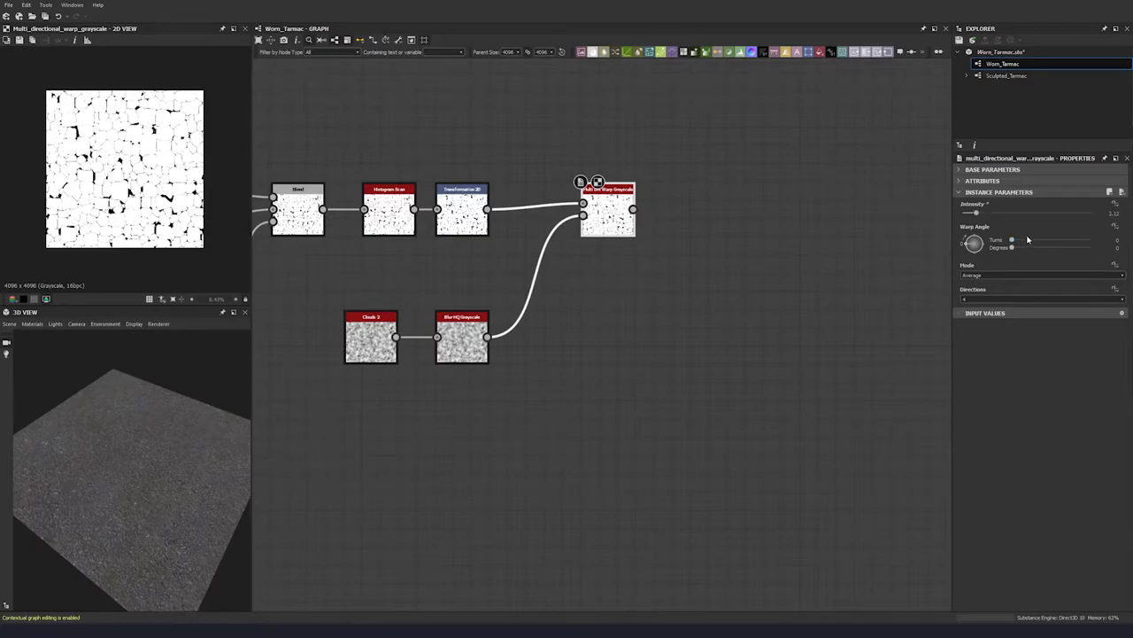
left_click(996, 277)
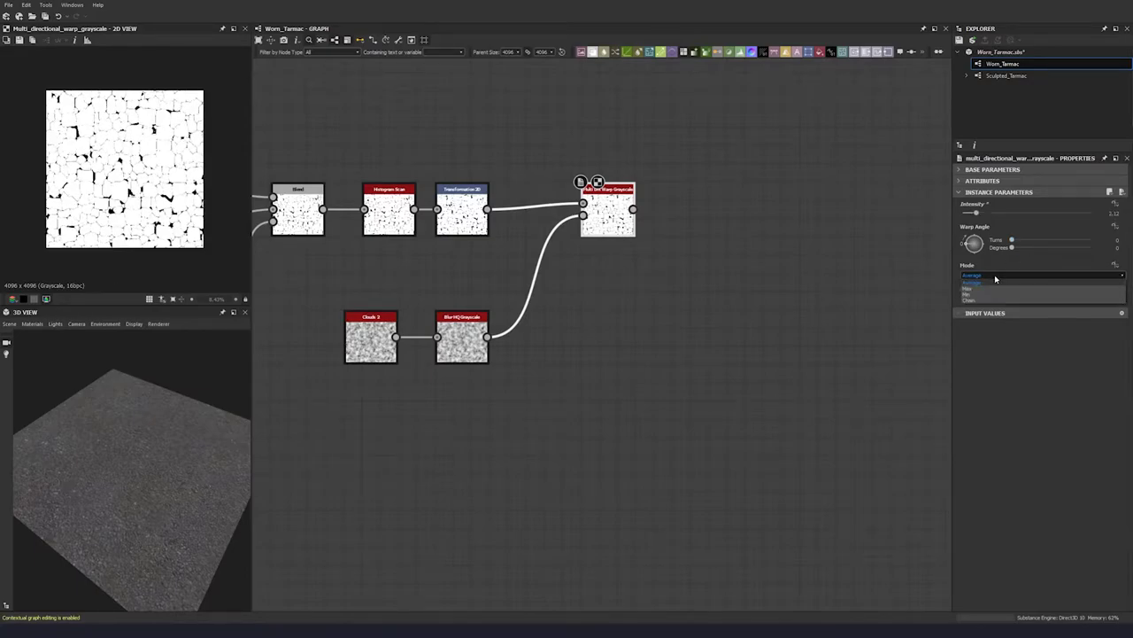
left_click(974, 301)
left_click(461, 213)
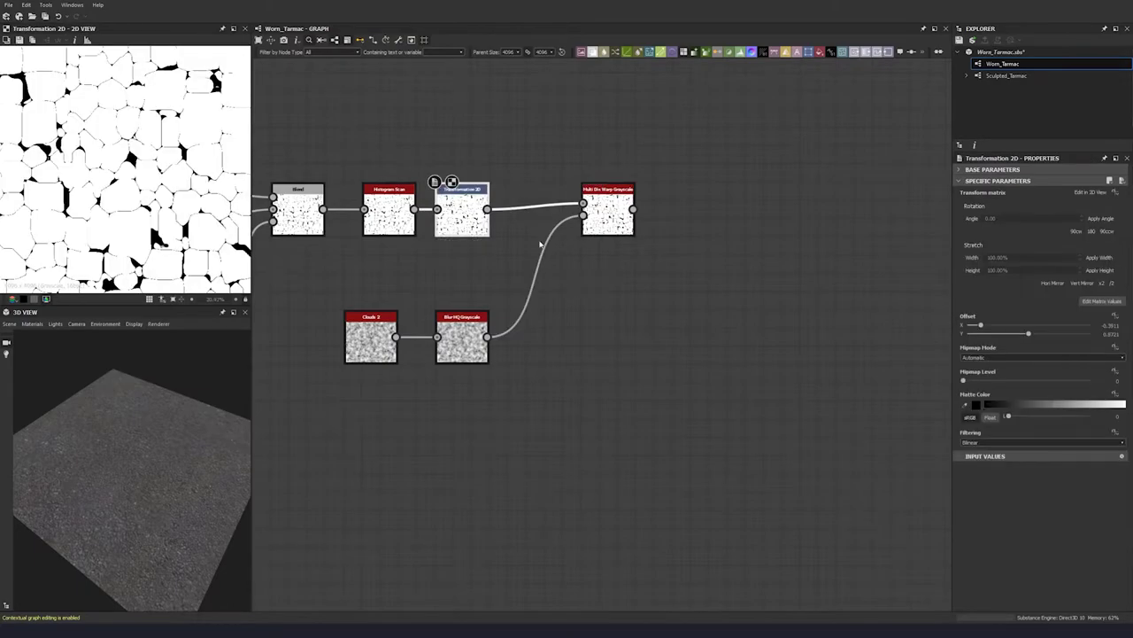
left_click(610, 217)
Step: Duplicate the Multi Directional Warp, feed the first warp into its first input and Clouds 2 directly into its second
middle_click_drag(611, 222, 505, 220)
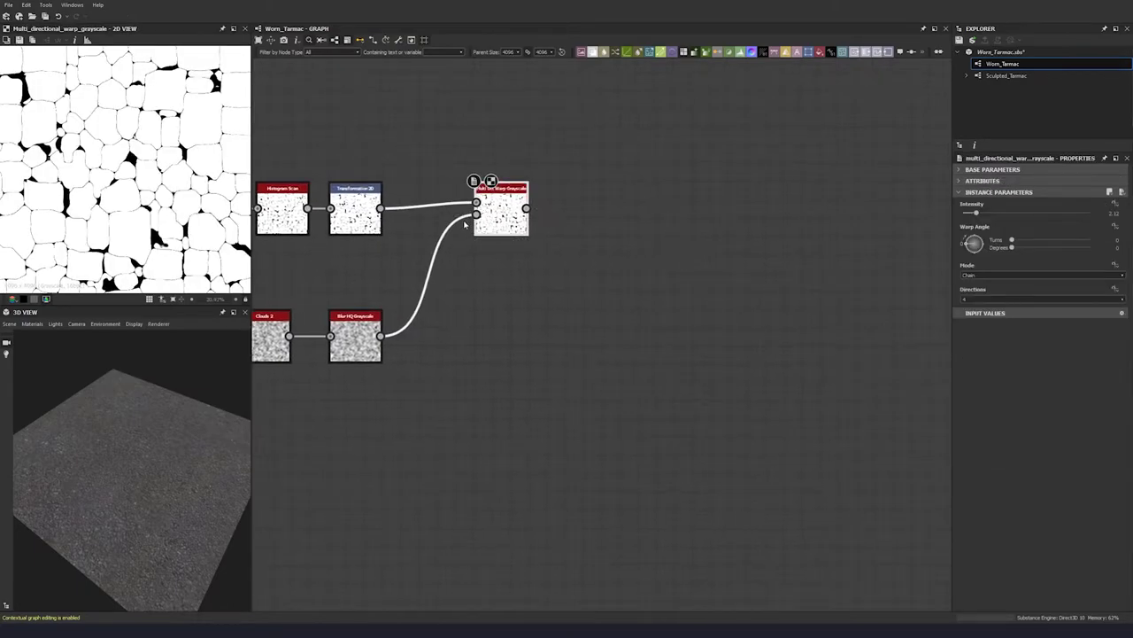
key("ctrl+c")
key("ctrl+v")
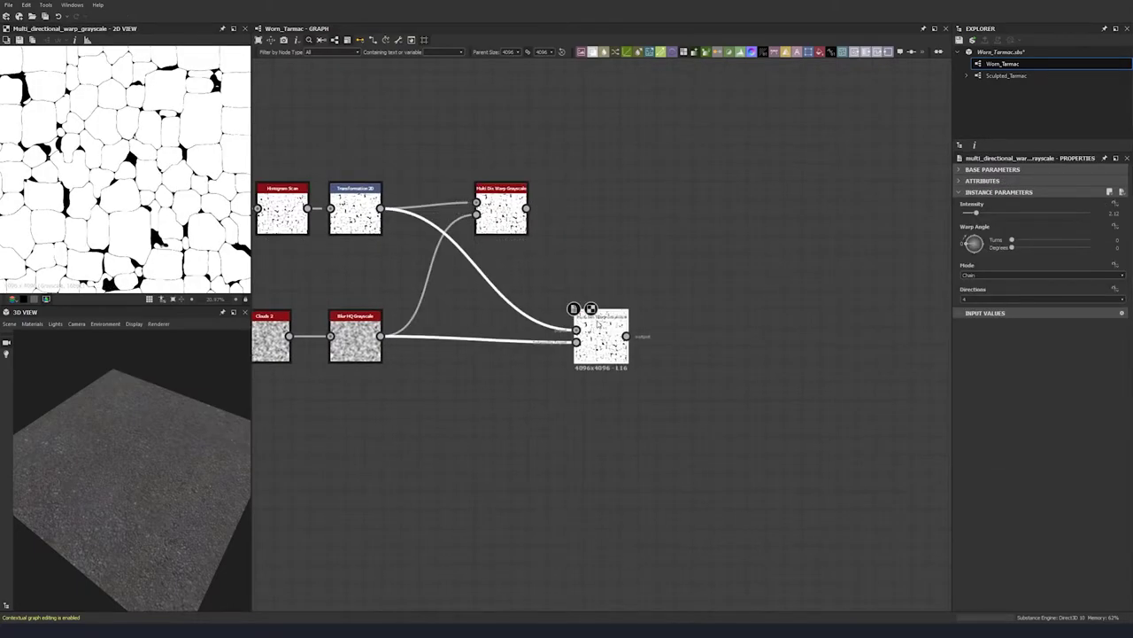
left_click_drag(597, 337, 625, 248)
middle_click_drag(547, 222, 595, 203)
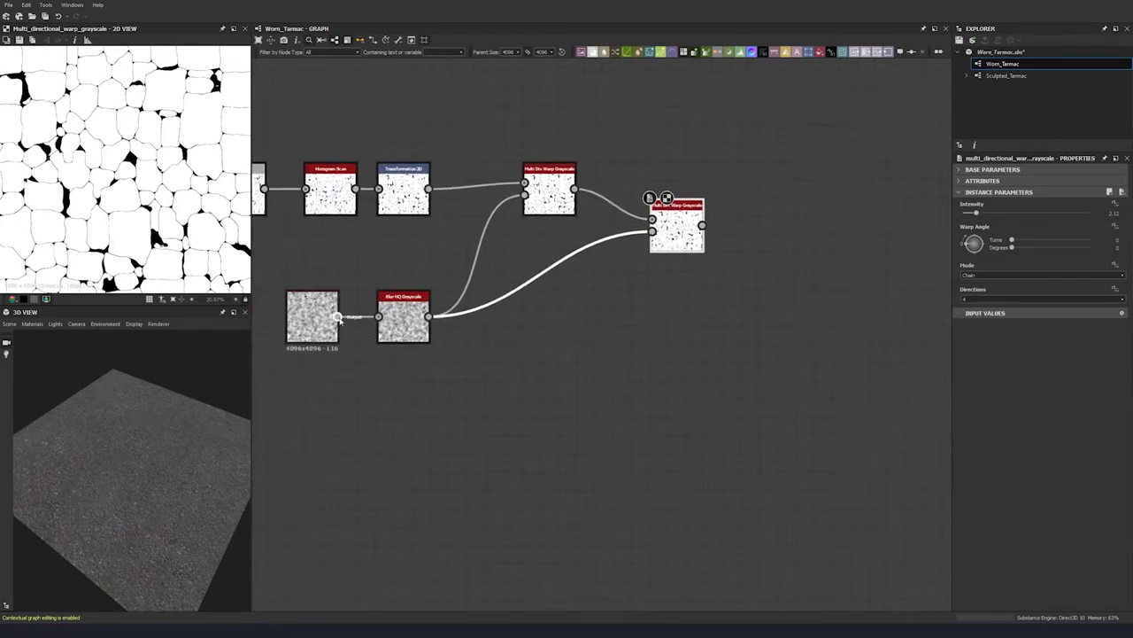
left_click_drag(702, 225, 653, 231)
middle_click_drag(640, 270, 593, 273)
Step: Set the second warp's Intensity to 2.98 and compare its result with the first warp in the 2D preview
left_click(1121, 213)
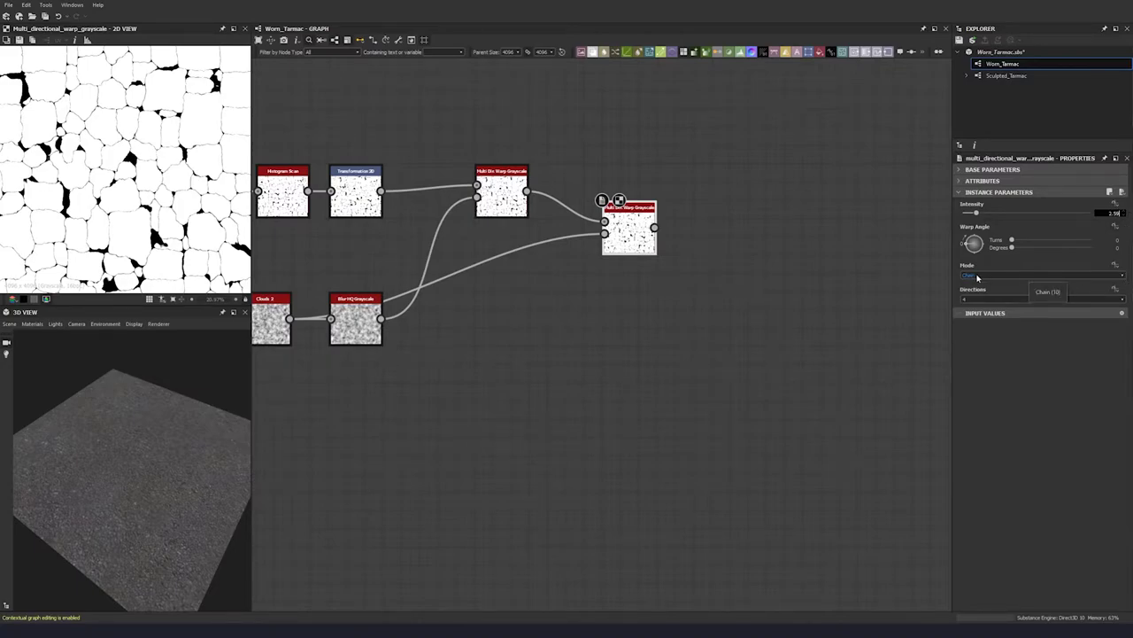
middle_click_drag(544, 267, 525, 273)
double_click(479, 206)
left_click(604, 239)
middle_click_drag(604, 239, 458, 236)
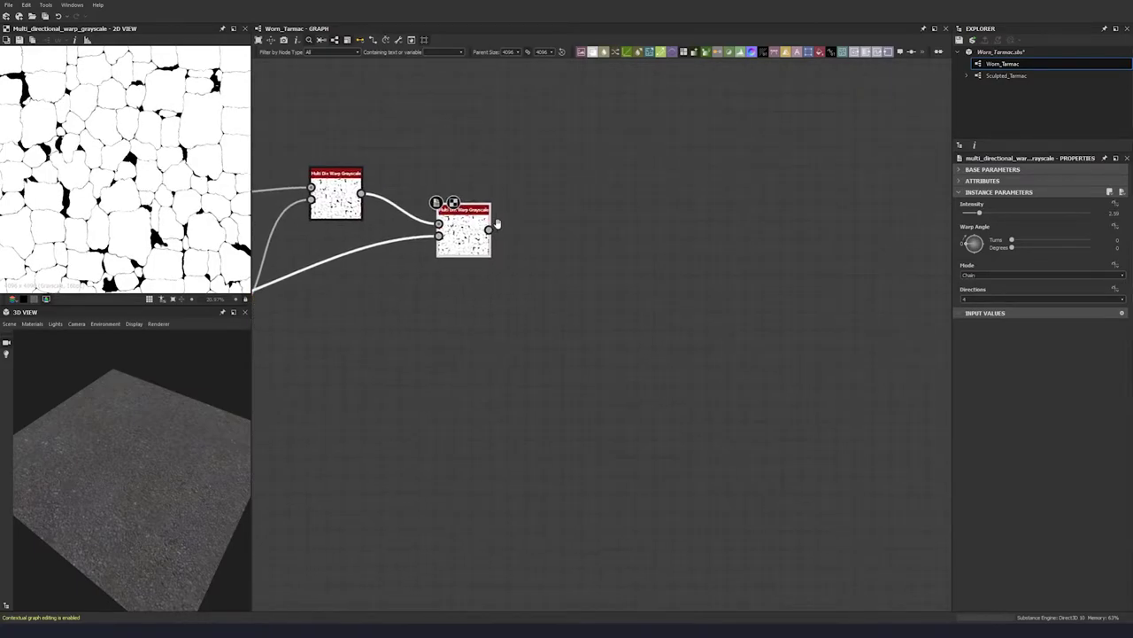
Step: Tidy the warp section by repositioning its nodes and adding a dot node to route the Clouds 2 link underneath
left_click_drag(457, 239, 477, 222)
scroll(476, 223, "down", 3)
middle_click_drag(372, 275, 478, 255)
left_click_drag(417, 273, 538, 271)
left_click(466, 246, "alt")
left_click_drag(416, 235, 425, 234)
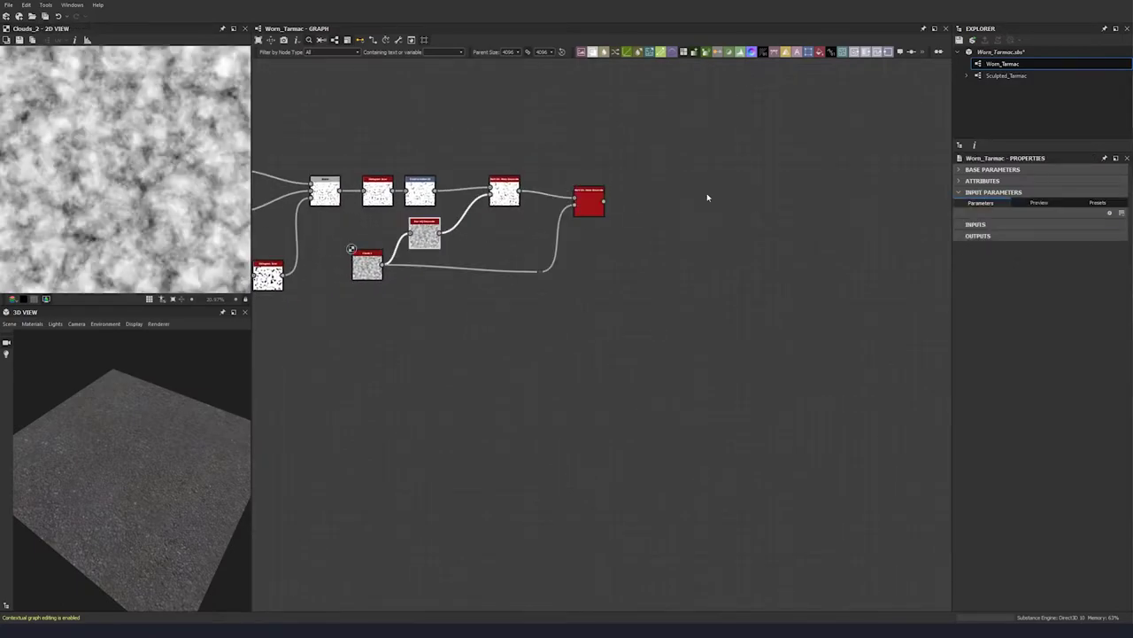
Step: Add a Perlin Noise node above the second Multi Directional Warp and set its Scale to 18
middle_click_drag(605, 182, 507, 283)
key("space")
type("perlin")
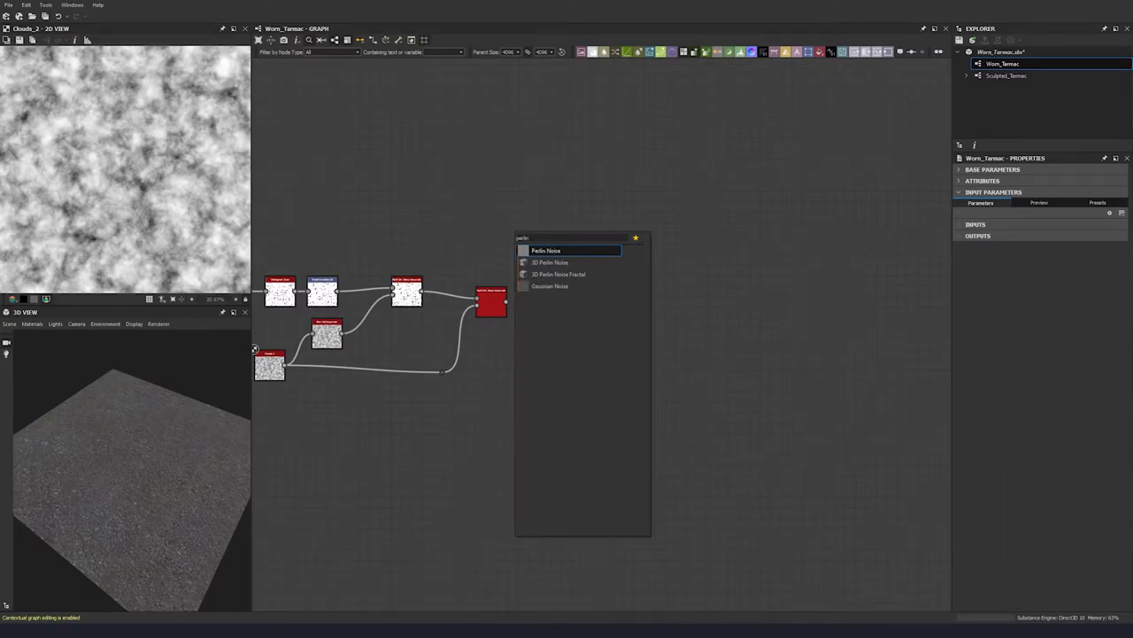
left_click(542, 253)
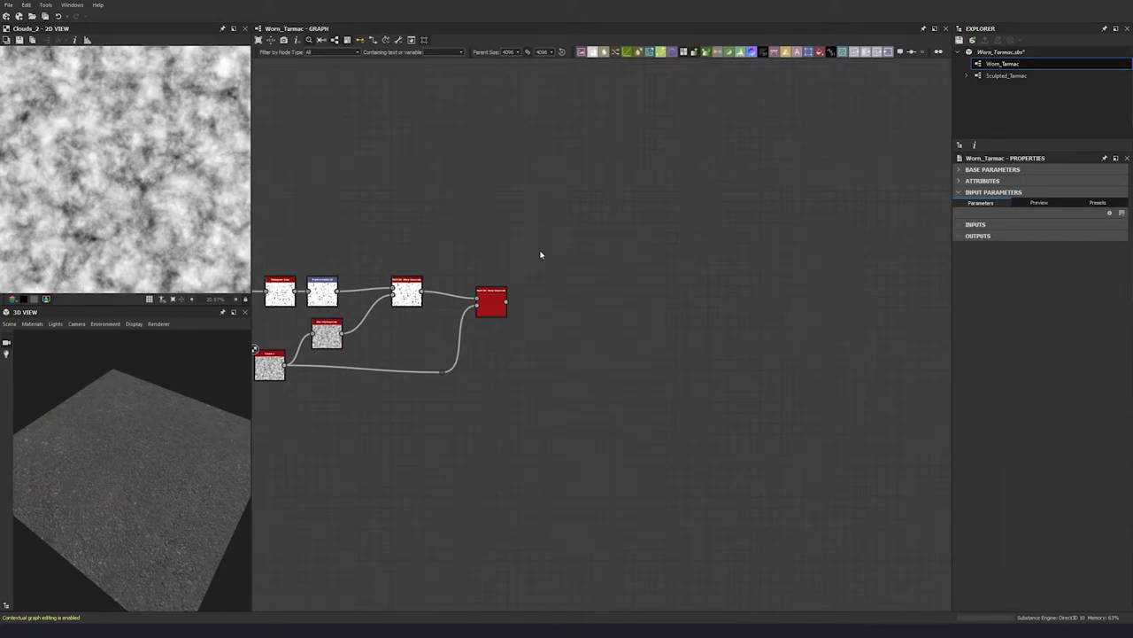
left_click_drag(516, 239, 494, 248)
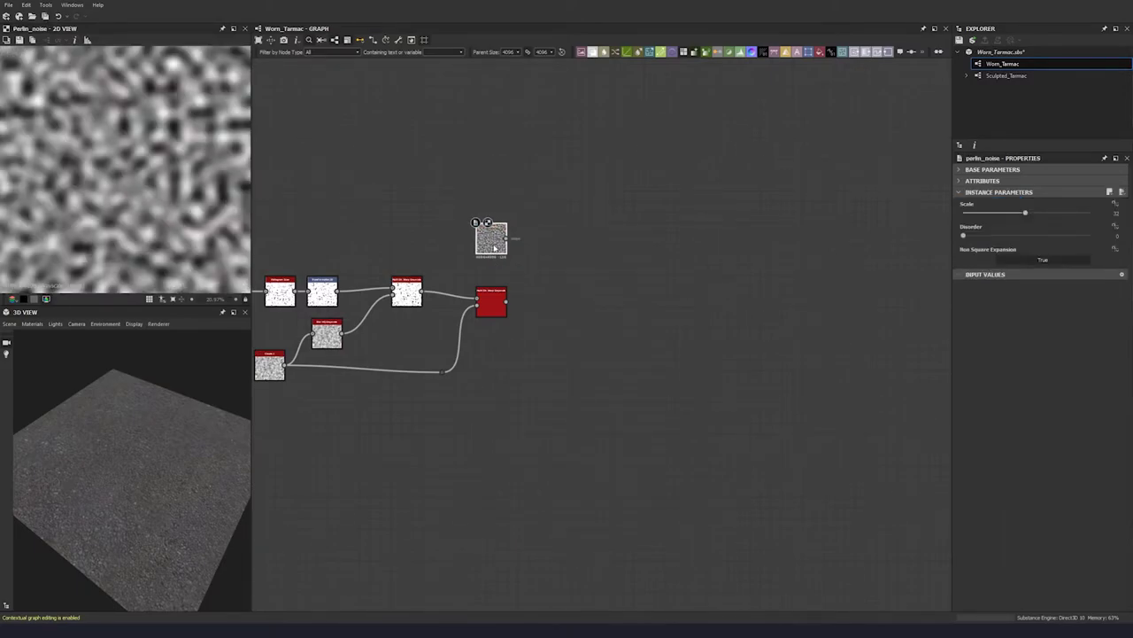
left_click(1117, 213)
type("16")
key("Return")
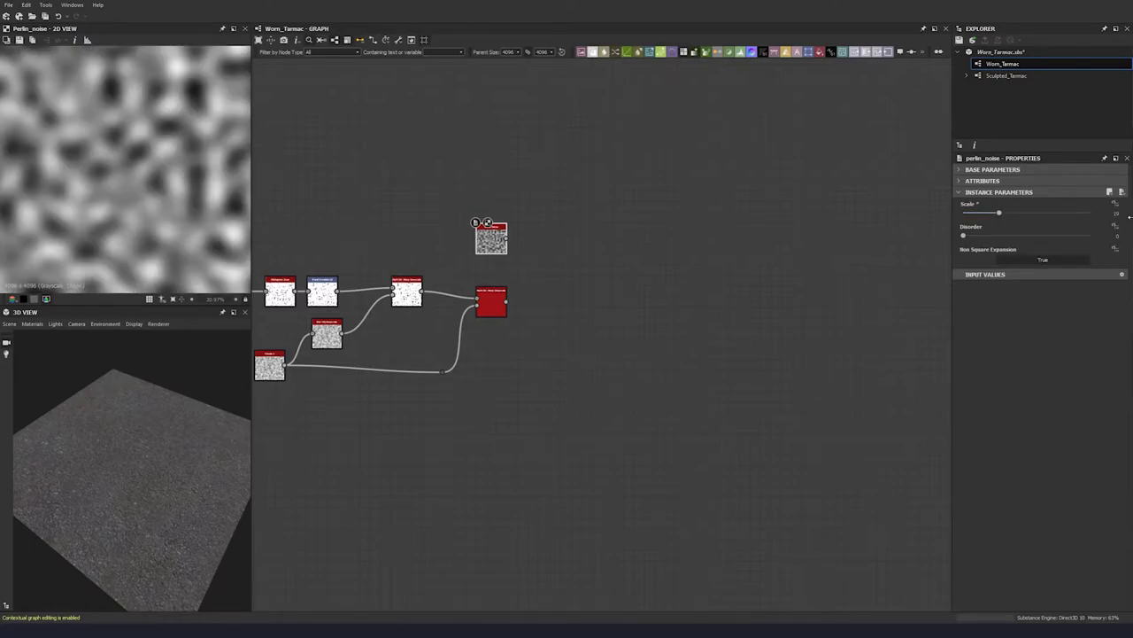
Step: Add a Slope Blur Grayscale node fed by the second warp, with the Perlin Noise connected to its Slope input
middle_click_drag(506, 259, 448, 215)
left_click(486, 248)
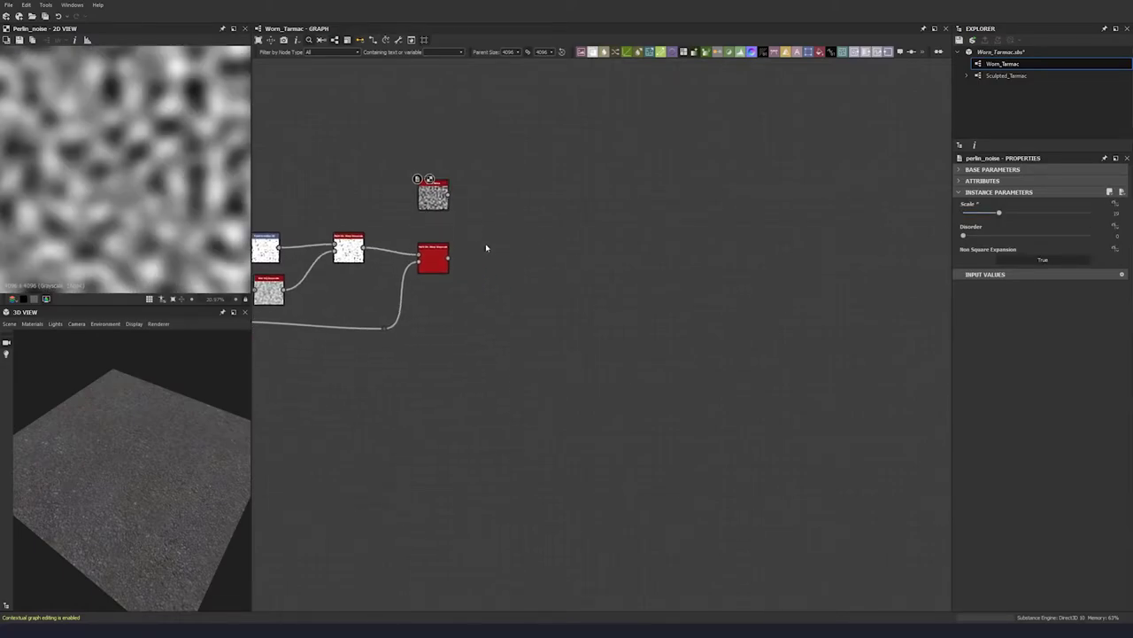
key("space")
type("s")
type("klo")
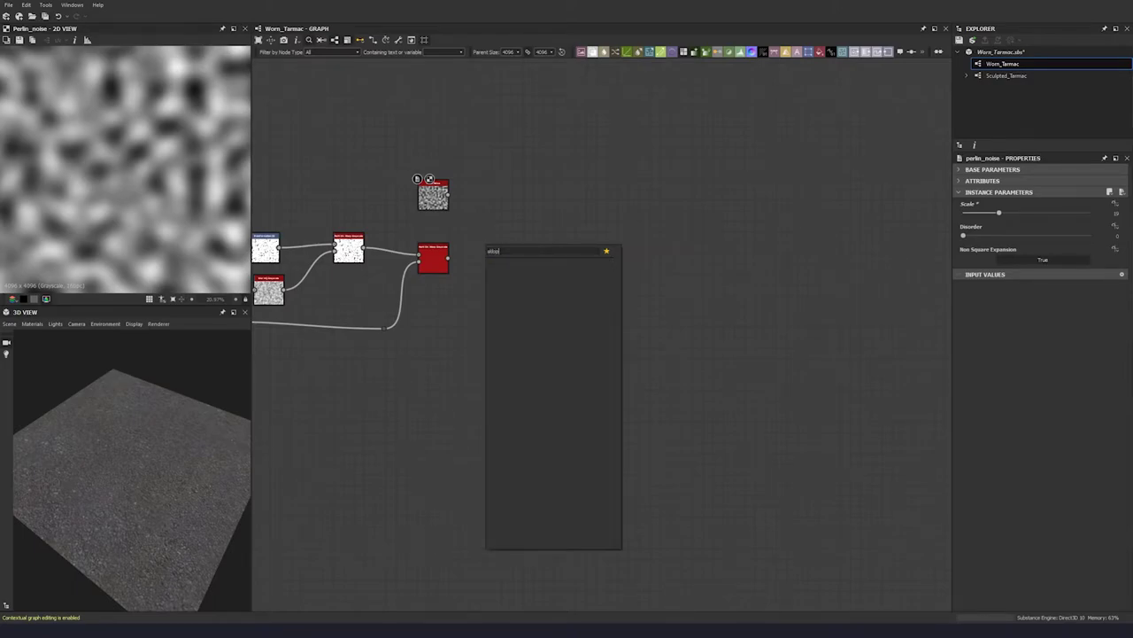
type("slop")
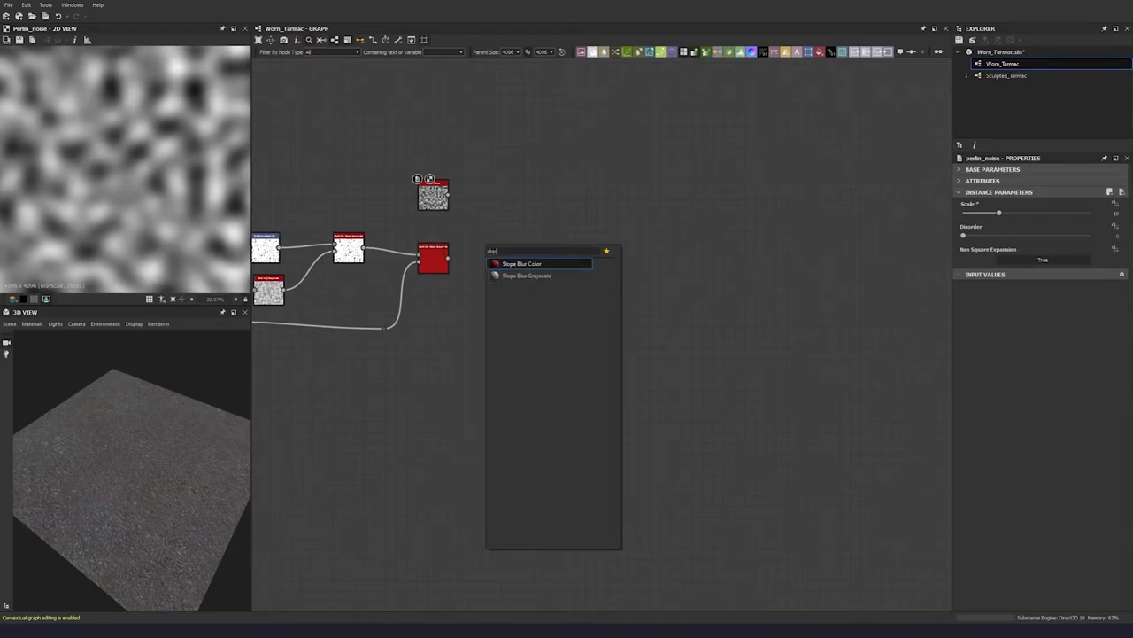
left_click(522, 276)
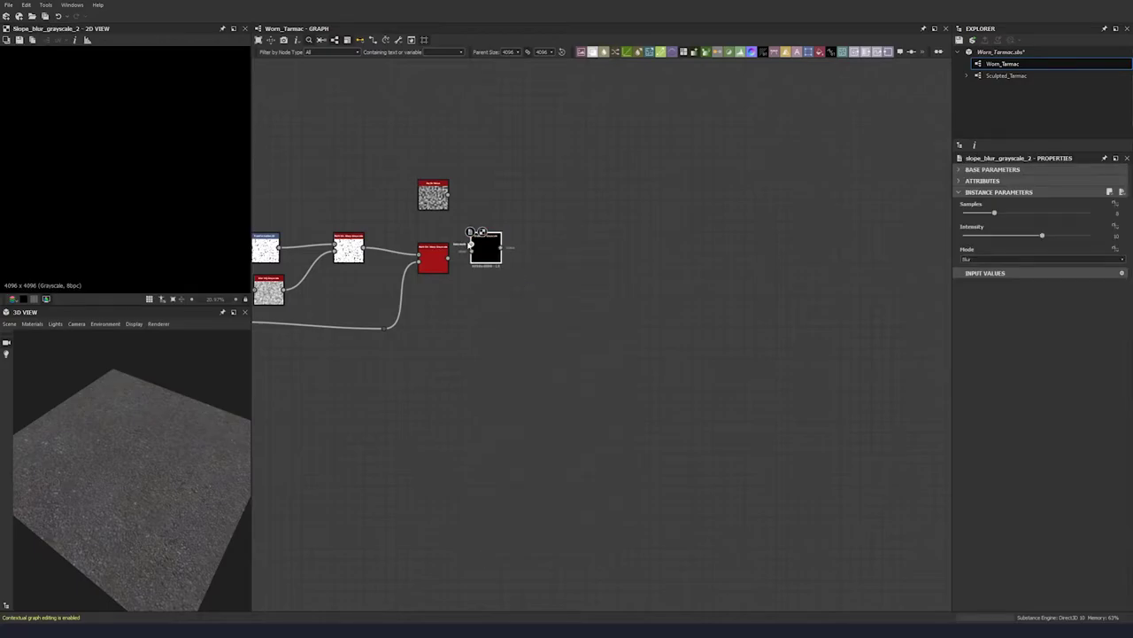
left_click_drag(449, 196, 504, 260)
Step: Preview the warp and Slope Blur outputs, and set the Slope Blur's Samples to 32 and Intensity to 0.2
scroll(425, 247, "up", 4)
middle_click_drag(462, 289, 379, 266)
double_click(379, 244)
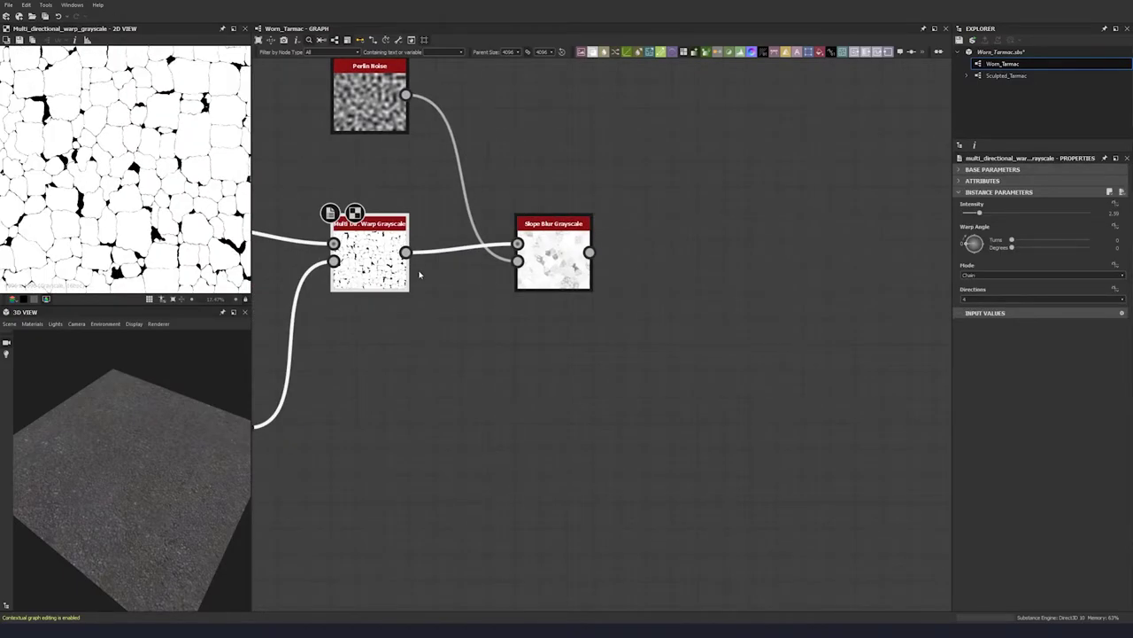
double_click(551, 268)
middle_click_drag(546, 287, 436, 268)
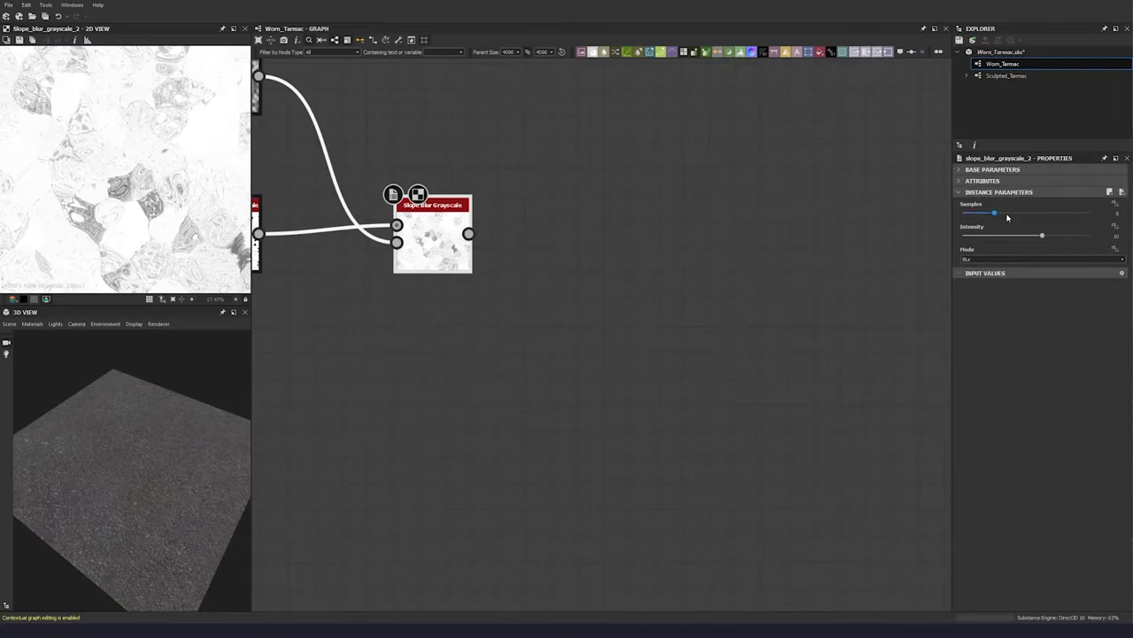
left_click_drag(996, 213, 1089, 213)
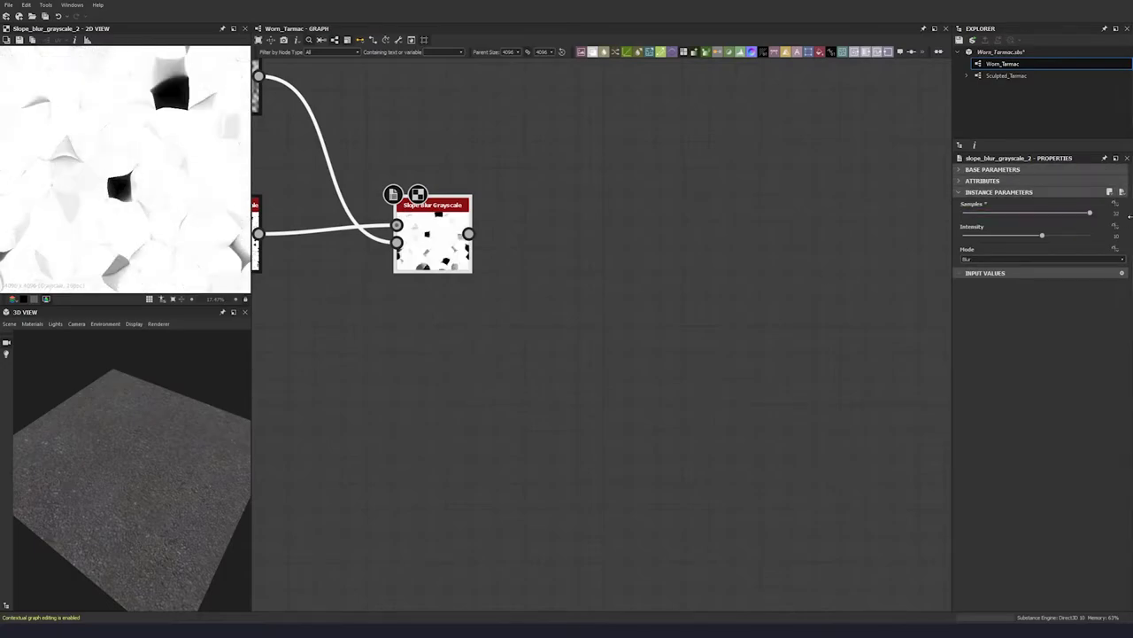
left_click(1032, 238)
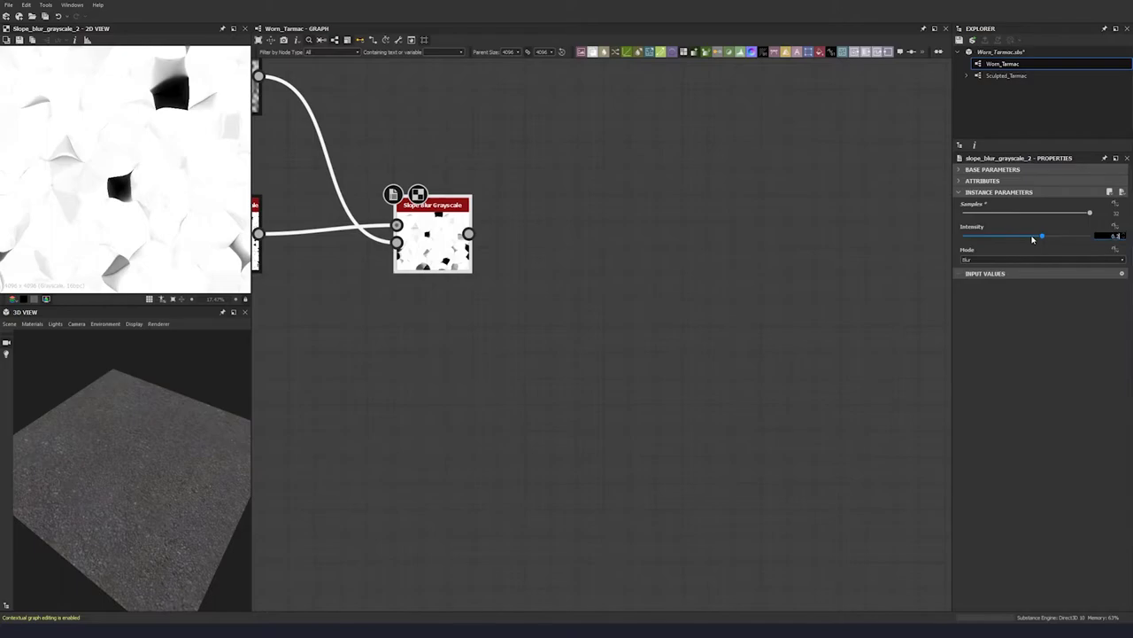
type("0.2")
key("Return")
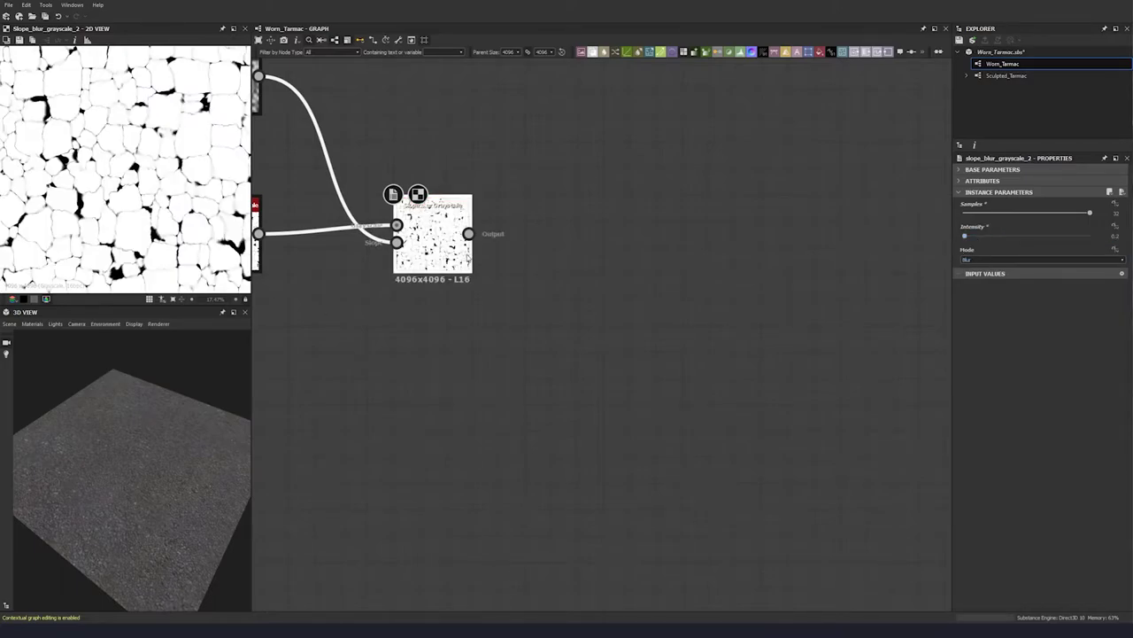
Step: Duplicate the Slope Blur Grayscale and connect the first one's output to the copy's grayscale input
left_click(537, 242)
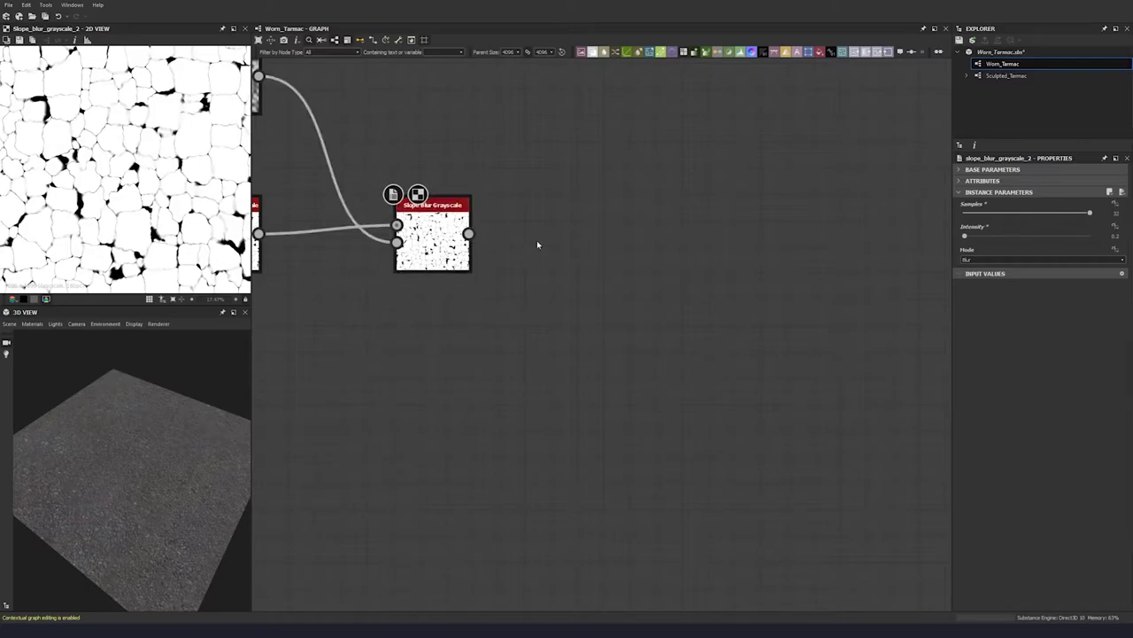
key("space")
left_click_drag(520, 183, 414, 290)
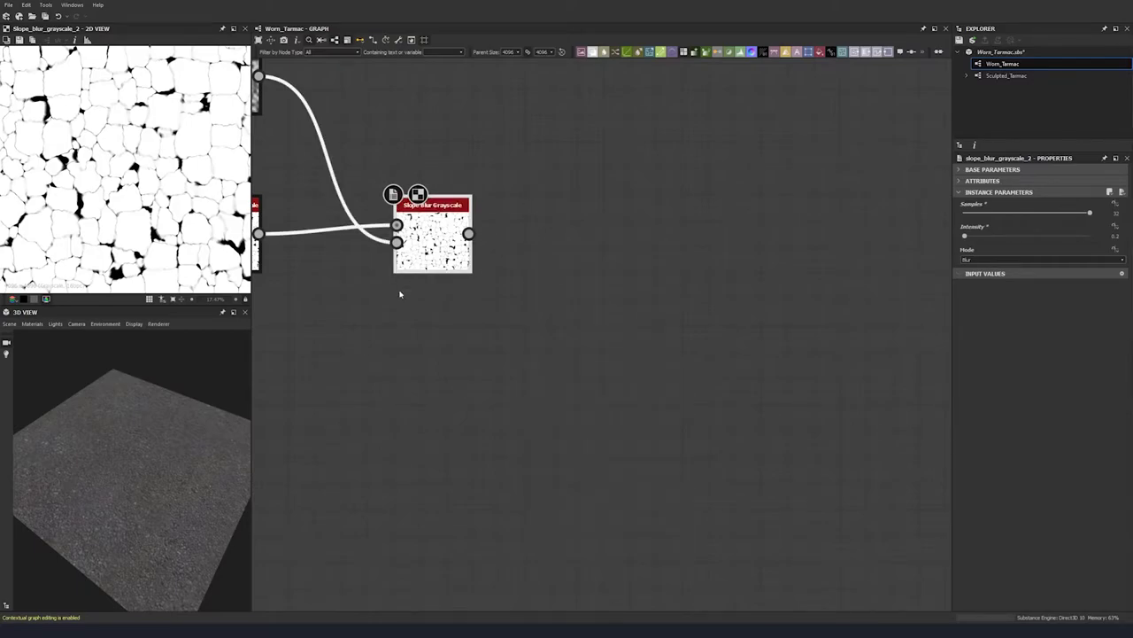
key("ctrl+v")
left_click_drag(636, 334, 645, 259)
left_click_drag(470, 234, 683, 240)
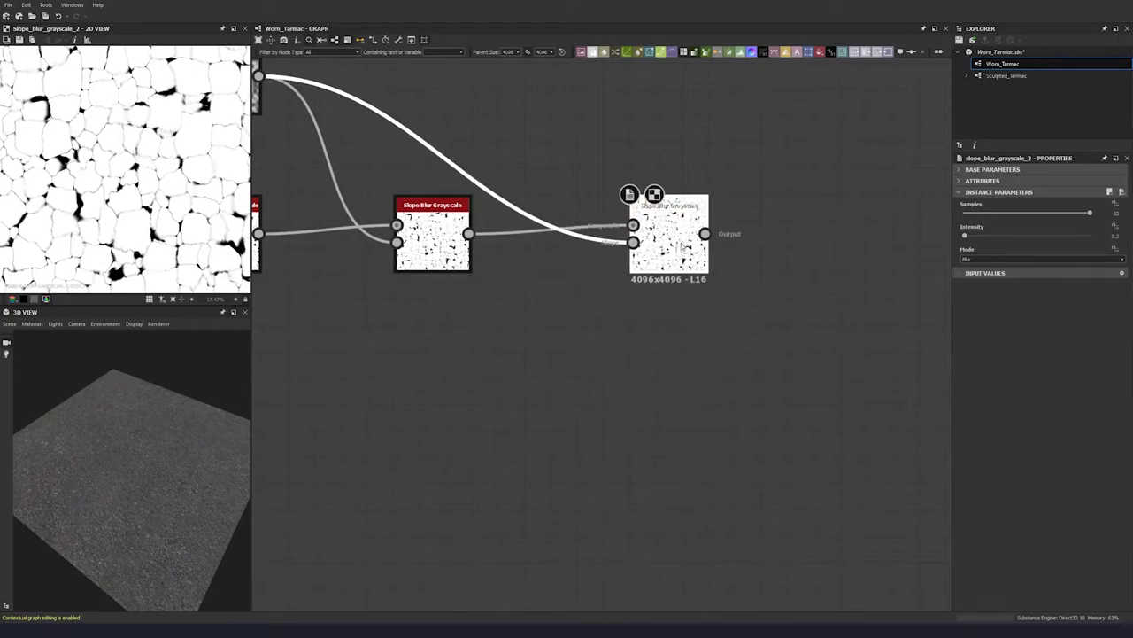
Step: Set the second Slope Blur Grayscale's Intensity to 0.3 and its Mode to Min
left_click(1123, 235)
type("0.3")
key("Return")
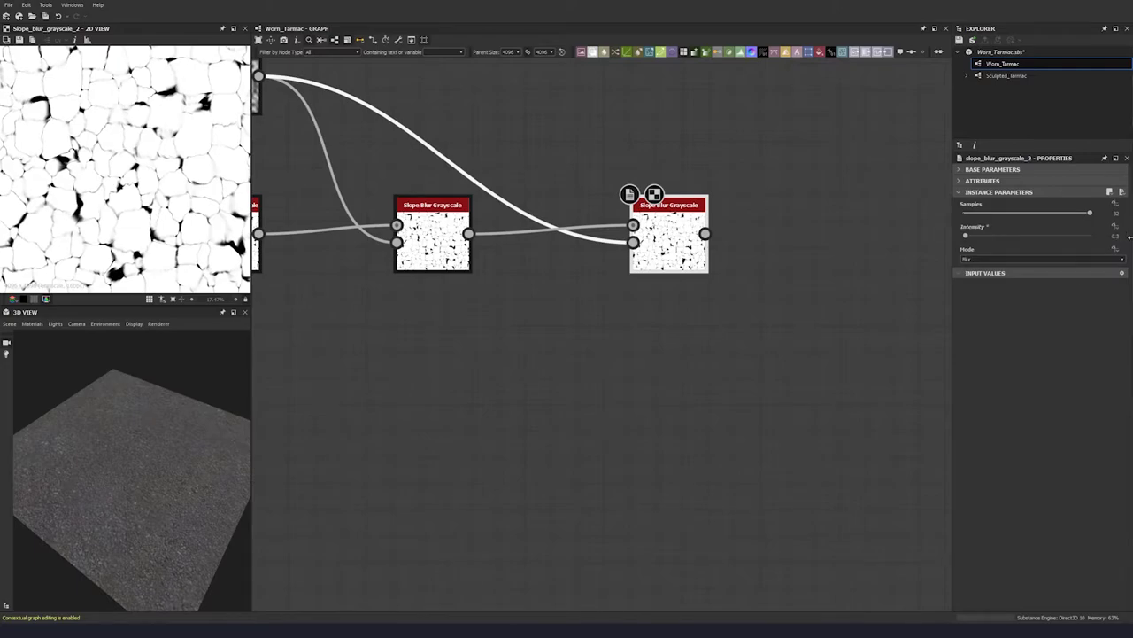
left_click(1045, 263)
left_click(972, 274)
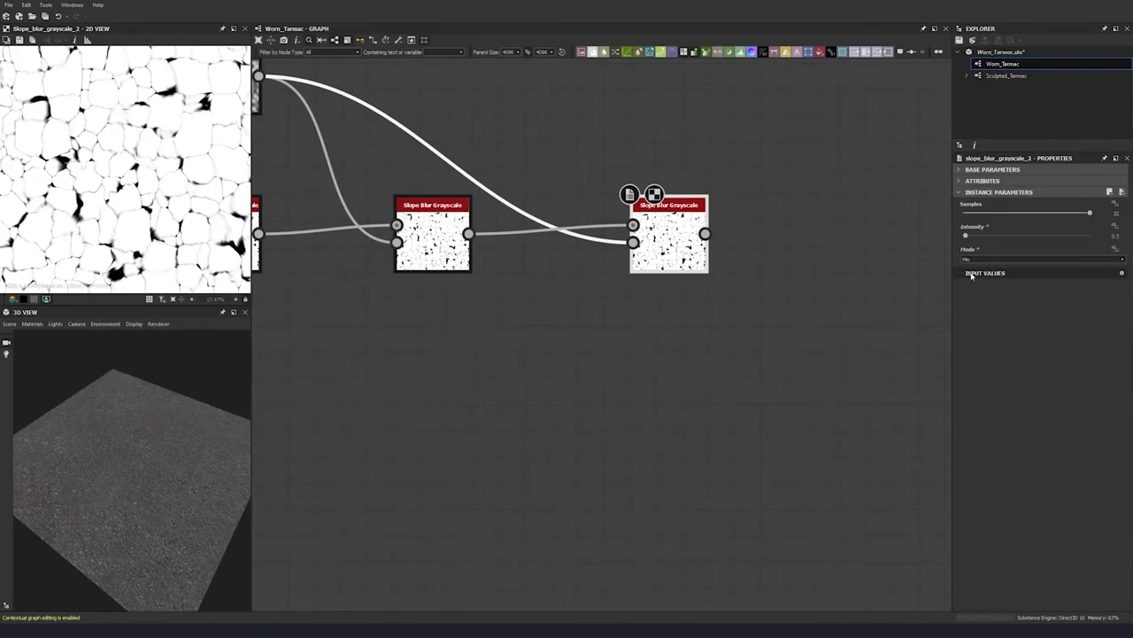
Step: Move the entire crack pattern node network close to the Base Material node, and bring that node's outputs into view
scroll(584, 246, "down", 3)
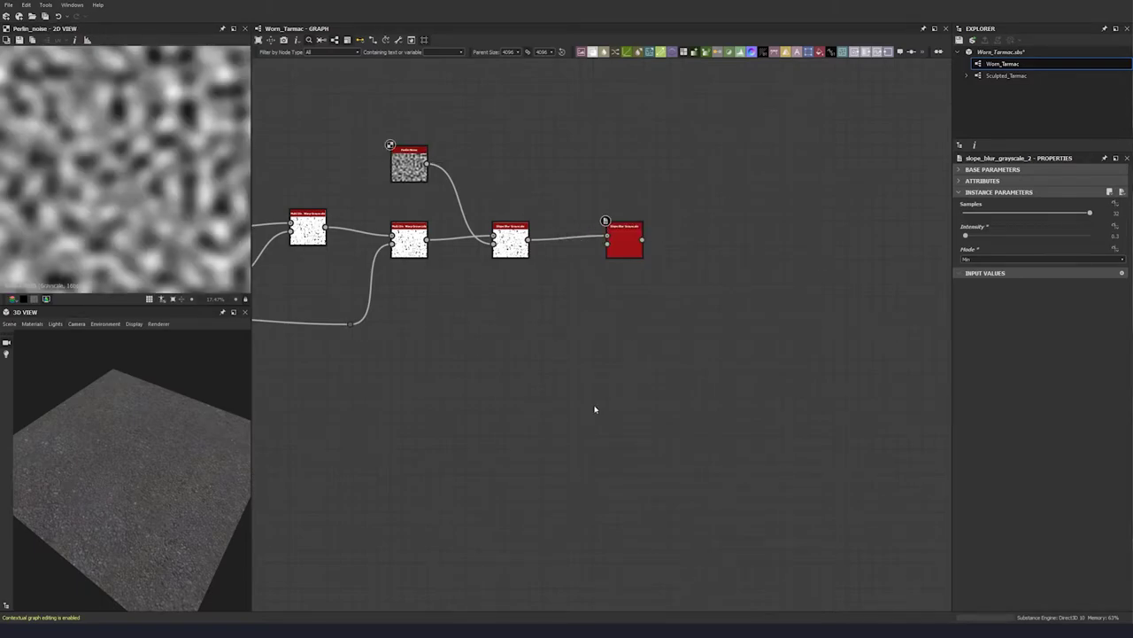
scroll(595, 409, "down", 2)
middle_click_drag(537, 426, 747, 304)
middle_click_drag(422, 339, 743, 189)
scroll(724, 281, "down", 3)
middle_click_drag(625, 315, 591, 369)
scroll(590, 369, "down", 3)
left_click_drag(796, 233, 429, 164)
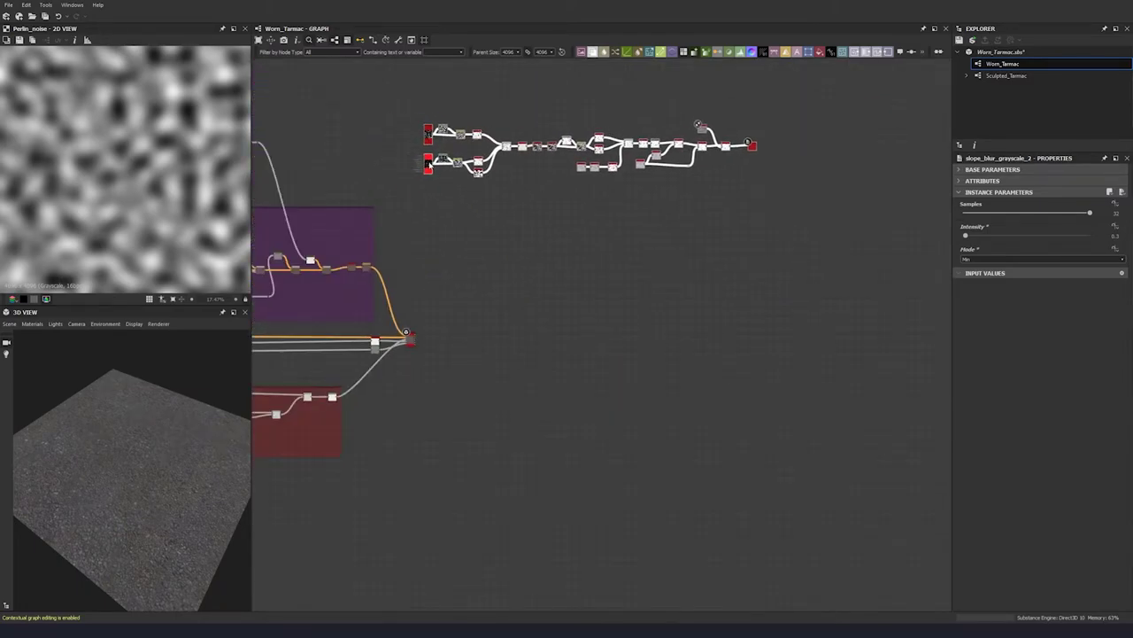
scroll(398, 346, "up", 3)
scroll(390, 369, "up", 2)
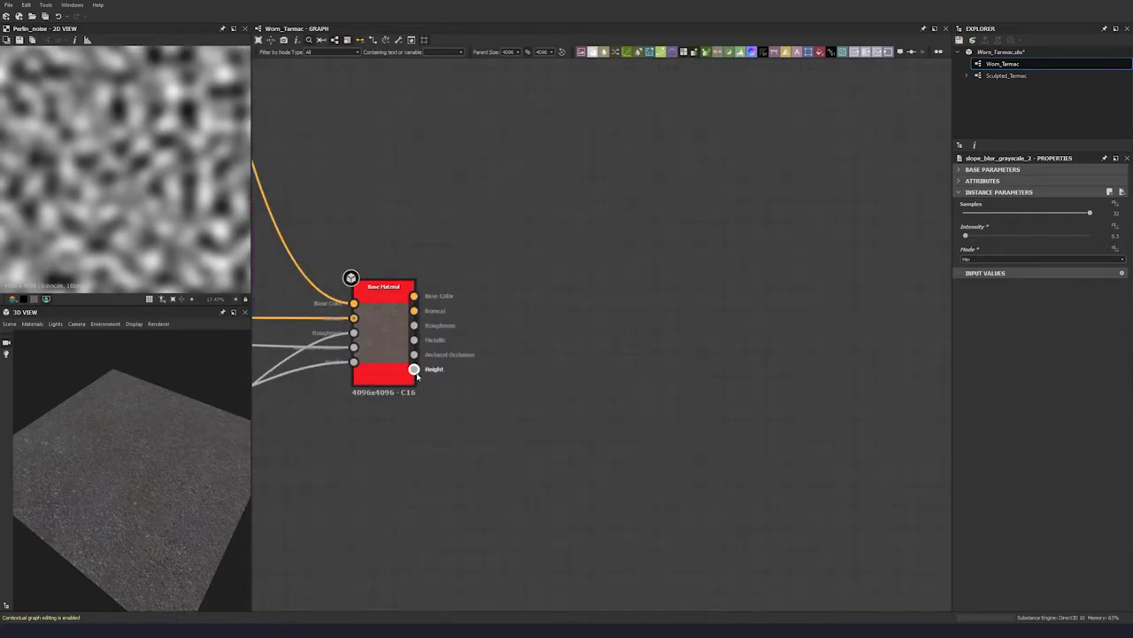
Step: Connect the Base Material's Height output to the second Slope Blur Grayscale's slope input, and level the reroute dot on the noise connection
left_click_drag(413, 369, 672, 293)
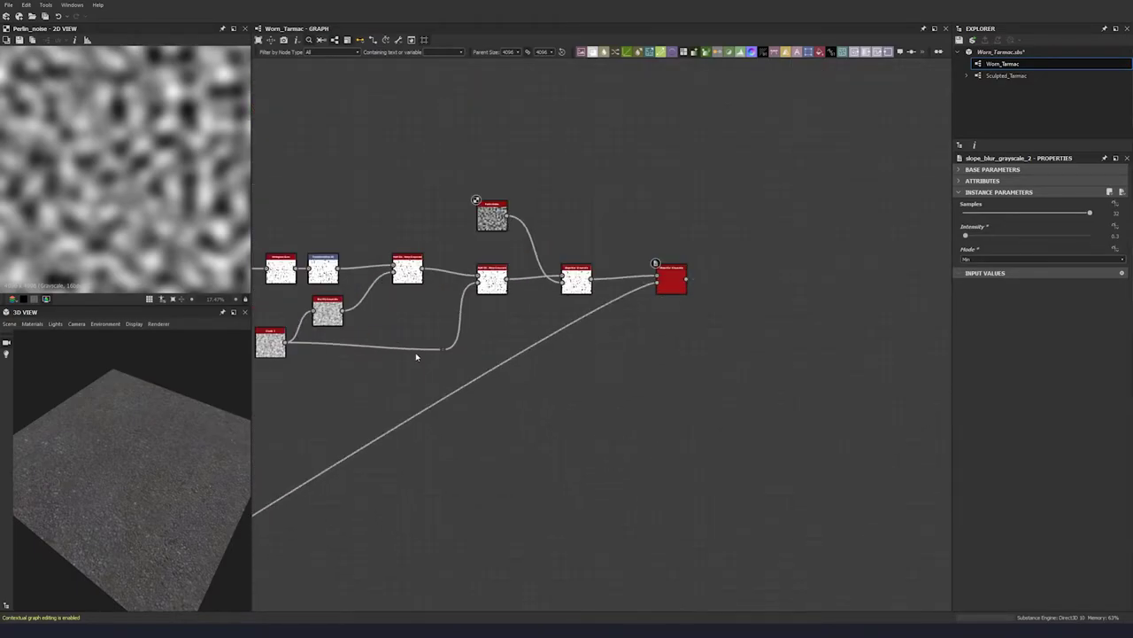
left_click_drag(444, 352, 444, 346)
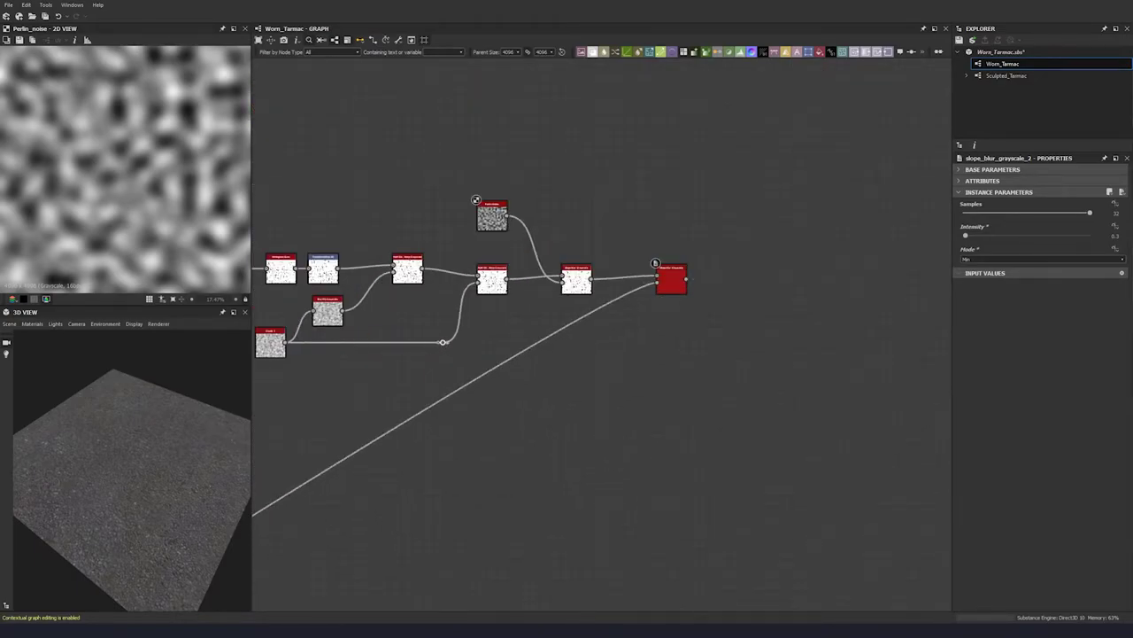
left_click(552, 342)
key("space")
type("hq")
left_click(586, 353)
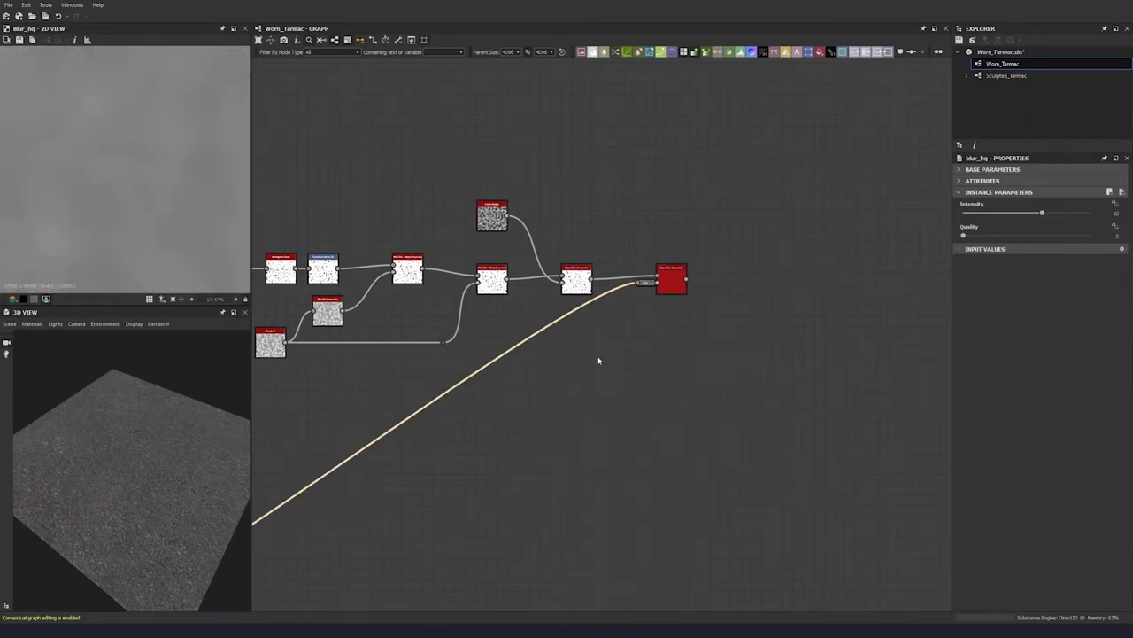
Step: Insert a Blur HQ Grayscale between the Base Material's Height output and the second Slope Blur Grayscale, placing it below the first Slope Blur
scroll(571, 348, "down", 2)
key("space")
type("hq")
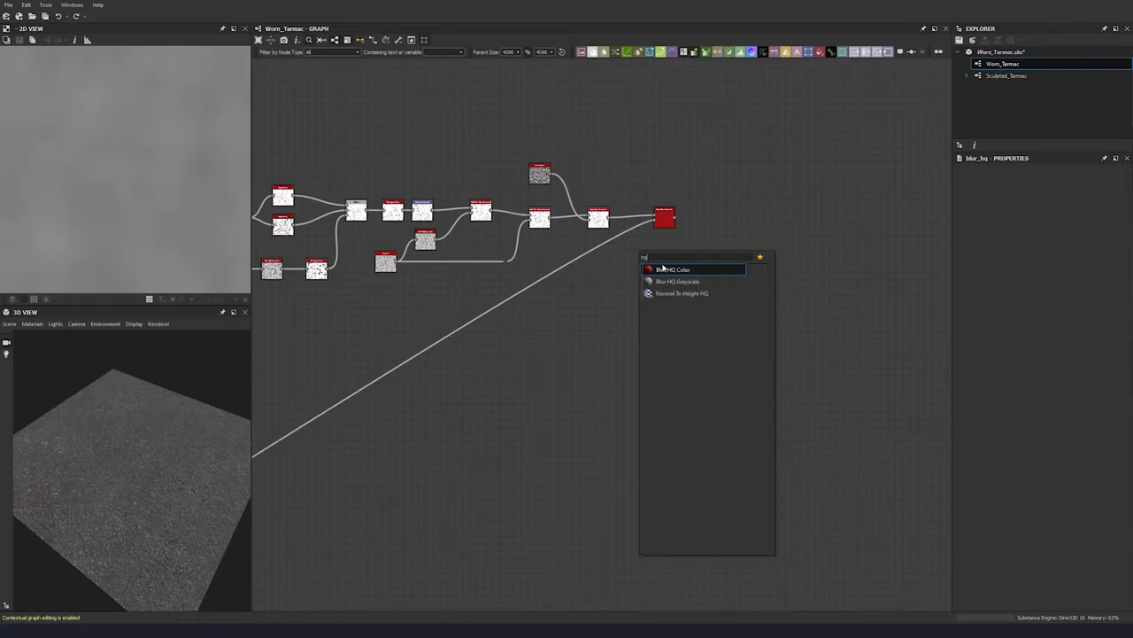
left_click(671, 283)
scroll(642, 247, "up", 3)
mouse_move(662, 200)
left_mouse_down("ctrl+shift")
mouse_move(639, 235)
mouse_move(668, 207)
left_mouse_up("ctrl+shift")
left_click_drag(642, 253, 564, 278)
Step: Set the Blur HQ Grayscale's Quality to 1 and Intensity to 0.1
left_click_drag(964, 235, 1090, 236)
left_click(1039, 214)
type("0.1")
key("Return")
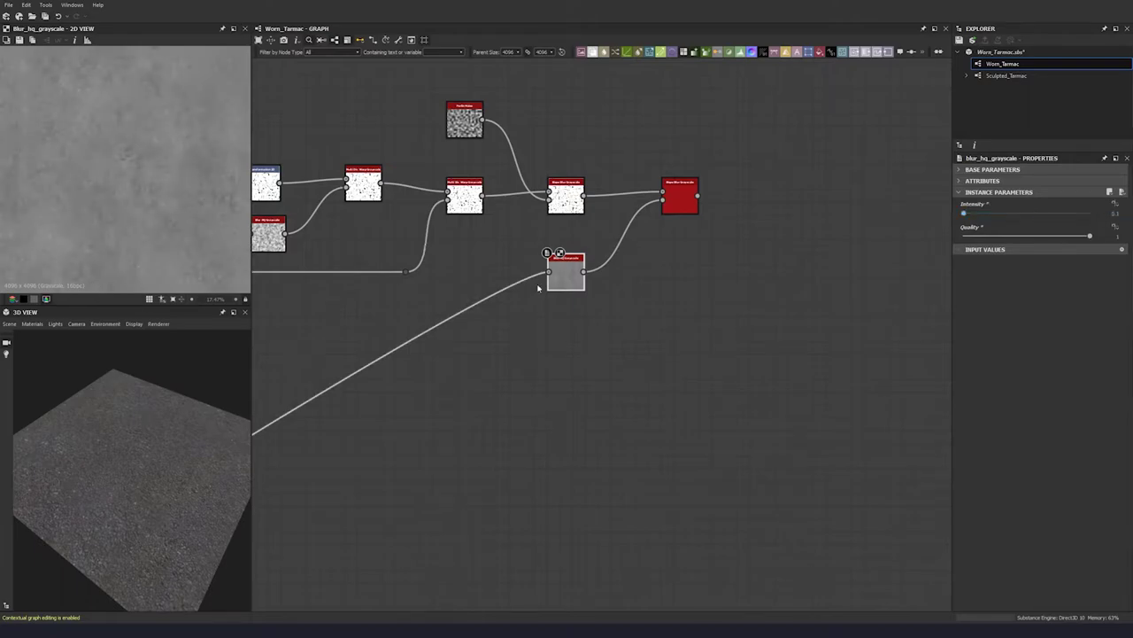
Step: Preview the second Slope Blur Grayscale's output and examine the crack edges up close
middle_click_drag(600, 277, 405, 324)
scroll(125, 210, "up", 5)
key("f")
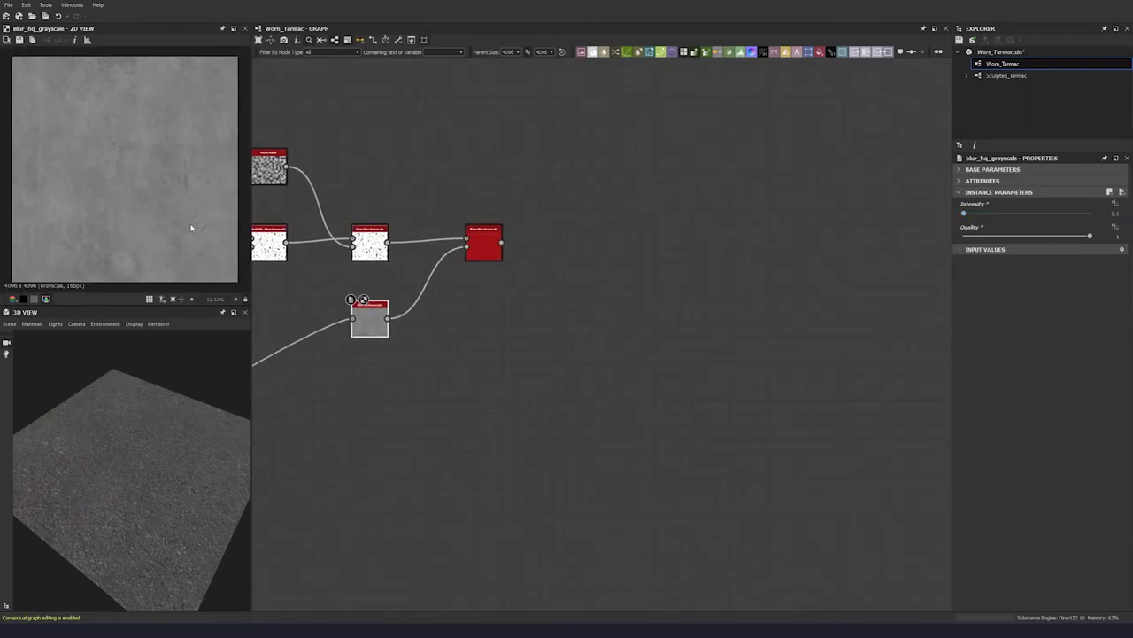
double_click(470, 236)
scroll(100, 180, "up", 3)
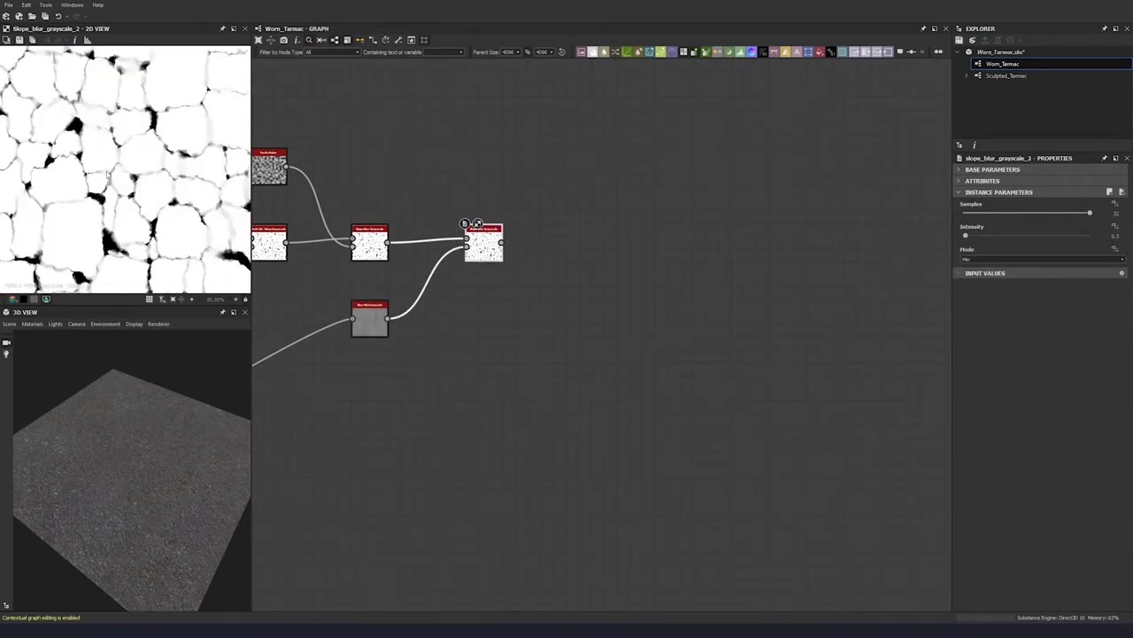
middle_click_drag(100, 180, 204, 186)
middle_click_drag(43, 173, 103, 209)
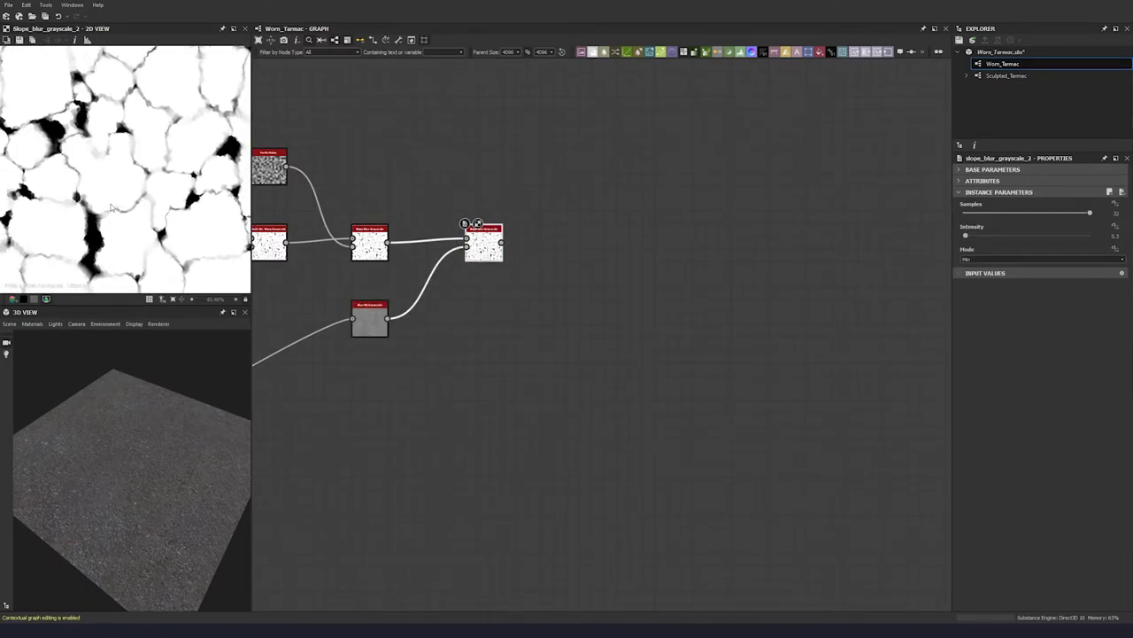
middle_click_drag(140, 162, 96, 191)
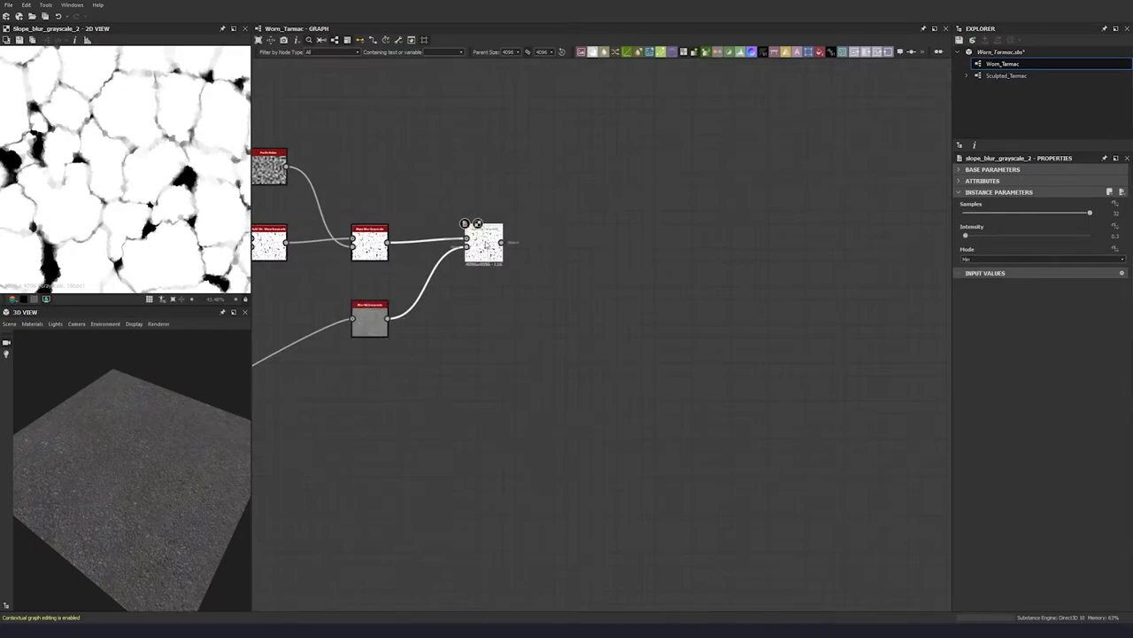
Step: Add a Histogram Scan node after the second Slope Blur Grayscale
key("space")
type("his")
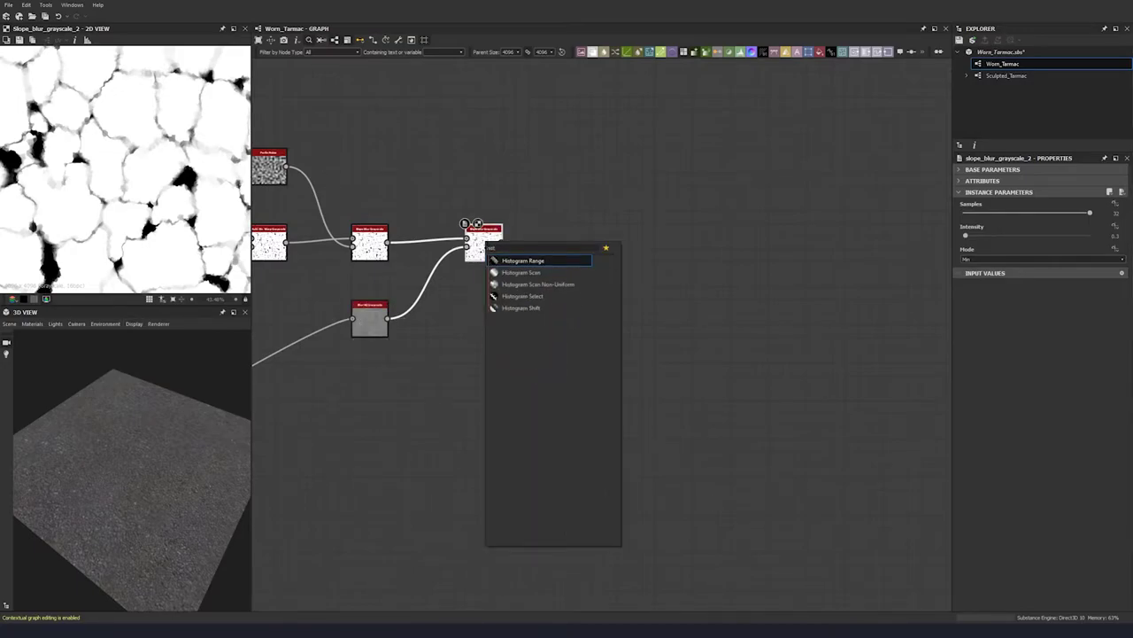
key("Down")
key("Return")
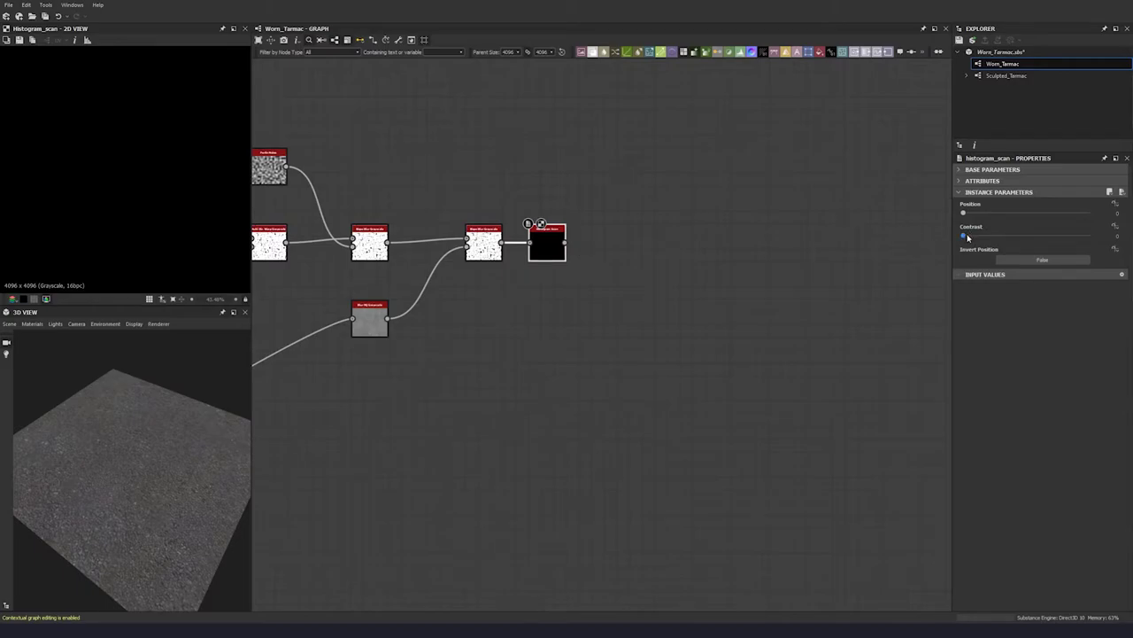
Step: Set the Histogram Scan's Contrast to 0.06 and Position to 0.38, and compare its output with the second Slope Blur's
left_click(968, 238)
key("Return")
left_click(968, 237)
type("03")
key("Return")
double_click(985, 214)
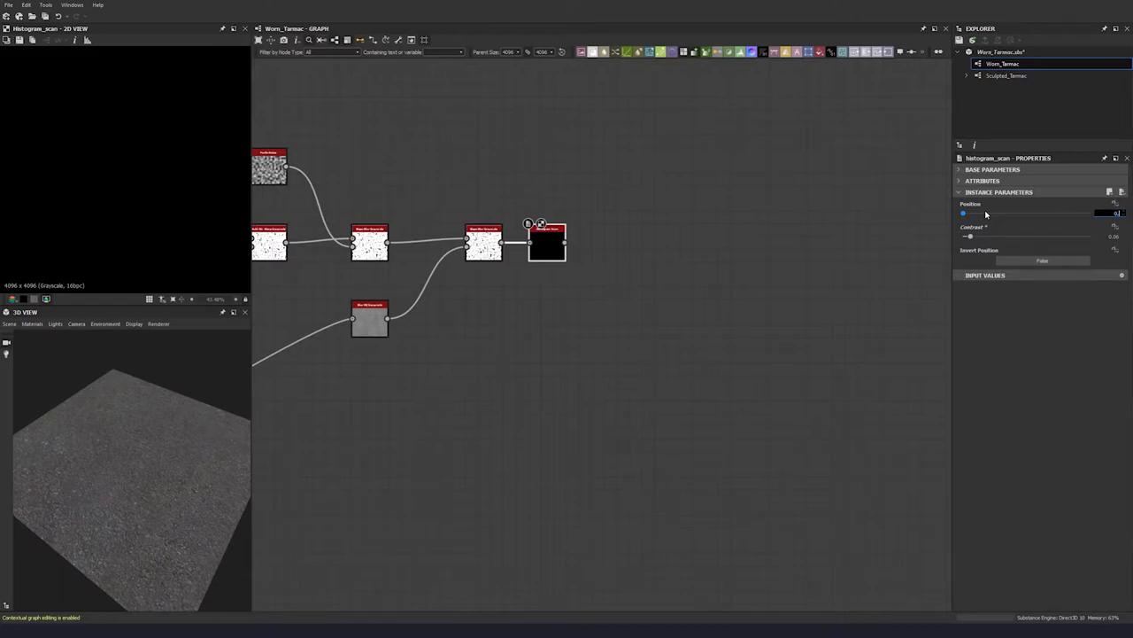
type("0.38")
key("Return")
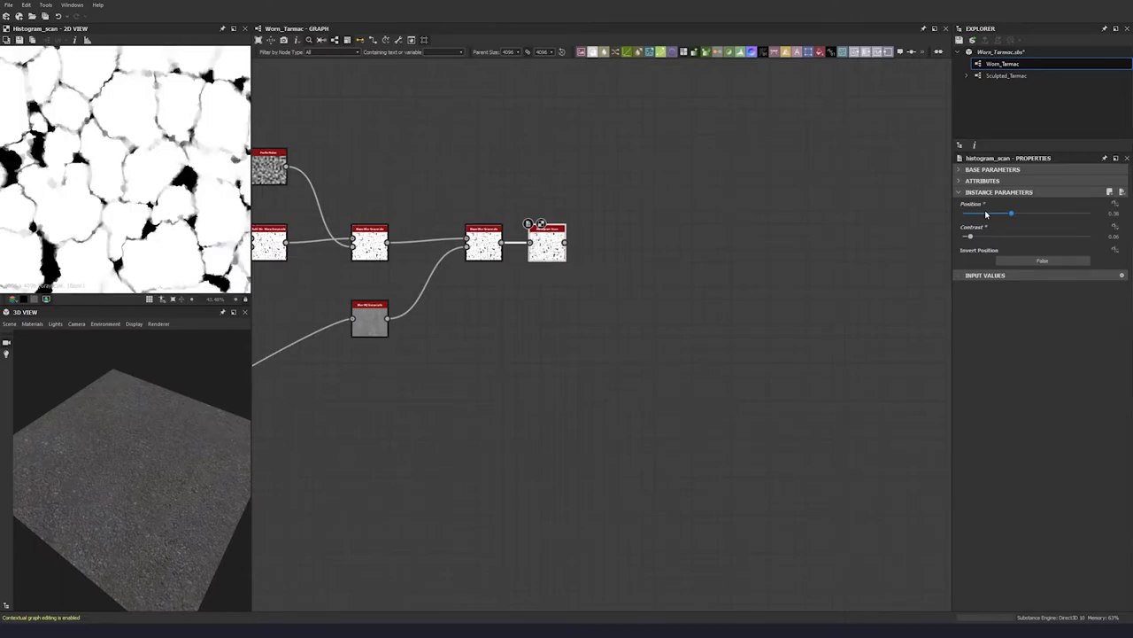
double_click(482, 249)
double_click(547, 258)
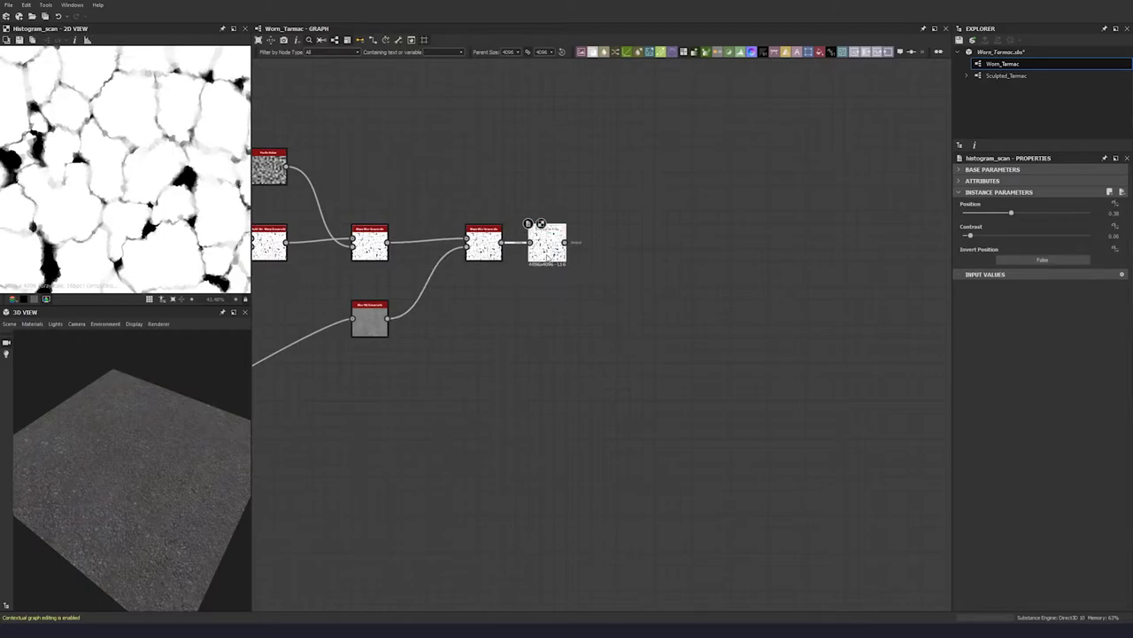
Step: Add a Non Uniform Blur Grayscale, feed the Histogram Scan into both of its inputs, and set its Intensity to 0.35
middle_click_drag(686, 253, 340, 297)
scroll(340, 296, "up", 2)
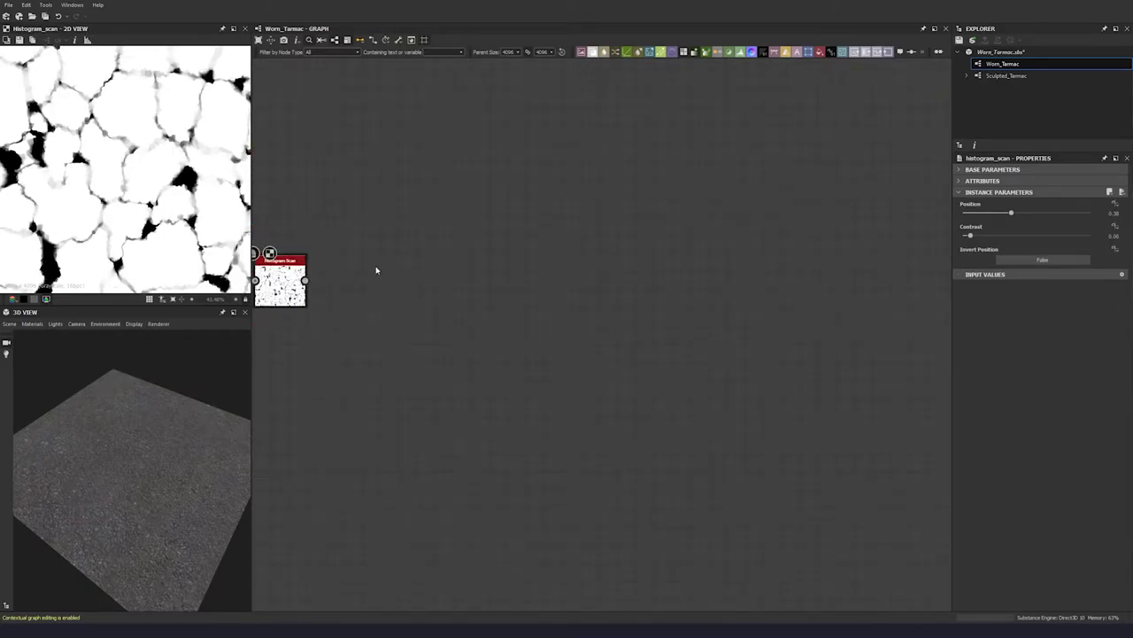
key("space")
type("non un")
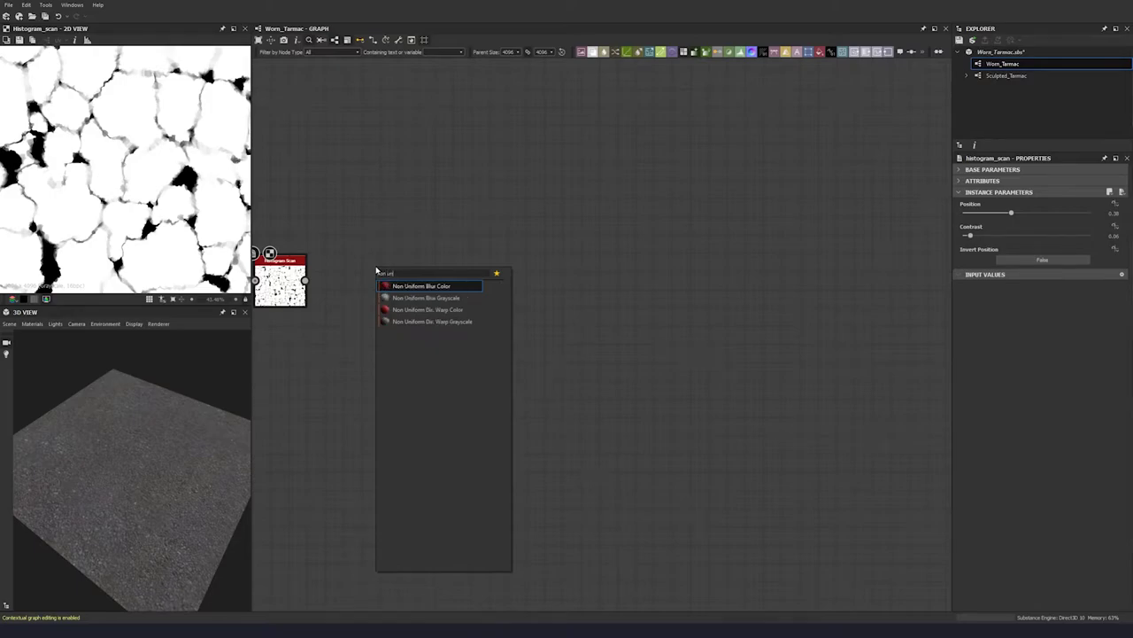
left_click(412, 296)
left_click_drag(305, 281, 347, 268)
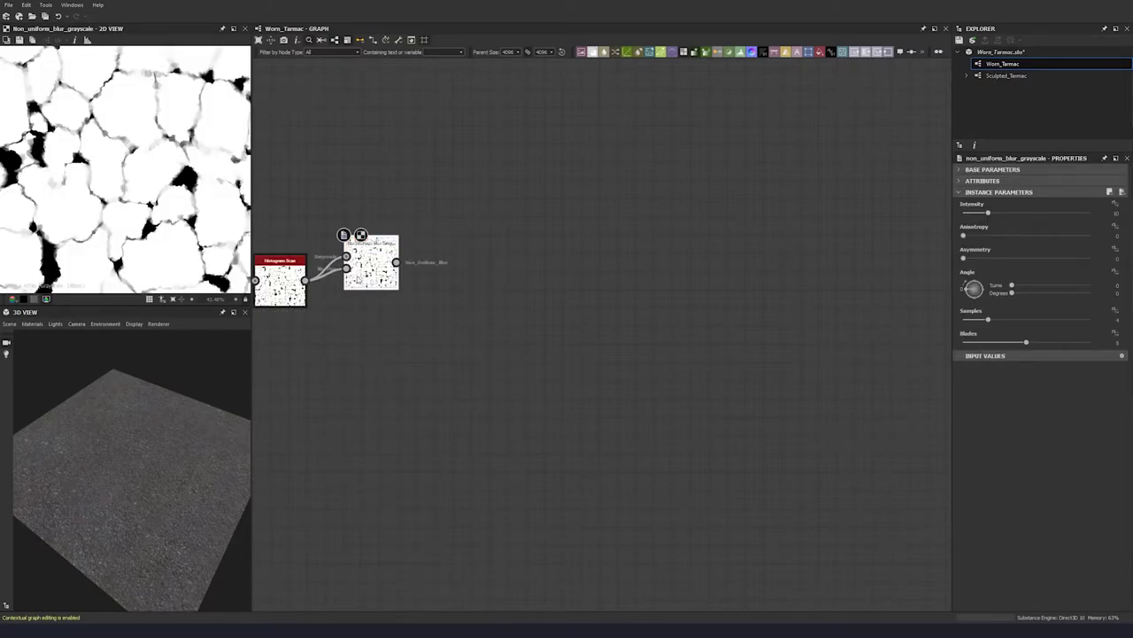
middle_click_drag(373, 289, 330, 284)
left_click_drag(330, 274, 382, 271)
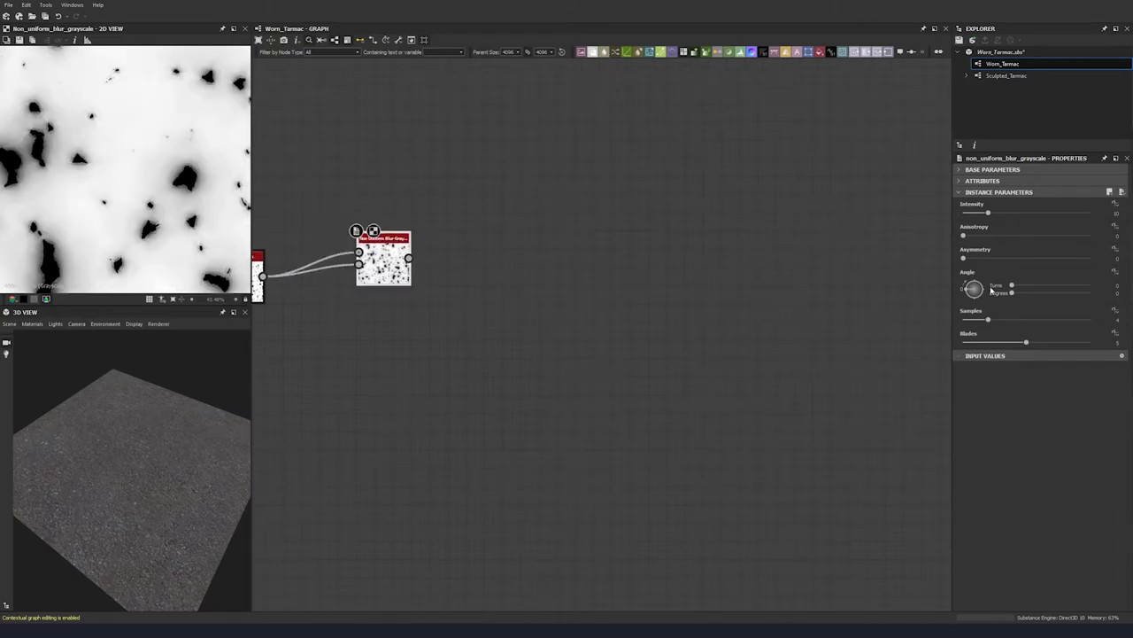
left_click(1040, 218)
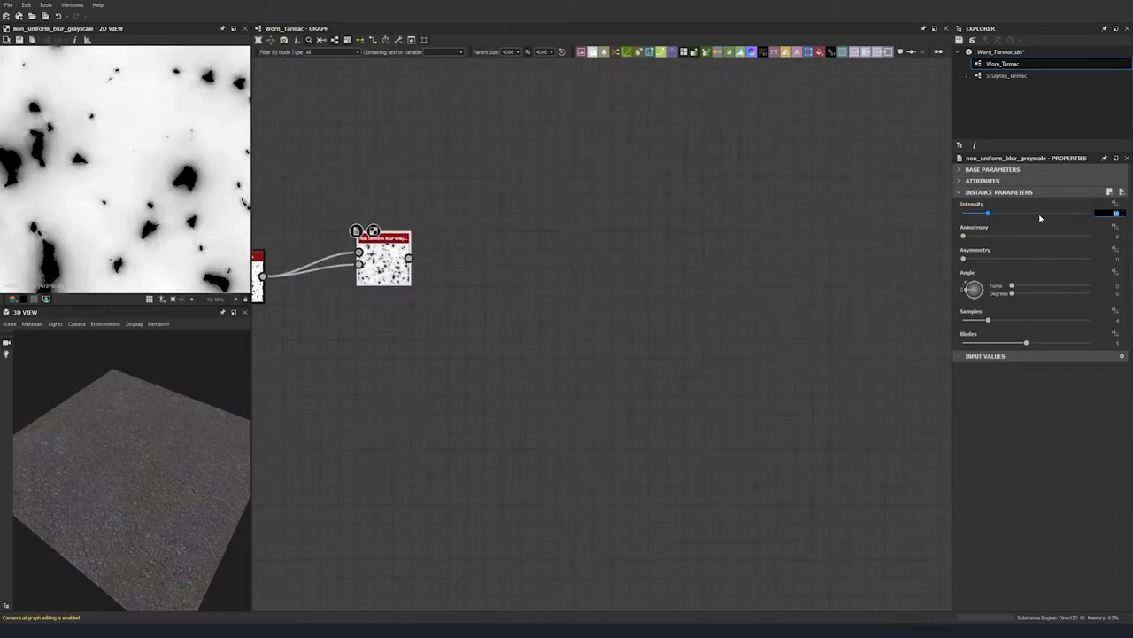
key("Return")
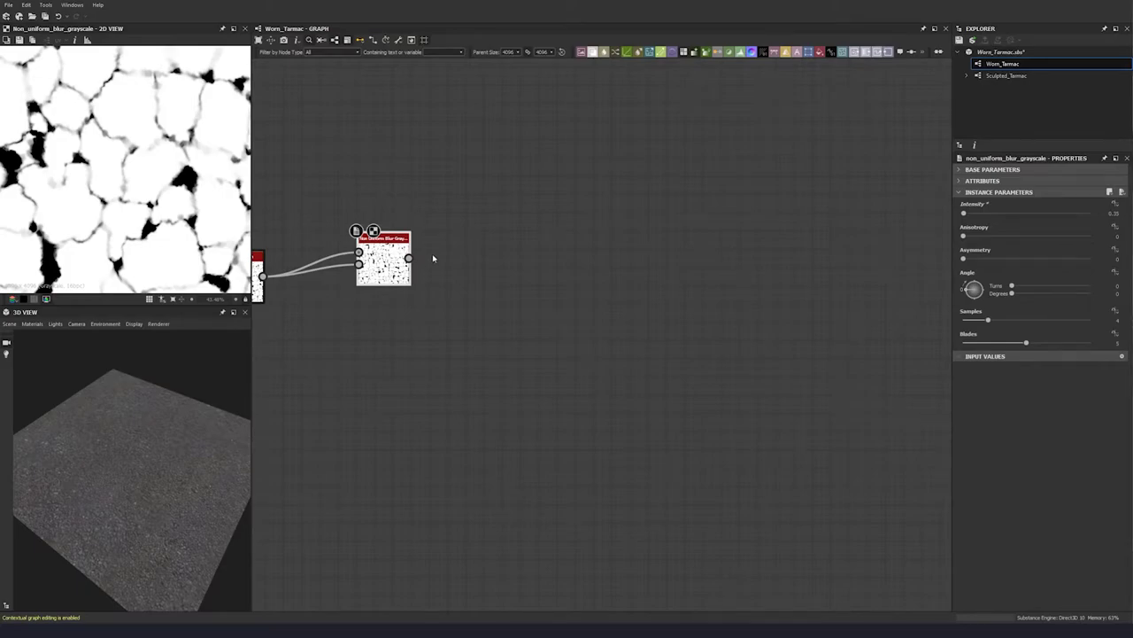
Step: Duplicate the Non Uniform Blur Grayscale, place the copy below the original, and set the copy's Intensity to 0.1
key("ctrl+d")
left_click_drag(589, 346, 383, 324)
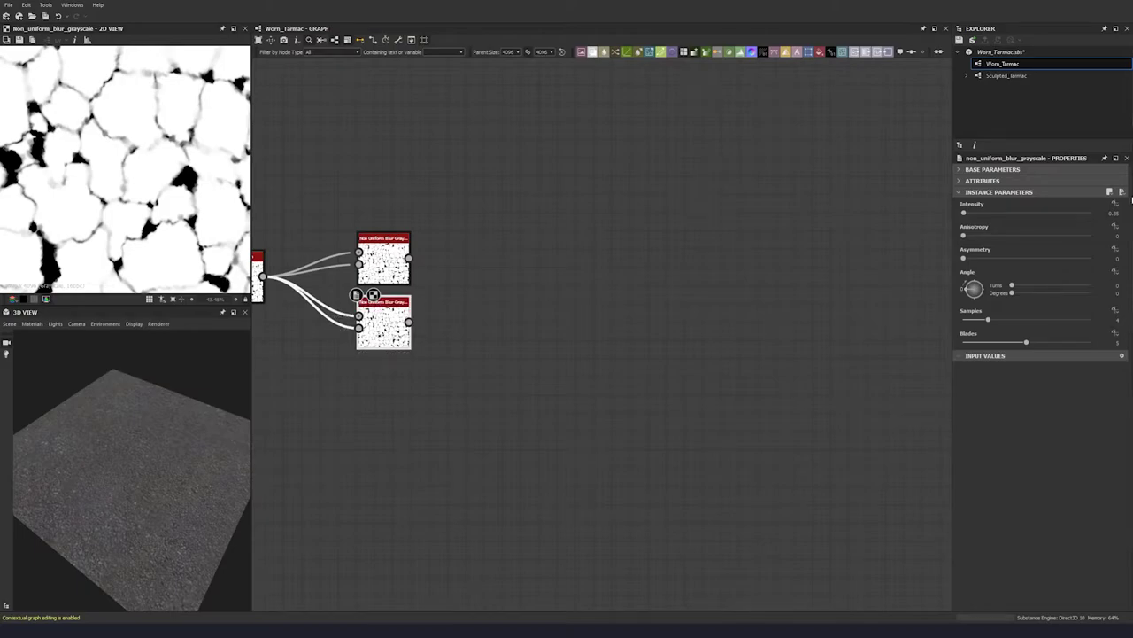
left_click(1121, 214)
type("0.1")
key("Return")
Step: Add a Blend node, connect both Non Uniform Blur Grayscale outputs to it, and align the three nodes after the Histogram Scan
left_click(479, 276)
key("space")
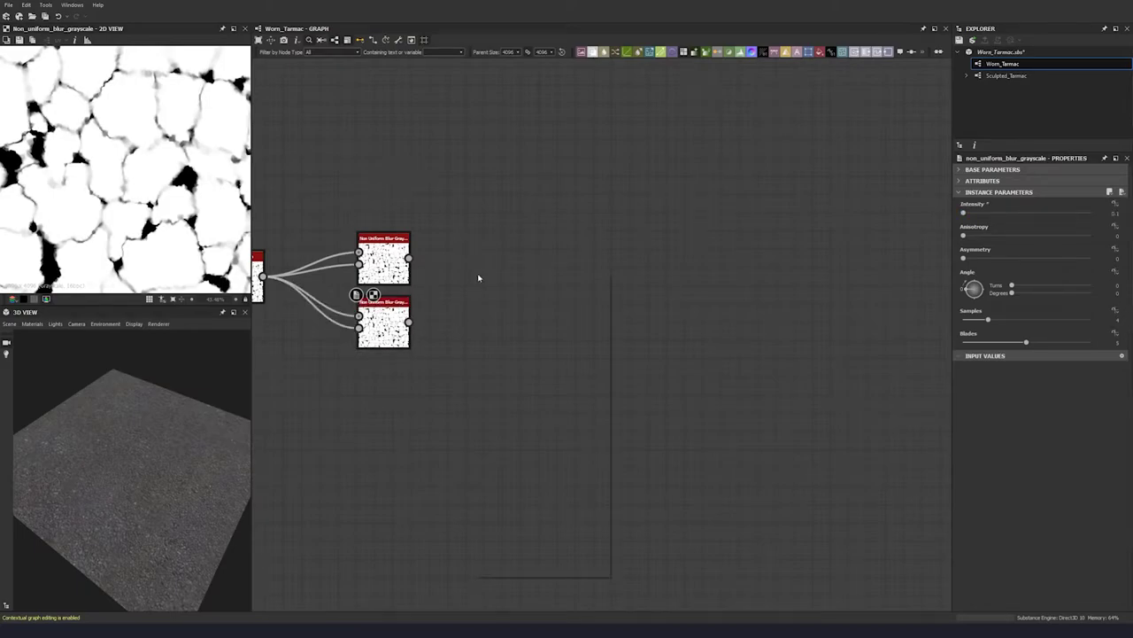
left_click(529, 308)
left_click_drag(409, 259, 409, 323)
left_click_drag(472, 293, 494, 312)
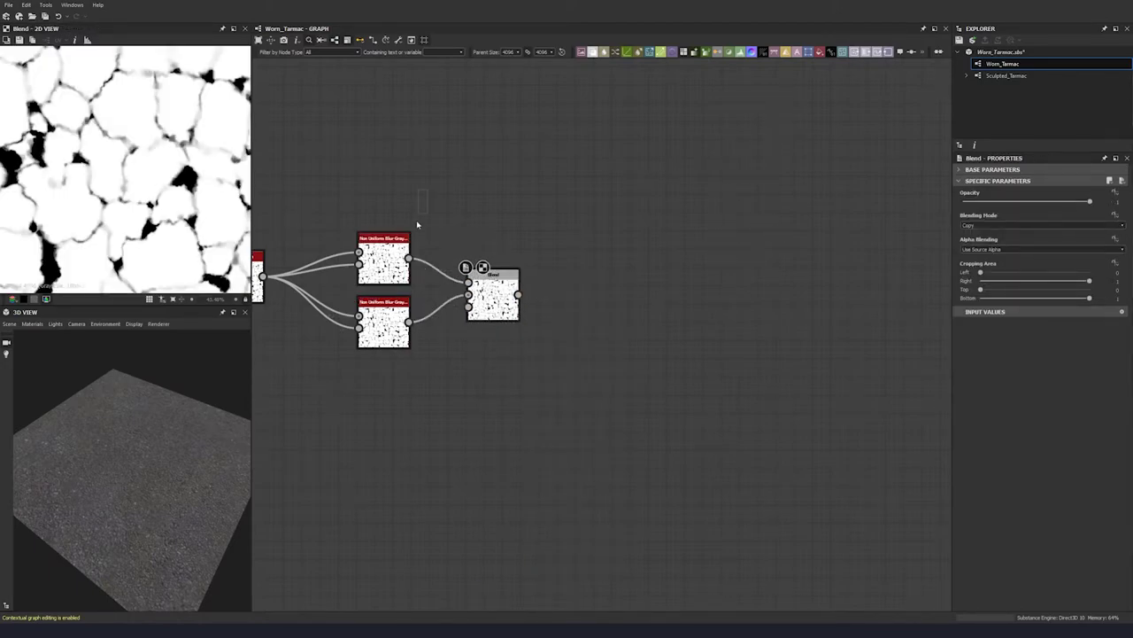
left_click_drag(420, 223, 380, 321)
left_click_drag(381, 320, 381, 294)
left_click_drag(491, 296, 528, 278)
middle_click_drag(529, 279, 475, 216)
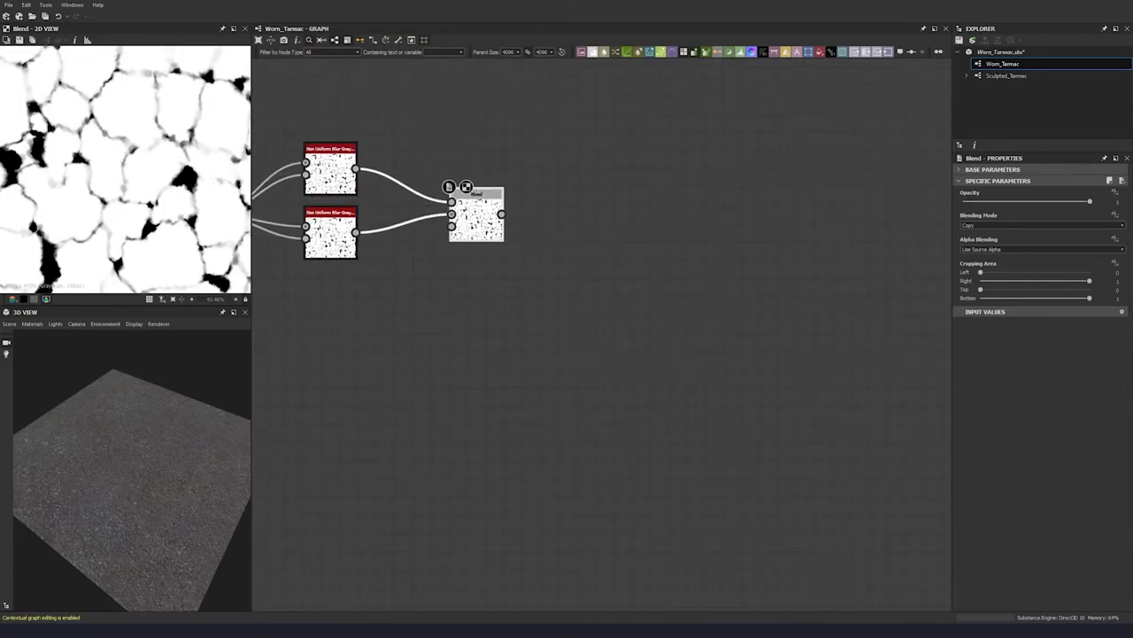
Step: Duplicate the Blur HQ Grayscale with its Height connection and place the copy below the original
middle_click_drag(542, 250, 849, 216)
scroll(849, 217, "down", 3)
middle_click_drag(647, 260, 549, 260)
left_click_drag(413, 259, 412, 297)
left_click(401, 264)
key("ctrl+d")
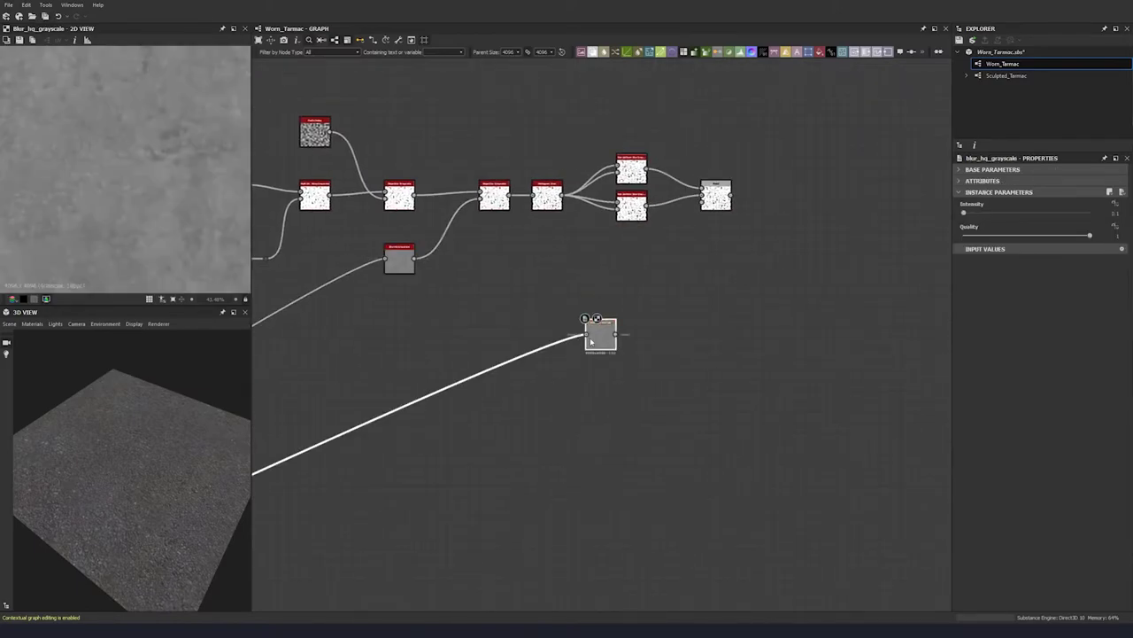
left_click_drag(602, 335, 402, 311)
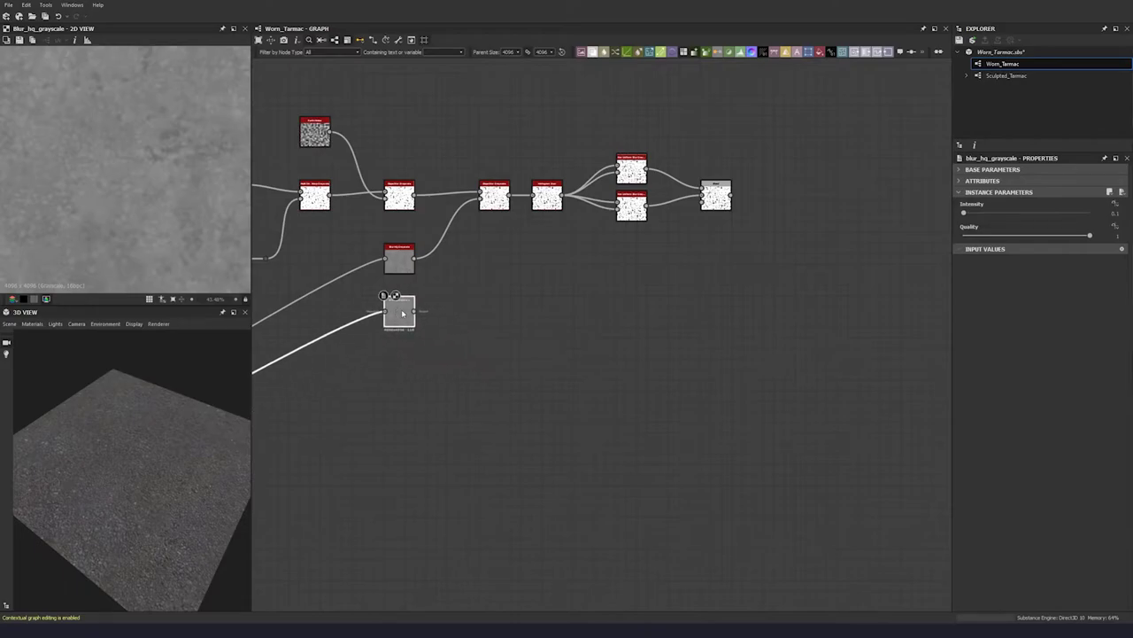
Step: Set the duplicated Blur HQ Grayscale's Intensity to 10 and view its whole output
left_click(964, 214)
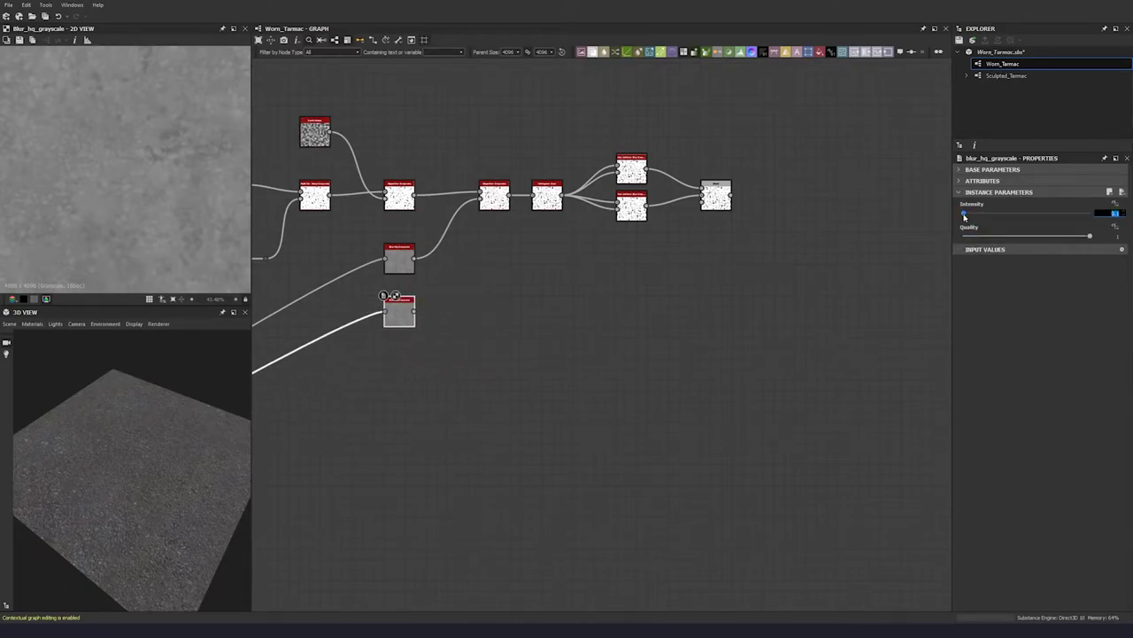
type("10")
key("Return")
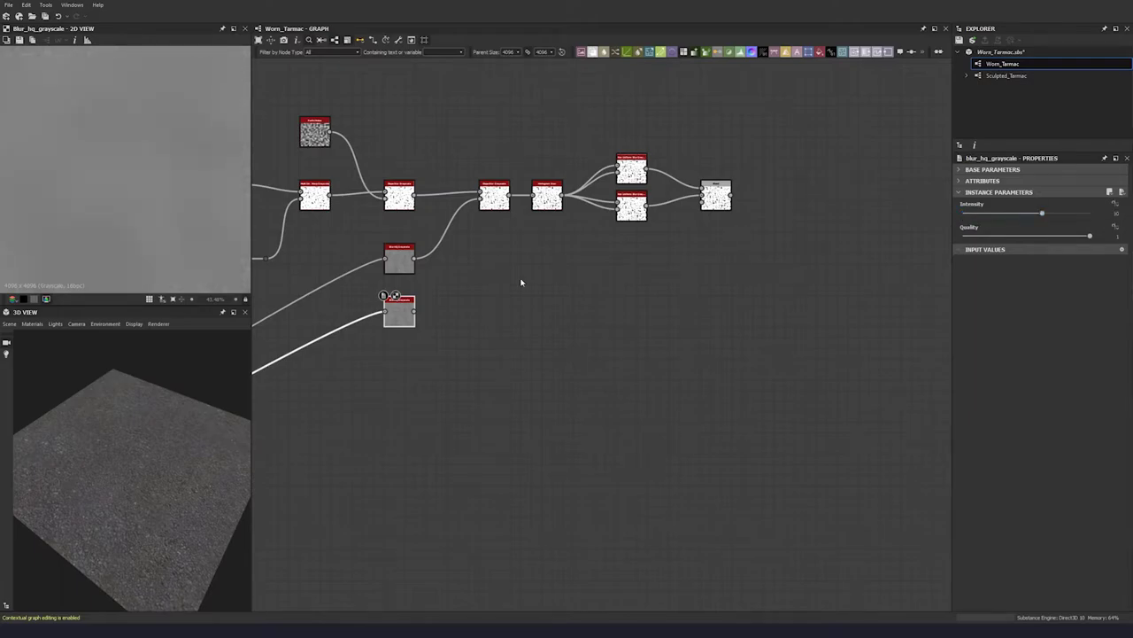
scroll(195, 221, "down", 5)
scroll(197, 221, "down", 2)
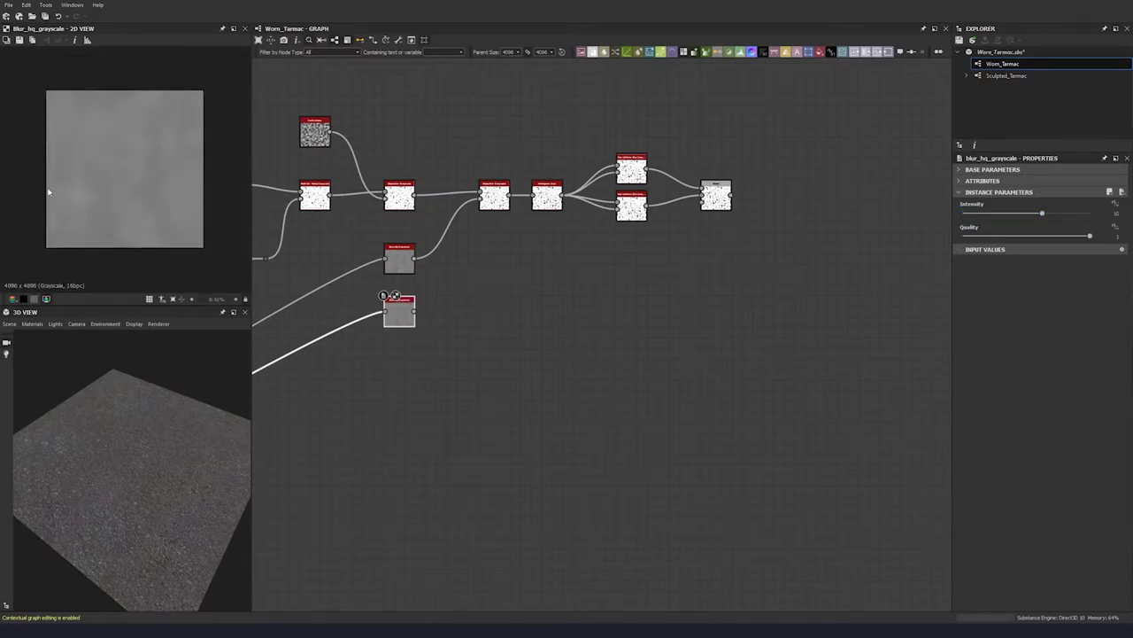
Step: Add a Safe Transform Grayscale after the duplicated Blur HQ Grayscale and set its Tile to 2
scroll(386, 320, "up", 1)
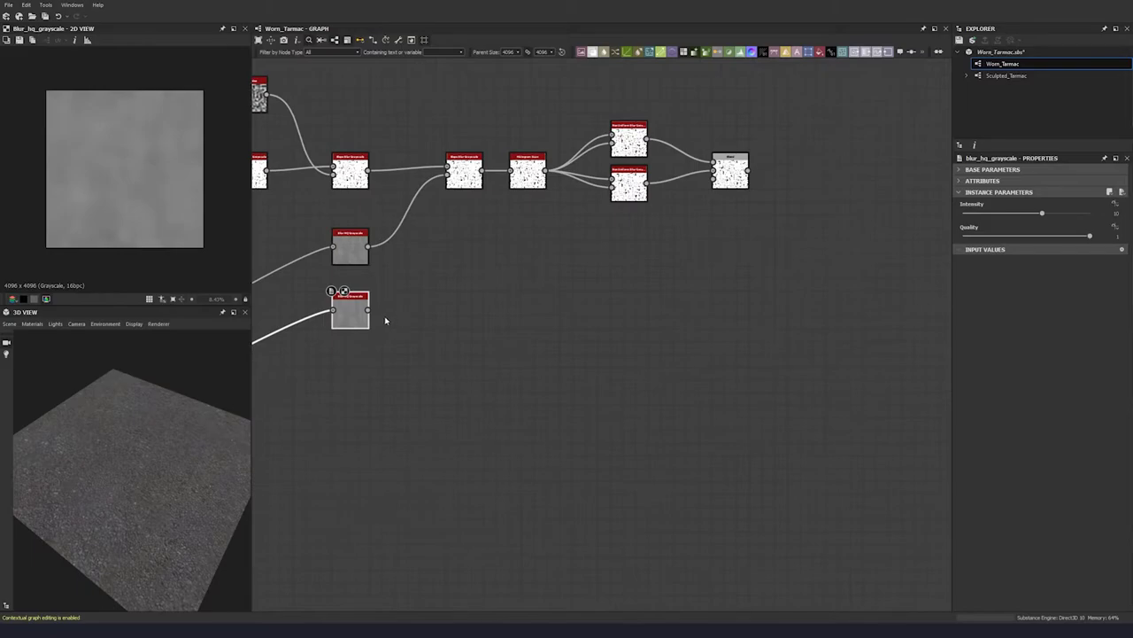
scroll(382, 317, "up", 2)
key("space")
type("safe")
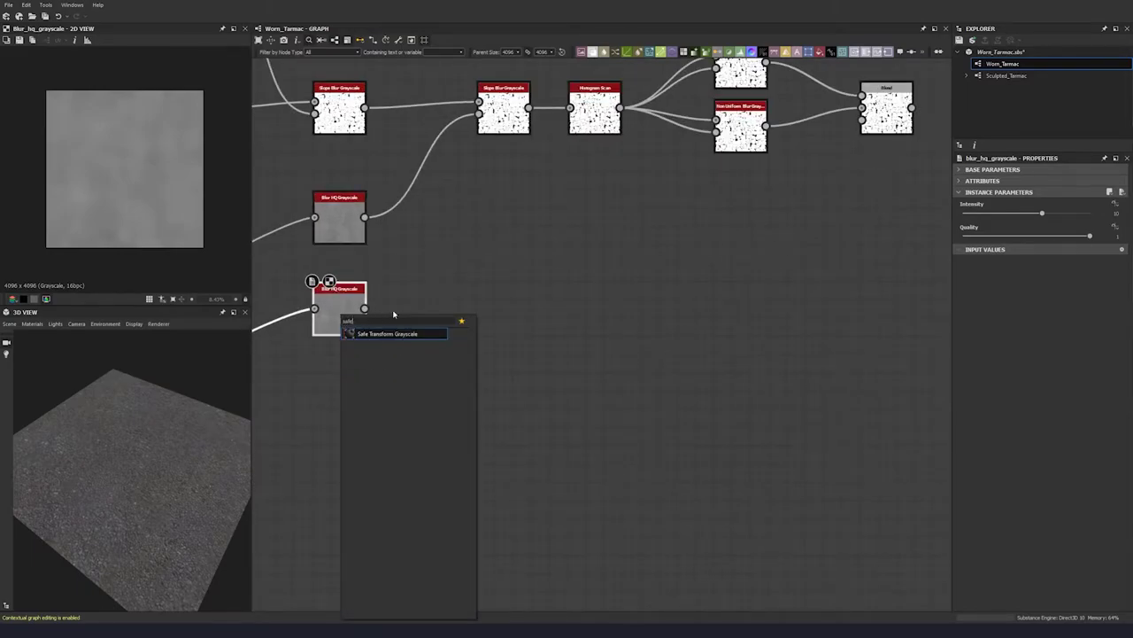
key("Return")
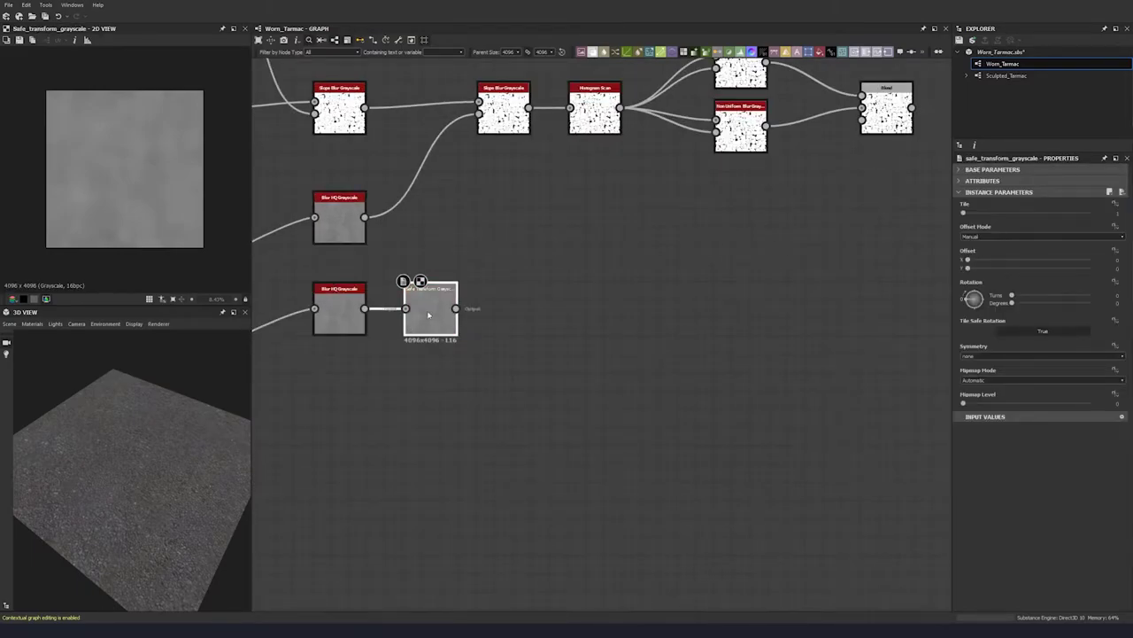
left_click_drag(969, 215, 974, 217)
Step: Add a Histogram Scan node and connect the Safe Transform Grayscale's output to it
middle_click_drag(576, 286, 493, 281)
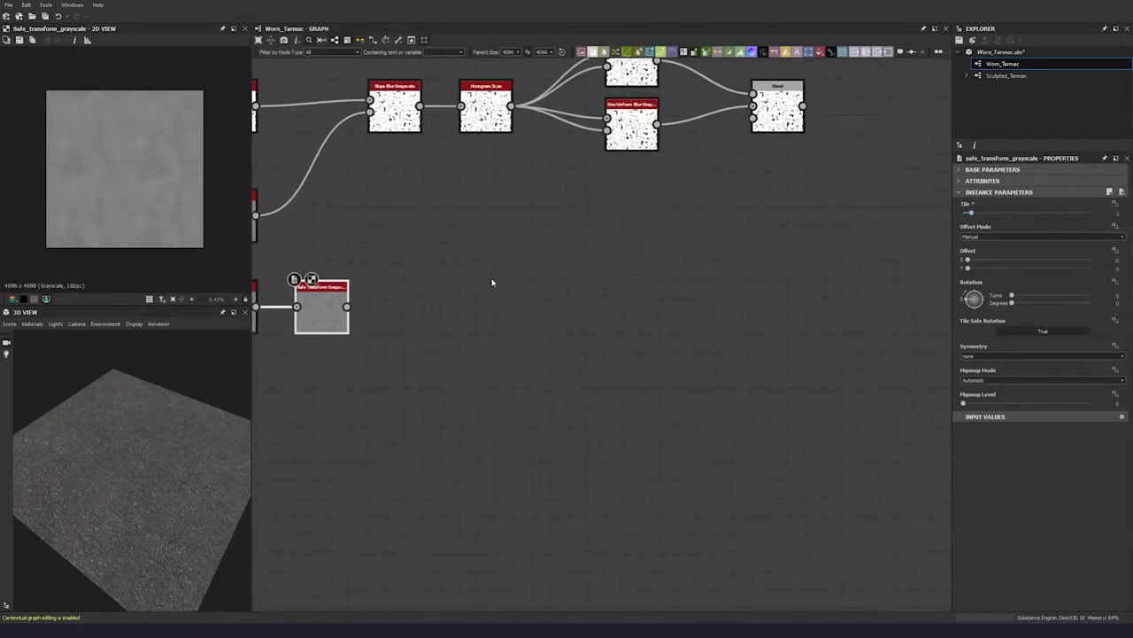
key("space")
type("histogram")
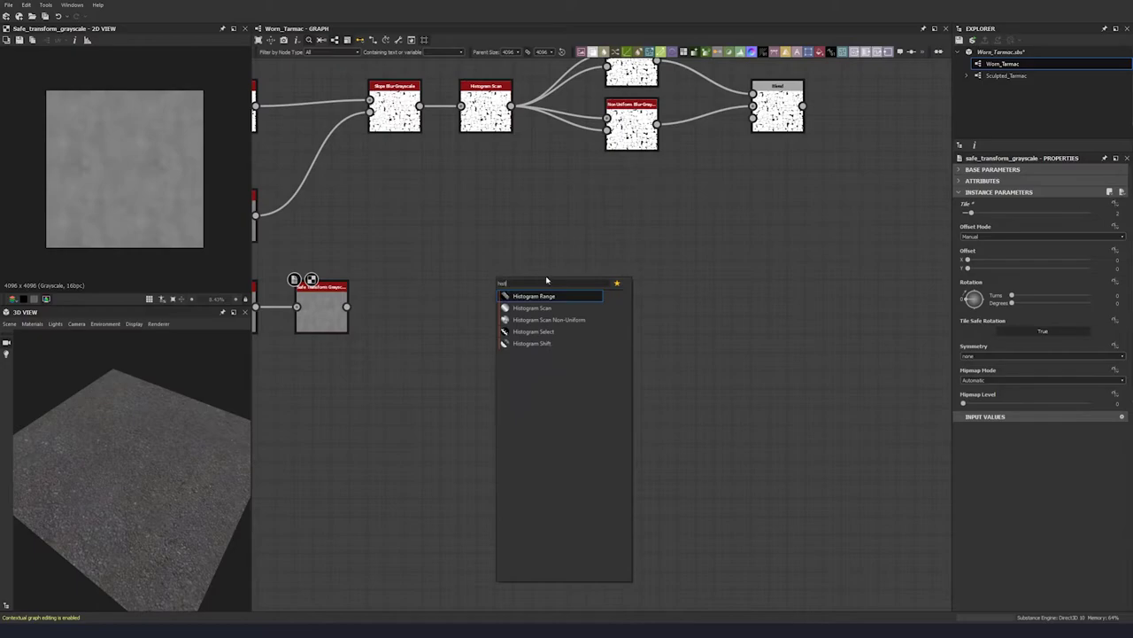
left_click(534, 308)
left_click_drag(347, 306, 504, 283)
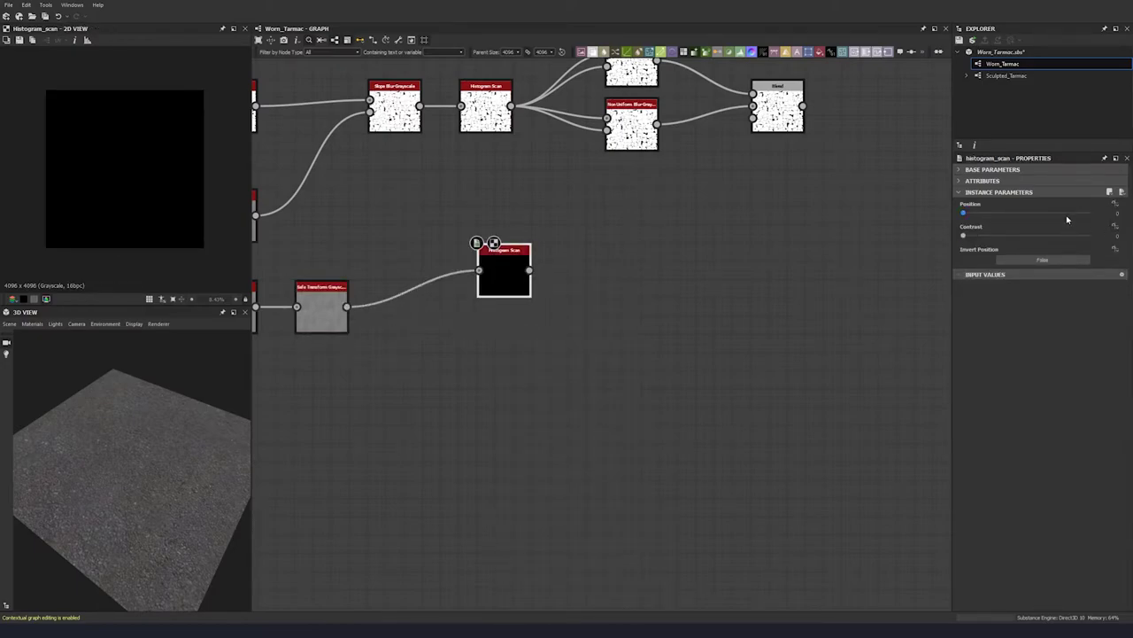
Step: Set the new Histogram Scan's Position to 0.51 and Contrast to 0.98, and connect it to the Blend's opacity input
key("Return")
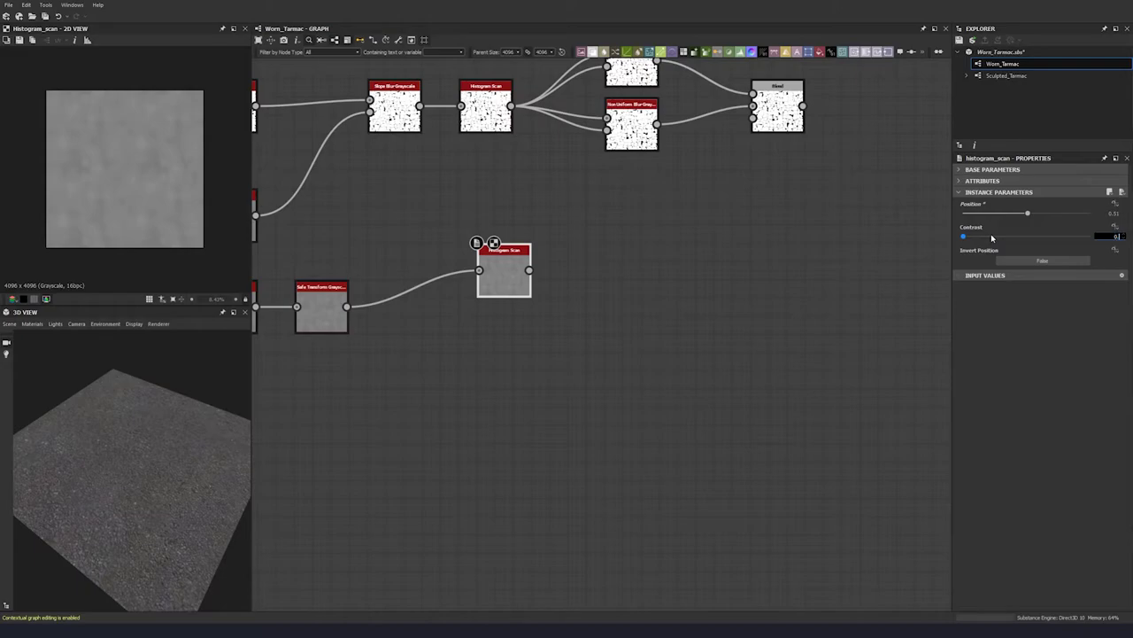
key("Return")
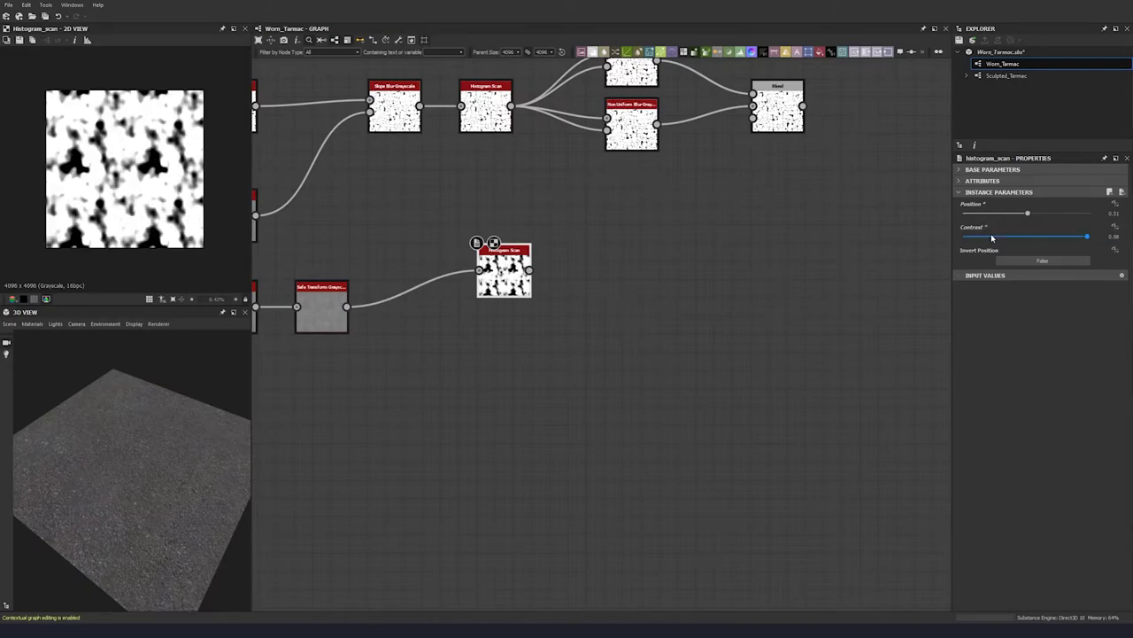
middle_click_drag(573, 195, 494, 201)
left_click_drag(453, 272, 675, 118)
left_click_drag(427, 275, 430, 307)
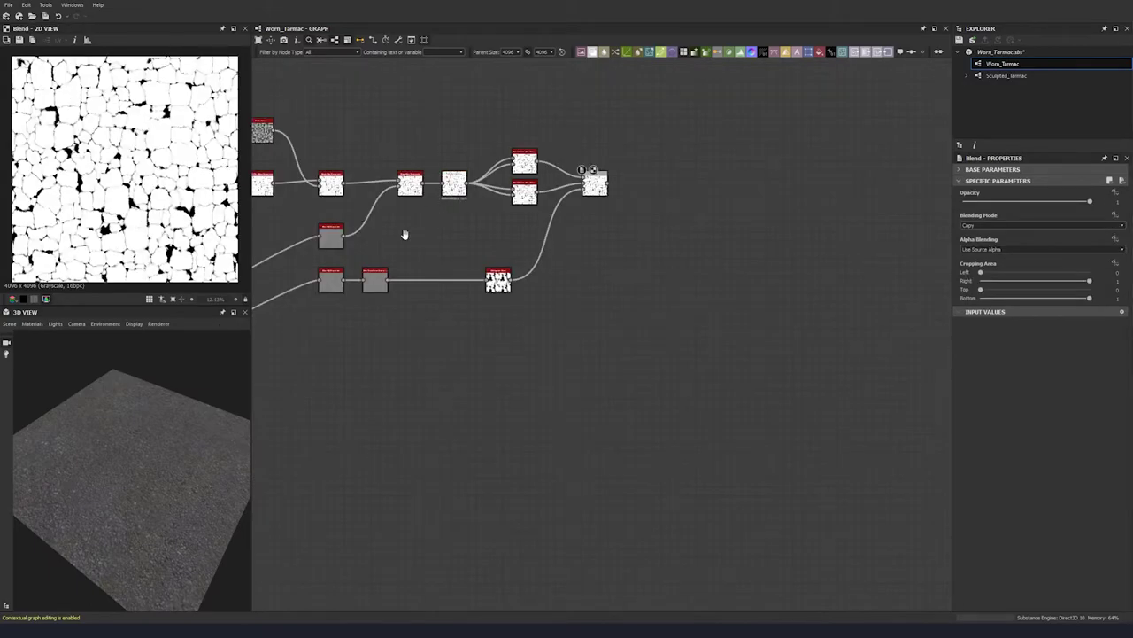
Step: Add a Slope Blur Grayscale node and feed it the Blend's output
middle_click_drag(405, 232, 292, 314)
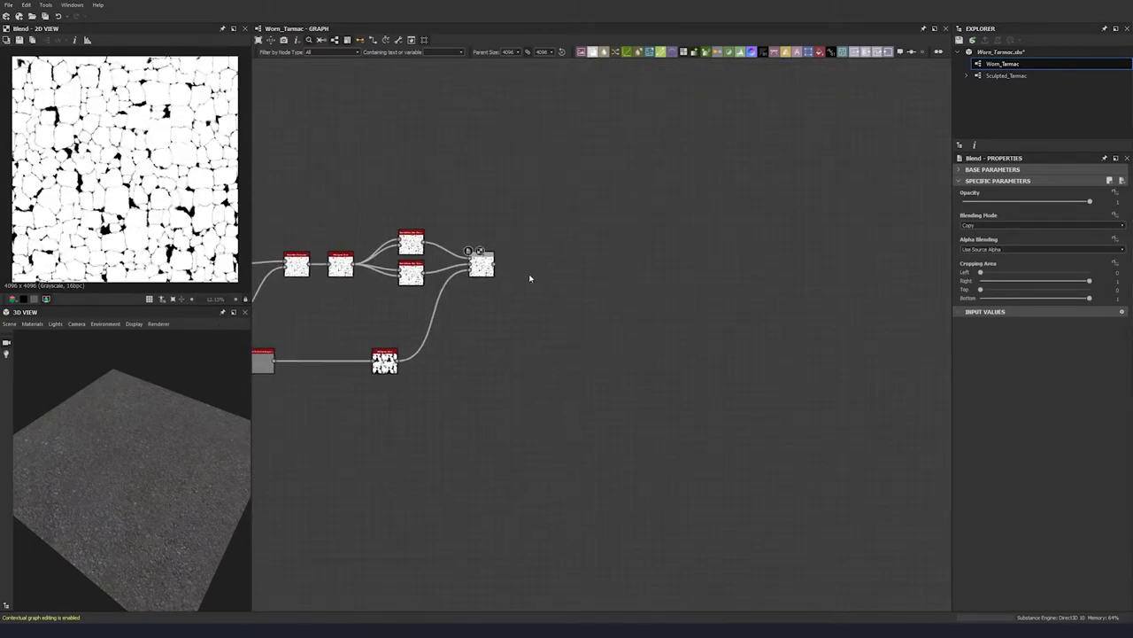
key("space")
type("slop")
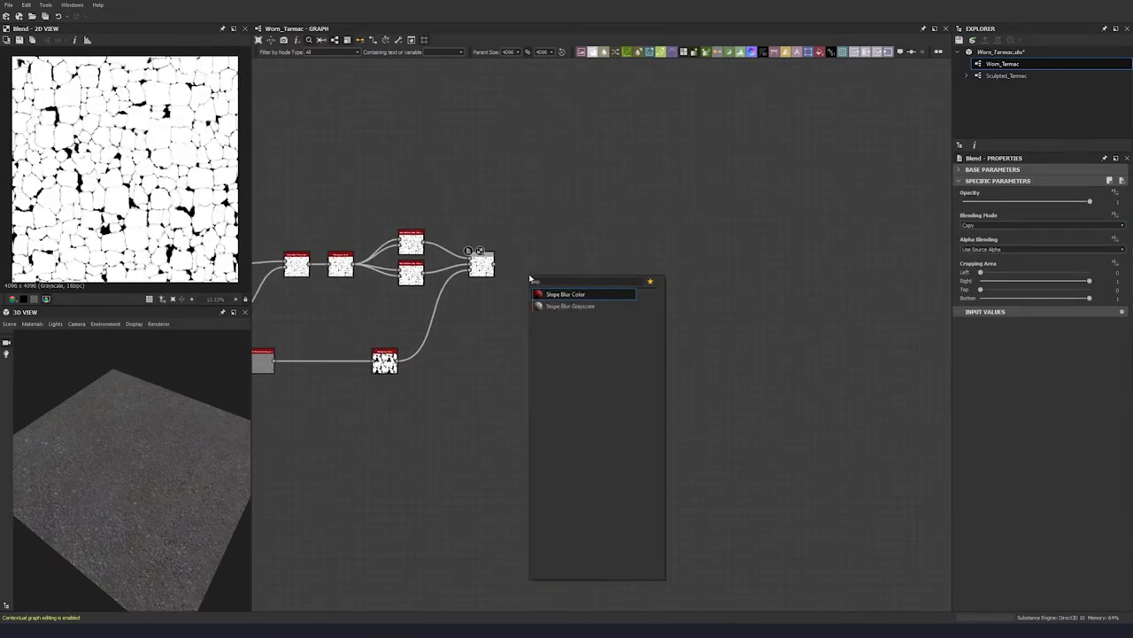
left_click(555, 306)
left_click_drag(494, 264, 553, 273)
Step: Connect the noise node above the crack chain to the new Slope Blur's slope input and route the link above the nodes
scroll(560, 263, "down", 2)
middle_click_drag(383, 235, 501, 233)
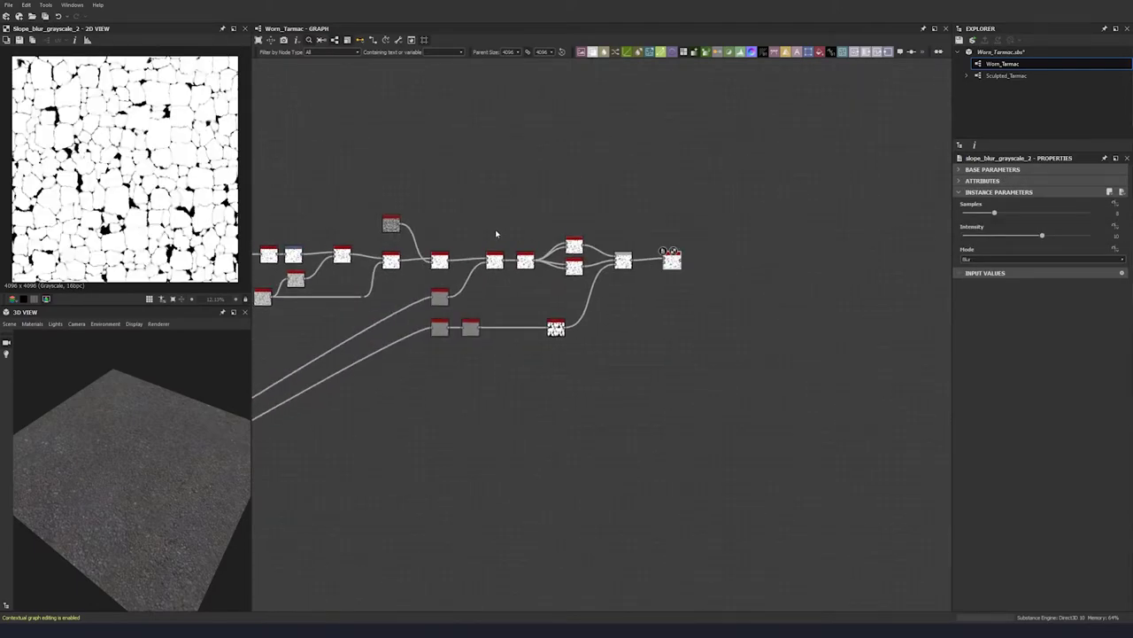
scroll(456, 229, "up", 2)
left_click_drag(372, 223, 463, 222)
middle_click_drag(788, 254, 604, 246)
left_click(569, 272)
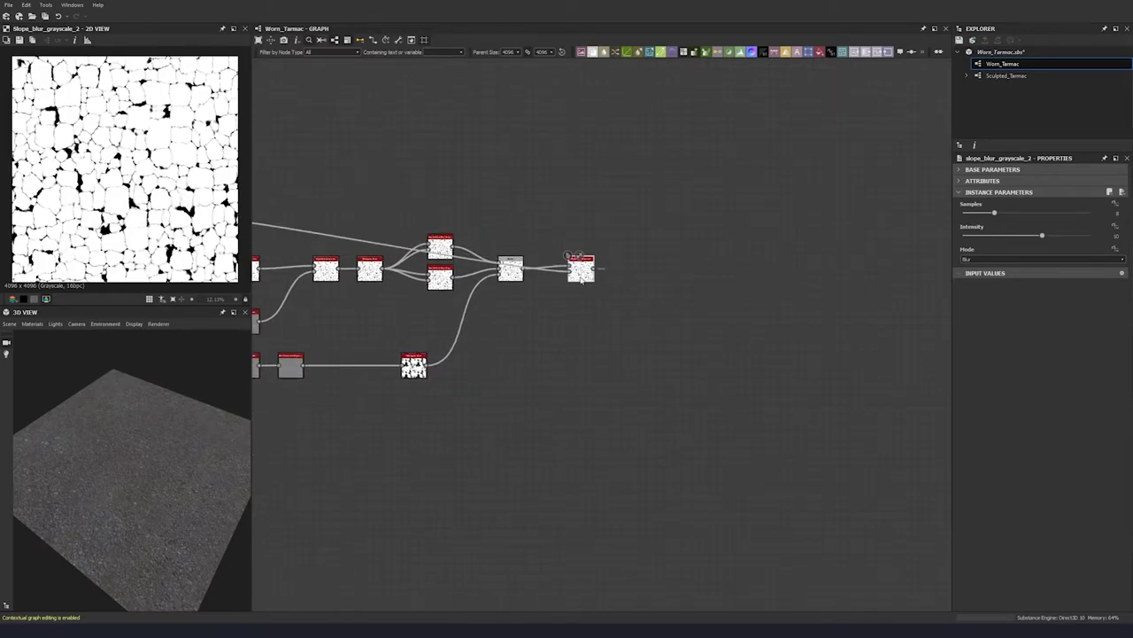
left_click(350, 240, "alt")
left_click_drag(350, 239, 532, 223)
Step: Set the new Slope Blur's Samples to 32 and Intensity to 0.1, and compare its output with the Blend's
double_click(581, 267)
left_click_drag(996, 213, 1095, 213)
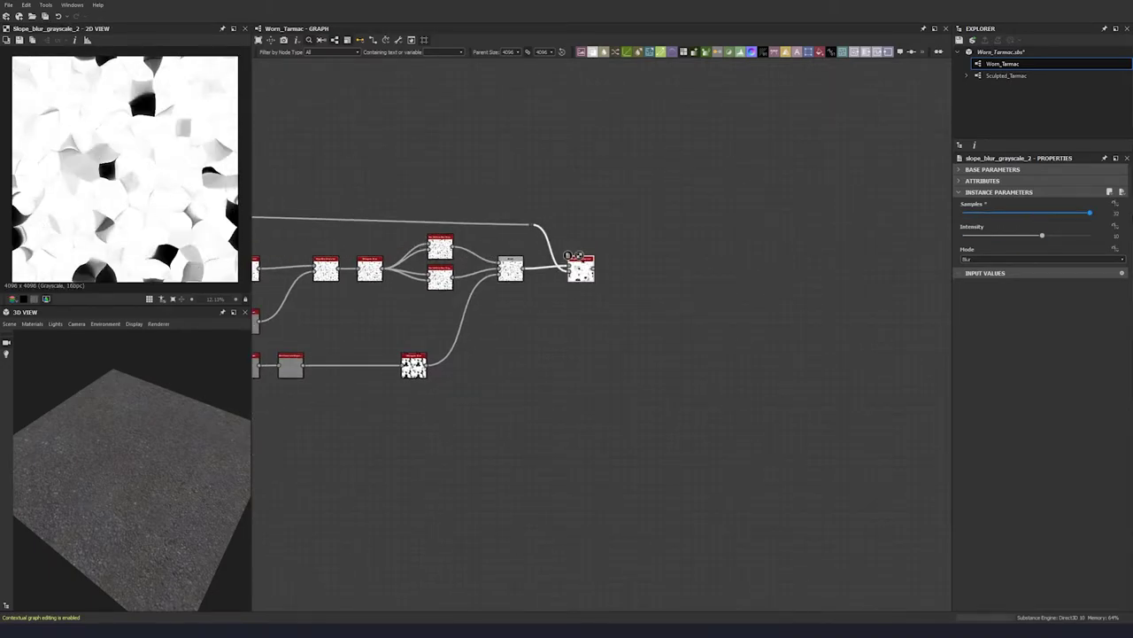
left_click(1123, 238)
type("0.1")
key("Return")
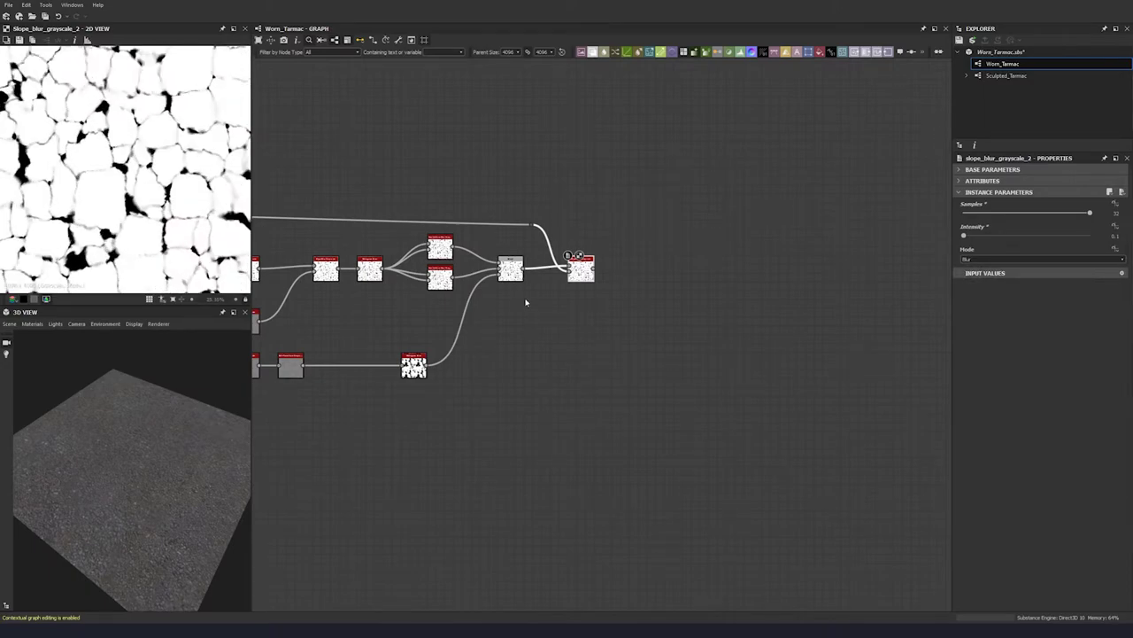
left_click(510, 268)
left_click(580, 273)
left_click(510, 268)
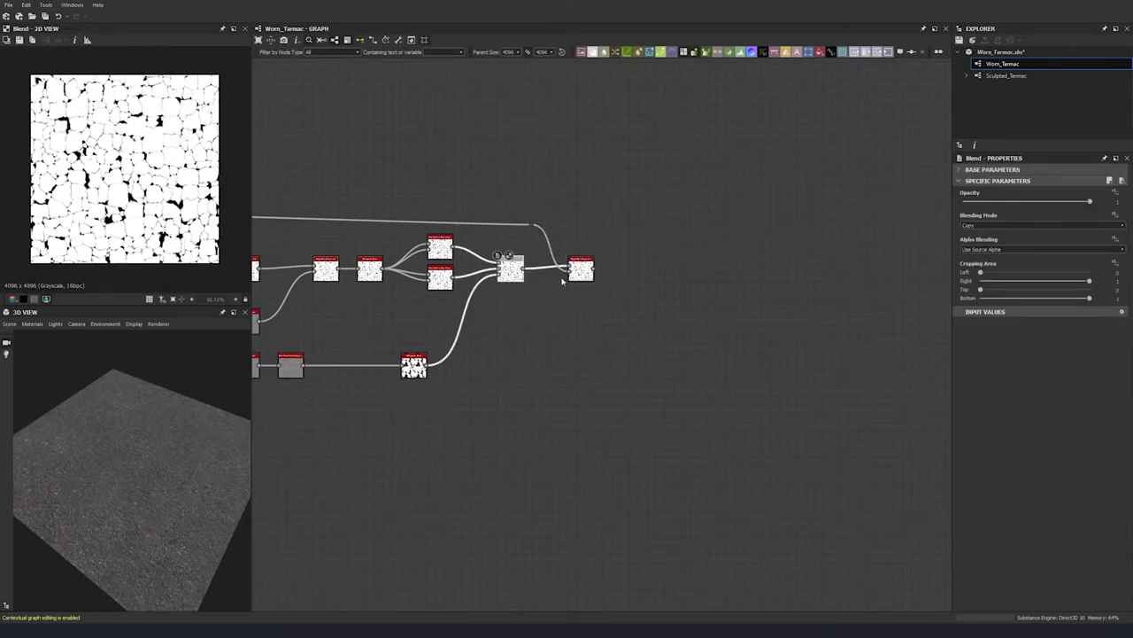
left_click(580, 270)
Step: Add a Histogram Scan after the Slope Blur and align it with the chain
middle_click_drag(591, 275, 462, 278)
left_click_drag(405, 227, 404, 223)
key("space")
type("hist")
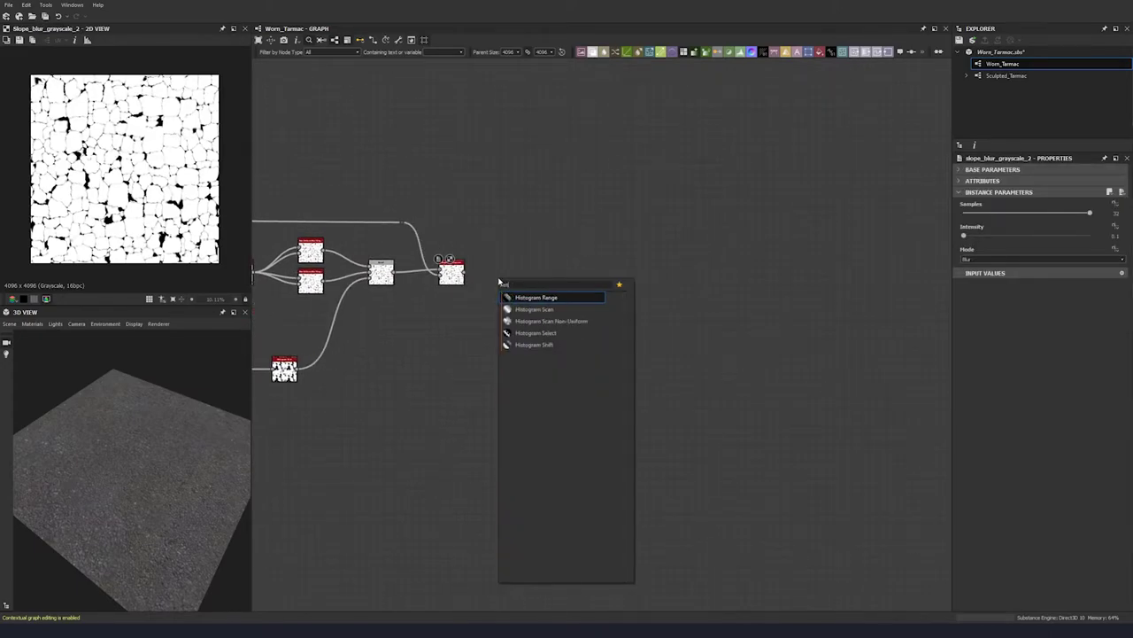
key("Down")
key("Return")
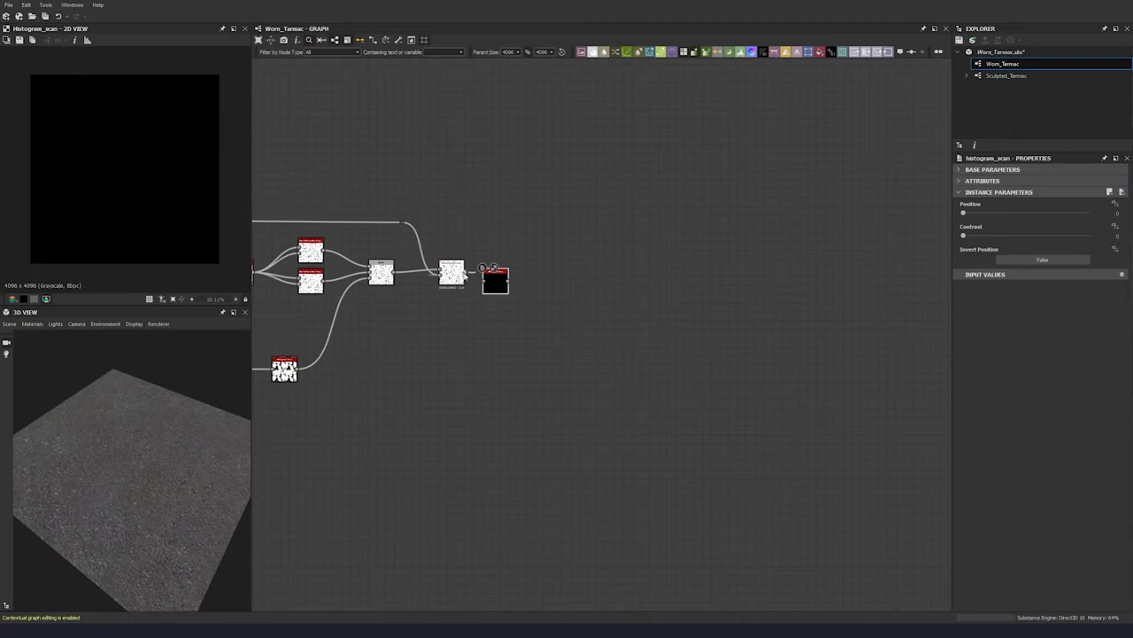
left_click_drag(497, 284, 497, 277)
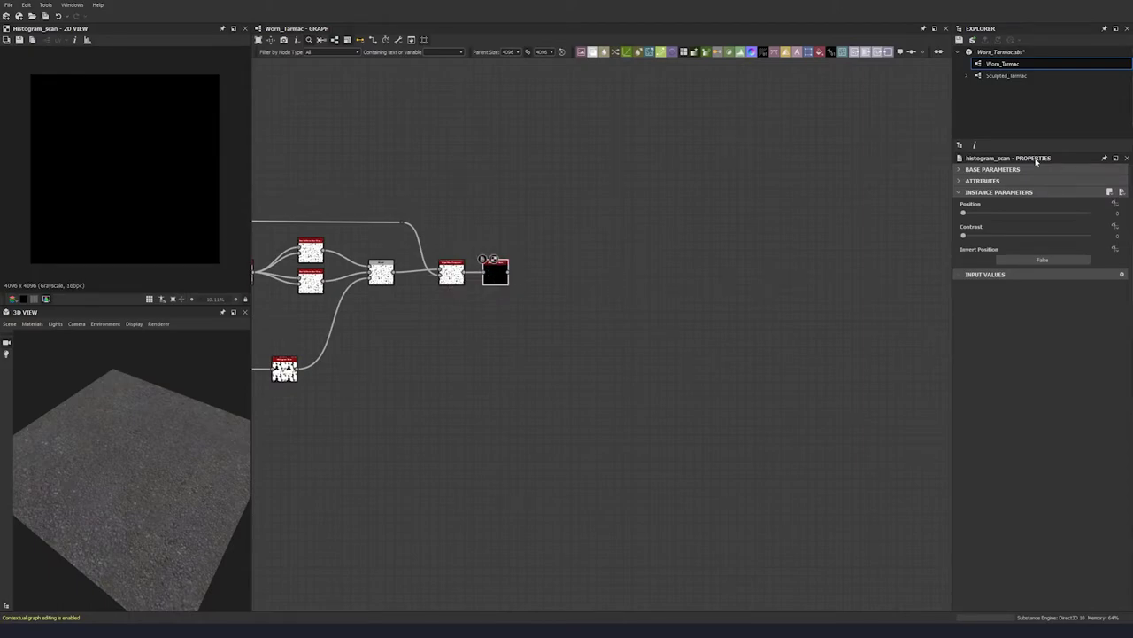
Step: Set the last Histogram Scan's Position to 0.52
left_click(1060, 217)
type("0.5")
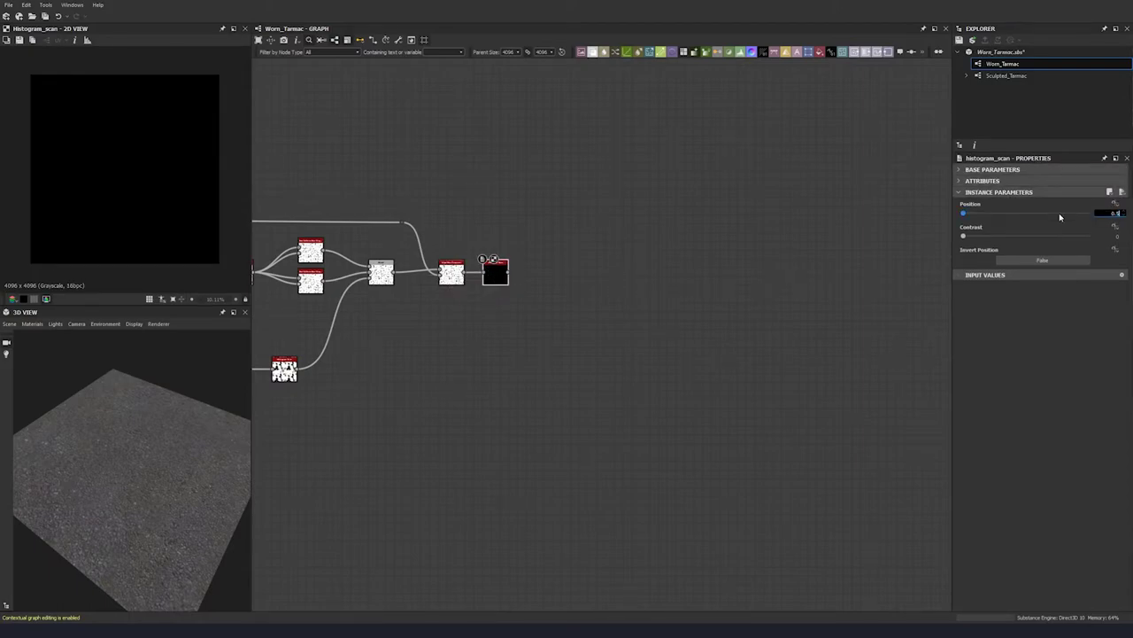
type("2")
key("Return")
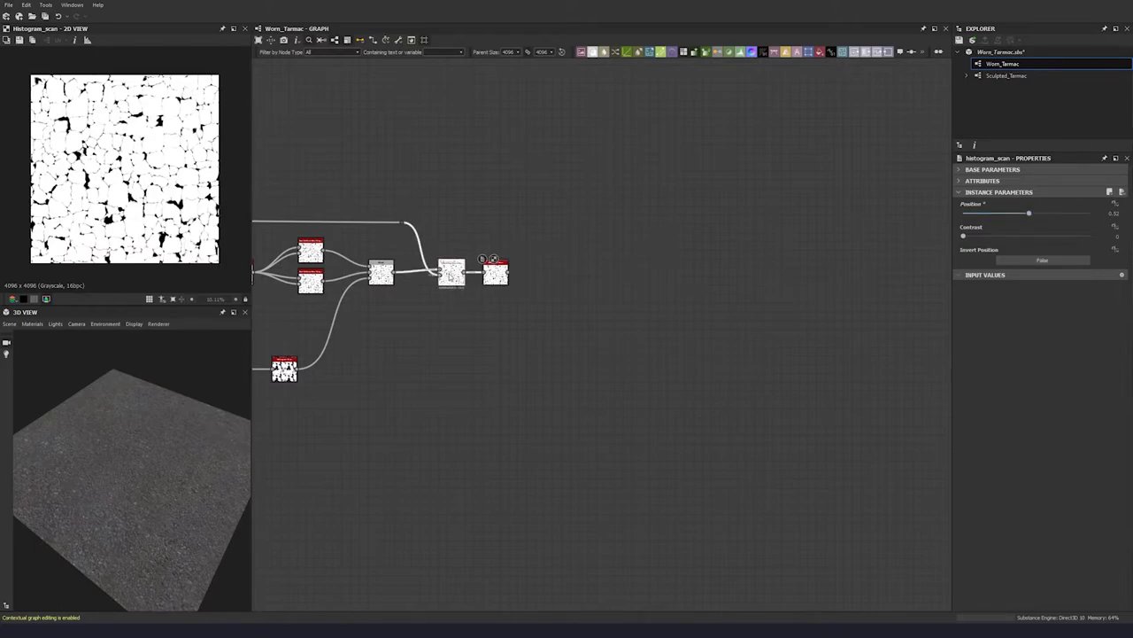
Step: Compare the crack edges up close between the Slope Blur's output and the Histogram Scan's output
left_click(451, 271)
double_click(496, 273)
middle_click_drag(496, 273, 413, 266)
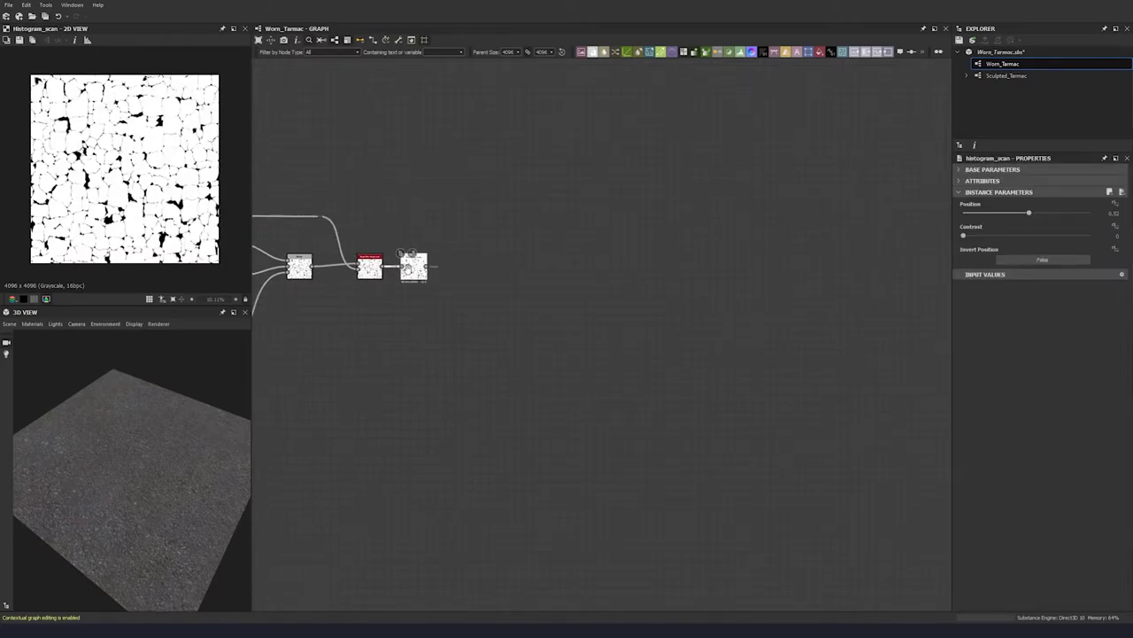
scroll(191, 177, "up", 3)
scroll(191, 176, "up", 3)
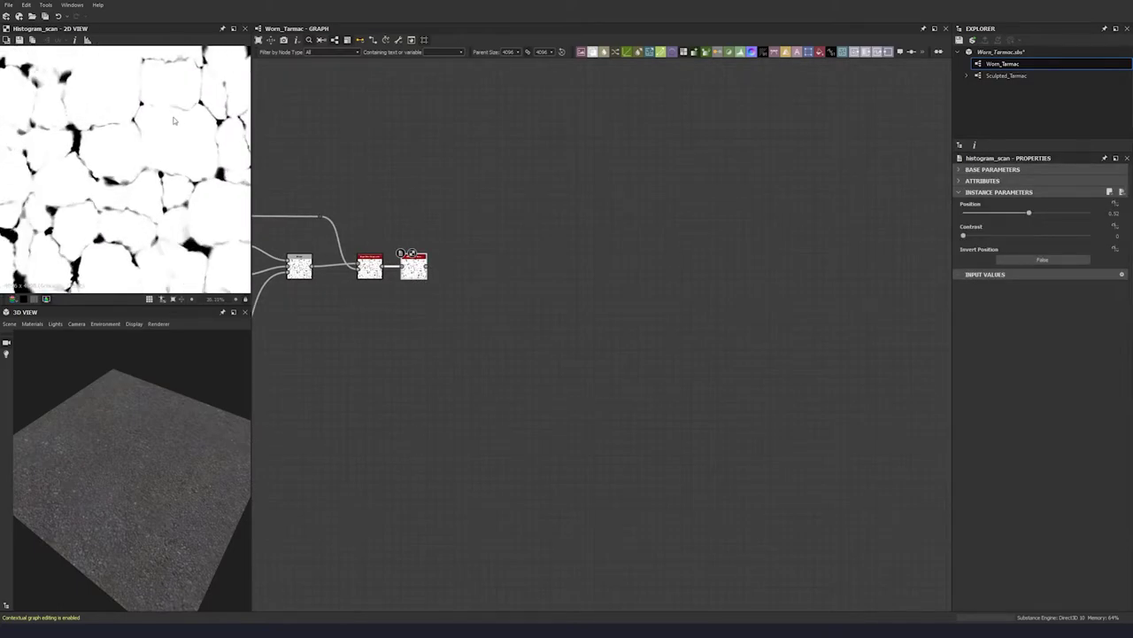
double_click(369, 265)
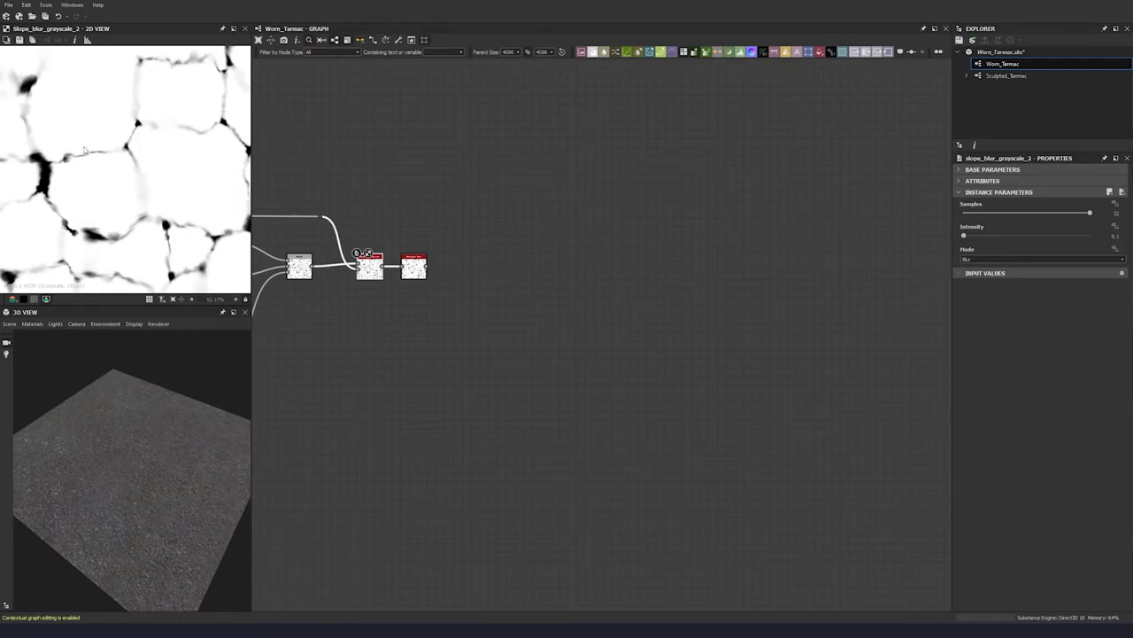
middle_click_drag(162, 145, 157, 178)
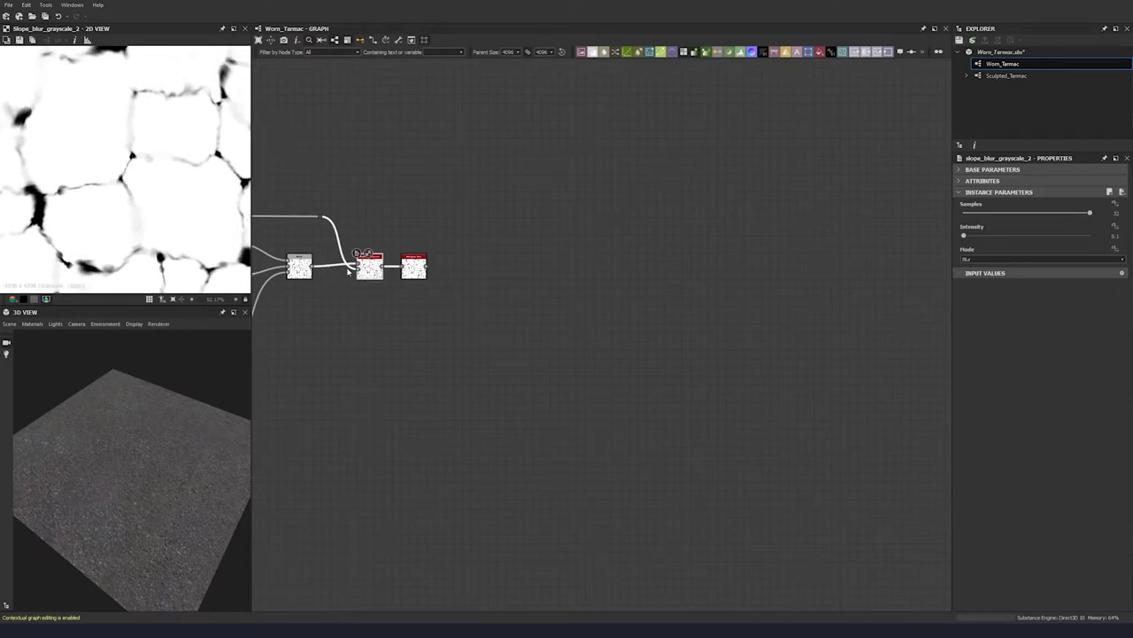
left_click(413, 265)
double_click(413, 266)
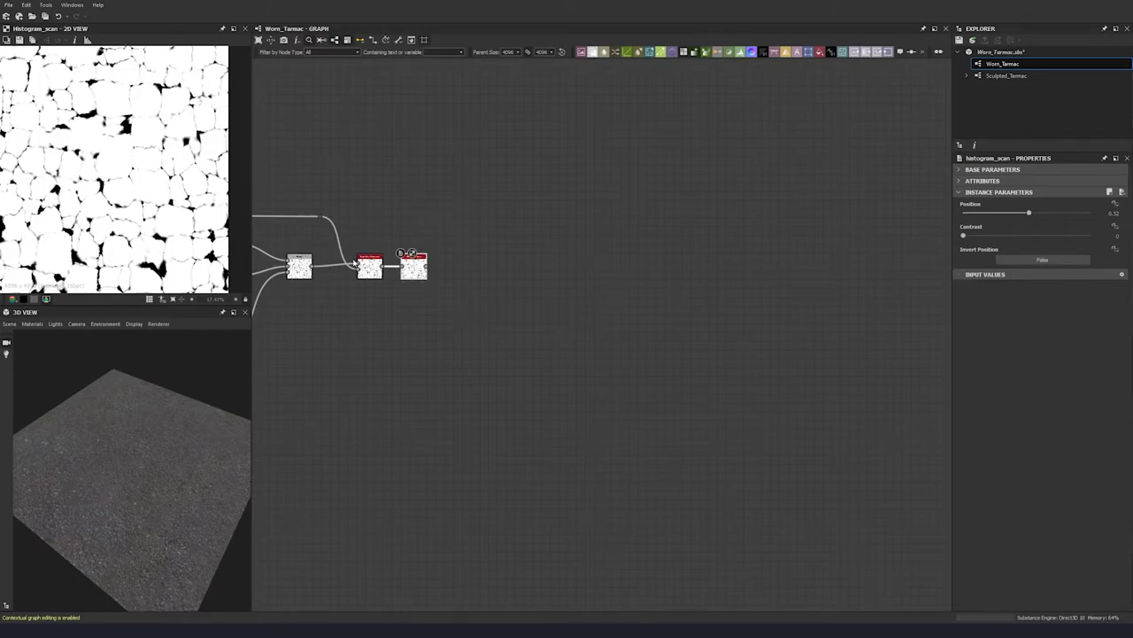
Step: Add a Multi Directional Warp Grayscale node after the last Histogram Scan
scroll(483, 244, "down", 3)
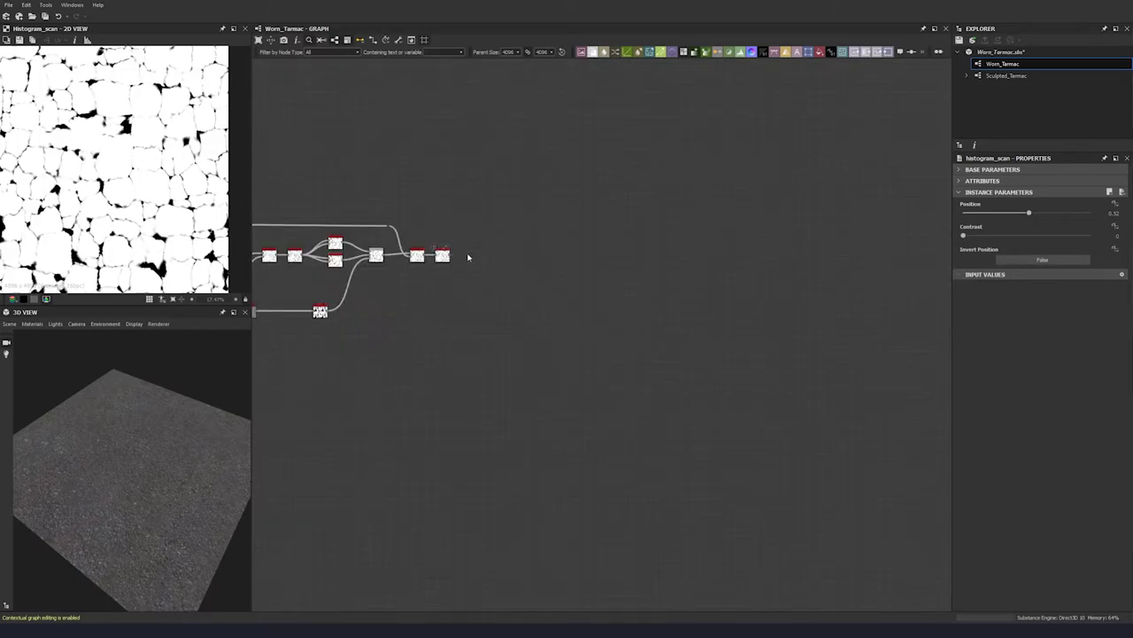
scroll(469, 256, "up", 1)
key("space")
type("mul")
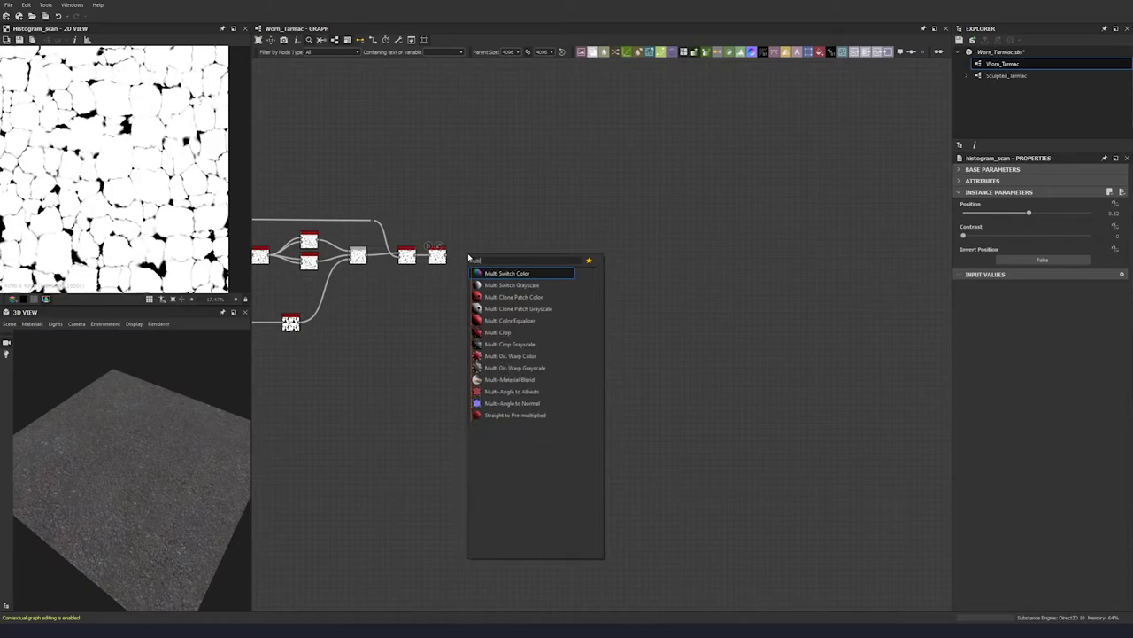
key("Down")
key("Down")
key("Down")
key("Down")
key("Down")
key("Down")
key("Down")
key("Down")
key("Return")
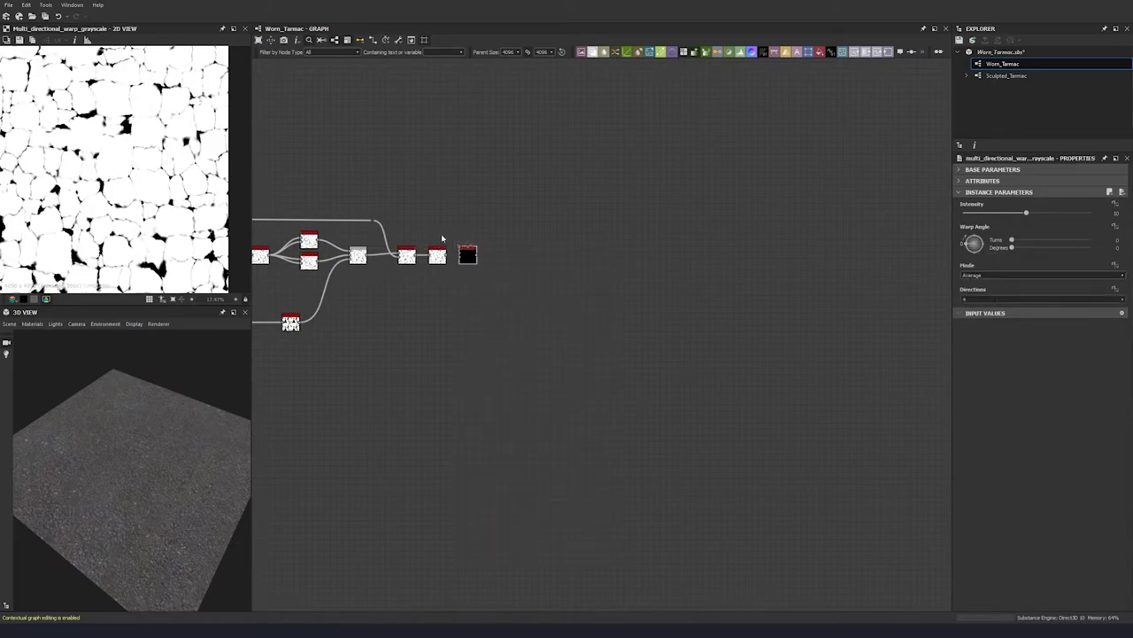
Step: Connect the Base Material's height to the Multi Directional Warp's intensity input
scroll(380, 345, "down", 3)
middle_click_drag(385, 348, 597, 221)
middle_click_drag(395, 233, 591, 166)
middle_click_drag(905, 87, 623, 229)
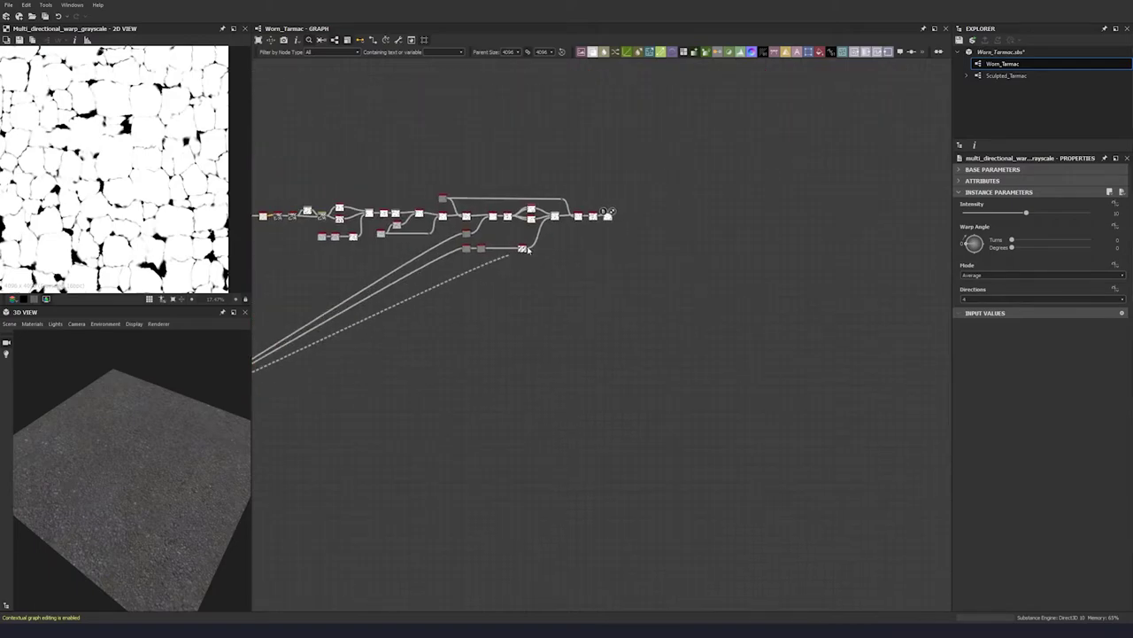
scroll(622, 228, "up", 4)
left_click_drag(623, 229, 629, 233)
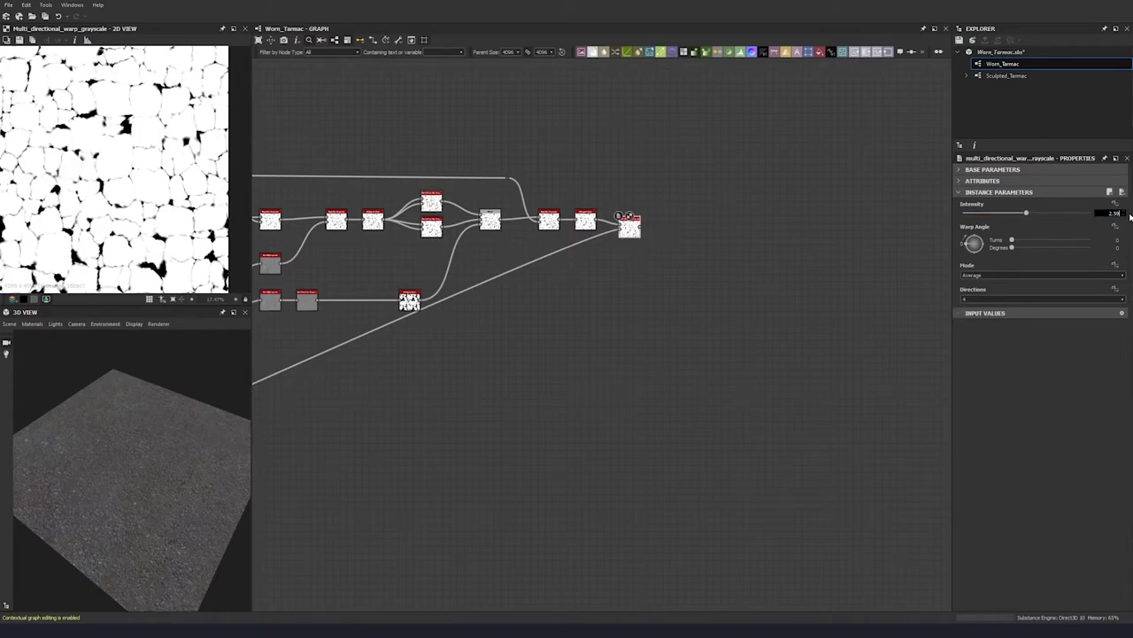
Step: Set the Multi Directional Warp's Intensity to 2.59, Warp Angle to -120 degrees and Mode to Chain
left_click(1114, 247)
key("Return")
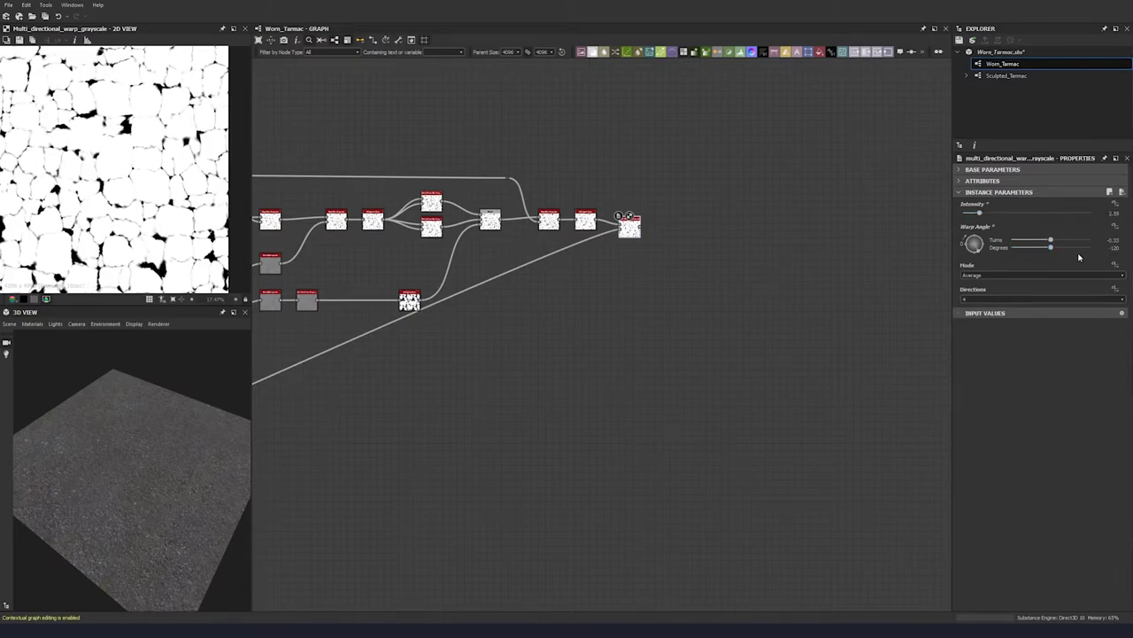
left_click(1029, 276)
left_click(987, 302)
Step: Compare the crack shapes before and after the Multi Directional Warp, up close and across the whole texture
left_click(586, 222)
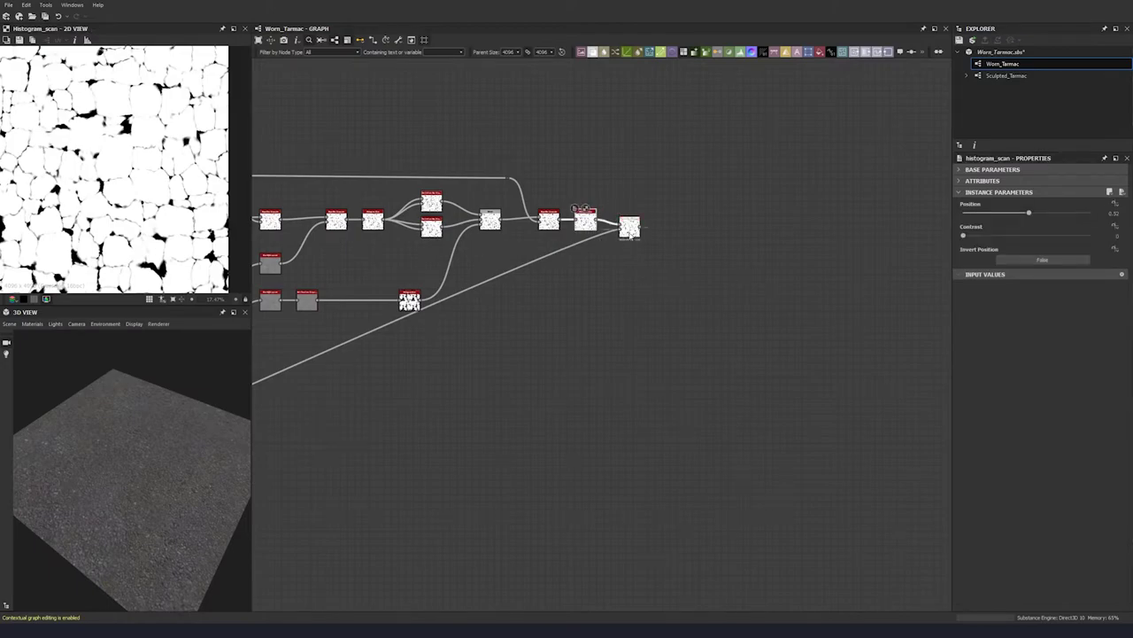
left_click(629, 226)
scroll(127, 224, "up", 5)
scroll(127, 224, "up", 3)
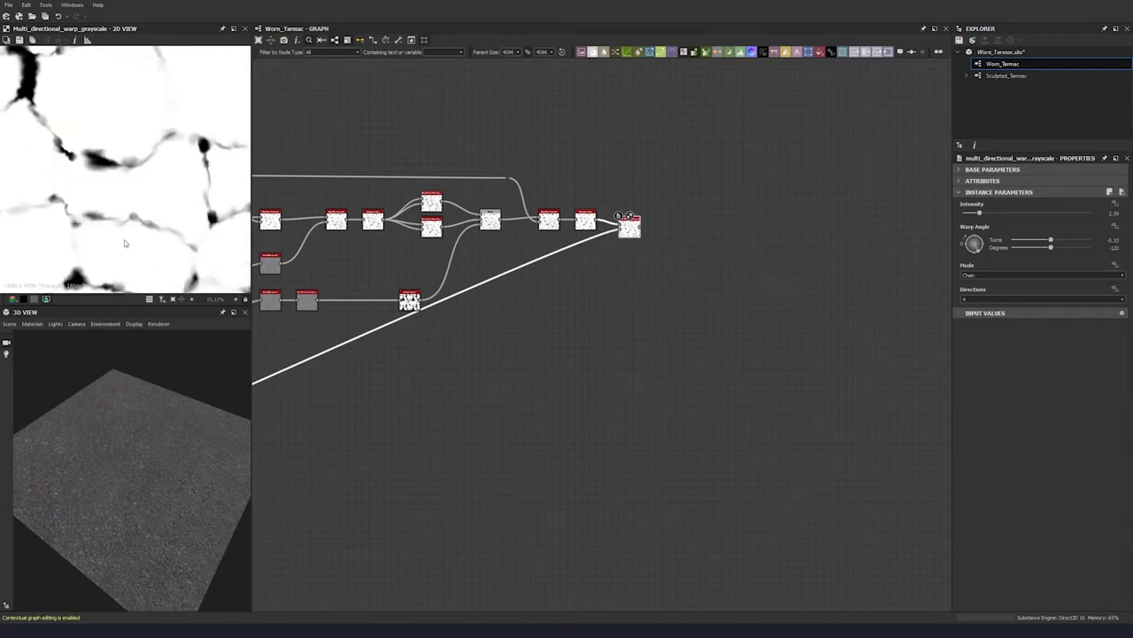
left_click(586, 222)
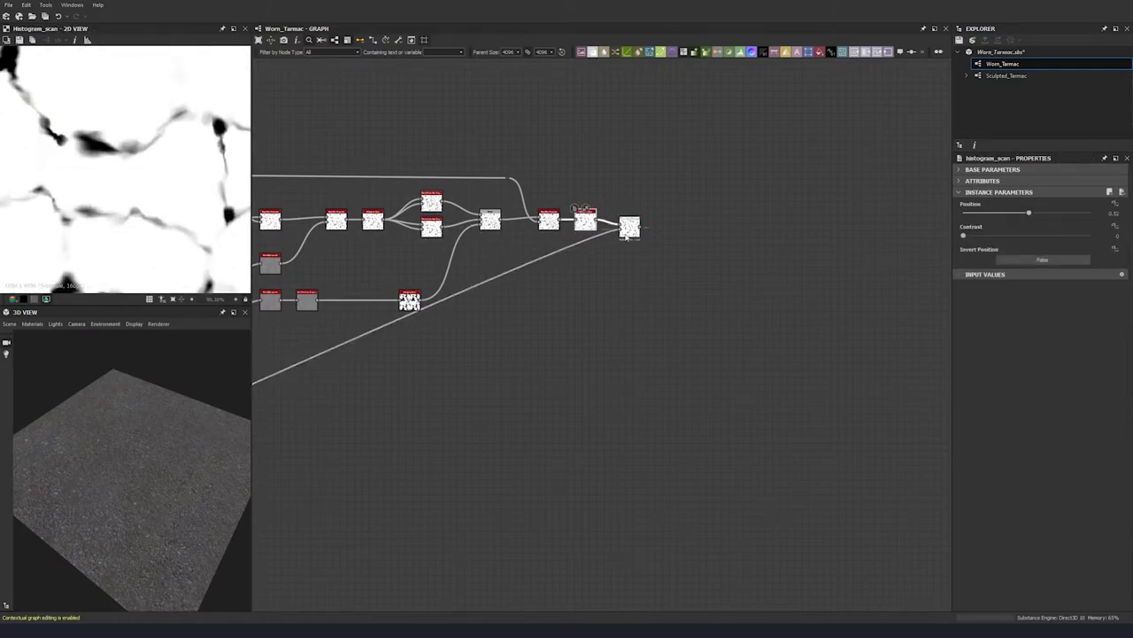
left_click(629, 227)
scroll(143, 165, "down", 6)
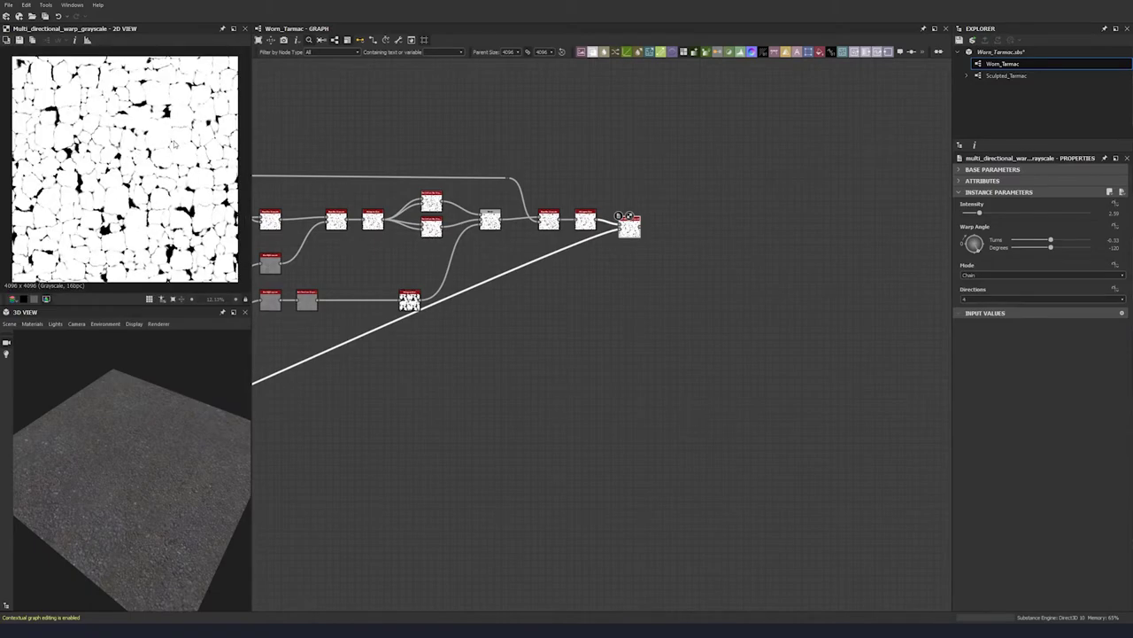
Step: Add a Slope Blur Grayscale node after the Multi Directional Warp
left_click(658, 229)
key("space")
type("slop")
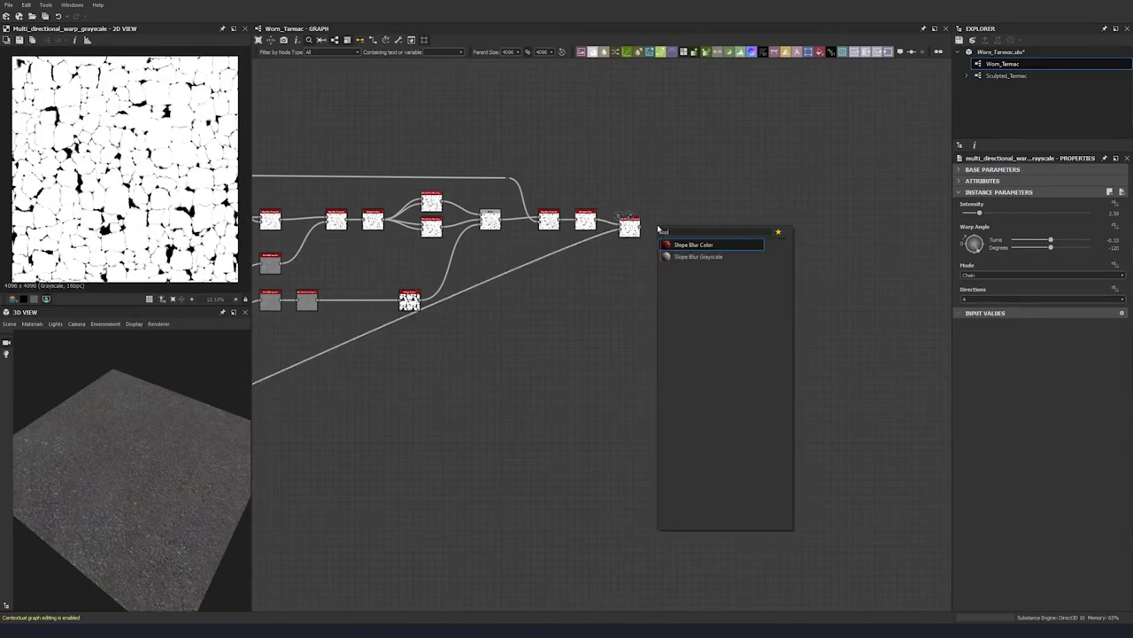
key("Escape")
Step: Duplicate the Blur HQ Grayscale node feeding the Safe Transform, place the copy below it and set its Intensity to 0.2
middle_click_drag(393, 311, 590, 284)
scroll(532, 282, "up", 4)
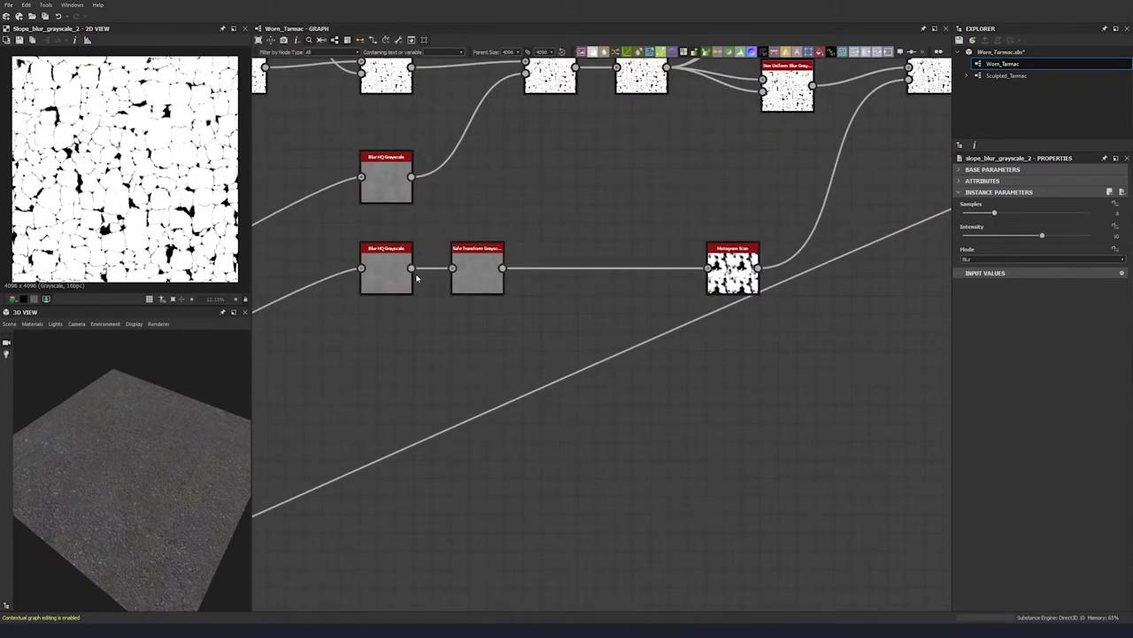
left_click(381, 277)
key("ctrl+d")
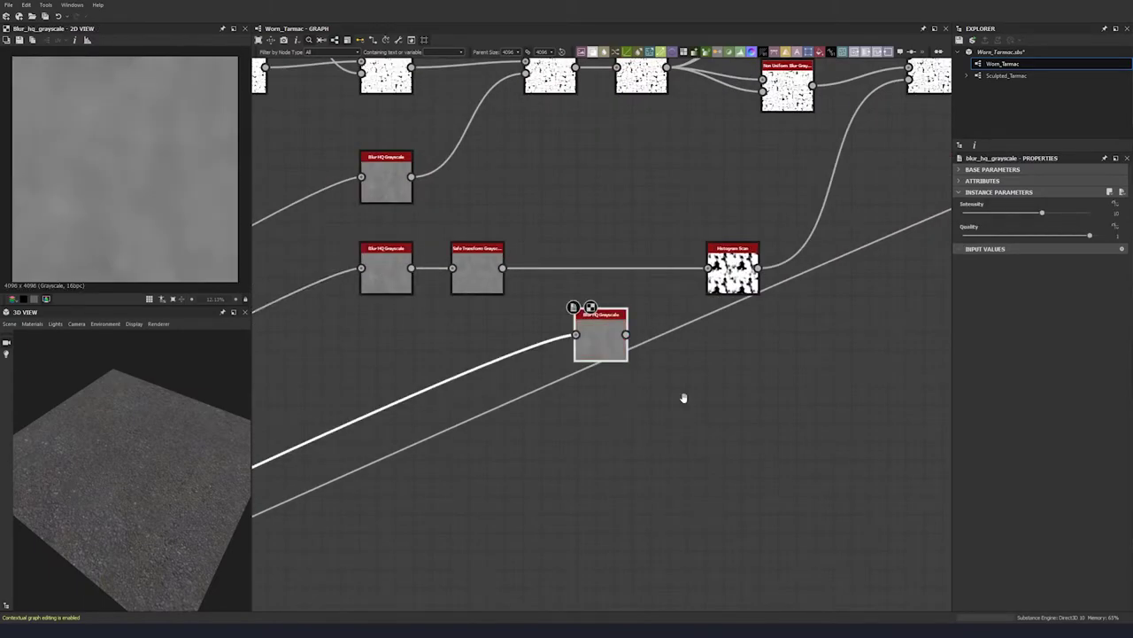
scroll(683, 400, "down", 3)
middle_click_drag(683, 399, 533, 340)
left_click_drag(487, 307, 369, 333)
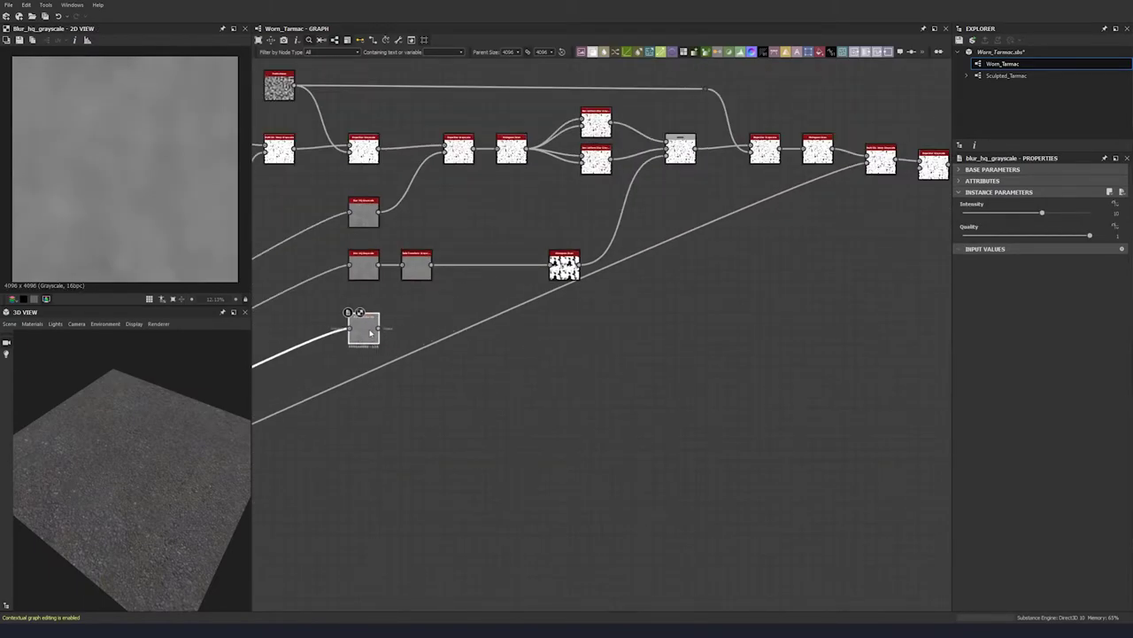
double_click(1116, 213)
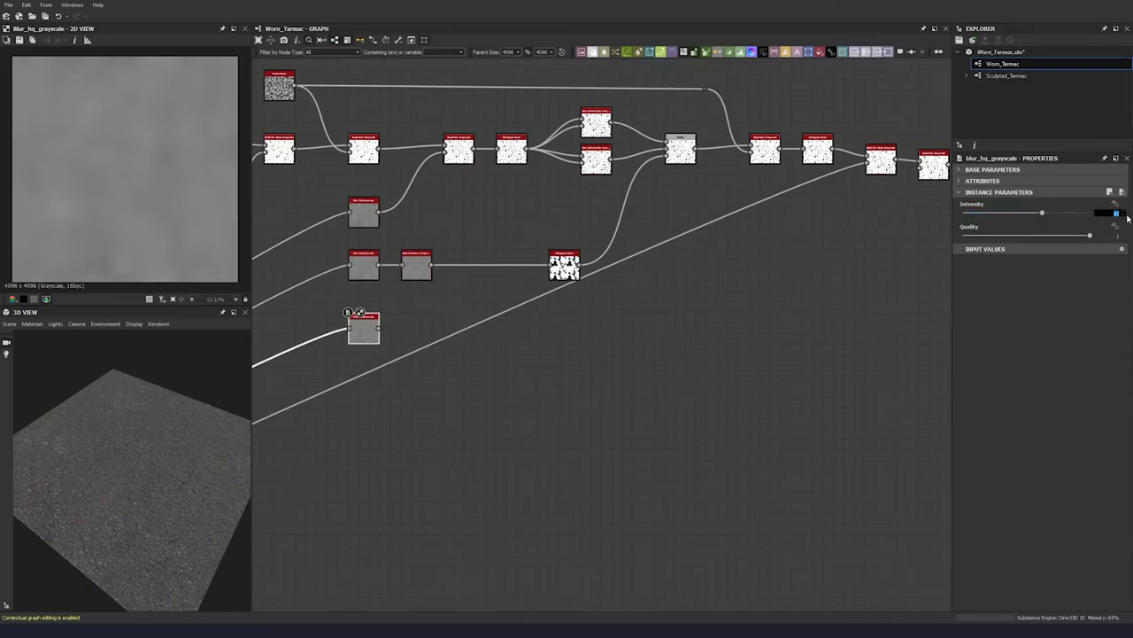
type("0.2")
key("Return")
Step: Connect the new blur to the last Slope Blur Grayscale's slope input, and set Samples to 32, Intensity to 0.4 and Mode to Min
left_click_drag(379, 330, 734, 200)
left_click(730, 193)
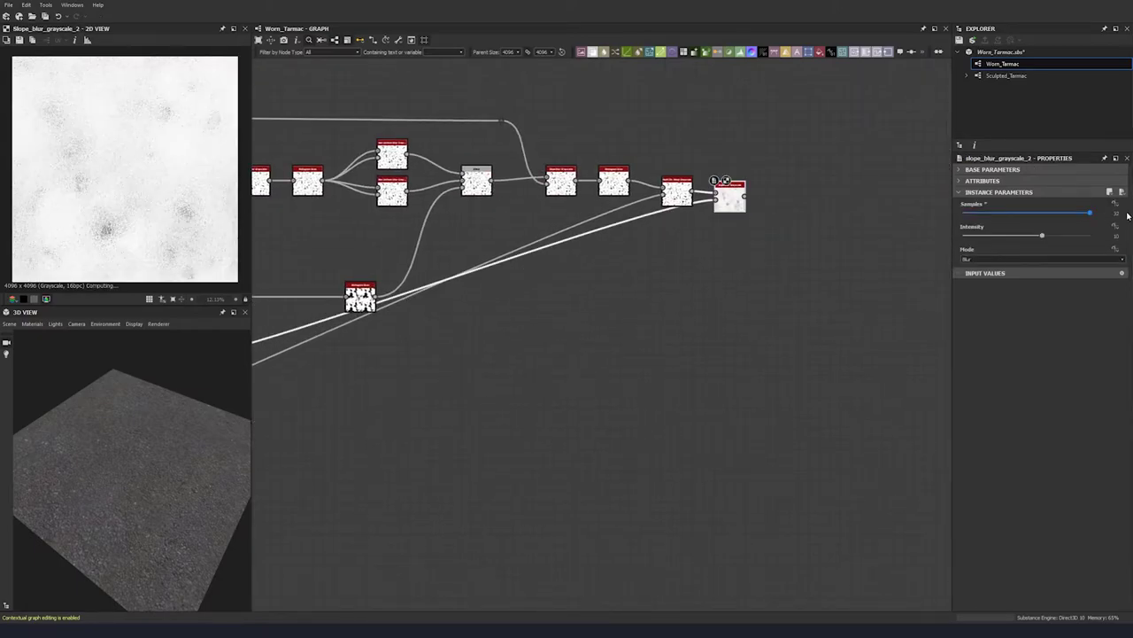
left_click(1117, 235)
type("0.4")
key("Return")
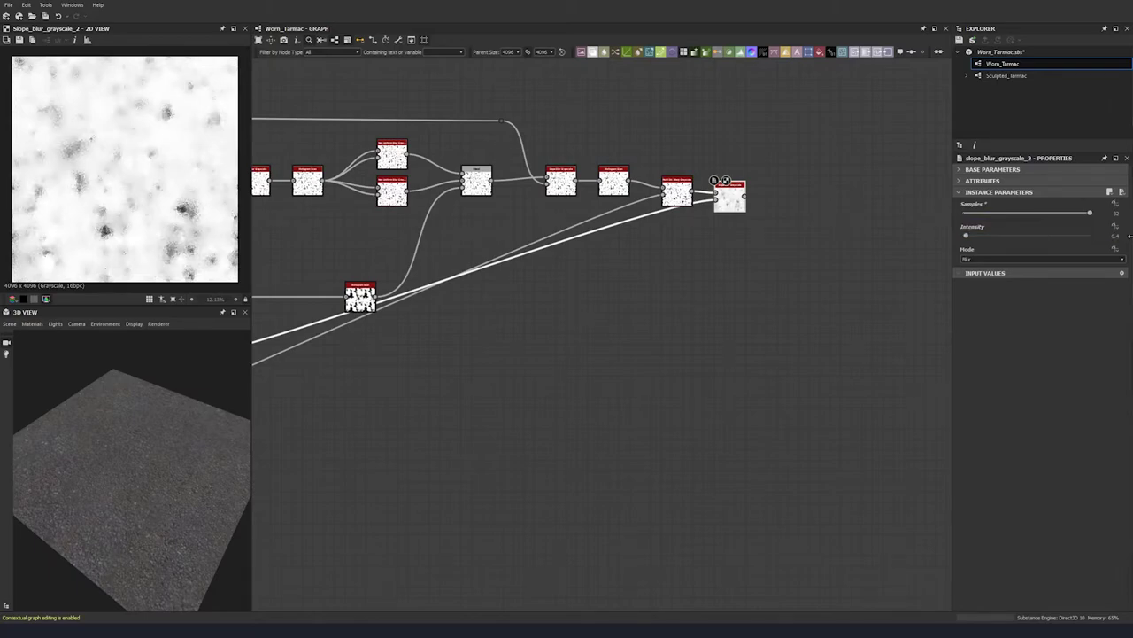
left_click(996, 259)
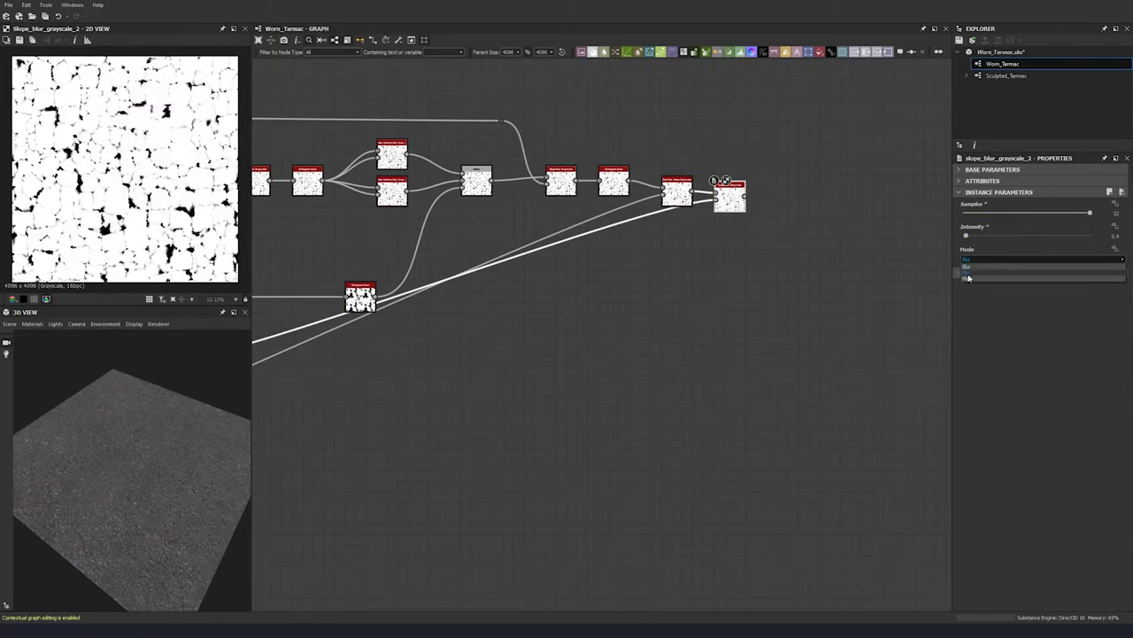
left_click(969, 278)
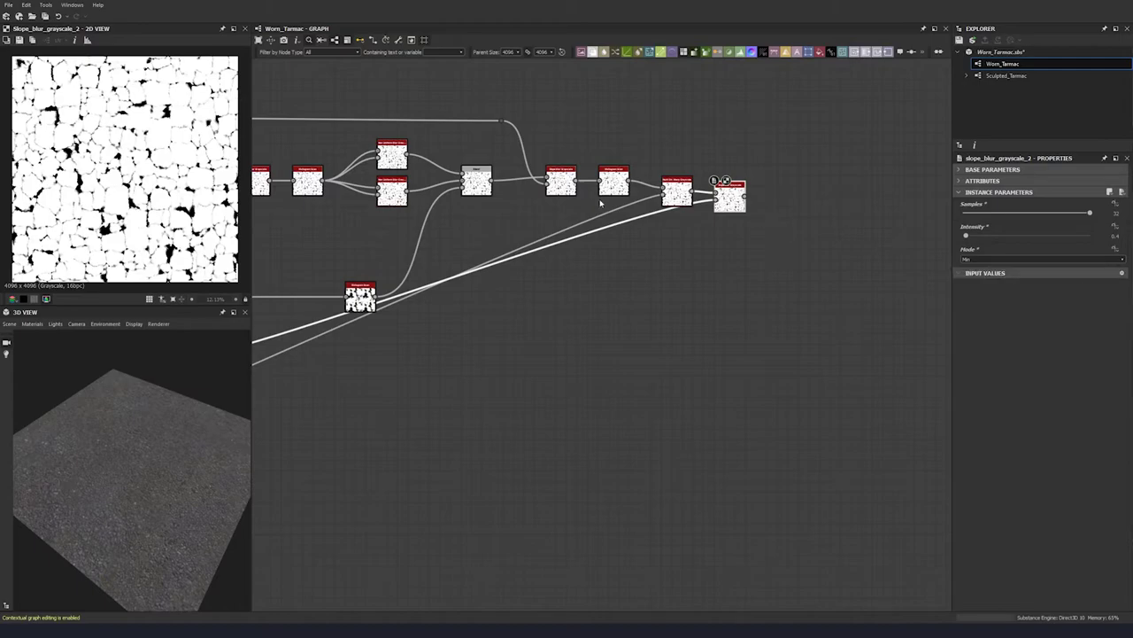
Step: Inspect the slope-blurred crack edges up close and move the last Slope Blur Grayscale node farther from the Multi Directional Warp
scroll(142, 186, "up", 6)
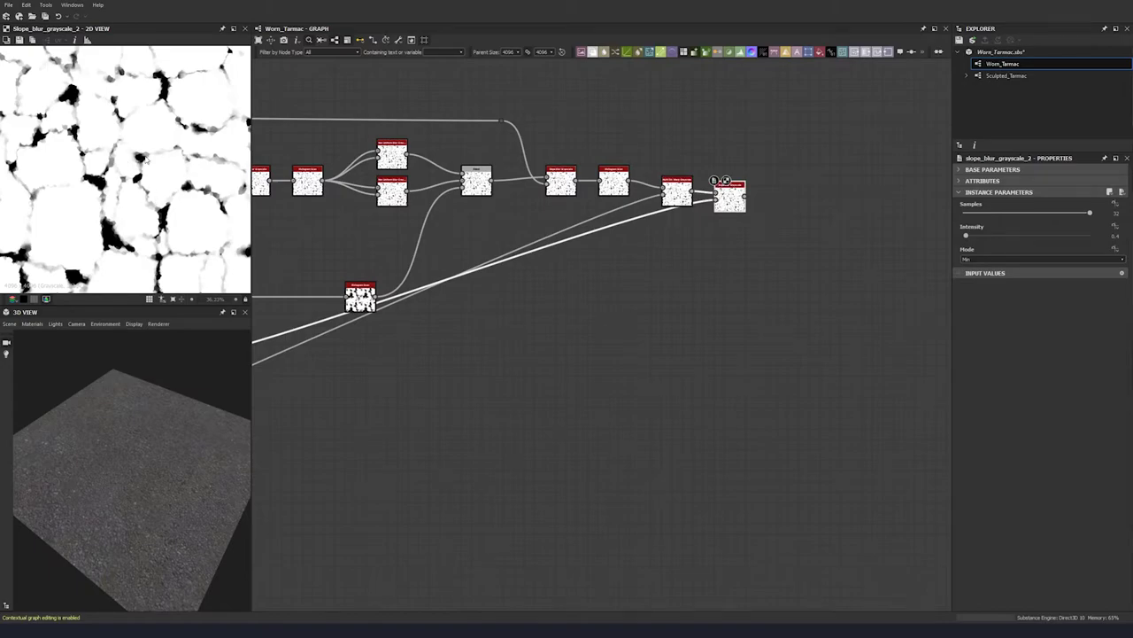
scroll(587, 257, "down", 4)
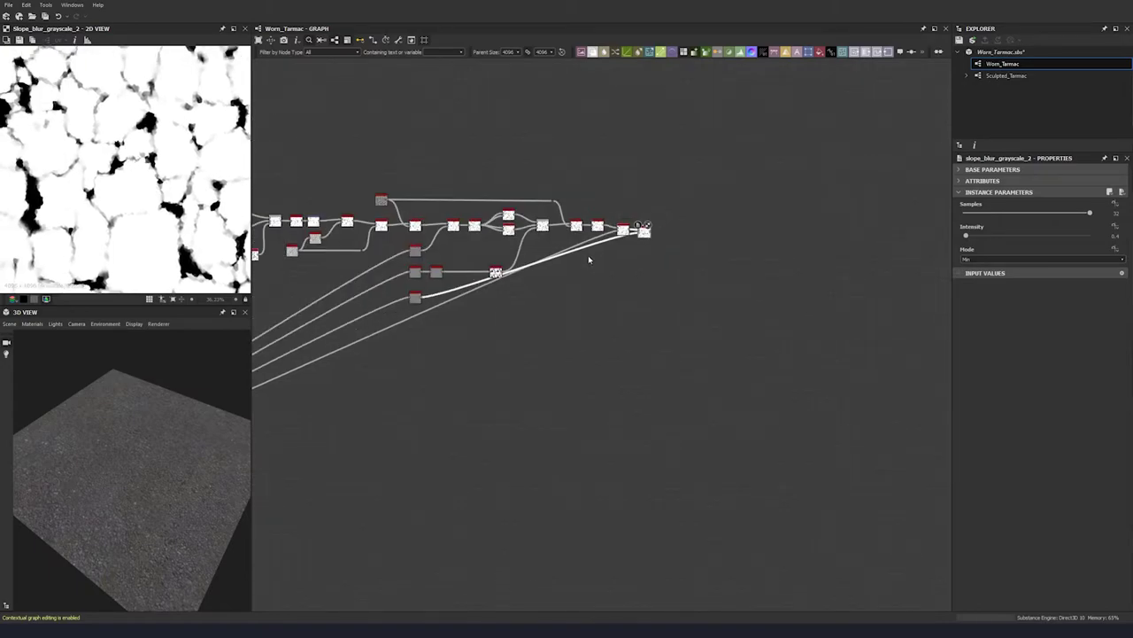
middle_click_drag(670, 250, 617, 255)
left_click_drag(594, 238, 611, 237)
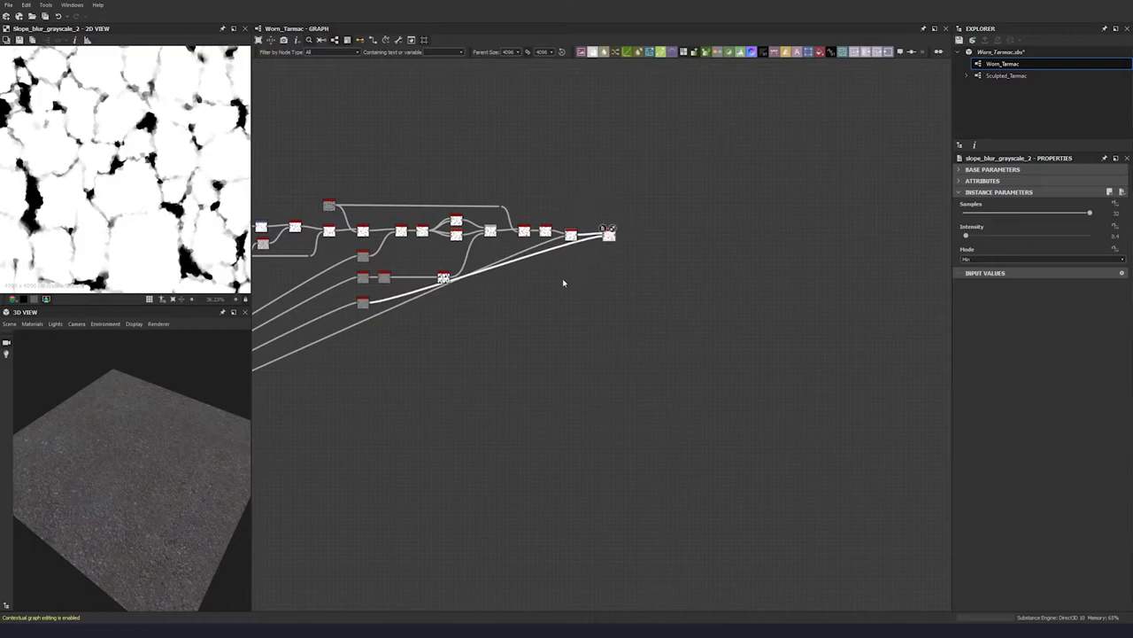
left_click(565, 283)
Step: Add a Levels node after the last Slope Blur Grayscale and shift its input midtone slightly toward black to lighten the crack edges
middle_click_drag(634, 231, 721, 192)
key("space")
type("leve")
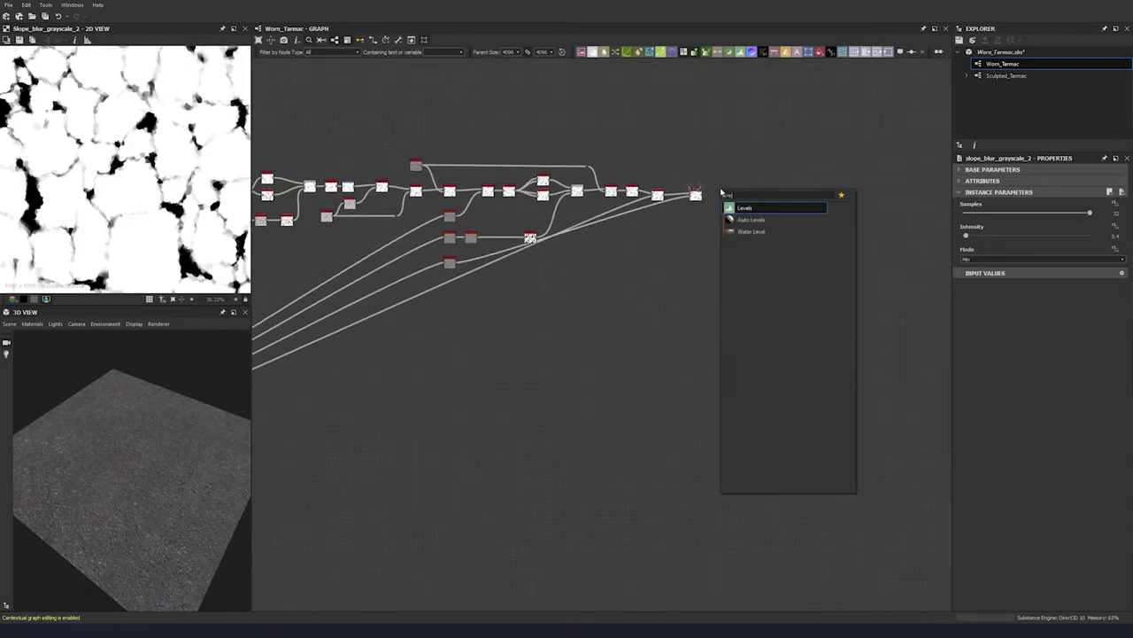
left_click(748, 208)
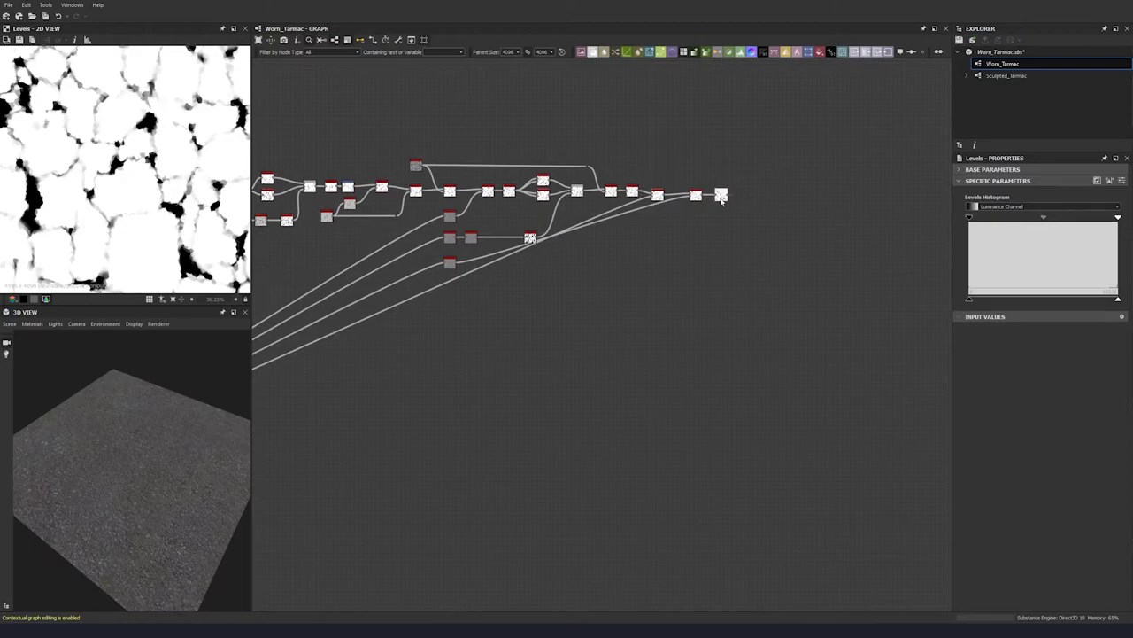
left_click_drag(1044, 218, 1025, 220)
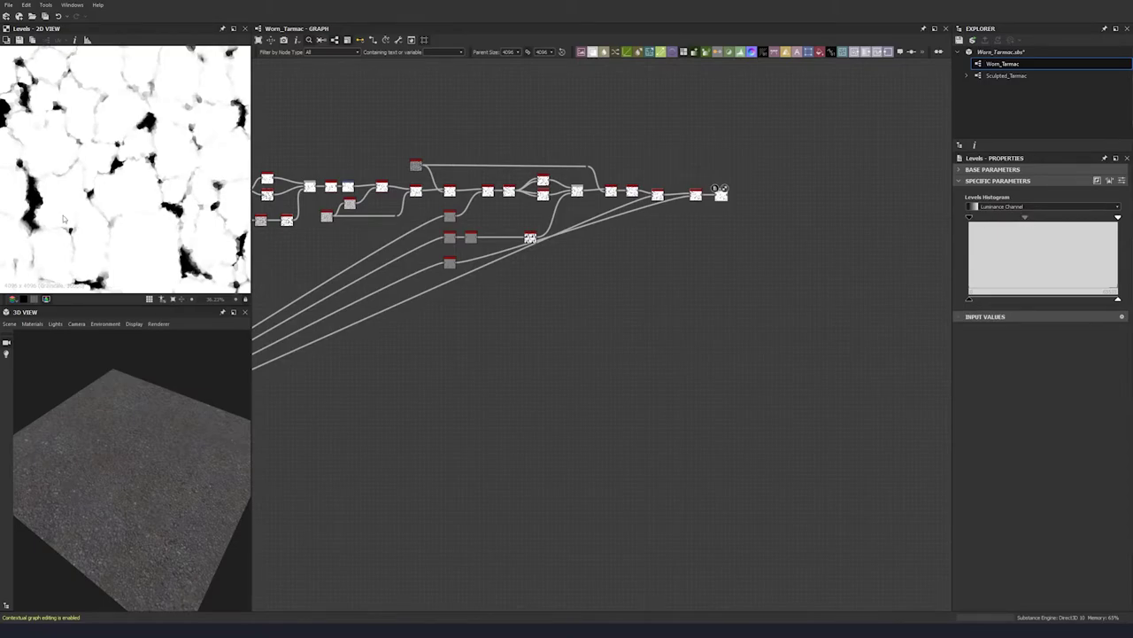
scroll(62, 218, "down", 1)
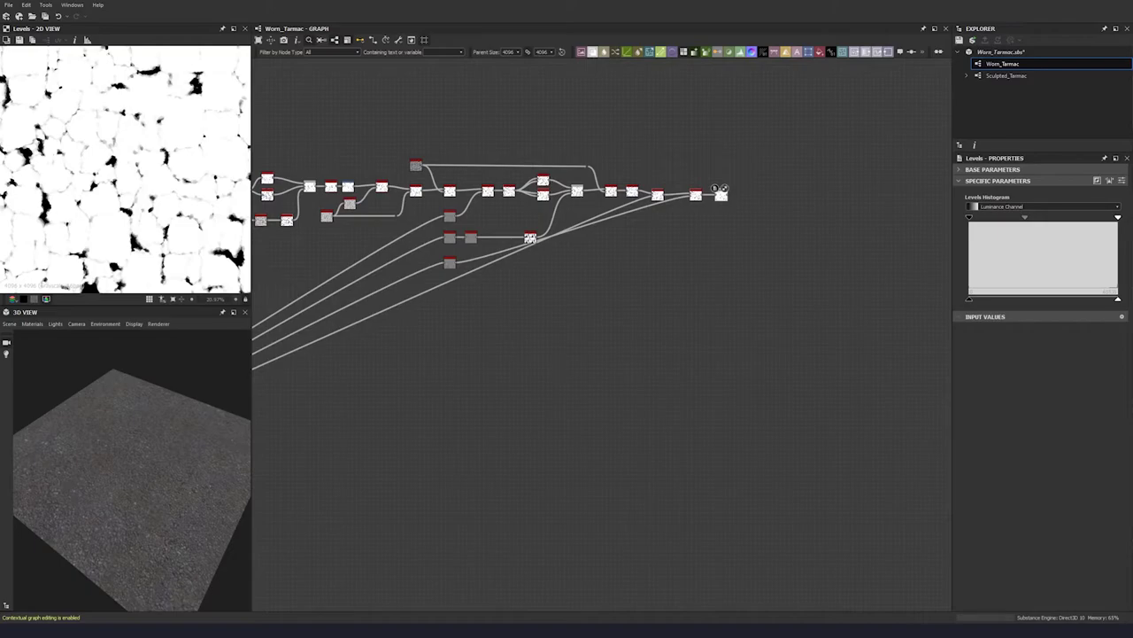
scroll(504, 251, "up", 3)
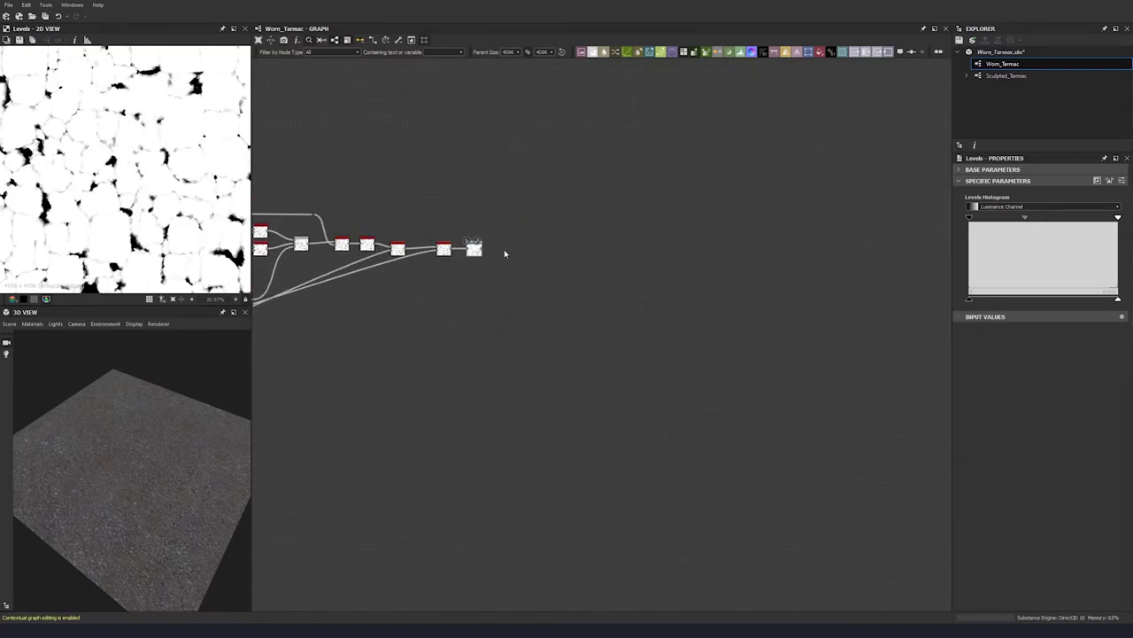
Step: Add a Histogram Scan node after the Levels, with Position 0.01 and Contrast 1
key("space")
type("hist")
left_click(533, 259)
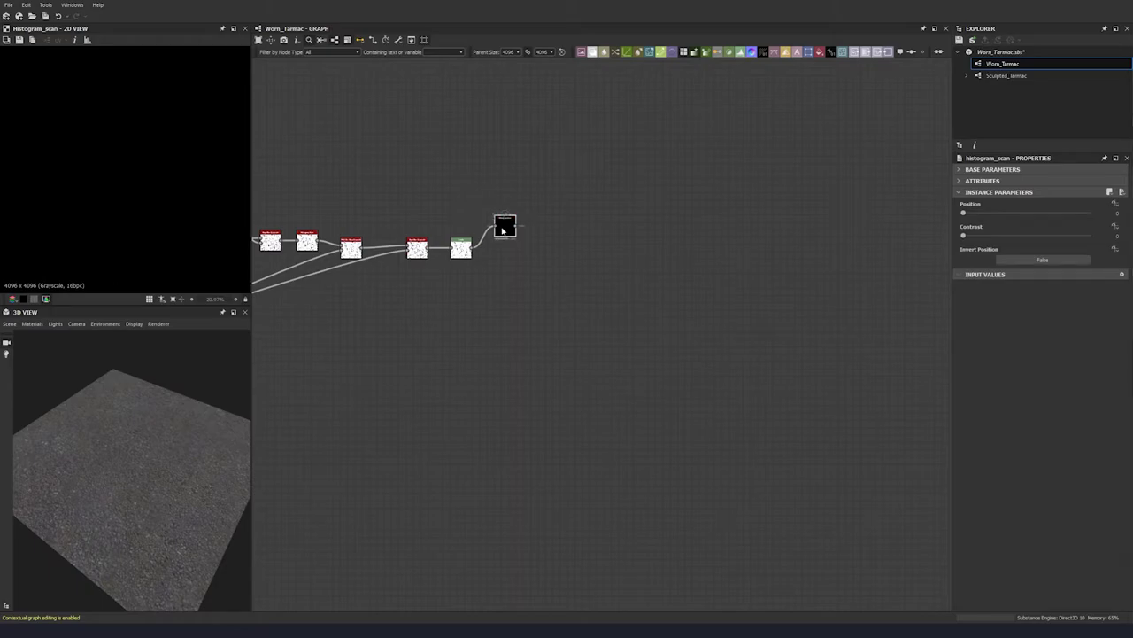
left_click(991, 216)
type("0.61")
key("Return")
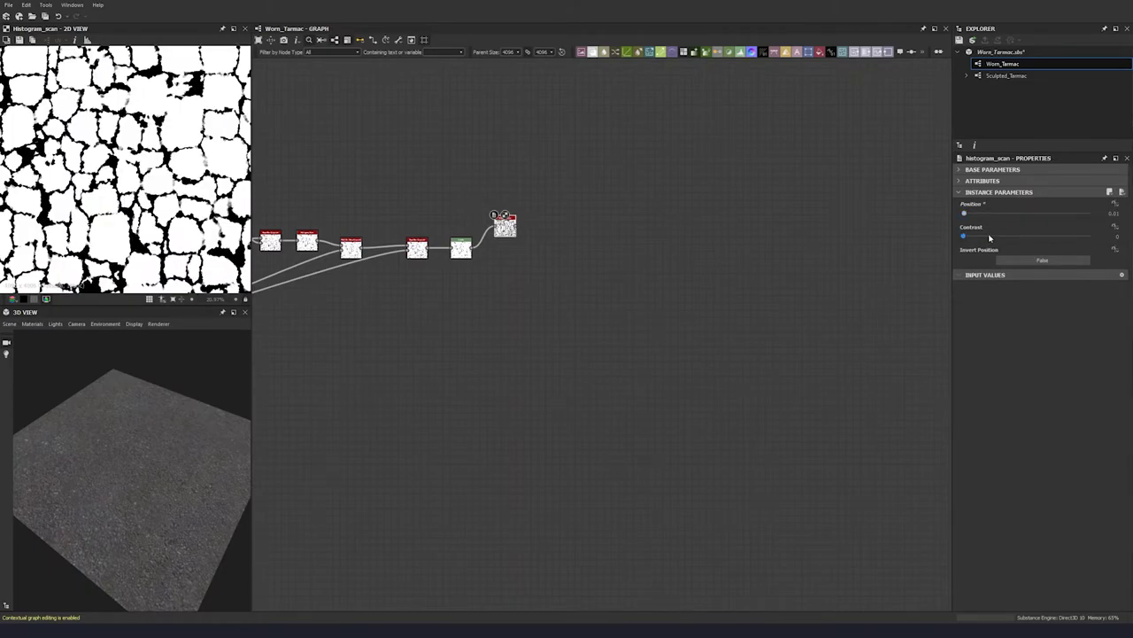
left_click_drag(973, 237, 1090, 235)
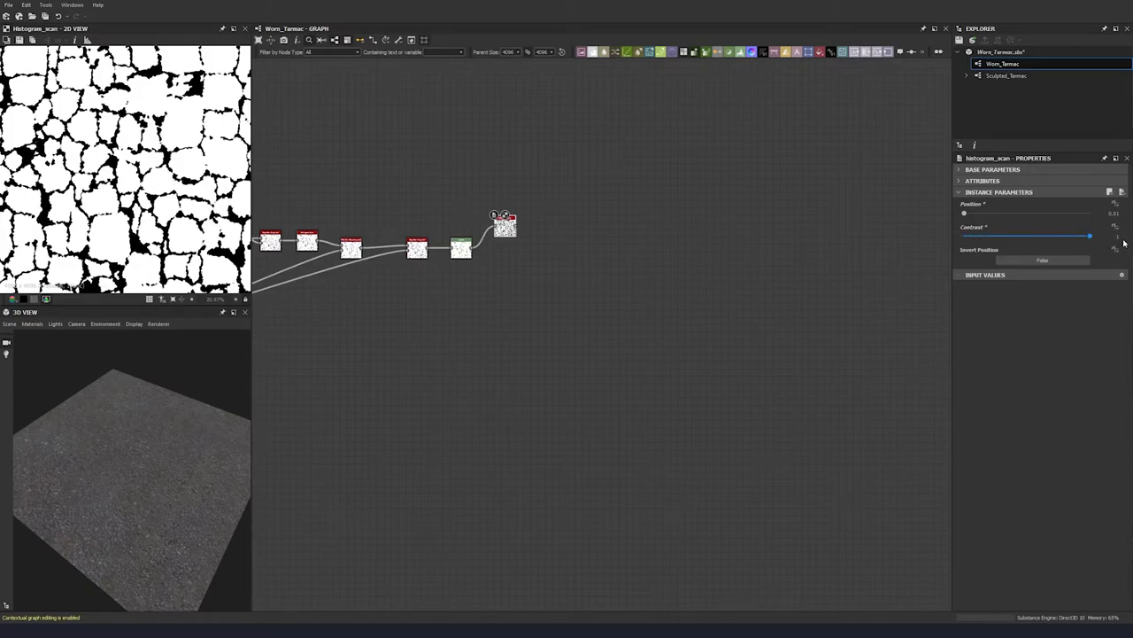
Step: Add a Flood Fill node after the new Histogram Scan and arrange both nodes above the Levels node
middle_click_drag(529, 215, 435, 240)
scroll(437, 238, "up", 2)
key("space")
type("fflo")
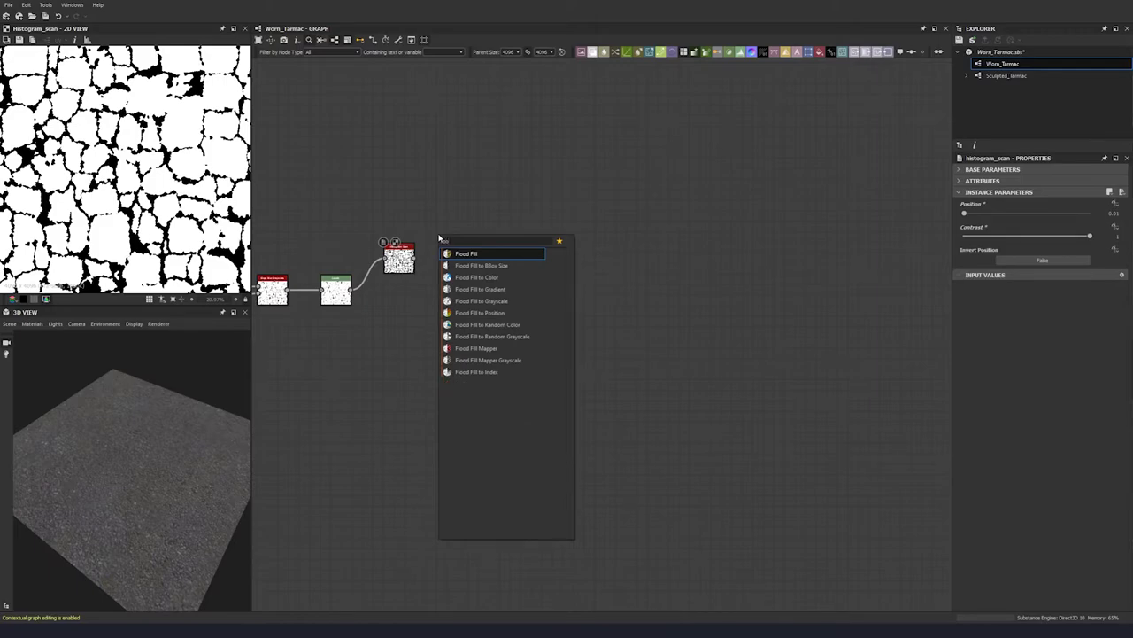
left_click(476, 255)
left_click_drag(413, 257, 394, 237)
left_click_drag(458, 207, 398, 216)
Step: Examine the Flood Fill output up close and across the whole texture for how well the crack cells are separated
left_click(446, 254)
double_click(447, 220)
scroll(185, 215, "down", 5)
scroll(185, 215, "up", 2)
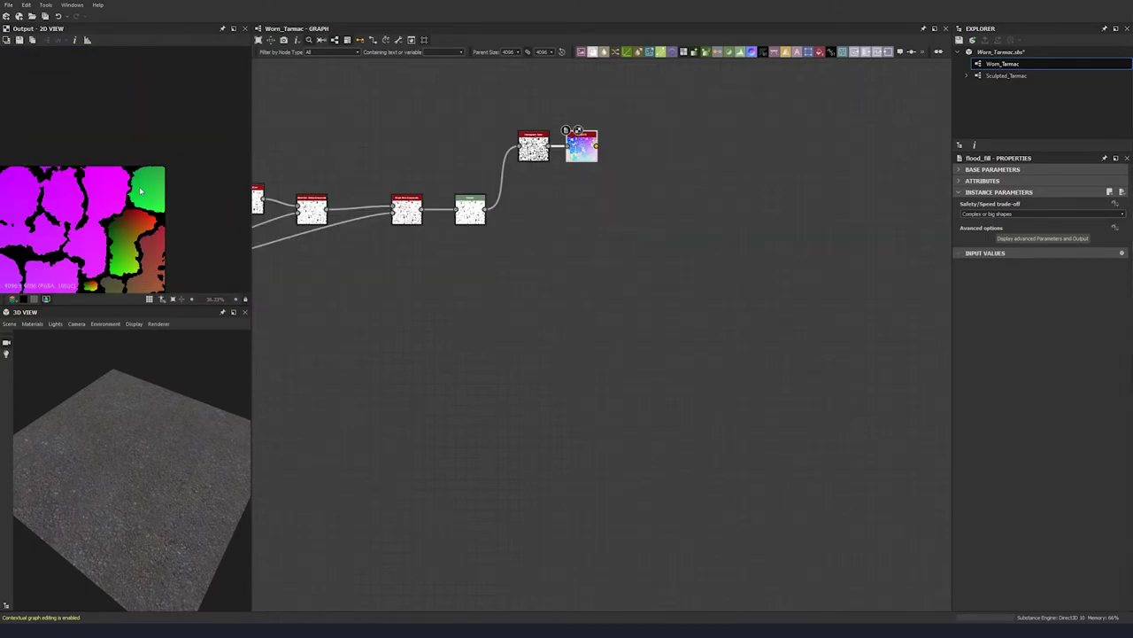
scroll(81, 204, "down", 7)
scroll(121, 182, "up", 3)
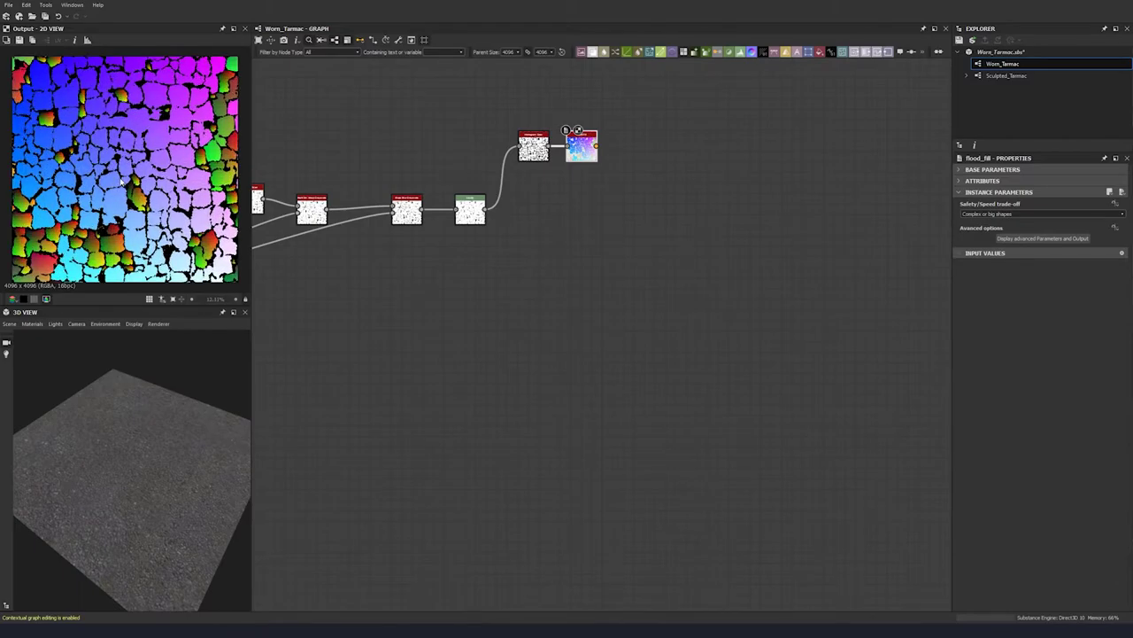
scroll(122, 180, "down", 1)
Step: Preview the output of the second upstream Multi Directional Warp Grayscale node to check whether its cracks are closed
middle_click_drag(499, 197, 883, 181)
middle_click_drag(600, 207, 849, 202)
middle_click_drag(381, 187, 440, 191)
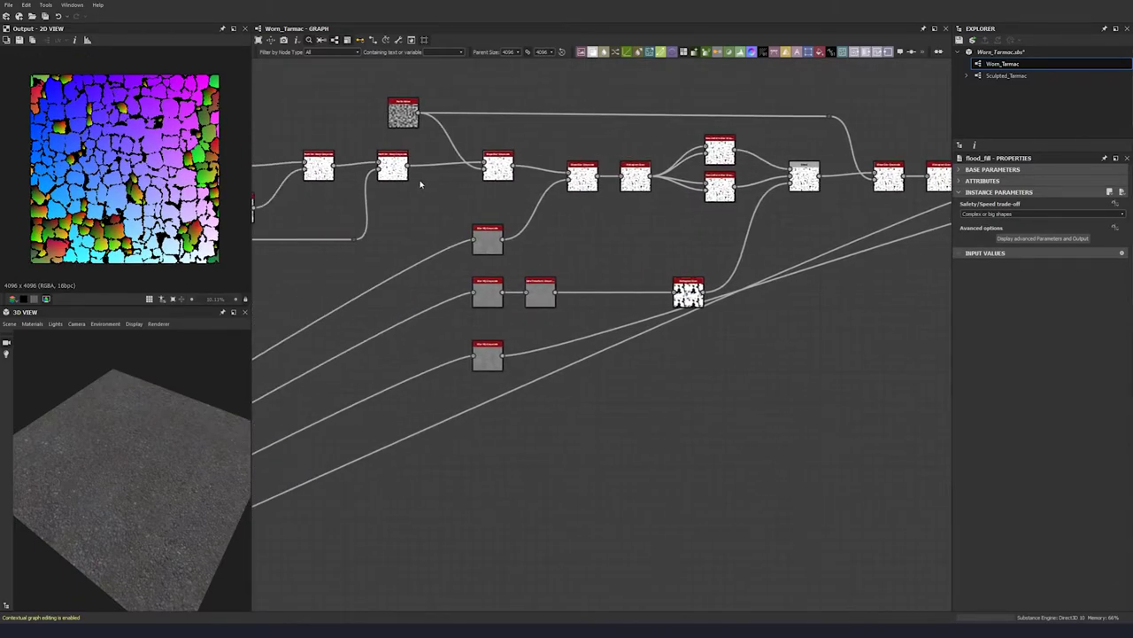
left_click(395, 173)
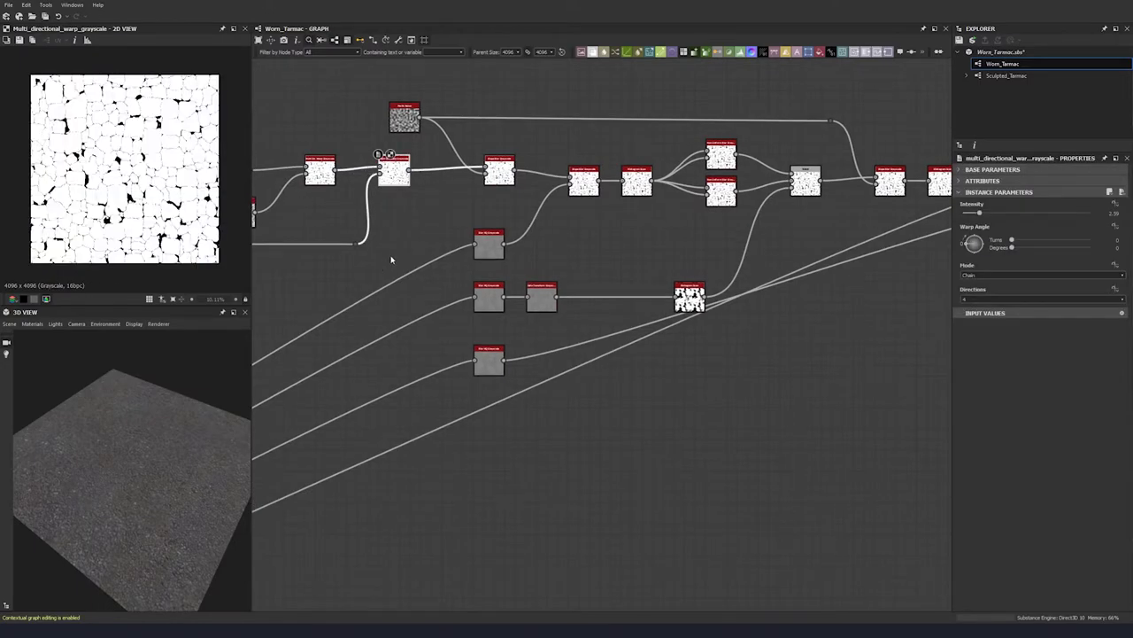
left_click_drag(394, 173, 385, 174)
left_click(388, 192)
scroll(624, 182, "up", 2)
middle_click_drag(281, 184, 529, 186)
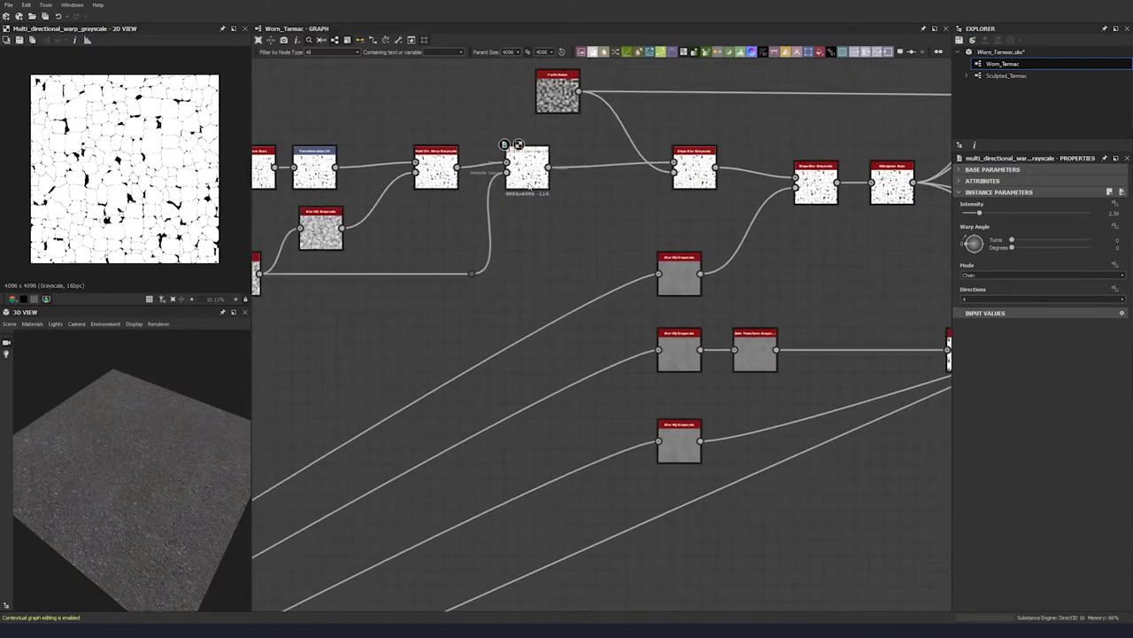
scroll(524, 185, "down", 2)
Step: Duplicate the Histogram Scan that precedes the Transformation 2D and feed the copy from the second upstream Multi Directional Warp Grayscale
left_click(340, 176)
key("ctrl+c")
key("ctrl+v")
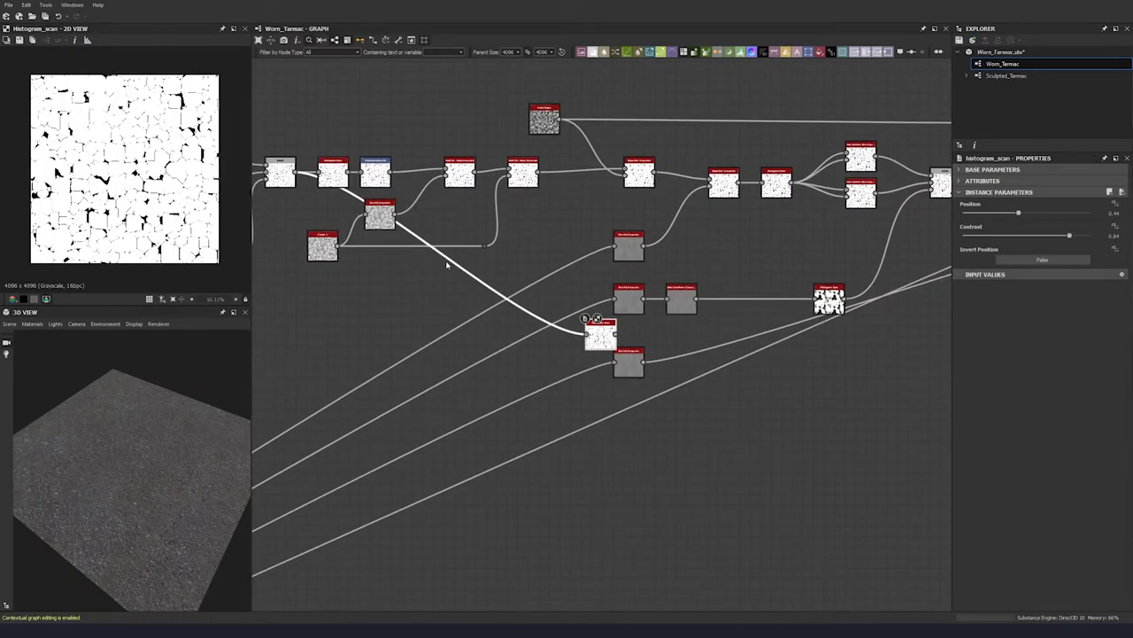
left_click_drag(600, 333, 577, 221)
scroll(549, 181, "down", 3)
scroll(549, 180, "down", 2)
scroll(554, 172, "up", 4)
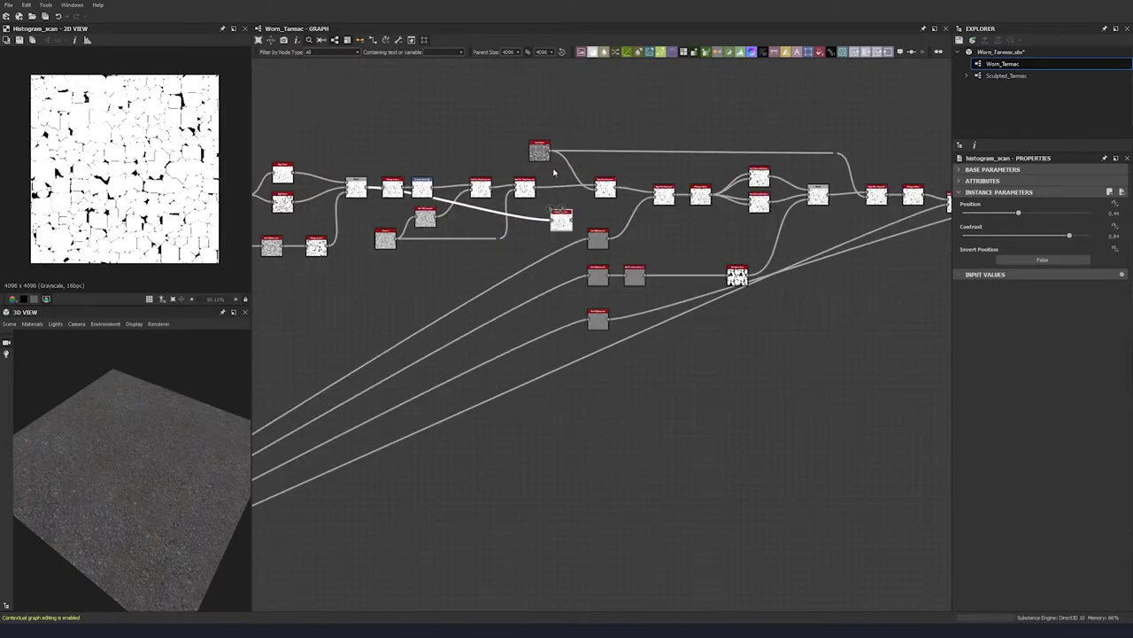
scroll(554, 172, "up", 5)
scroll(471, 137, "down", 1)
left_click(490, 108)
left_click_drag(478, 195, 538, 249)
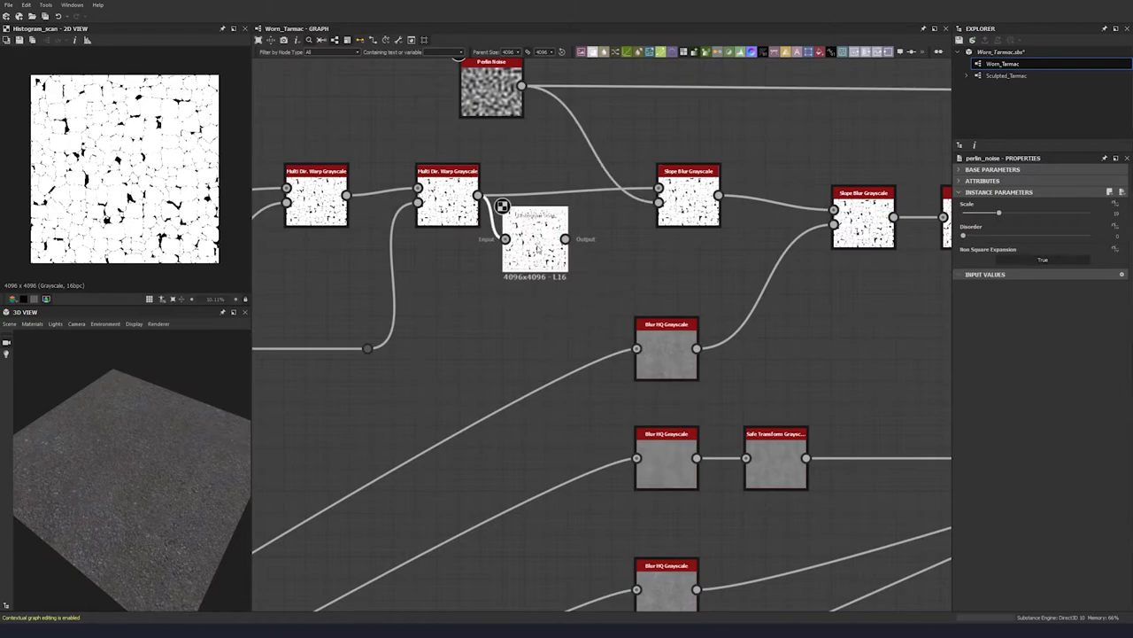
left_click(538, 249)
Step: Set the copied Histogram Scan's Position to 0.22 and Contrast to 1, and connect it to the first Slope Blur Grayscale's input
left_click_drag(1107, 214, 1130, 215)
type("0.22")
key("Return")
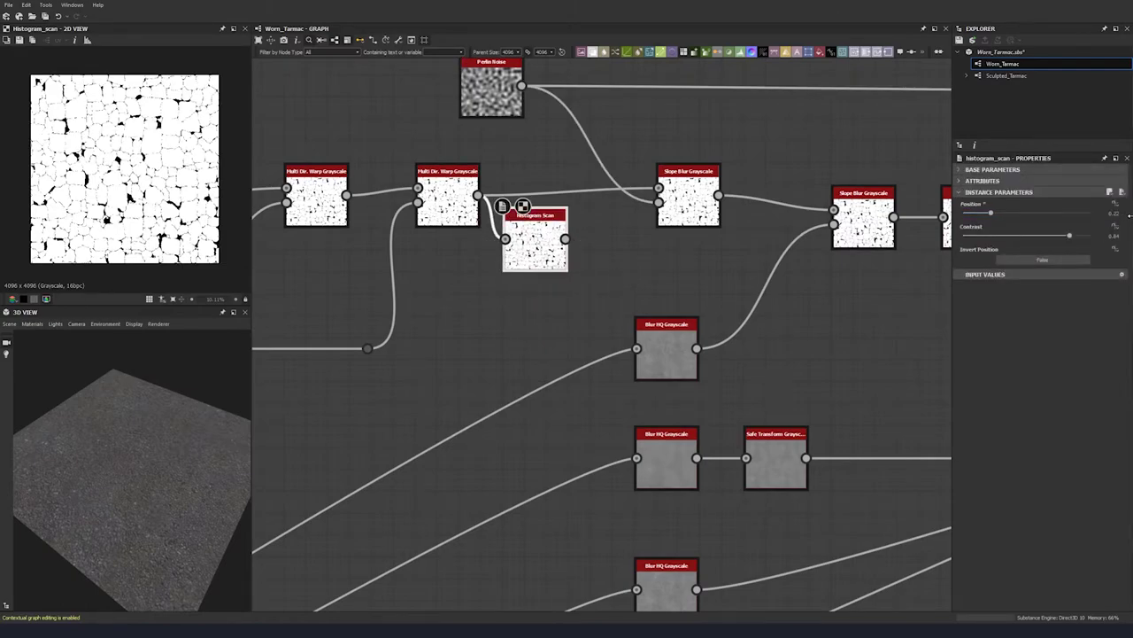
left_click_drag(1070, 235, 1123, 243)
scroll(121, 102, "up", 8)
left_click_drag(659, 188, 552, 227)
Step: Examine the recomputed Flood Fill output at the end of the graph across the whole texture
scroll(725, 232, "down", 5)
middle_click_drag(725, 232, 496, 226)
middle_click_drag(894, 232, 439, 241)
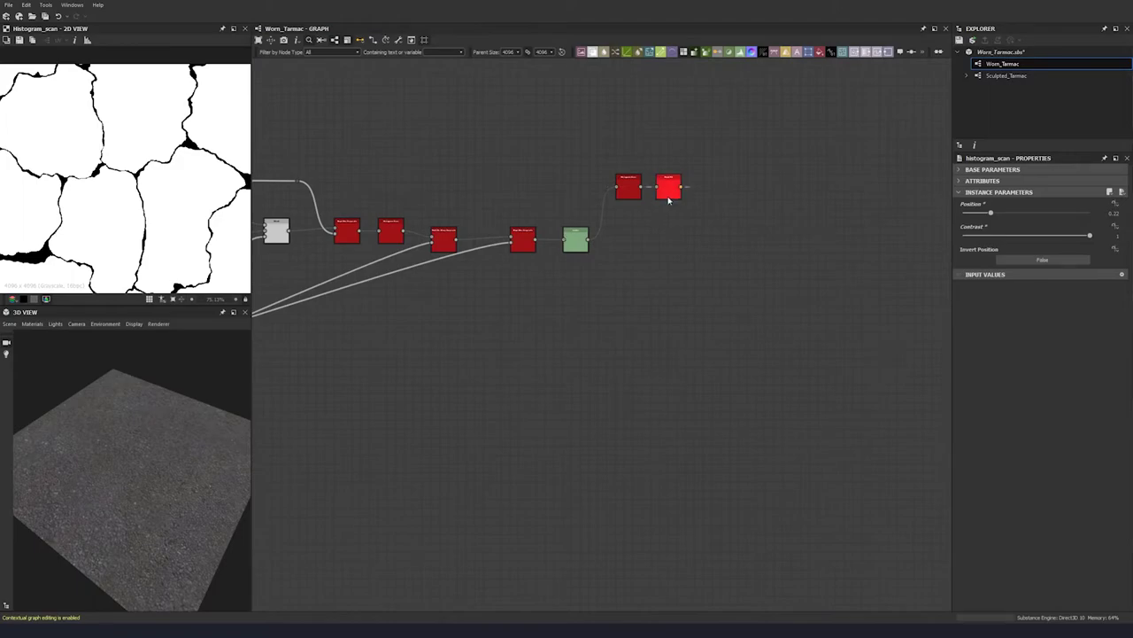
double_click(669, 188)
scroll(186, 133, "down", 5)
scroll(186, 133, "down", 3)
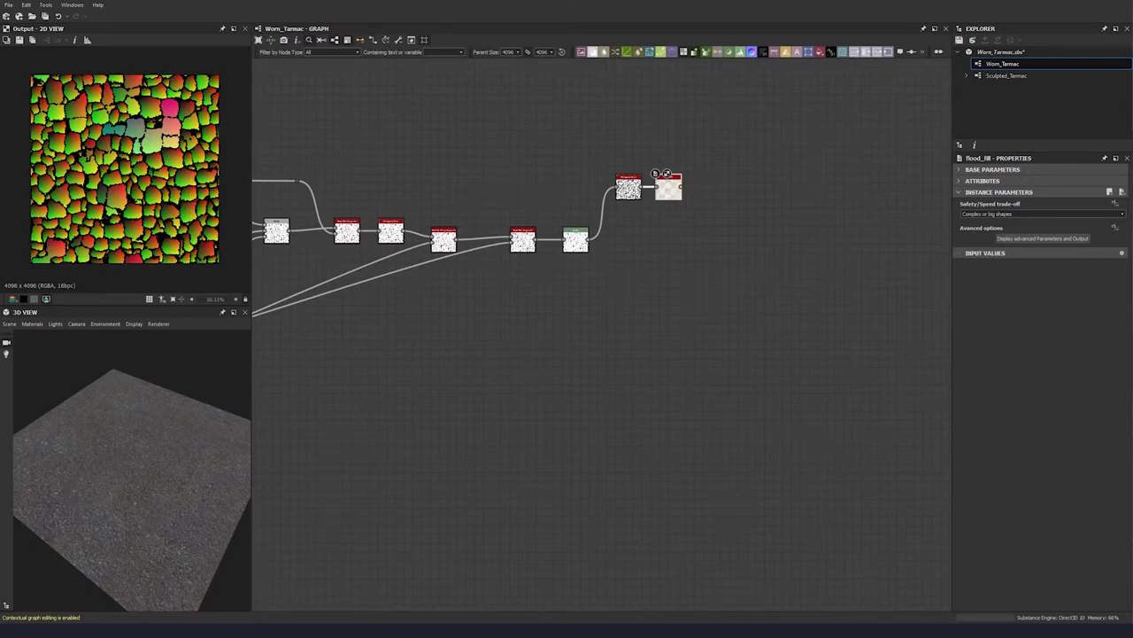
Step: Add a Flood Fill to Grayscale node fed by the Flood Fill output at the end of the graph
middle_click_drag(534, 187, 257, 227)
scroll(394, 230, "up", 3)
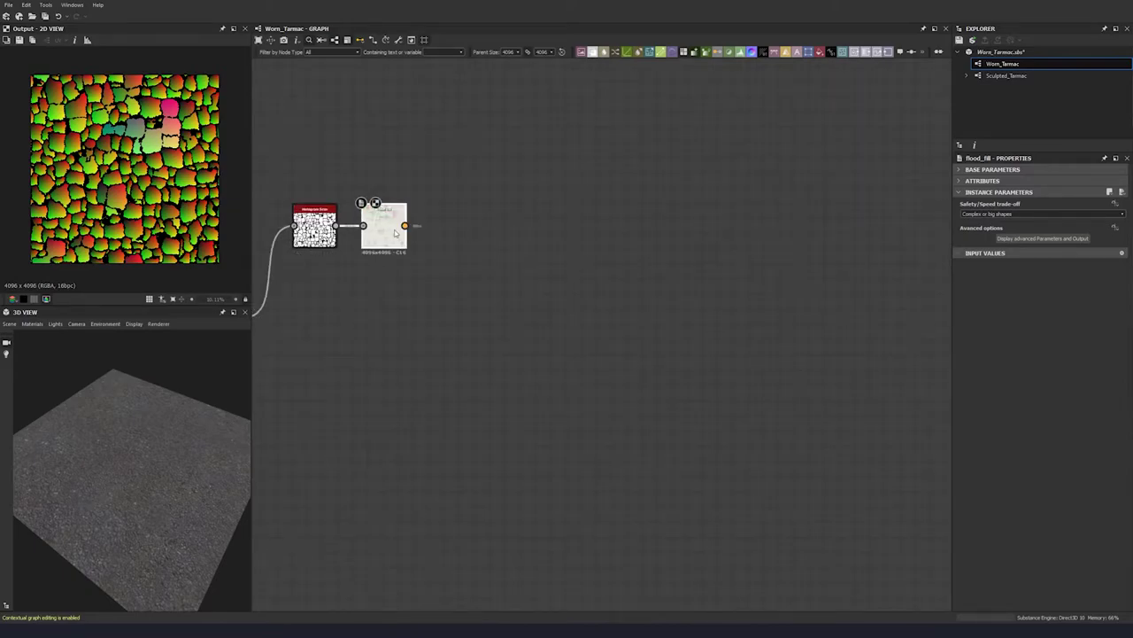
left_click_drag(405, 226, 405, 229)
type("flood")
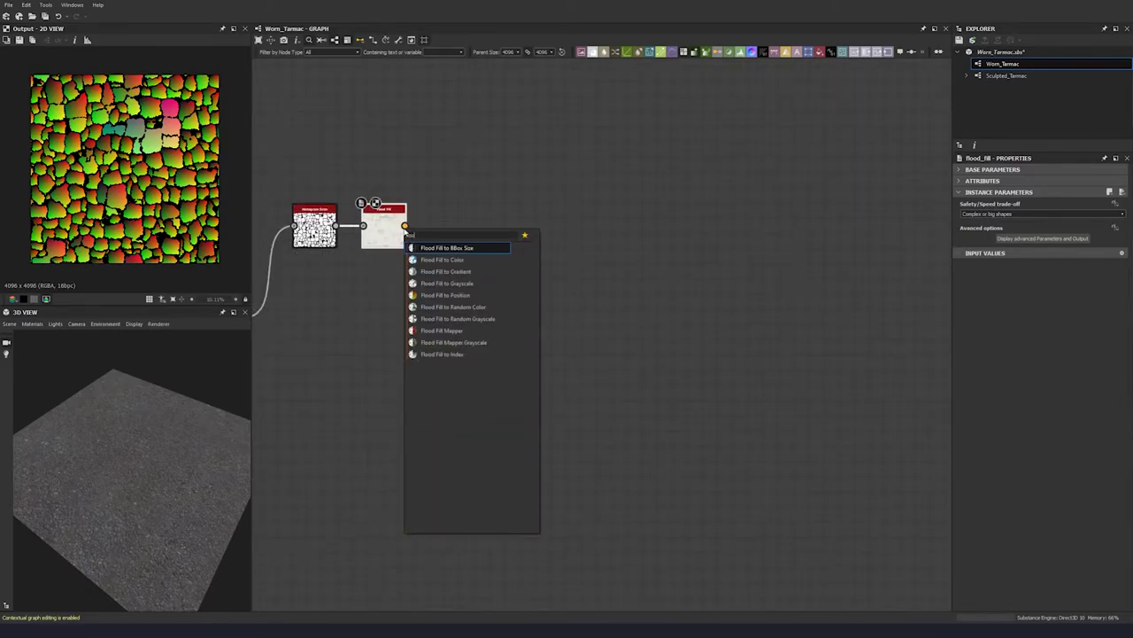
left_click(447, 282)
middle_click_drag(448, 280, 339, 246)
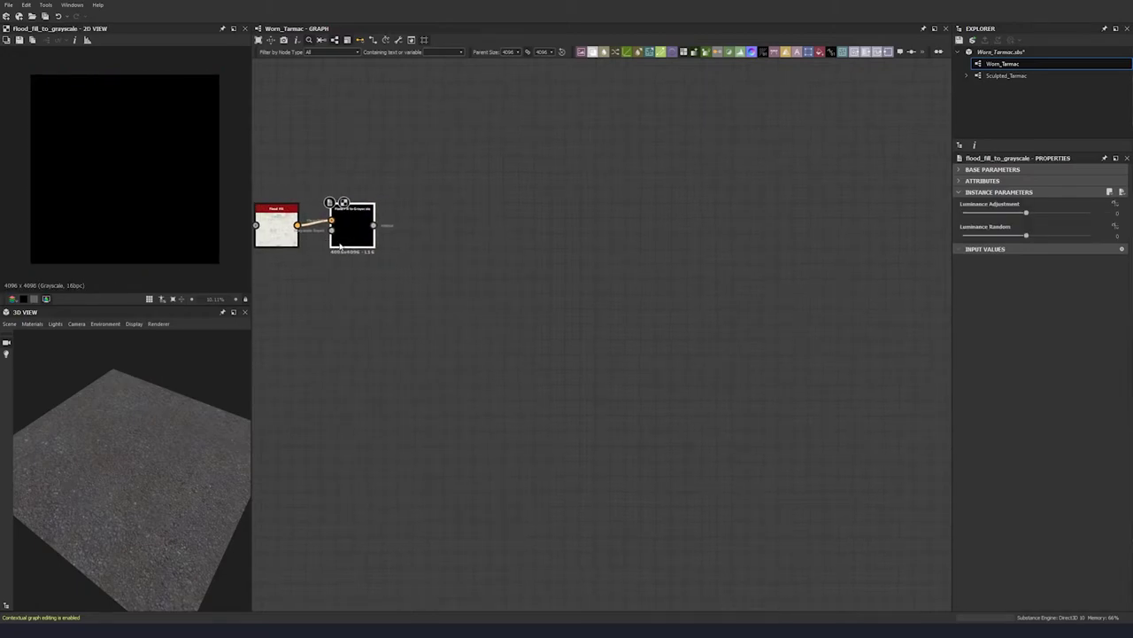
left_click_drag(353, 230, 375, 228)
Step: Set the Flood Fill to Grayscale node's Luminance Random to 0.82 and Luminance Adjustment to 0.37
left_click(1033, 236)
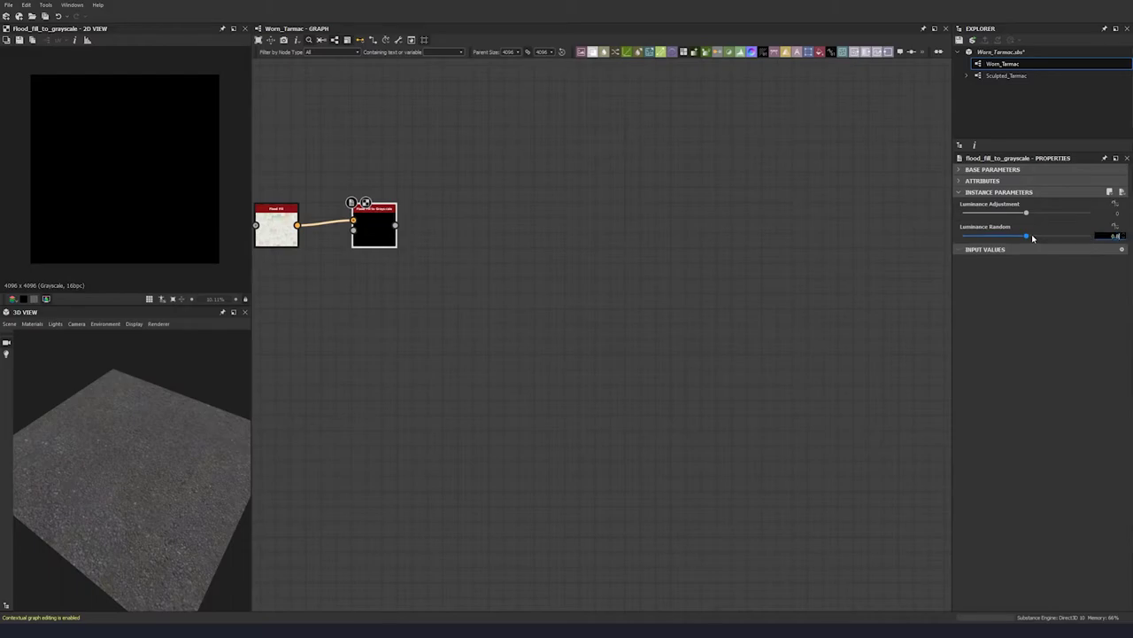
type("0.8")
key("Return")
left_click(1030, 217)
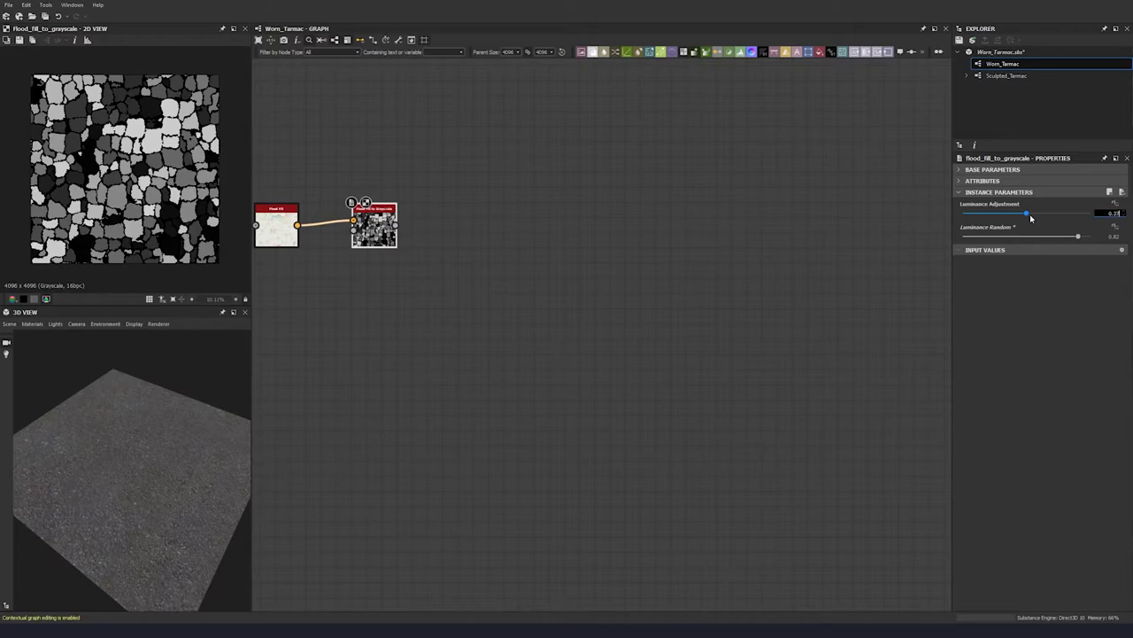
type("0.35")
key("Return")
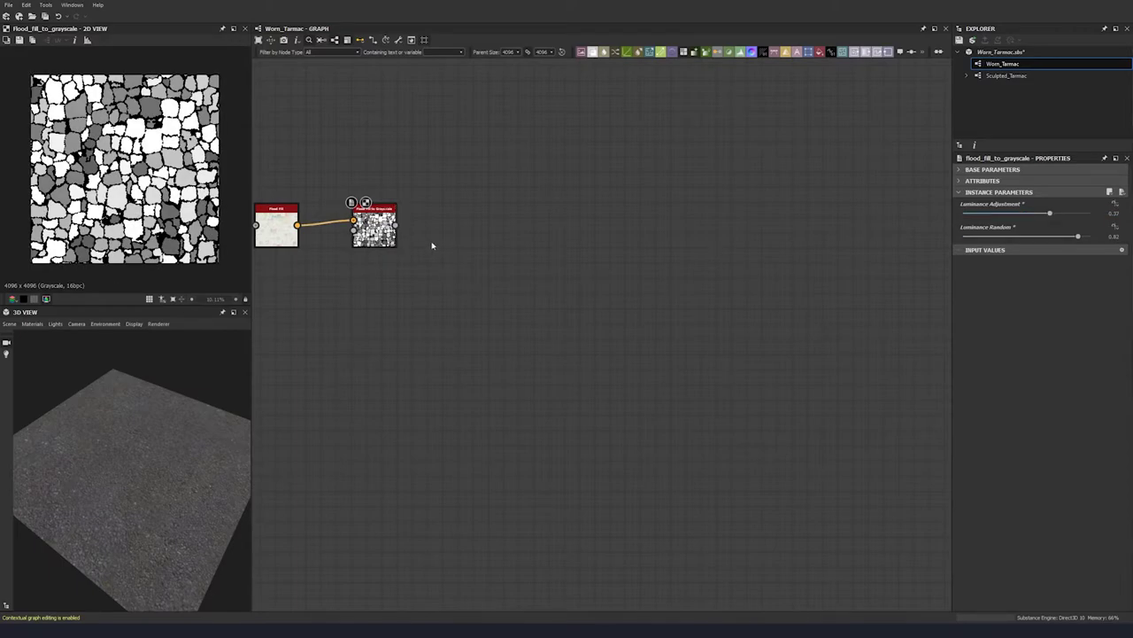
Step: Add a Distance node after Flood Fill to Grayscale and feed the grayscale cells into its lower source input
key("space")
type("d")
type("is")
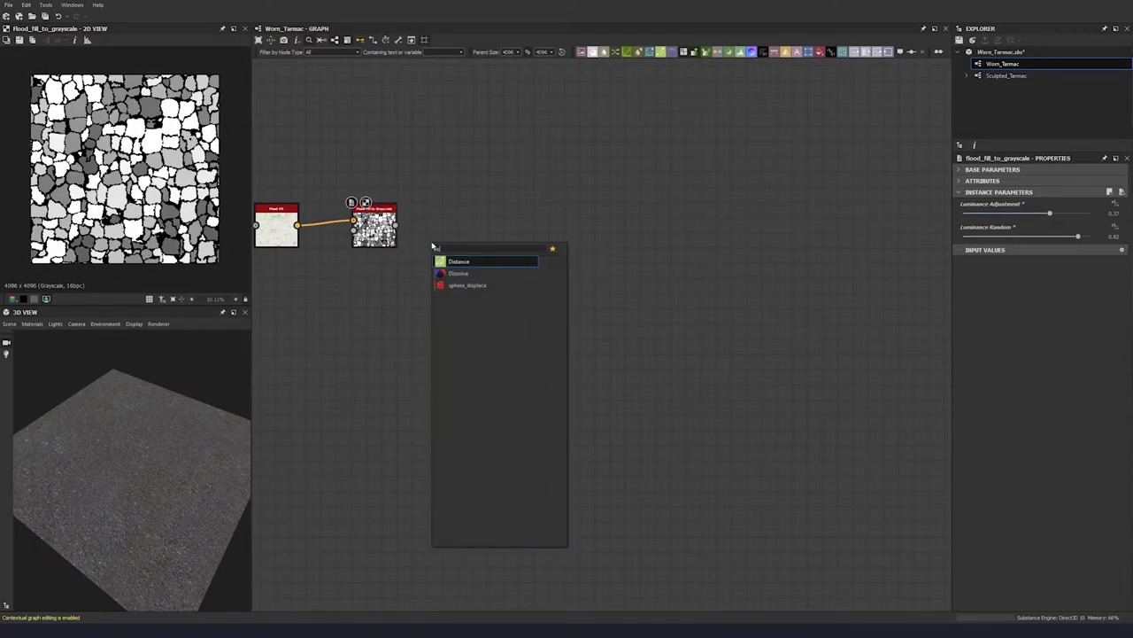
key("Return")
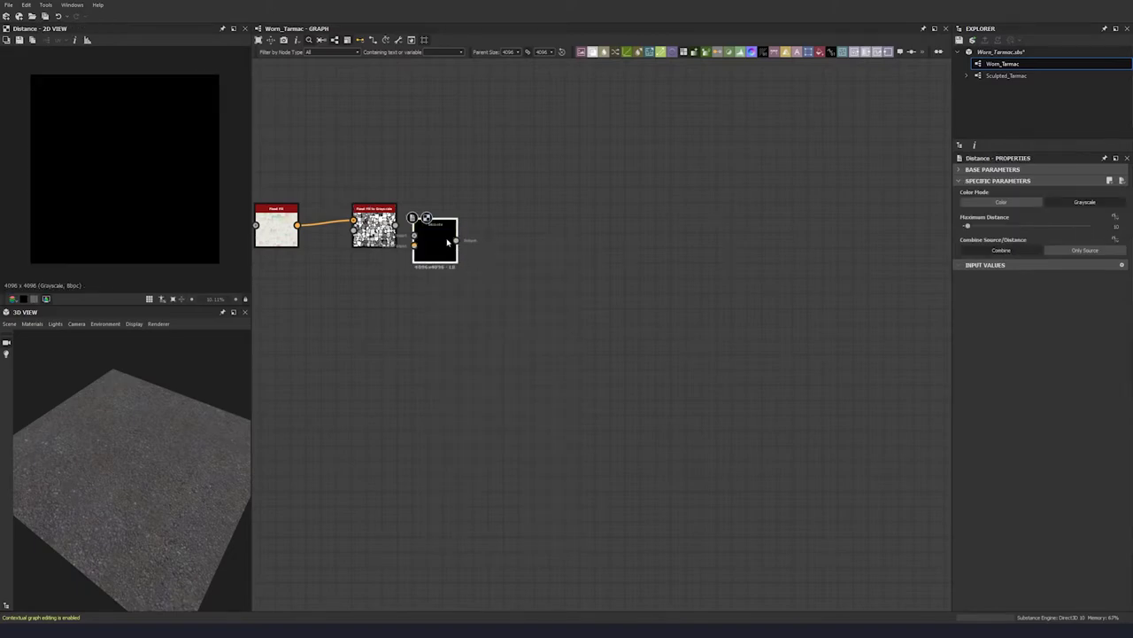
left_click_drag(437, 237, 514, 224)
left_click_drag(397, 225, 490, 229)
left_click_drag(511, 234, 539, 234)
Step: Set the Distance node to Only Source with a Maximum Distance of 256
left_click(1087, 251)
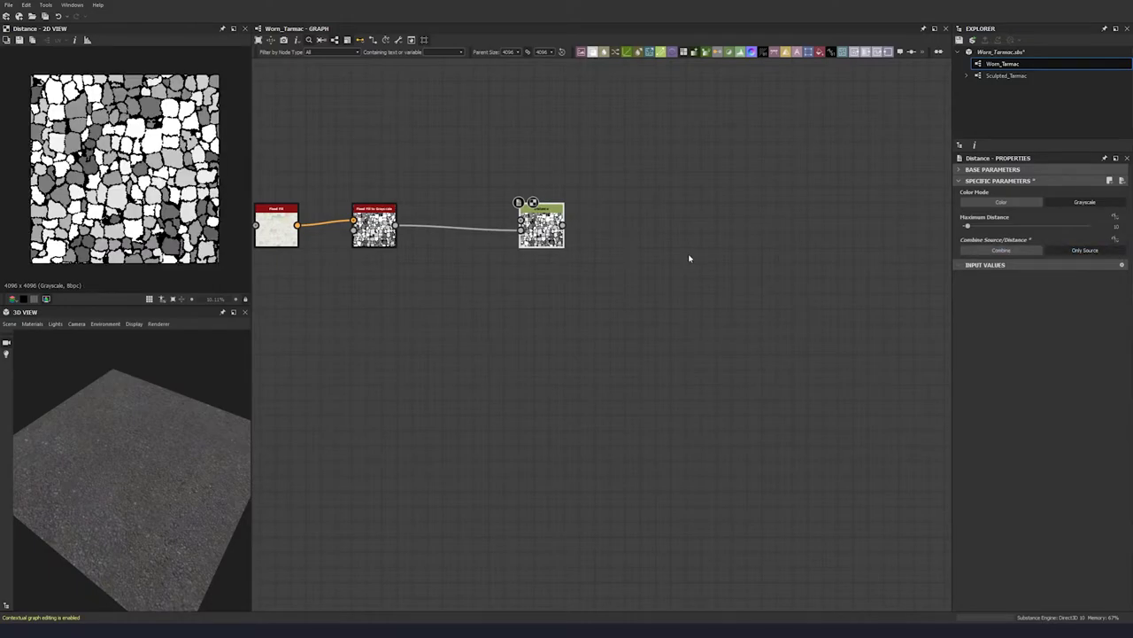
middle_click_drag(644, 256, 559, 258)
left_click_drag(984, 227, 1090, 226)
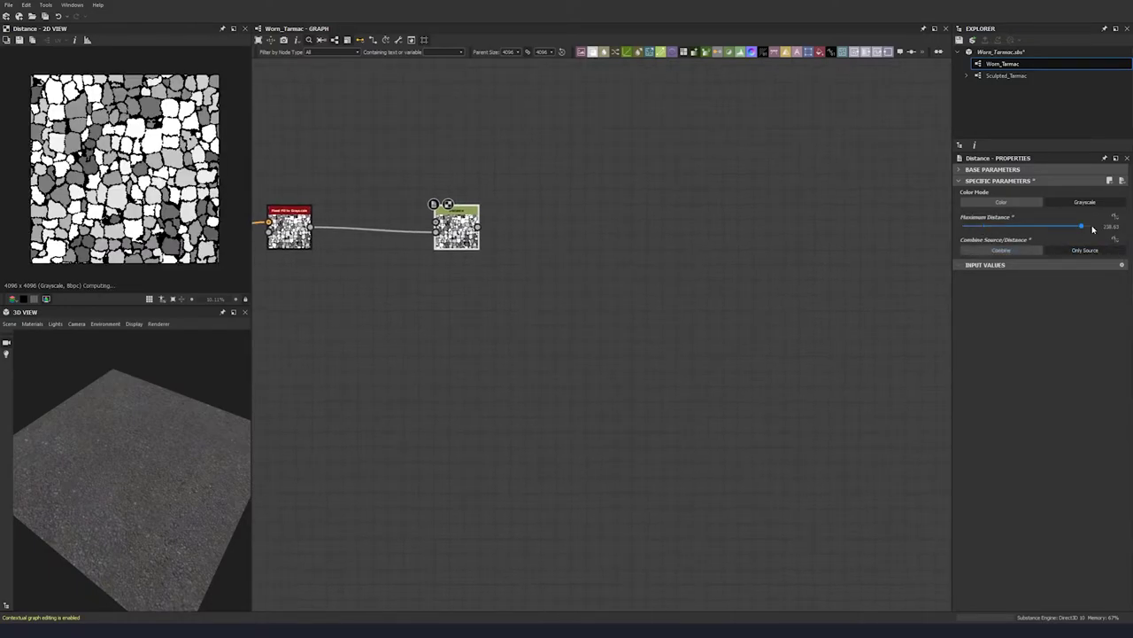
middle_click_drag(458, 229, 503, 237)
left_click_drag(503, 237, 516, 237)
Step: Add a Levels node fed by Flood Fill to Grayscale and lower its input white point almost to black so every cell turns white
left_click(407, 207)
key("space")
type("lev")
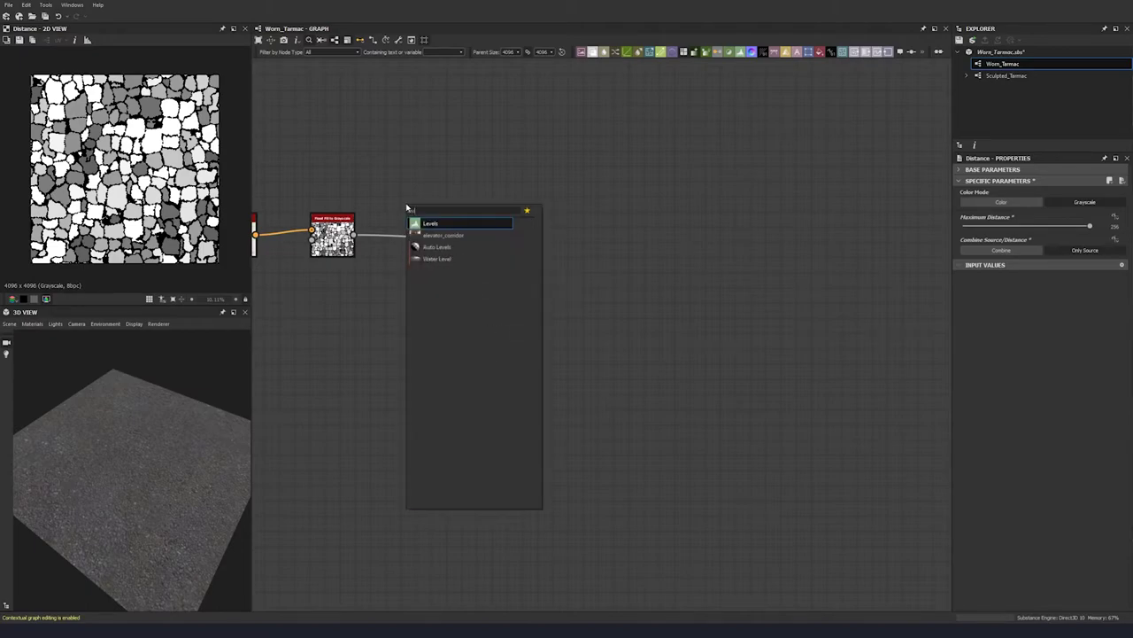
left_click(442, 227)
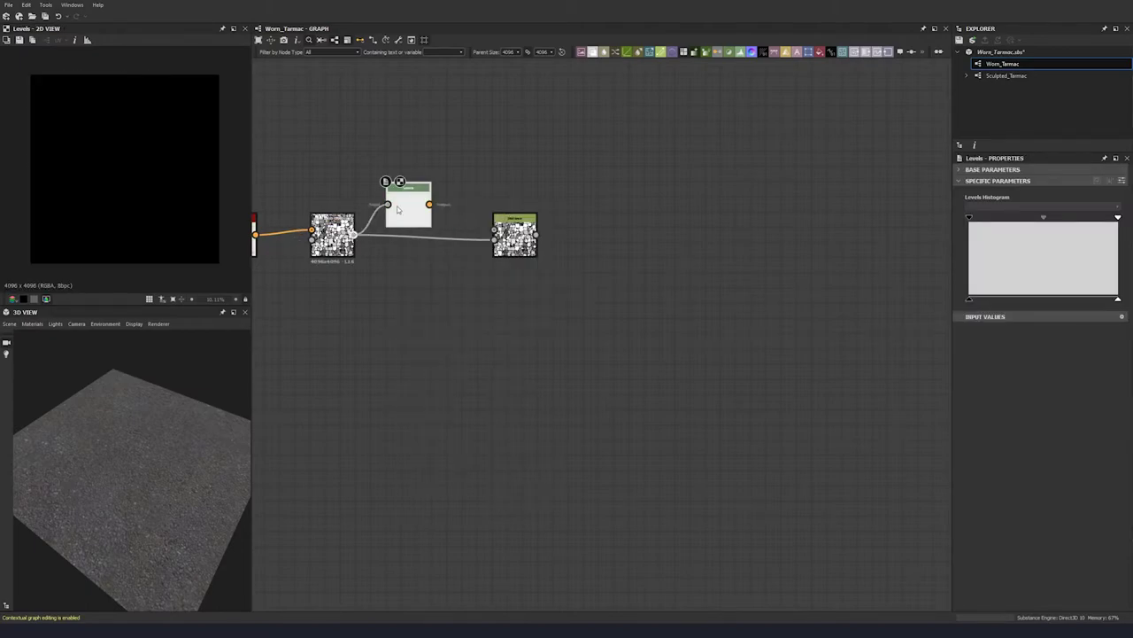
left_click_drag(1119, 219, 972, 218)
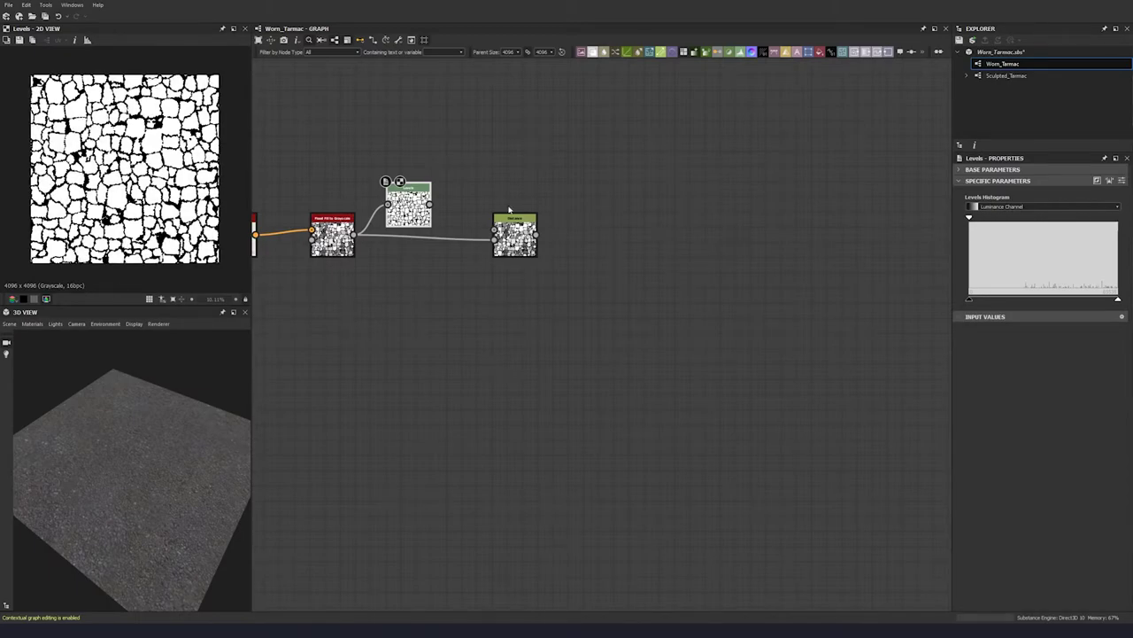
Step: Connect the Levels output to the Distance node's upper mask input and preview the expanded cells
left_click_drag(431, 205, 493, 230)
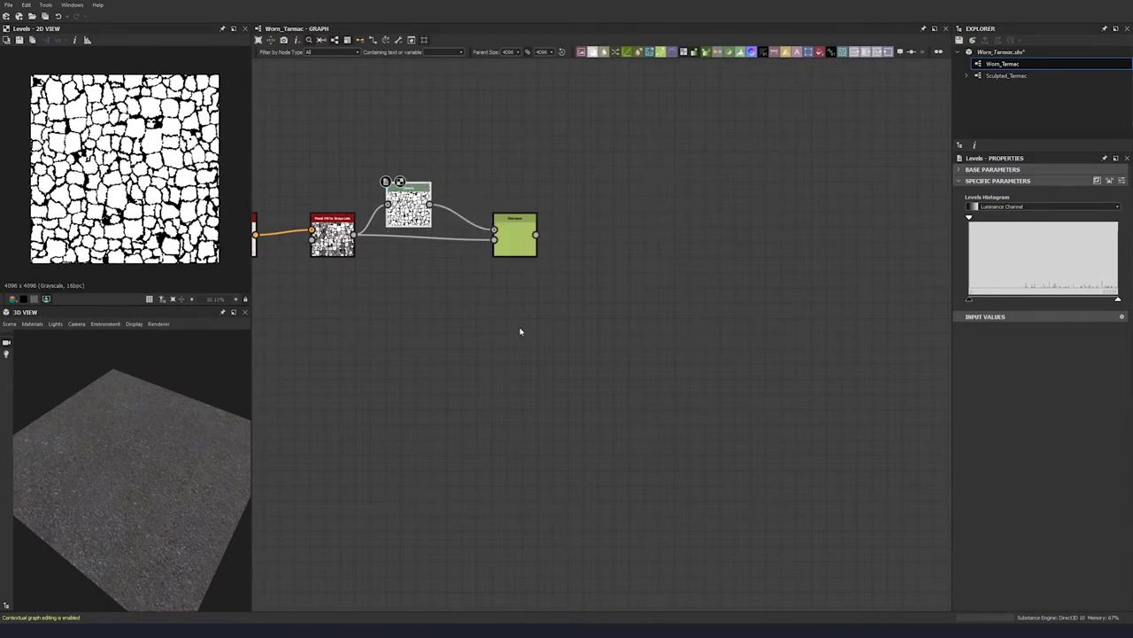
middle_click_drag(521, 328, 470, 318)
left_click(474, 240)
middle_click_drag(473, 240, 436, 225)
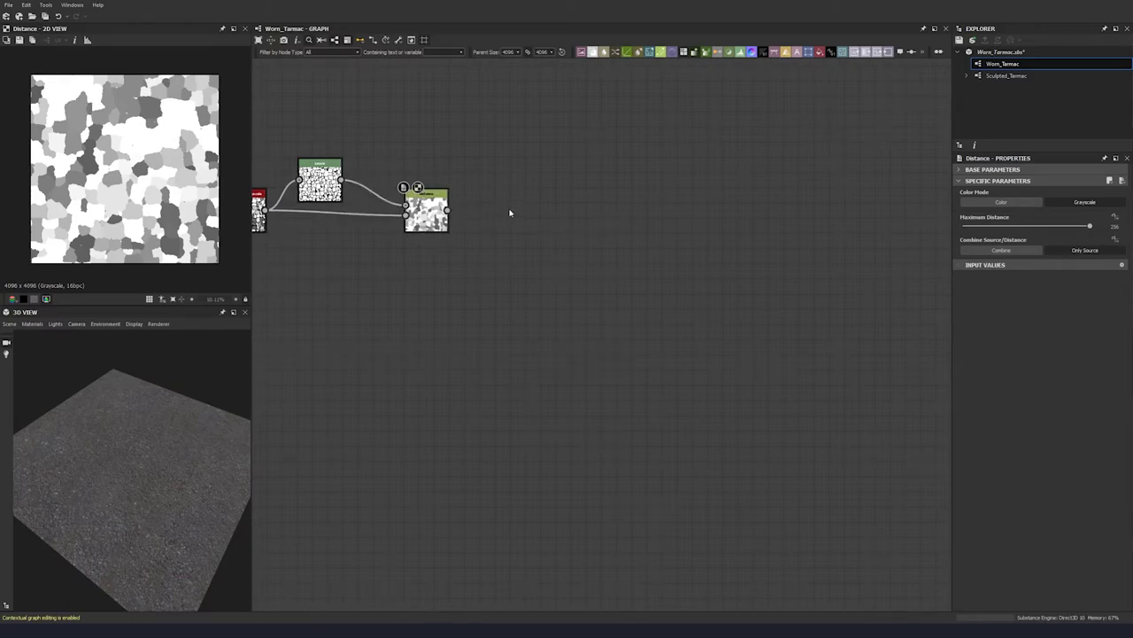
Step: Add a Blur HQ Grayscale node beside the Distance node
key("space")
type("hq")
key("Down")
key("Return")
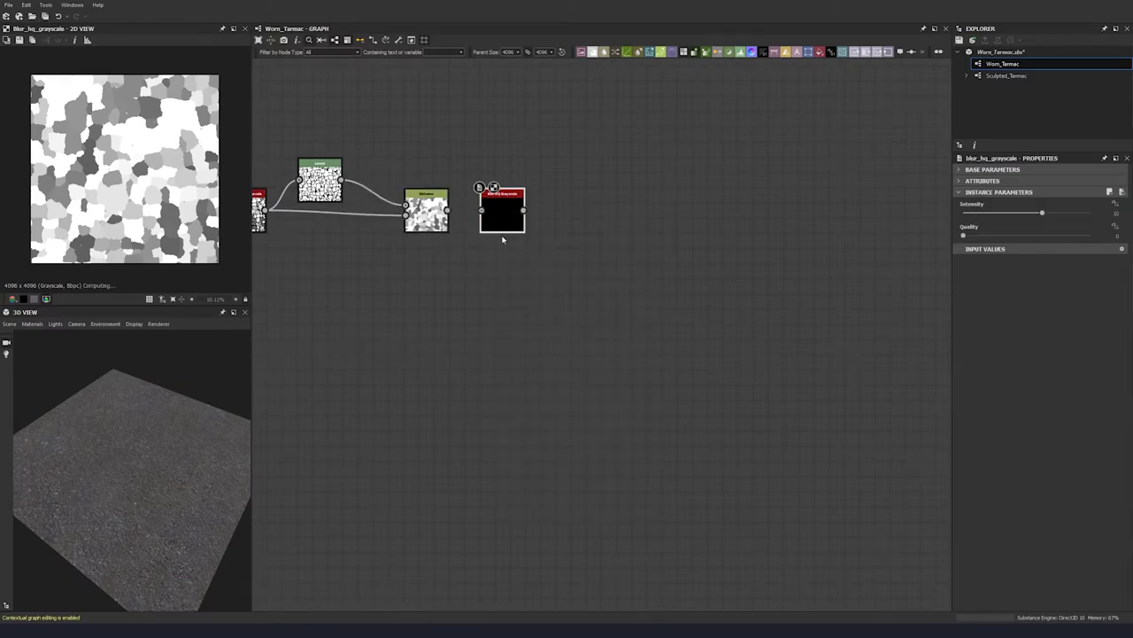
Step: Set the Blur HQ Grayscale node's quality to 1 and its intensity to 0.1
left_click(1088, 236)
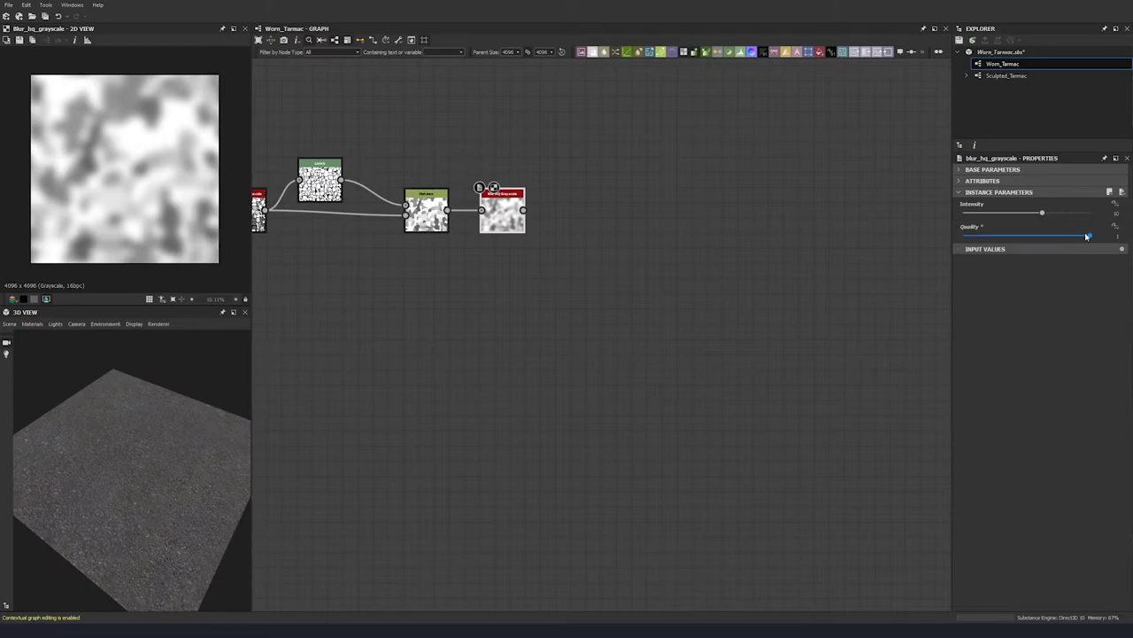
left_click(1040, 215)
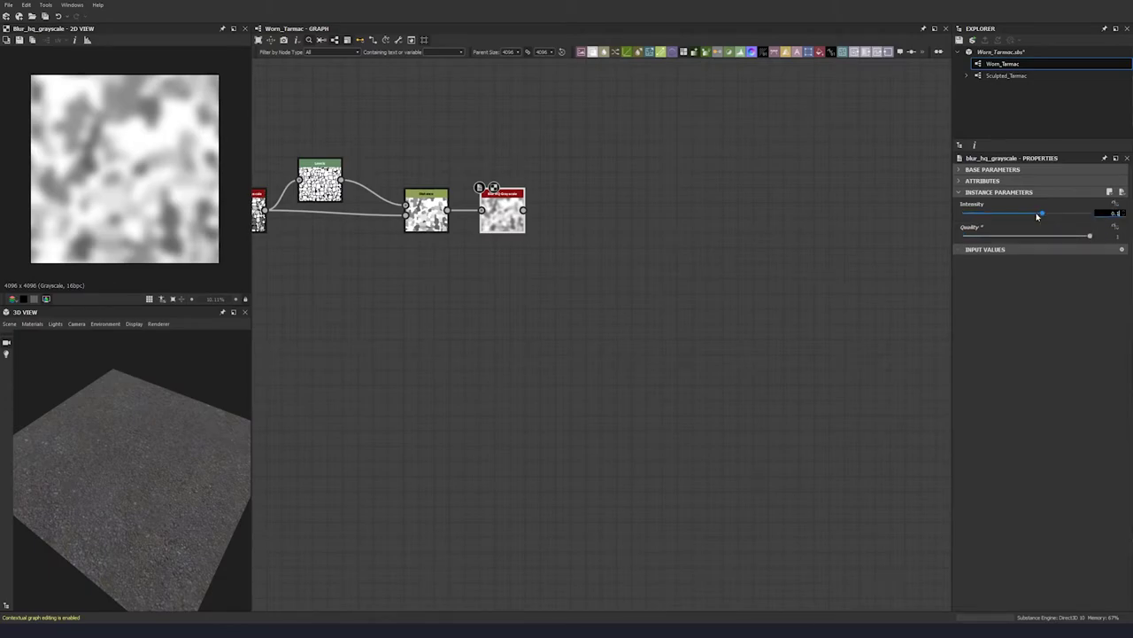
type("0")
key("Return")
Step: Add a Blend node with the blurred stone pattern as foreground and the Levels stone mask as background
key("space")
left_click(693, 258)
left_click_drag(524, 210, 653, 311)
scroll(397, 384, "down", 4)
middle_click_drag(438, 363, 691, 242)
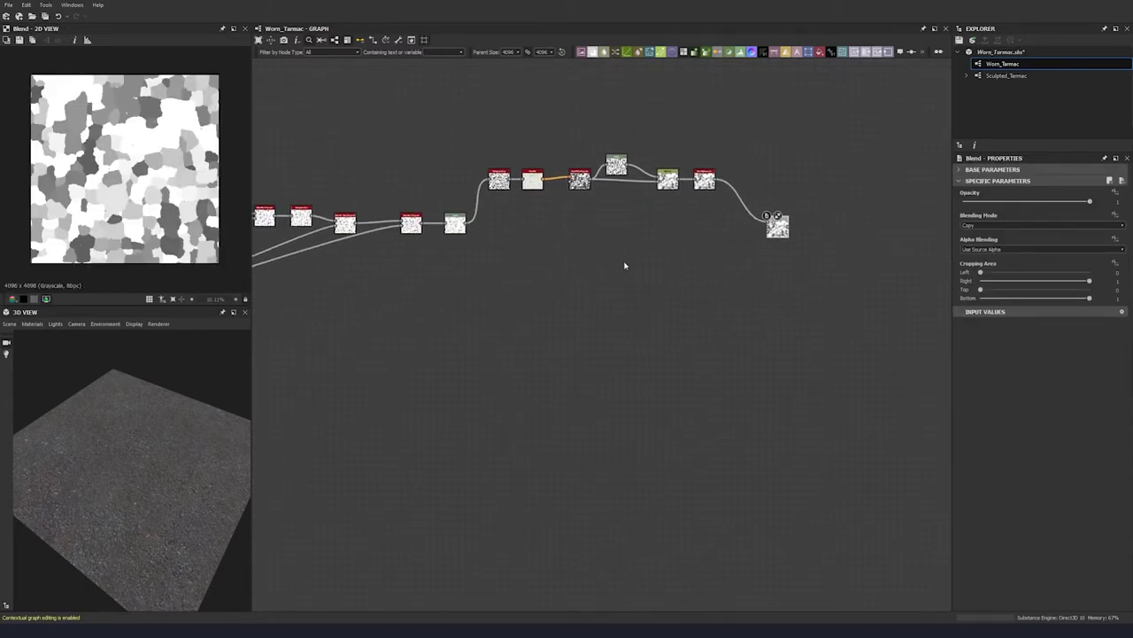
middle_click_drag(625, 266, 533, 295)
left_click(361, 261)
double_click(362, 253)
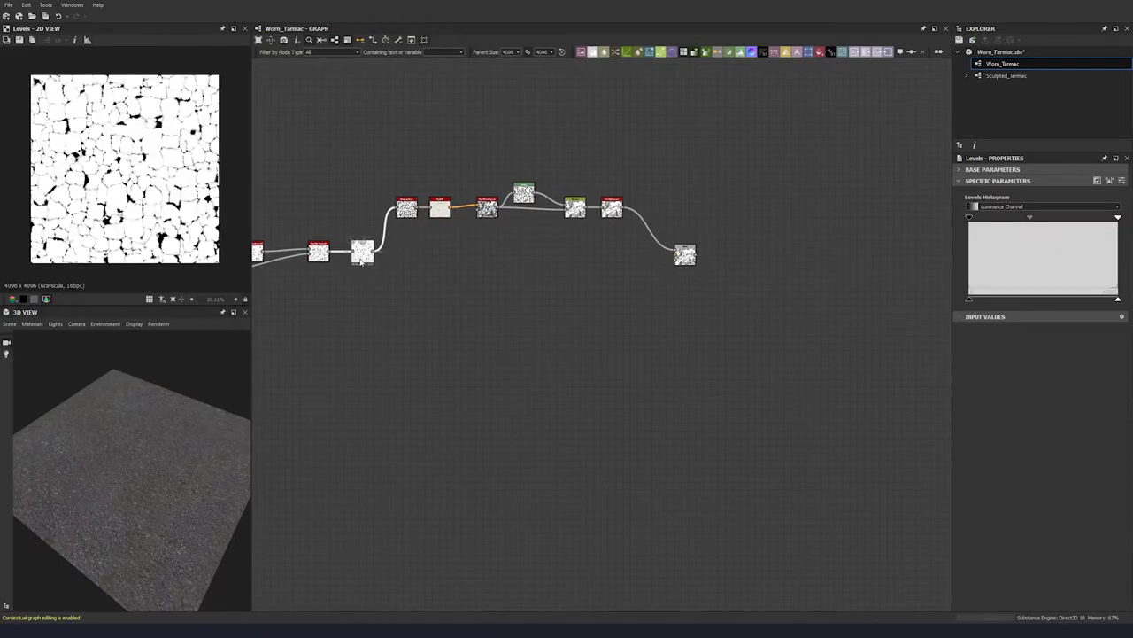
left_click_drag(374, 253, 674, 256)
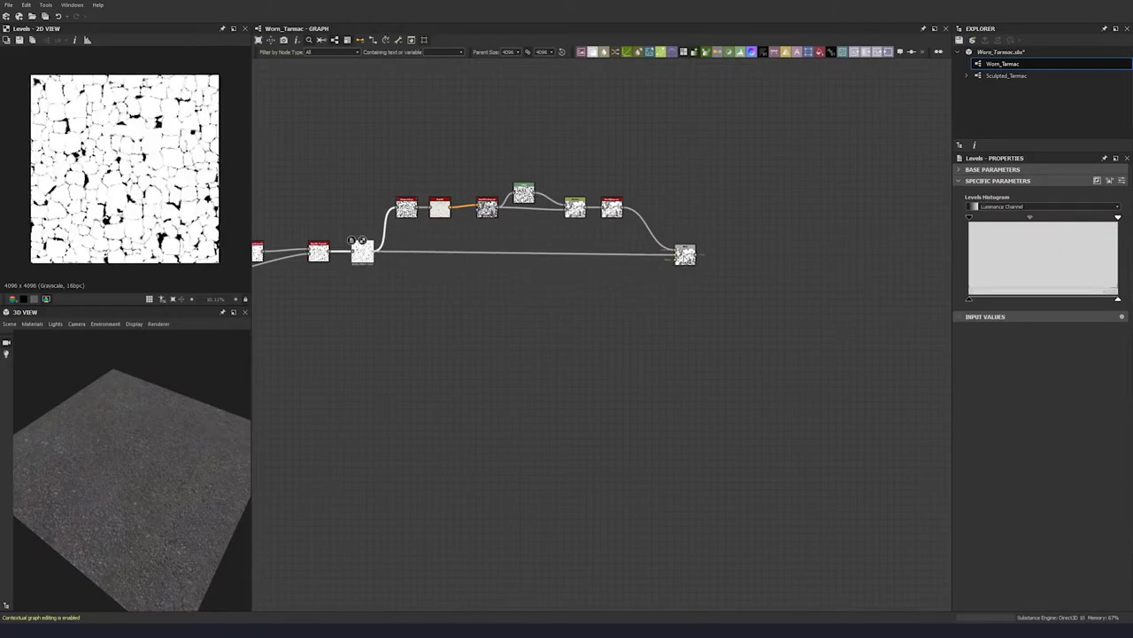
double_click(685, 255)
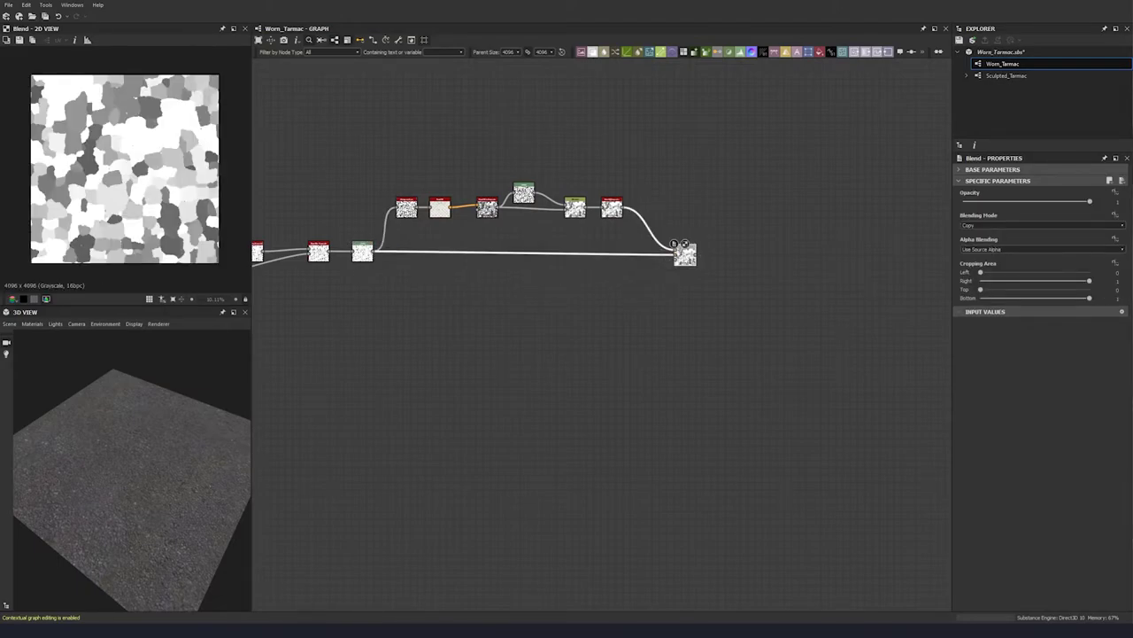
Step: Add a second Blend with the first blend as foreground, the Levels stone mask as background, and opacity 0.5
scroll(722, 269, "up", 3)
left_click(724, 271)
key("space")
left_click(750, 299)
left_click_drag(678, 251, 703, 255)
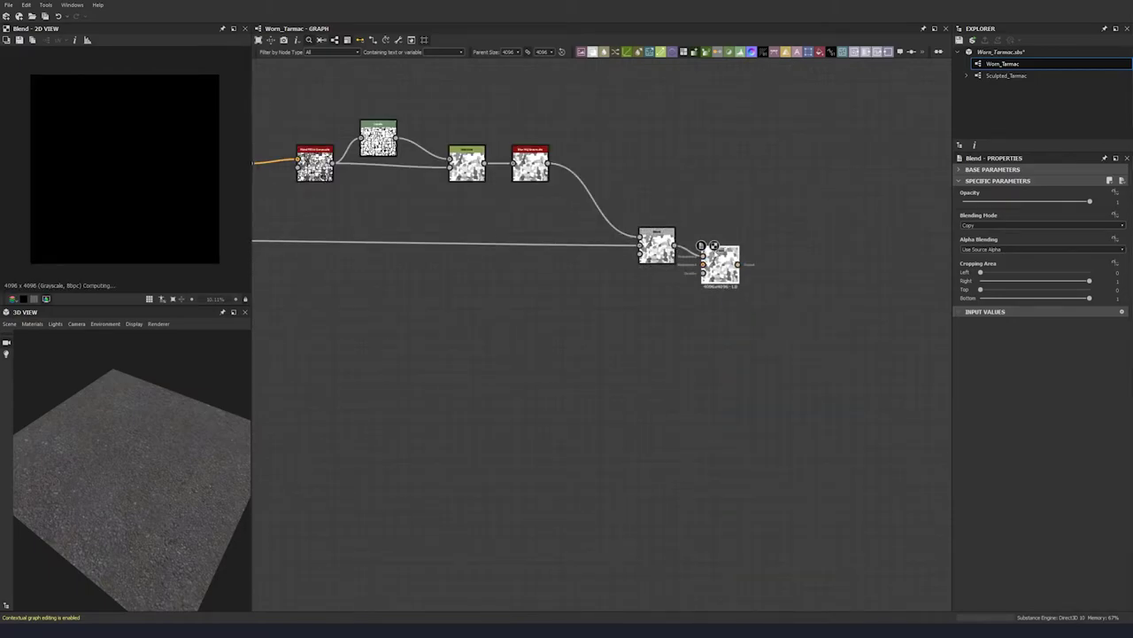
scroll(695, 258, "down", 2)
left_click_drag(354, 251, 711, 283)
middle_click_drag(698, 285, 632, 284)
left_click_drag(1089, 202, 1018, 210)
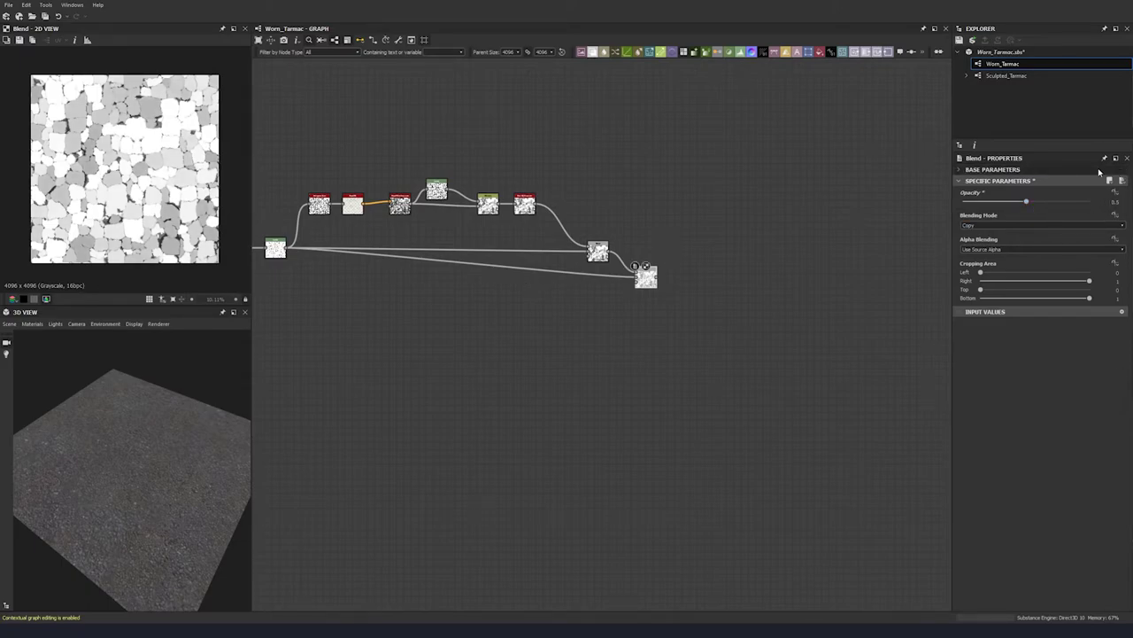
Step: Insert dot nodes on both links from the Levels node to the Blend nodes and straighten the wiring around the flood fill branch
middle_click_drag(499, 302, 516, 245)
left_click(523, 220, "alt")
left_click_drag(522, 223, 351, 232)
left_click_drag(352, 168, 360, 132)
left_click(432, 210)
left_click(496, 183, "alt")
left_click_drag(496, 183, 359, 170)
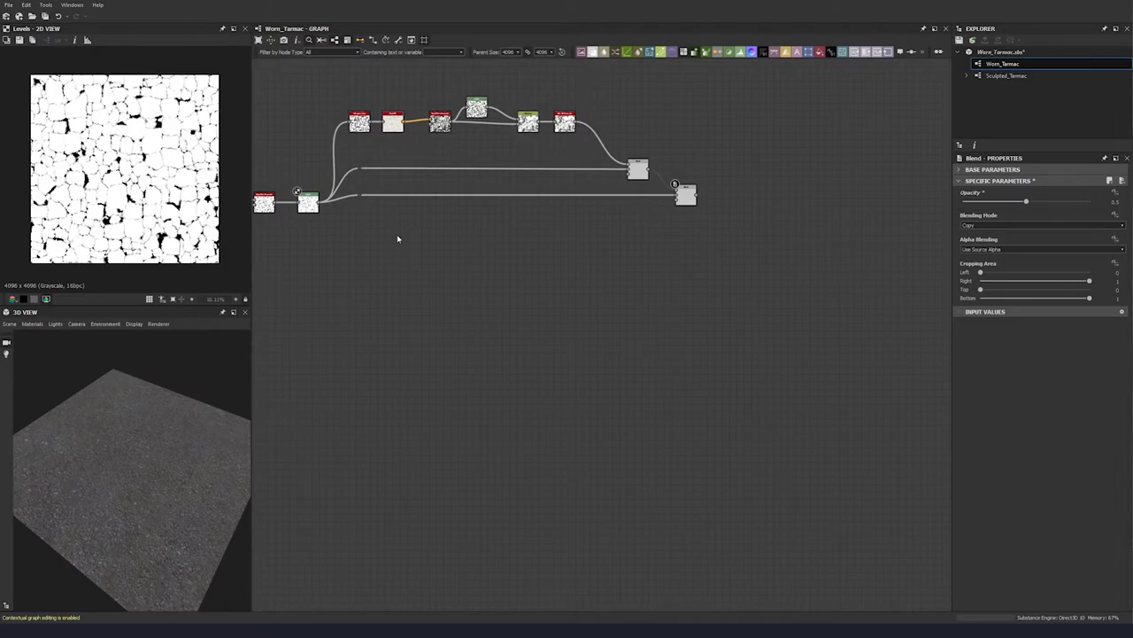
middle_click_drag(392, 238, 390, 249)
left_click_drag(406, 117, 352, 137)
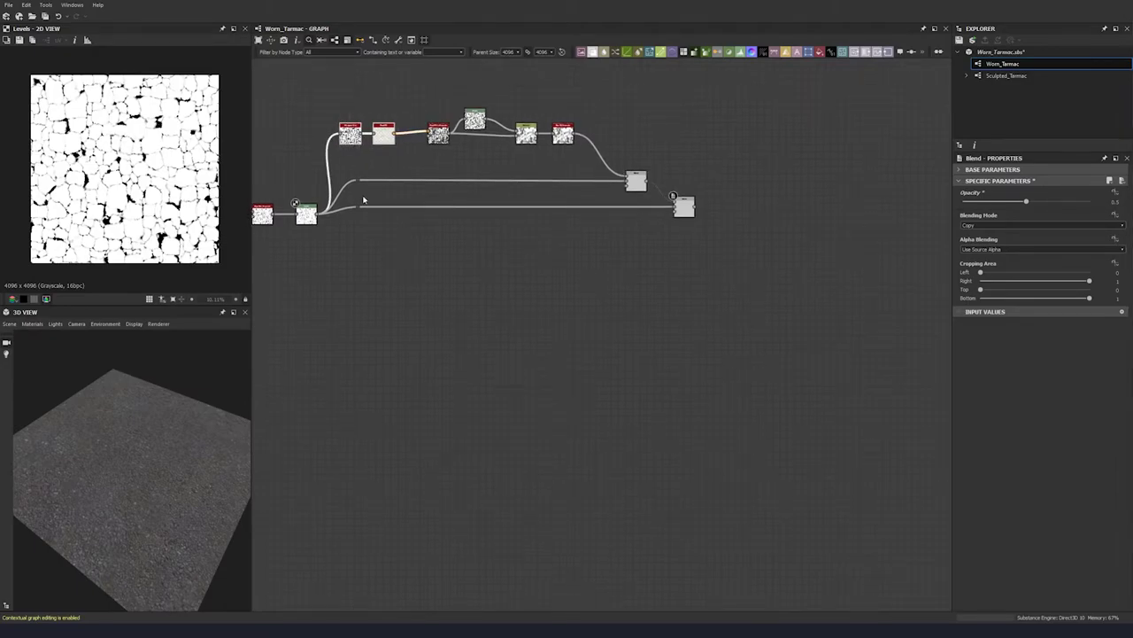
Step: Add a Flood Fill to Gradient node below the links and feed it from the Flood Fill node
key("space")
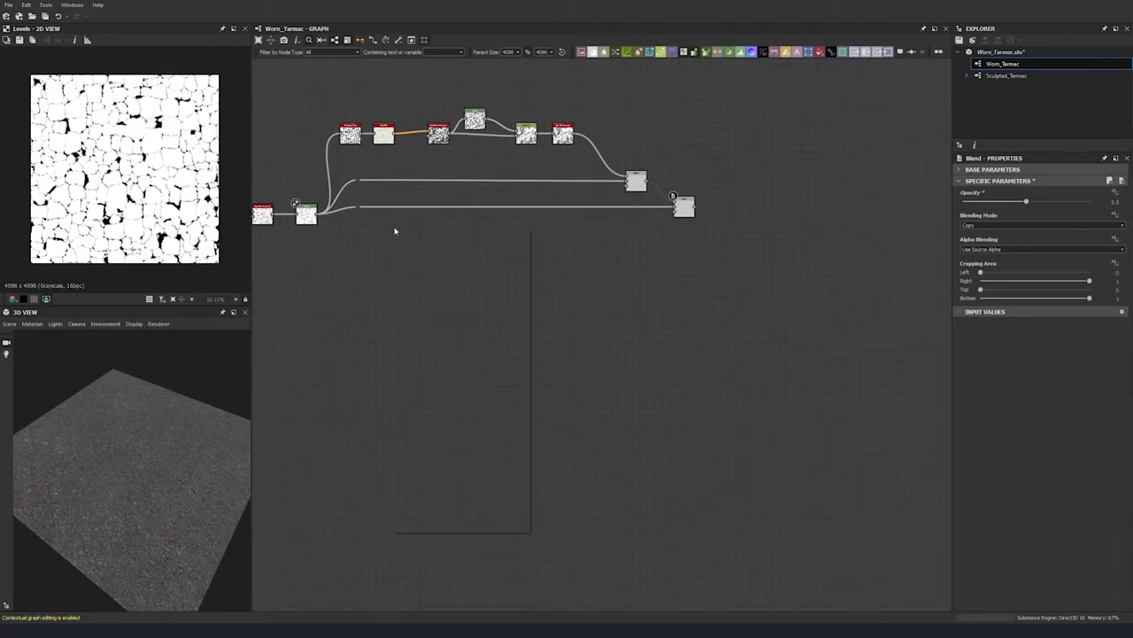
type("floo")
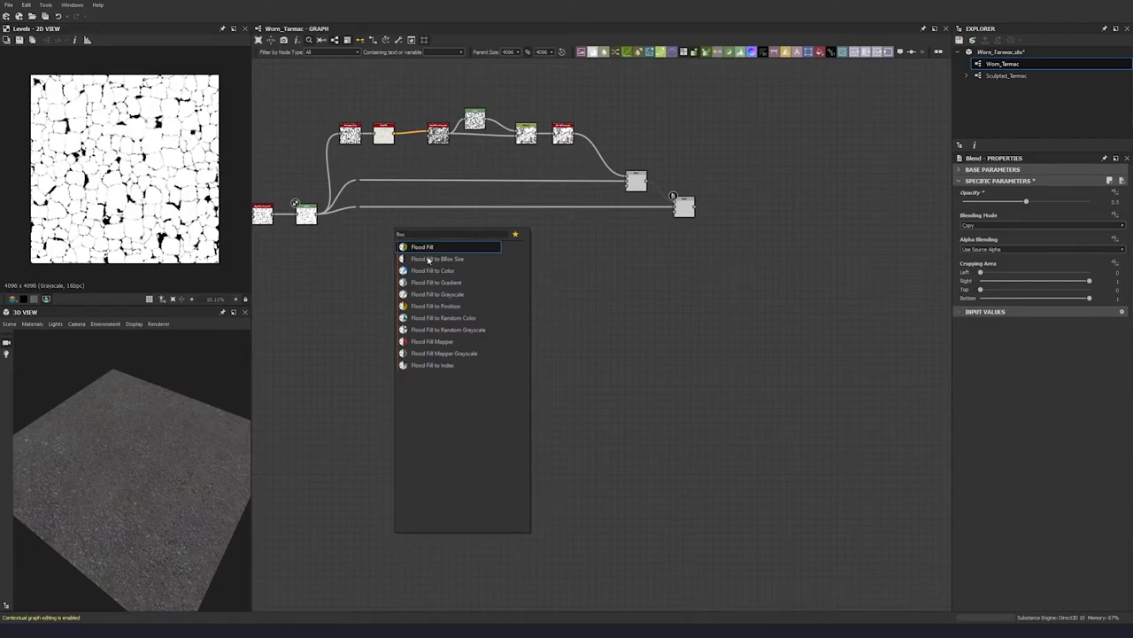
left_click(436, 282)
left_click_drag(395, 134, 384, 229)
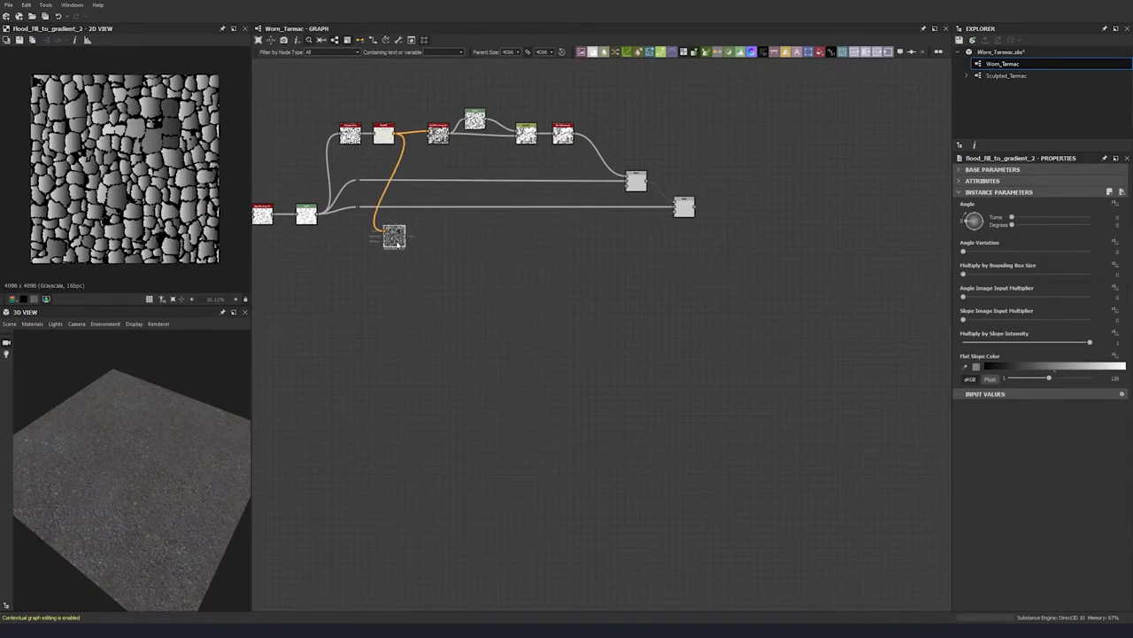
Step: Set the gradient node's angle to 87 degrees and its angle variation to 0.76
left_click(1014, 227)
type("87")
key("Return")
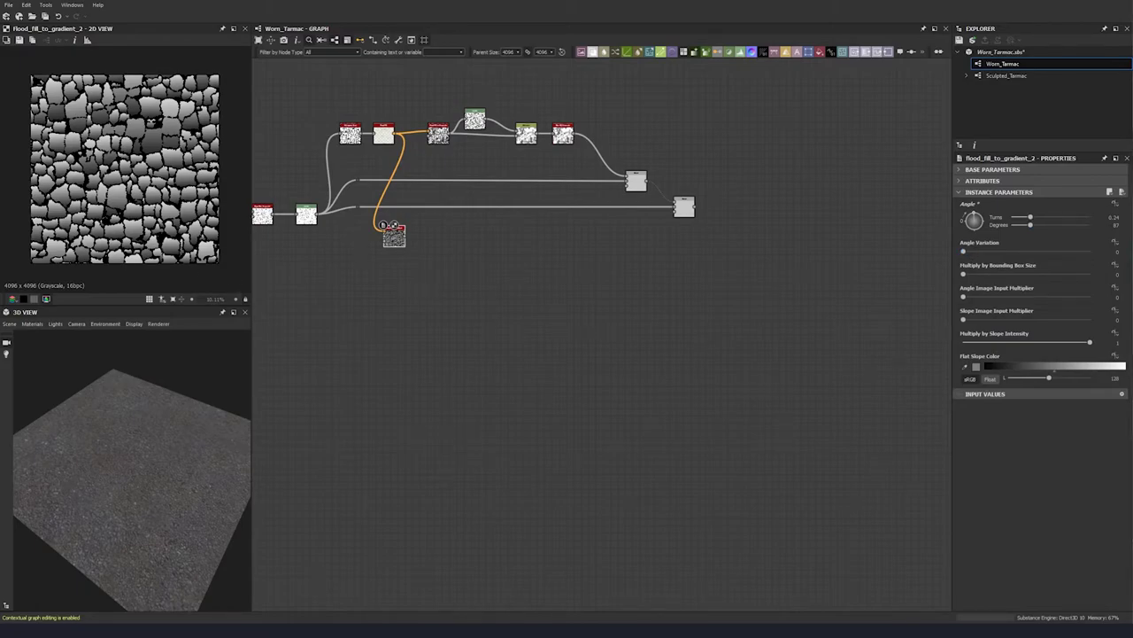
left_click(997, 252)
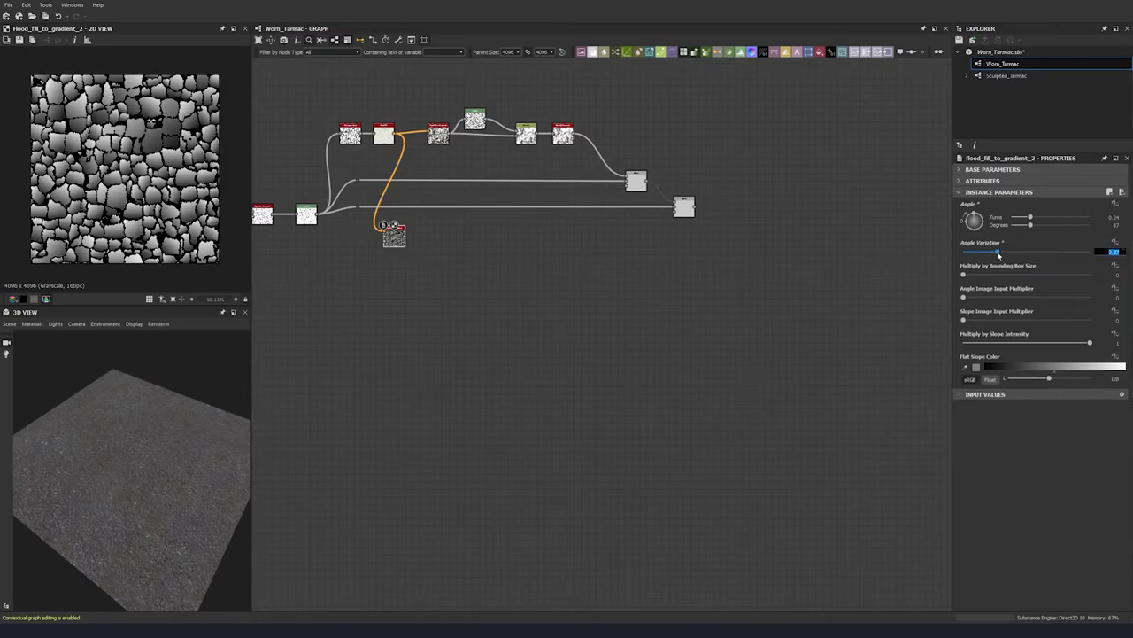
type("0.76")
key("Return")
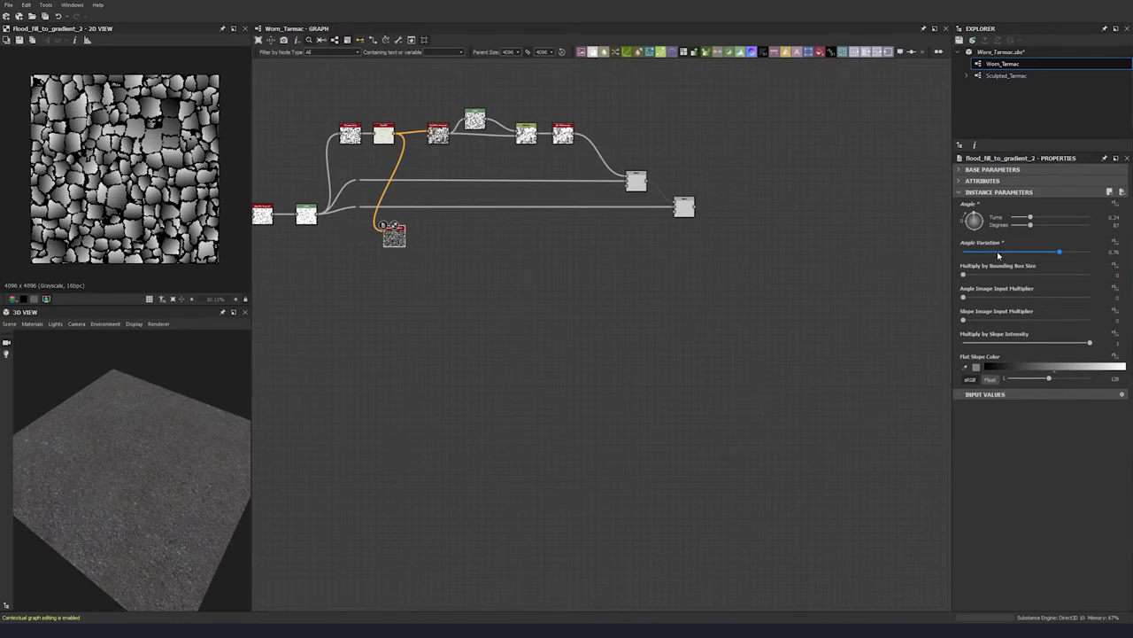
Step: Duplicate the Levels and Distance pair from the upper branch and wire the copies after the Flood Fill to Gradient node
middle_click_drag(473, 228, 420, 239)
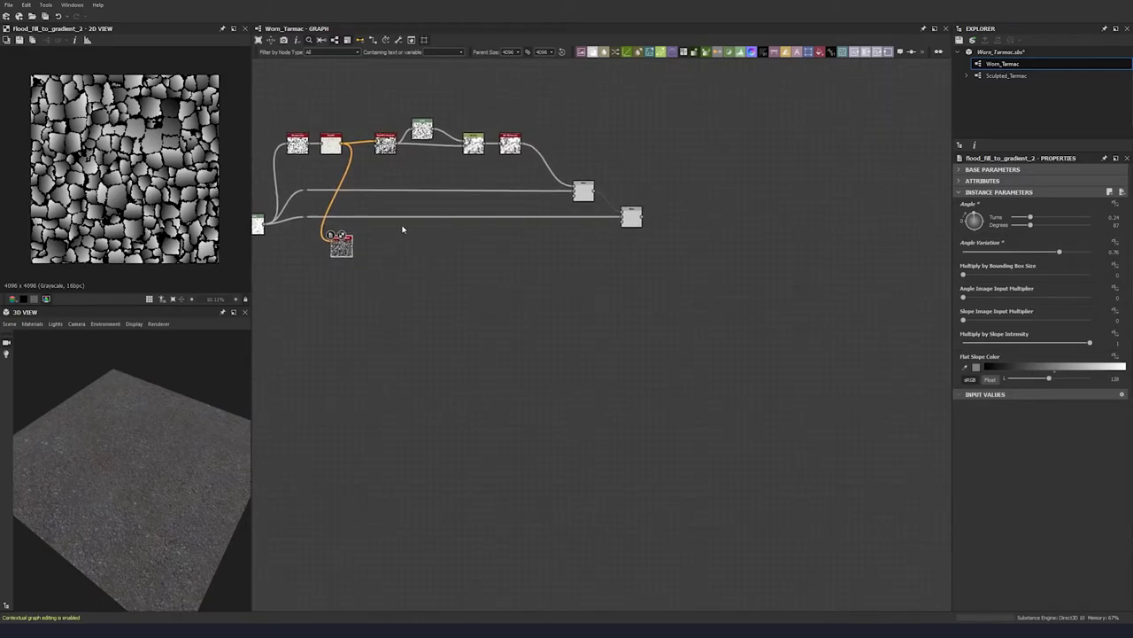
left_click(421, 131)
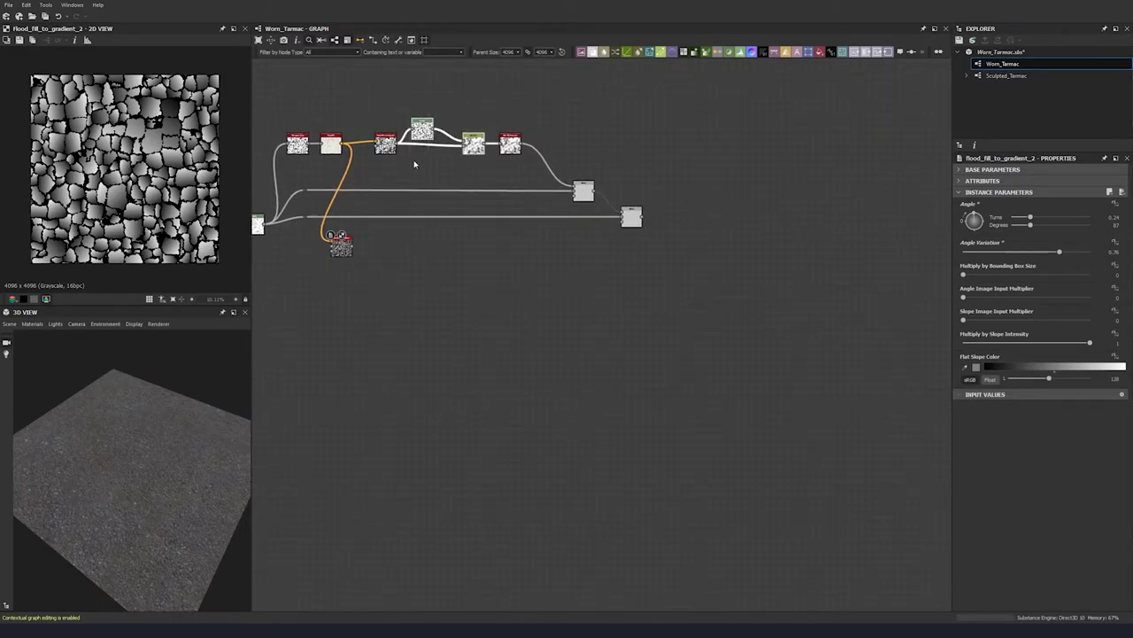
key("ctrl+d")
left_click_drag(574, 327, 435, 257)
left_click(357, 254)
double_click(444, 253)
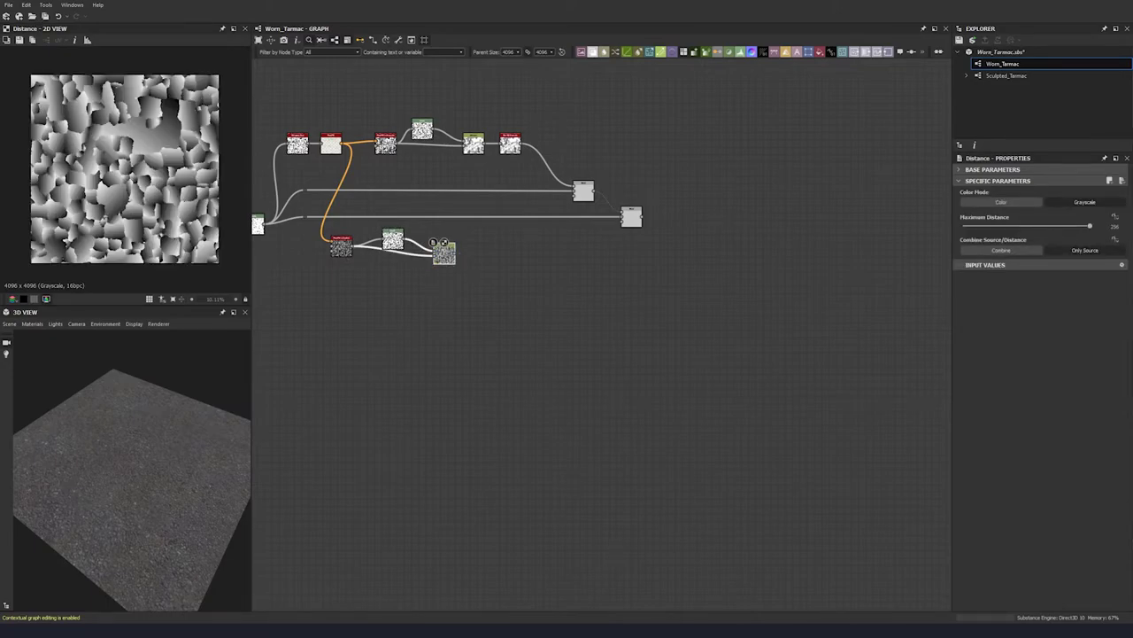
Step: Duplicate the Blur HQ Grayscale node, connect it after the new Distance node, and align the gradient branch
middle_click_drag(434, 243, 397, 237)
left_click(396, 238)
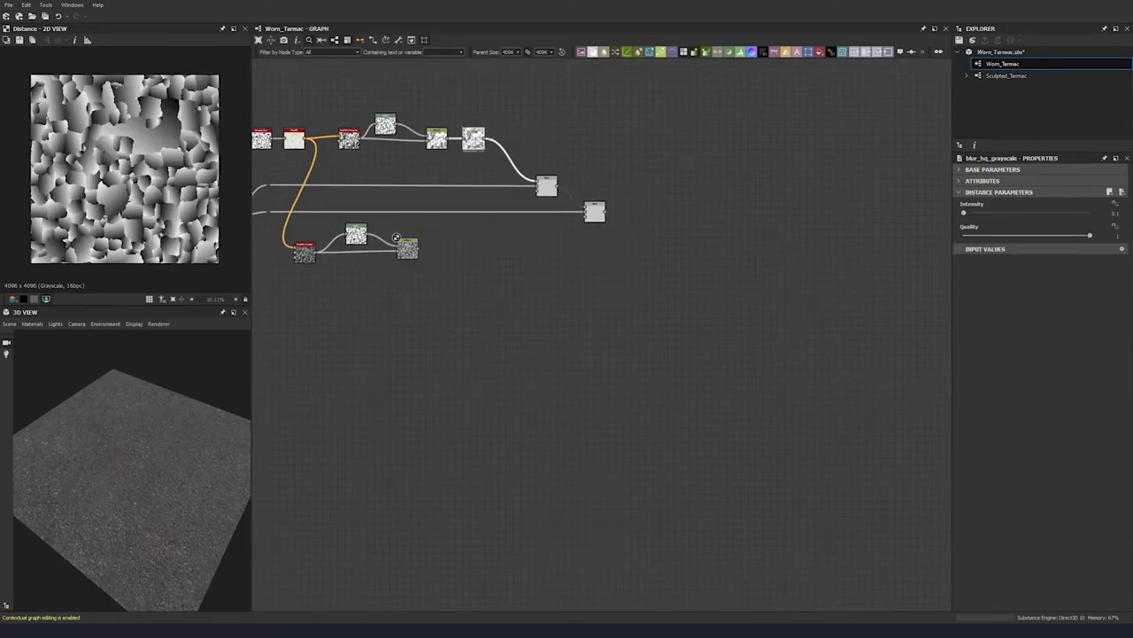
key("ctrl+v")
left_click_drag(608, 343, 427, 263)
left_click_drag(439, 268, 302, 266)
Step: Add a Blend combining the blurred gradients as foreground with the Levels stone mask as background, in Multiply mode
left_click(493, 232)
key("space")
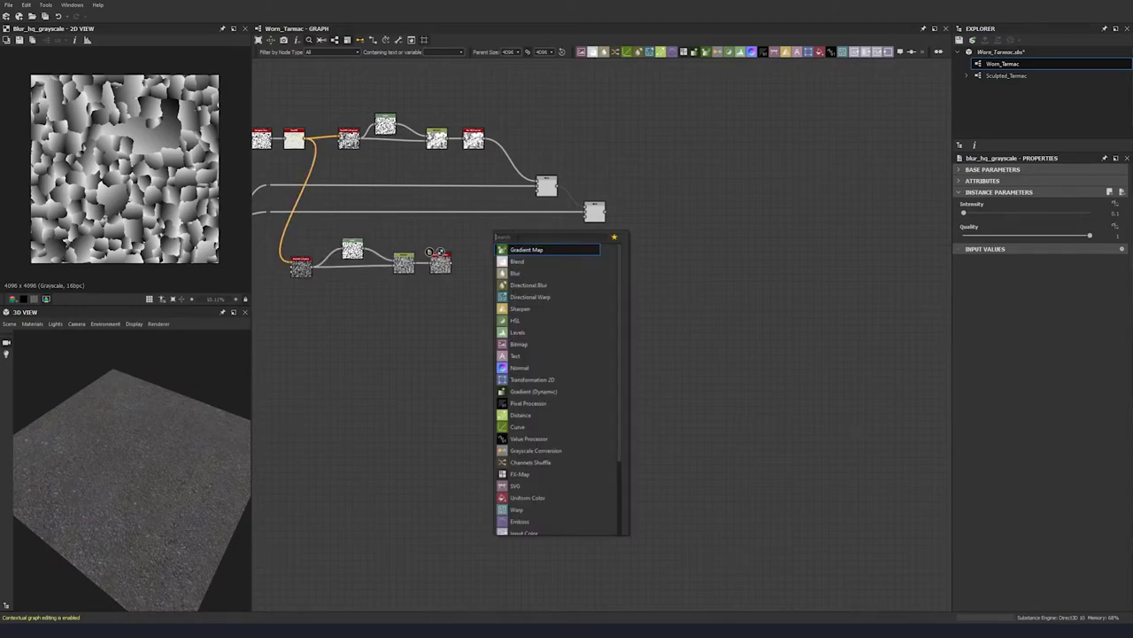
left_click(521, 262)
left_click_drag(451, 263, 485, 227)
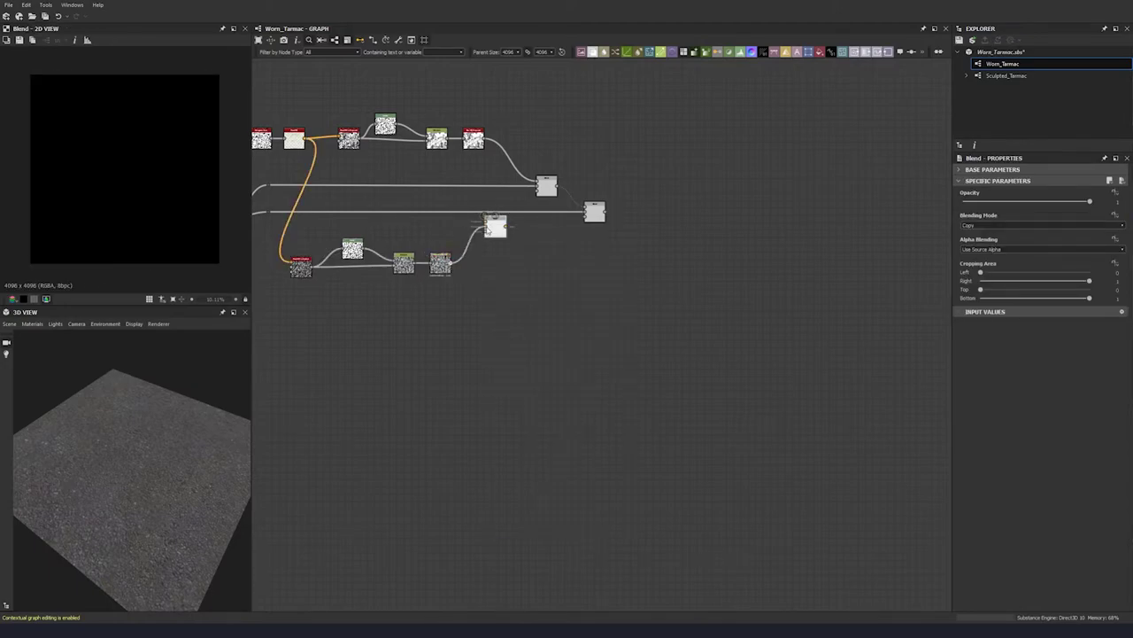
middle_click_drag(385, 244, 478, 238)
left_click_drag(321, 216, 577, 211)
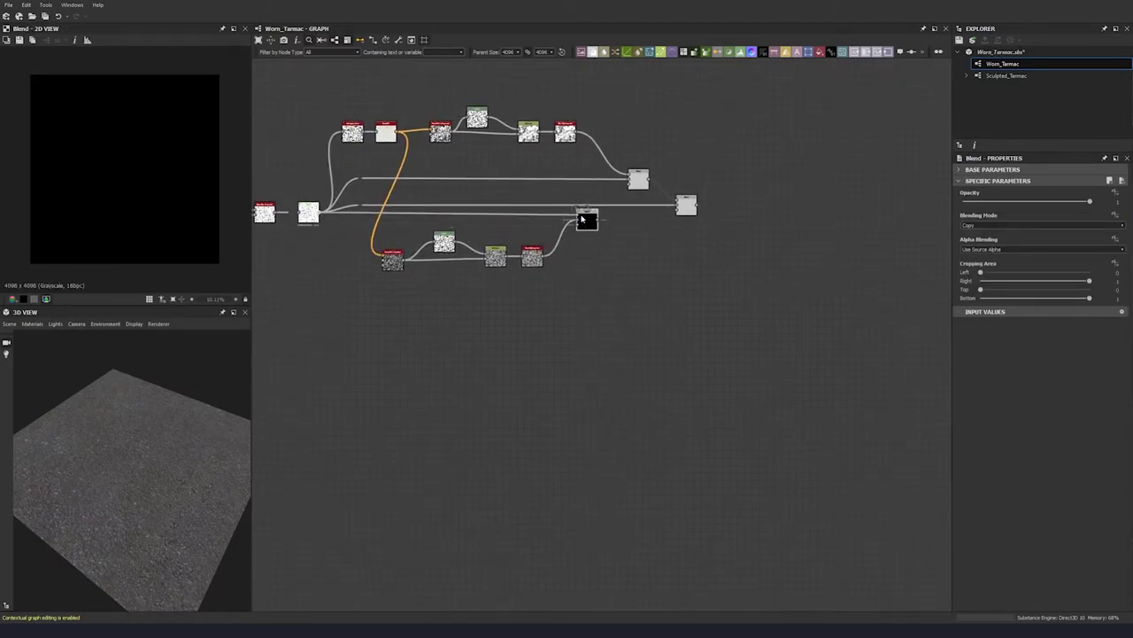
left_click(976, 226)
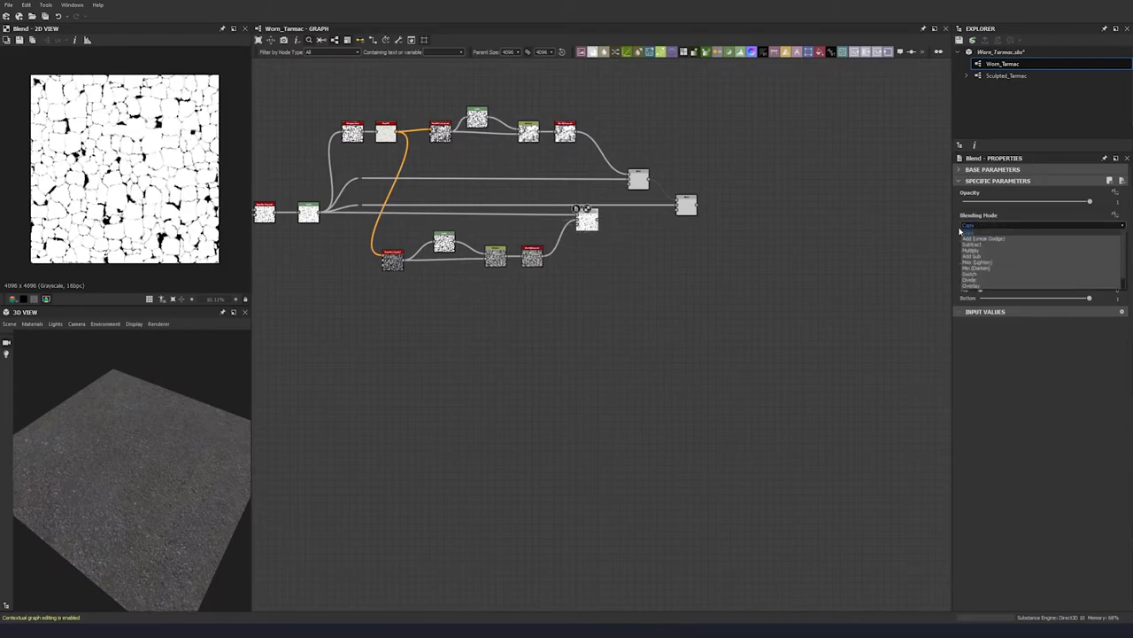
left_click(972, 252)
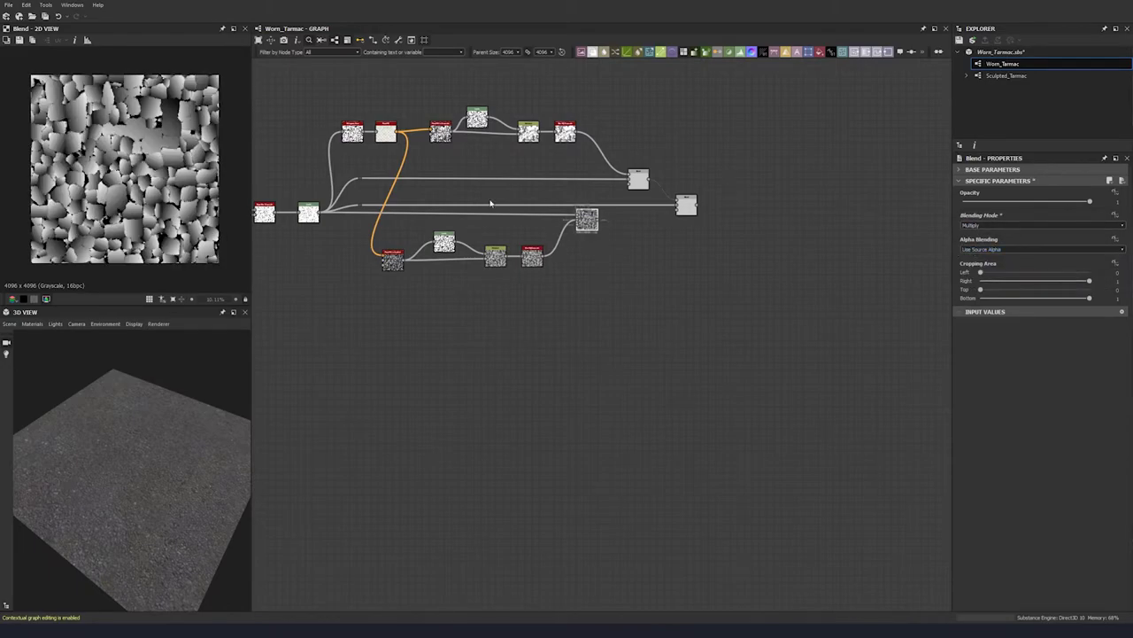
Step: Move the gradient branch and its Multiply blend slightly down, clear of the links above
middle_click_drag(585, 239, 456, 241)
left_click_drag(503, 234, 295, 283)
middle_click_drag(299, 283, 364, 277)
left_click_drag(539, 314, 324, 216)
left_click_drag(519, 218, 519, 238)
Step: Add another Blend with the multiplied gradients as foreground and the 0.5-opacity stone blend as background
left_click(643, 235)
key("space")
left_click(696, 247)
double_click(623, 205)
middle_click_drag(618, 235, 533, 217)
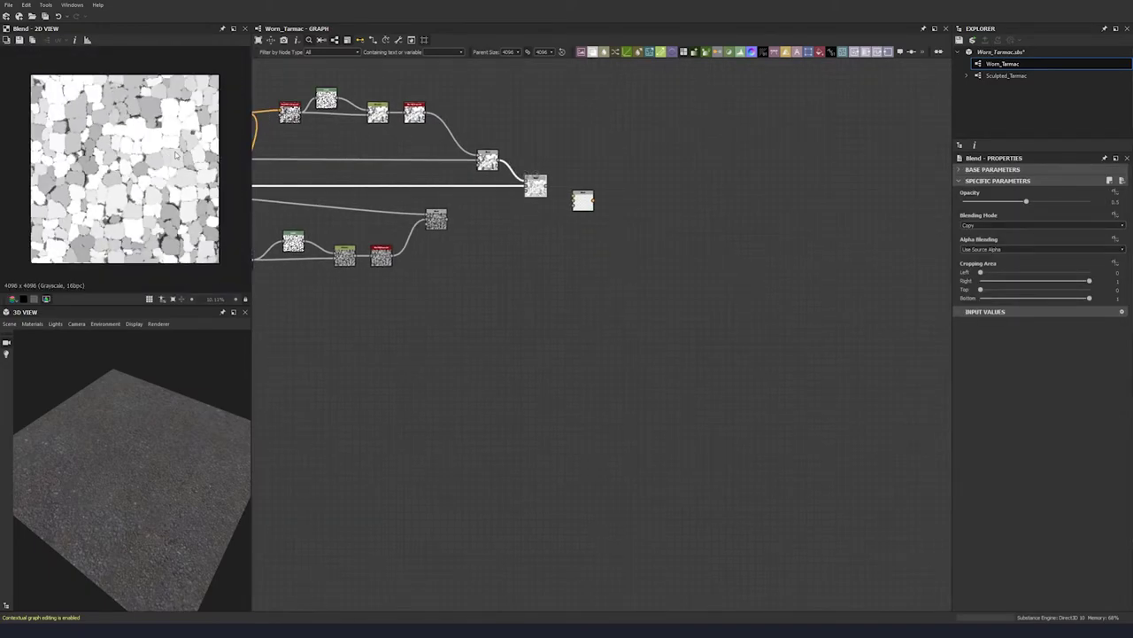
left_click_drag(548, 187, 598, 215)
middle_click_drag(470, 222, 450, 220)
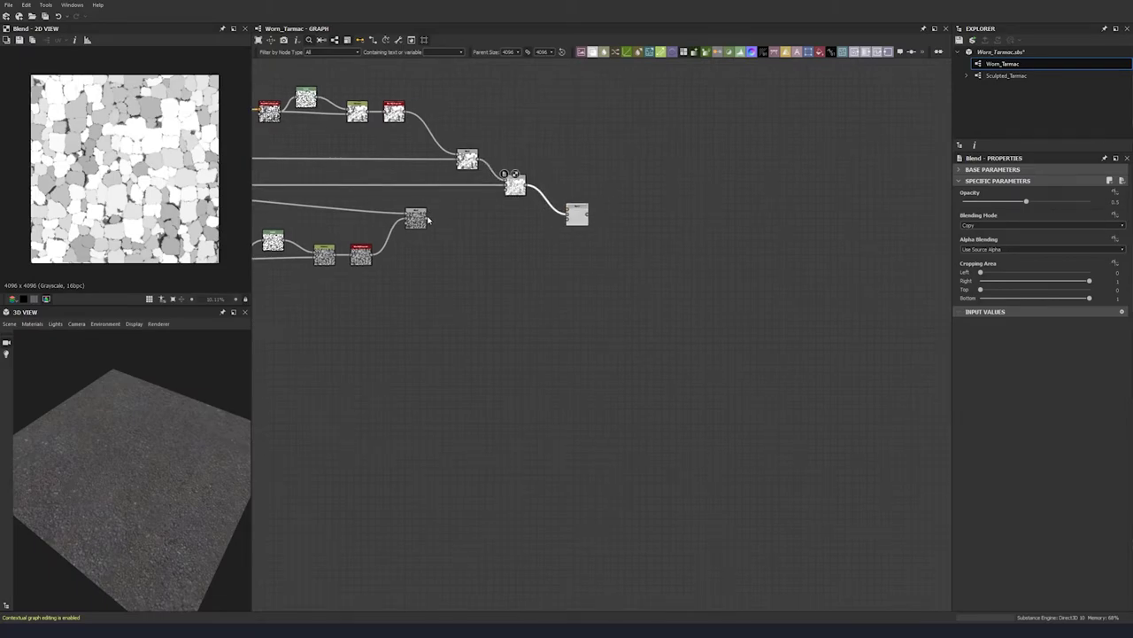
scroll(427, 219, "down", 1)
left_click_drag(428, 219, 543, 215)
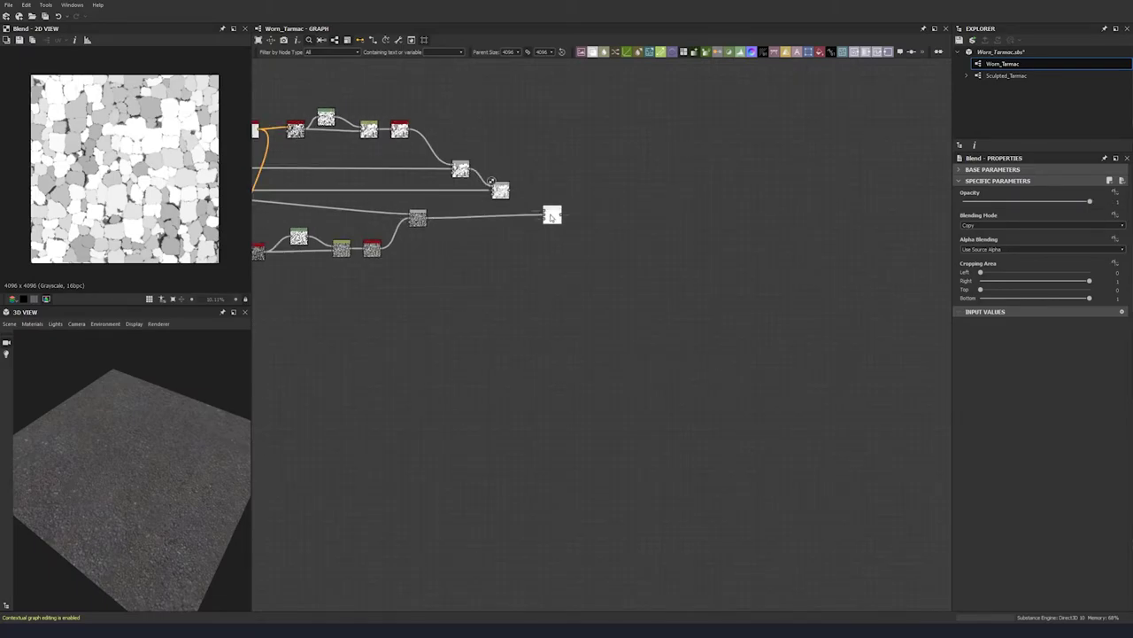
left_click_drag(445, 218, 543, 214)
Step: Set this Blend to Min (Darken) with an opacity of about 0.39 and nudge the node slightly down
left_click(992, 226)
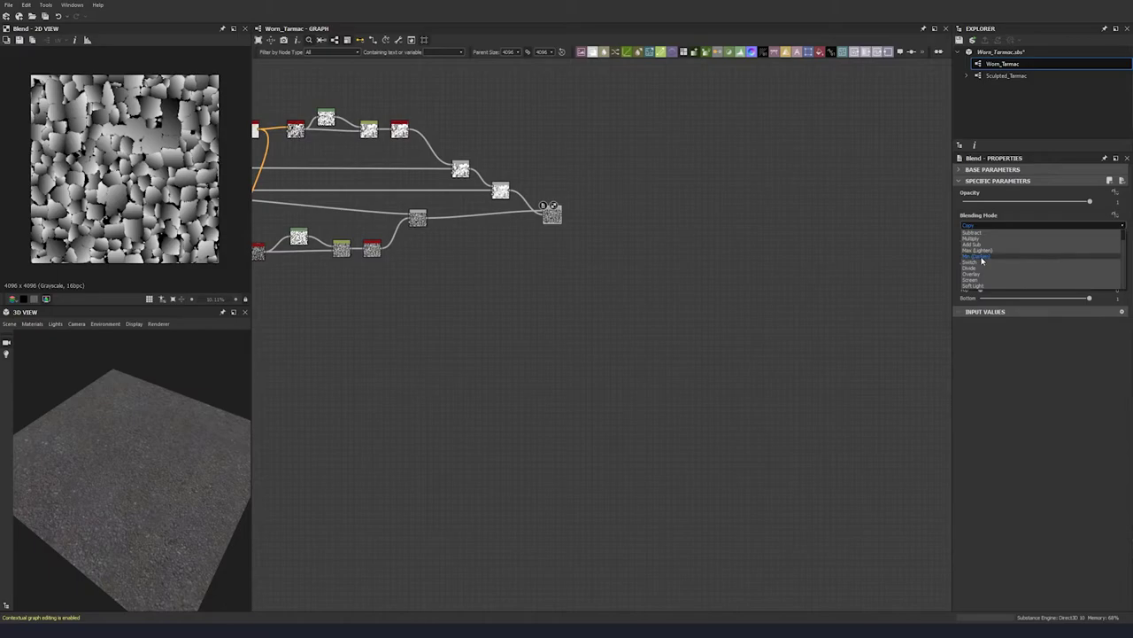
left_click(979, 267)
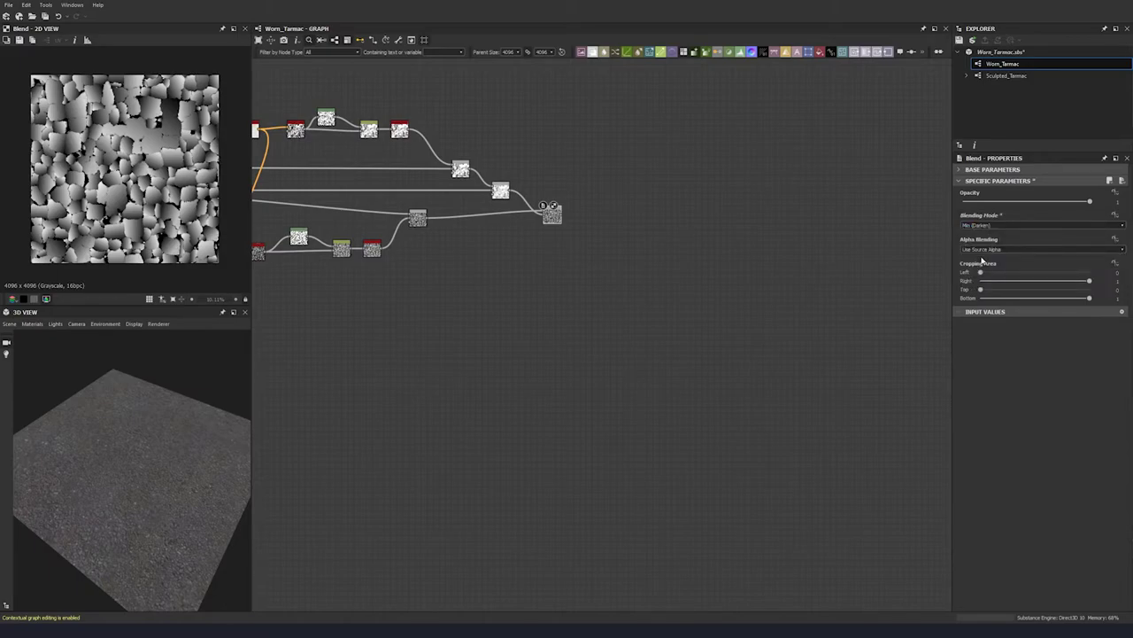
left_click_drag(1054, 202, 1011, 203)
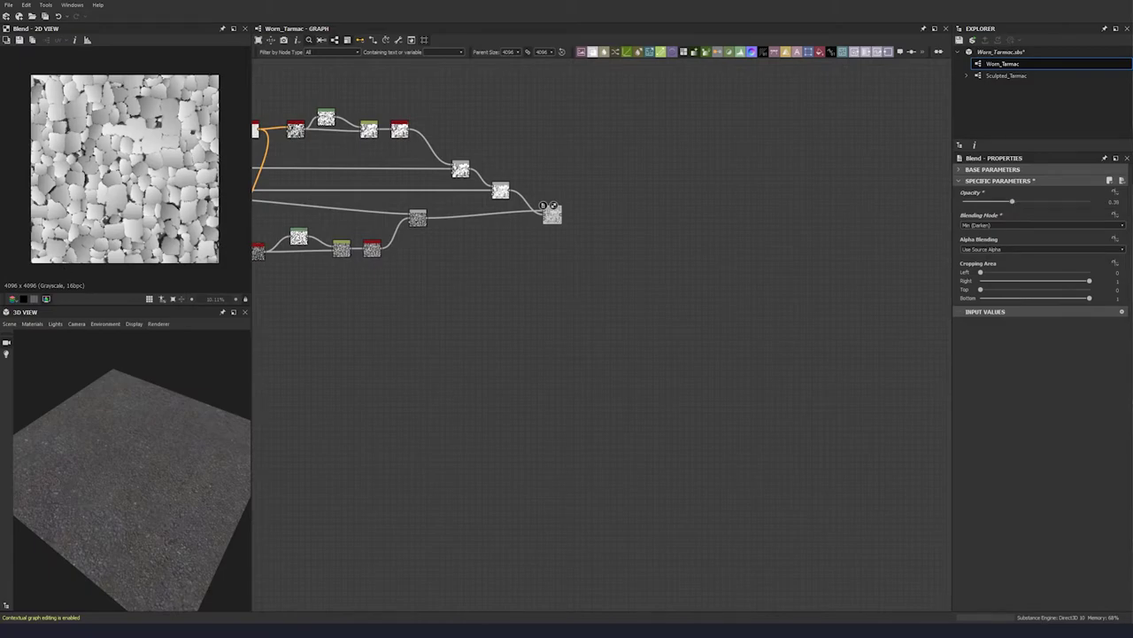
left_click_drag(623, 173, 489, 244)
left_click_drag(553, 219, 559, 224)
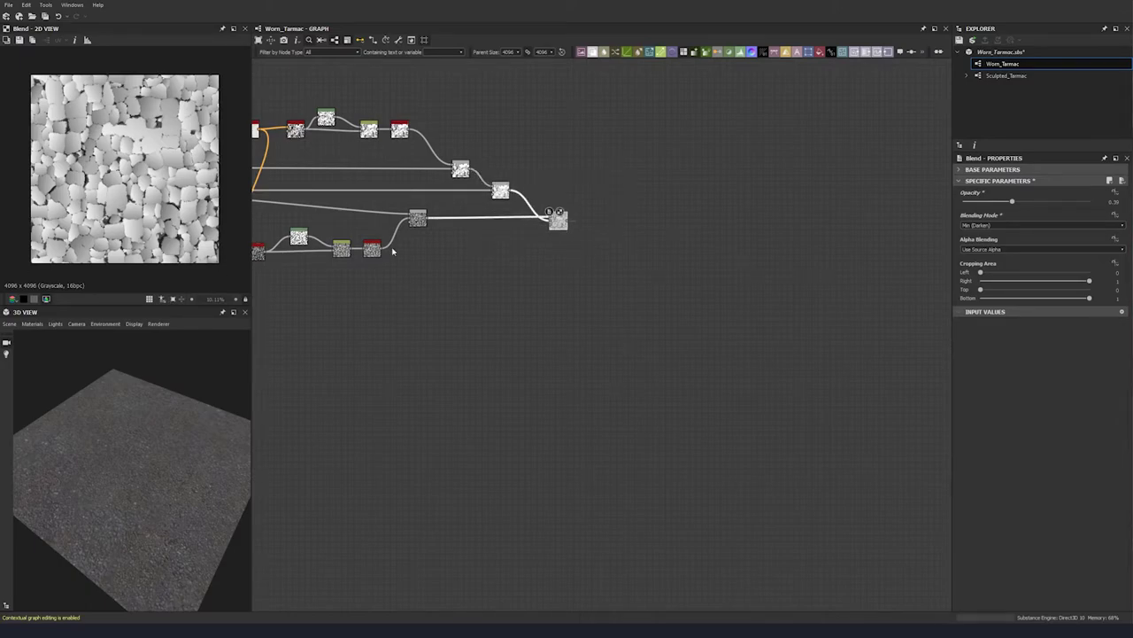
scroll(584, 231, "up", 4)
scroll(120, 190, "up", 5)
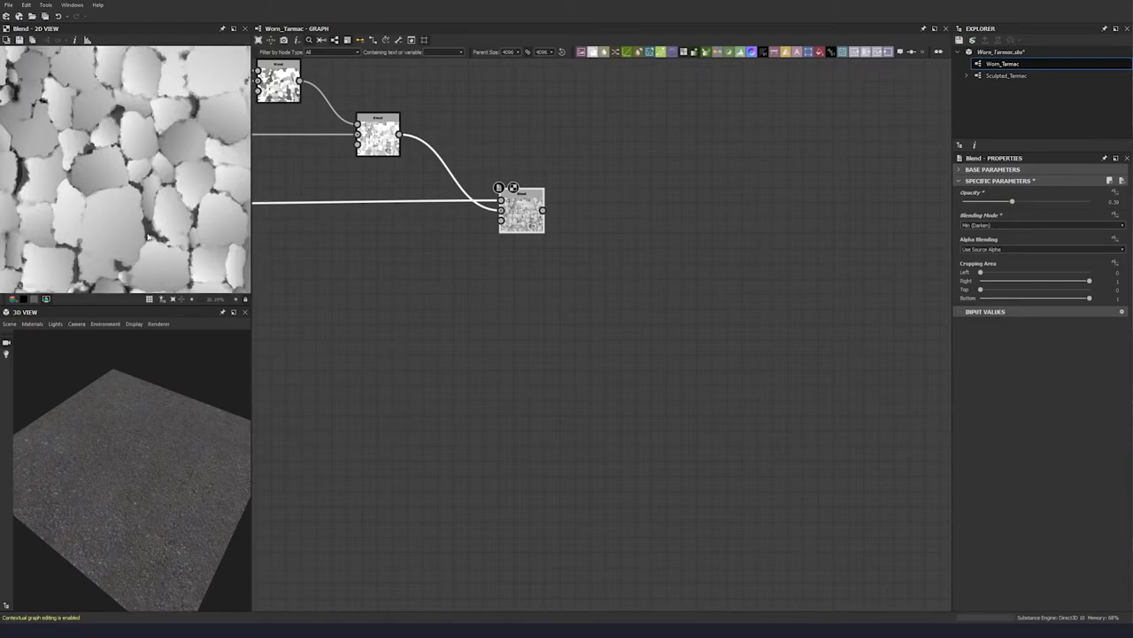
Step: Add a Blend in Max (Lighten) mode with the darkened result as background, and place it further along the graph
scroll(553, 236, "down", 3)
middle_click_drag(601, 231, 558, 221)
left_click(558, 222)
key("space")
left_click(590, 254)
left_click_drag(503, 210, 561, 197)
scroll(551, 226, "up", 3)
left_click(1005, 226)
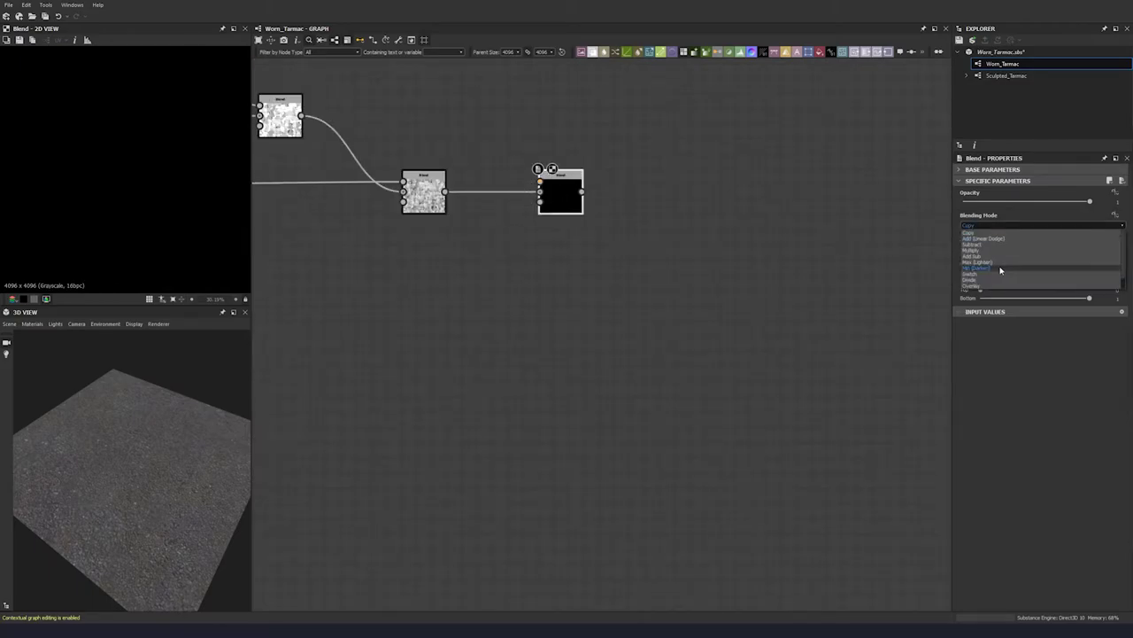
left_click(978, 262)
left_click_drag(568, 192, 644, 192)
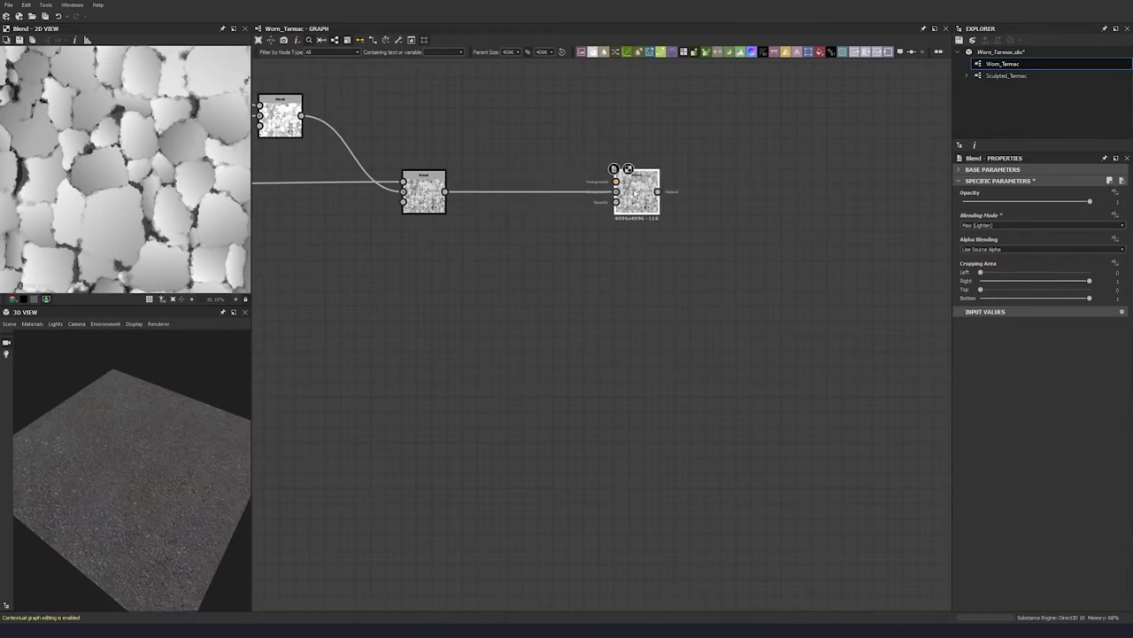
Step: Add a Histogram Range node in the empty area below the earlier noise branches
scroll(643, 192, "down", 5)
middle_click_drag(441, 214, 661, 184)
middle_click_drag(374, 216, 661, 181)
key("space")
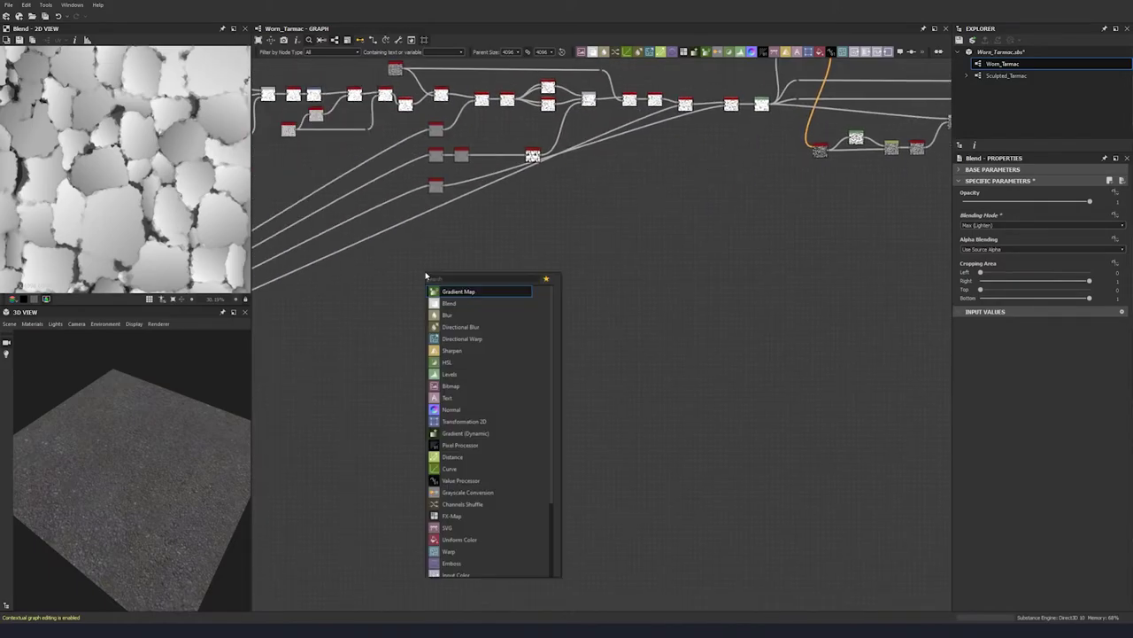
type("hist")
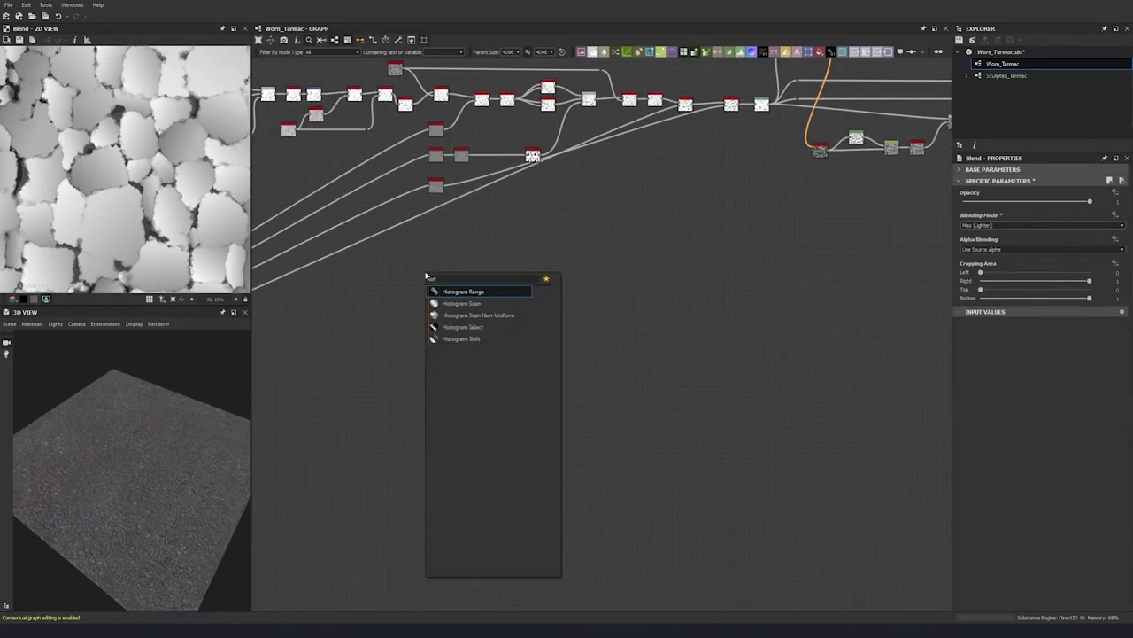
left_click(452, 294)
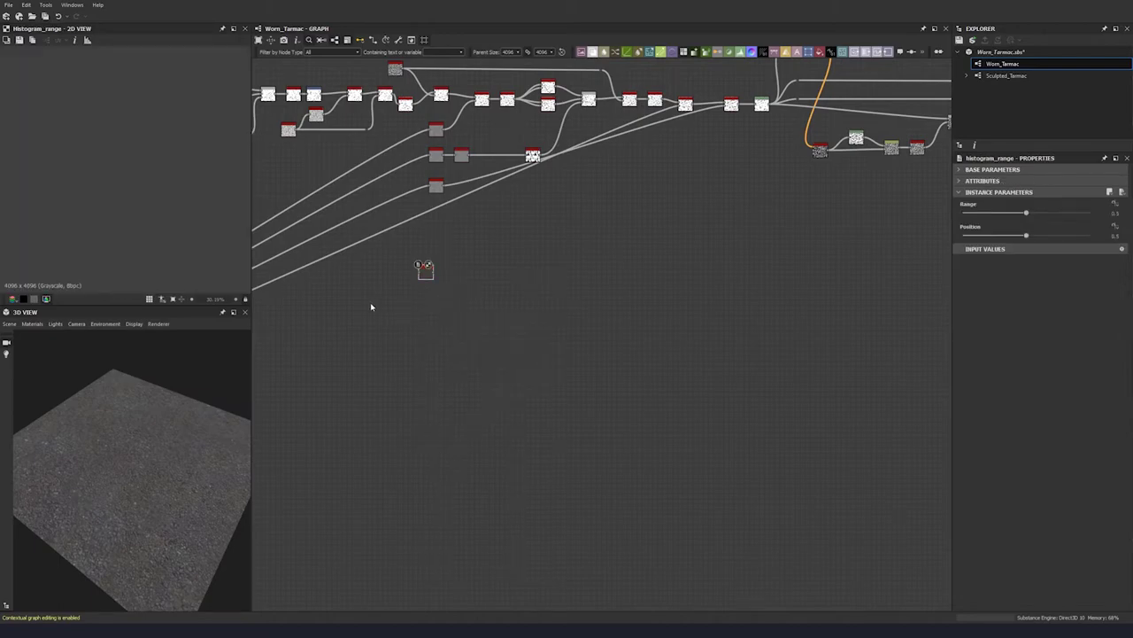
Step: Feed the soft grunge map into the Histogram Range and move the node beneath the last two Blends
middle_click_drag(371, 304, 707, 201)
scroll(463, 263, "down", 3)
scroll(347, 312, "up", 5)
left_click_drag(329, 300, 695, 177)
scroll(333, 302, "down", 3)
scroll(625, 251, "up", 3)
middle_click_drag(720, 171, 326, 282)
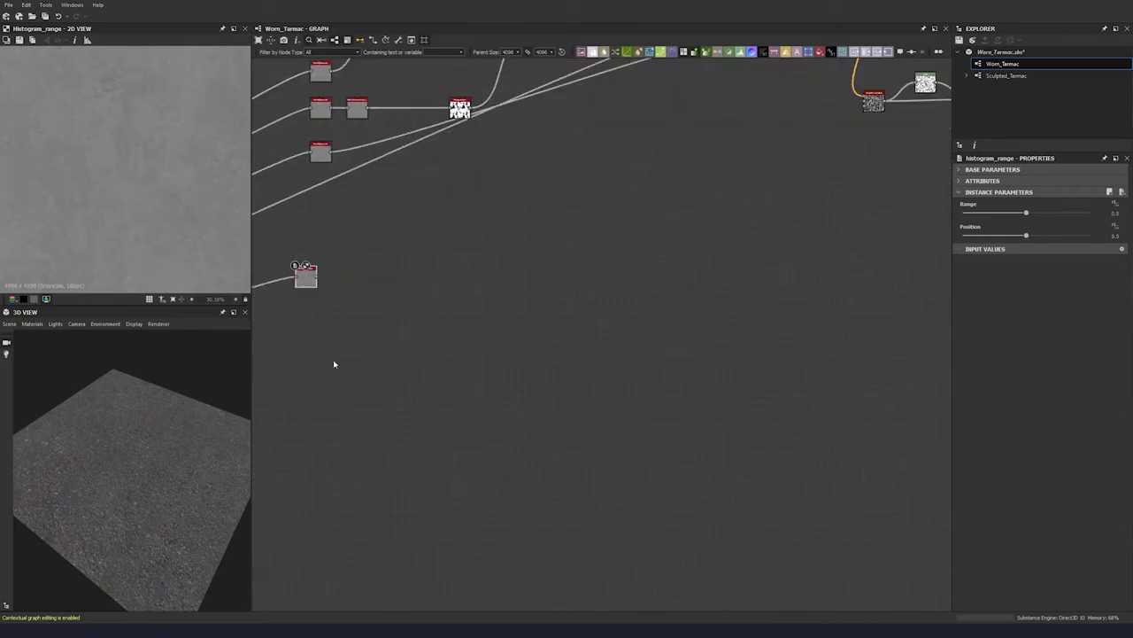
scroll(334, 364, "down", 3)
left_click_drag(308, 307, 940, 196)
middle_click_drag(916, 195, 530, 294)
scroll(599, 291, "up", 3)
left_click_drag(530, 295, 521, 285)
Step: Add a Safe Transform Grayscale node directly after the Histogram Range
key("space")
type("safe")
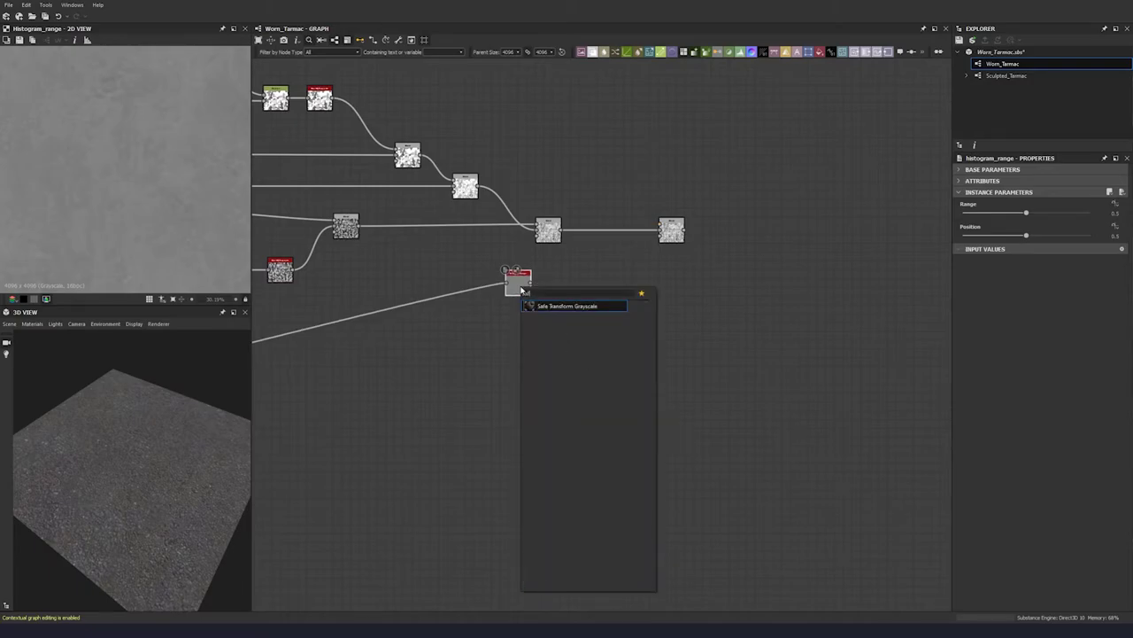
left_click(550, 308)
middle_click_drag(554, 308, 465, 305)
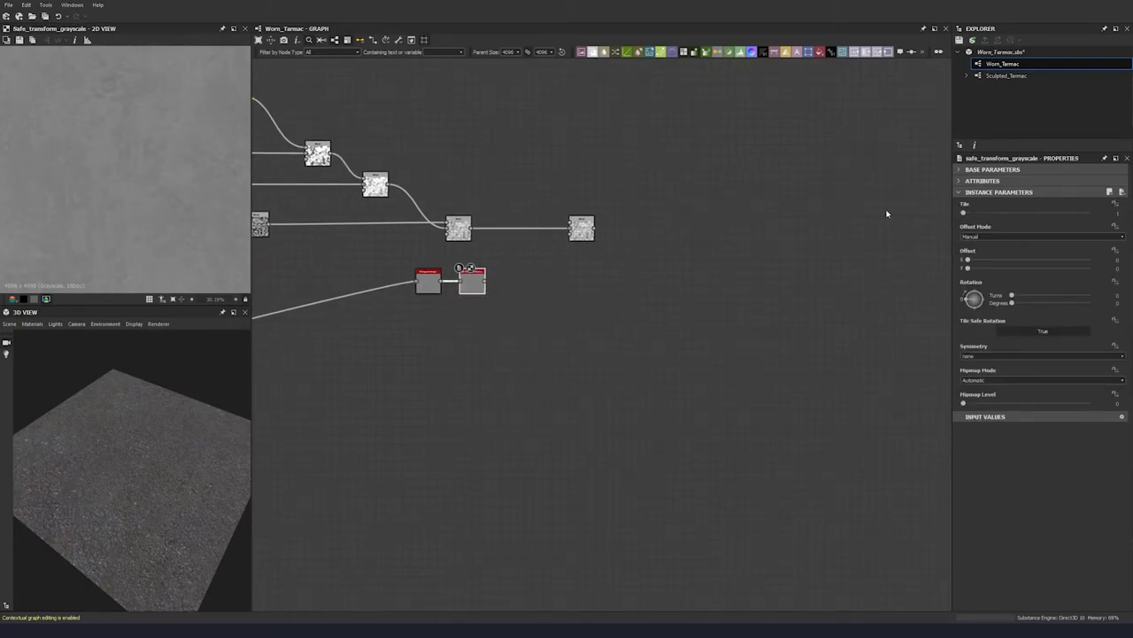
Step: Set the Safe Transform's tiling to 2 and both its X and Y offsets to 0.32
left_click_drag(963, 213, 971, 215)
left_click(974, 261)
key("Return")
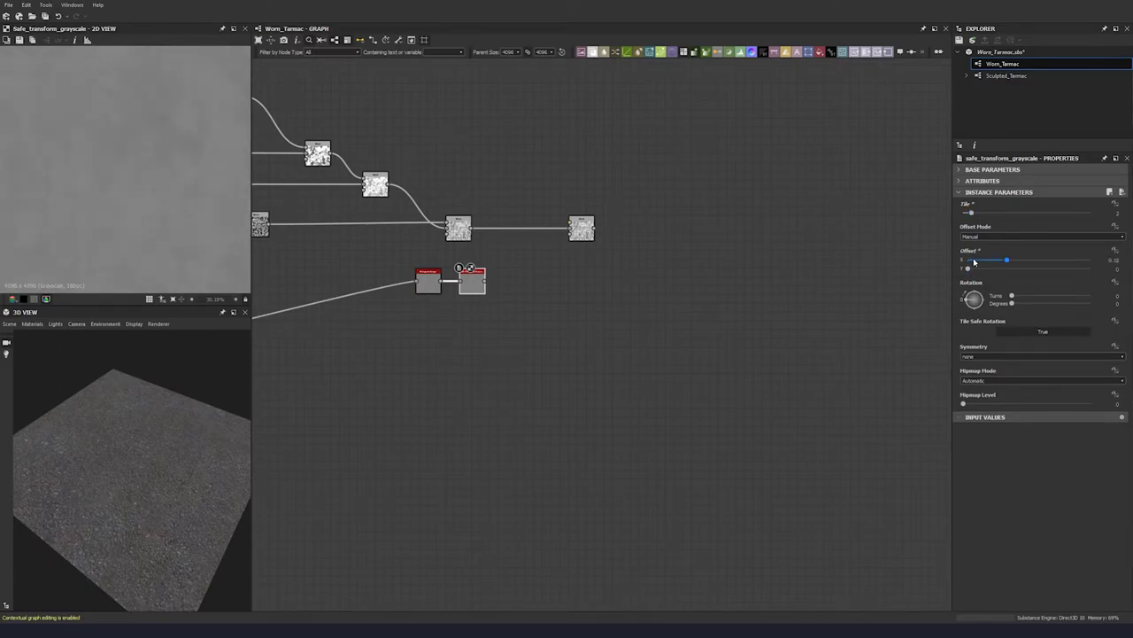
left_click(974, 268)
type("0.32")
key("Return")
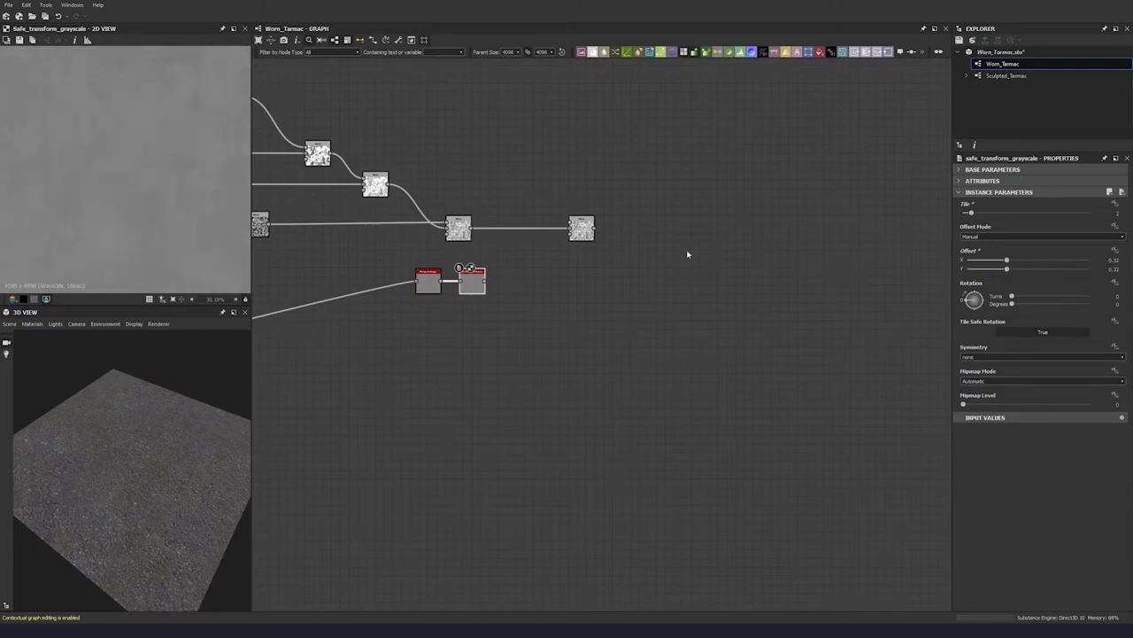
Step: Connect the Safe Transform to the Max (Lighten) Blend's foreground and inspect the blended stones up close
middle_click_drag(687, 254, 600, 247)
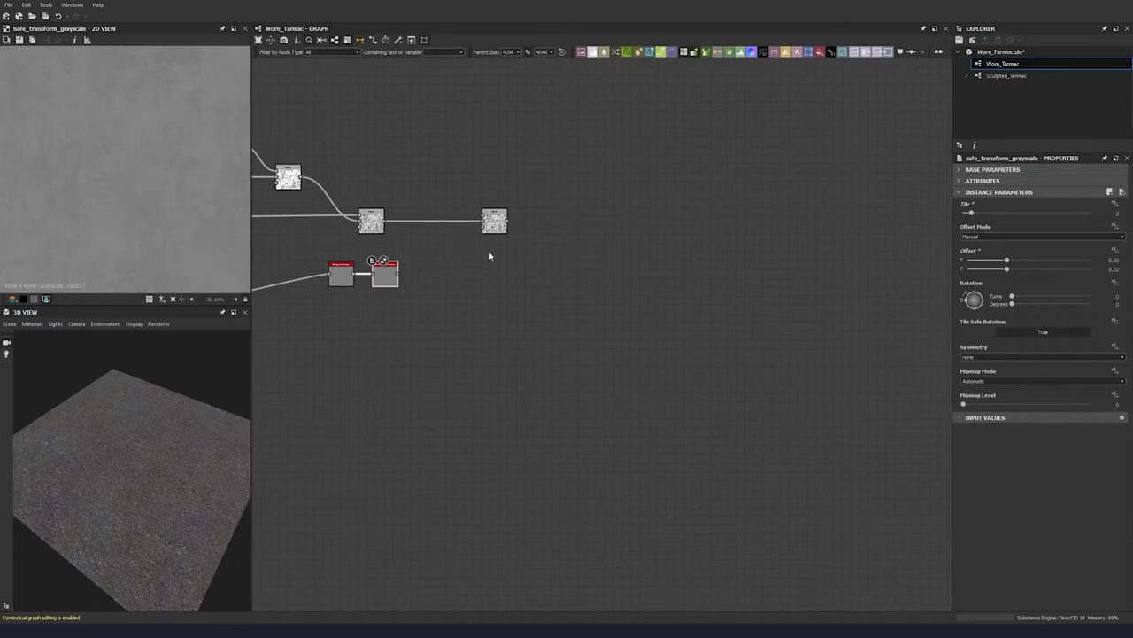
mouse_move(483, 221)
left_mouse_down()
mouse_move(423, 236)
mouse_move(398, 275)
left_mouse_up()
double_click(494, 220)
middle_click_drag(107, 232, 236, 126)
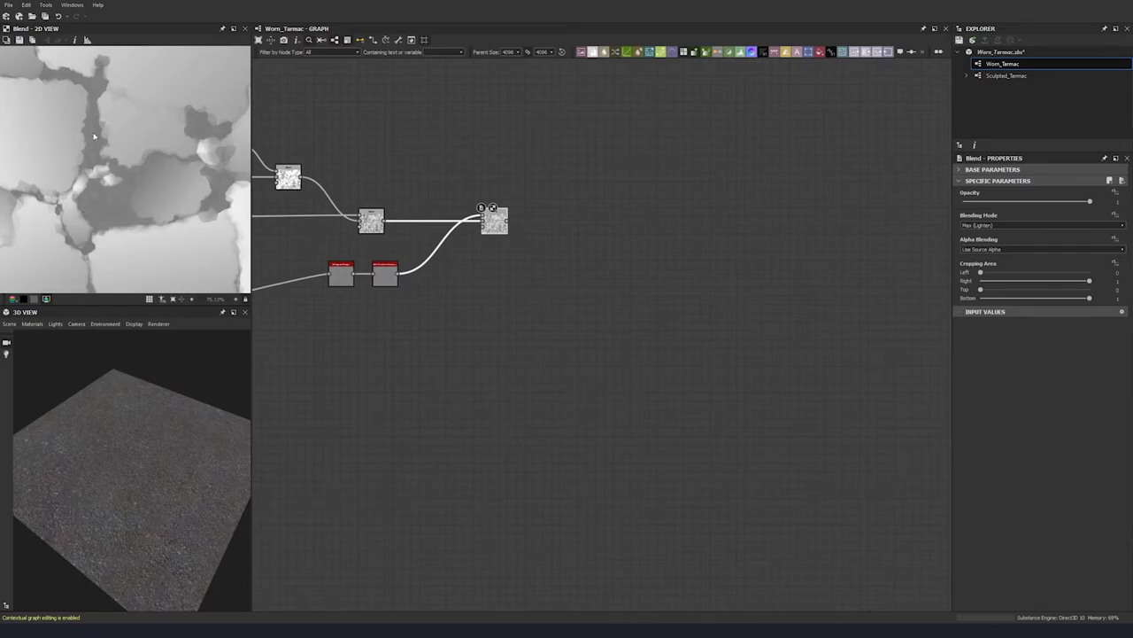
scroll(97, 150, "down", 5)
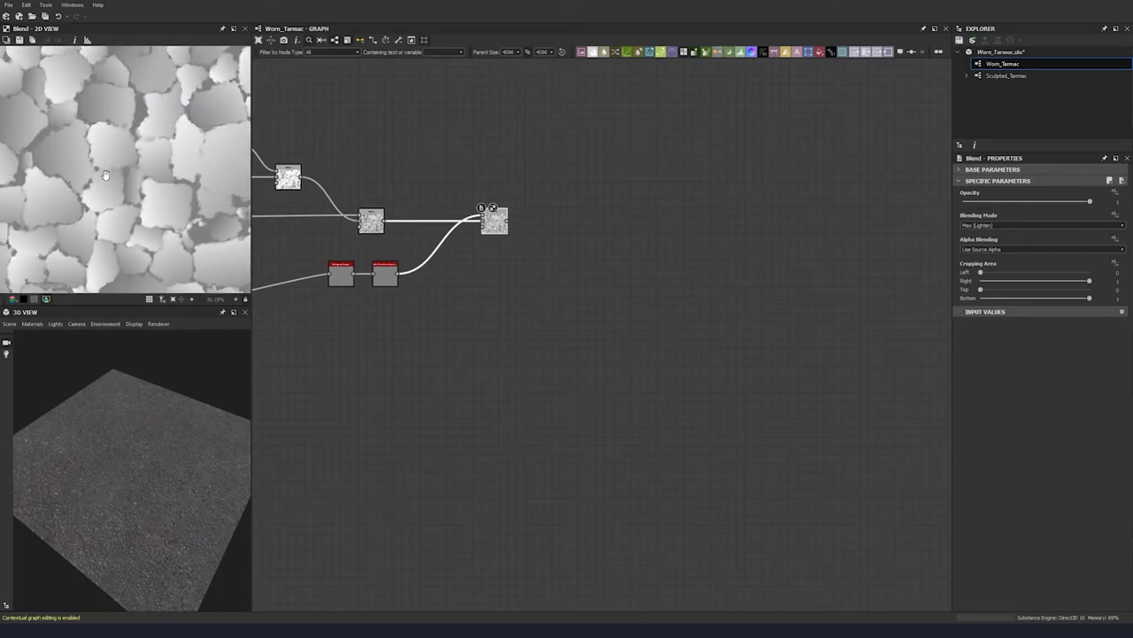
middle_click_drag(105, 174, 77, 188)
middle_click_drag(98, 140, 79, 149)
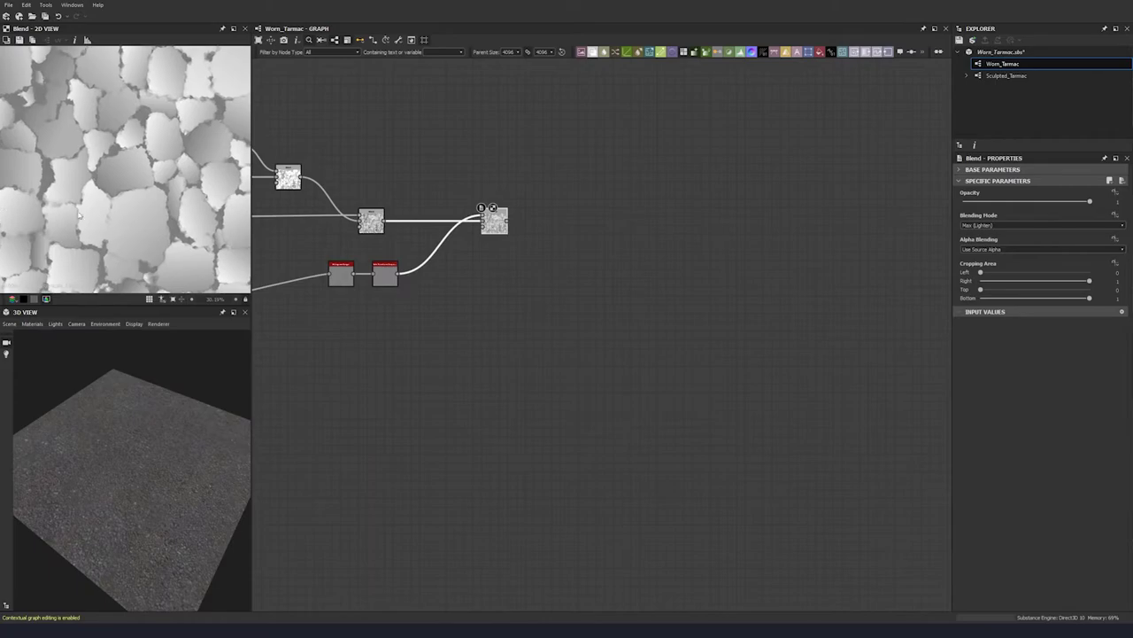
key("f")
Step: Add a Directional Warp after the Max (Lighten) Blend, using the Histogram Range's source map as its intensity input
key("space")
type("direc")
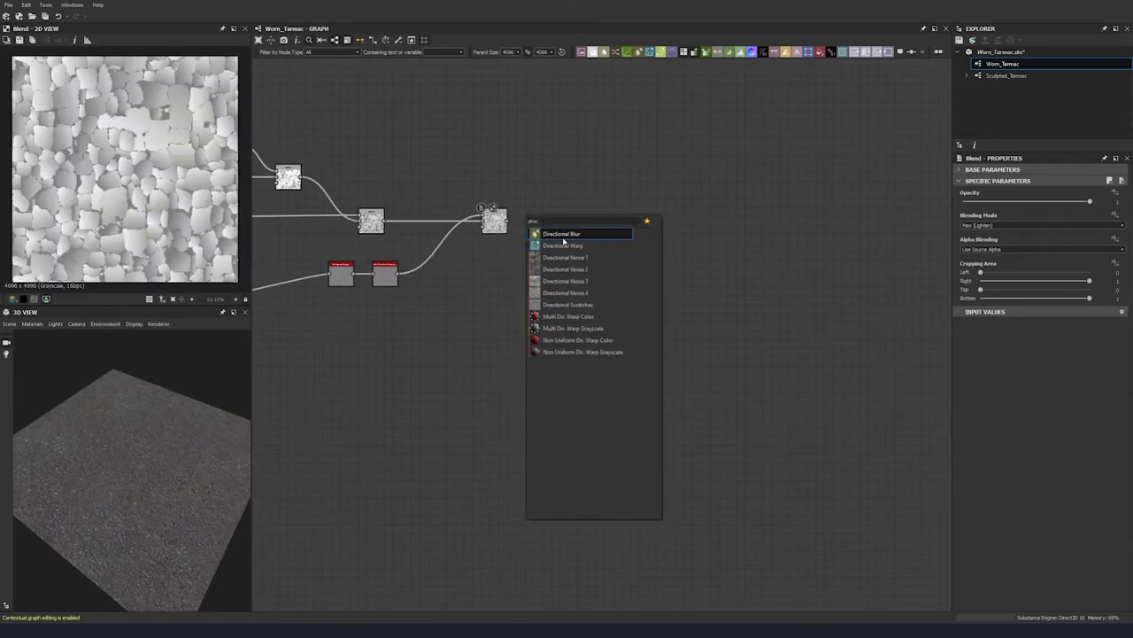
left_click(563, 244)
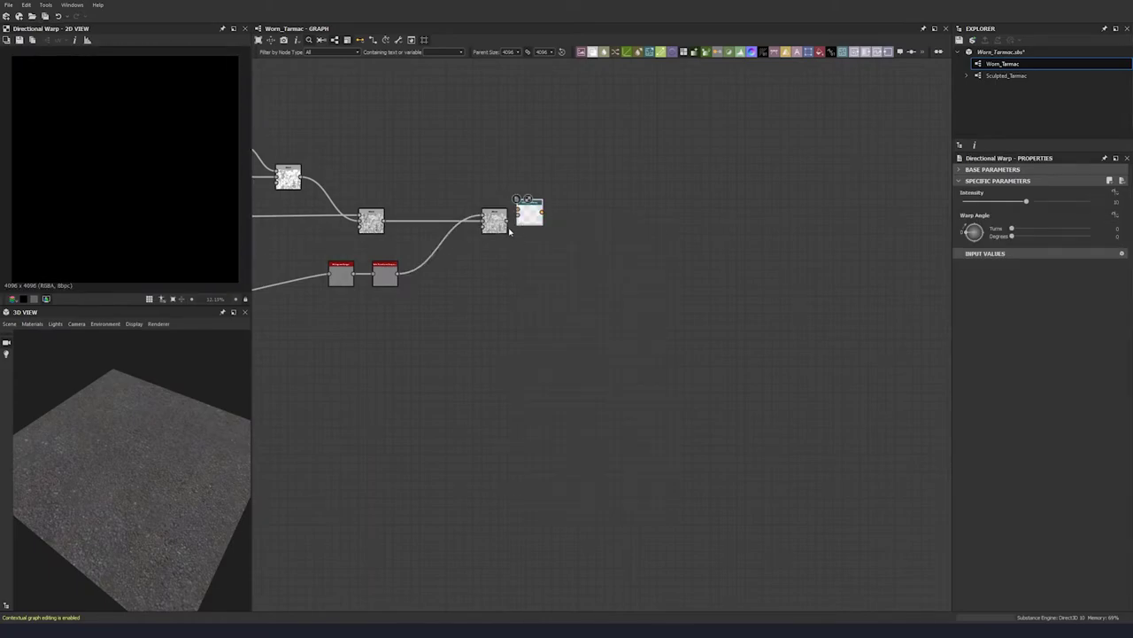
mouse_move(413, 274)
middle_mouse_down()
mouse_move(442, 239)
mouse_move(397, 269)
middle_mouse_up()
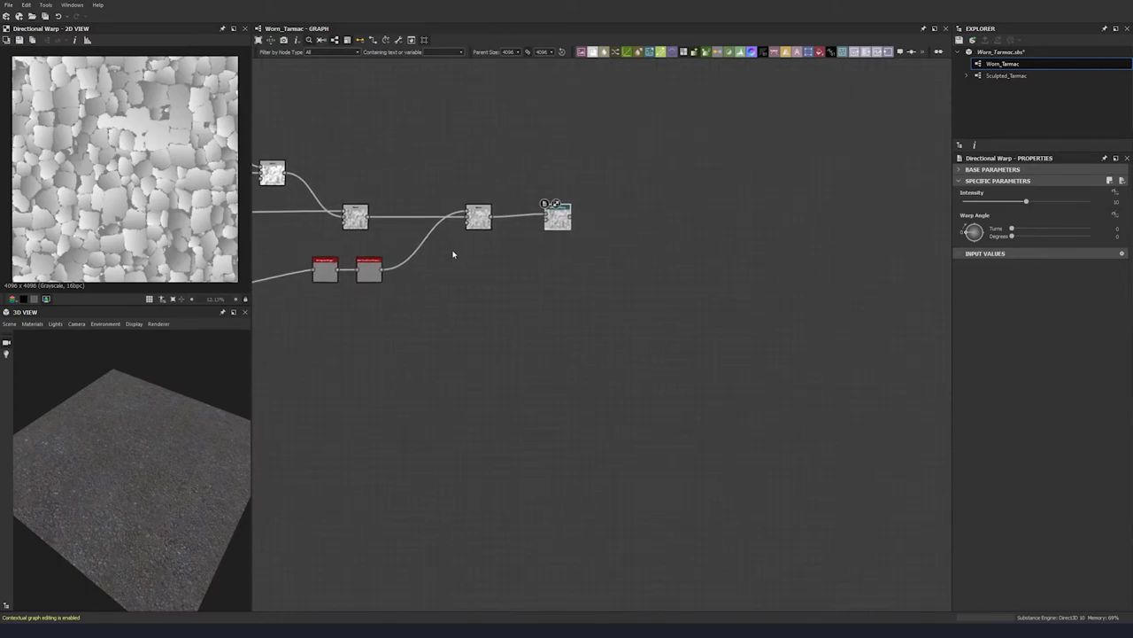
left_click_drag(314, 270, 574, 252, "ctrl")
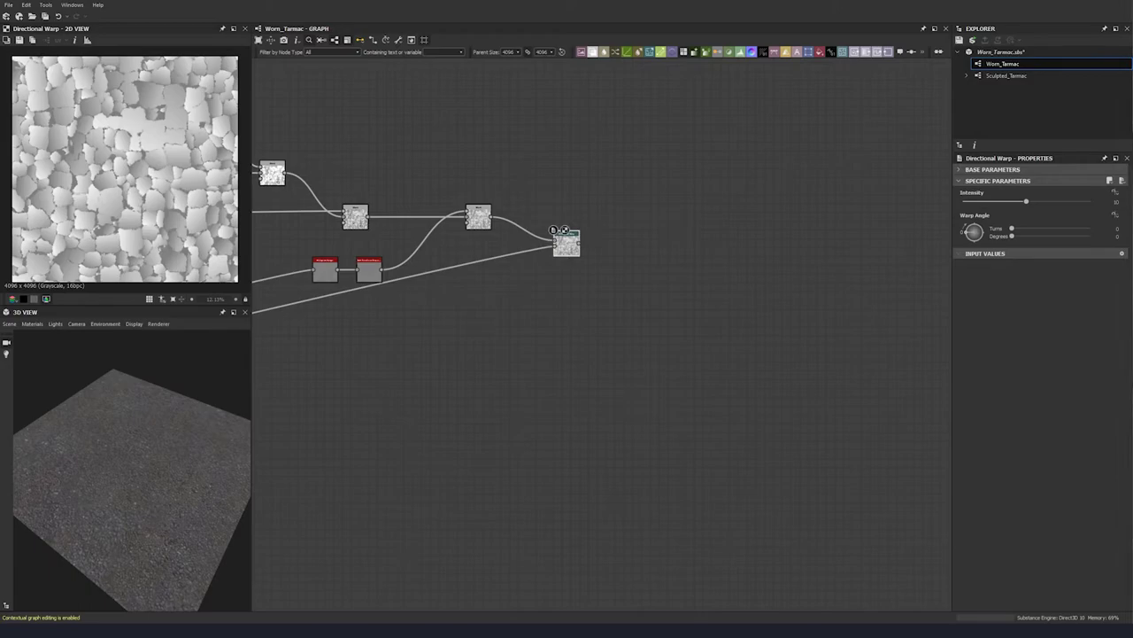
Step: Set the Directional Warp's intensity to 3.18 and its angle to -90 degrees, and nudge the node slightly
double_click(1117, 202)
type("18")
key("Return")
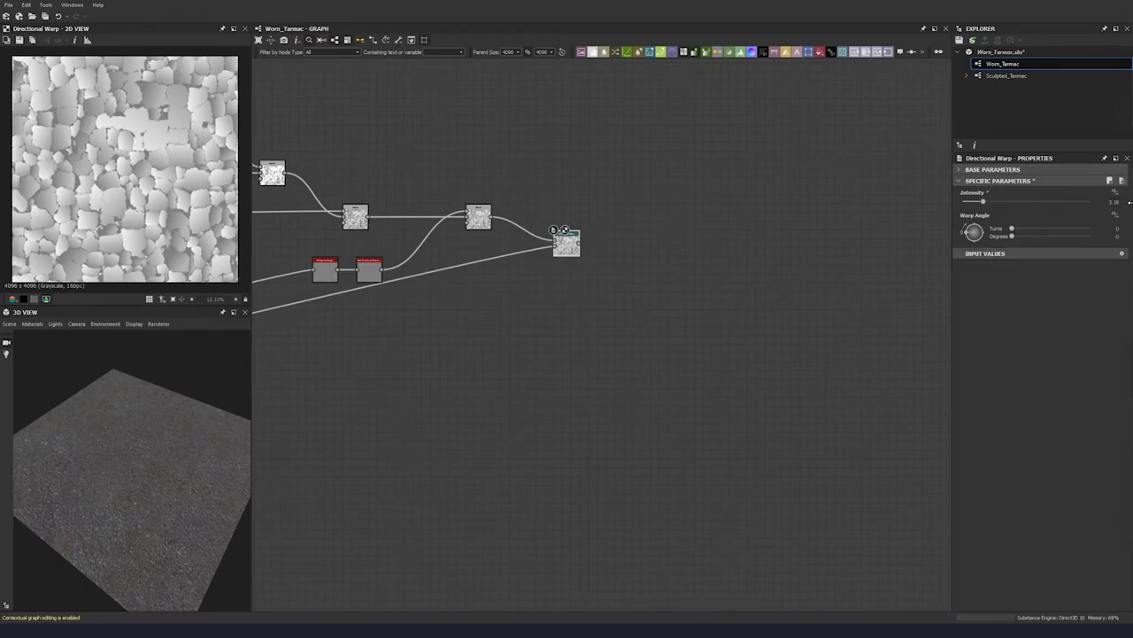
double_click(1117, 237)
type("-90")
key("Return")
middle_click_drag(522, 253, 446, 240)
left_click_drag(492, 232, 500, 227)
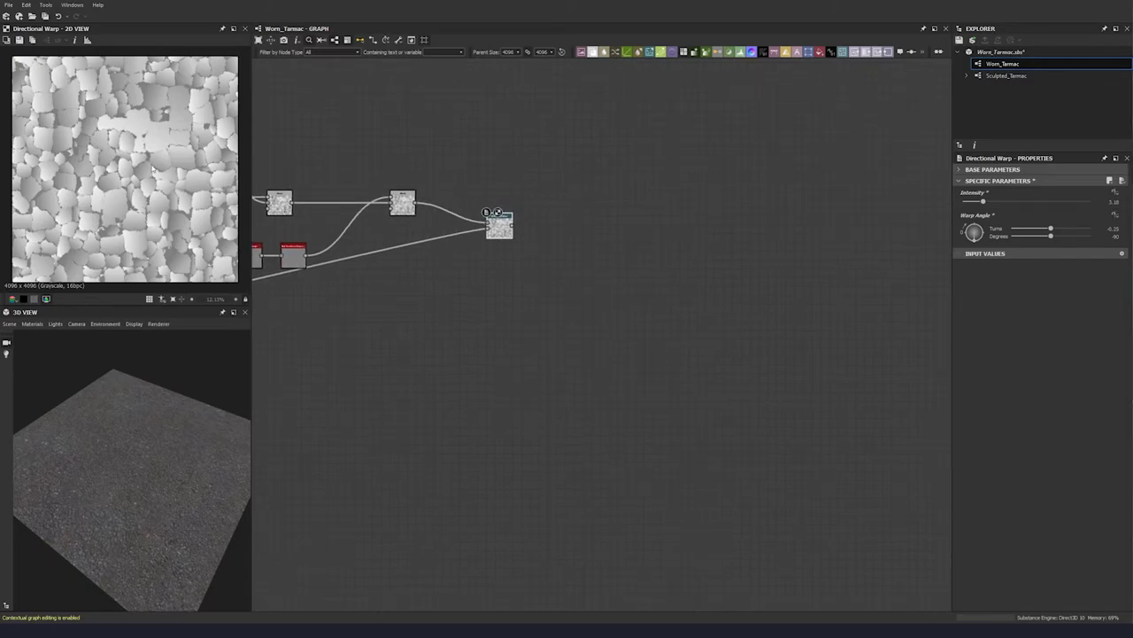
Step: Add a Blend with the Directional Warp as background and a Levels copy of the warp as foreground
middle_click_drag(481, 253, 381, 240)
key("space")
left_click(469, 252)
left_click_drag(391, 221, 518, 222)
key("space")
type("levels")
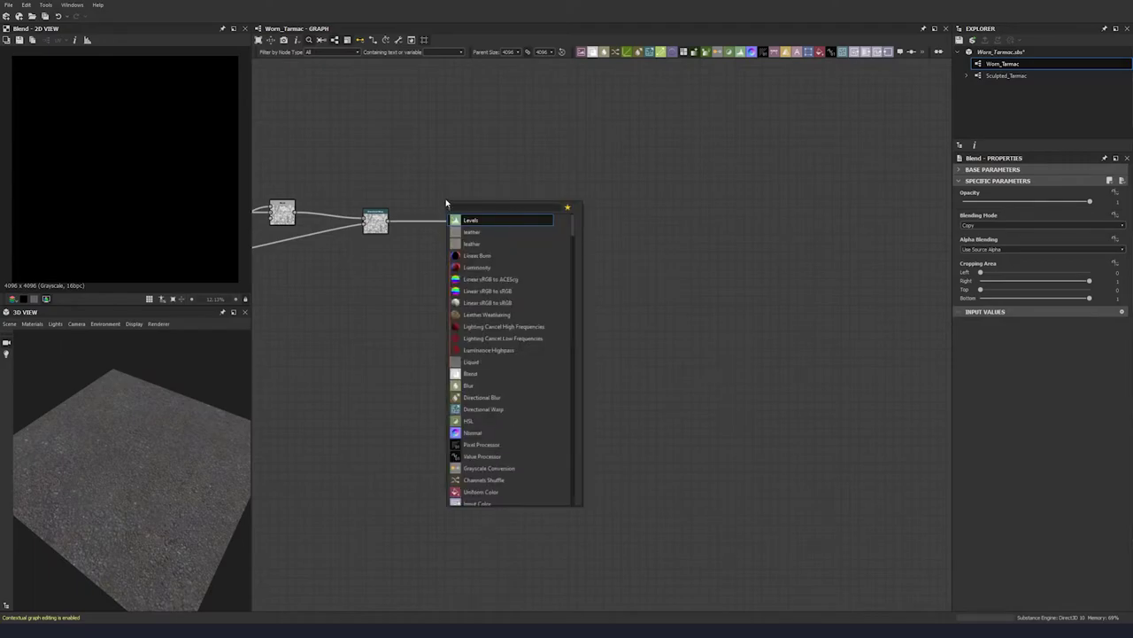
key("Return")
left_click_drag(400, 224, 514, 213)
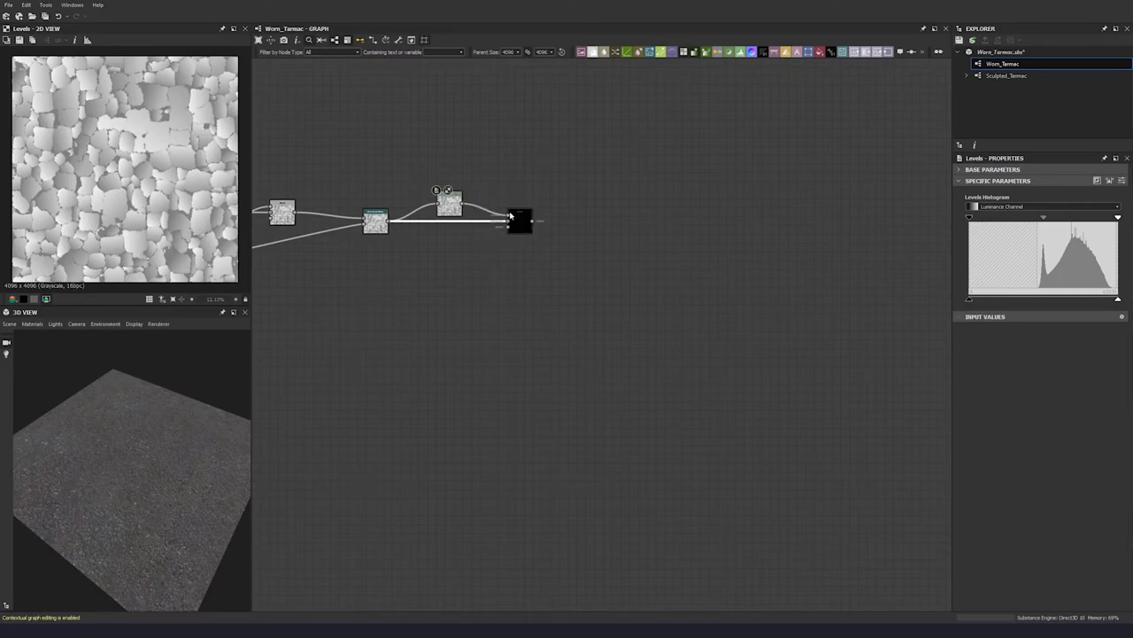
Step: Set the Levels node's Level Out Low to 0.45 using its numeric values, and return to the histogram display
left_click(452, 208)
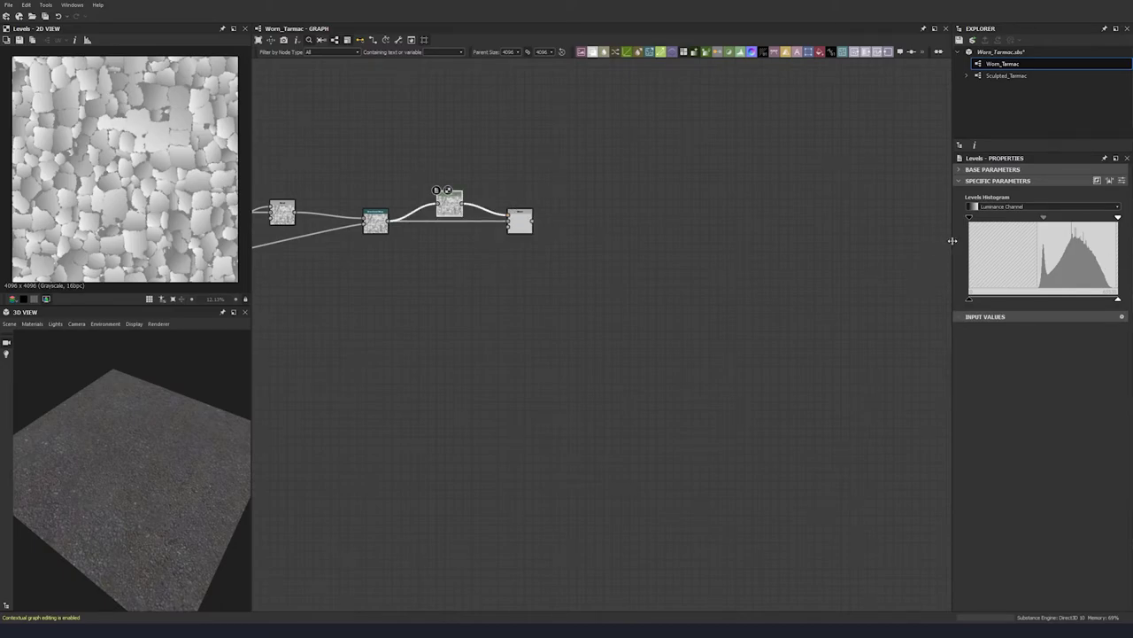
left_click_drag(952, 240, 934, 239)
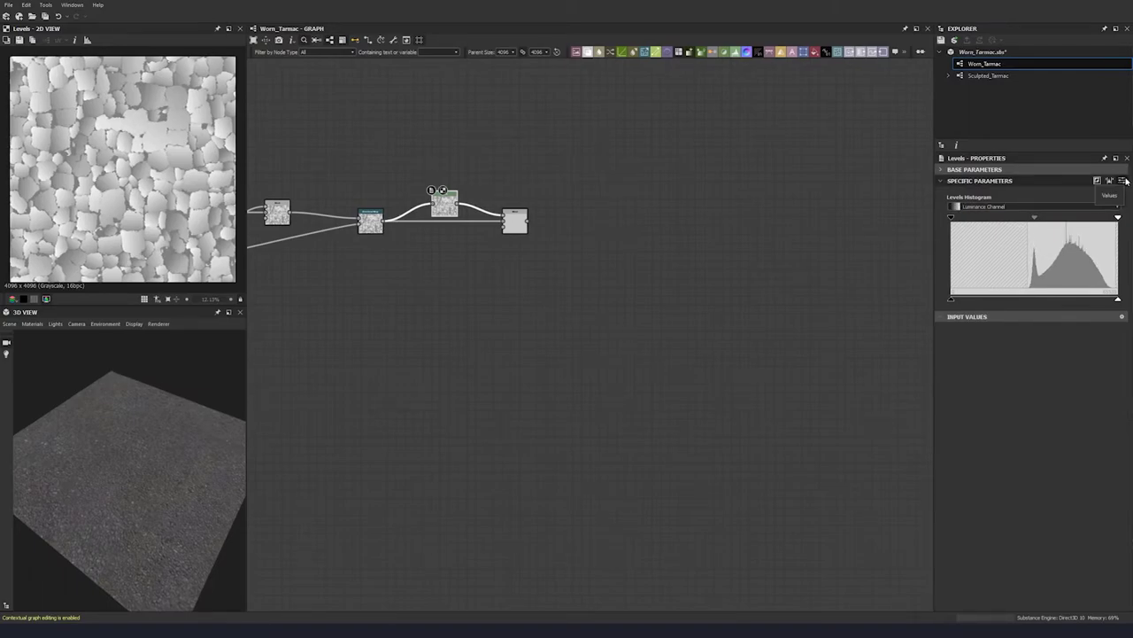
left_click(1121, 179)
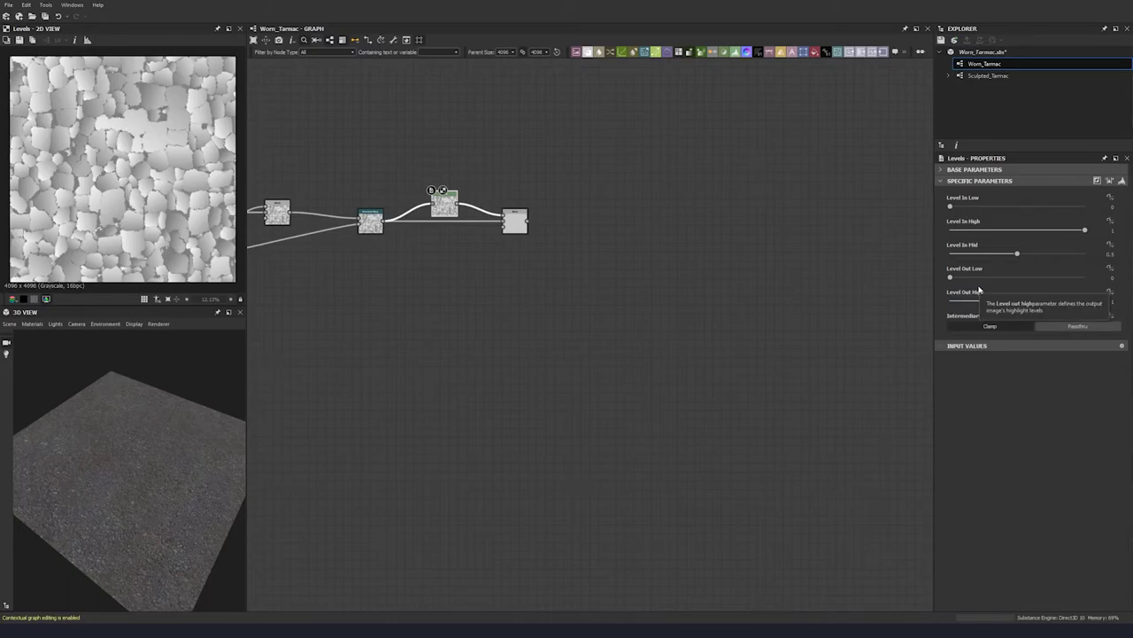
left_click_drag(952, 278, 977, 279)
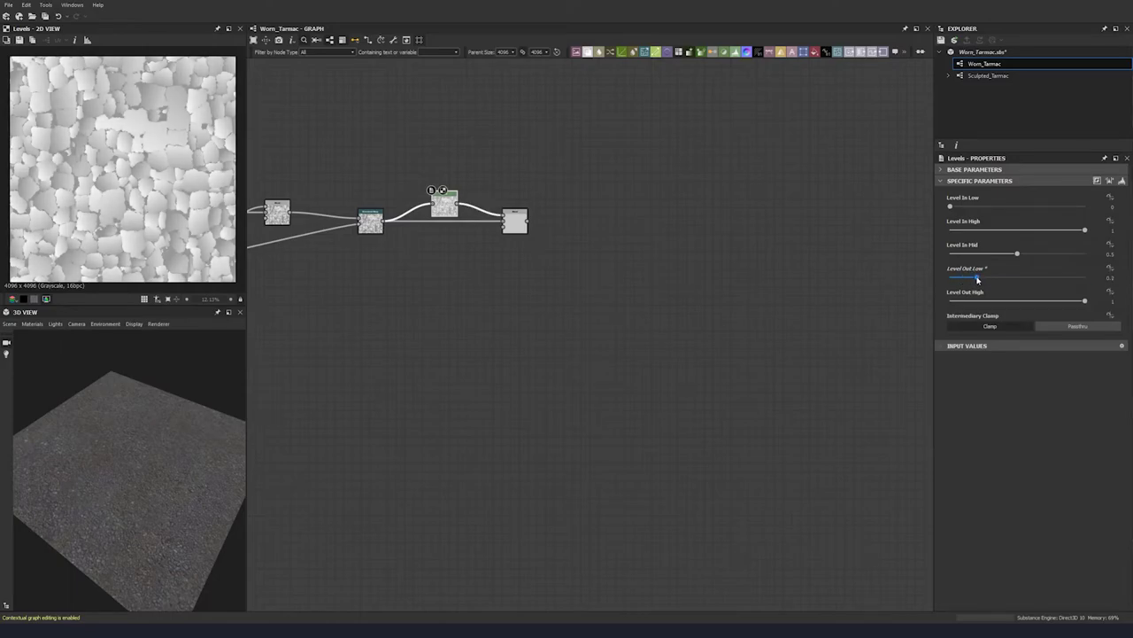
type("5")
key("Return")
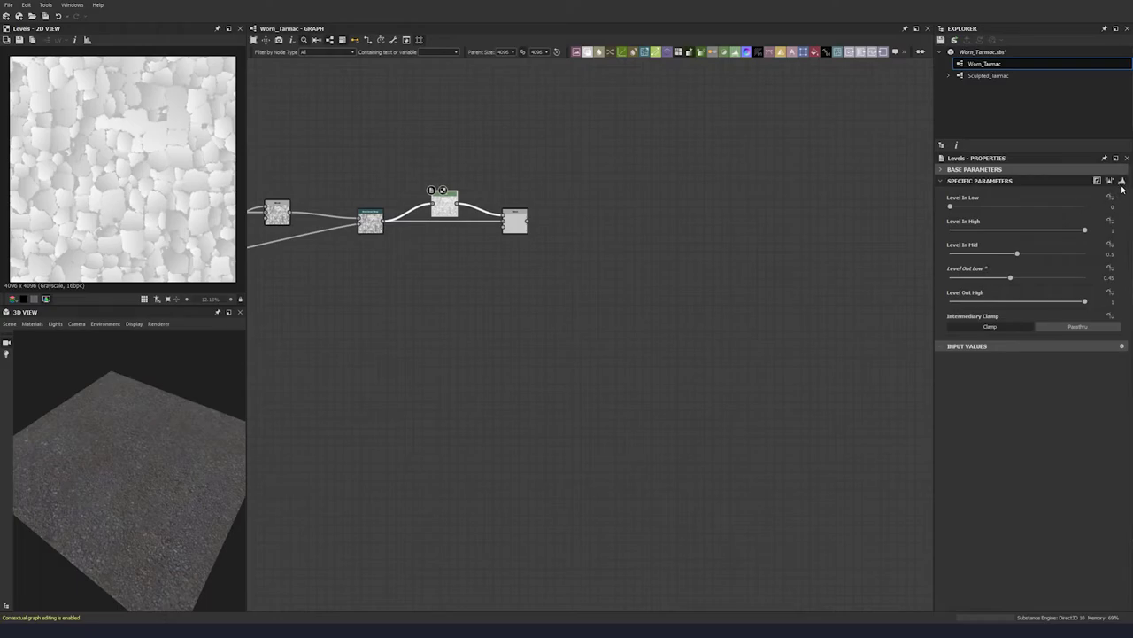
left_click(1122, 182)
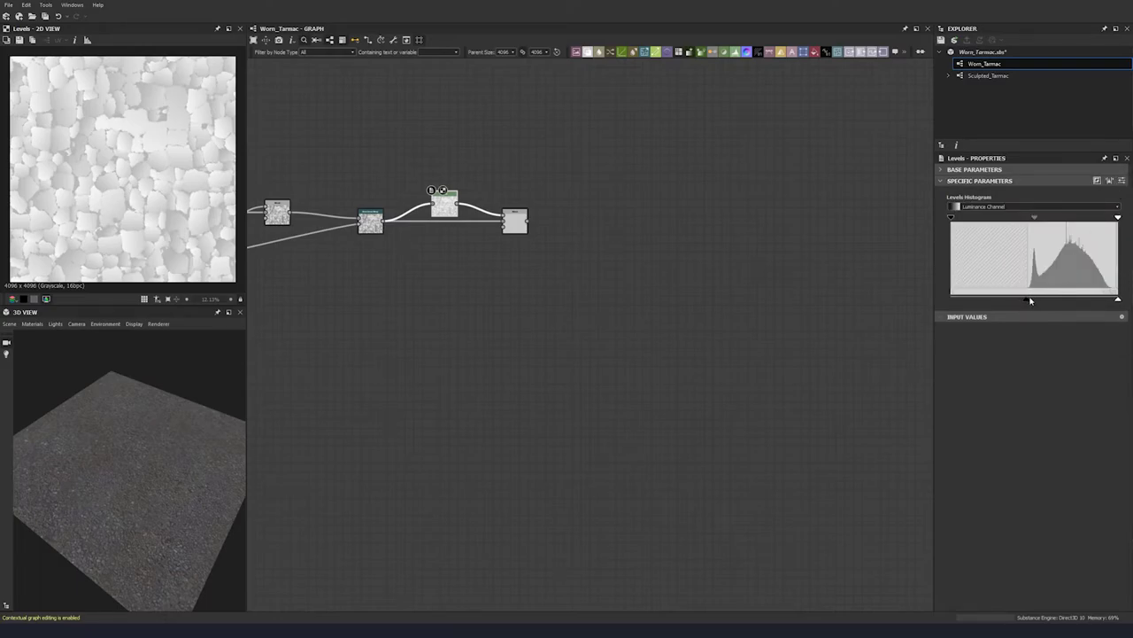
Step: Connect the Histogram Scan mask from the noise branches to the new Blend's opacity input and compare the result with the Directional Warp
middle_click_drag(347, 239, 823, 194)
scroll(820, 197, "down", 3)
middle_click_drag(567, 125, 345, 188)
middle_click_drag(510, 191, 885, 169)
middle_click_drag(741, 169, 864, 159)
scroll(864, 158, "down", 1)
scroll(515, 251, "up", 3)
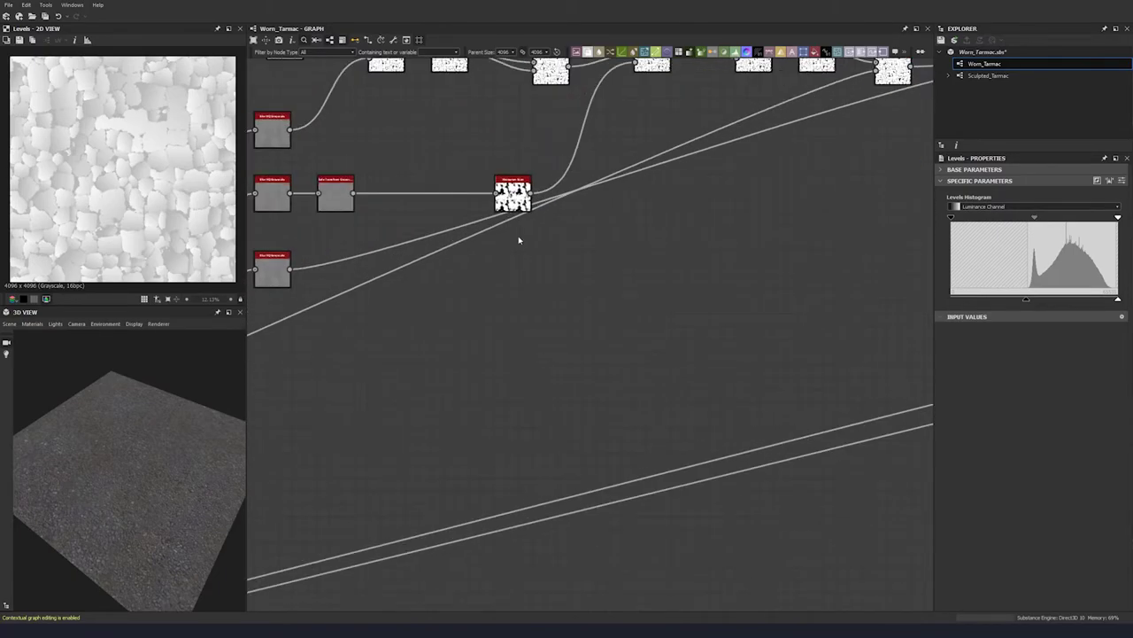
double_click(519, 197)
left_click(535, 195)
scroll(567, 226, "down", 2)
middle_click_drag(611, 227, 301, 232)
middle_click_drag(868, 232, 410, 230)
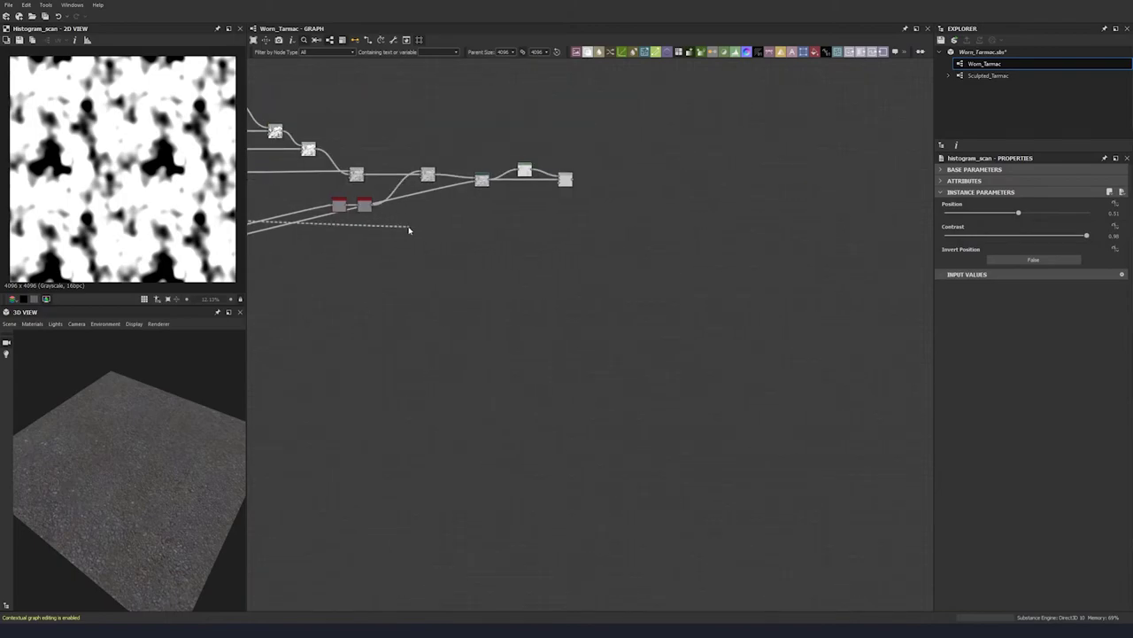
scroll(537, 206, "up", 3)
left_click(592, 152)
middle_click_drag(600, 157, 525, 174)
double_click(534, 162)
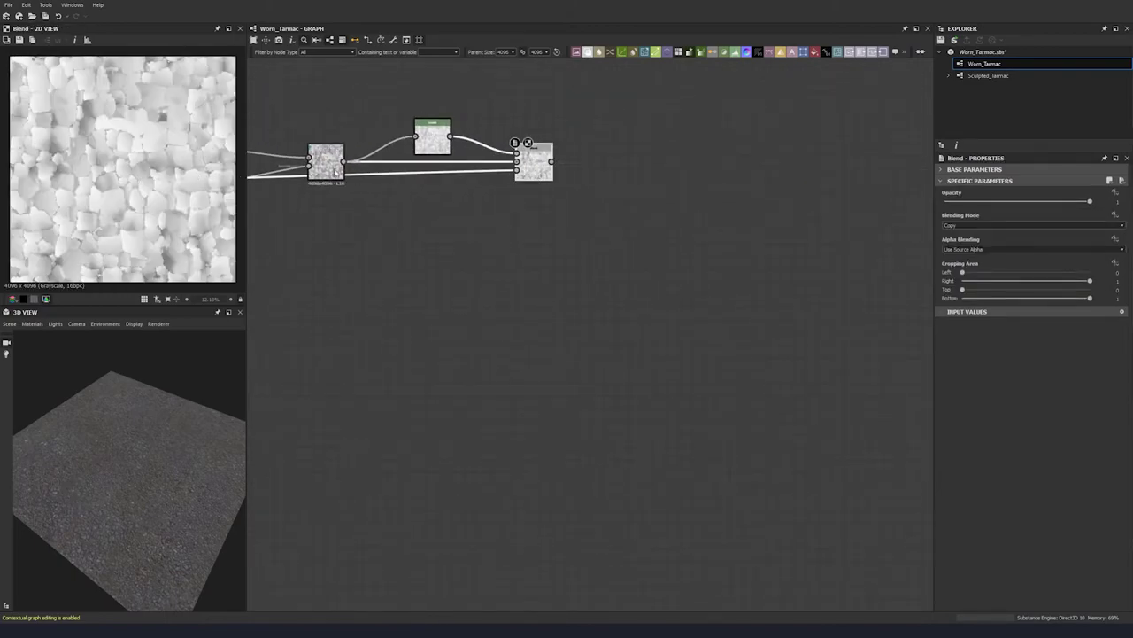
double_click(326, 162)
double_click(533, 162)
scroll(152, 169, "down", 2)
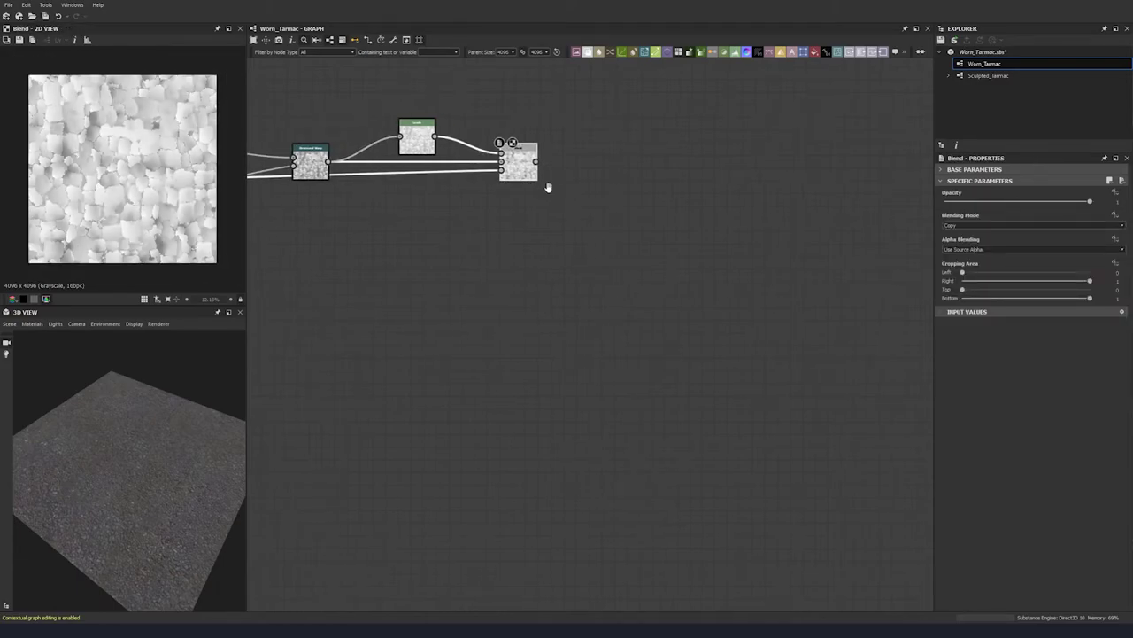
Step: Add an Auto Levels node after the masked Blend and align it with that Blend
scroll(398, 185, "down", 4)
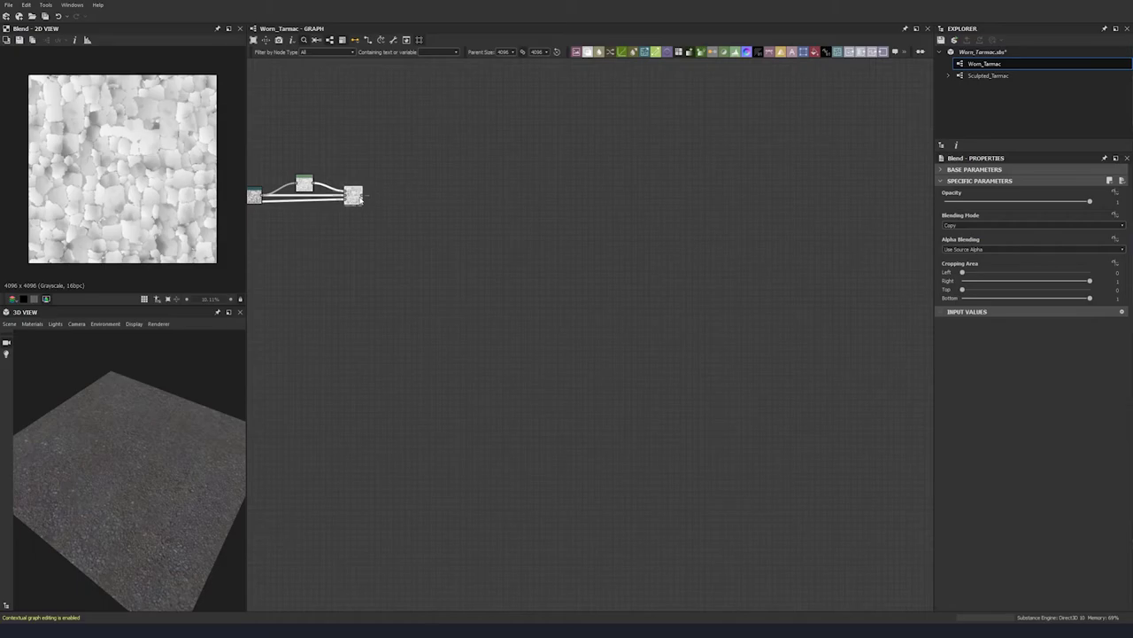
key("space")
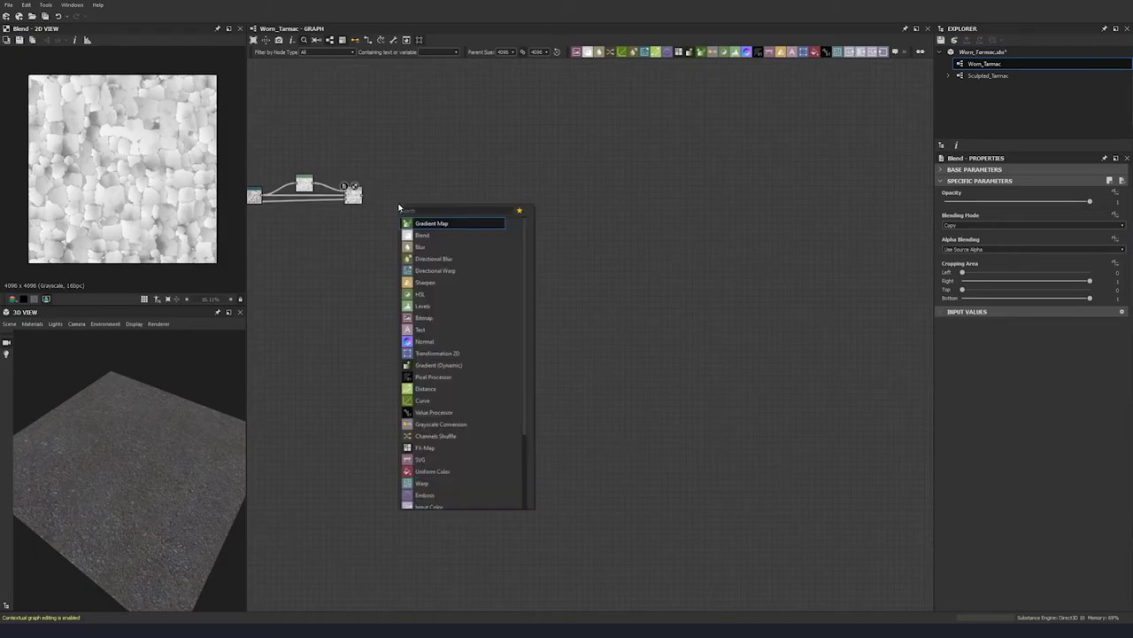
type("auto")
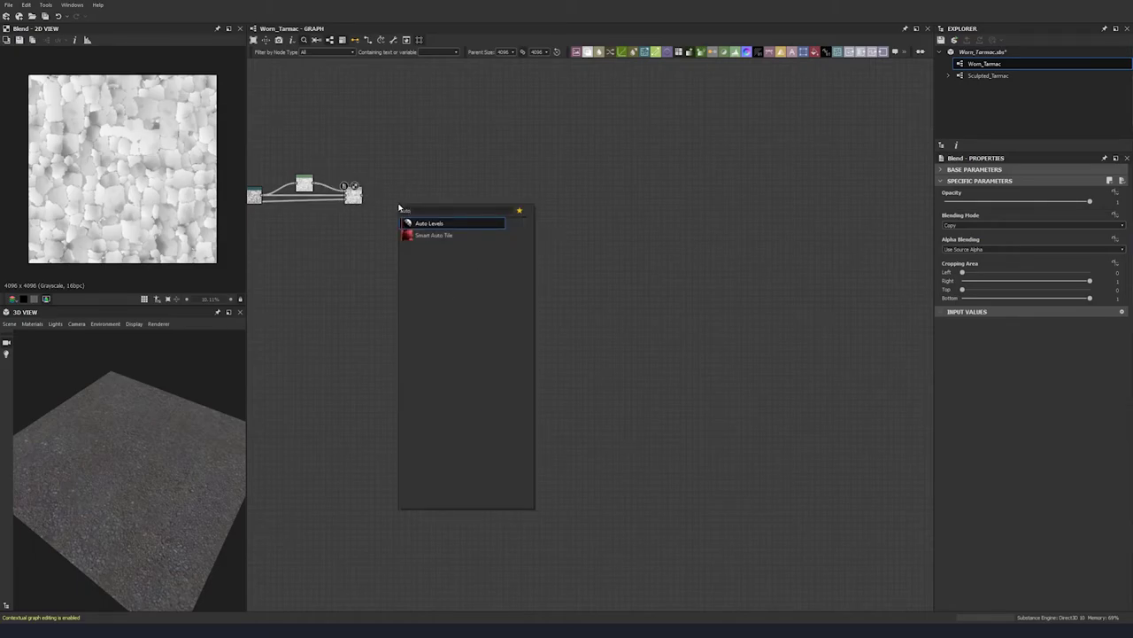
key("Return")
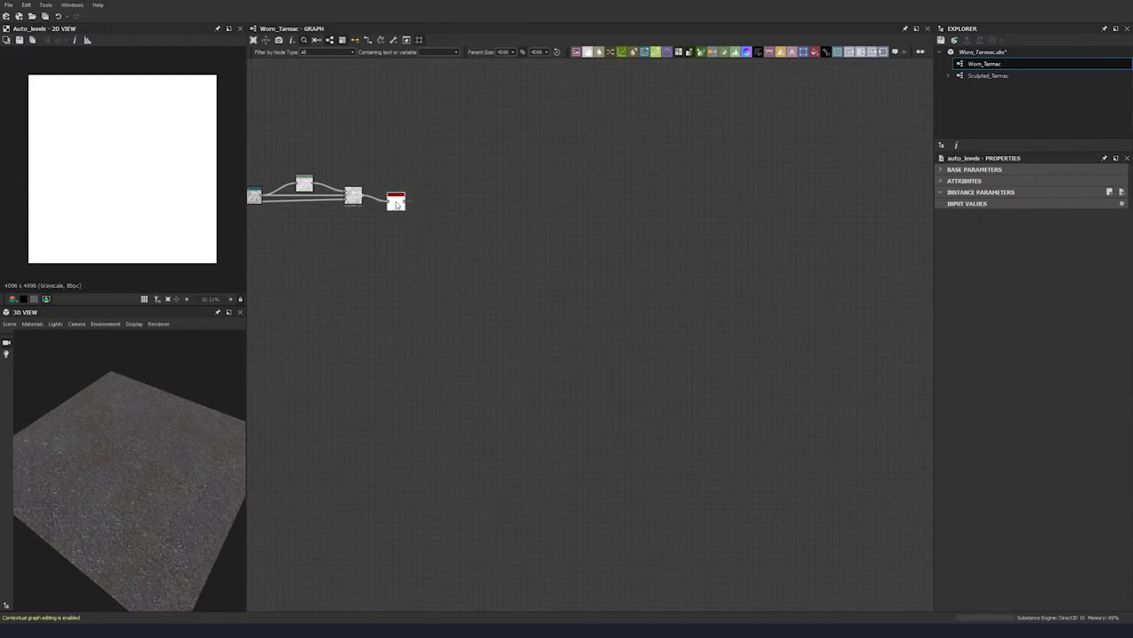
left_click_drag(398, 205, 398, 198)
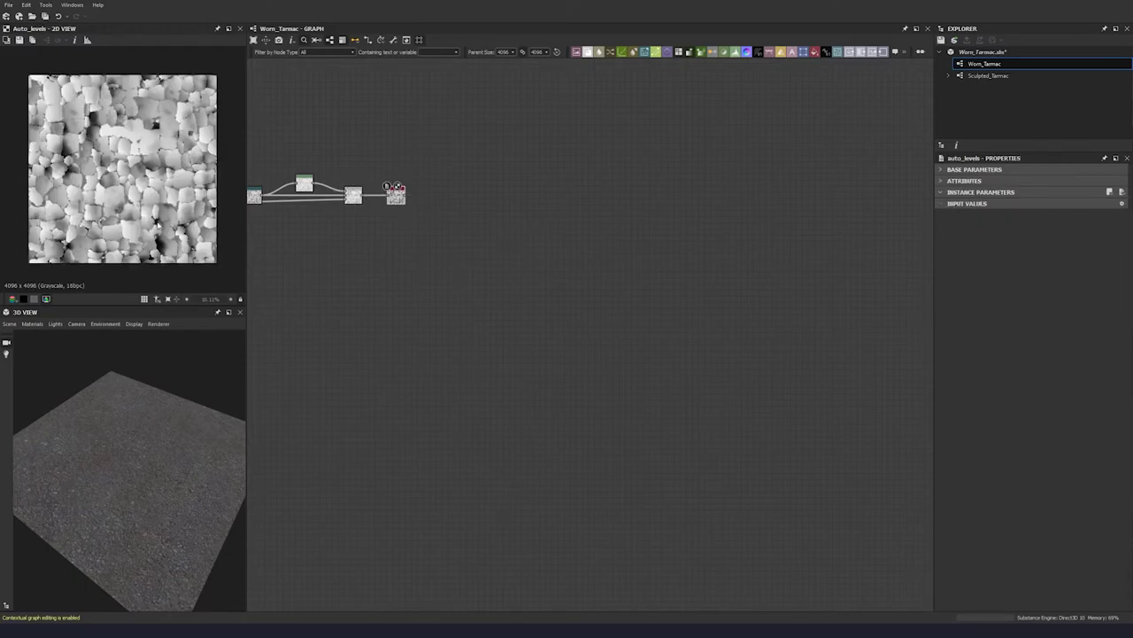
Step: Add an Output node fed by the Auto Levels node, name its identifier and label Cracks, and space it out from the chain
key("space")
type("out")
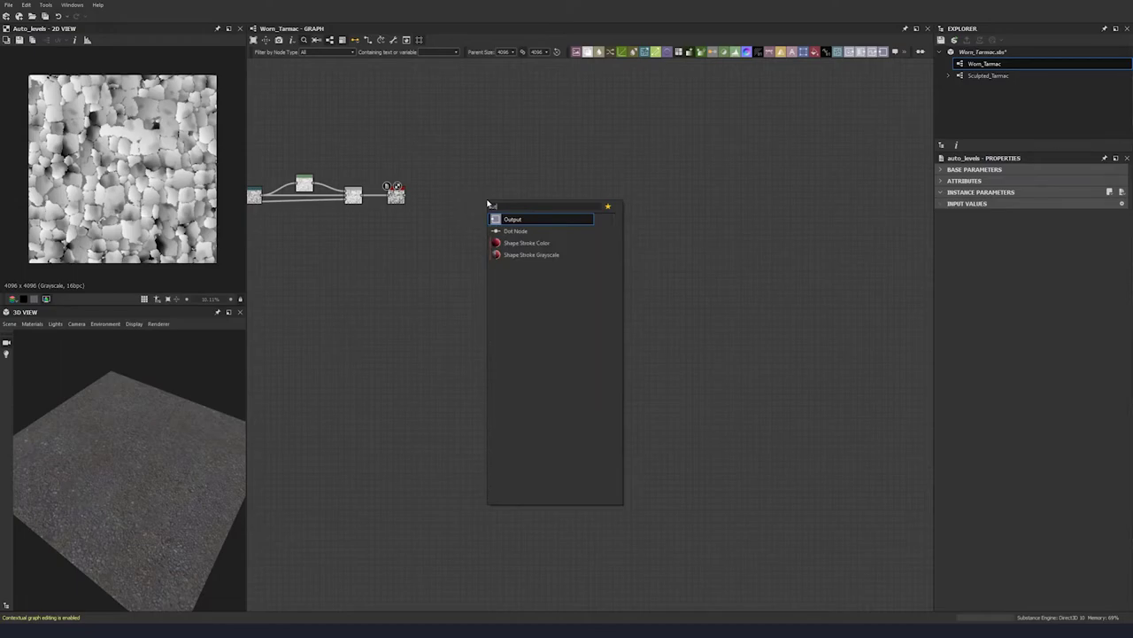
left_click(511, 219)
left_click_drag(406, 196, 485, 206)
left_click_drag(967, 191, 915, 196)
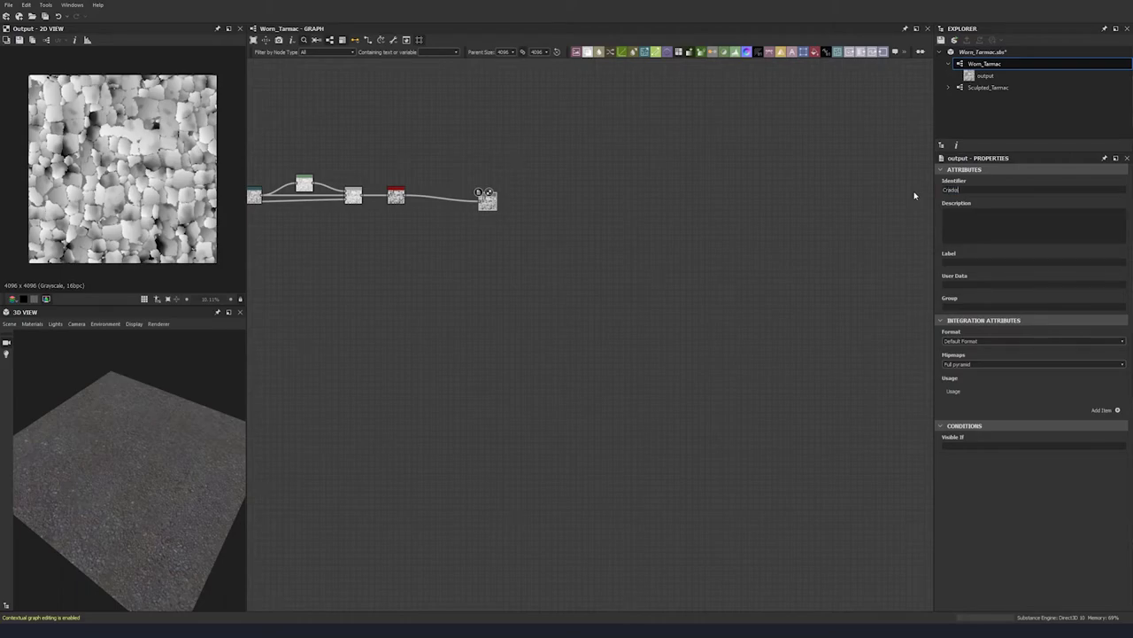
key("ctrl+a")
left_click_drag(490, 208, 569, 202)
Step: Add a Normal node below the Cracks chain and feed it from the Auto Levels node
scroll(569, 202, "down", 5)
left_click(604, 205)
key("space")
type("norm")
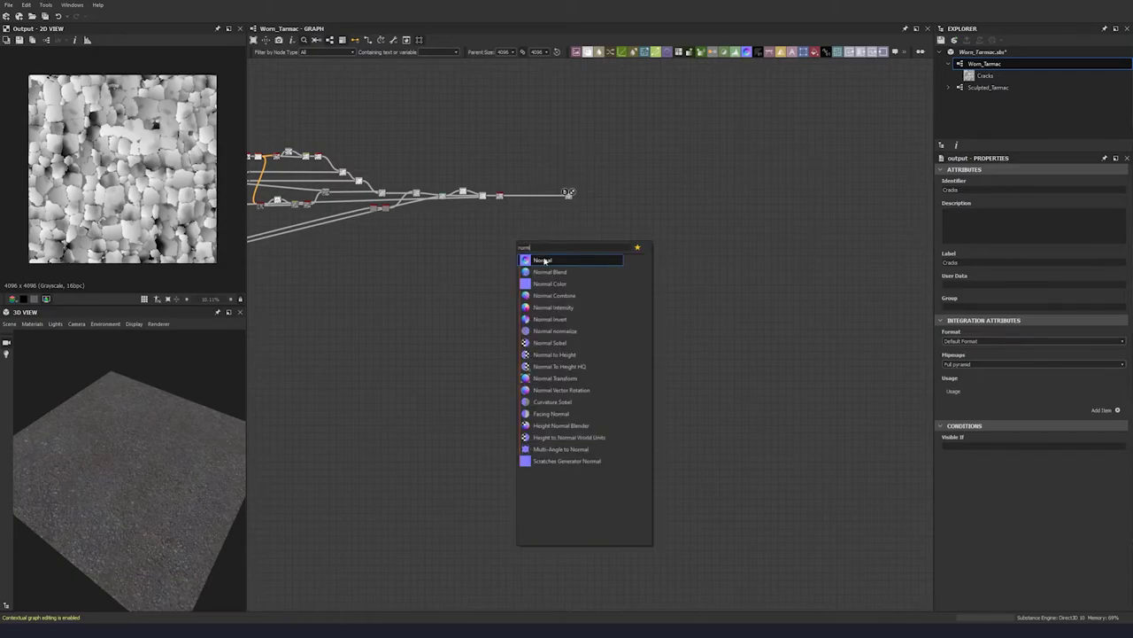
left_click(544, 260)
scroll(502, 200, "up", 3)
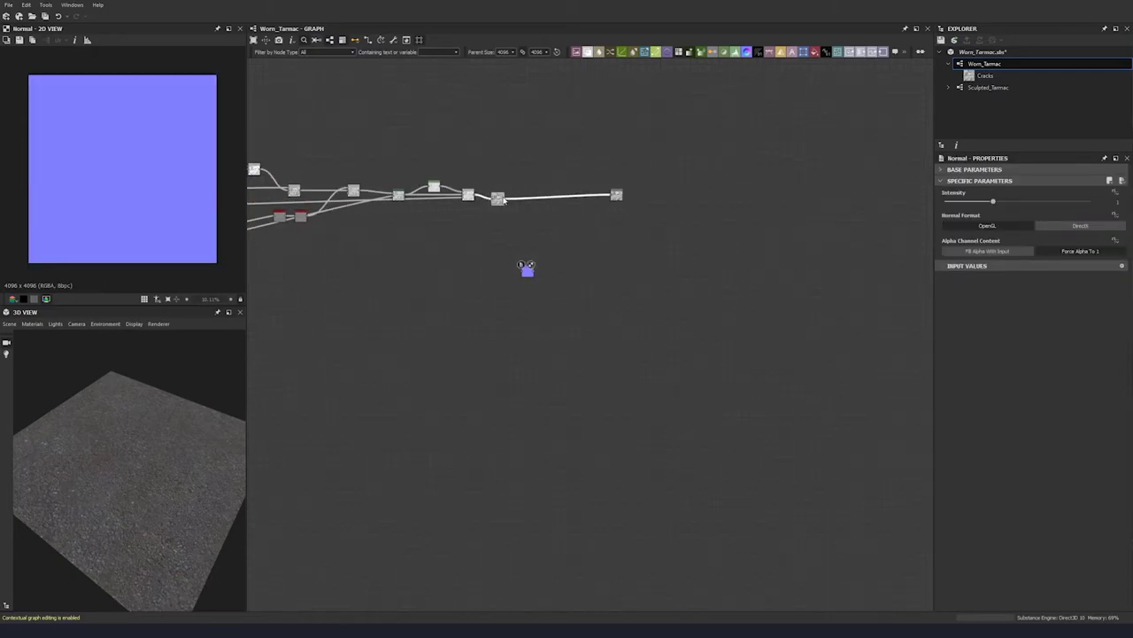
scroll(502, 200, "up", 1)
left_click_drag(503, 200, 529, 274)
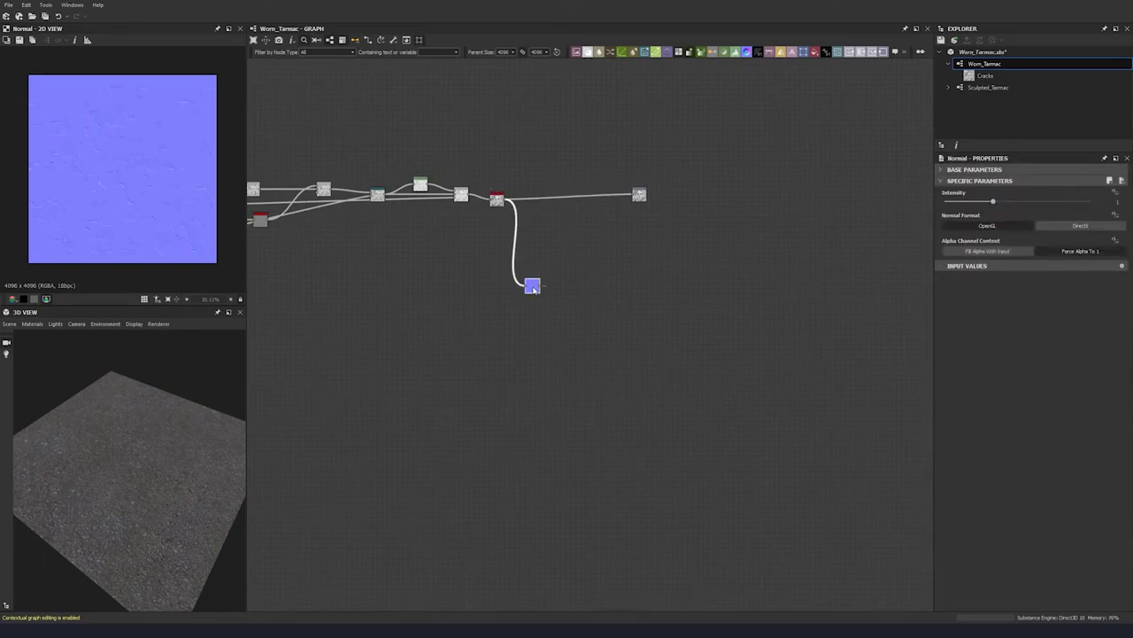
Step: Set the Normal node's Intensity to 5 and straighten the Auto Levels node in line with its chain
type("5")
key("Return")
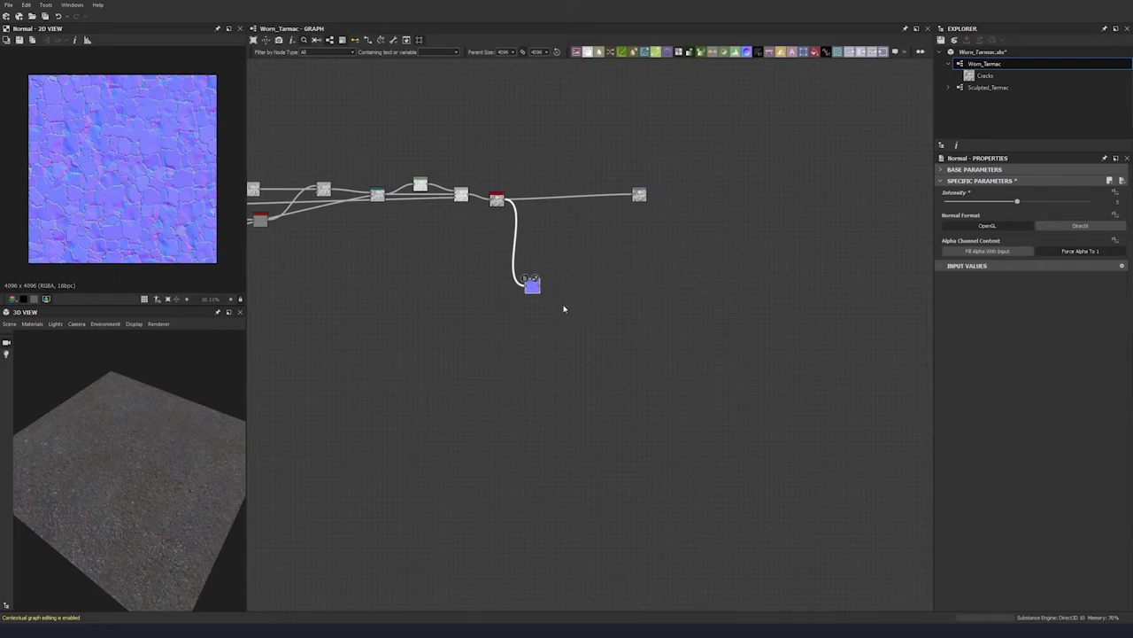
left_click_drag(495, 202, 494, 196)
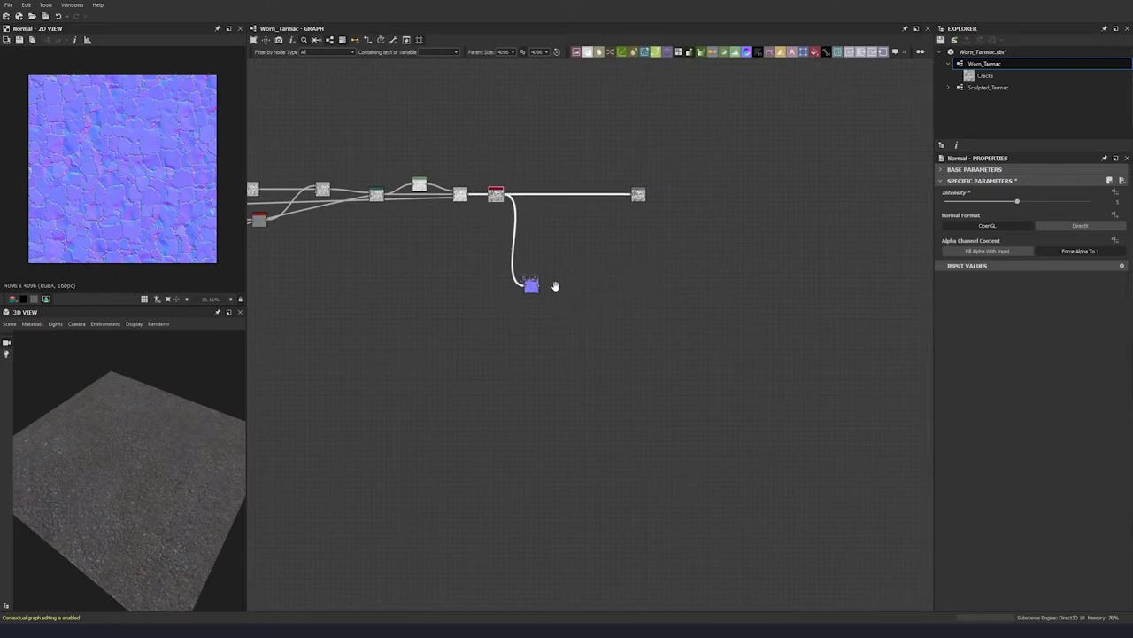
middle_click_drag(555, 287, 491, 241)
left_click_drag(470, 245, 471, 255)
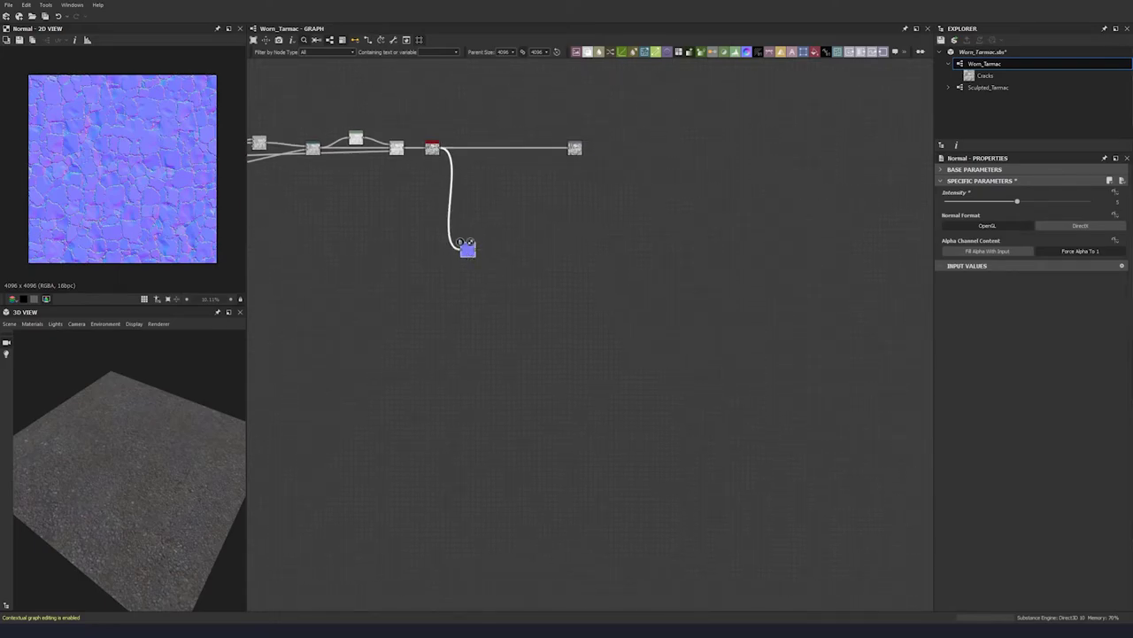
Step: Add a Normal Combine node and connect the Normal node to its first input
left_click(507, 267)
key("space")
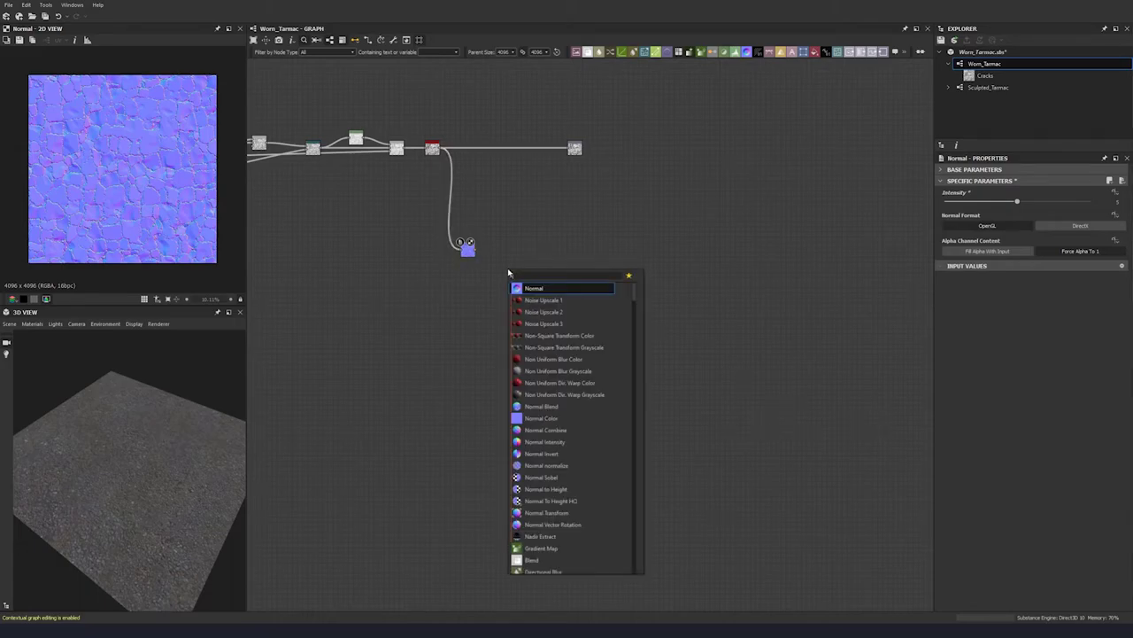
type("norm")
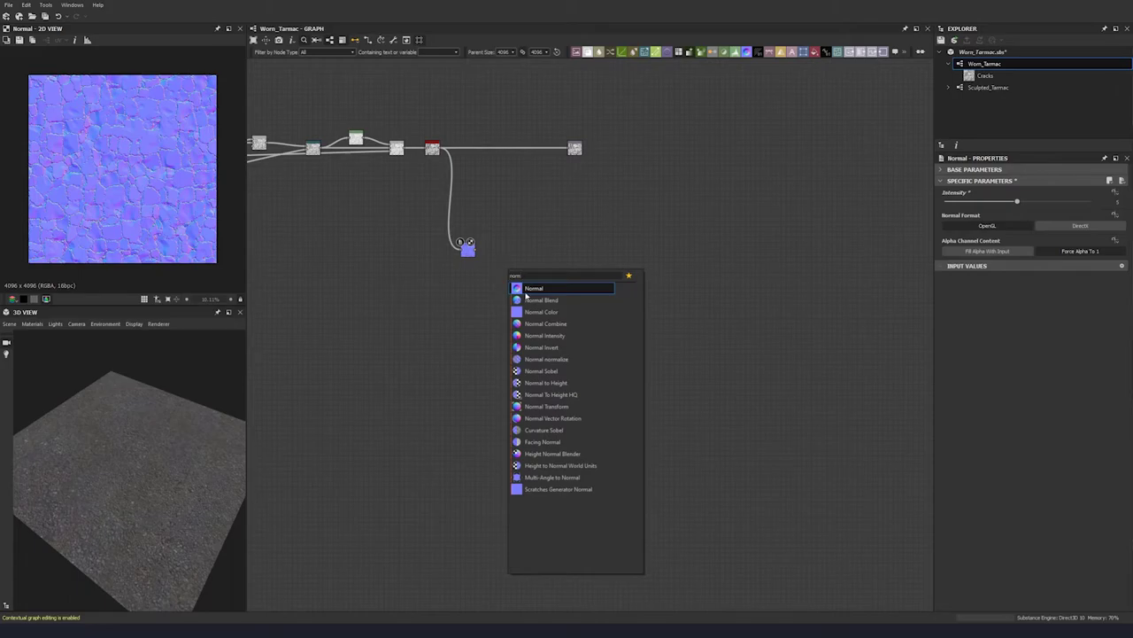
left_click(538, 323)
left_click_drag(475, 252, 502, 267)
Step: Connect the base tarmac's normal output to the second input of the Normal Combine node
scroll(443, 306, "down", 4)
middle_click_drag(398, 309, 750, 286)
middle_click_drag(464, 273, 747, 212)
scroll(390, 296, "up", 6)
left_click_drag(389, 275, 616, 213)
Step: Set the Normal Combine technique to Detail Oriented (High Quality) and move the node clear of the Normal node
left_click(974, 213)
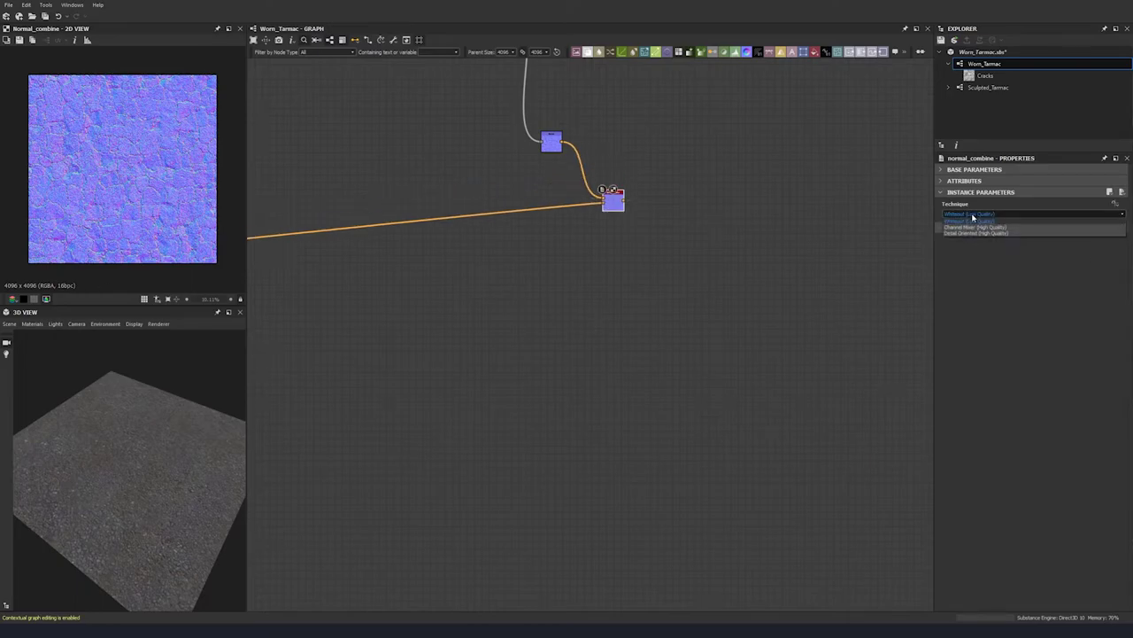
left_click(965, 234)
left_click_drag(614, 203, 627, 239)
Step: Add a Curvature Smooth node fed by the Normal node, followed by a Gradient Map
scroll(580, 247, "down", 3)
scroll(575, 230, "up", 3)
middle_click_drag(574, 188, 541, 217)
scroll(541, 217, "up", 1)
left_click(546, 191)
key("space")
type("curv")
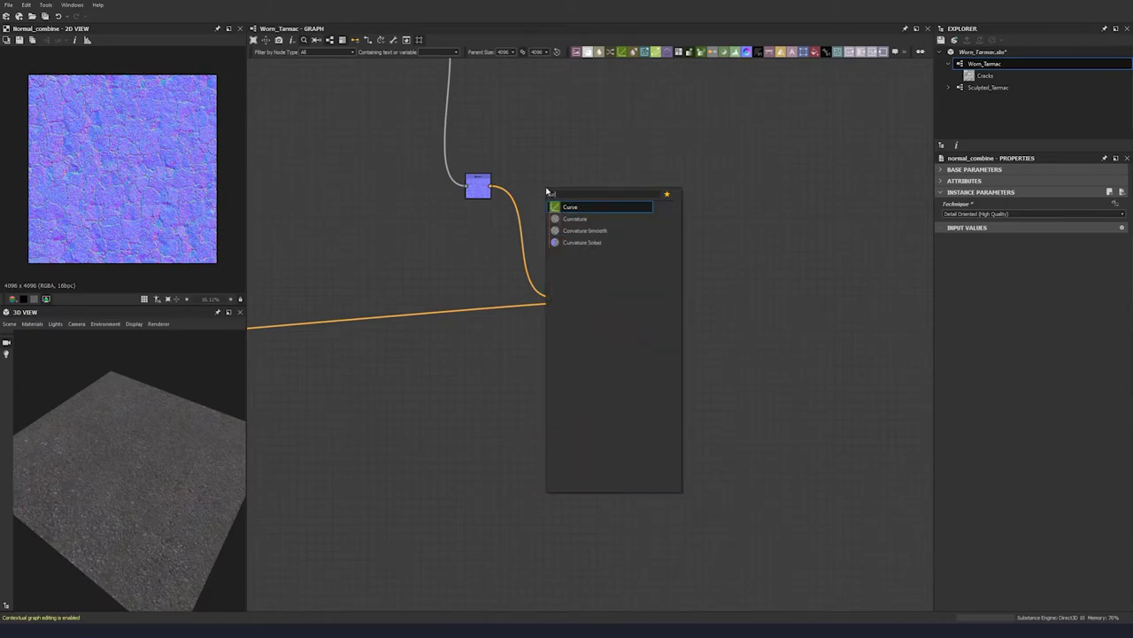
left_click(577, 230)
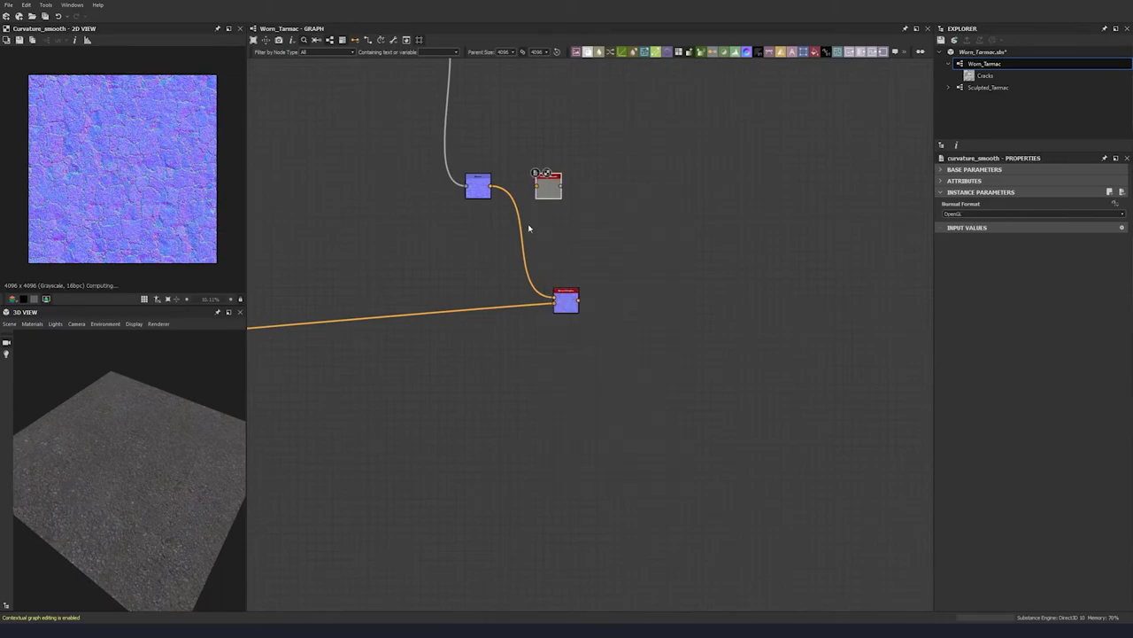
middle_click_drag(490, 186, 392, 204)
left_click_drag(393, 204, 439, 205)
middle_click_drag(464, 214, 346, 221)
key("space")
left_click(459, 227)
Step: Add a Blend with the Gradient Map as foreground and set its blending mode to Soft Light
key("space")
left_click(468, 252)
left_click_drag(331, 198, 421, 208)
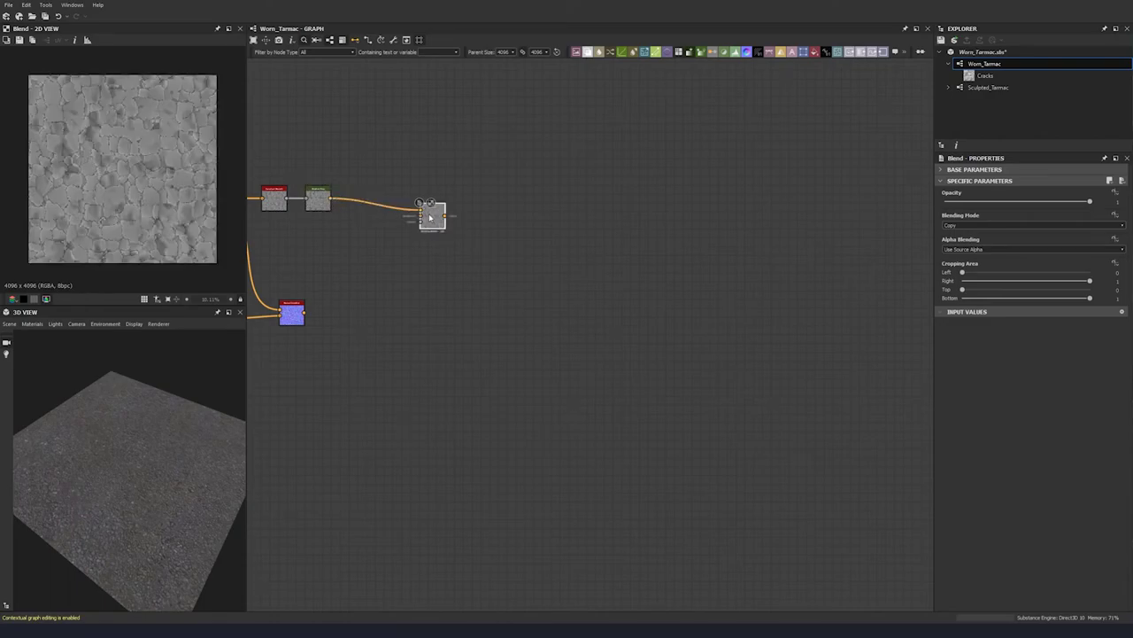
left_click(1007, 225)
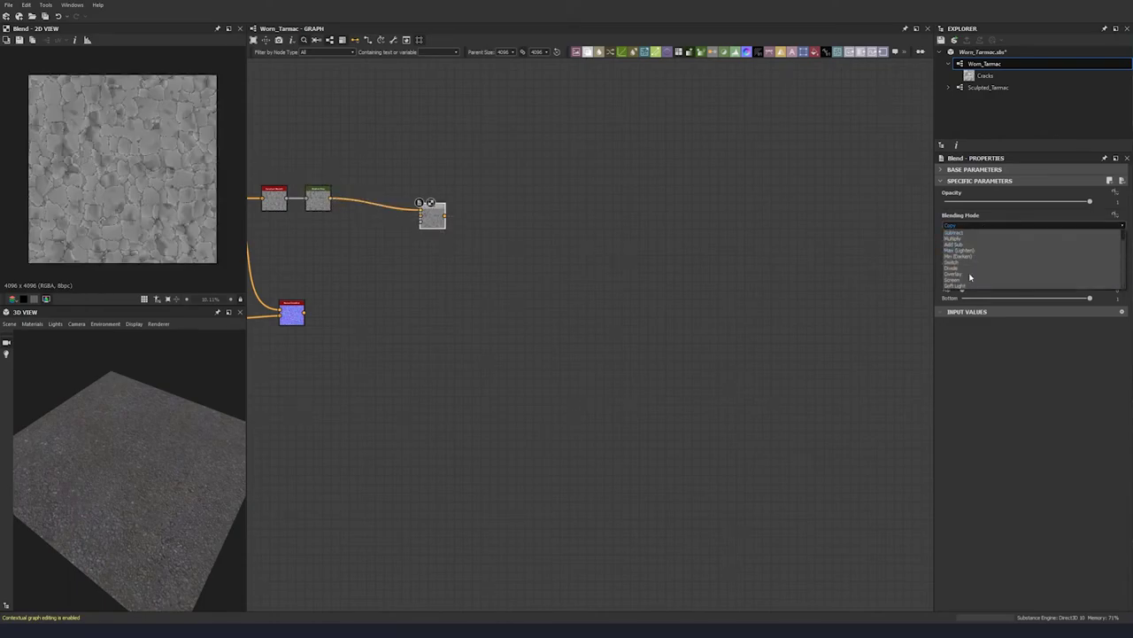
left_click(968, 287)
Step: Connect the base tarmac's color output to the Soft Light Blend's background and leave the Blend opacity at 1
middle_click_drag(481, 268, 703, 183)
scroll(456, 202, "down", 4)
scroll(457, 202, "down", 4)
middle_click_drag(488, 203, 735, 192)
scroll(352, 212, "up", 10)
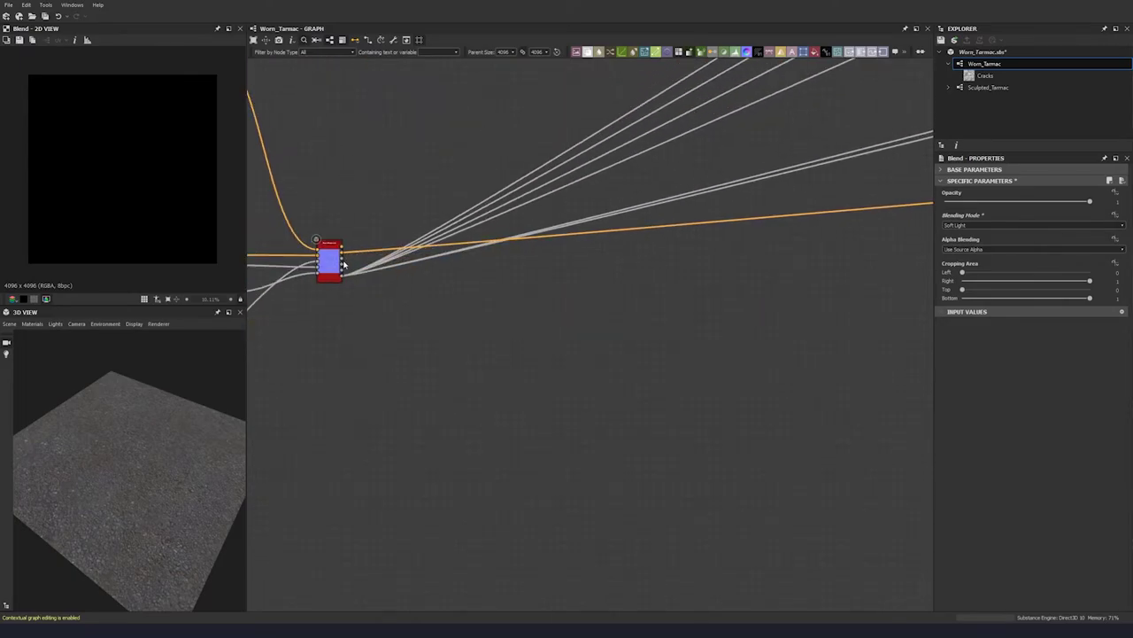
left_click(342, 238)
scroll(466, 223, "down", 5)
middle_click_drag(774, 133, 230, 196)
middle_click_drag(671, 168, 625, 177)
scroll(443, 218, "up", 6)
left_click_drag(624, 177, 595, 213)
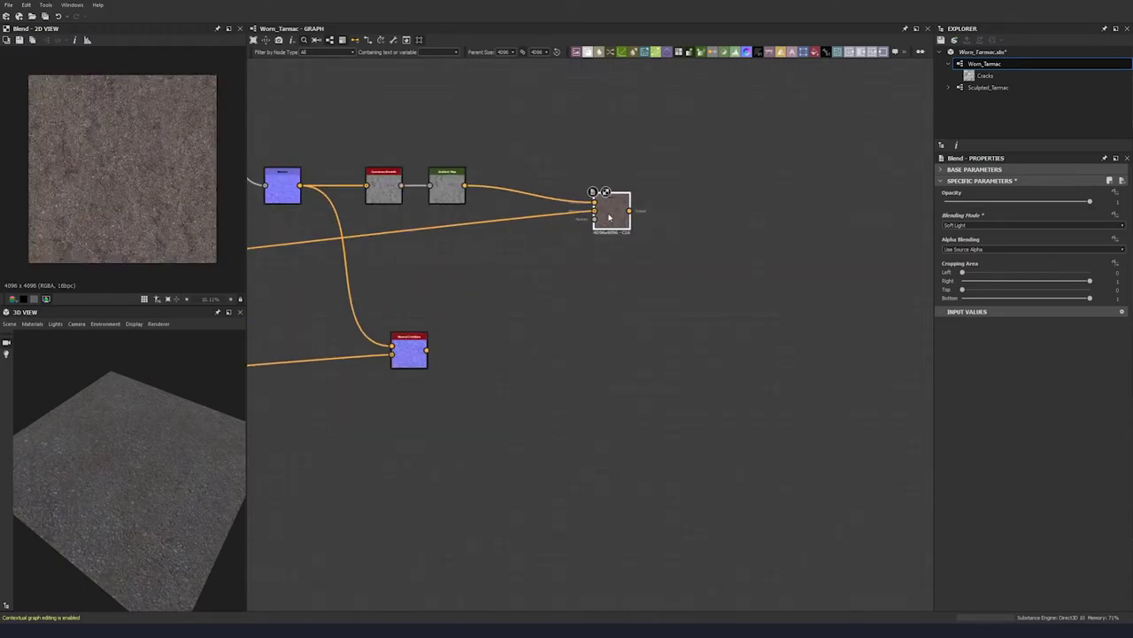
left_click_drag(1086, 206, 1128, 203)
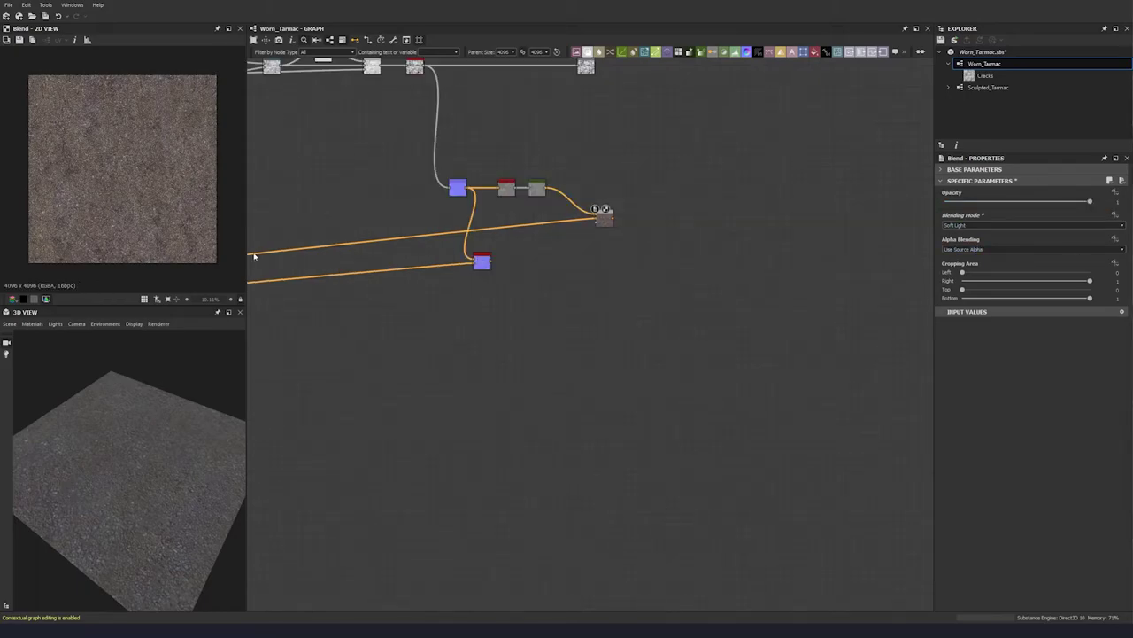
Step: Add an Invert Grayscale node below the Normal Combine and feed it from the Auto Levels node
middle_click_drag(501, 241, 541, 306)
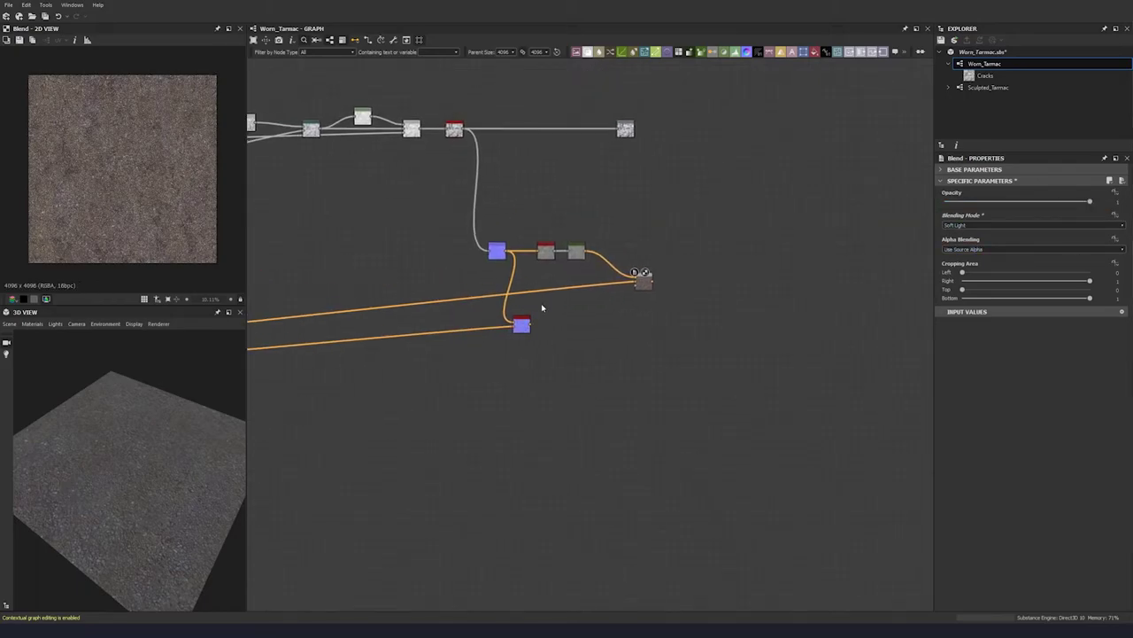
middle_click_drag(509, 263, 507, 176)
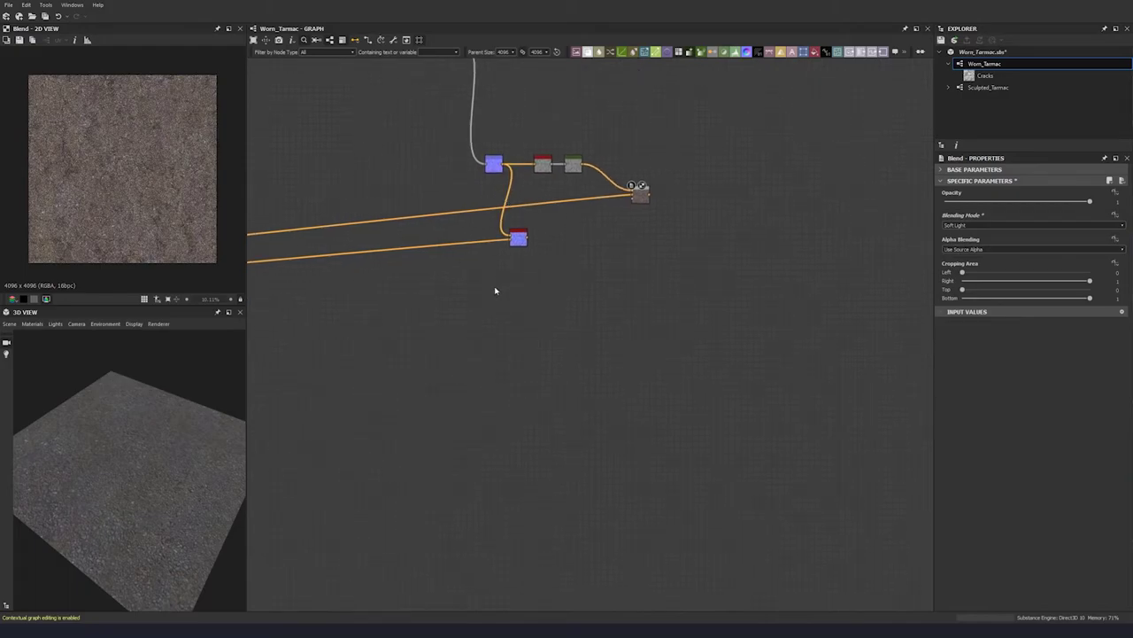
key("space")
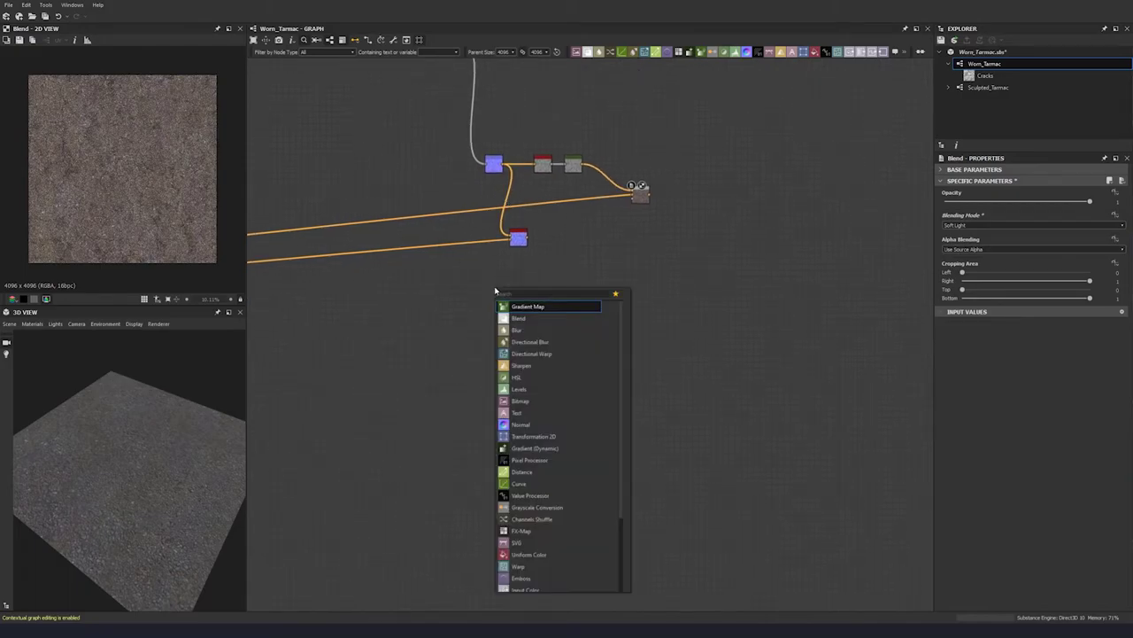
type("invert")
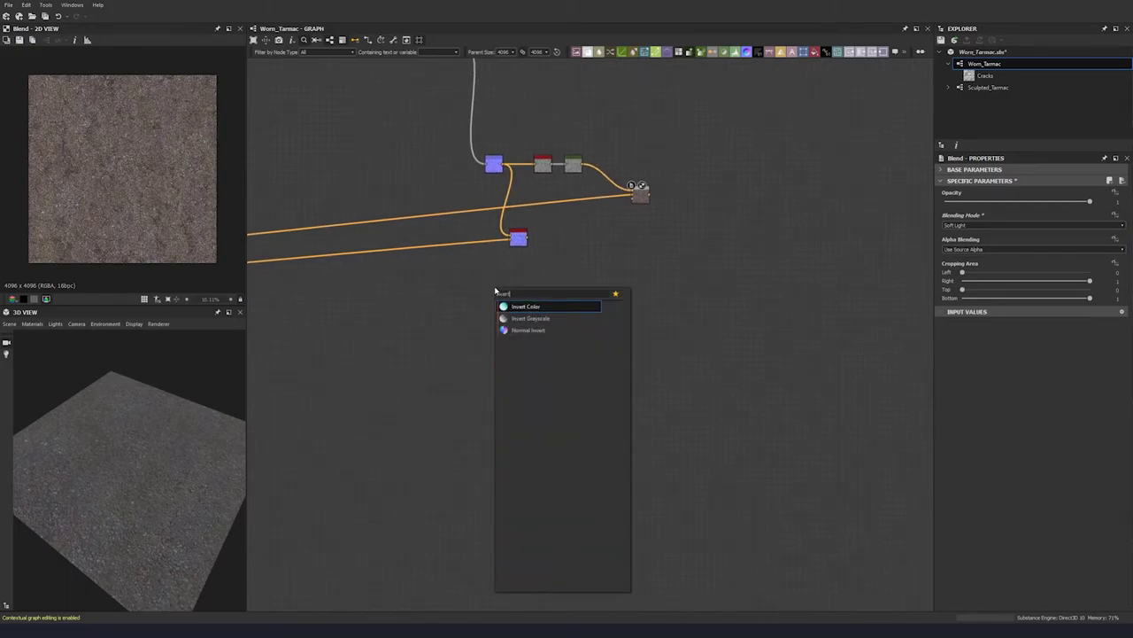
left_click(528, 318)
middle_click_drag(454, 86, 458, 165)
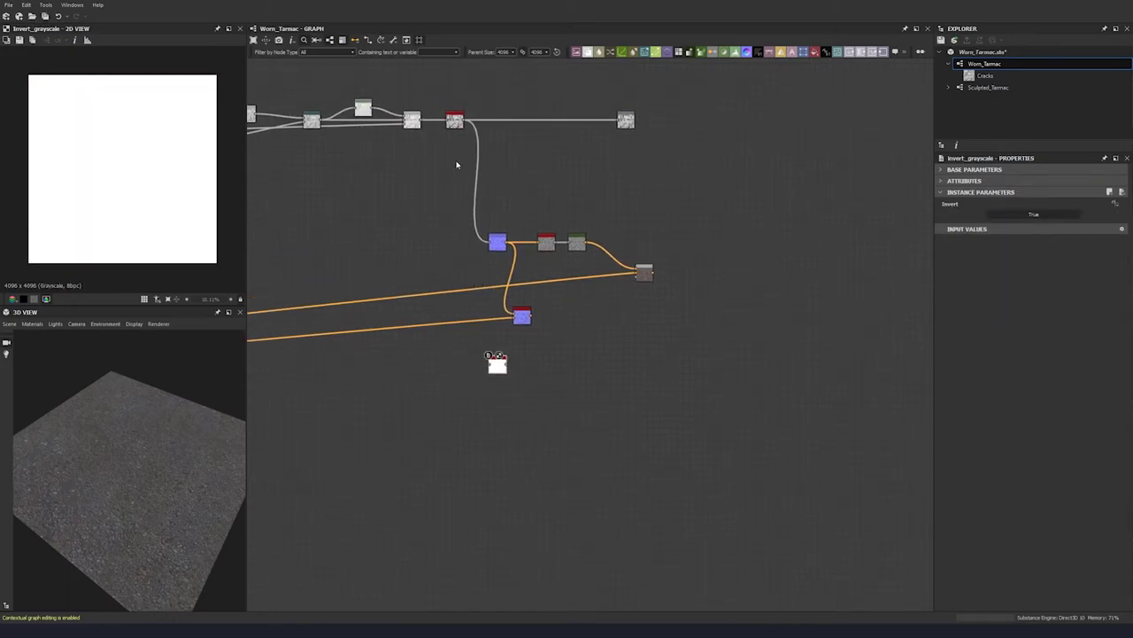
left_click_drag(464, 123, 489, 361)
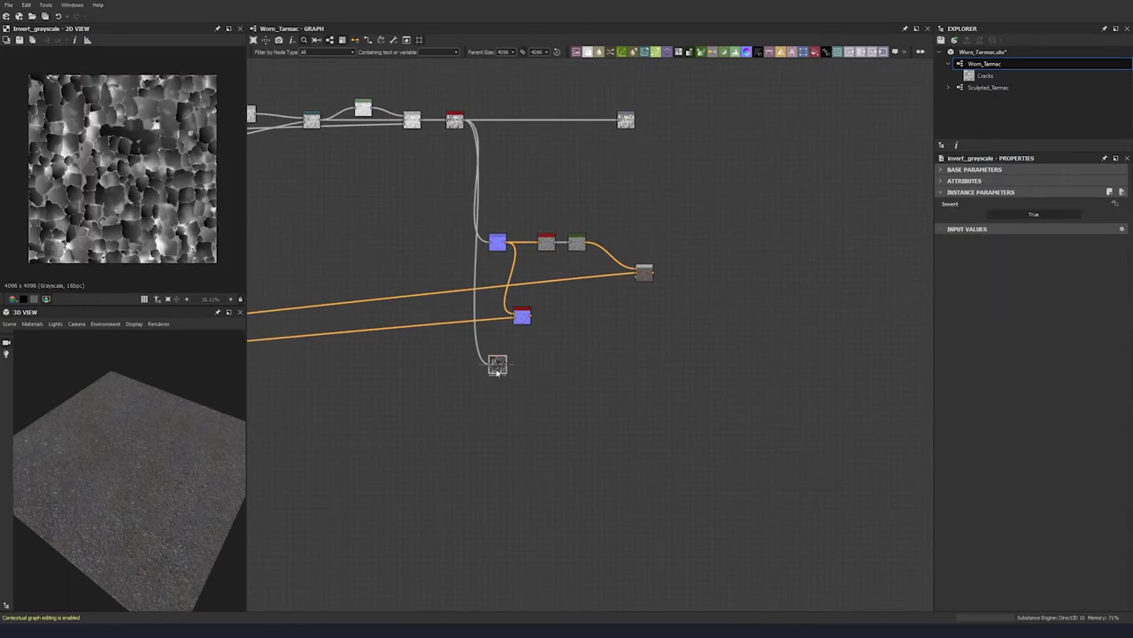
middle_click_drag(512, 379, 498, 301)
Step: Add a Blend with the Invert Grayscale as foreground and set its blending mode to Add (Linear Dodge)
key("space")
left_click(525, 328)
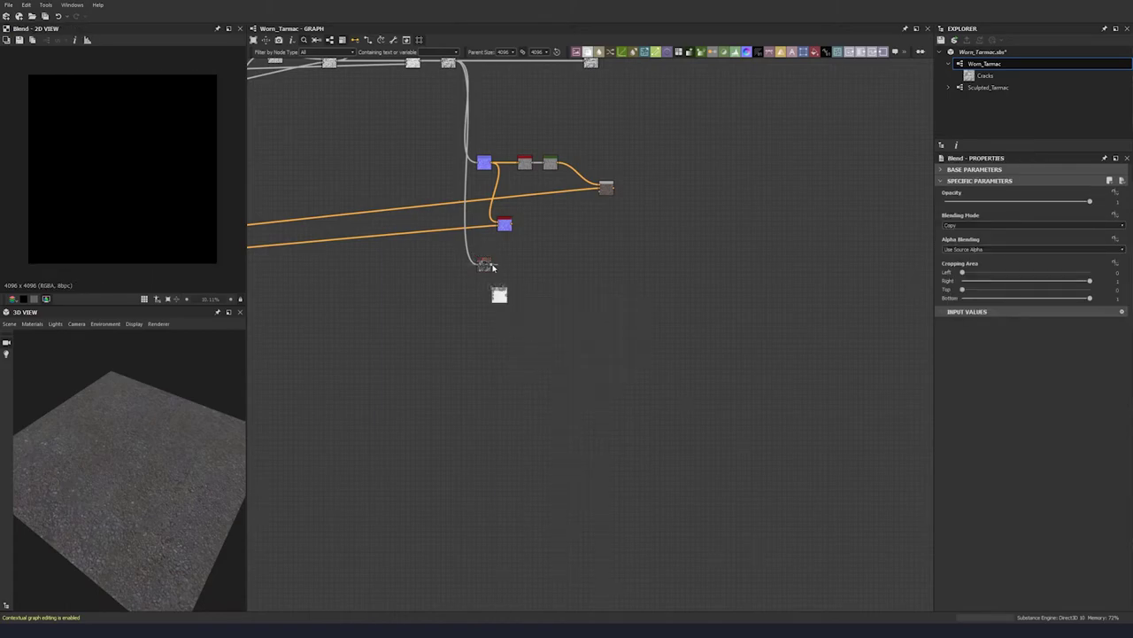
left_click(967, 225)
left_click(963, 238)
Step: Connect a grayscale output of the base tarmac node to the Linear Dodge Blend's background and lower its opacity to 0.37
middle_click_drag(357, 309, 791, 248)
scroll(95, 189, "up", 2)
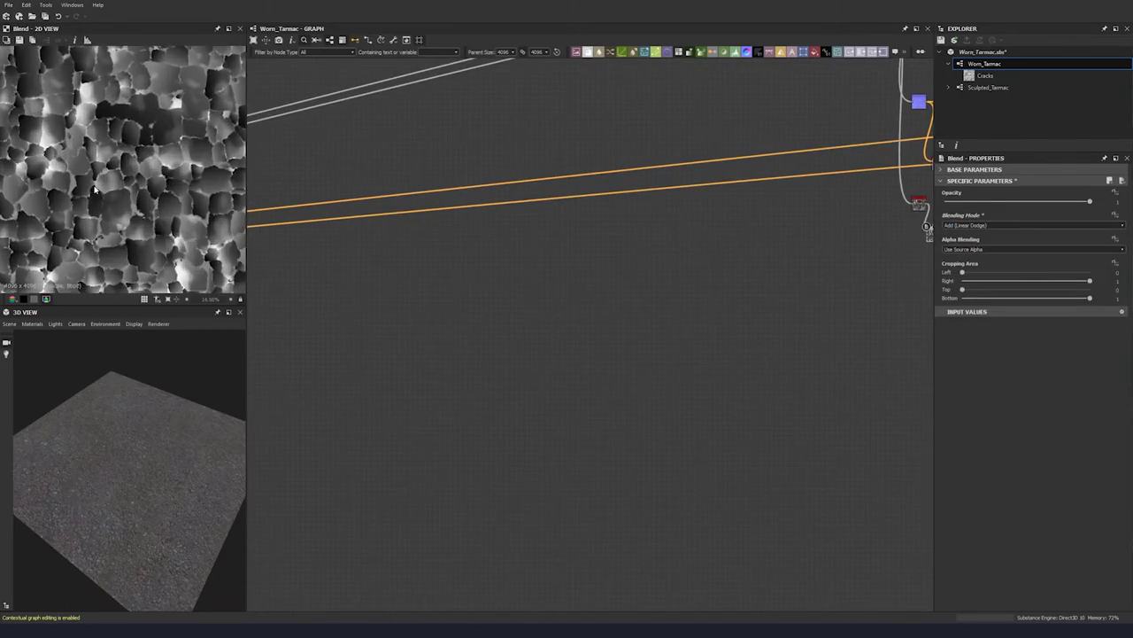
scroll(97, 189, "up", 2)
scroll(118, 153, "down", 4)
middle_click_drag(663, 245, 782, 253)
middle_click_drag(395, 240, 779, 230)
scroll(558, 181, "up", 7)
left_click(533, 143)
scroll(624, 206, "down", 4)
middle_click_drag(633, 208, 274, 217)
middle_click_drag(810, 211, 283, 222)
middle_click_drag(752, 211, 526, 221)
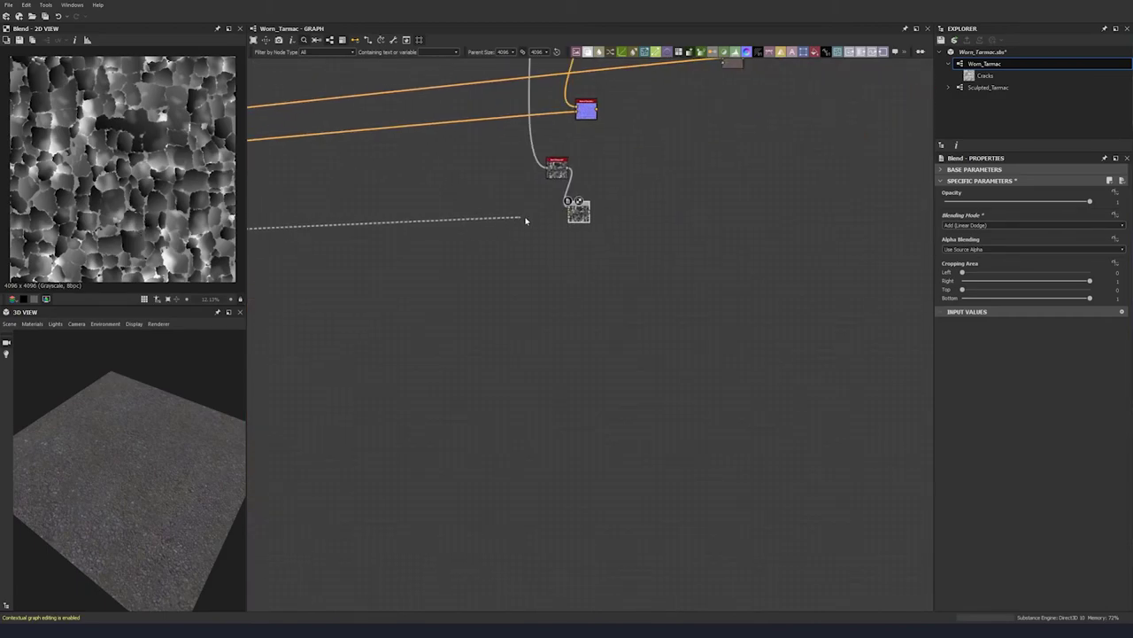
left_click(571, 213)
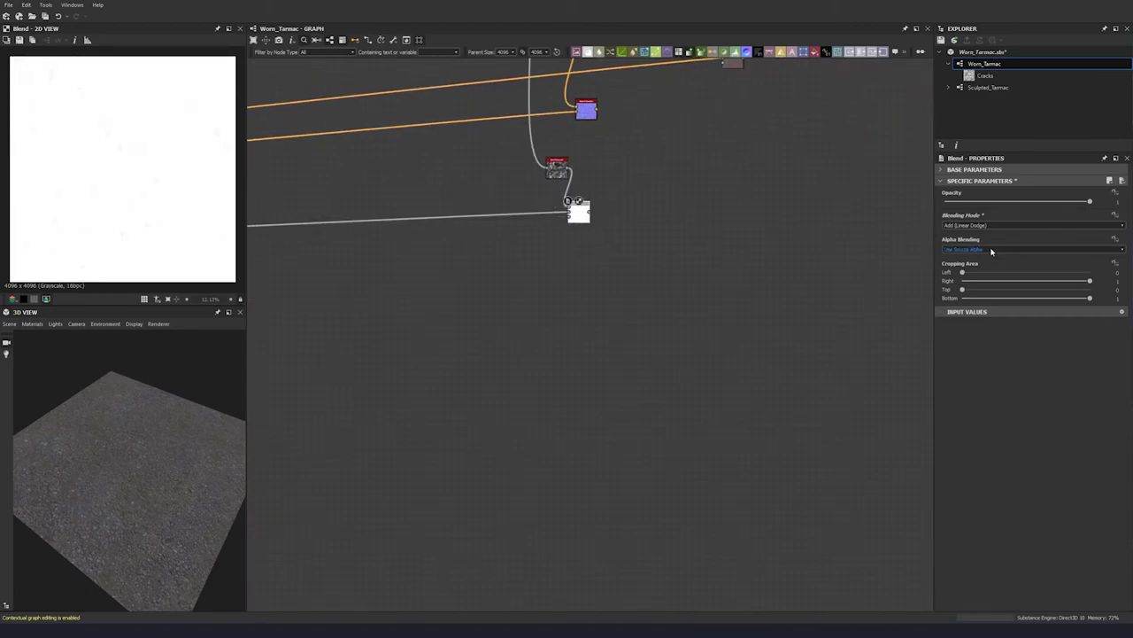
left_click_drag(1044, 206, 1010, 203)
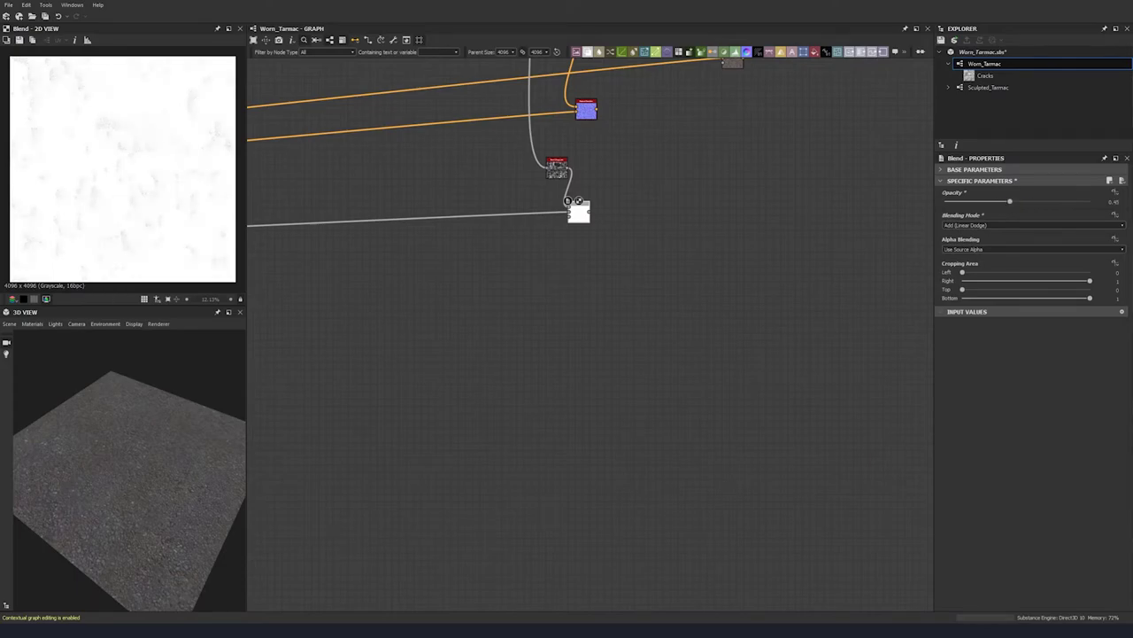
mouse_move(1000, 202)
left_mouse_down()
mouse_move(977, 204)
mouse_move(999, 205)
left_mouse_up()
Step: Add an HBAO node below the Linear Dodge Blend and feed it from the Auto Levels node
middle_click_drag(550, 321, 473, 377)
key("space")
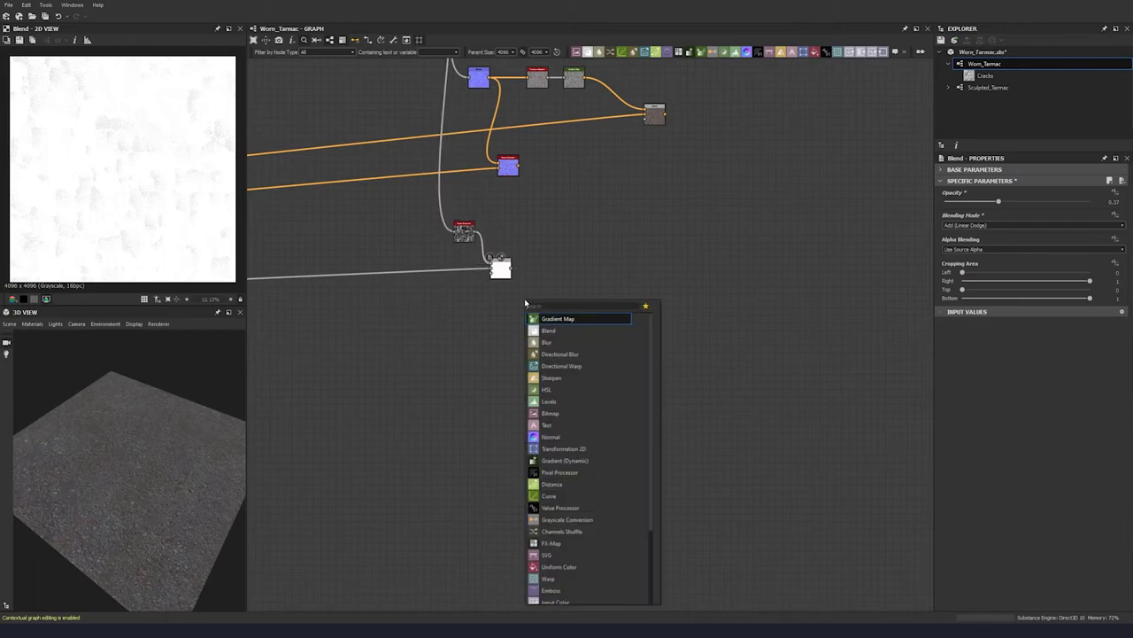
type("hba")
left_click(546, 319)
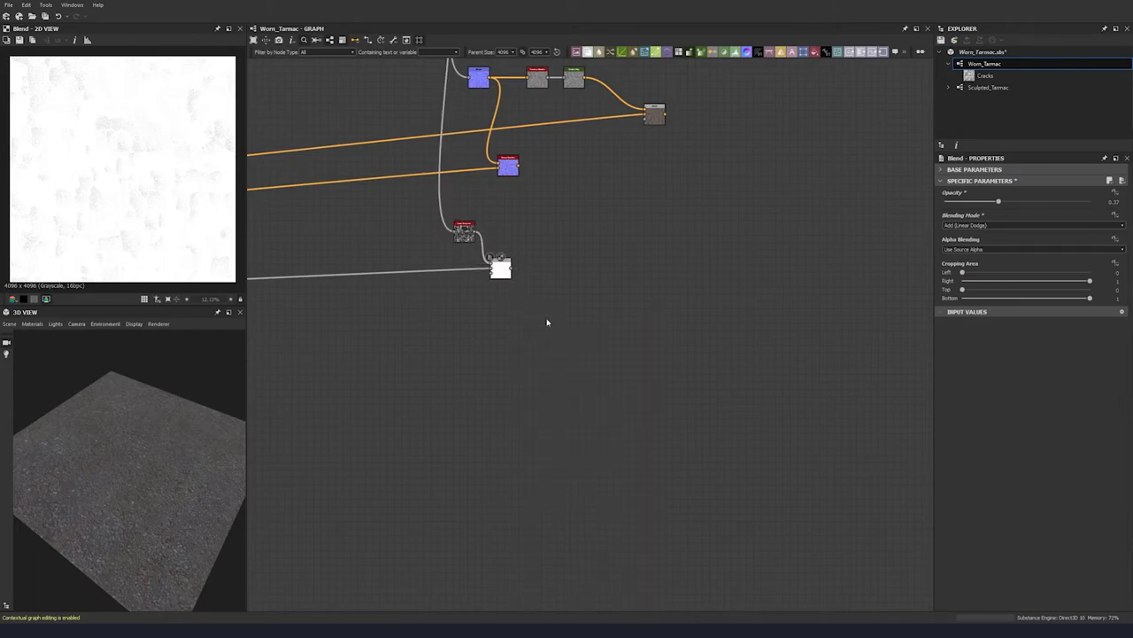
scroll(512, 361, "down", 3)
left_click_drag(471, 147, 500, 369)
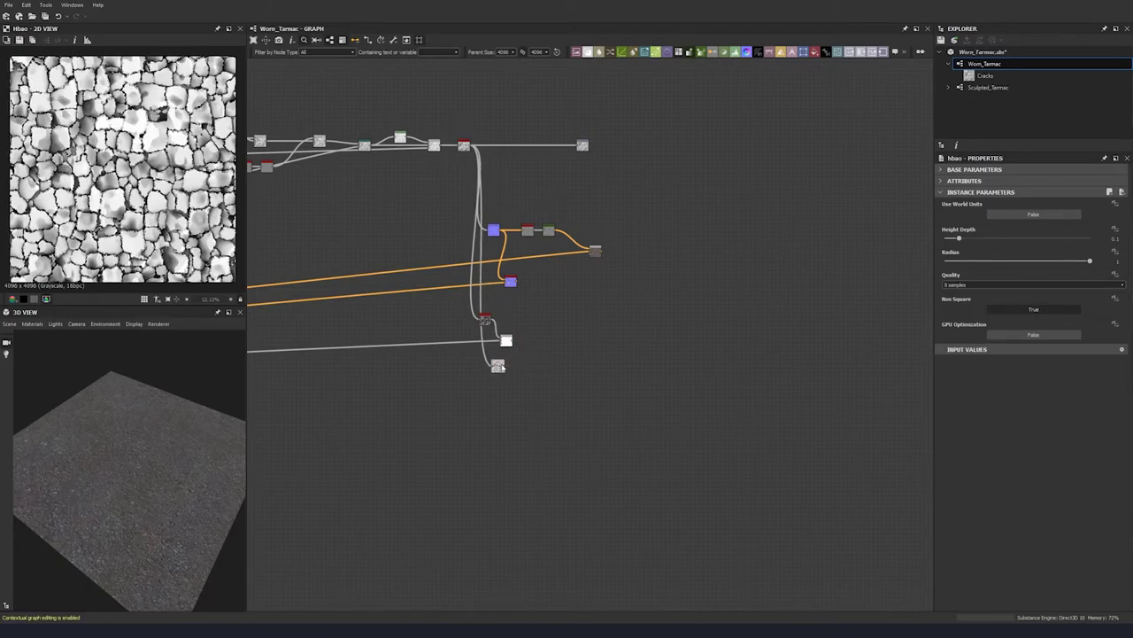
Step: Enable world units on the HBAO node, set its Surface Size to 400, and inspect the occlusion up close
left_click(1006, 215)
left_click(1114, 238)
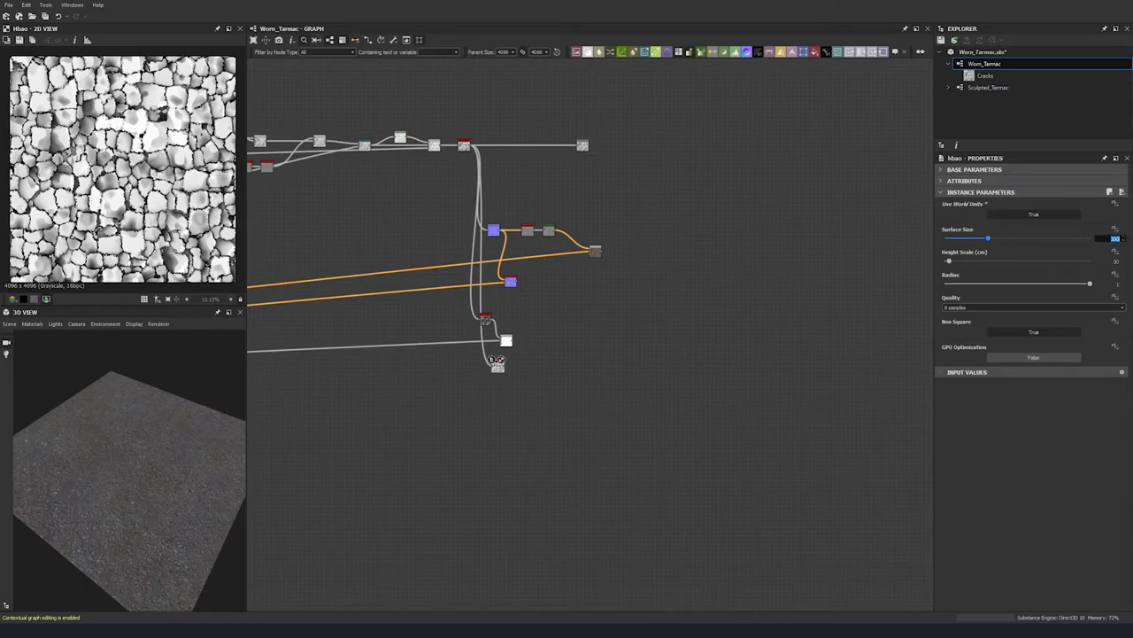
type("400")
key("Return")
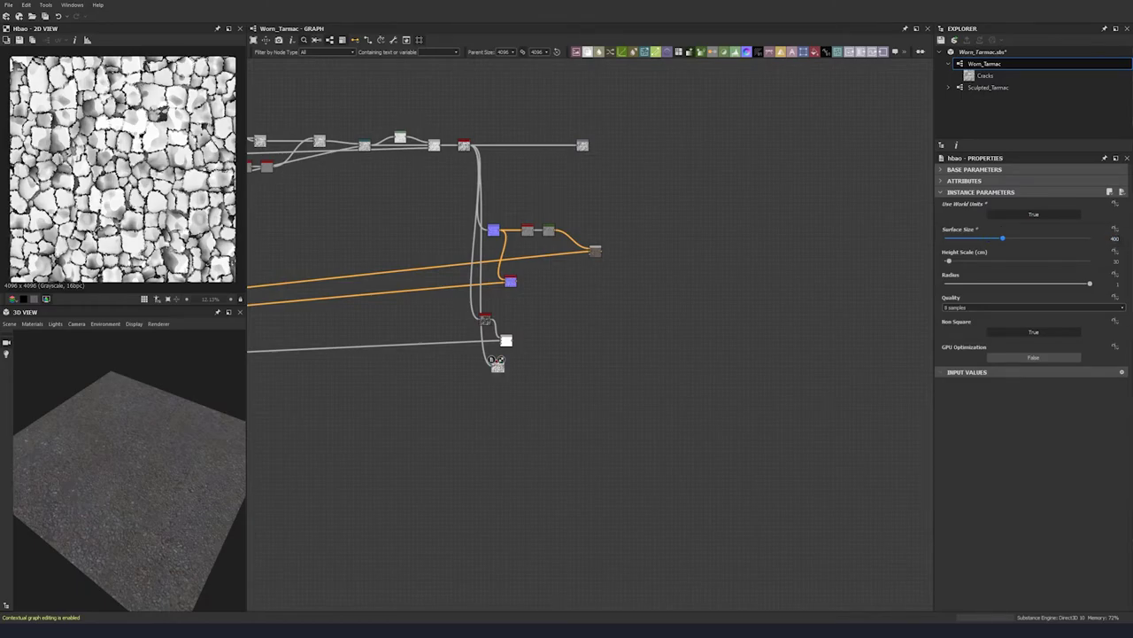
right_click_drag(124, 208, 237, 444, "alt")
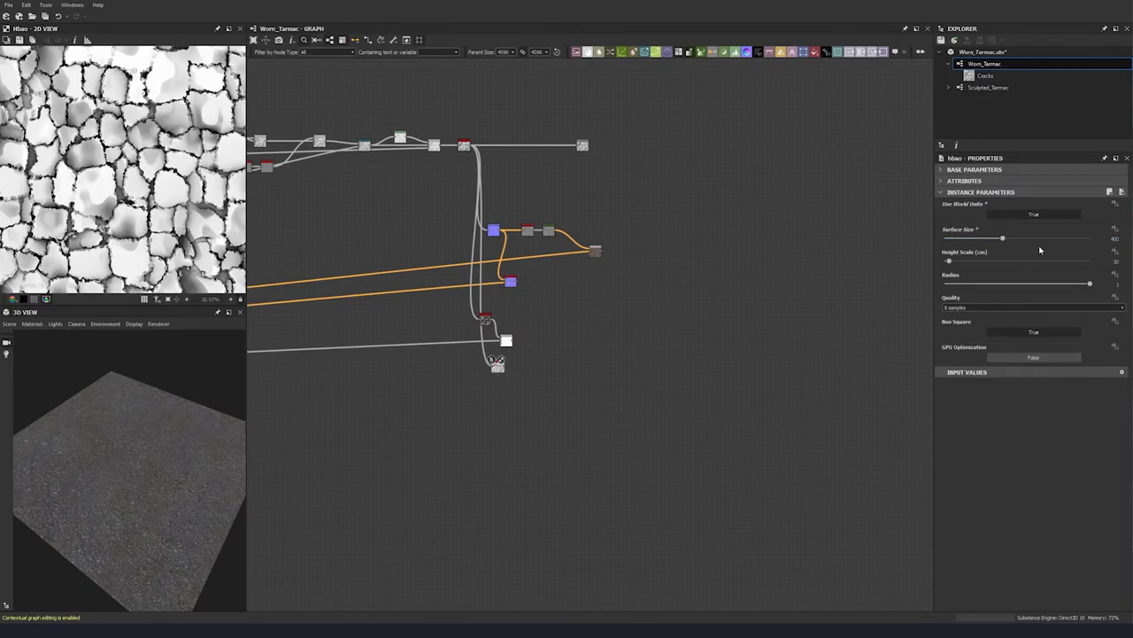
Step: Set the HBAO node's Height Scale to 5 cm and add a Blend node with the HBAO as its foreground
left_click(1115, 262)
type("5")
key("Return")
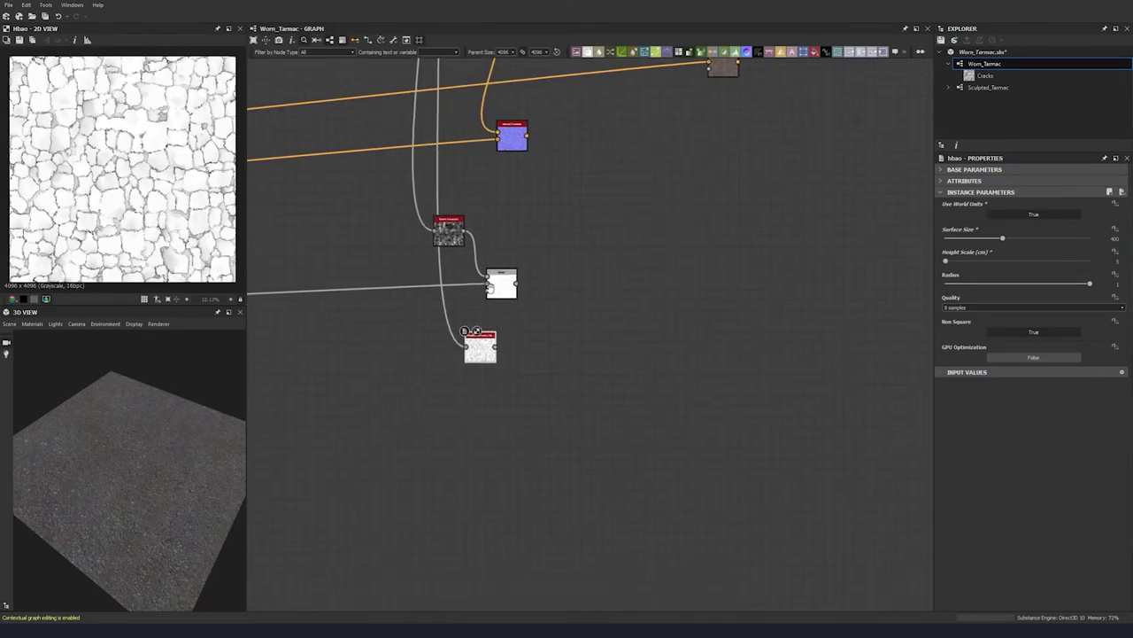
middle_click_drag(518, 386, 507, 332)
left_click_drag(469, 294, 530, 307)
key("space")
left_click(599, 348)
Step: Connect the Base Material's Ambient Occlusion output to the occlusion Blend's background and set its blending mode to Multiply
scroll(530, 309, "down", 5)
scroll(473, 315, "down", 4)
middle_click_drag(352, 346, 545, 293)
scroll(445, 262, "up", 6)
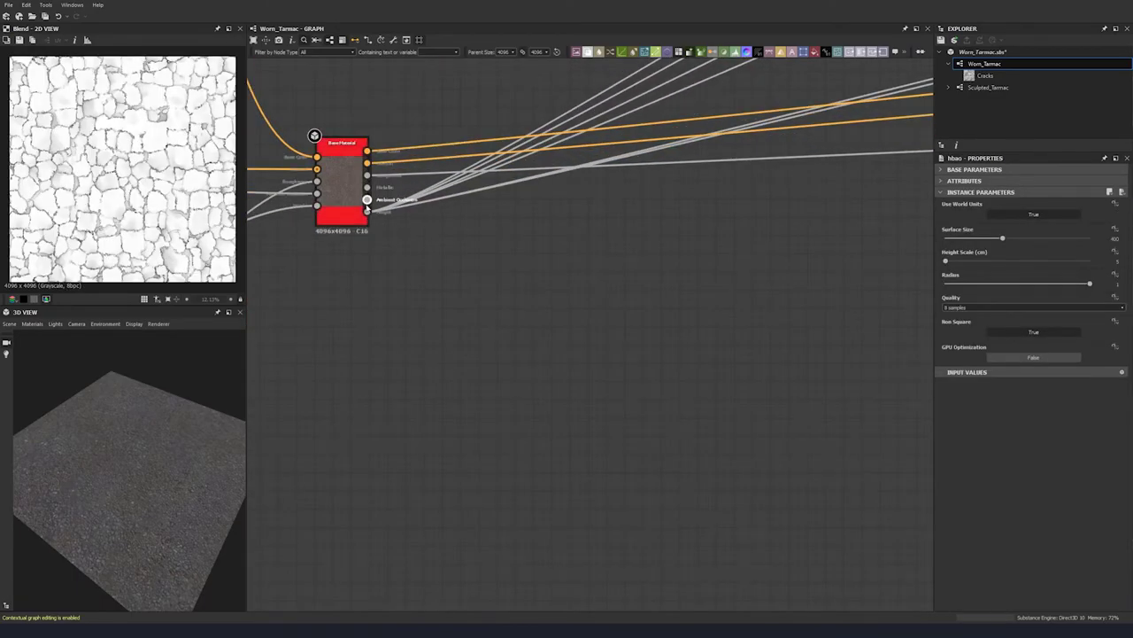
left_click(368, 200)
scroll(368, 200, "down", 4)
middle_click_drag(821, 221, 185, 213)
scroll(307, 235, "down", 4)
left_click_drag(497, 198, 504, 212)
left_click(983, 227)
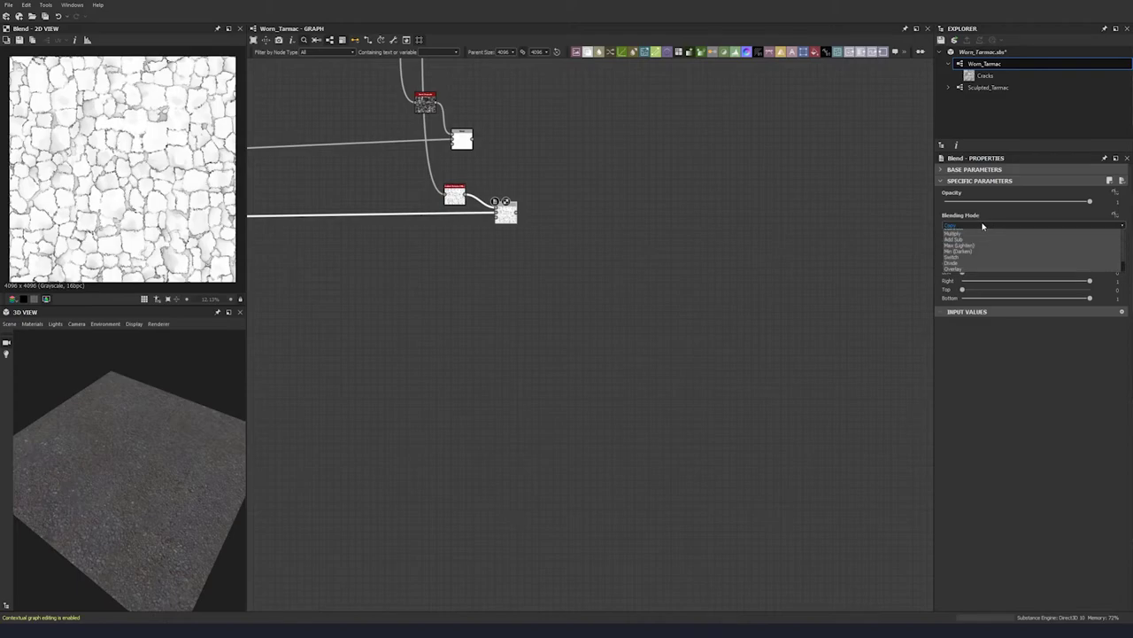
left_click(956, 233)
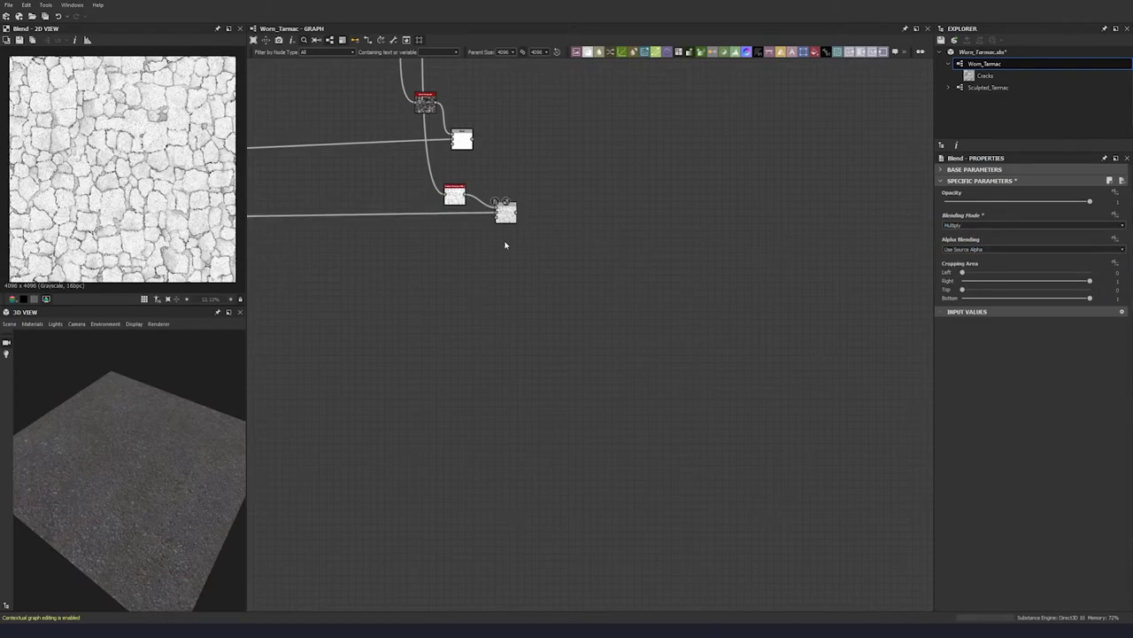
Step: Add another Blend node below the occlusion Blend and feed its foreground from the Auto Levels node
left_click_drag(539, 205, 486, 239)
scroll(508, 275, "down", 4)
middle_click_drag(486, 320, 514, 285)
key("space")
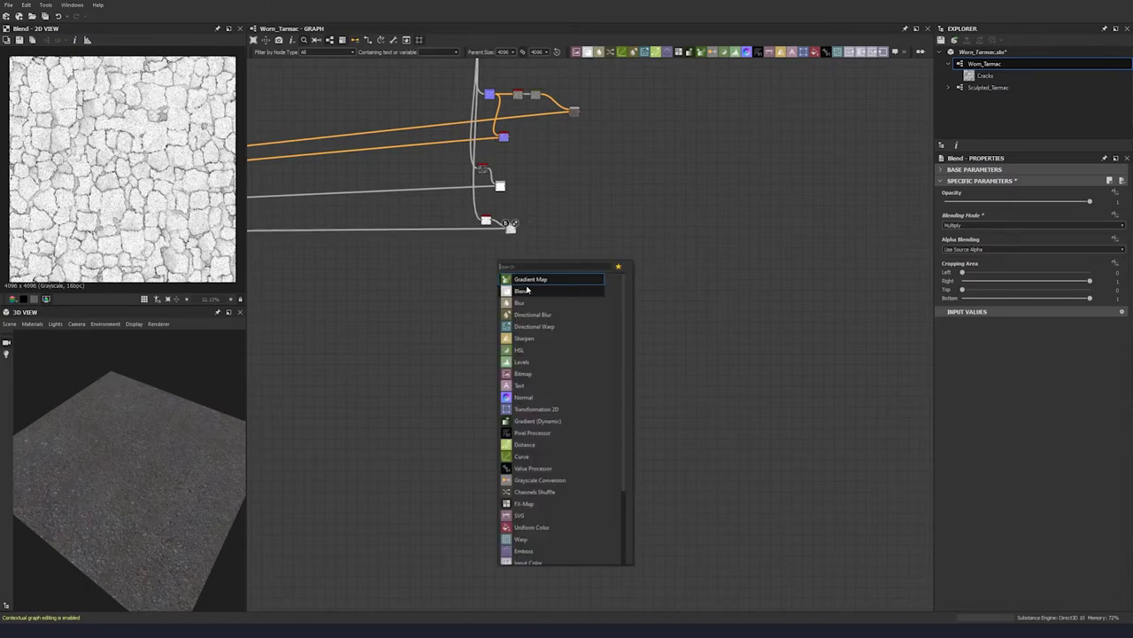
left_click(526, 289)
middle_click_drag(474, 153, 508, 317)
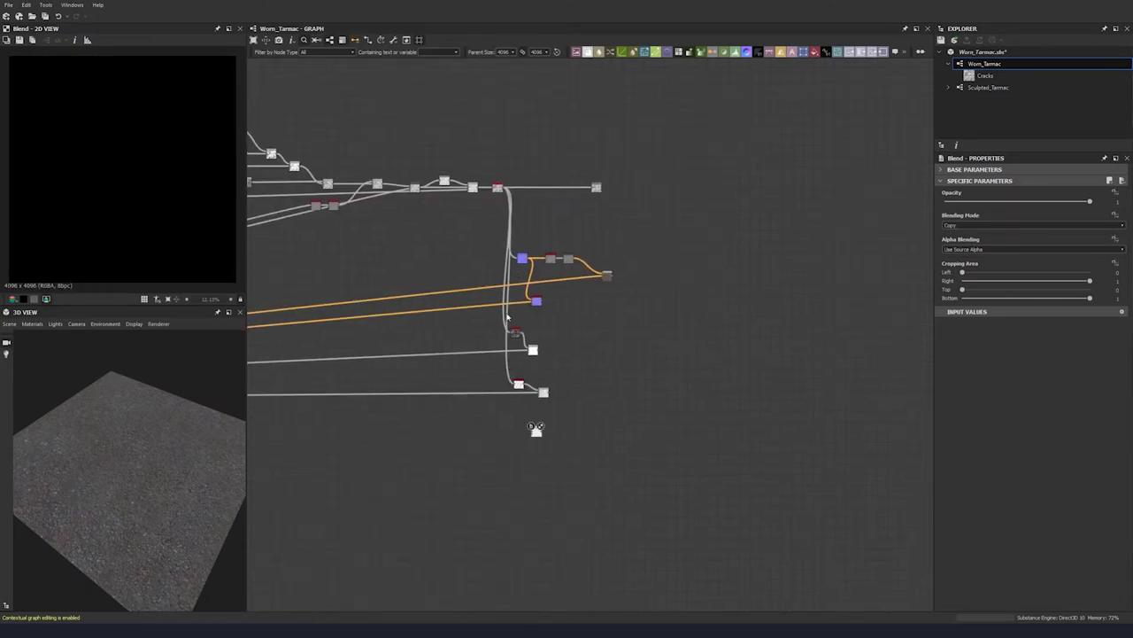
left_click(500, 187)
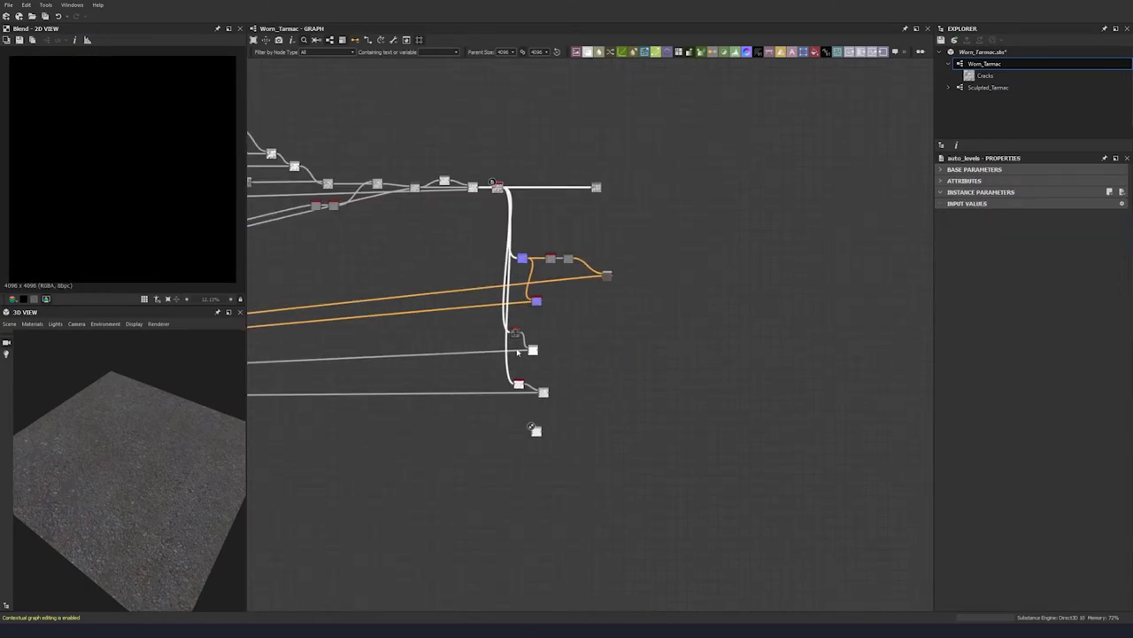
left_click_drag(504, 192, 537, 432)
left_click(536, 432)
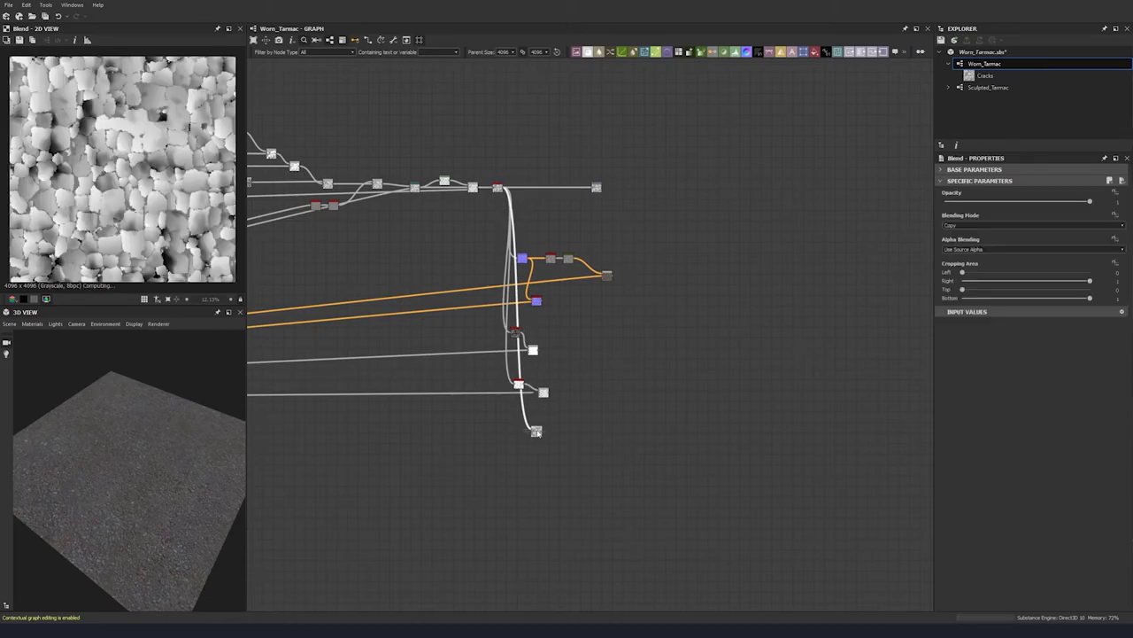
Step: Set the new Blend to Multiply, connect the Base Material's Height output to its background, and preview the result
left_click(957, 227)
left_click(956, 254)
scroll(545, 335, "down", 5)
middle_click_drag(346, 408, 783, 238)
scroll(591, 182, "up", 5)
scroll(552, 186, "up", 2)
scroll(555, 185, "up", 2)
left_click(554, 190)
scroll(554, 190, "down", 5)
scroll(705, 200, "down", 5)
middle_click_drag(848, 207, 375, 211)
middle_click_drag(729, 208, 537, 256)
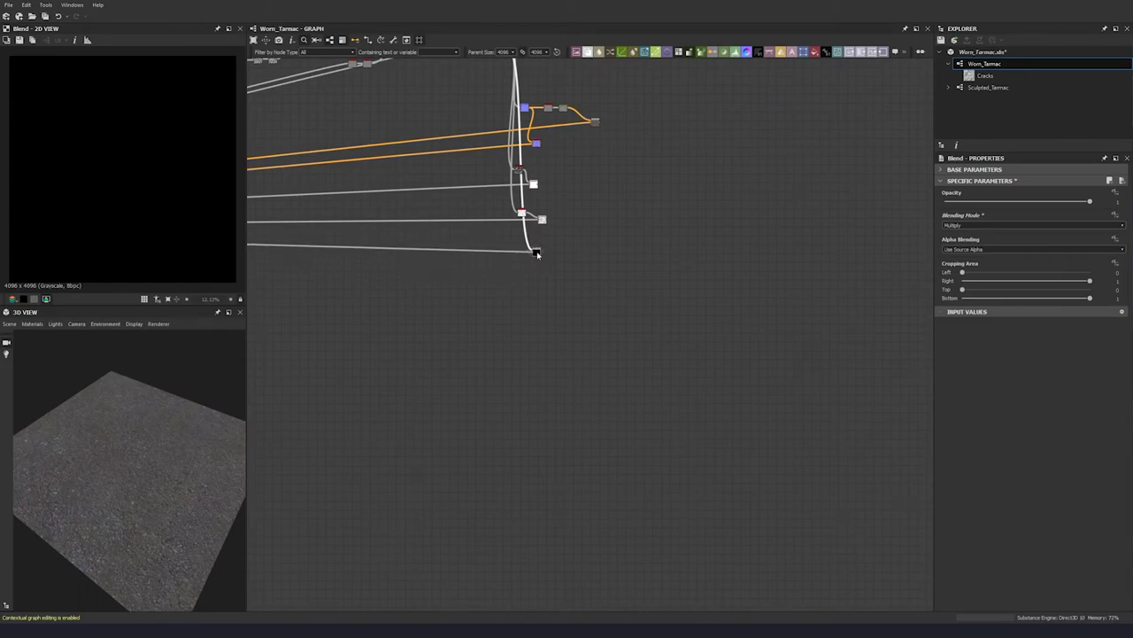
double_click(536, 254)
scroll(536, 253, "up", 3)
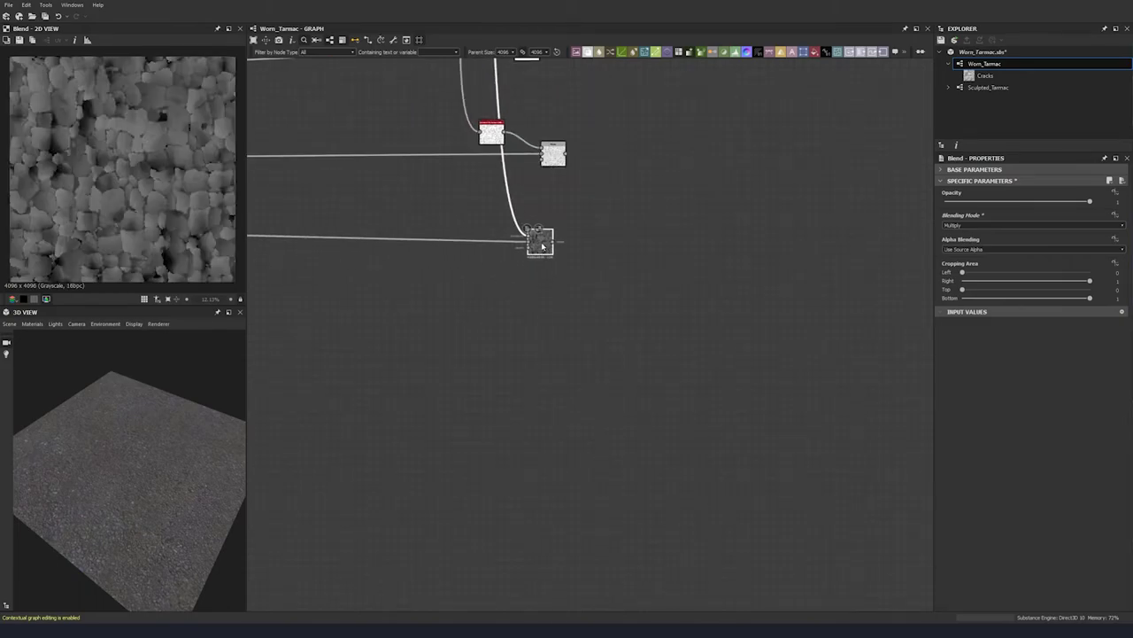
Step: Align the roughness, occlusion and height Blend nodes in one column
scroll(423, 249, "down", 4)
middle_click_drag(423, 251, 522, 367)
left_click_drag(572, 366, 571, 332)
left_click_drag(564, 287, 584, 365)
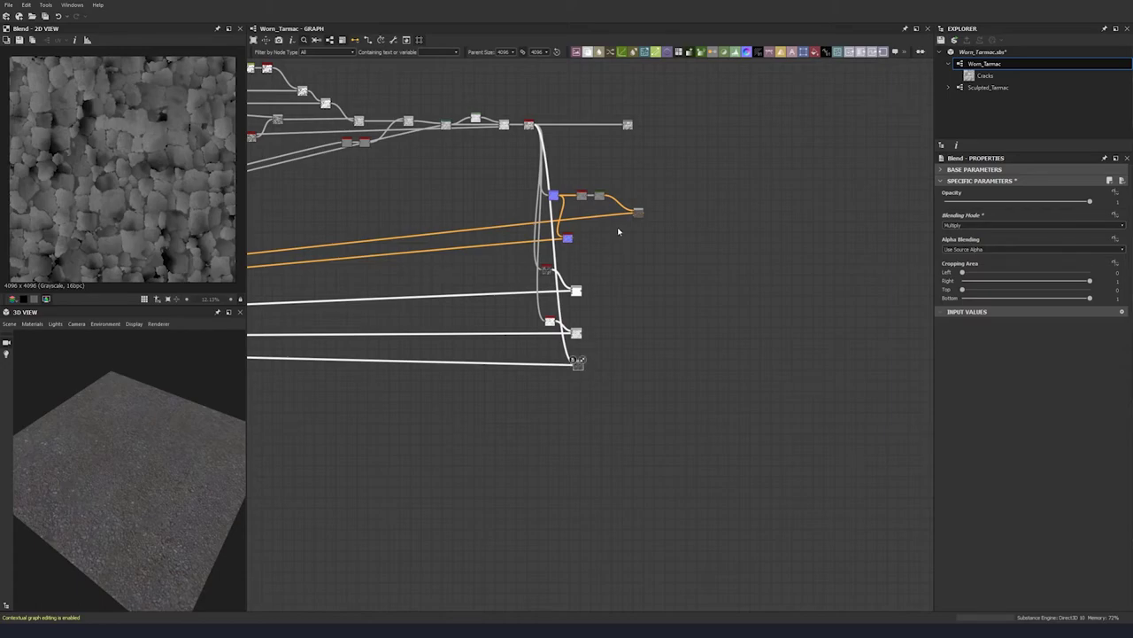
Step: Add a Histogram Scan node below the crack masks and feed it from the Safe Transform Grayscale node
scroll(431, 277, "down", 2)
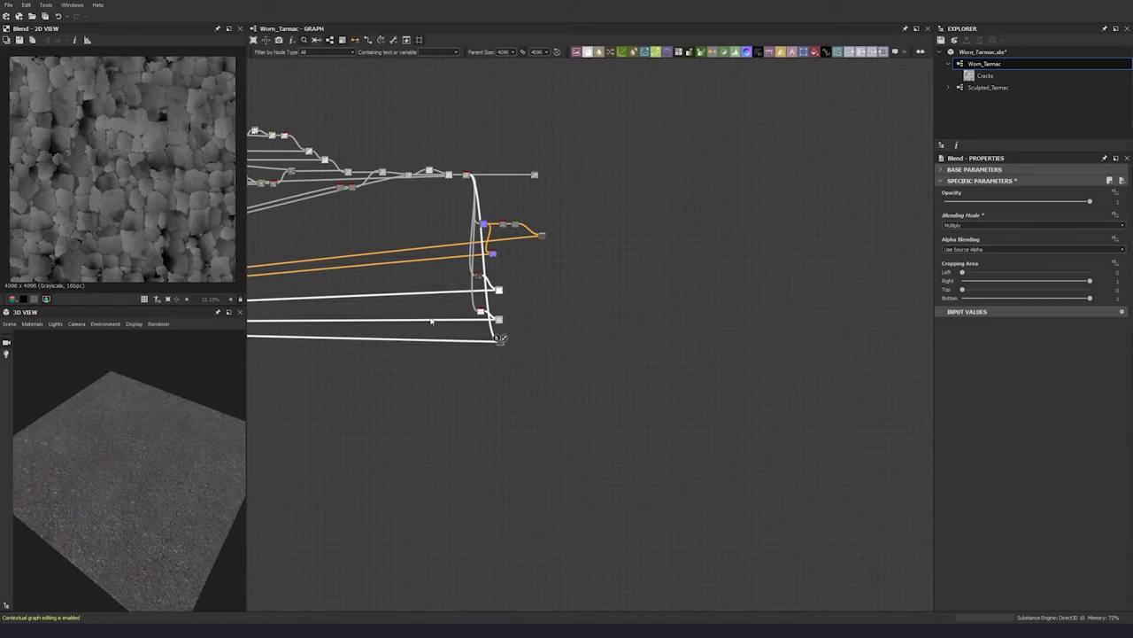
middle_click_drag(560, 331, 686, 324)
middle_click_drag(565, 262, 673, 255)
middle_click_drag(377, 248, 421, 230)
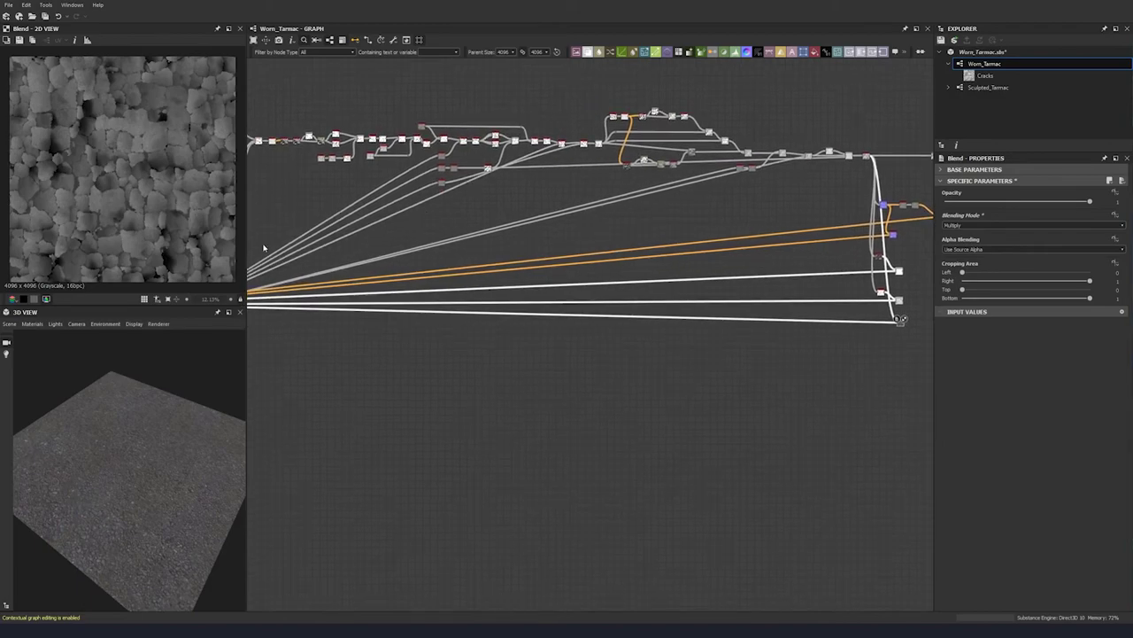
scroll(457, 173, "up", 5)
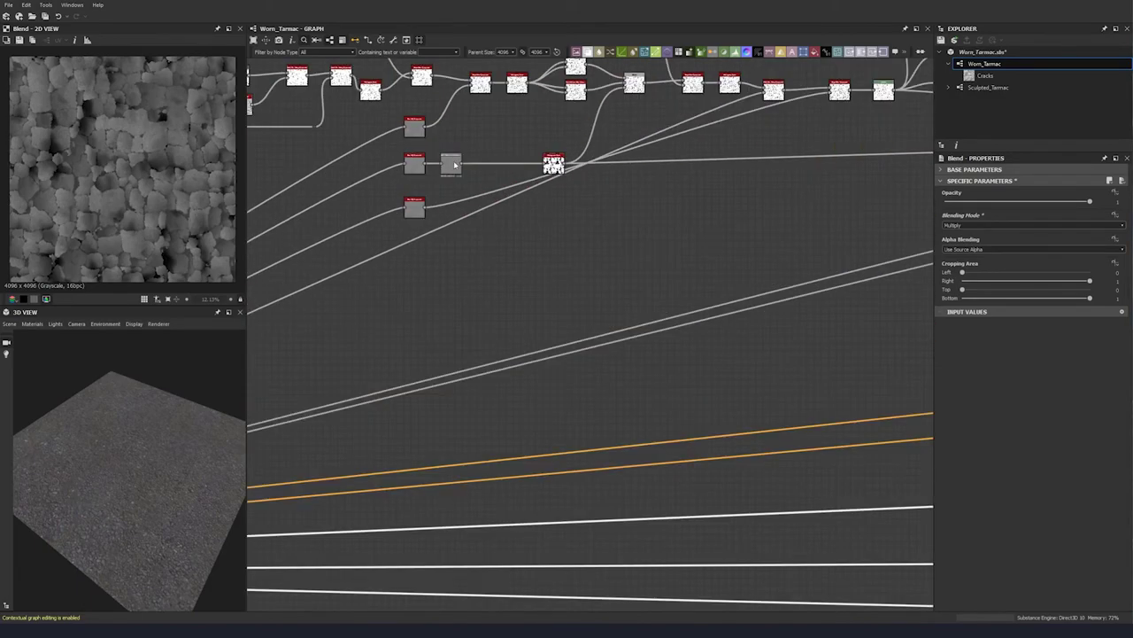
double_click(451, 162)
scroll(485, 215, "up", 4)
scroll(484, 215, "down", 5)
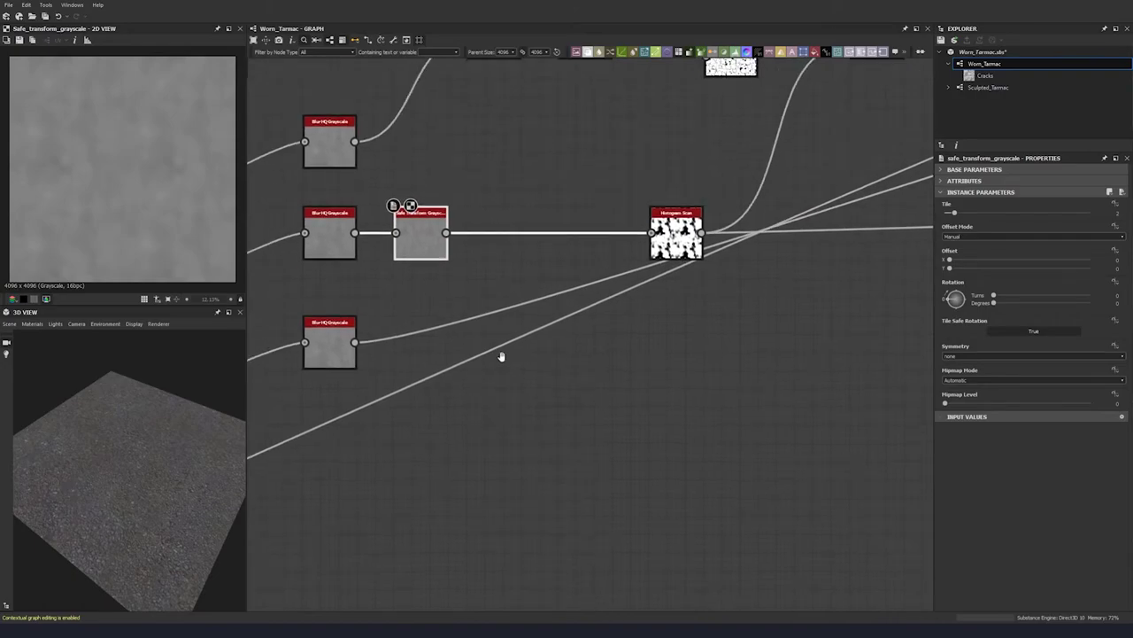
key("space")
type("hist")
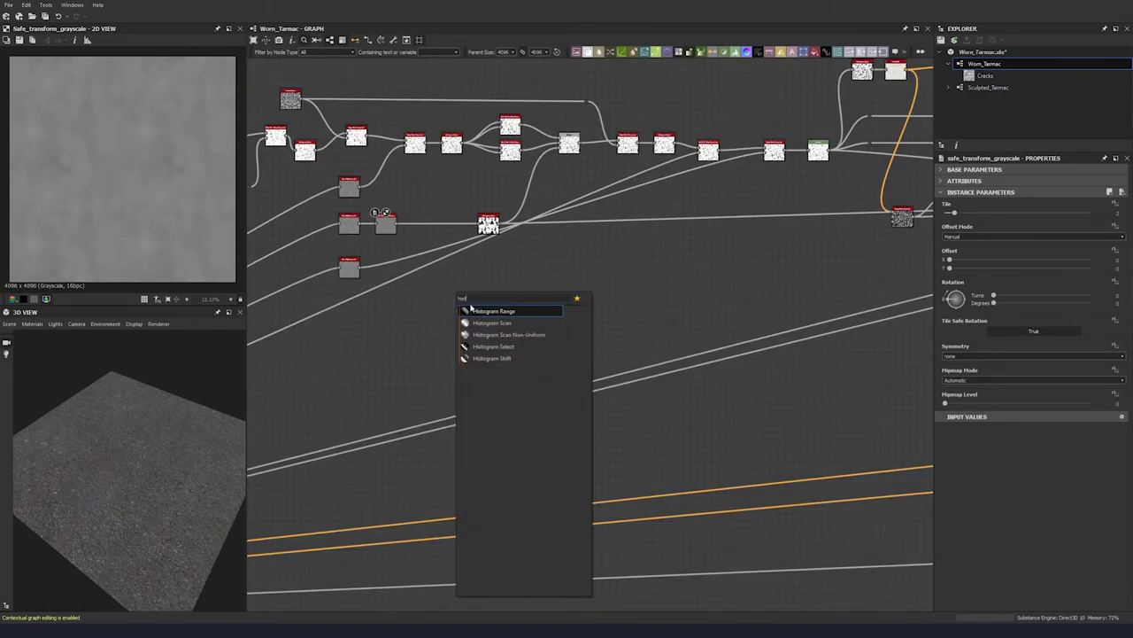
left_click(488, 324)
scroll(409, 243, "up", 4)
left_click_drag(381, 206, 493, 342)
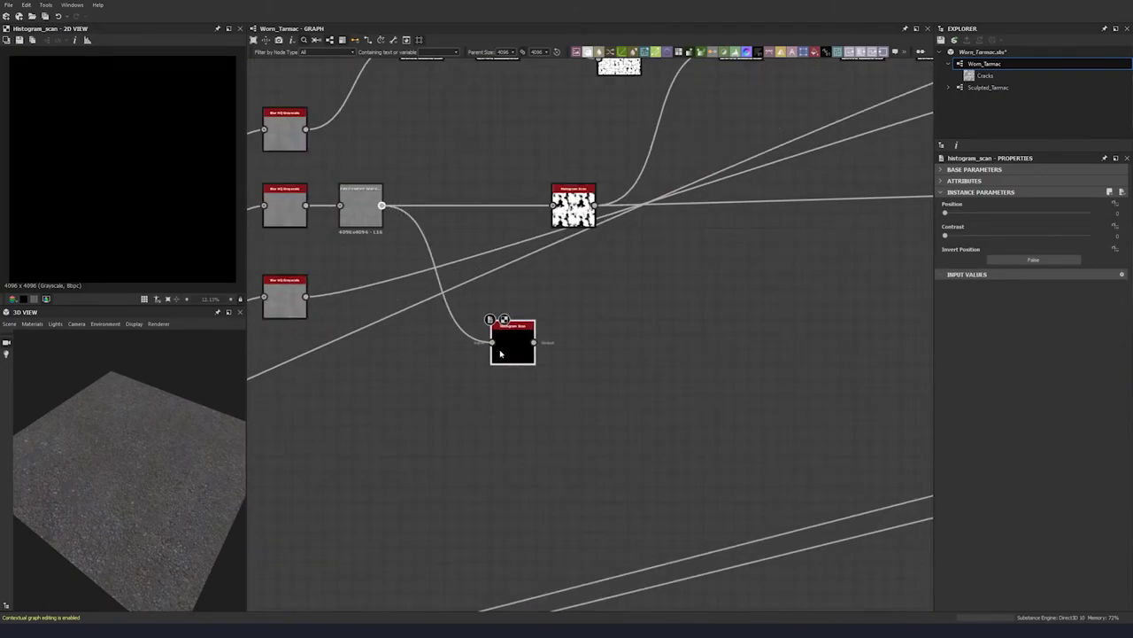
Step: Set the new Histogram Scan's Contrast to 0.96 and its Position to 0.5
left_click(950, 237)
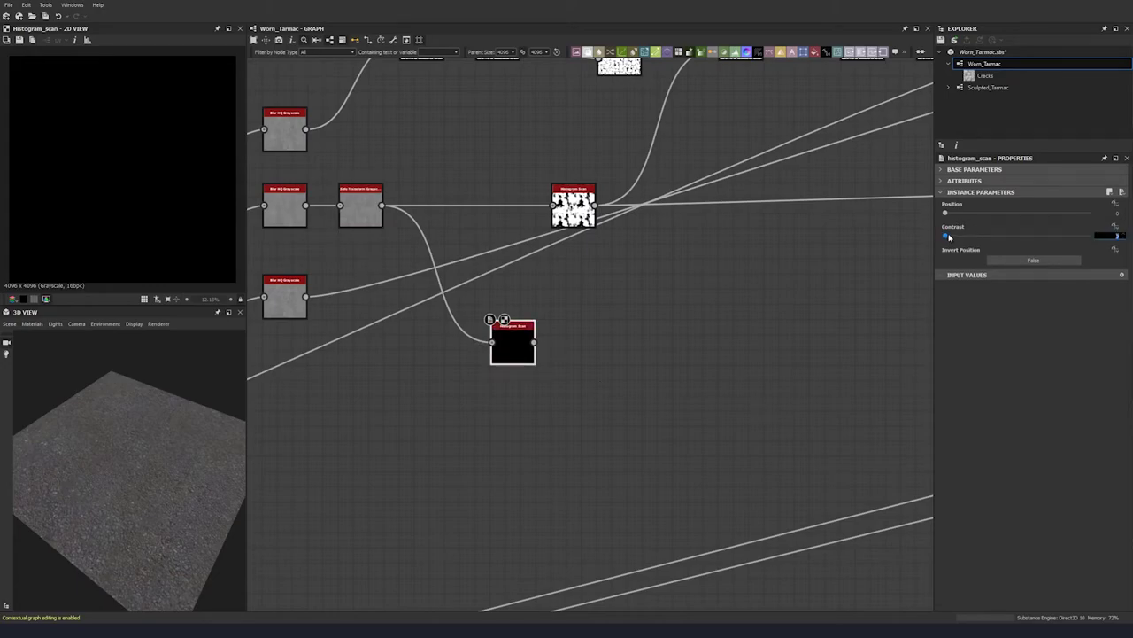
type("0.96")
key("Return")
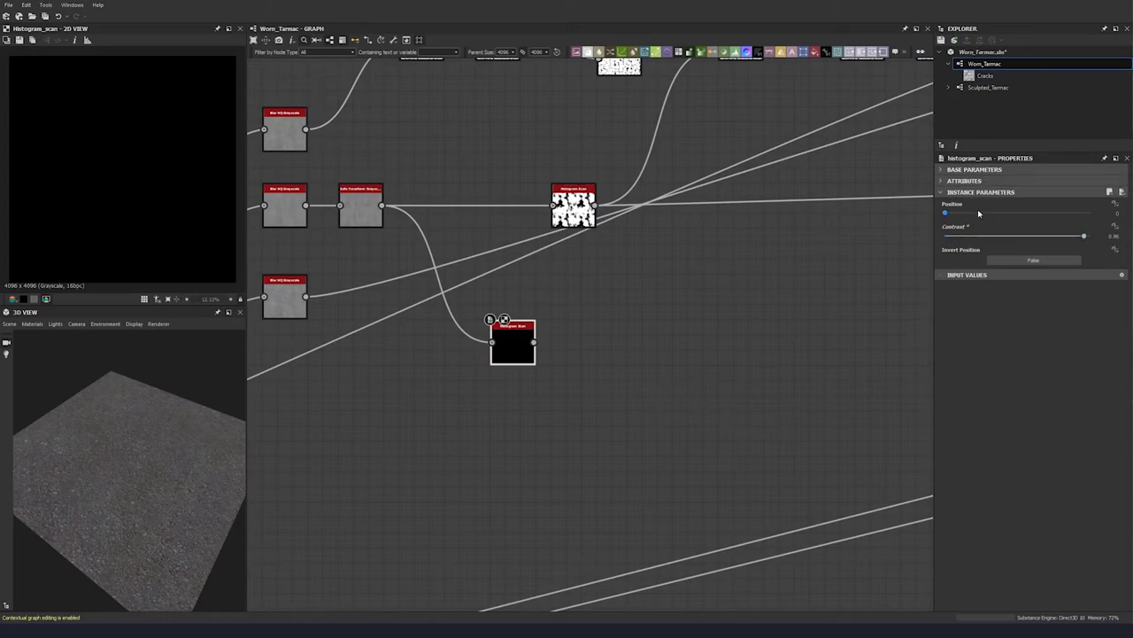
left_click(971, 215)
left_click_drag(971, 215, 1017, 215)
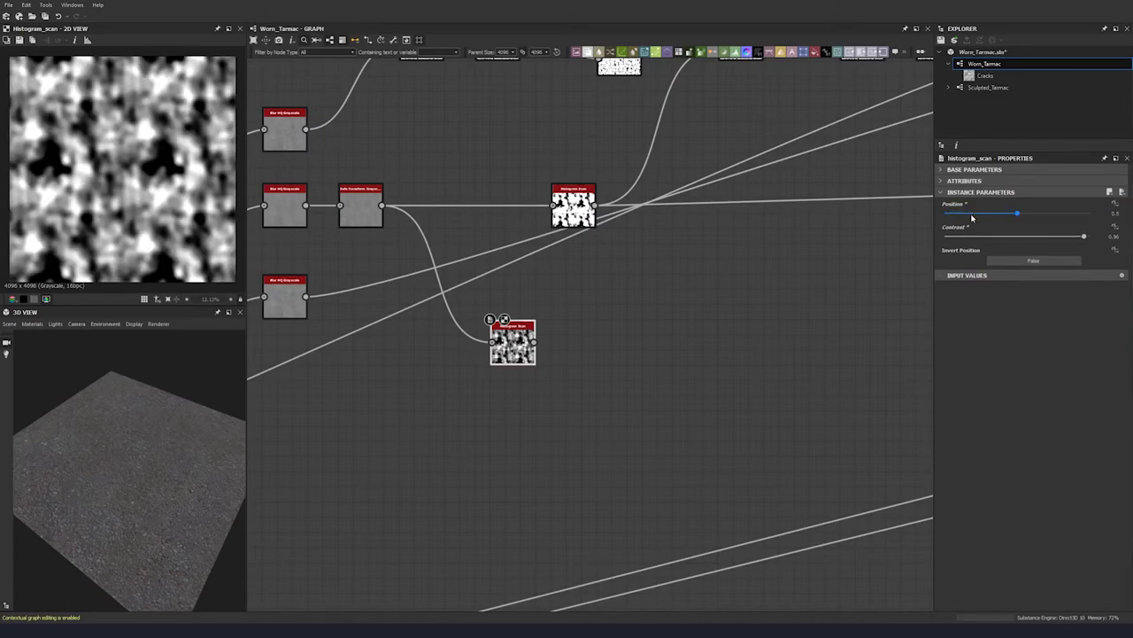
Step: Move the Histogram Scan beside the final channel nodes and connect it as the opacity mask of the color, roughness, occlusion and height Blends
scroll(581, 364, "down", 3)
middle_click_drag(581, 364, 294, 158)
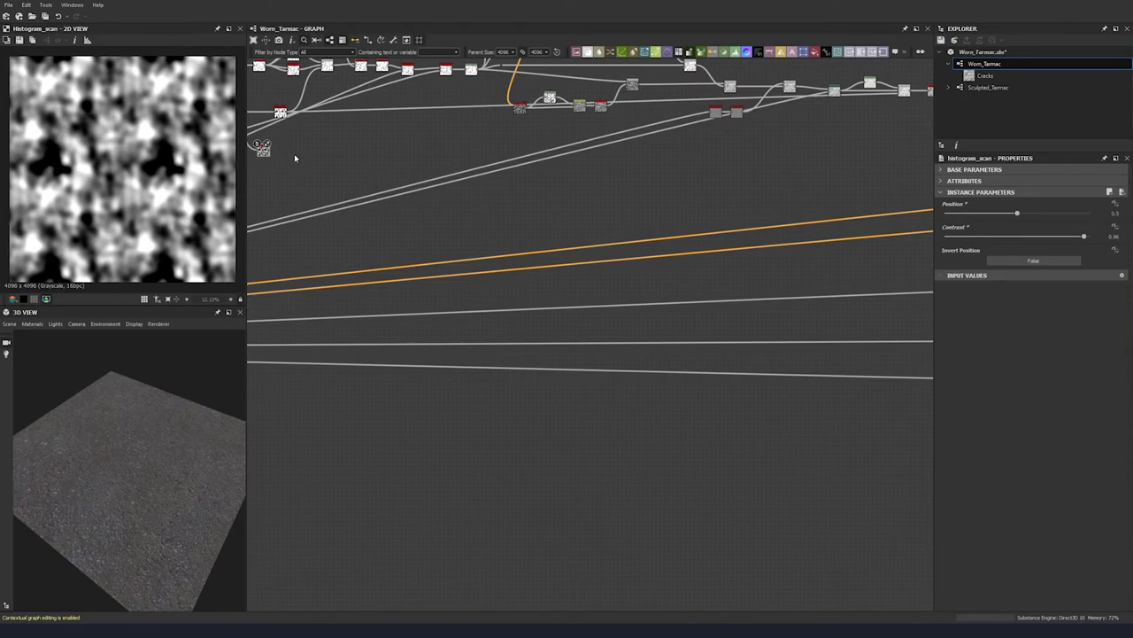
left_click_drag(270, 152, 848, 264)
middle_click_drag(788, 255, 362, 267)
scroll(370, 218, "up", 4)
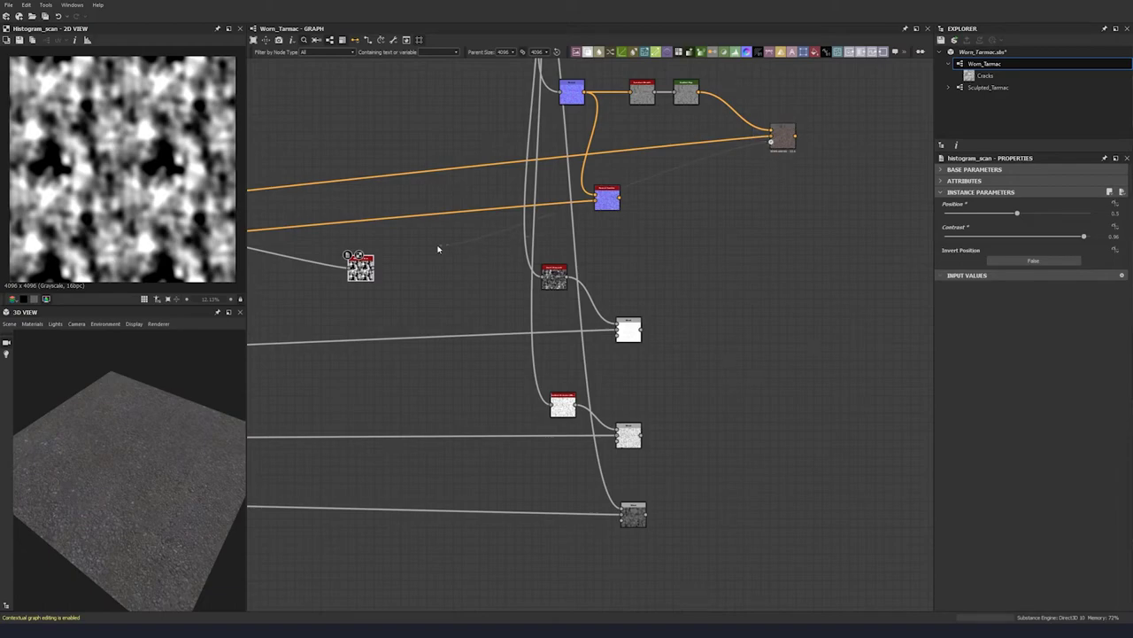
left_click_drag(375, 266, 617, 335)
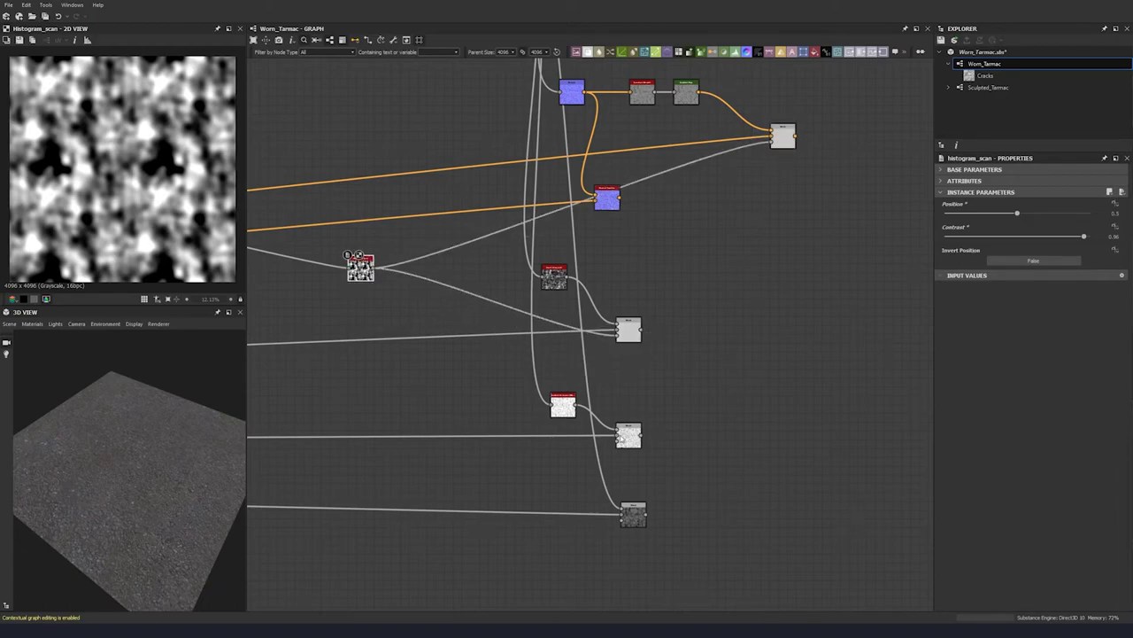
left_click_drag(376, 267, 621, 513)
Step: Add a Normal Blend node beside the combined normal and use that normal as its foreground
middle_click_drag(614, 231, 613, 287)
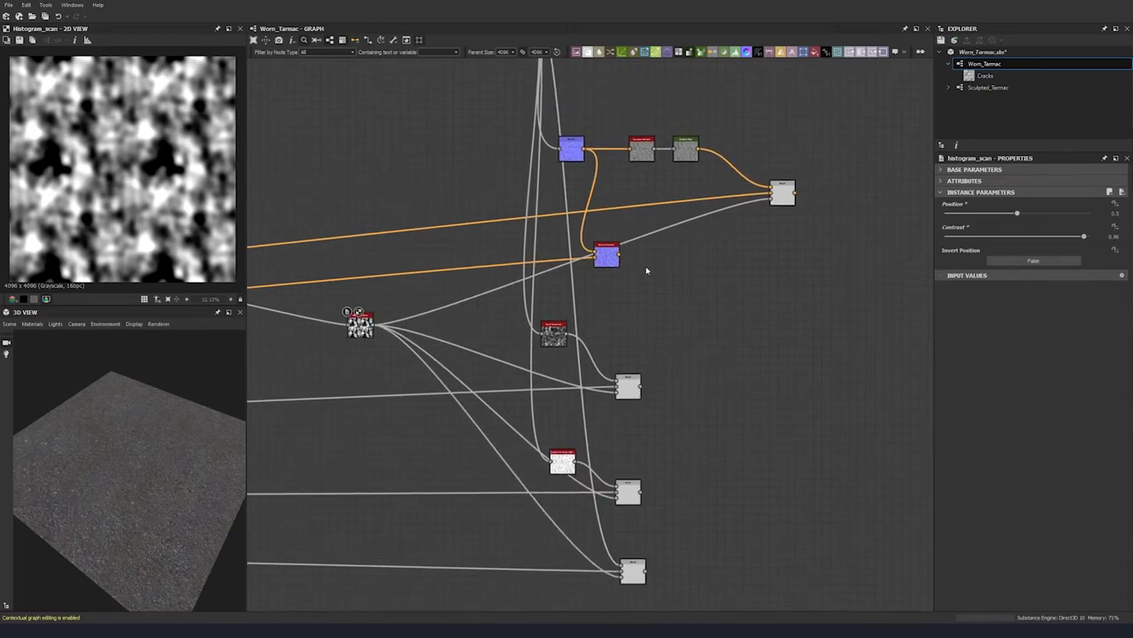
key("space")
type("normal")
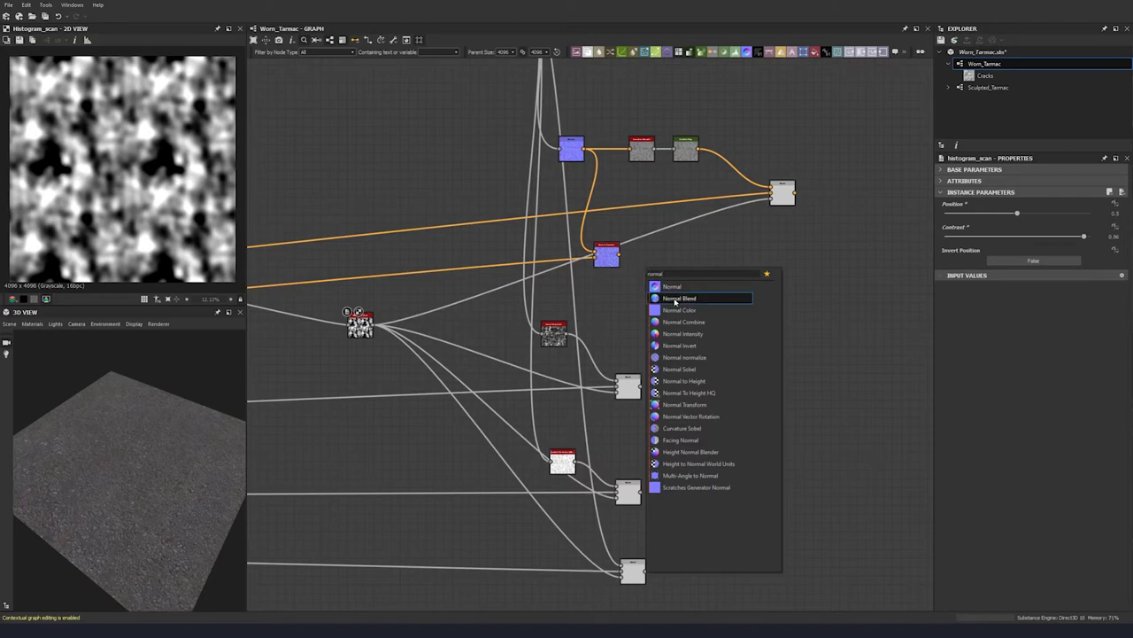
left_click(675, 298)
left_click_drag(644, 267, 662, 275)
Step: Connect the Base Material's Normal output to the Normal Blend's background
scroll(661, 278, "down", 4)
middle_click_drag(465, 325, 788, 288)
middle_click_drag(290, 313, 780, 319)
middle_click_drag(275, 319, 488, 328)
scroll(440, 372, "up", 6)
scroll(410, 330, "down", 1)
left_click(410, 327)
middle_click_drag(885, 359, 183, 360)
middle_click_drag(886, 293, 180, 293)
scroll(347, 223, "up", 2)
left_click_drag(346, 224, 363, 235)
left_click(372, 219)
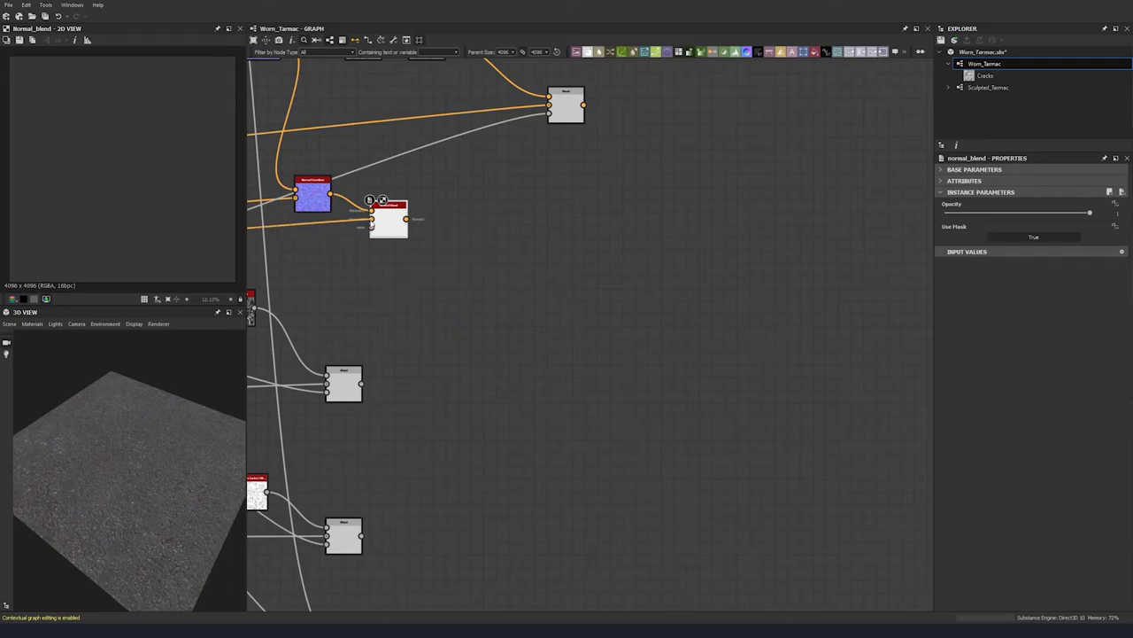
Step: Connect the new Histogram Scan to the Normal Blend's mask input
middle_click_drag(382, 244, 536, 219)
scroll(533, 218, "down", 3)
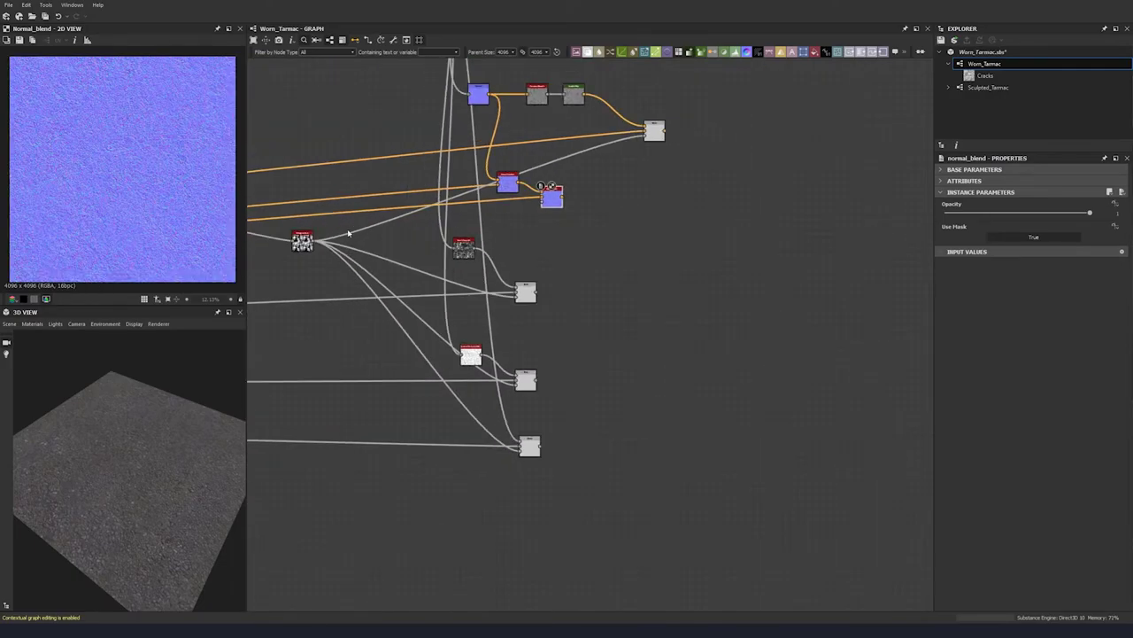
left_click_drag(315, 240, 543, 202)
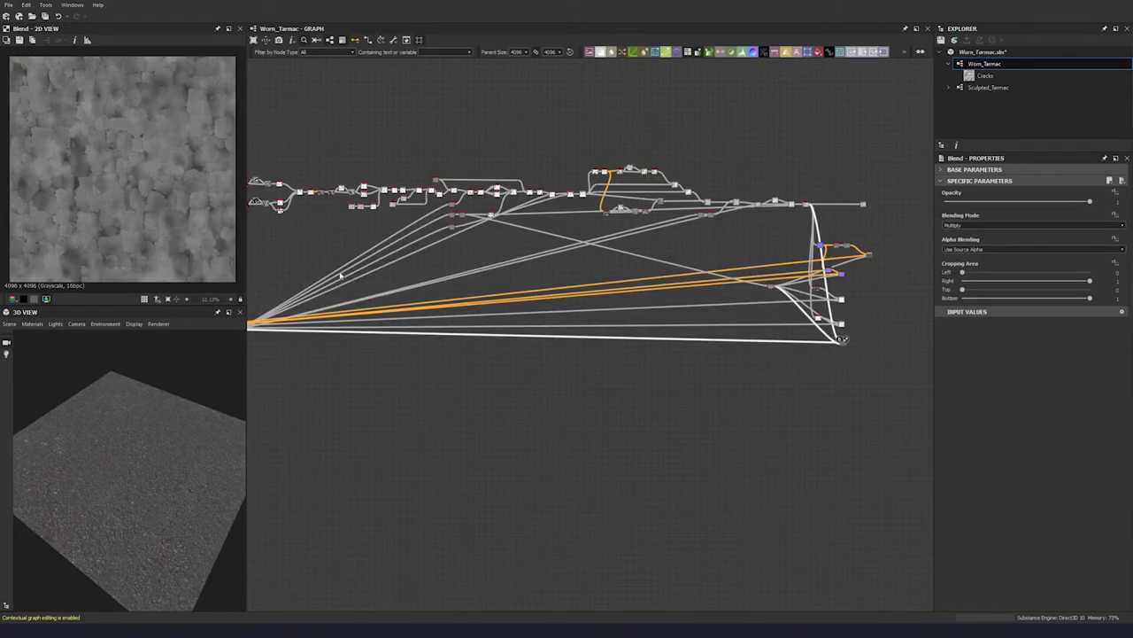
Step: Add an Input Color node and place it just above the Base Material node
middle_click_drag(339, 274, 452, 283)
scroll(397, 292, "up", 4)
left_click(382, 279)
key("space")
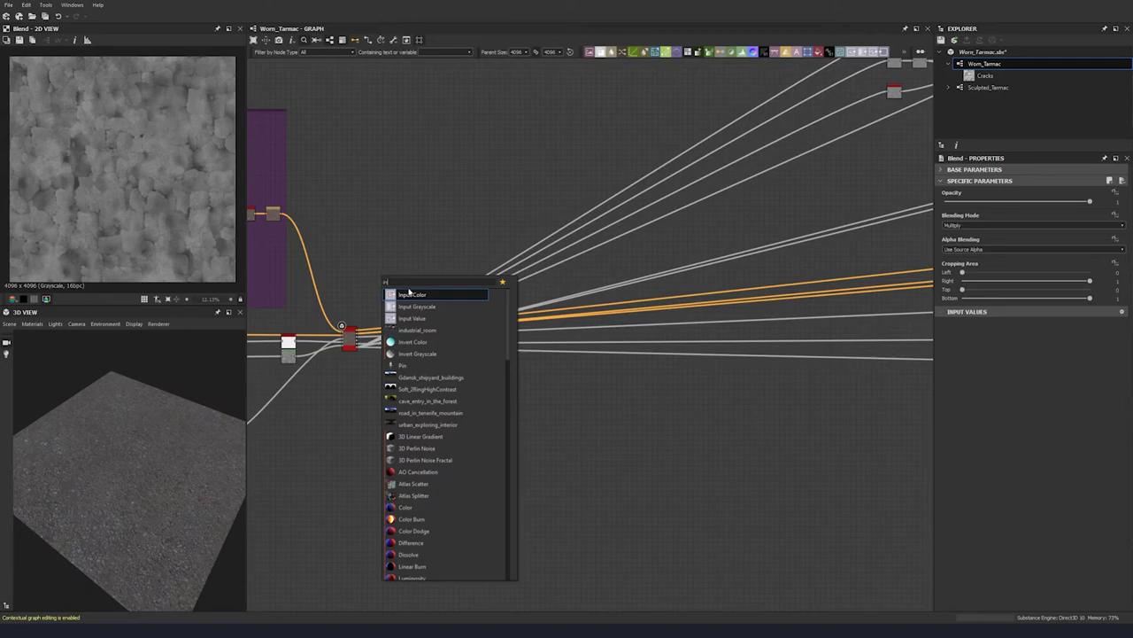
left_click(414, 295)
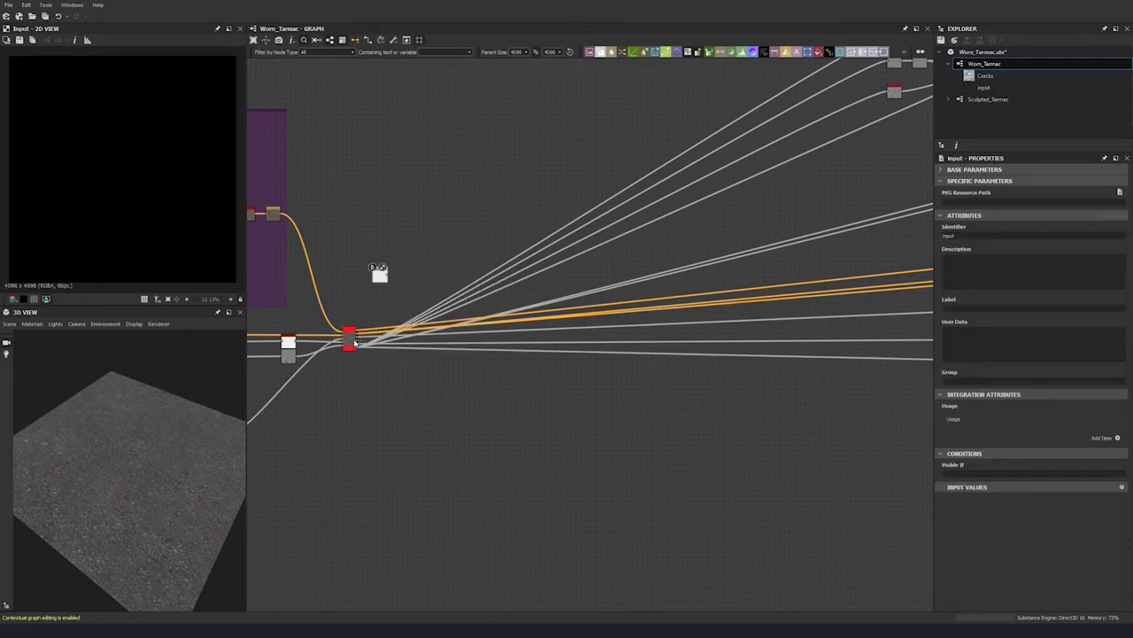
scroll(353, 347, "up", 5)
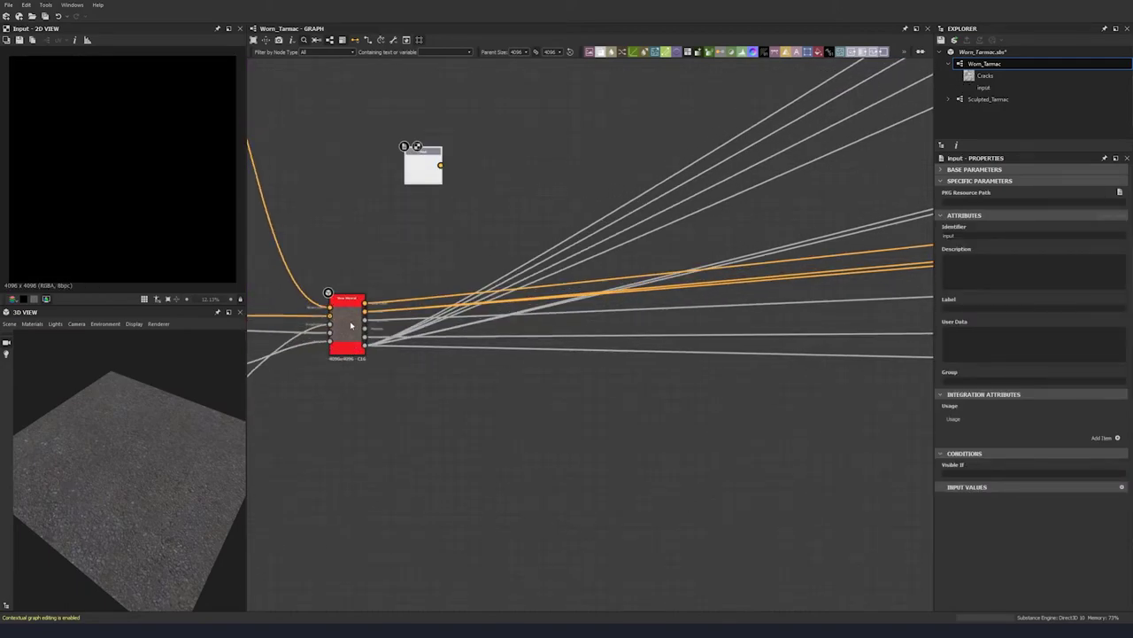
middle_click_drag(381, 316, 359, 314)
left_click_drag(393, 169, 381, 220)
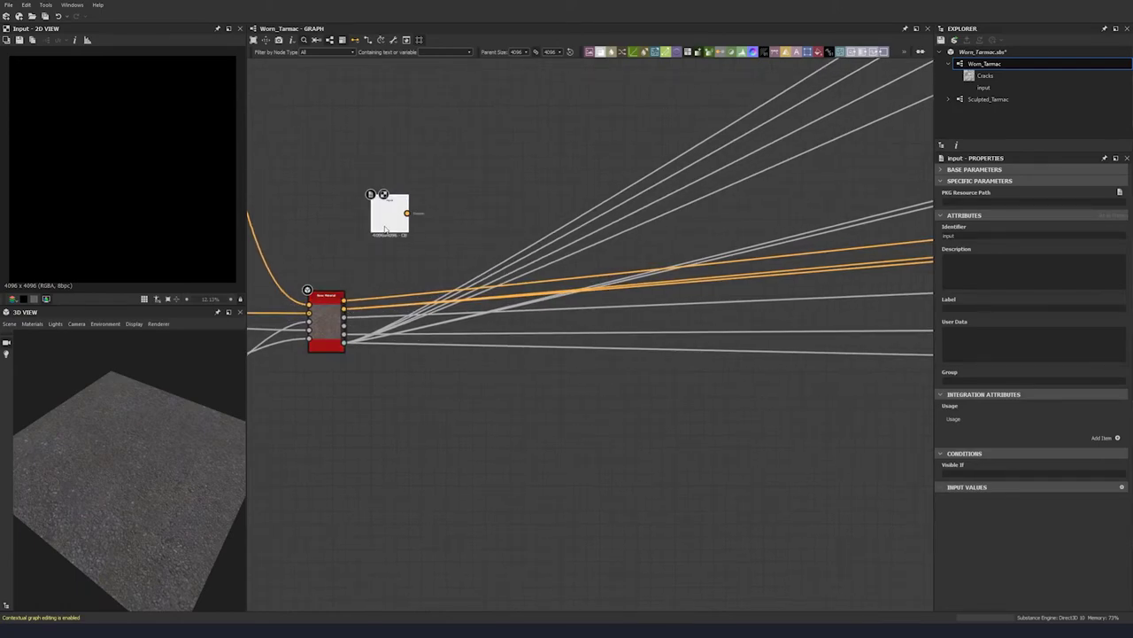
Step: Duplicate the Input Color node and place the copy above the Base Material's outputs
key("ctrl+d")
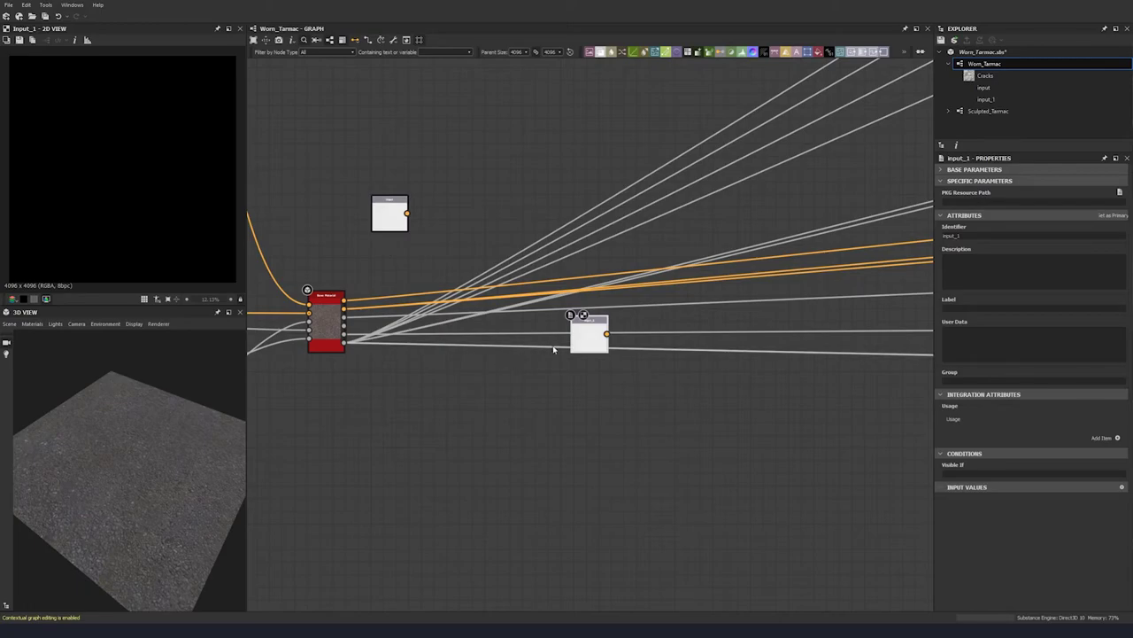
left_click(390, 215)
scroll(345, 316, "up", 2)
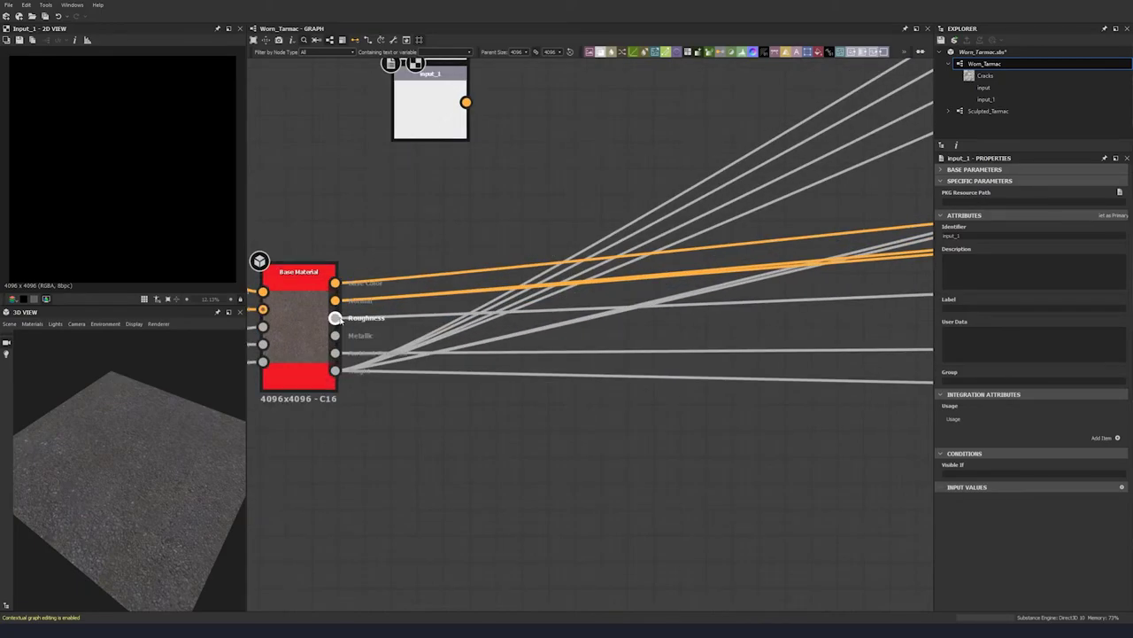
left_click(425, 207)
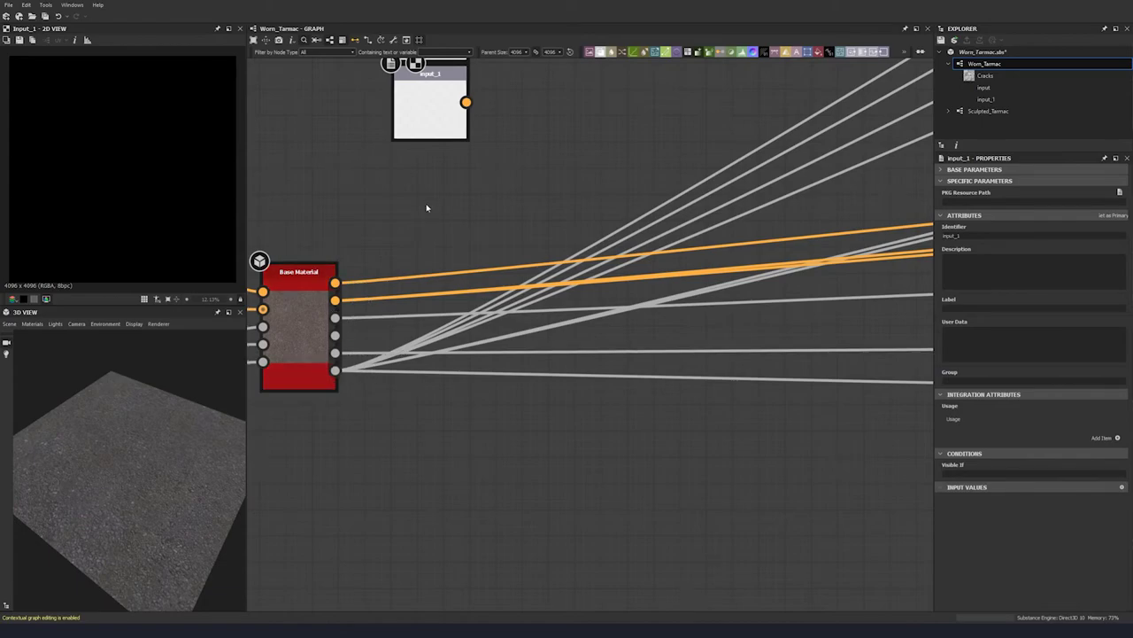
Step: Add an Input Grayscale node plus two copies and stack them directly below the two color inputs
key("space")
type("input")
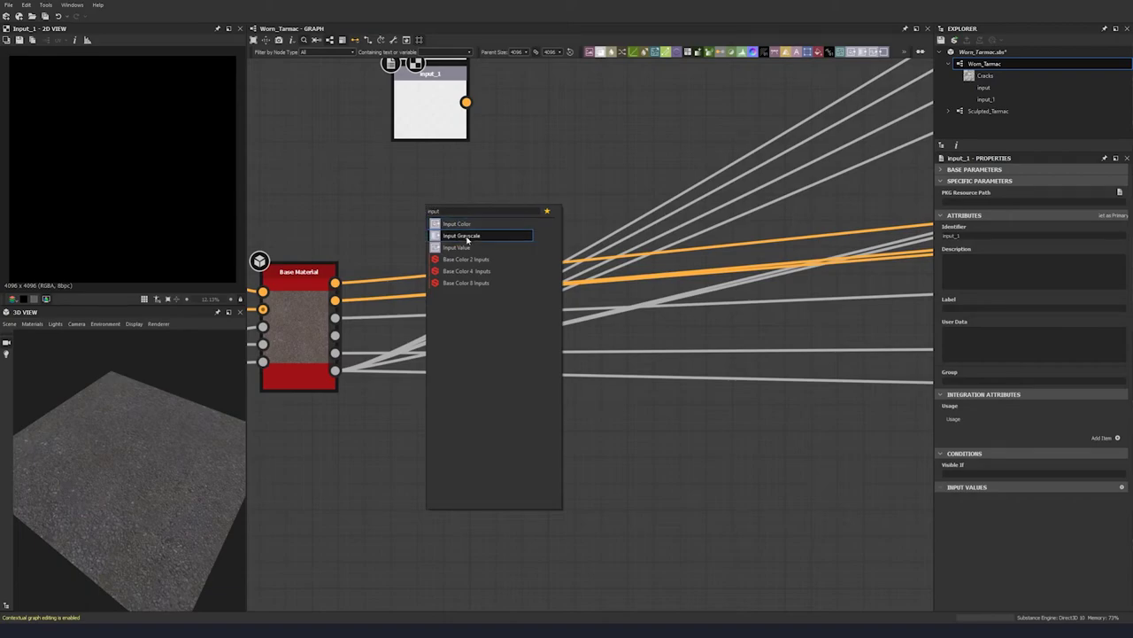
left_click(467, 238)
left_click_drag(440, 224, 440, 198)
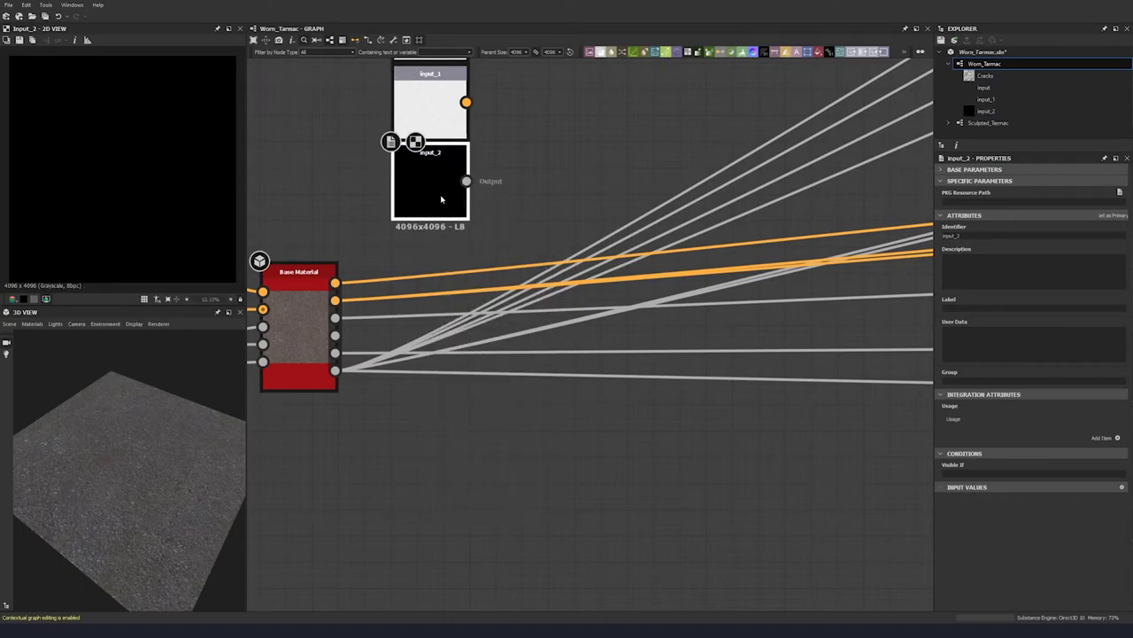
key("ctrl+v")
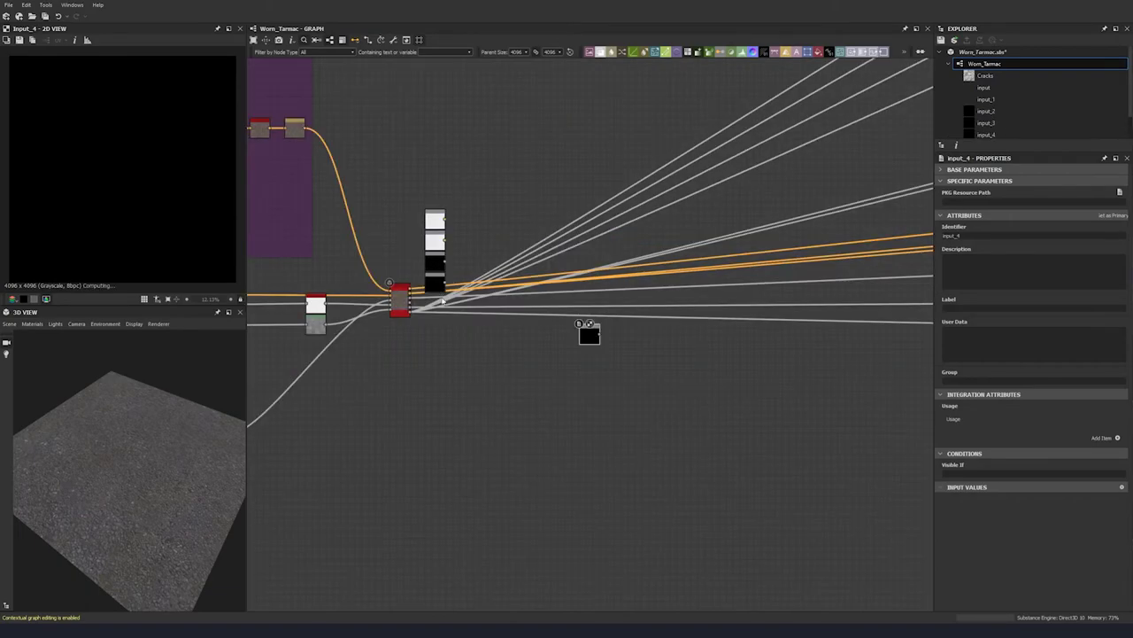
left_click_drag(589, 335, 431, 308)
scroll(442, 195, "up", 4)
Step: Set the first color input's identifier to Base_Colour and its label to Base Colour
left_click(421, 171)
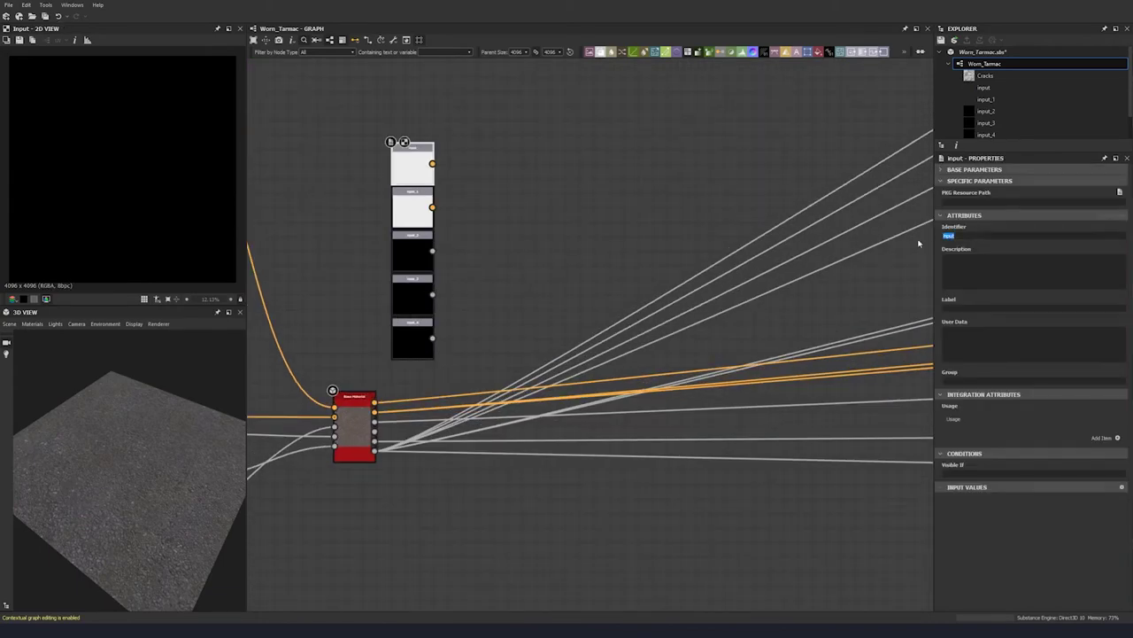
type("r")
key("ctrl+a")
key("ctrl+c")
left_click(961, 307)
key("ctrl+v")
Step: Set the second color input's identifier and label to Normal
middle_click_drag(414, 211, 472, 212)
left_click(472, 212)
left_click_drag(965, 235, 902, 241)
type("No")
Step: Name the three grayscale inputs Roughness, AO and Height in both identifier and label
left_click(469, 253)
scroll(425, 420, "up", 3)
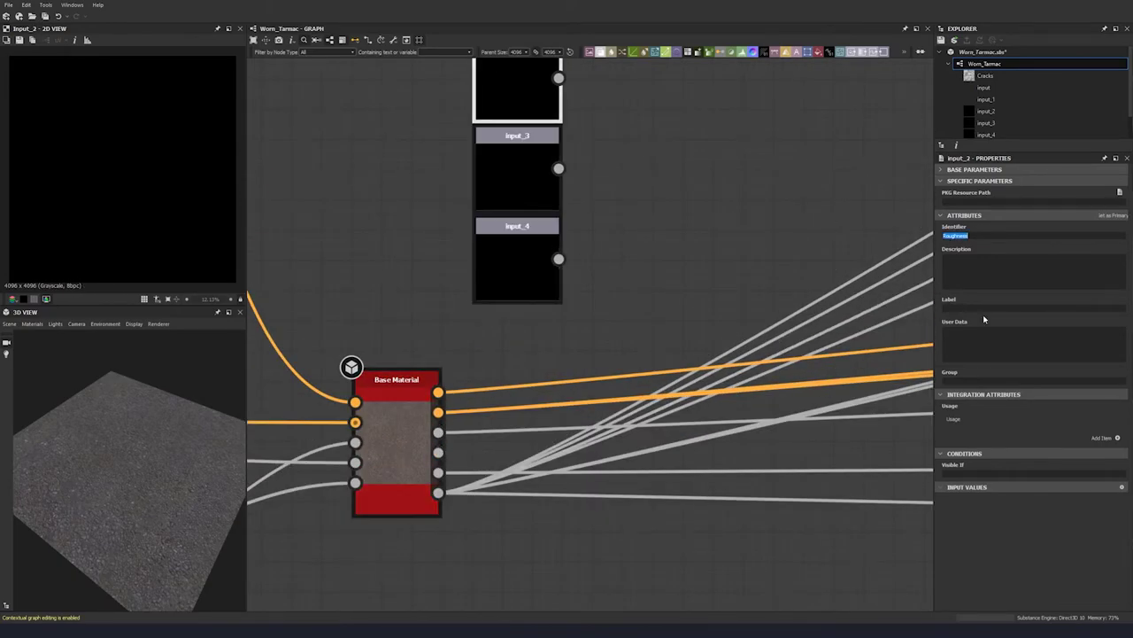
left_click(517, 173)
left_click(518, 266)
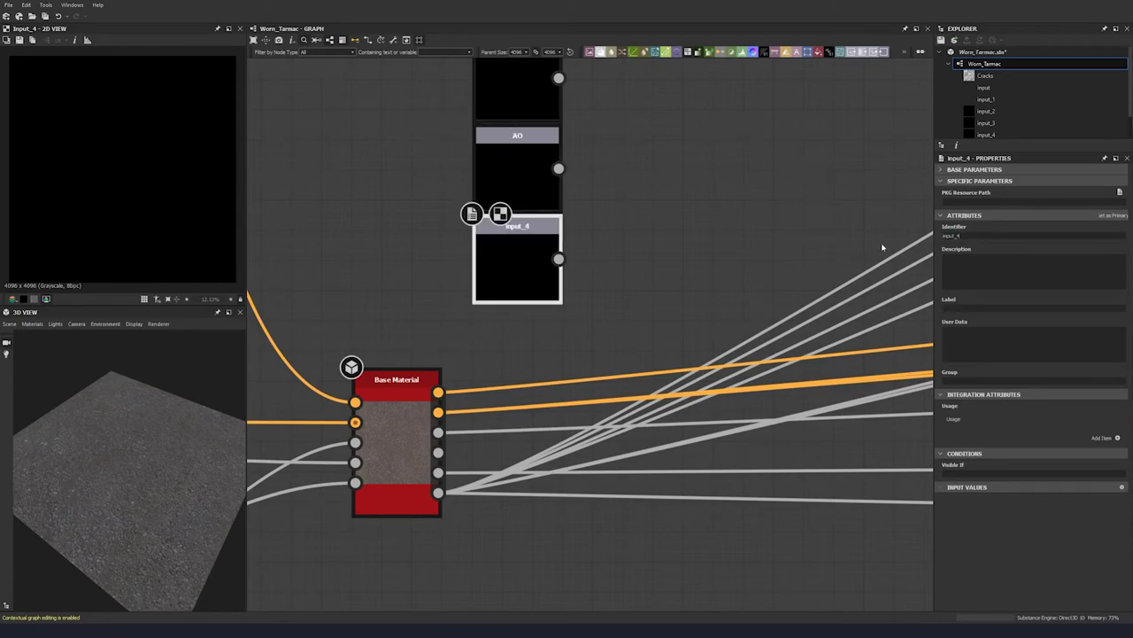
left_click(632, 309)
scroll(564, 276, "down", 3)
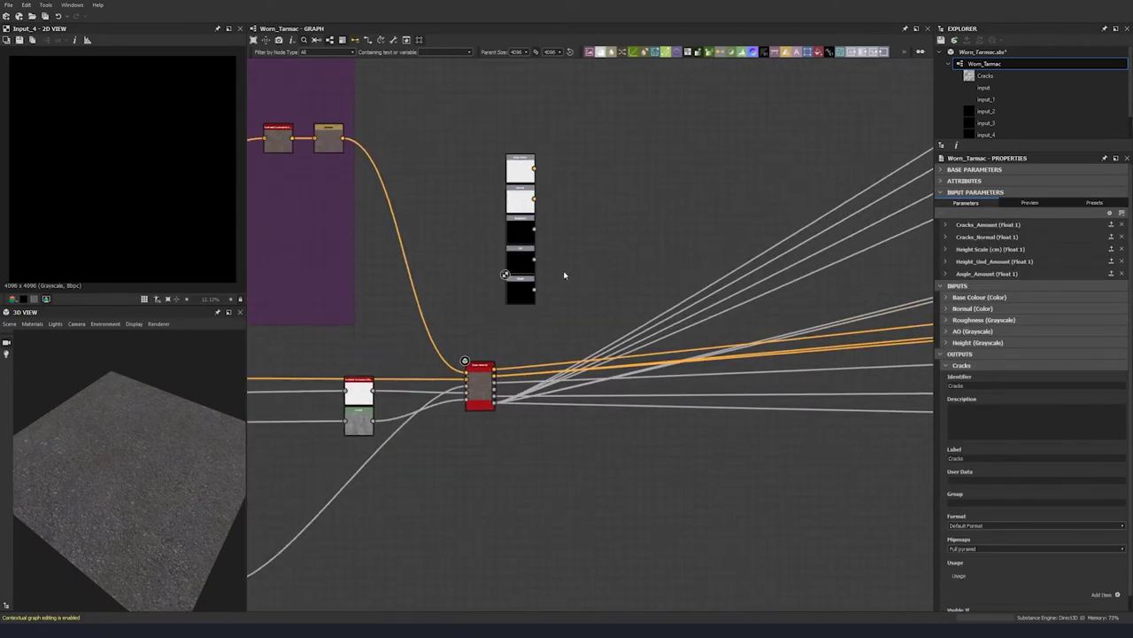
Step: Add a usage to the Base Colour input node and set it to baseColor
left_click(527, 168)
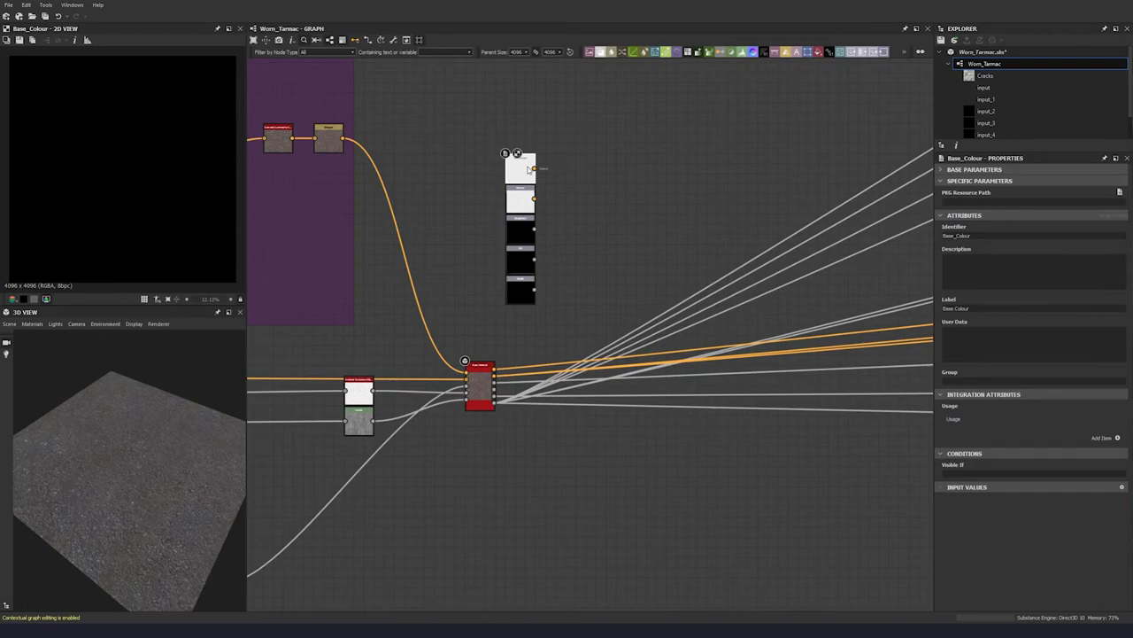
middle_click_drag(567, 271, 545, 276)
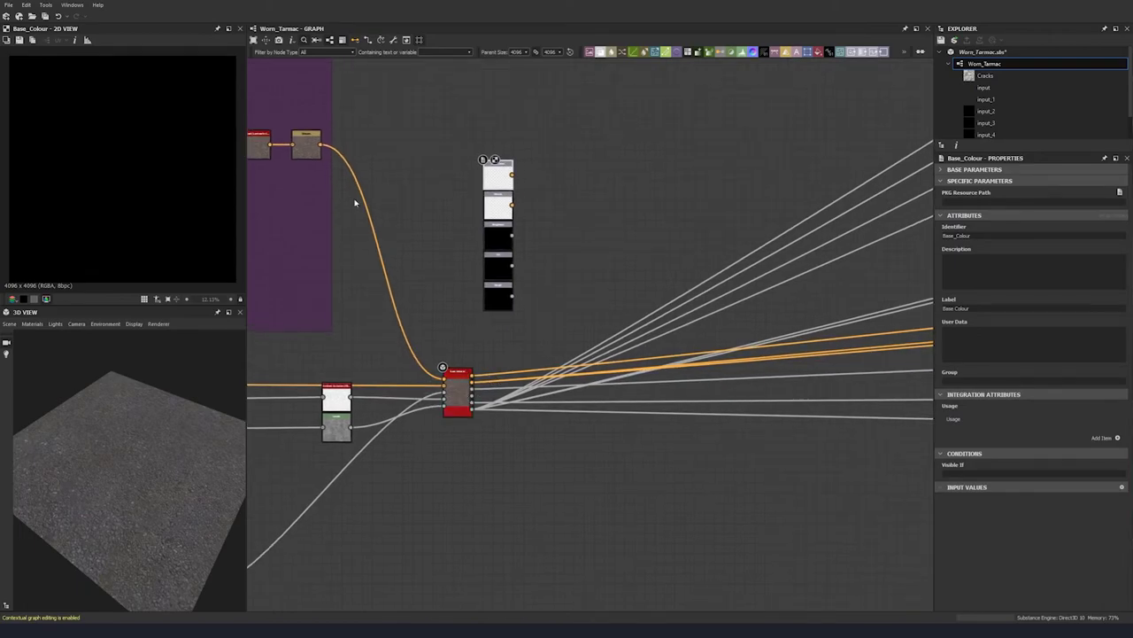
middle_click_drag(553, 279, 473, 280)
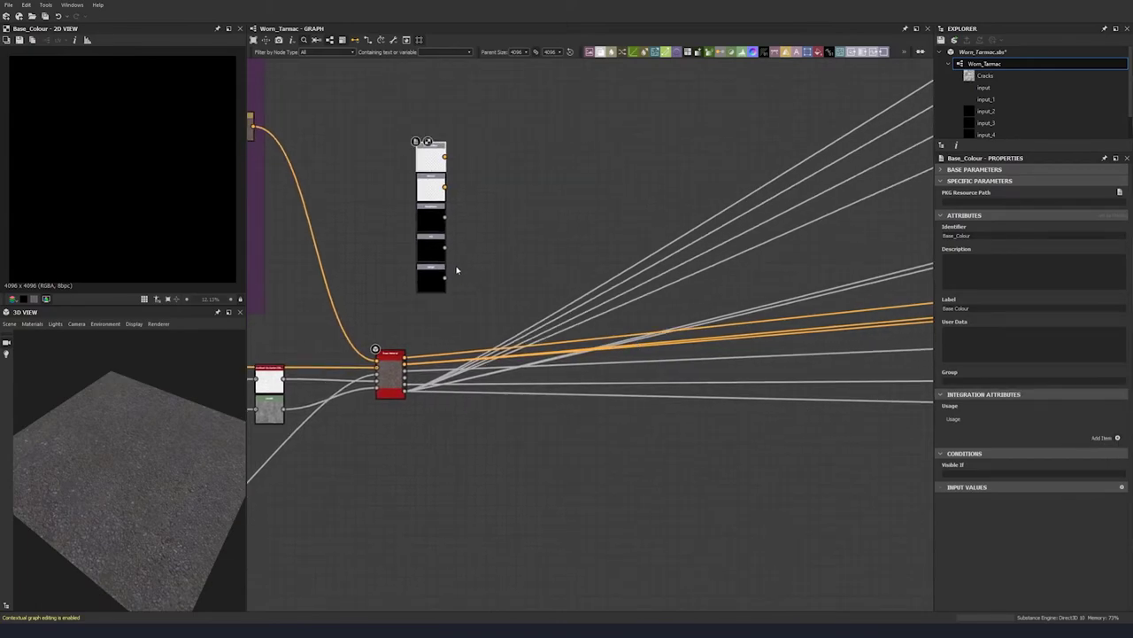
scroll(457, 270, "up", 2)
left_click(1118, 437)
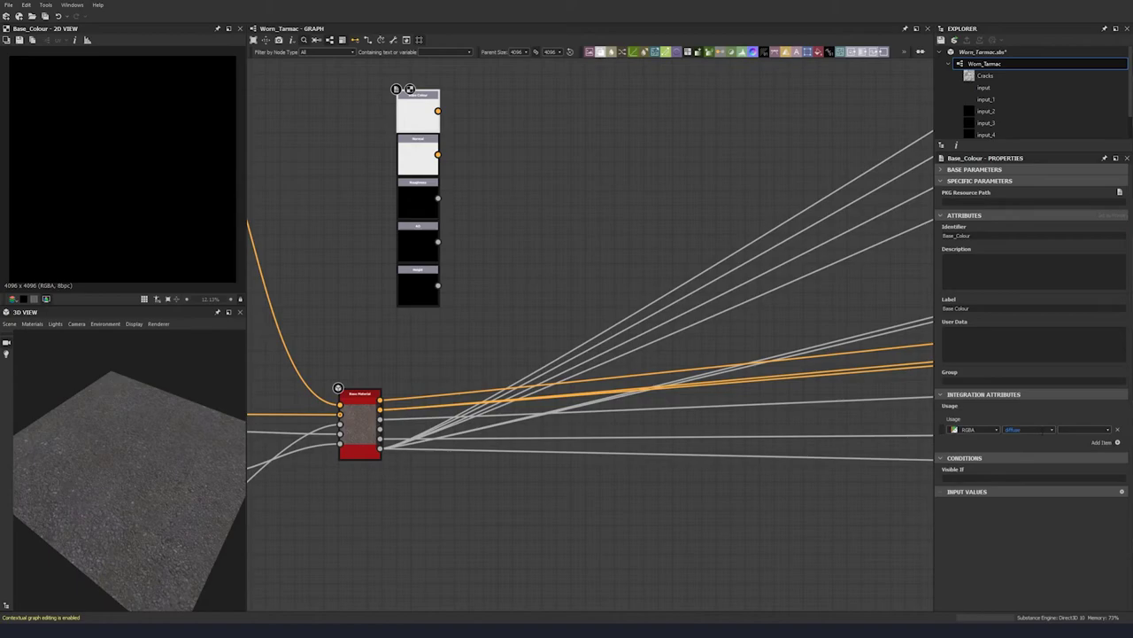
left_click(1051, 432)
left_click(1027, 444)
Step: Add a usage to the Normal input node and set it to normal
left_click(433, 173)
left_click(1117, 437)
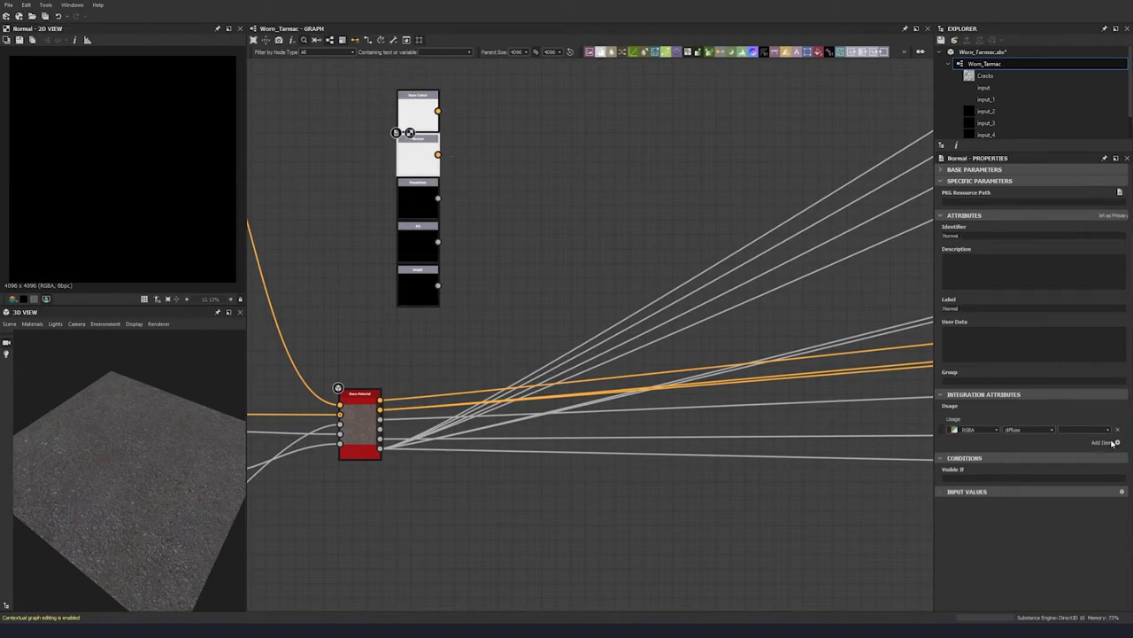
left_click(1053, 431)
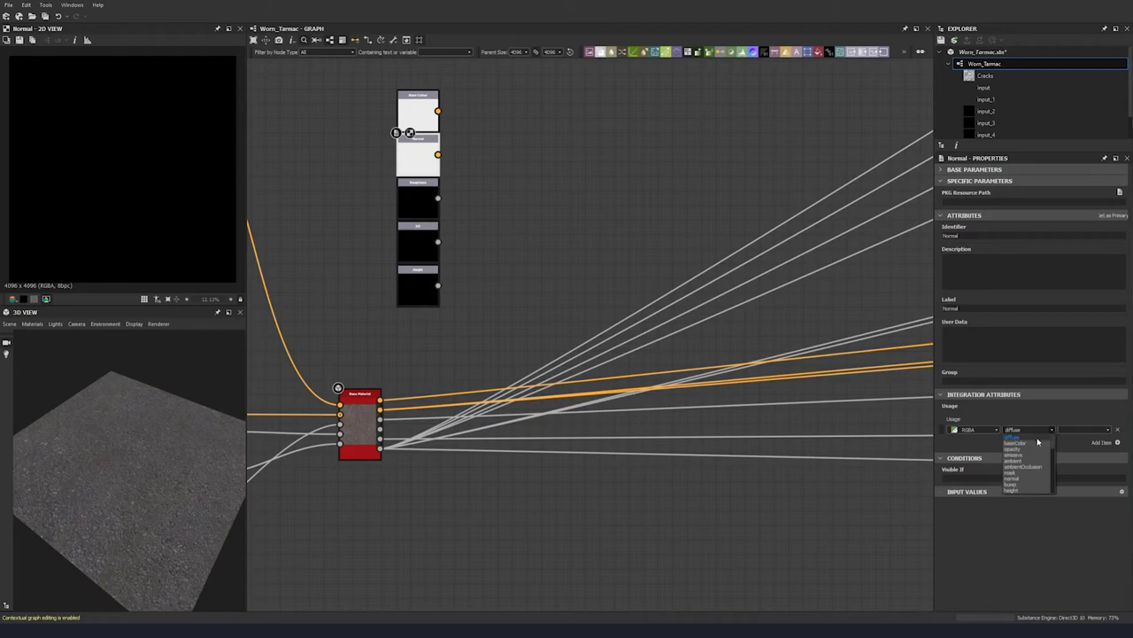
left_click(1016, 478)
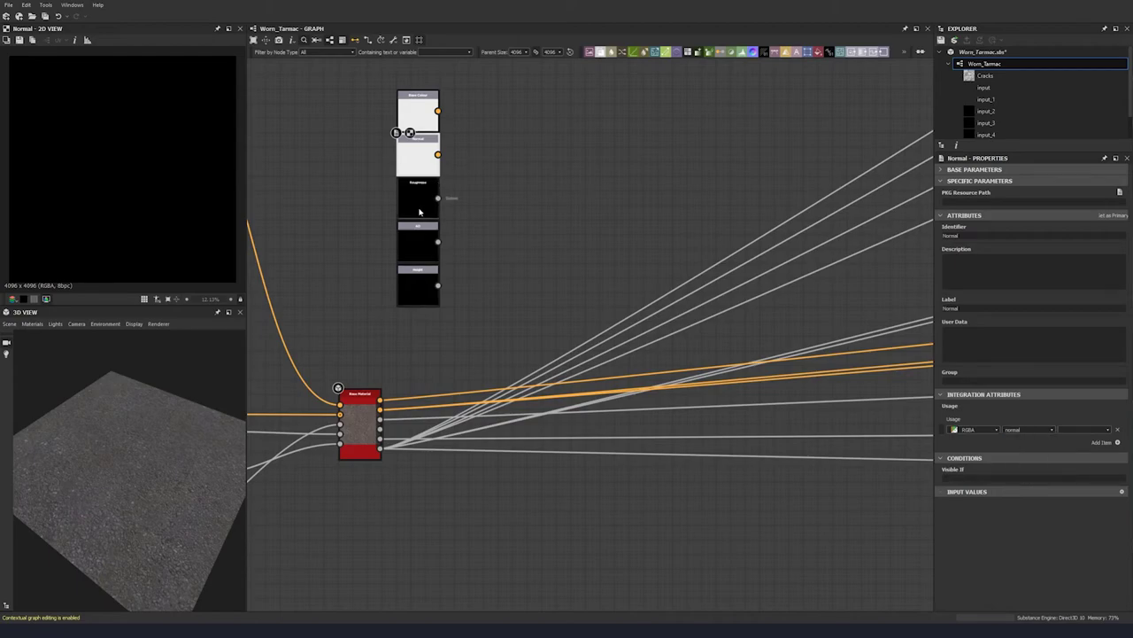
Step: Add a usage to the Roughness input node and choose its channel type
left_click(420, 211)
left_click(1118, 438)
left_click(1052, 429)
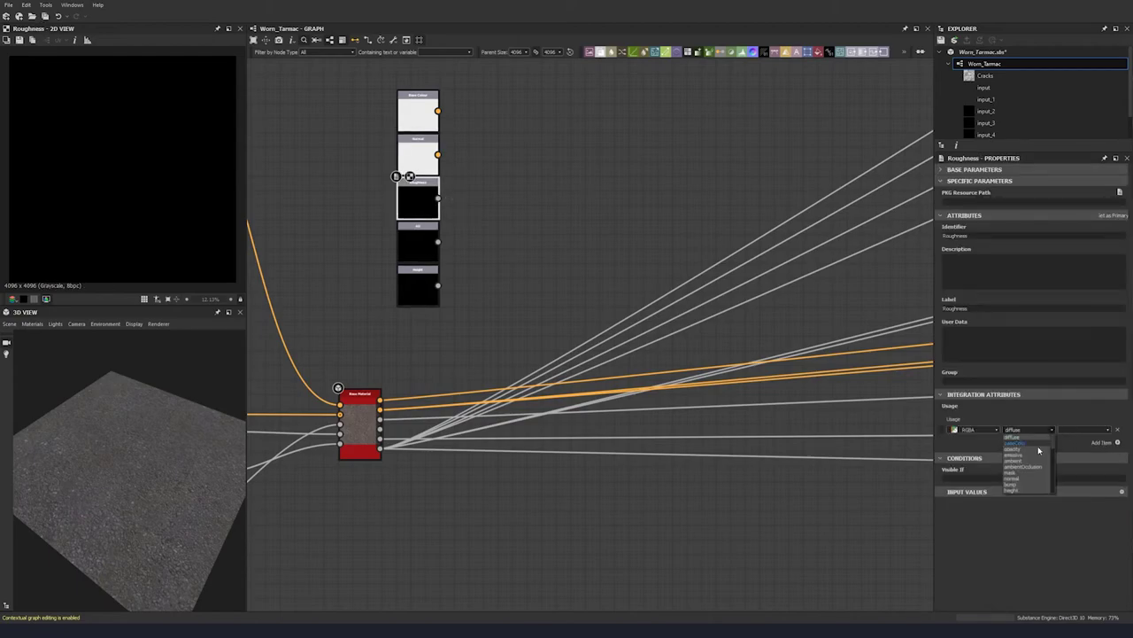
left_click(1020, 459)
left_click(1052, 430)
left_click(1020, 479)
Step: Add usages to the AO and Height input nodes, choosing height for the Height input
double_click(420, 245)
left_click(1116, 442)
left_click(1052, 430)
left_click(1027, 443)
left_click(419, 299)
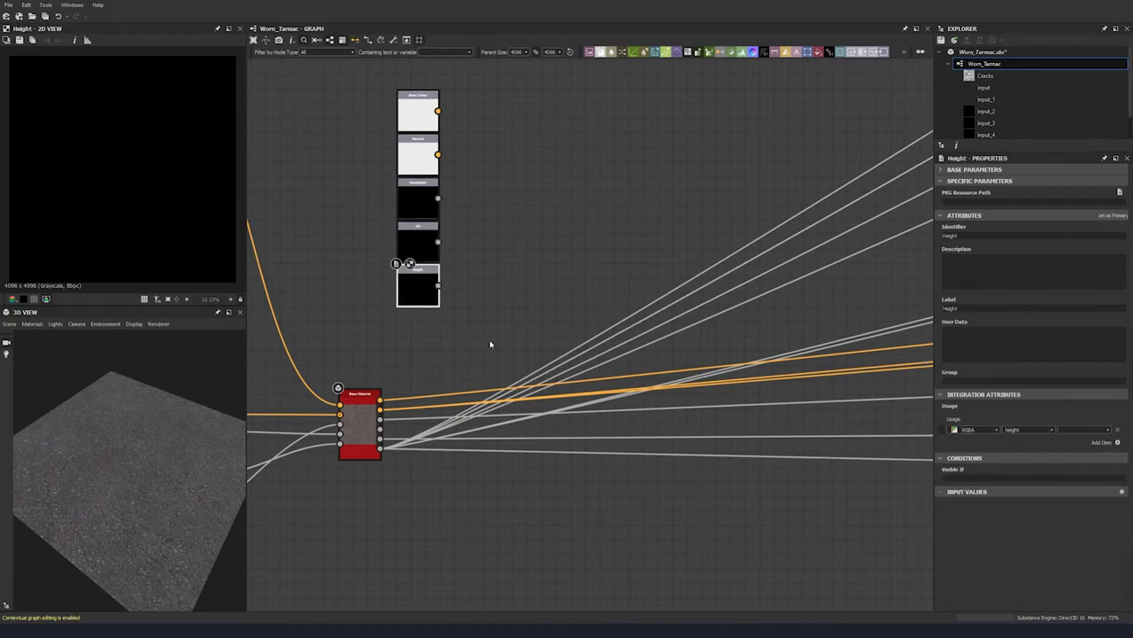
left_click(491, 346)
scroll(491, 321, "down", 2)
Step: Move the Base Material's outgoing links onto the matching Base Colour, Normal, Roughness, AO and Height input nodes
scroll(408, 353, "up", 3)
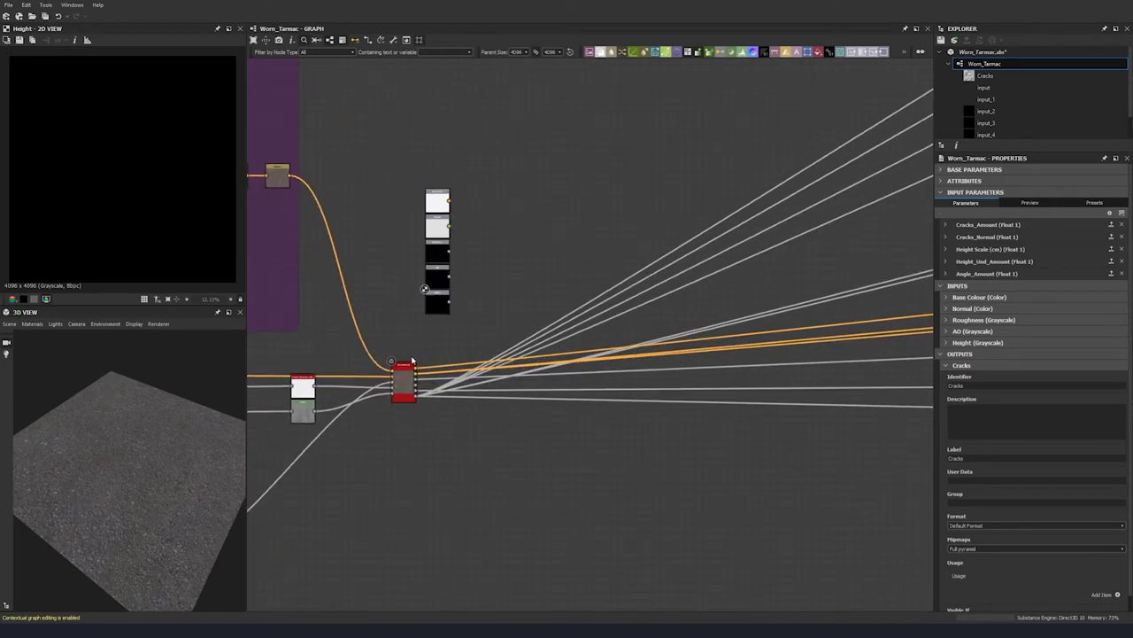
middle_click_drag(423, 382, 431, 409)
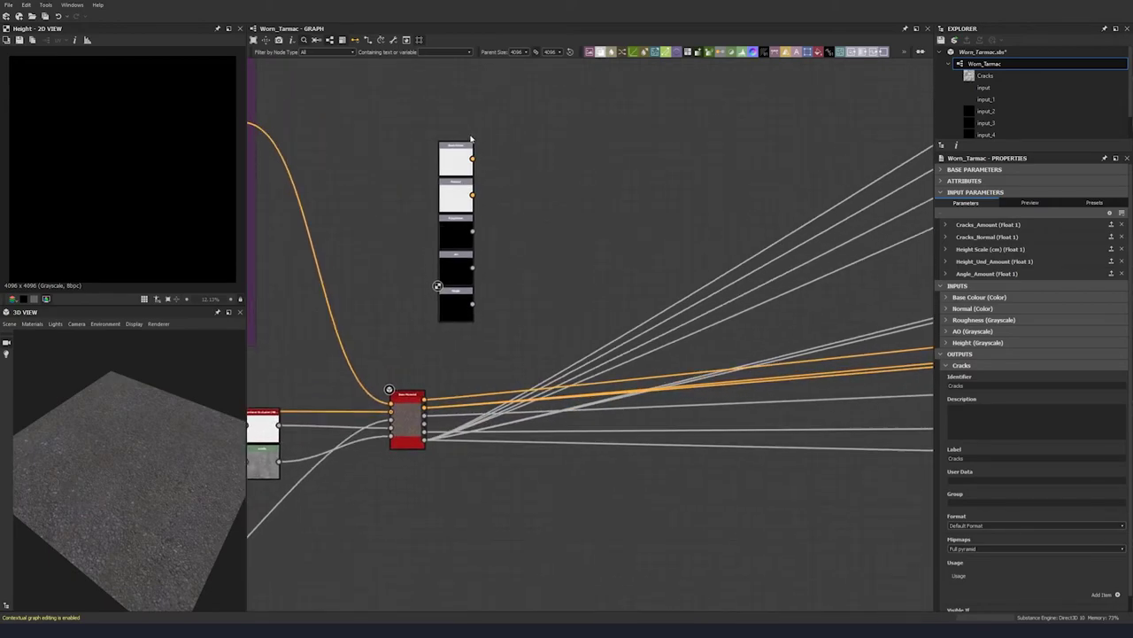
left_click_drag(425, 401, 472, 159)
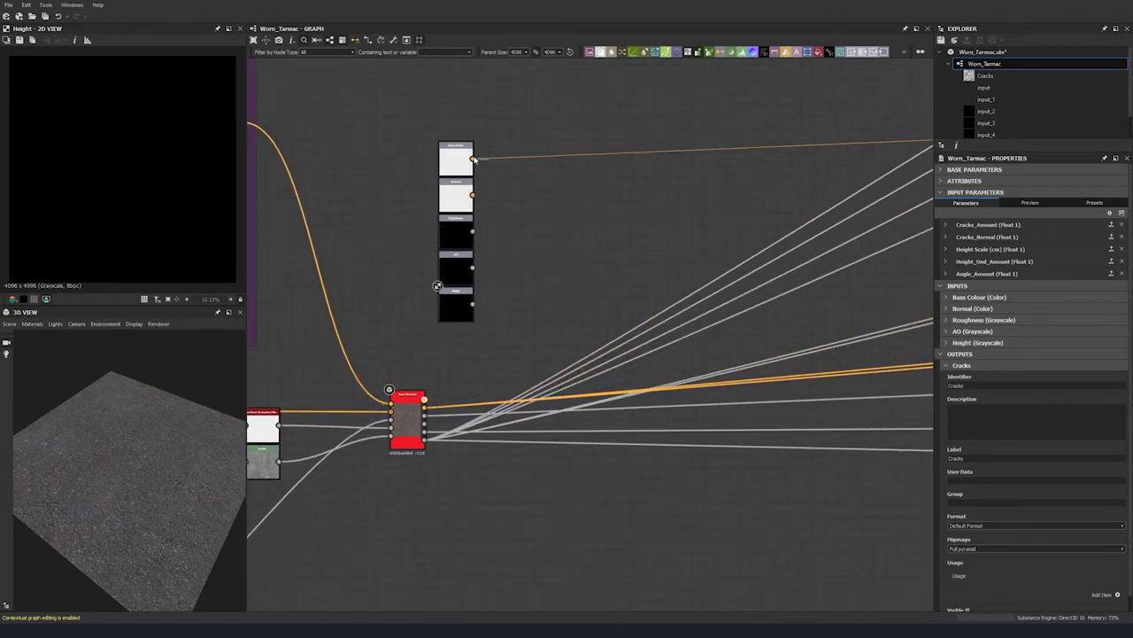
left_click_drag(425, 408, 473, 231, "shift")
left_click_drag(424, 431, 473, 267, "shift")
left_click_drag(424, 439, 473, 304, "shift")
Step: Move the stack of input nodes away from the Base Material, toward the crack network
scroll(725, 300, "down", 5)
middle_click_drag(745, 283, 602, 302)
left_click_drag(581, 294, 651, 308)
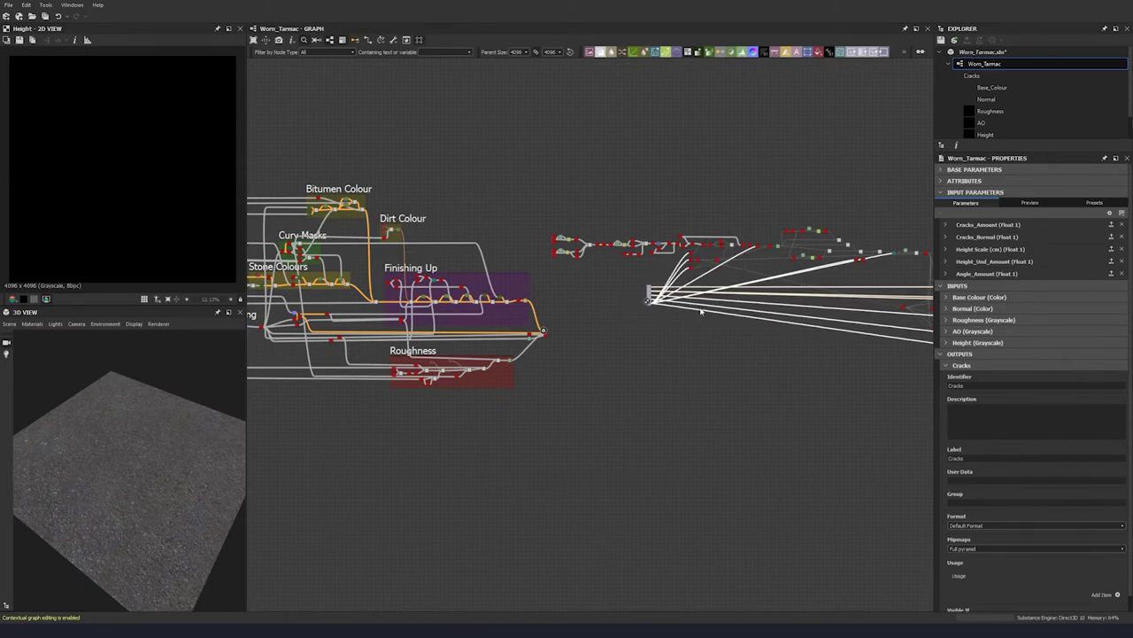
Step: Select the whole crack network with its inputs and create a new graph from it named Tarmac_Cracks
middle_click_drag(806, 334, 571, 339)
scroll(733, 323, "up", 4)
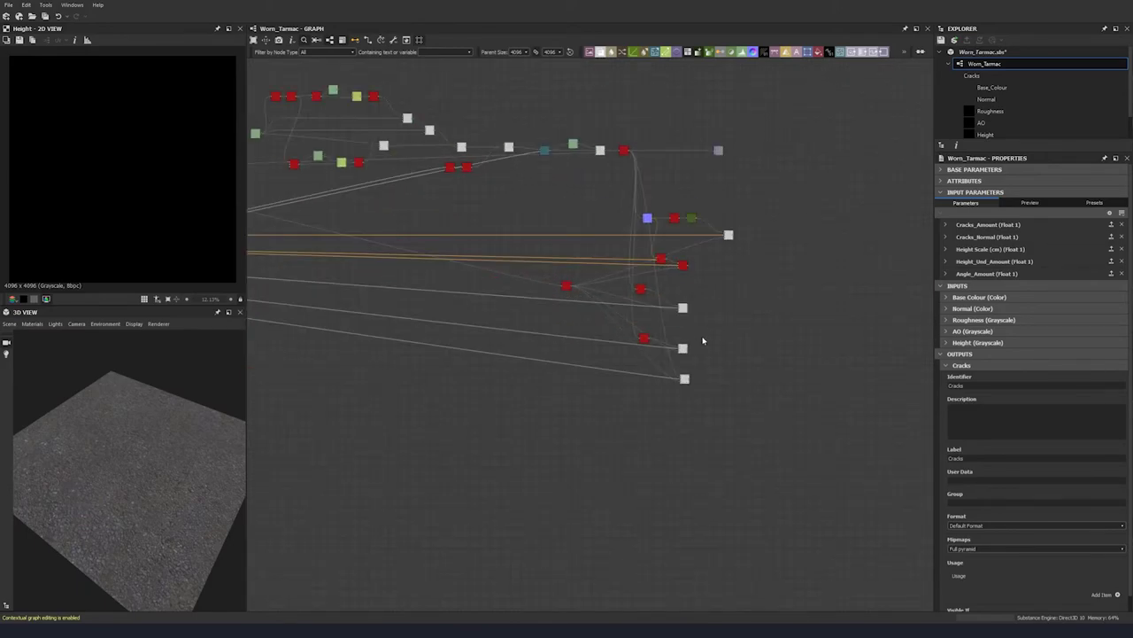
left_click(683, 347)
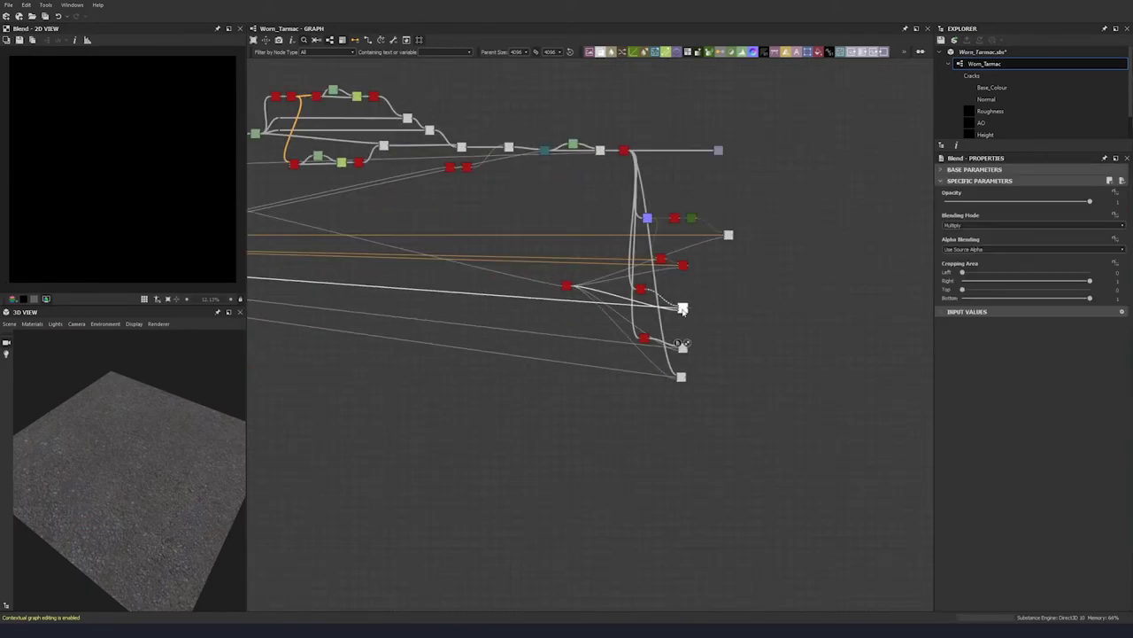
scroll(850, 319, "down", 5)
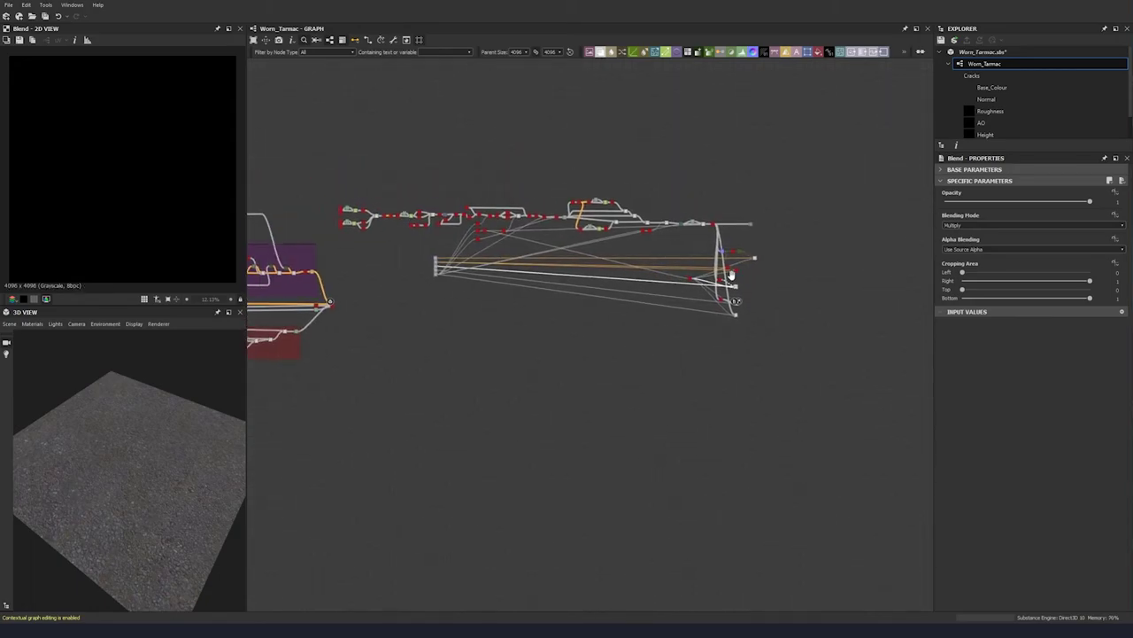
left_click_drag(859, 148, 383, 362)
right_click(479, 305)
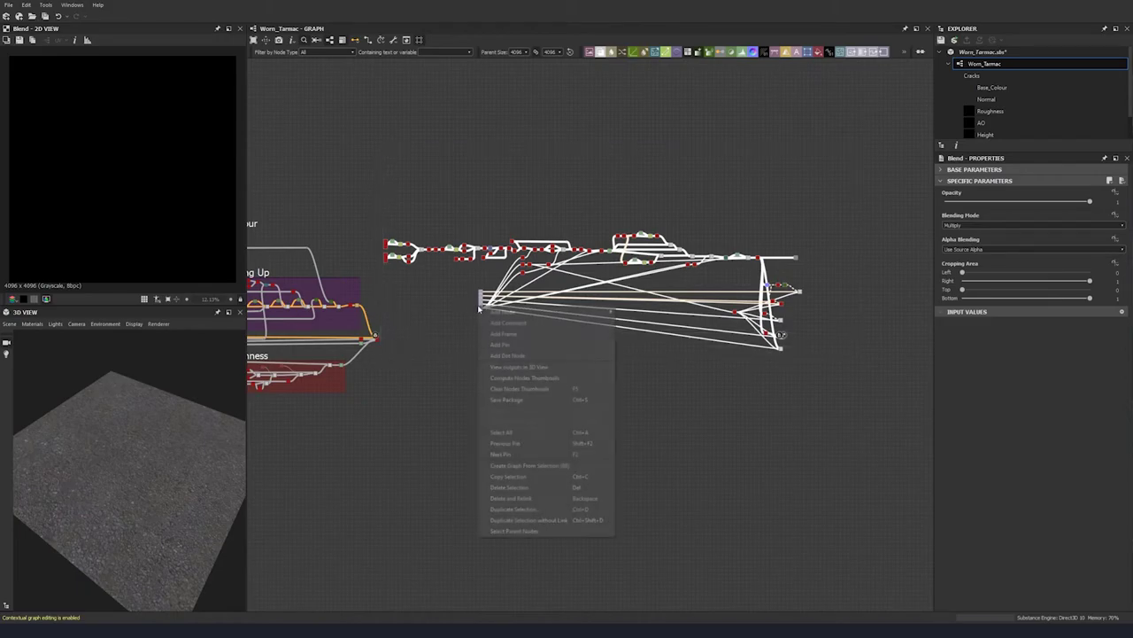
left_click(522, 467)
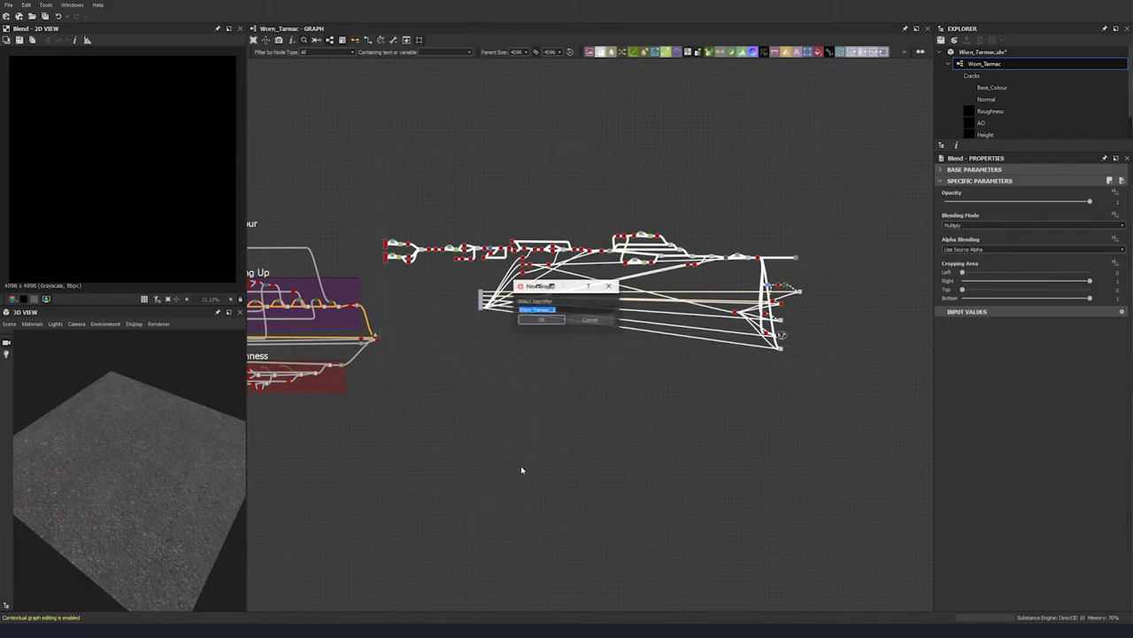
type("Ta")
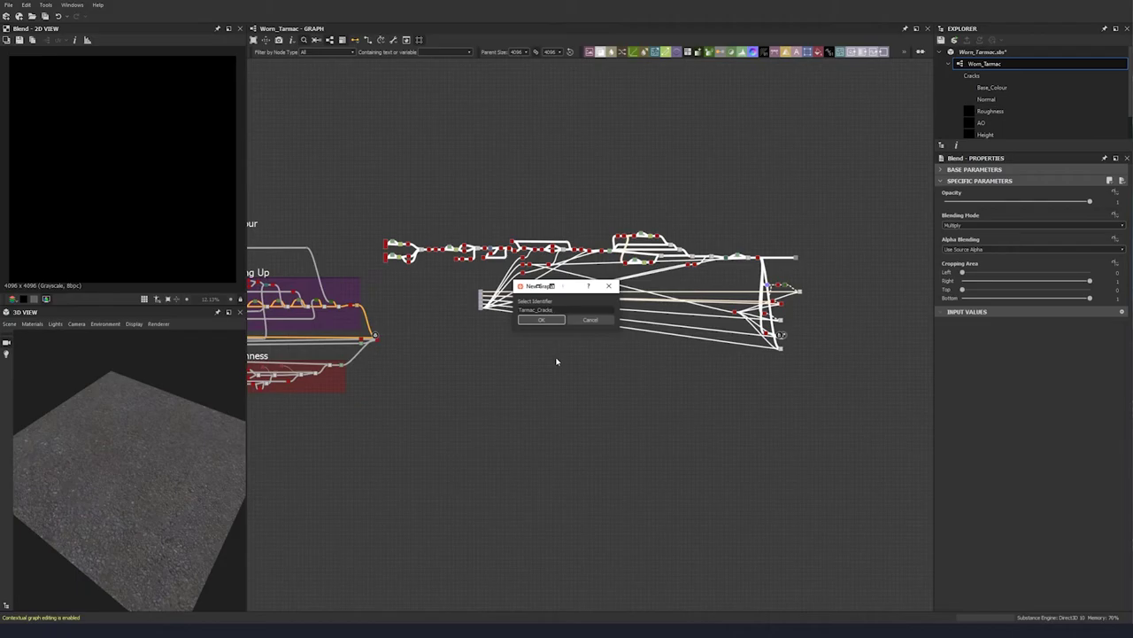
left_click(543, 320)
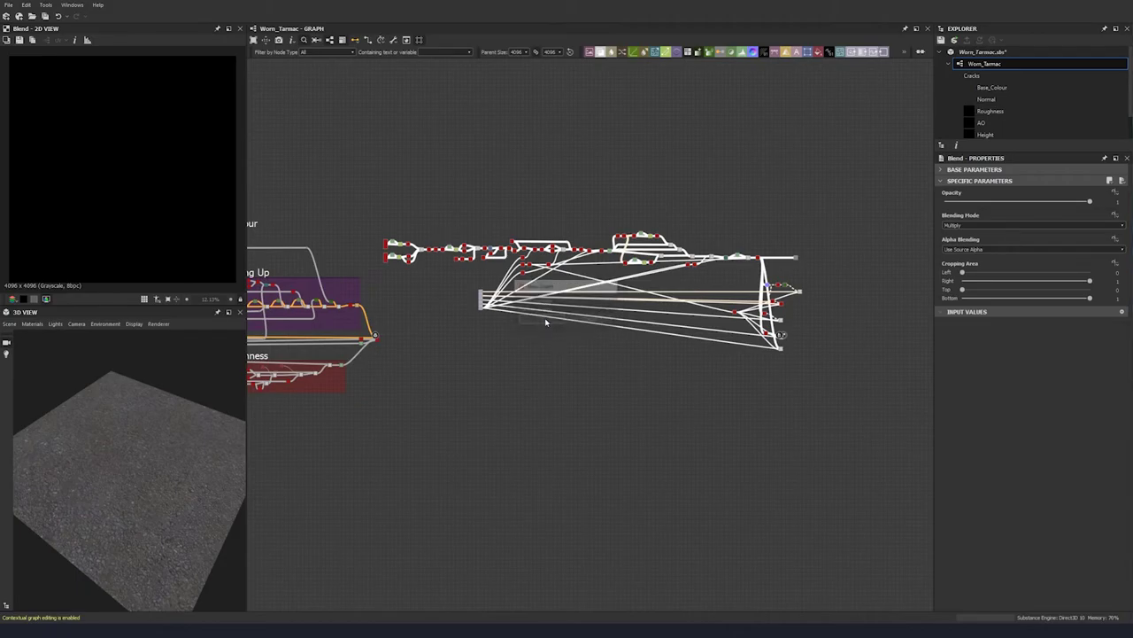
Step: Remove the selected crack network and its input nodes from the Worn_Tarmac graph
middle_click_drag(515, 305, 529, 307)
middle_click_drag(551, 255, 562, 260)
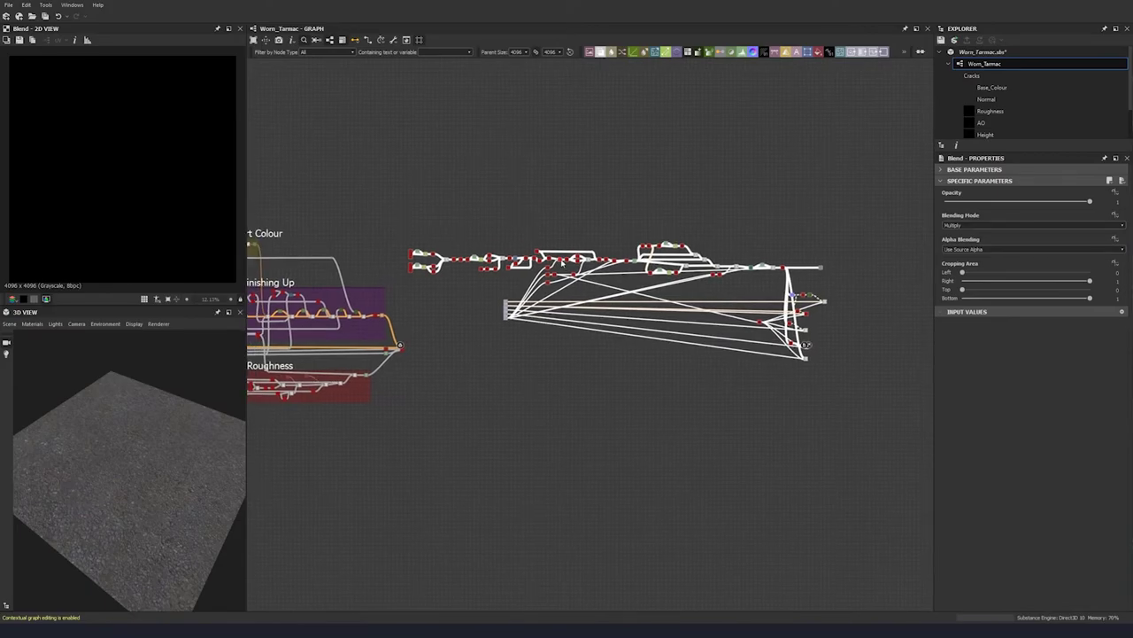
key("ctrl+x")
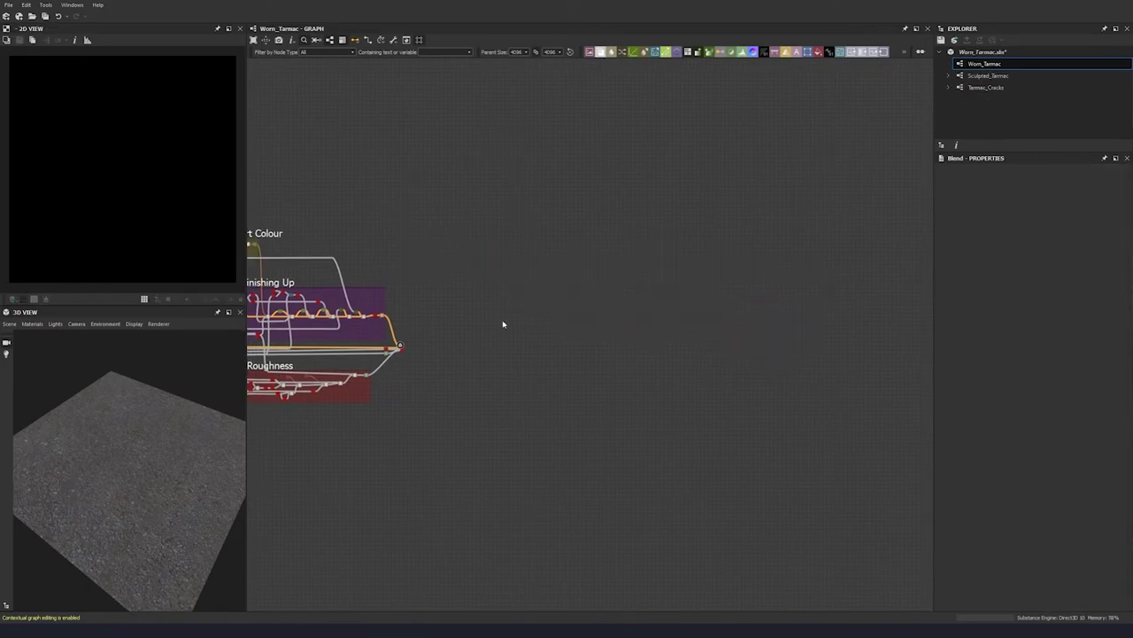
Step: Place an instance of the Tarmac_Cracks graph just beside the Base Material's outputs
scroll(549, 263, "up", 5)
scroll(484, 291, "up", 3)
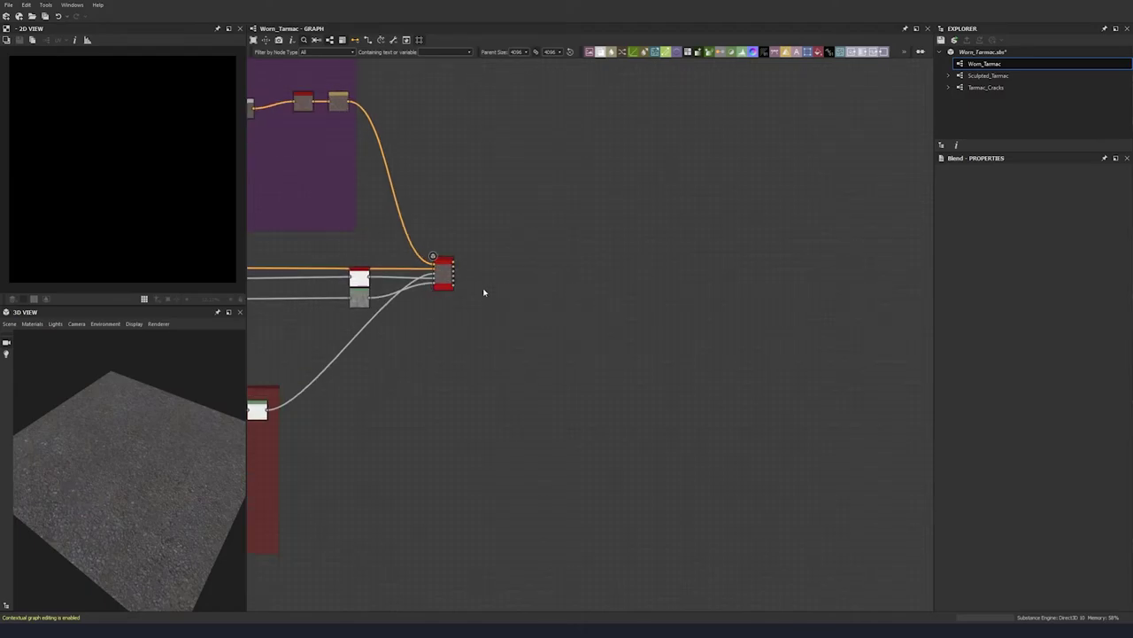
left_click_drag(979, 88, 489, 278)
scroll(489, 278, "up", 3)
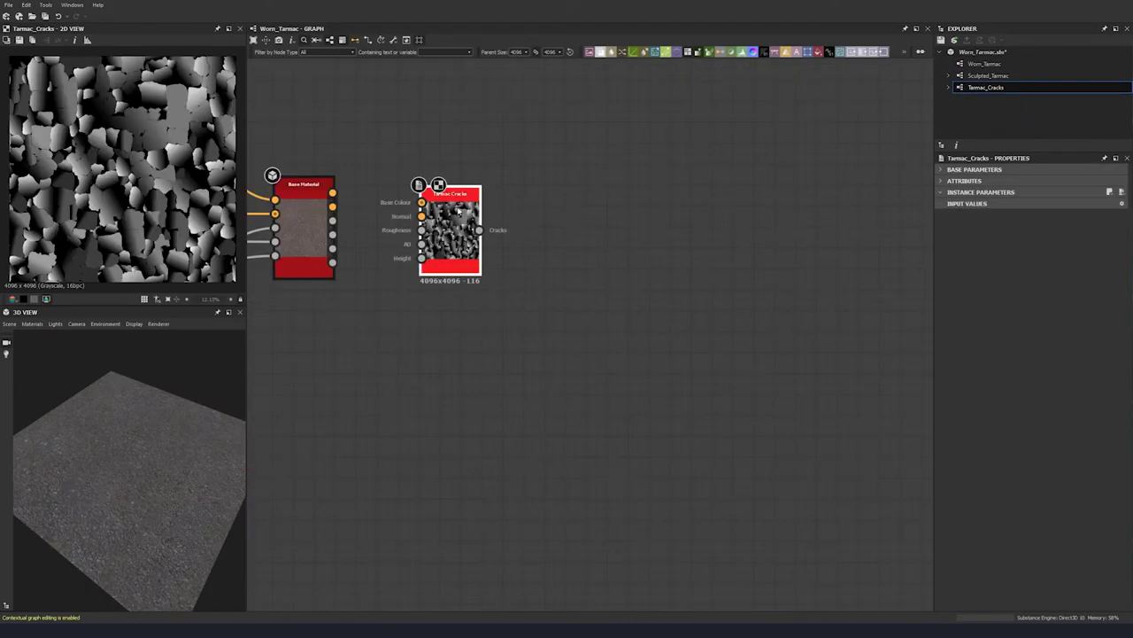
Step: Open the Tarmac Cracks node's reference graph in context at its final Blend nodes
right_click(453, 228)
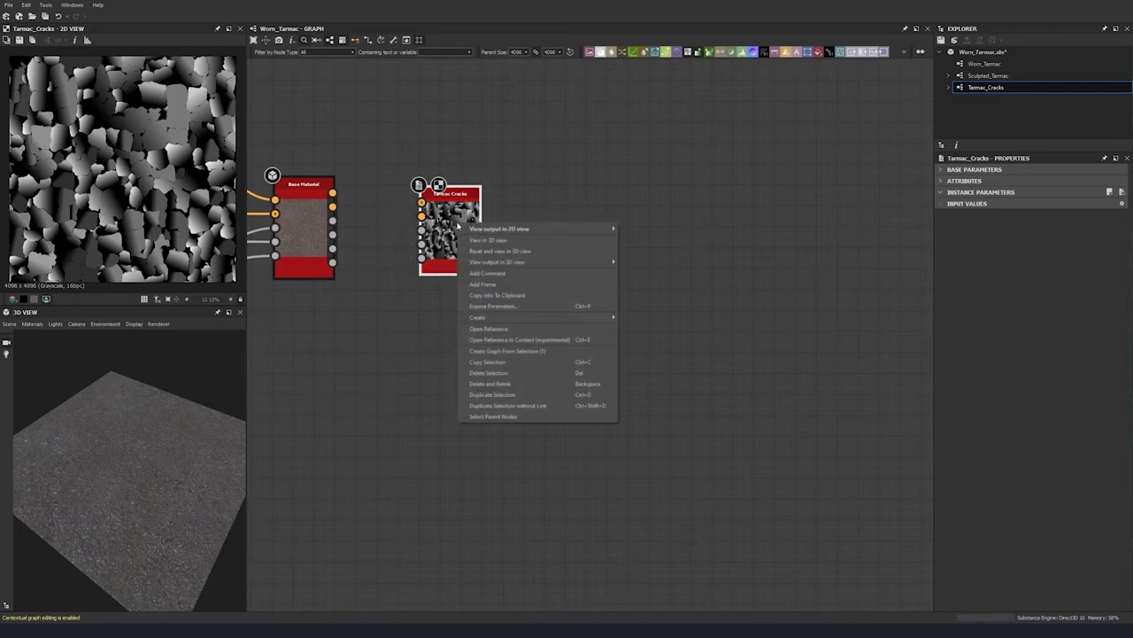
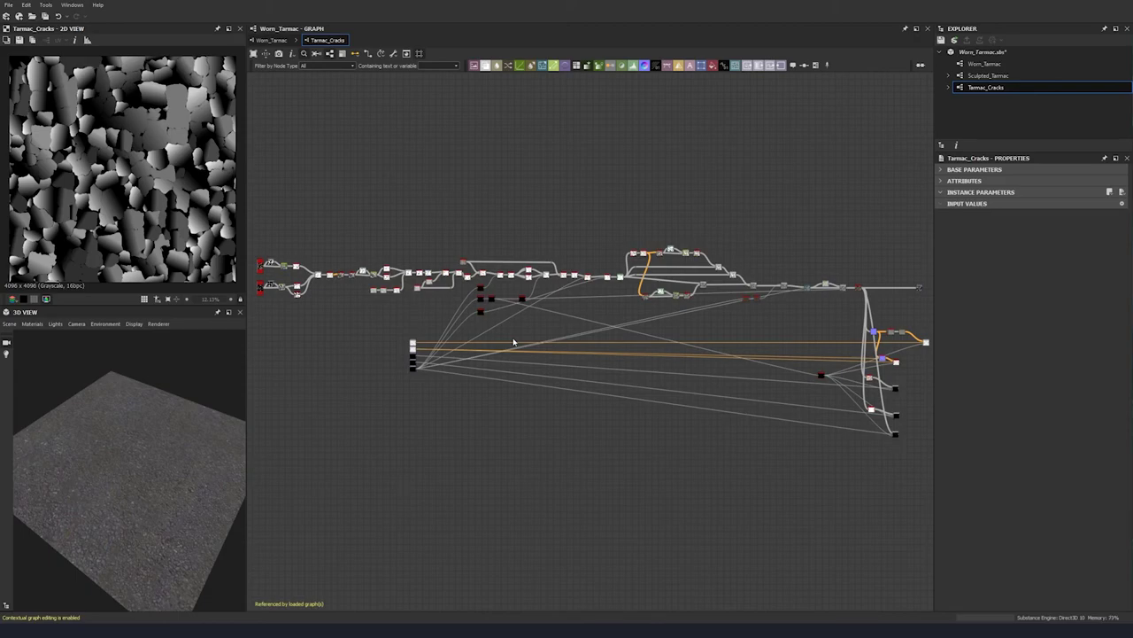
scroll(659, 316, "up", 5)
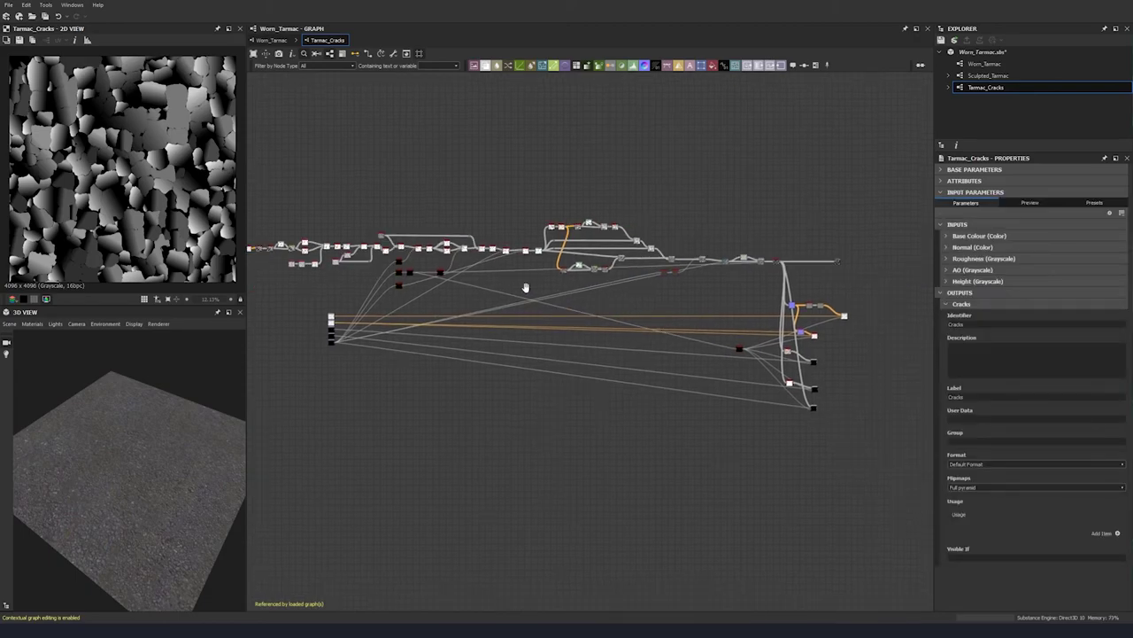
scroll(663, 311, "down", 3)
scroll(636, 325, "up", 5)
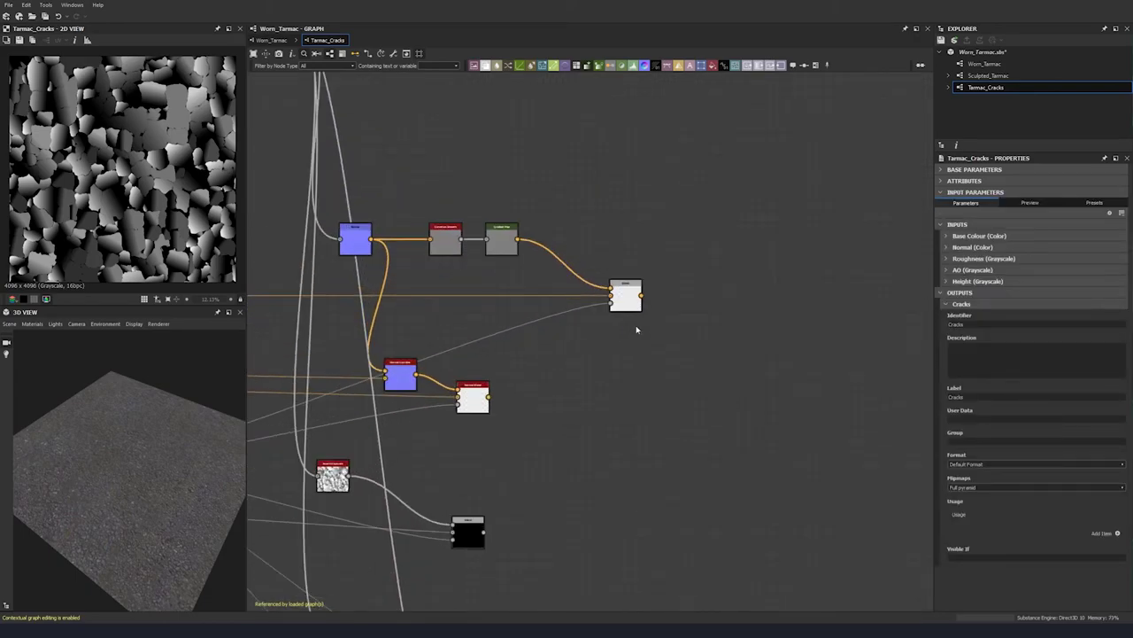
Step: Add an output node to the Soft Light Blend in the base colour branch and set its identifier to Colour
scroll(636, 325, "down", 4)
scroll(617, 197, "up", 2)
scroll(617, 196, "up", 2)
double_click(618, 193)
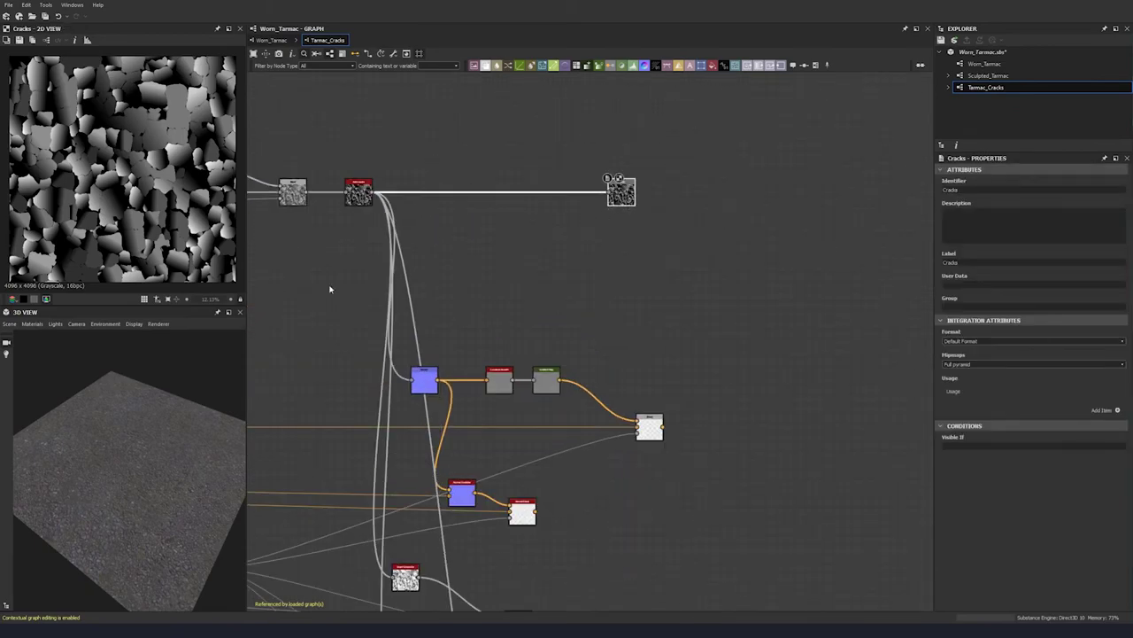
middle_click_drag(674, 416, 576, 213)
left_click(552, 228)
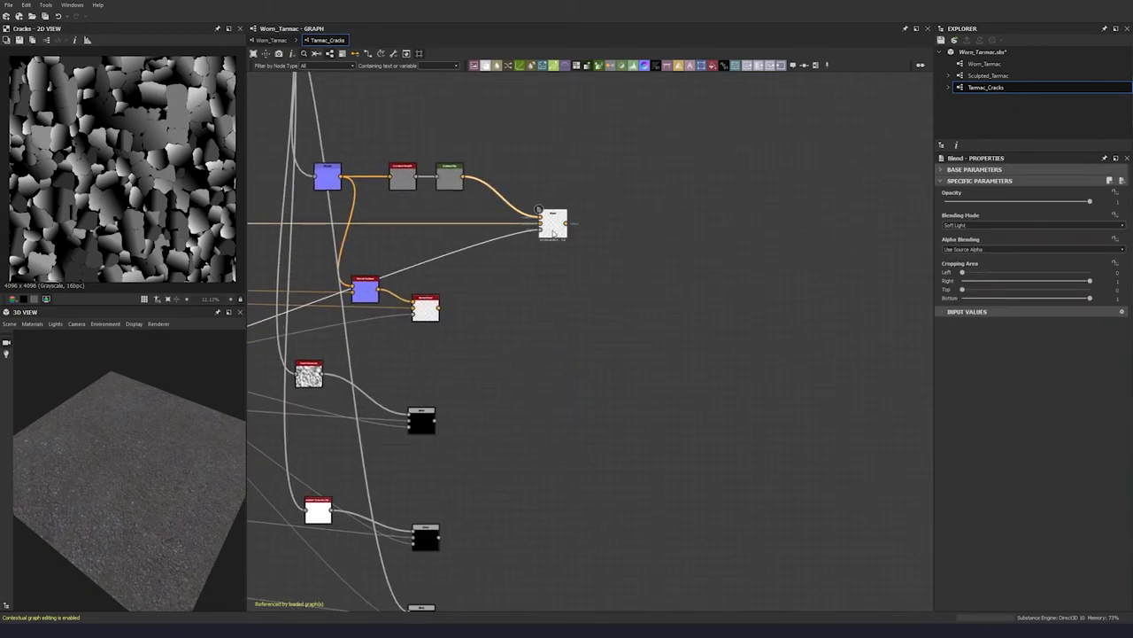
key("space")
type("out")
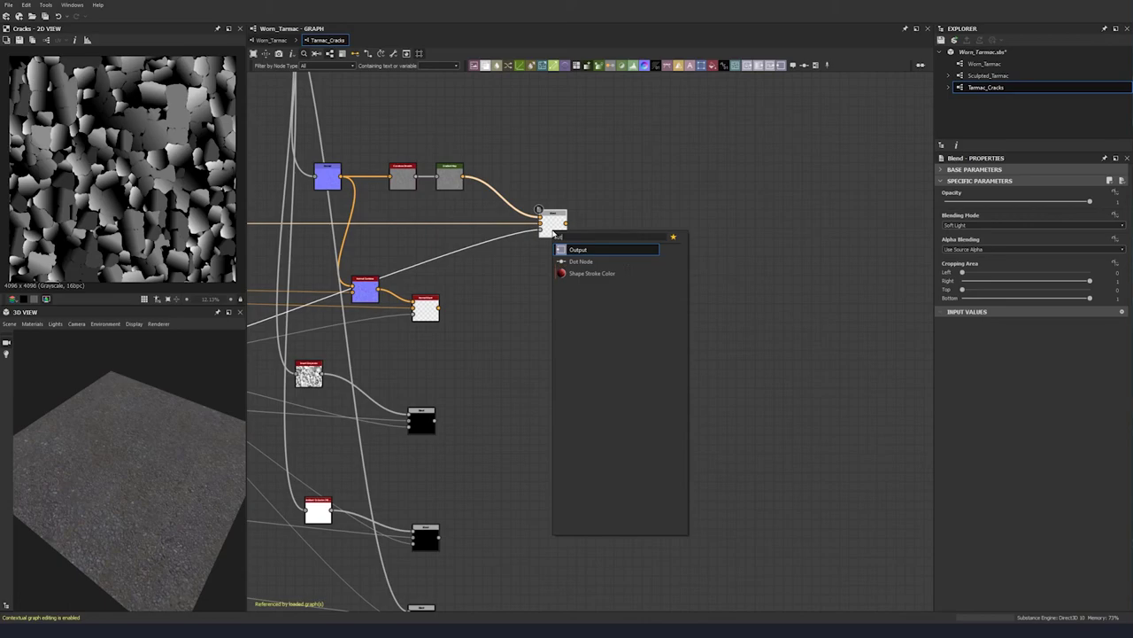
key("Escape")
right_click(553, 225)
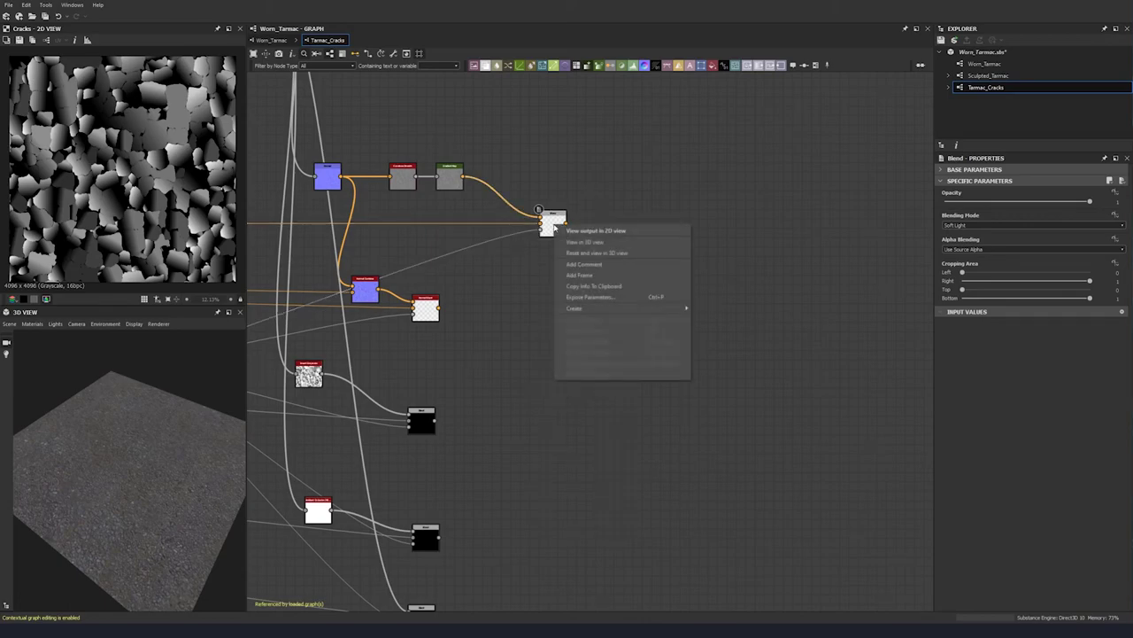
mouse_move(620, 307)
left_click(731, 320)
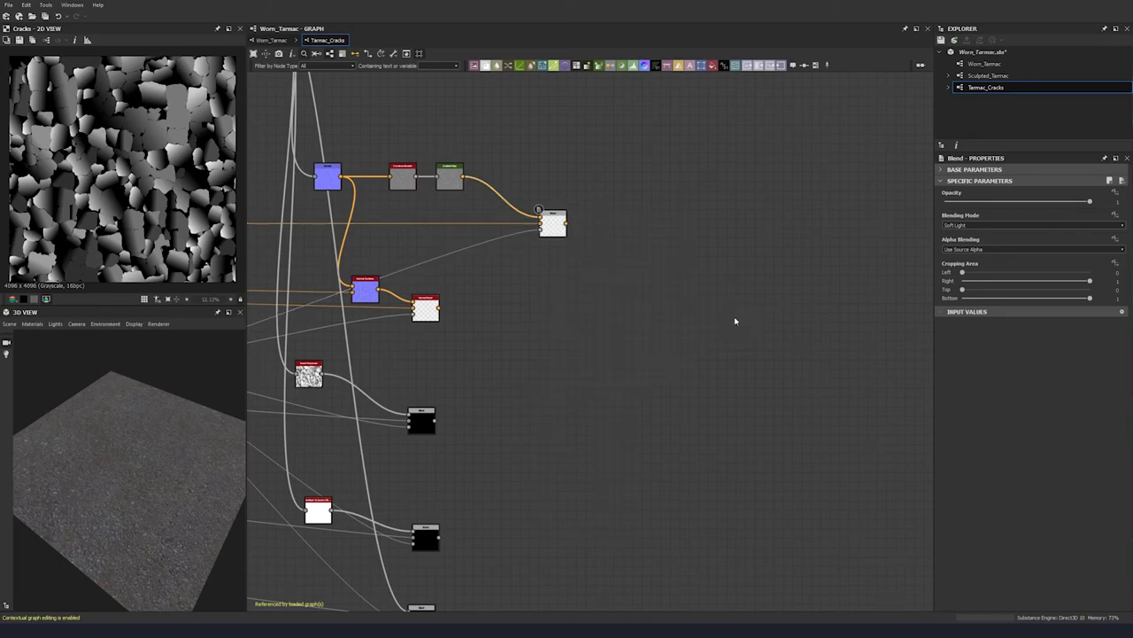
left_click(635, 213)
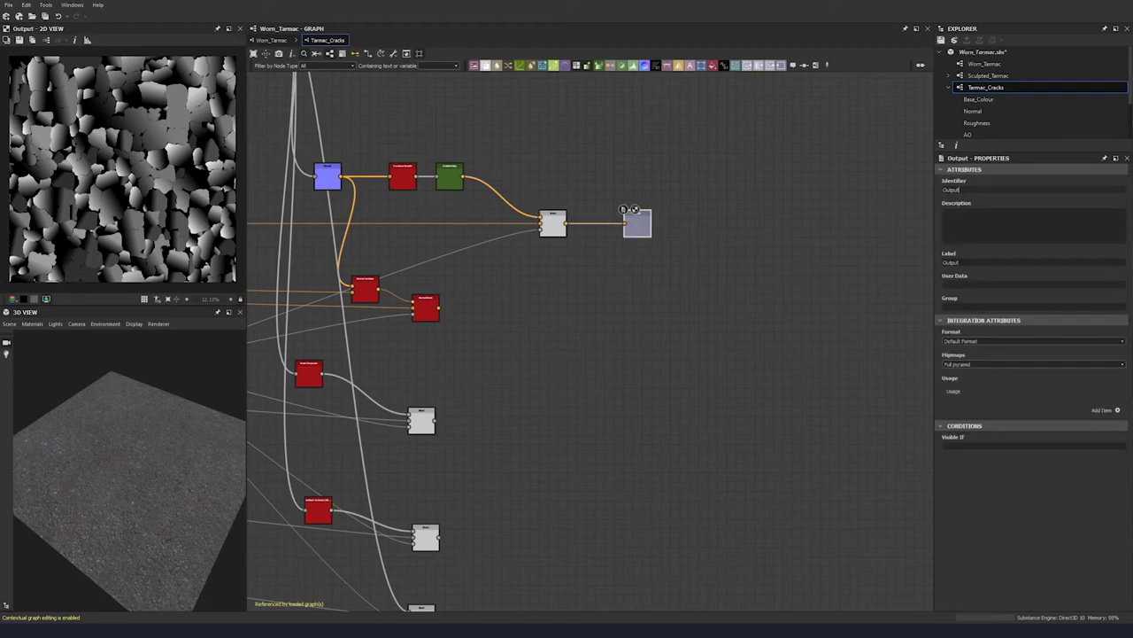
left_click_drag(962, 189, 916, 198)
type("Colour")
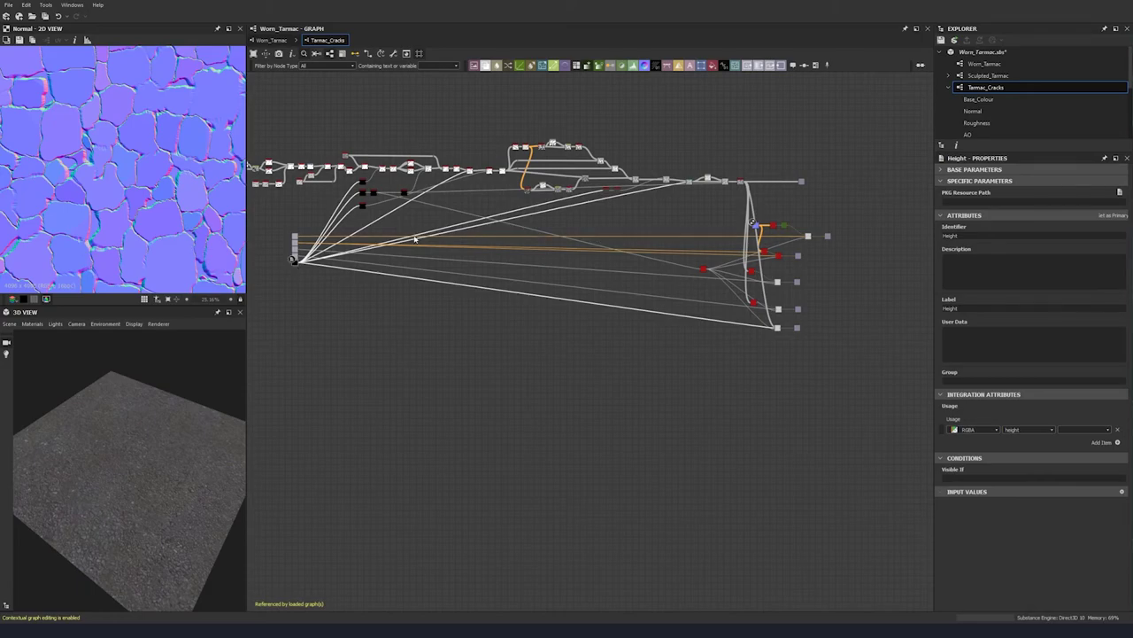
Step: Expose the Position parameter of the Histogram Scan mask node as a new graph input named Cracks_Amount
middle_click_drag(627, 315, 564, 312)
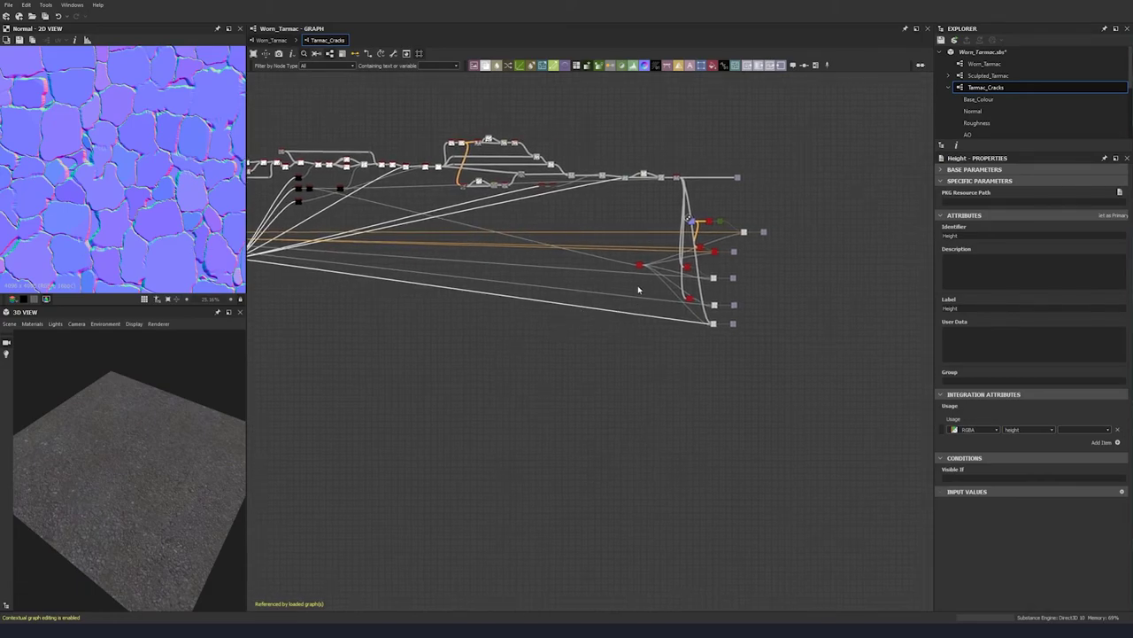
scroll(640, 246, "up", 4)
double_click(640, 243)
middle_click_drag(641, 246, 541, 257)
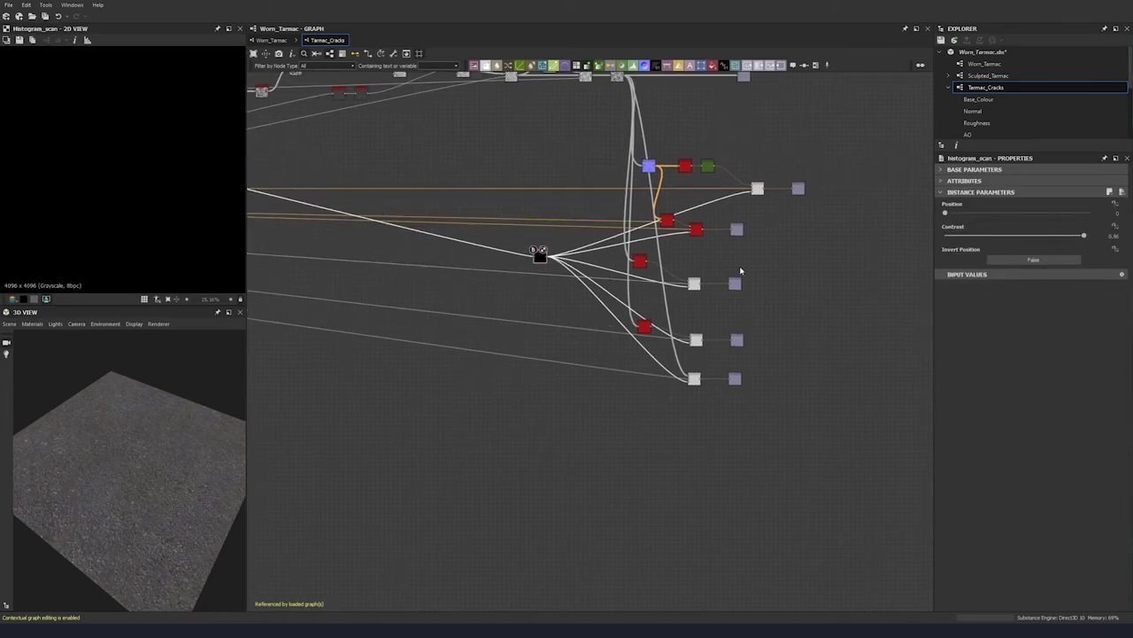
left_click(1115, 204)
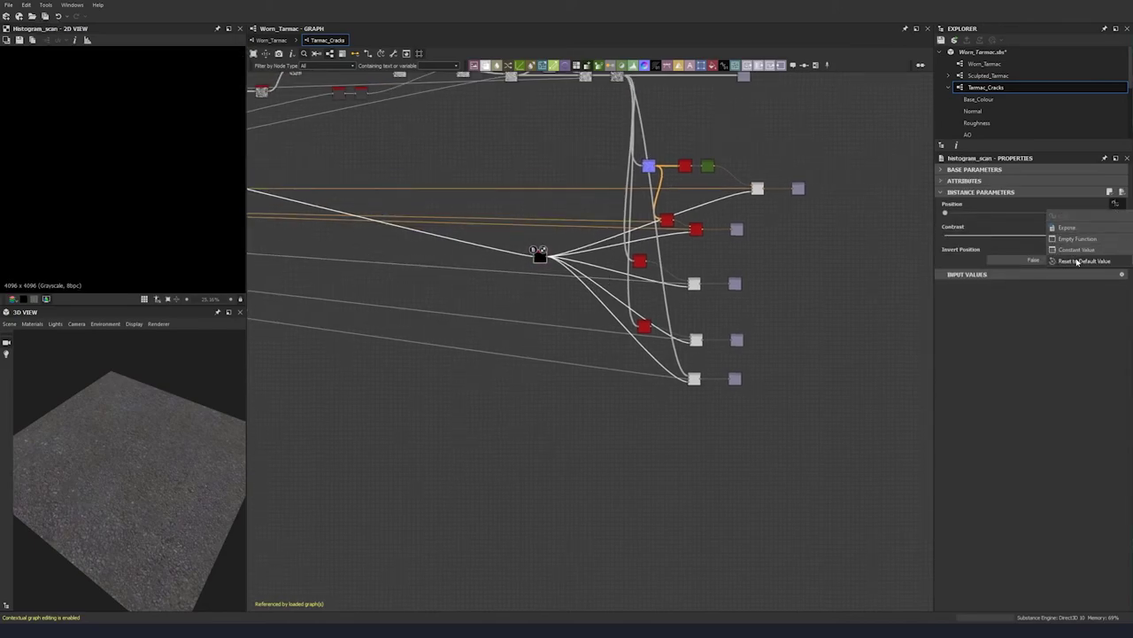
left_click(1068, 228)
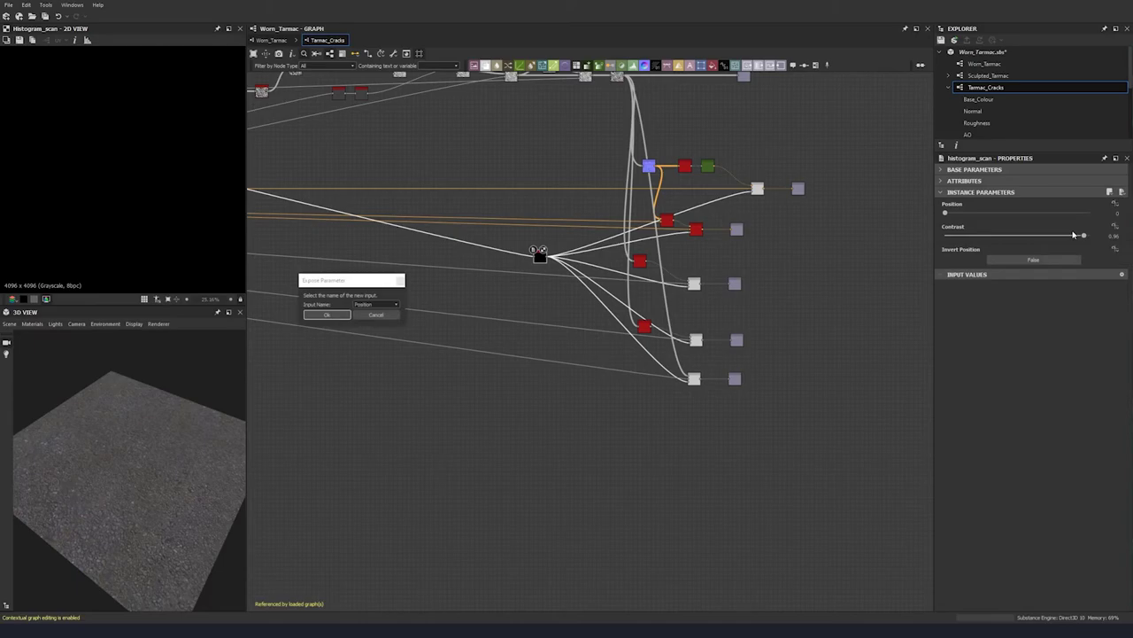
left_click(386, 307)
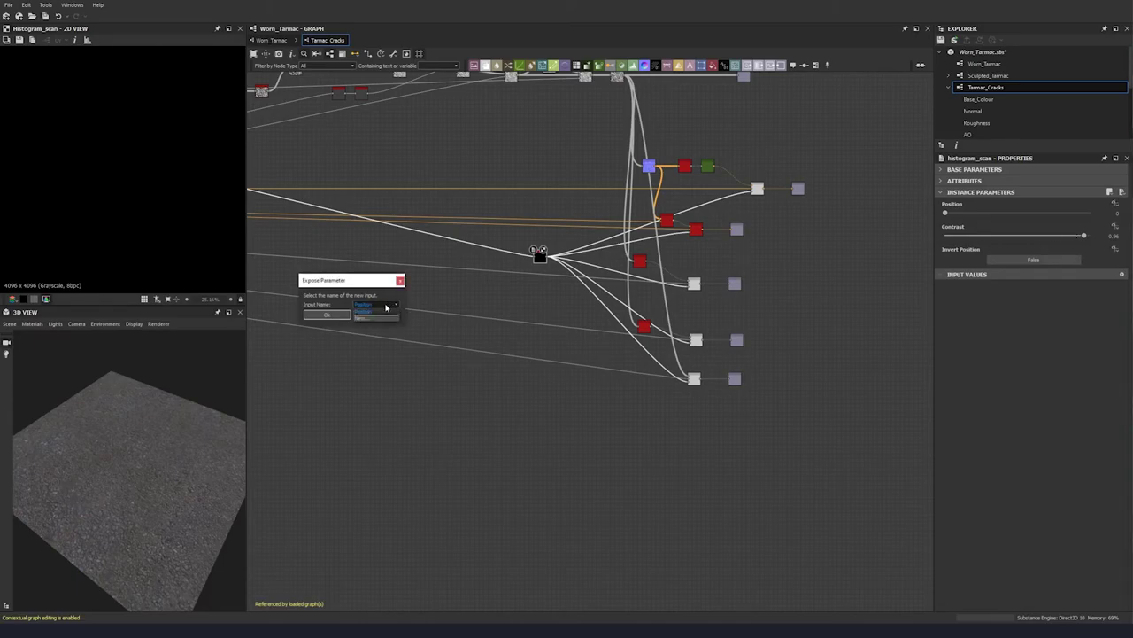
left_click(367, 317)
type("c")
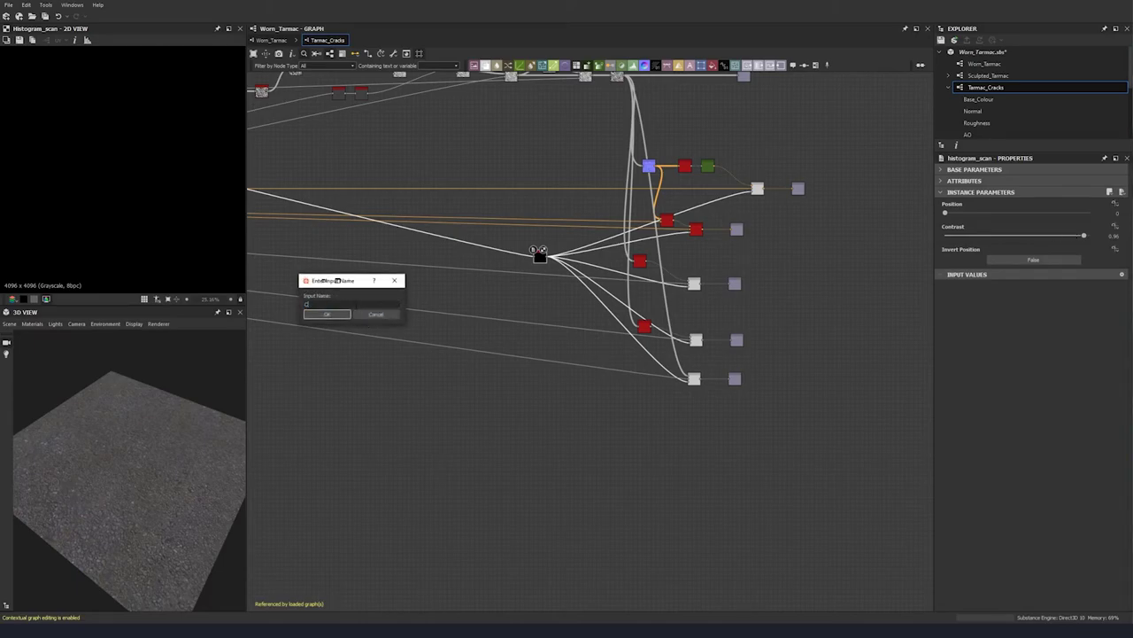
type("racks_Amount")
left_click(327, 316)
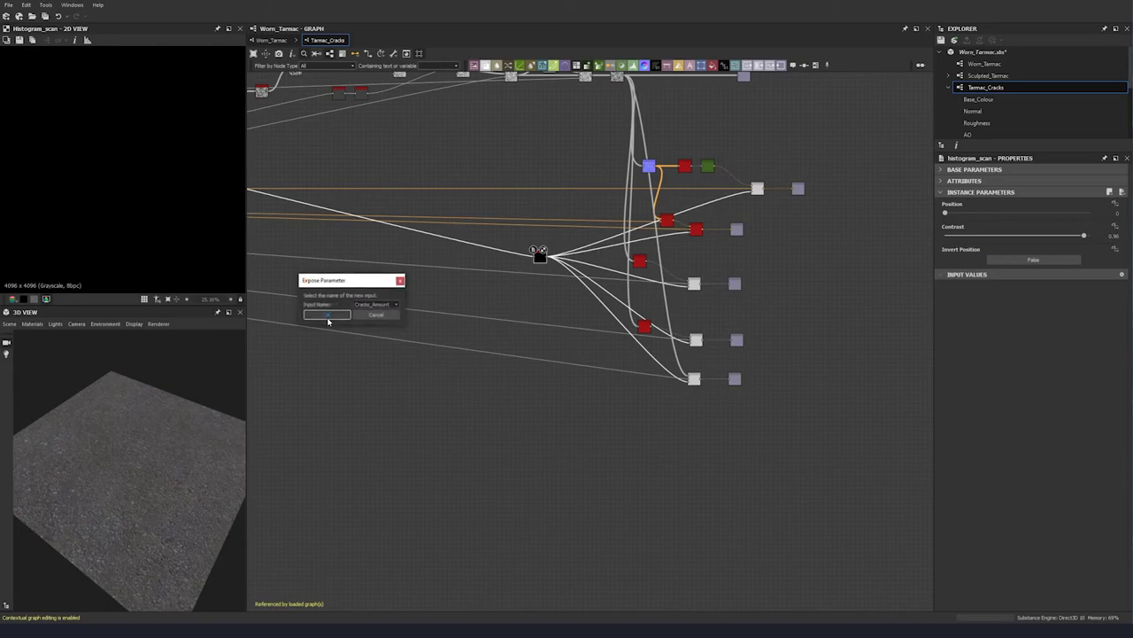
left_click(327, 316)
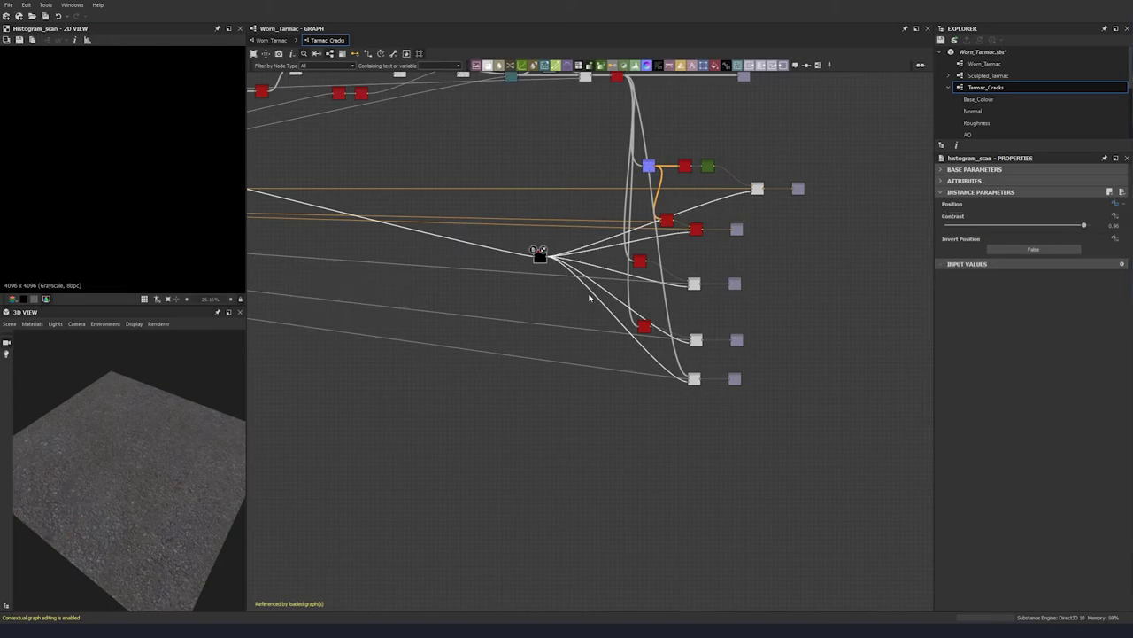
Step: Set the label of the Cracks_Amount input parameter to Cracks Amount in the graph properties
middle_click_drag(531, 274, 498, 278)
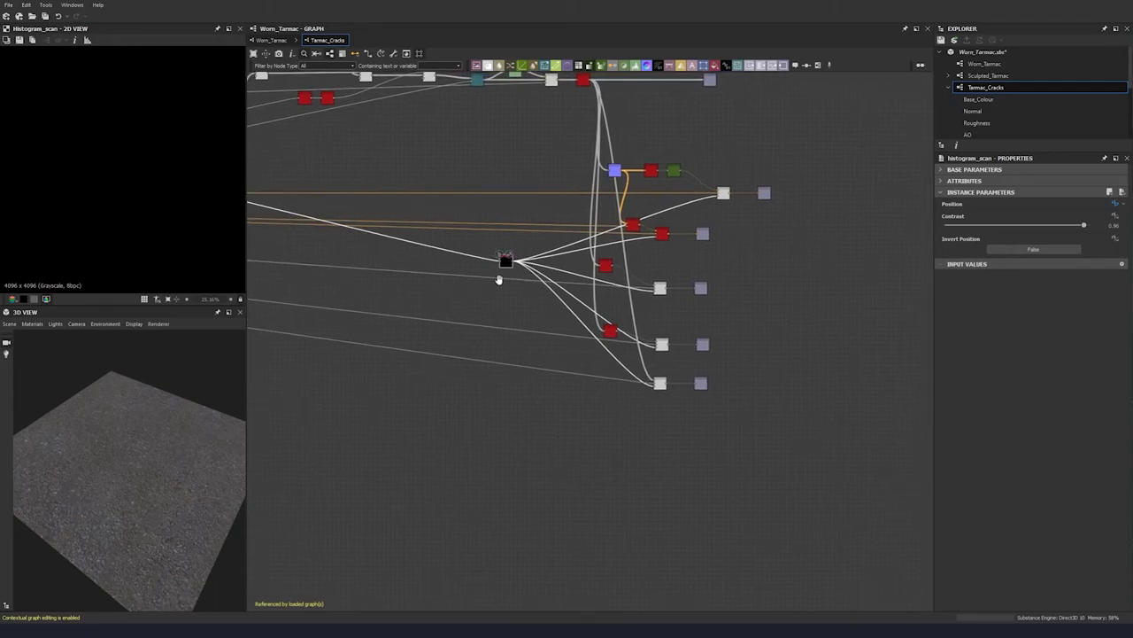
left_click_drag(509, 264, 503, 265)
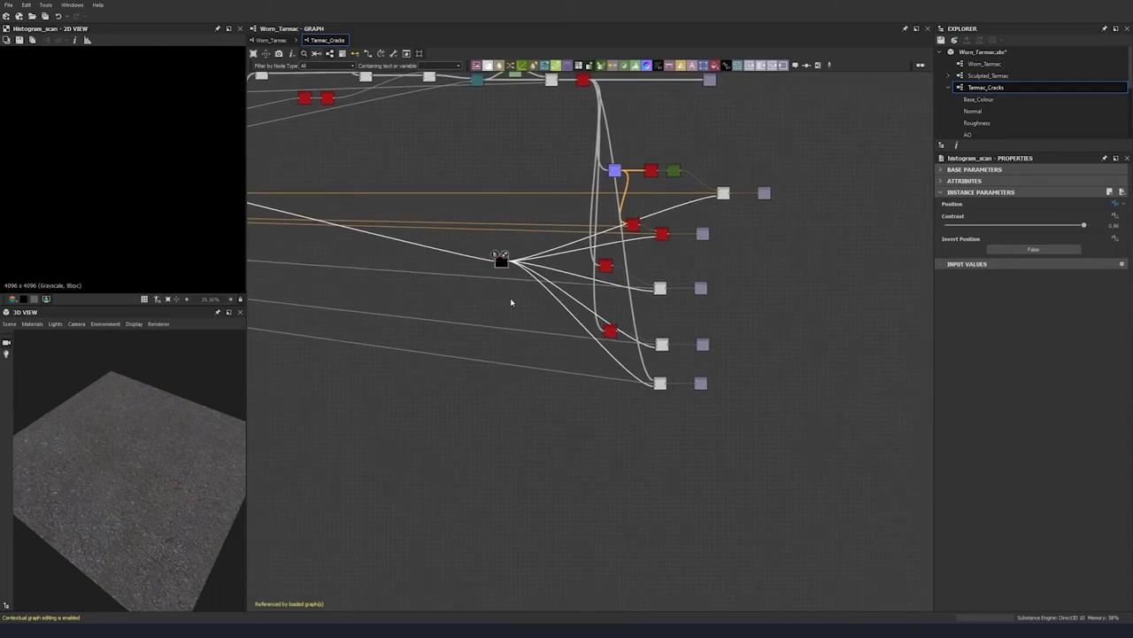
left_click(511, 299)
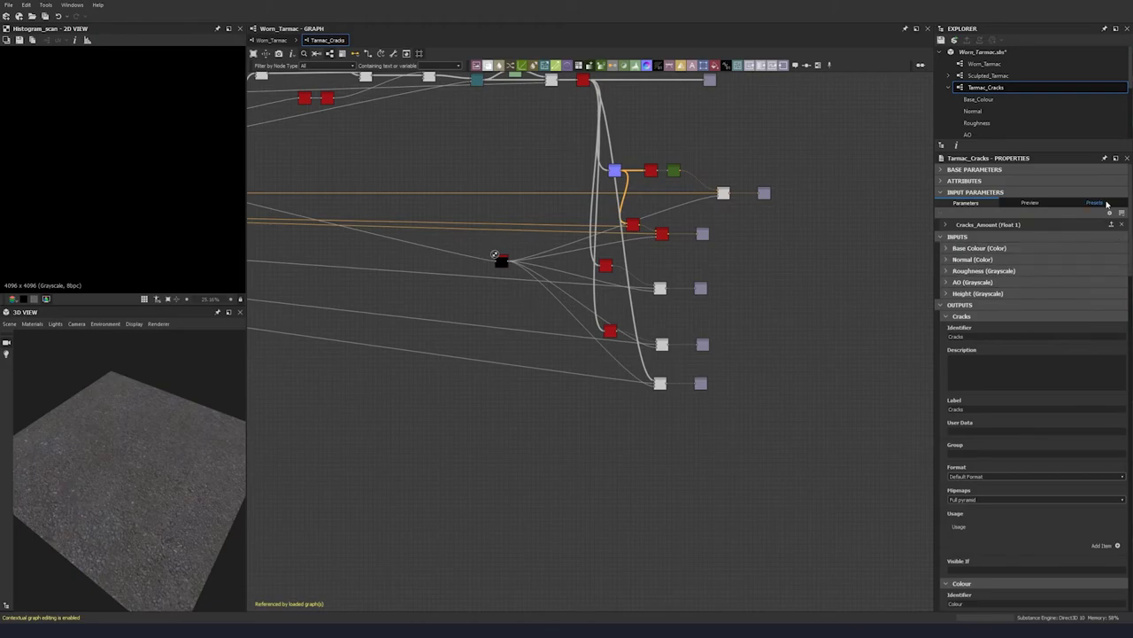
left_click(946, 224)
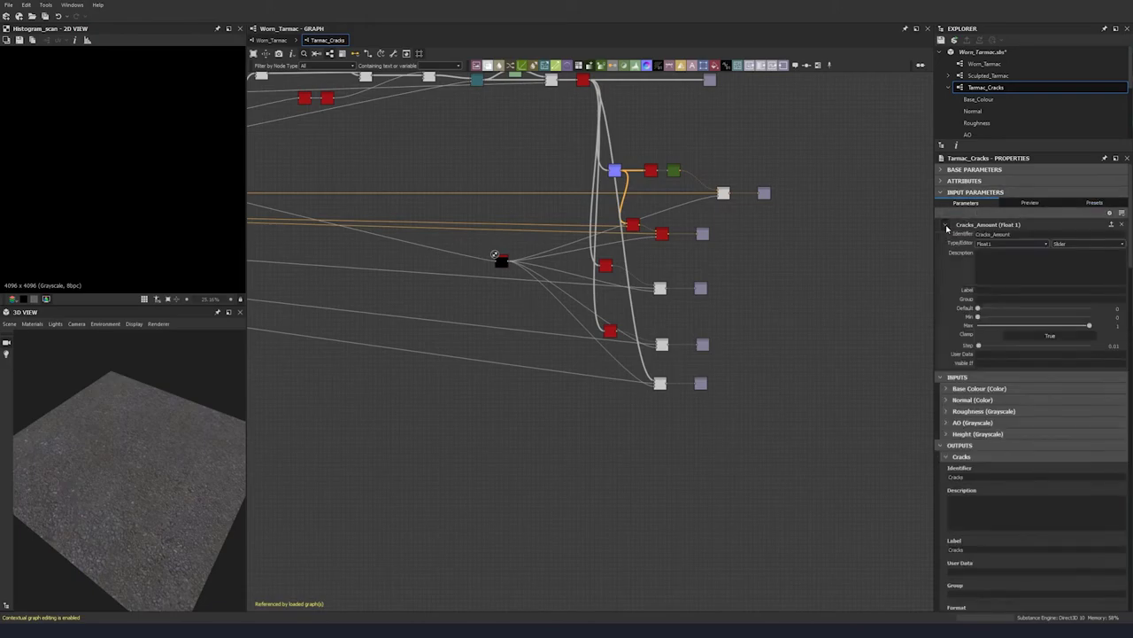
left_click_drag(1006, 234, 970, 239)
key("ctrl+c")
left_click(991, 291)
key("ctrl+v")
left_click(856, 306)
Step: Expose the HBAO node's Height Scale parameter as a new graph input named Ambient O Str
middle_click_drag(554, 283, 478, 208)
scroll(617, 268, "up", 3)
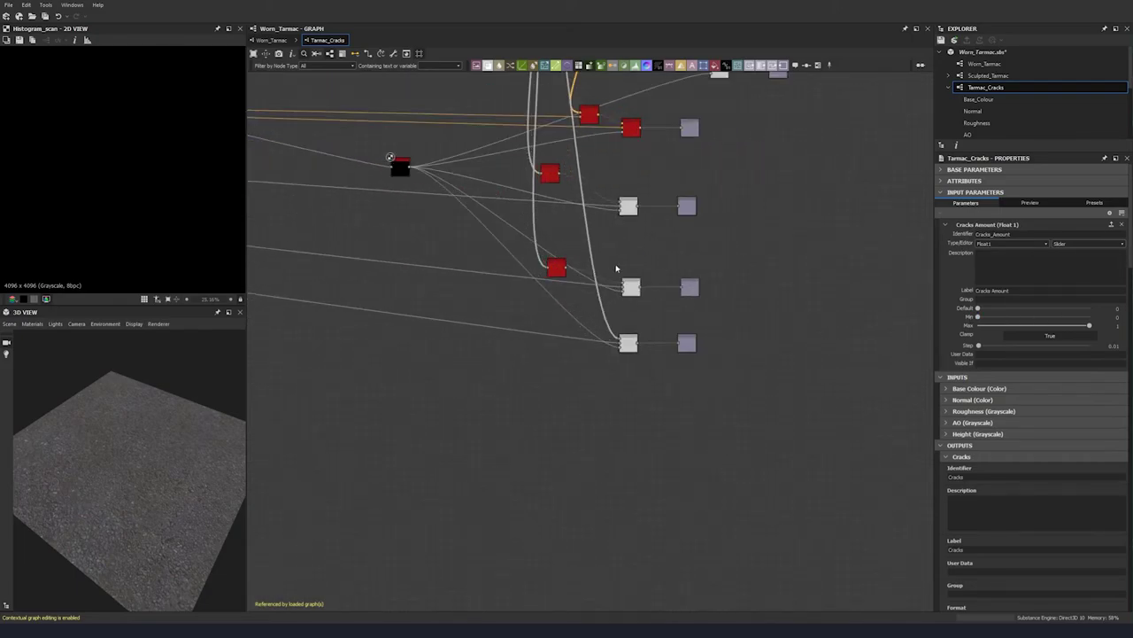
scroll(616, 268, "up", 1)
left_click(541, 265)
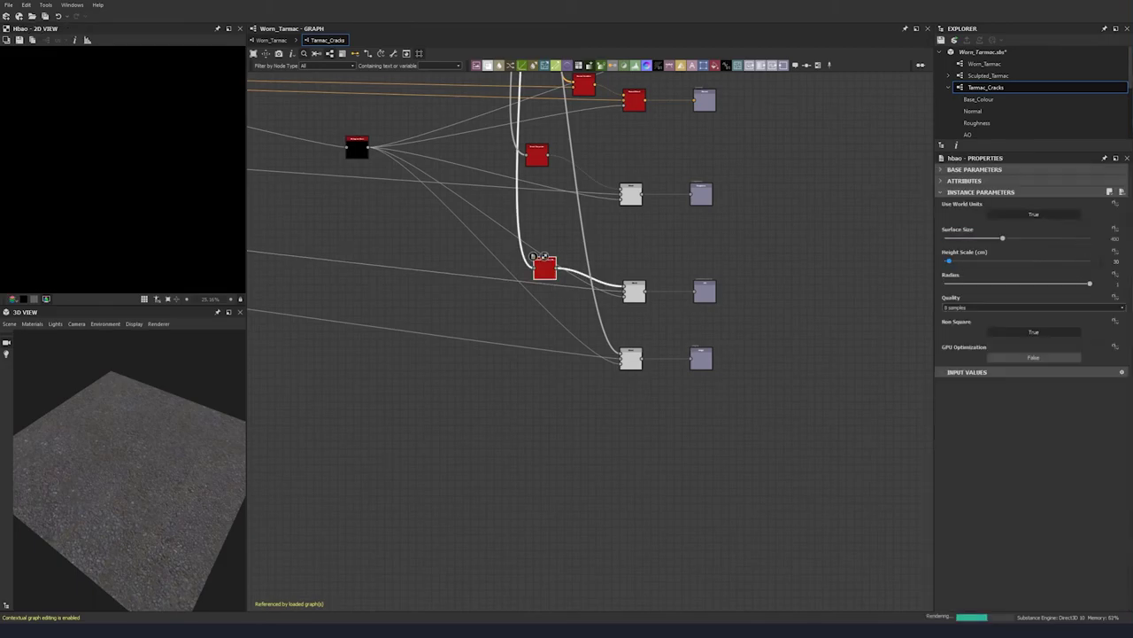
left_click(1115, 252)
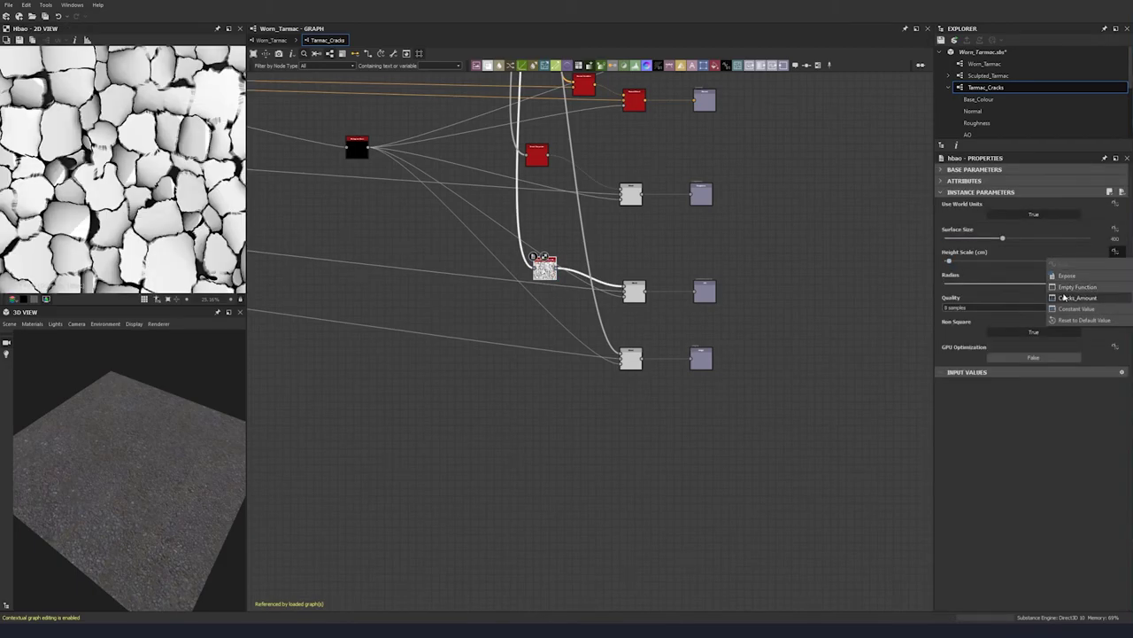
left_click(1068, 276)
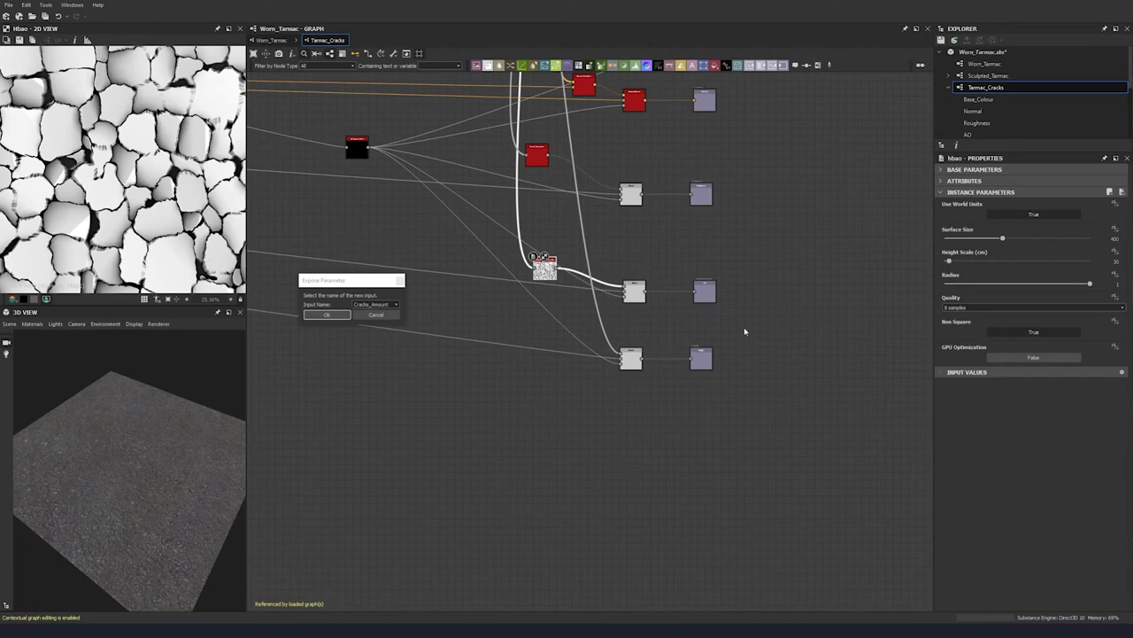
left_click(396, 306)
left_click(360, 326)
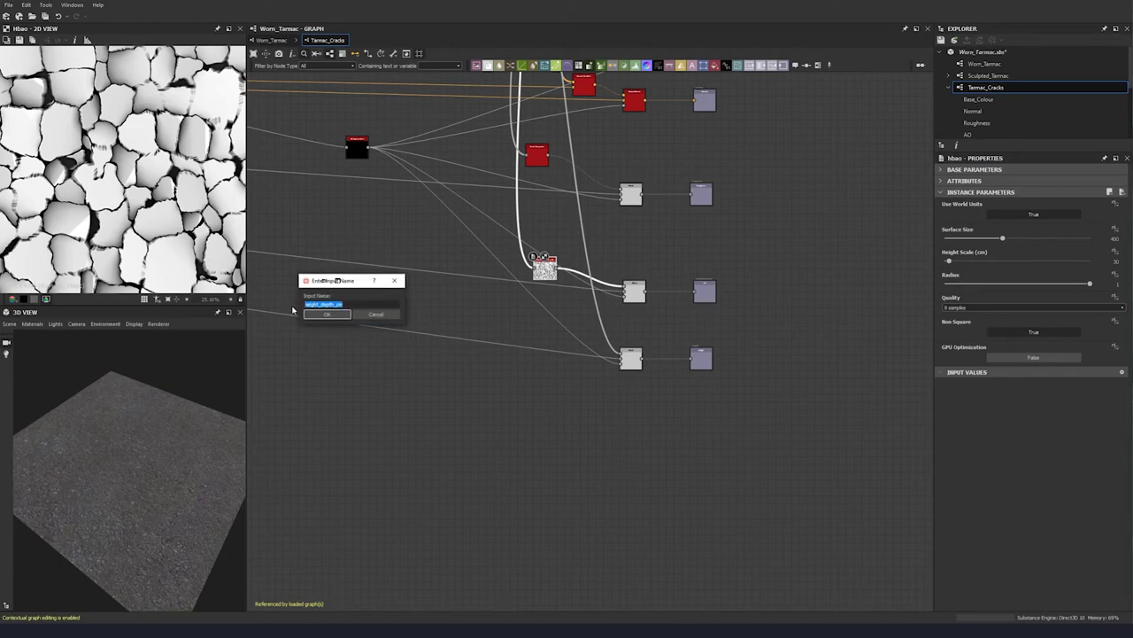
key("ctrl+x")
key("ctrl+v")
key("ctrl+a")
key("ctrl+x")
key("ctrl+v")
key("ctrl+a")
type("Am")
left_click(344, 315)
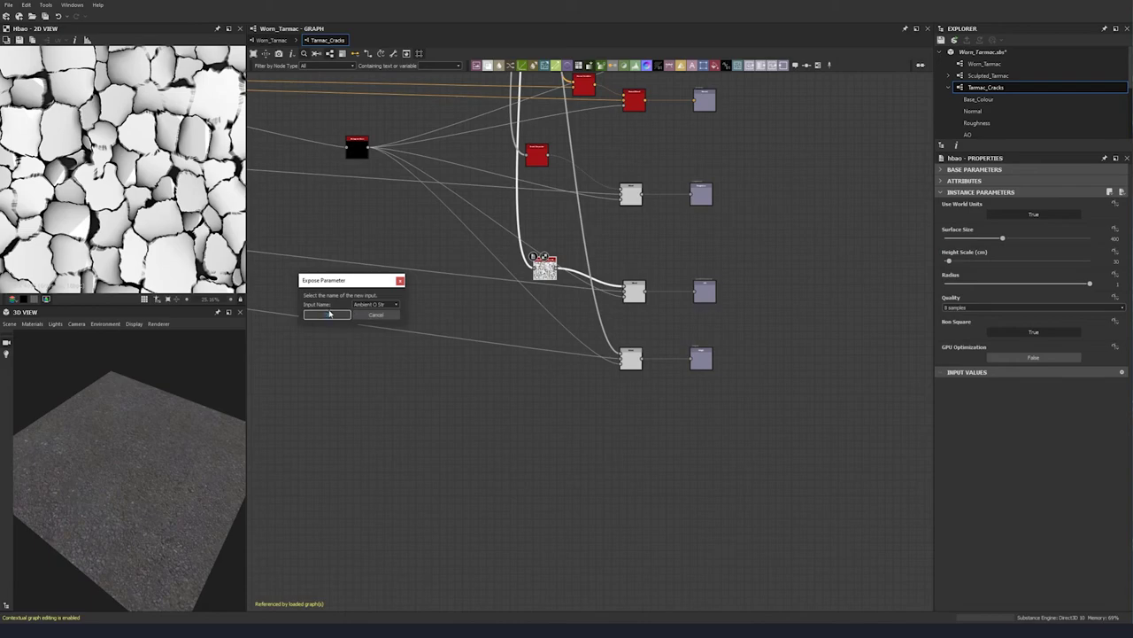
left_click(331, 314)
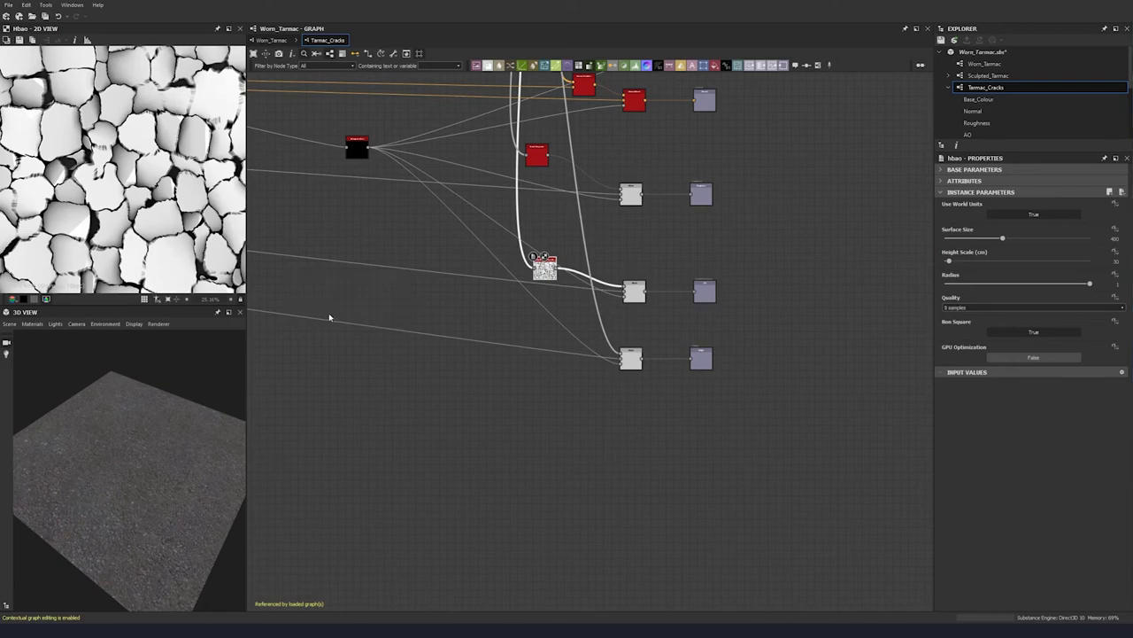
Step: Replace the label of the exposed Height Scale input with Ambient O Str in the graph properties
left_click(580, 395)
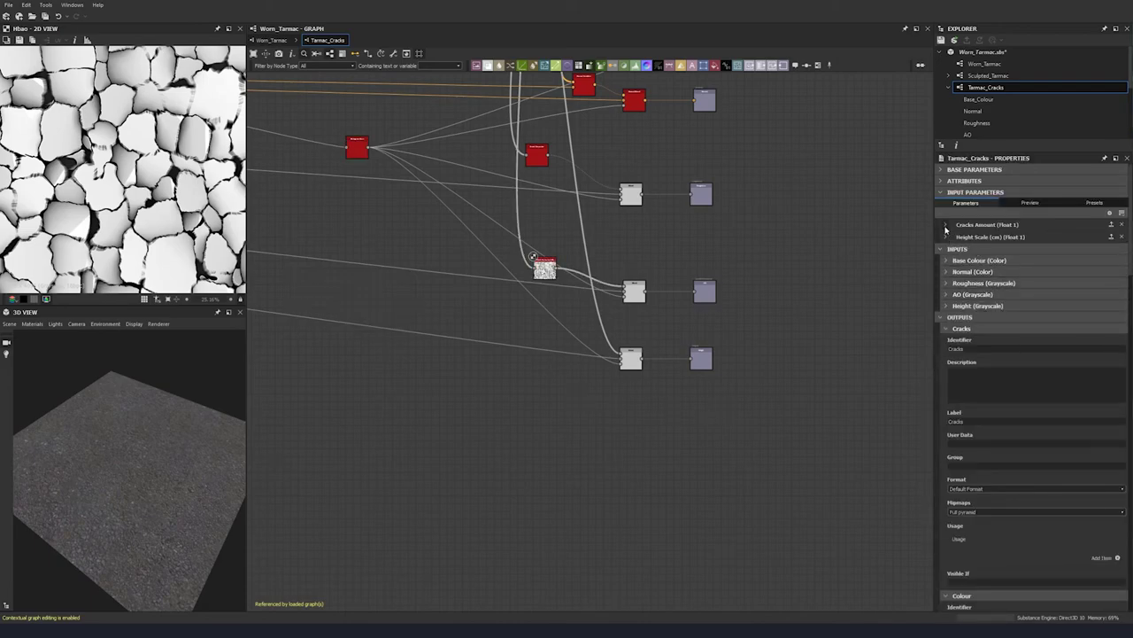
left_click(947, 237)
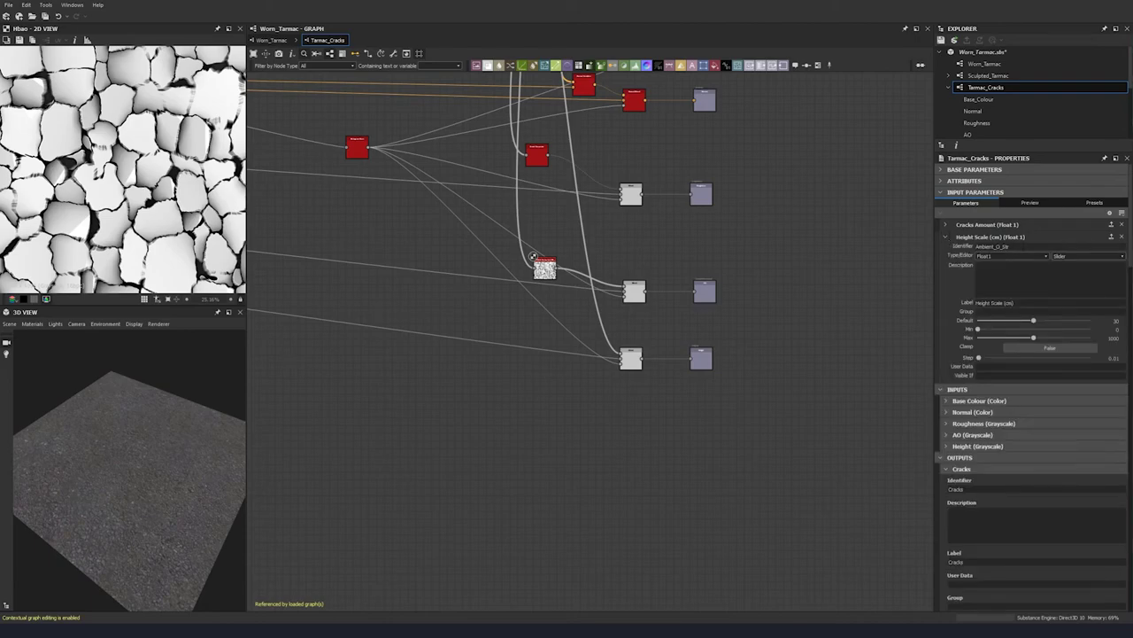
left_click_drag(1014, 247, 959, 254)
left_click_drag(1015, 302, 936, 303)
key("ctrl+v")
key("Return")
Step: Expose the crack Normal node's Intensity parameter as a new graph input named Norm Str
middle_click_drag(522, 175, 510, 209)
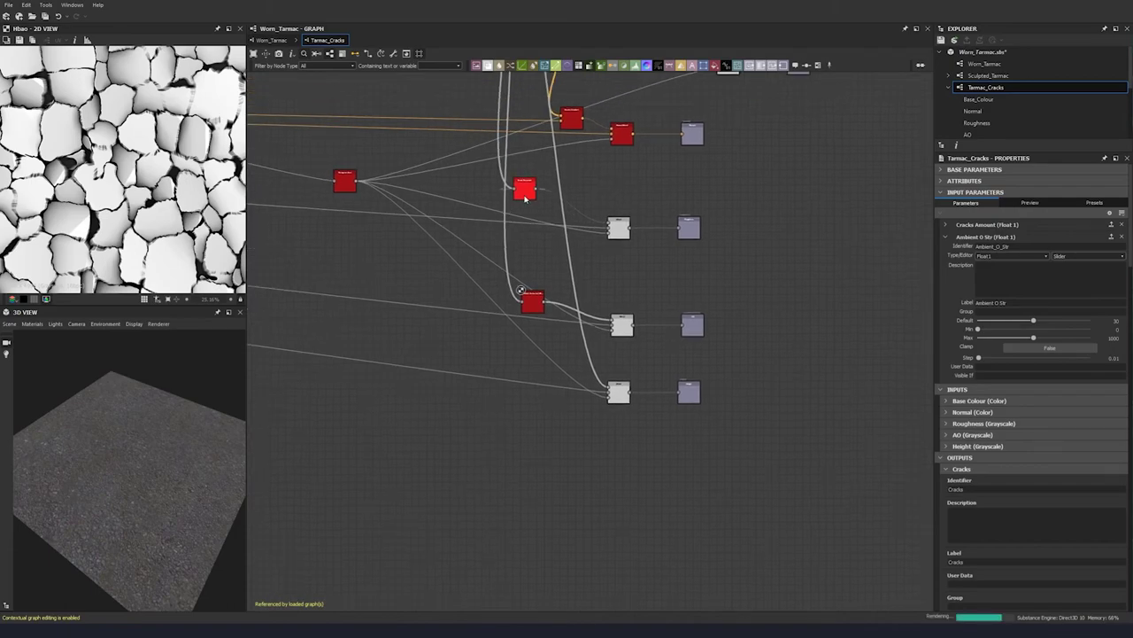
double_click(526, 191)
middle_click_drag(562, 146, 541, 245)
middle_click_drag(518, 143, 509, 191)
left_click(510, 175)
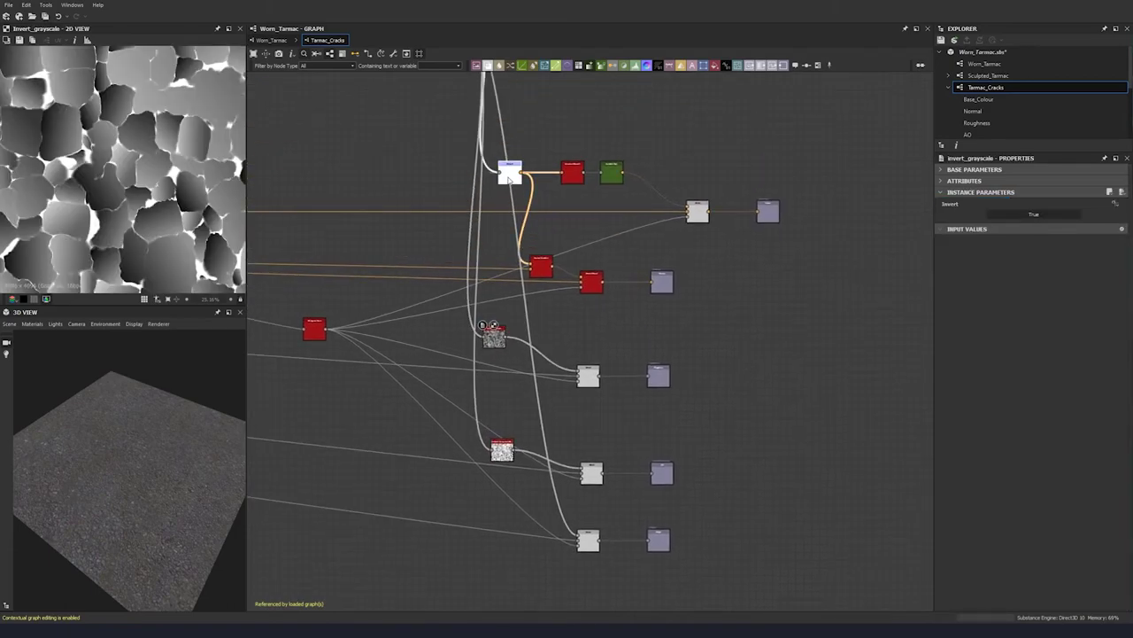
left_click(1117, 193)
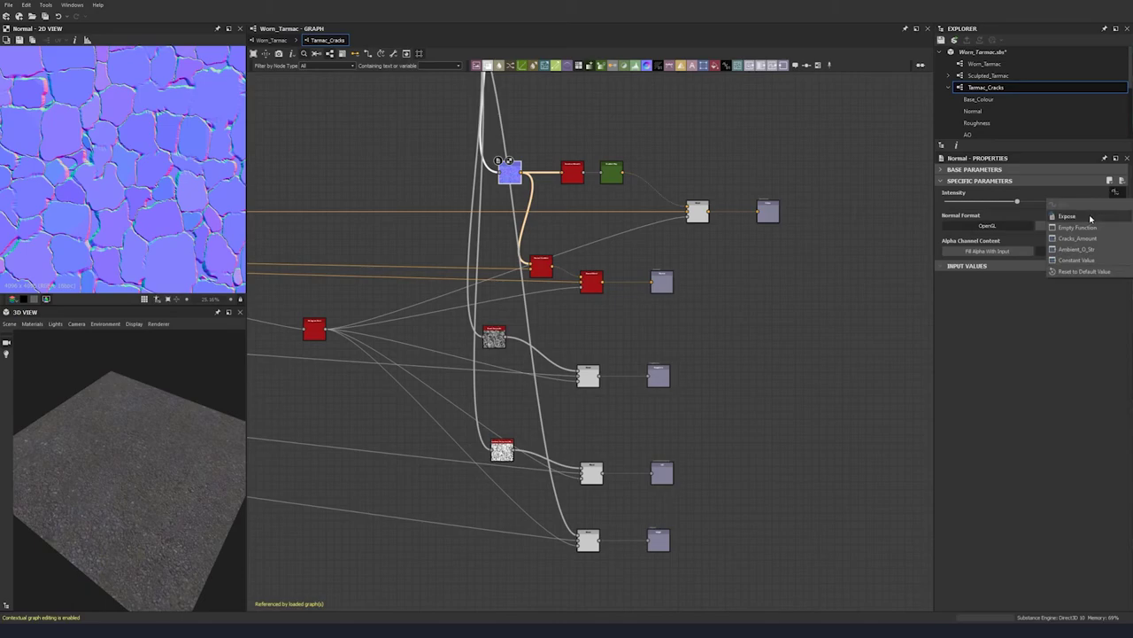
left_click(1067, 215)
left_click(374, 304)
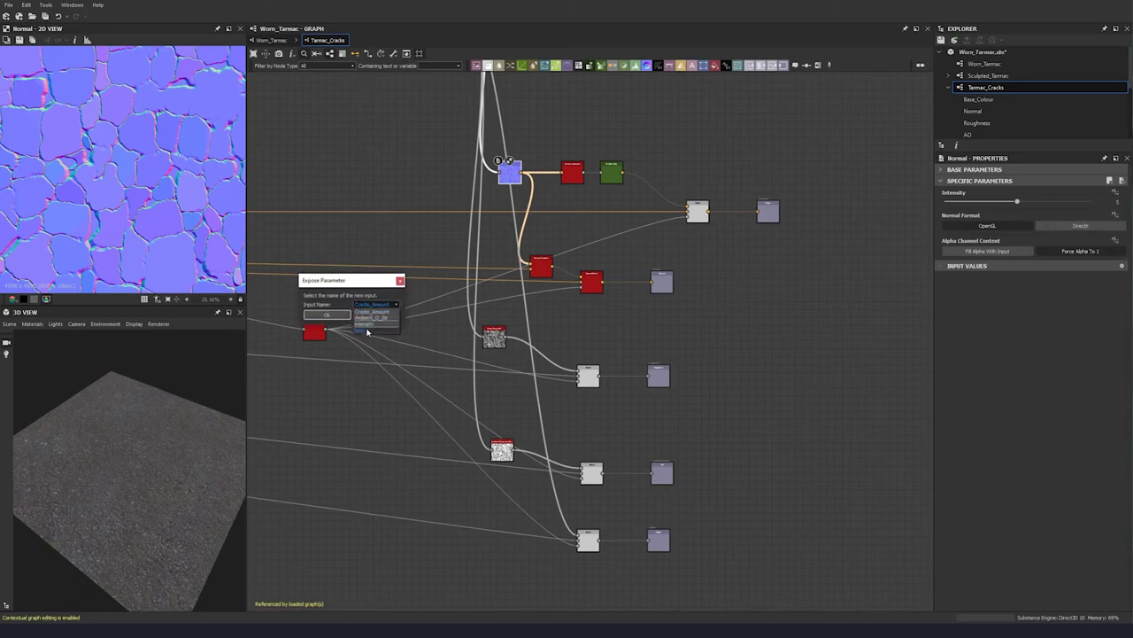
left_click(366, 330)
left_click(344, 317)
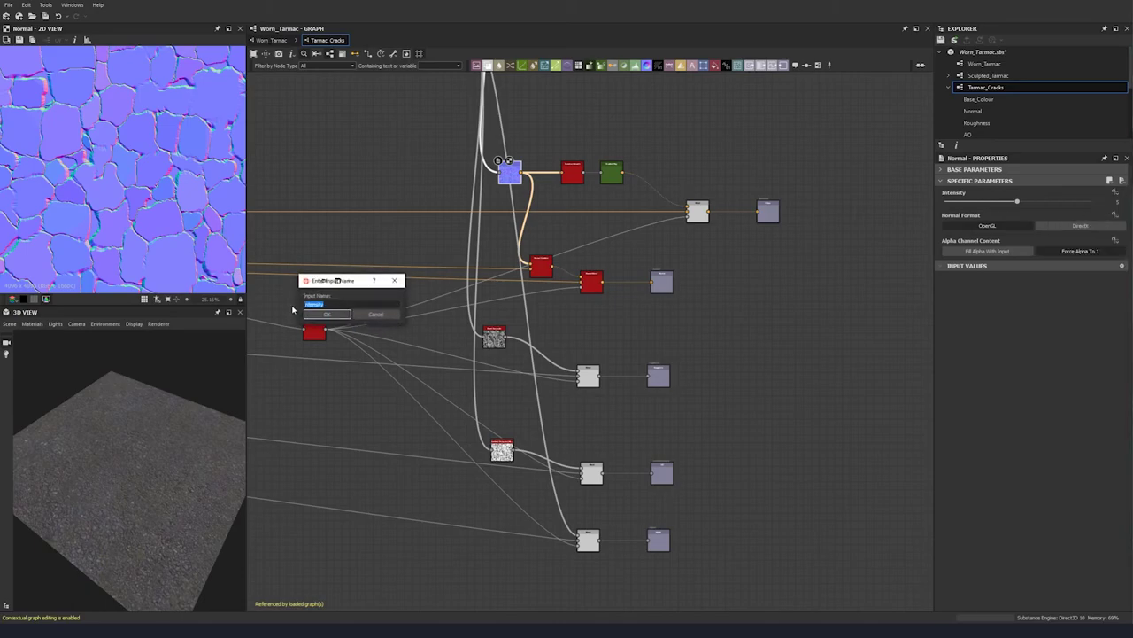
type("Intensity")
left_click(326, 315)
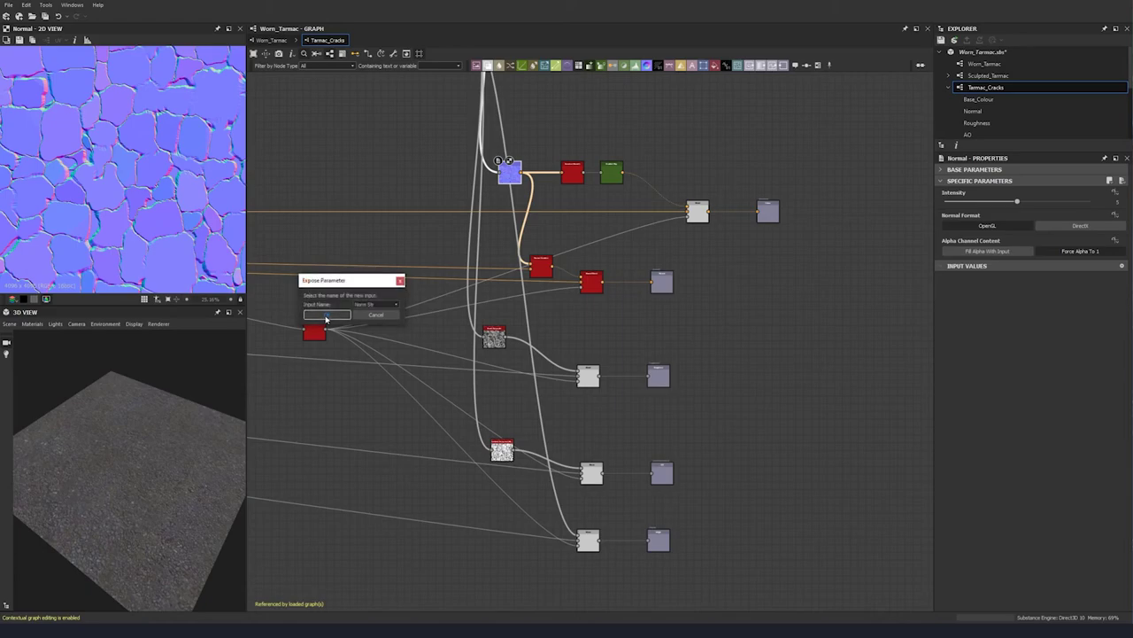
left_click(326, 316)
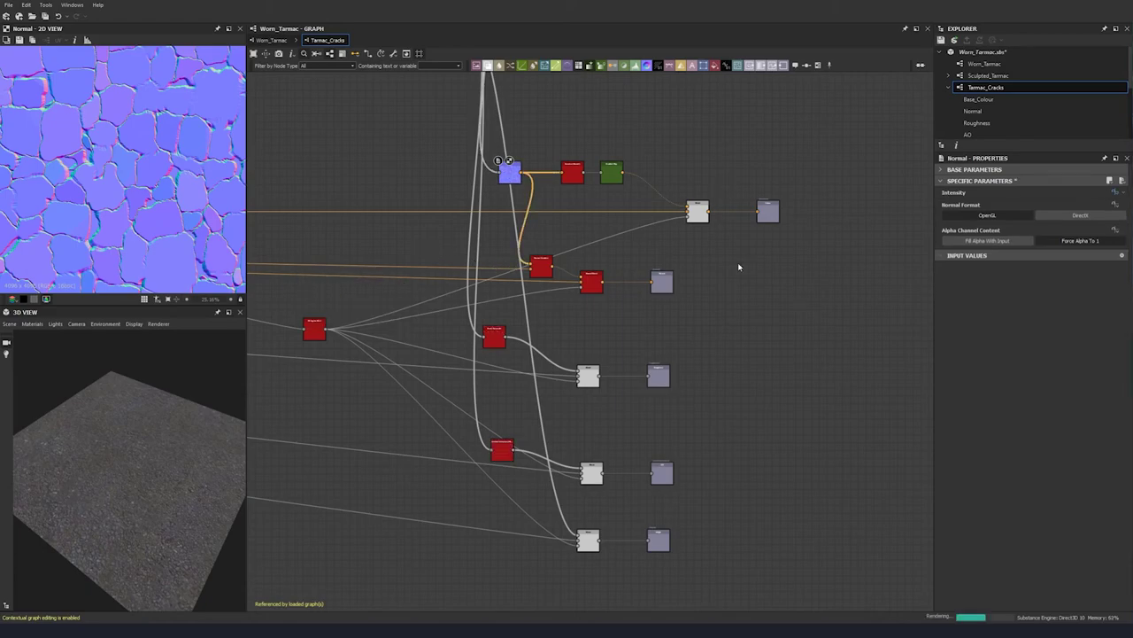
Step: Set the label of the Norm_Str input parameter to Norm Str in the graph properties
left_click(797, 206)
left_click(945, 249)
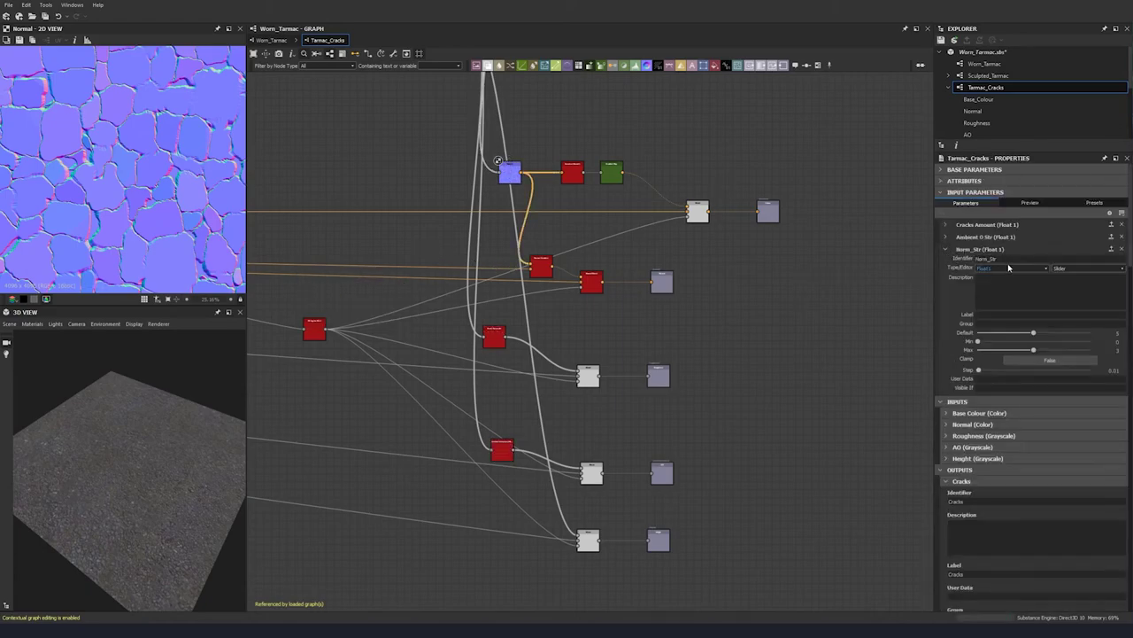
double_click(988, 258)
key("ctrl+c")
left_click(999, 315)
key("ctrl+v")
Step: Compare the outputs and settings of the two consecutive Blend nodes in the upper branch of the crack height network
scroll(498, 160, "down", 3)
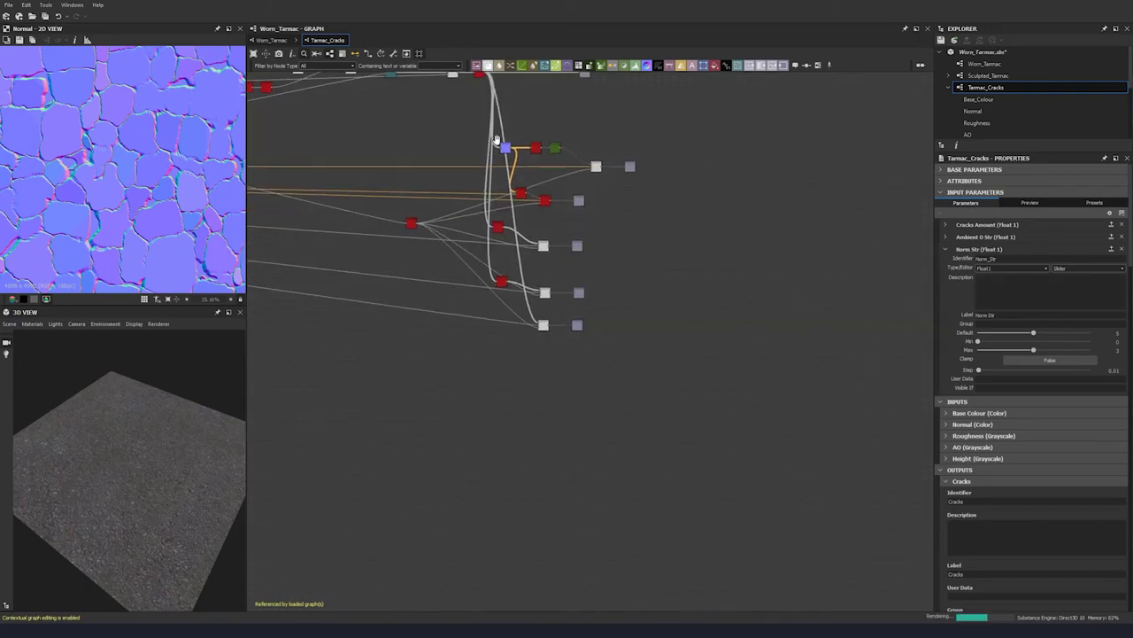
middle_click_drag(497, 140, 704, 281)
scroll(413, 179, "up", 4)
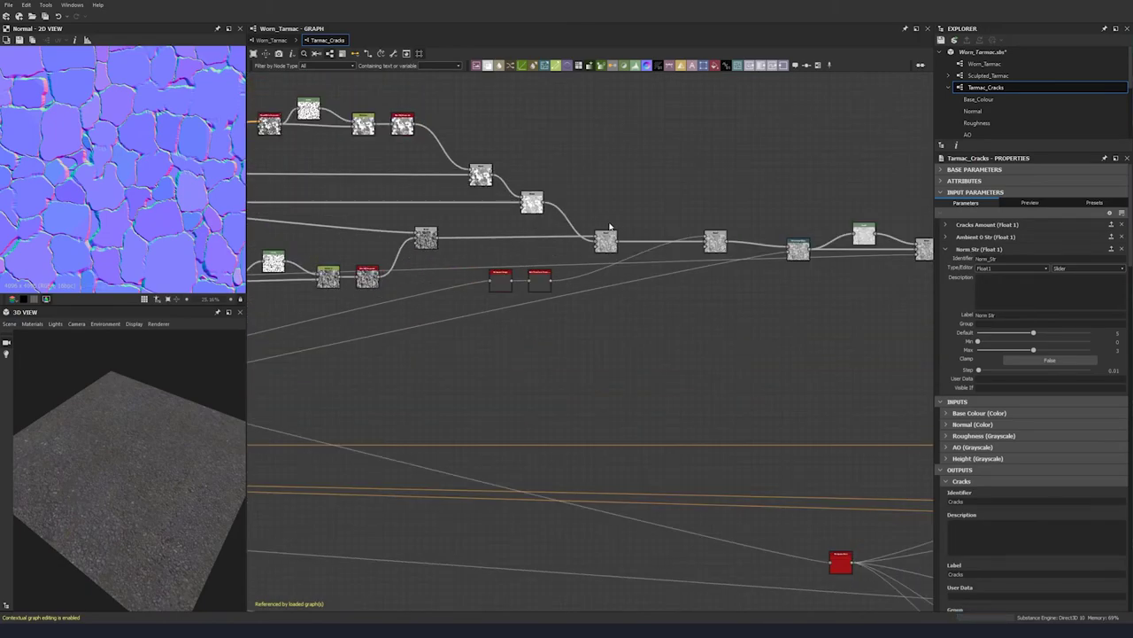
middle_click_drag(530, 228, 536, 217)
double_click(539, 197)
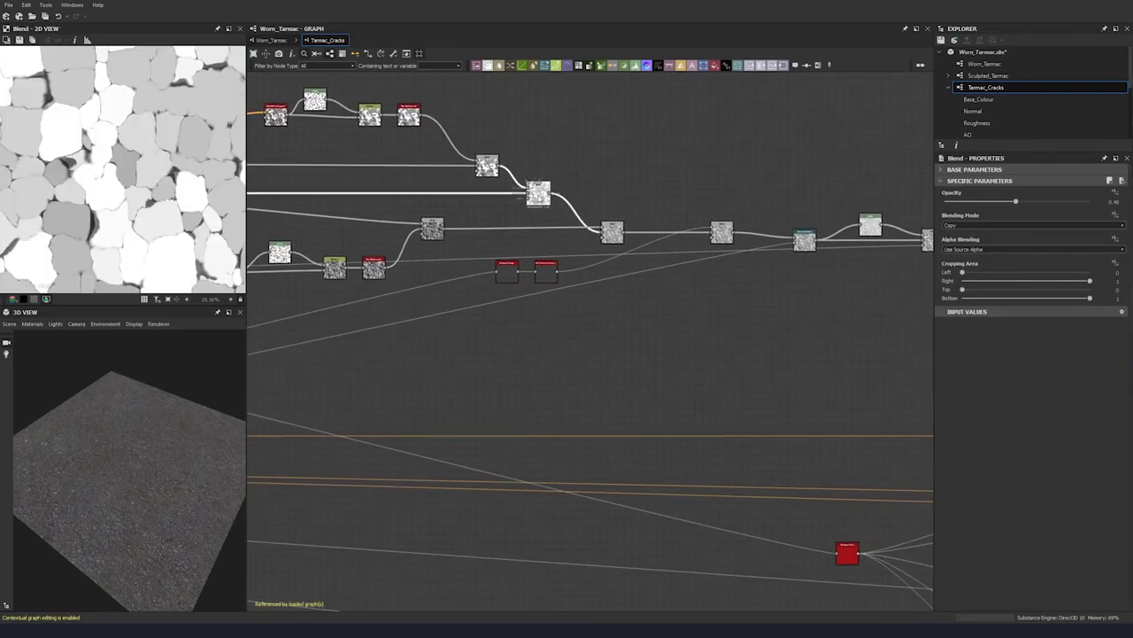
left_click(487, 166)
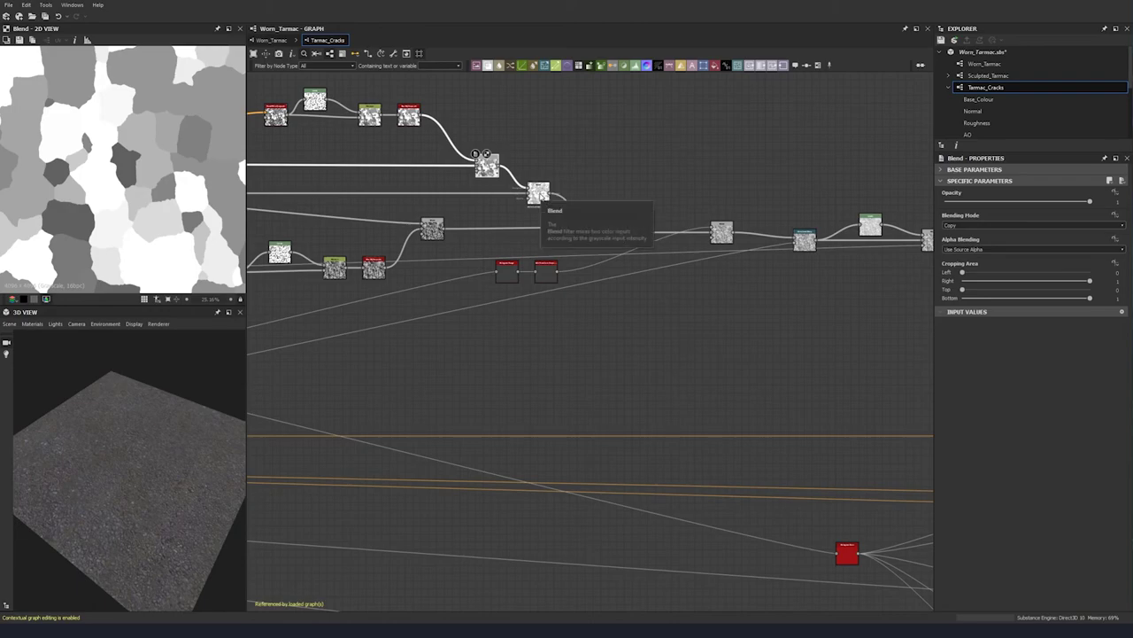
left_click(539, 193)
scroll(470, 140, "up", 3)
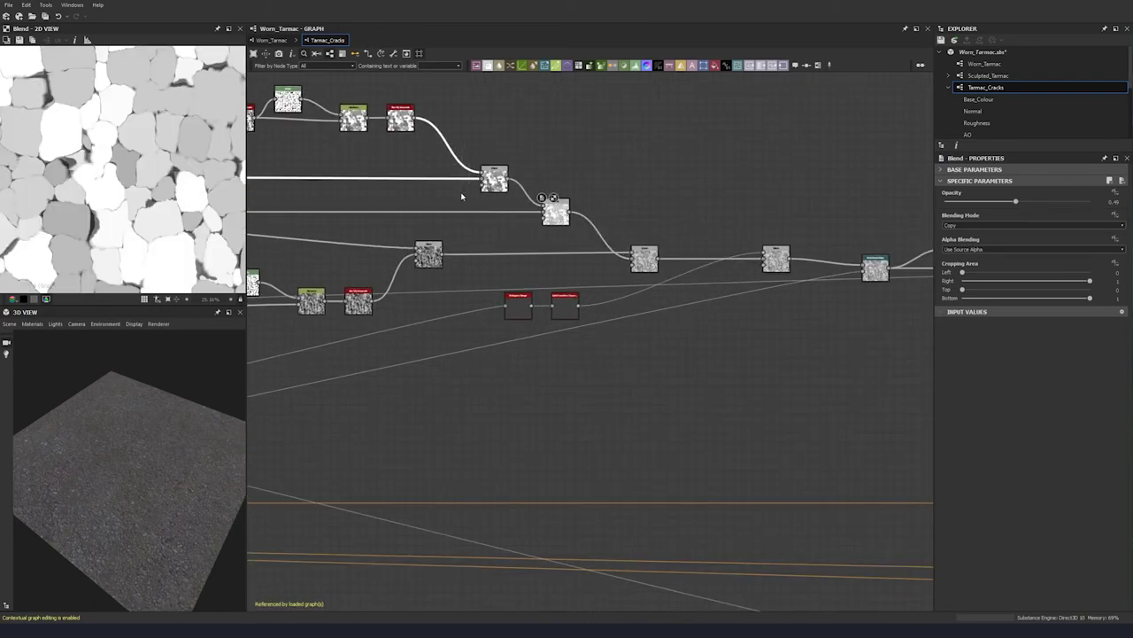
Step: Swap the inputs of the first Blend node in the upper crack branch and set its blending mode to Multiply
key("x")
middle_click_drag(576, 251, 502, 246)
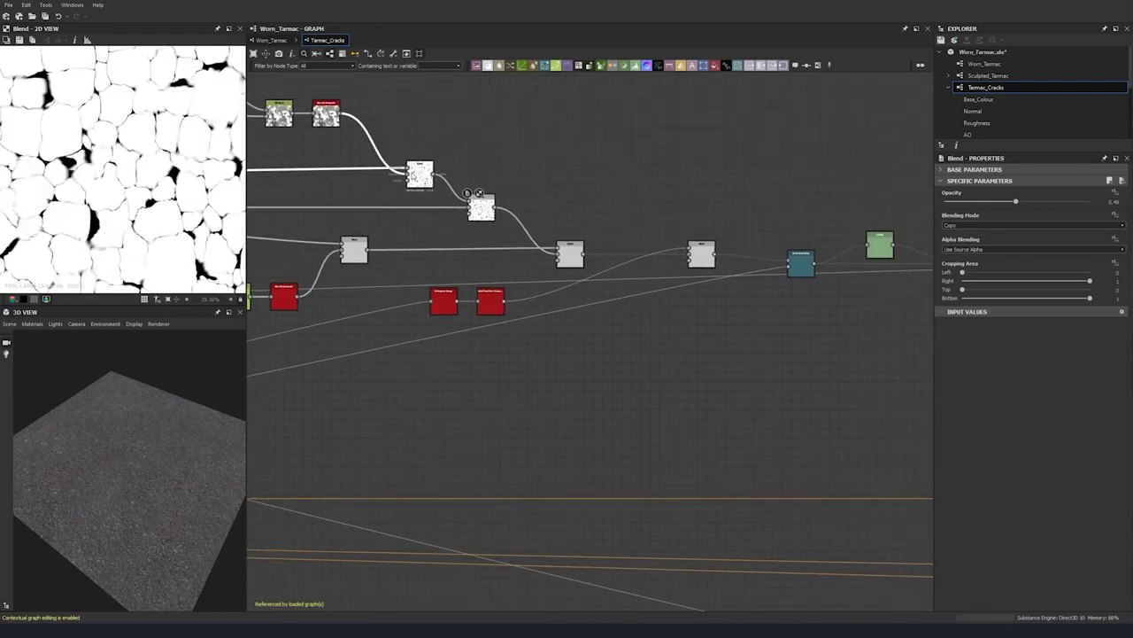
middle_click_drag(394, 193, 479, 195)
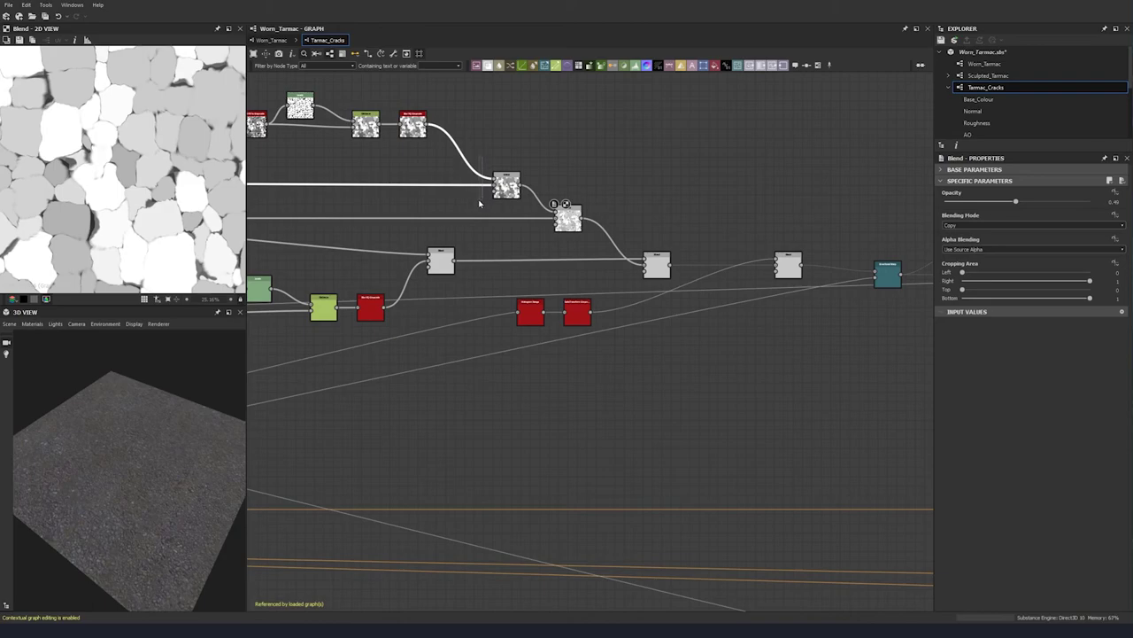
key("x")
left_click(509, 187)
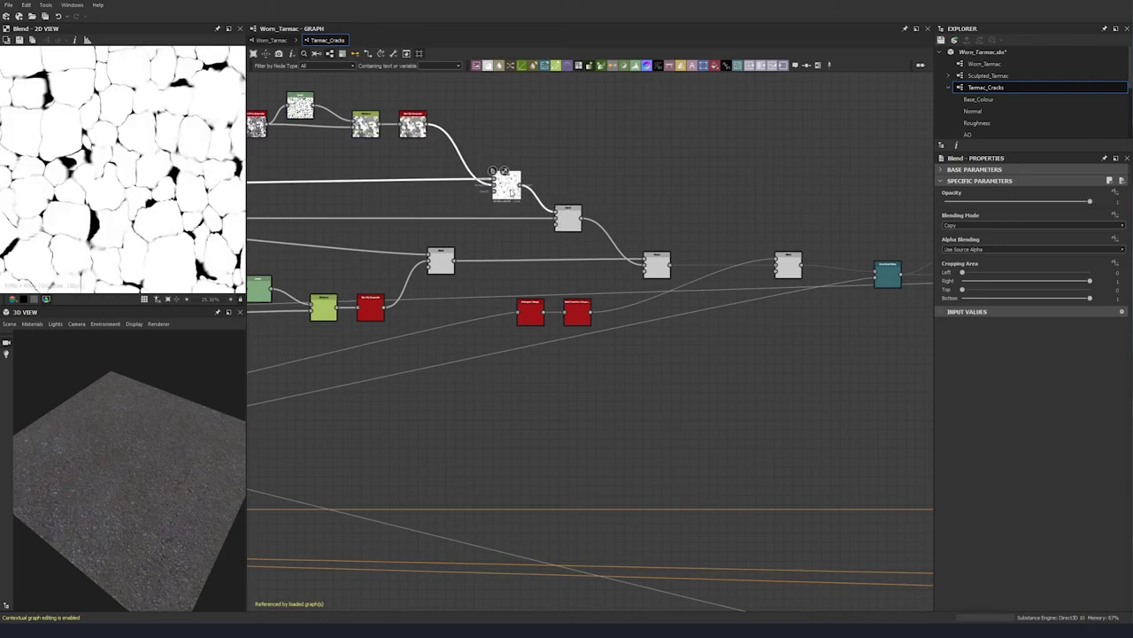
left_click(984, 225)
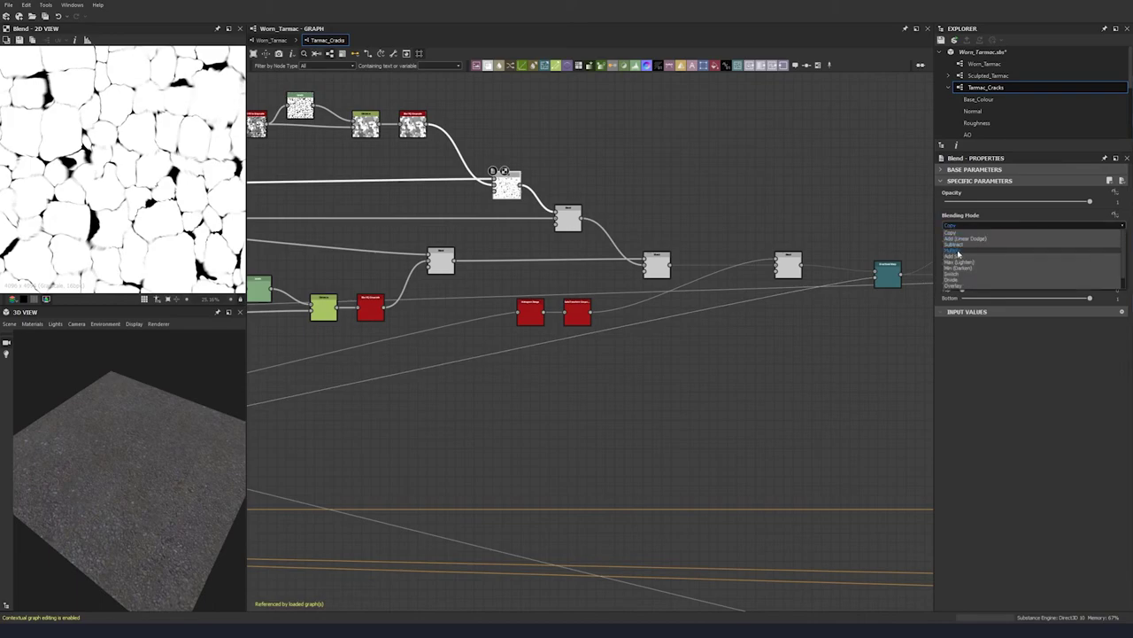
left_click(983, 247)
middle_click_drag(483, 208, 397, 208)
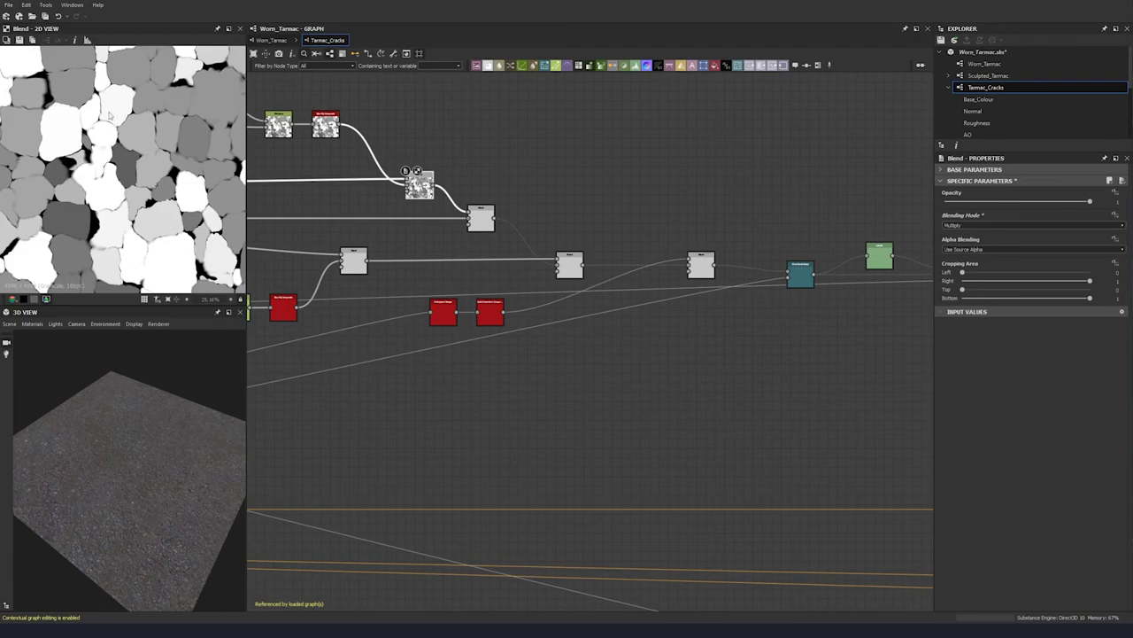
Step: Expose the Opacity of the following Copy-mode Blend node as a new graph input named Cracks Height Und
left_click(482, 221)
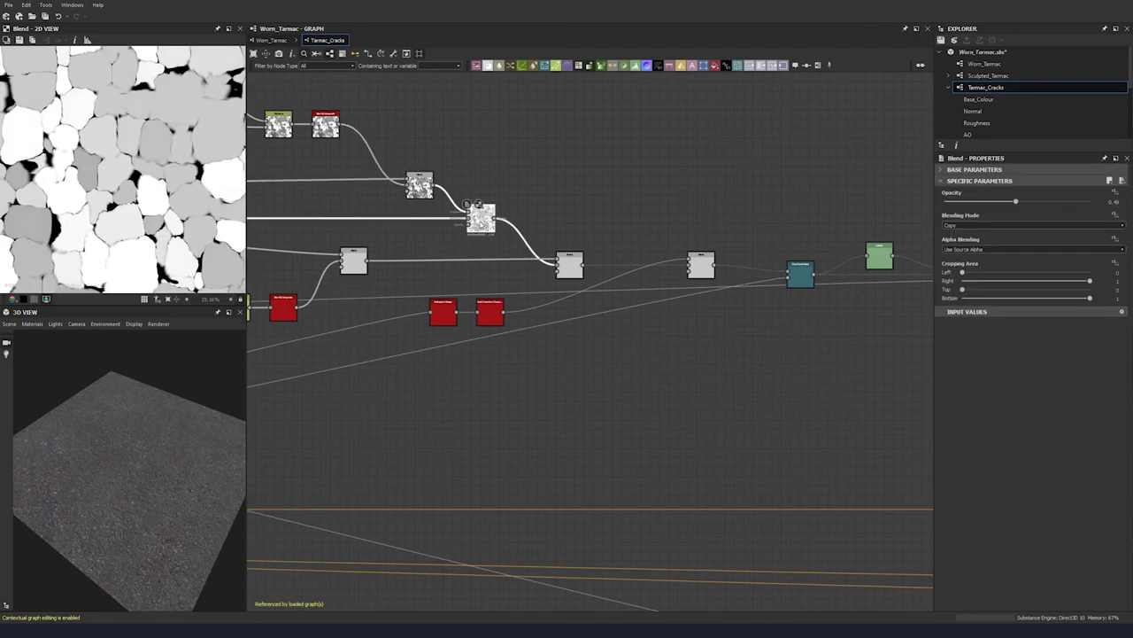
left_click(569, 264)
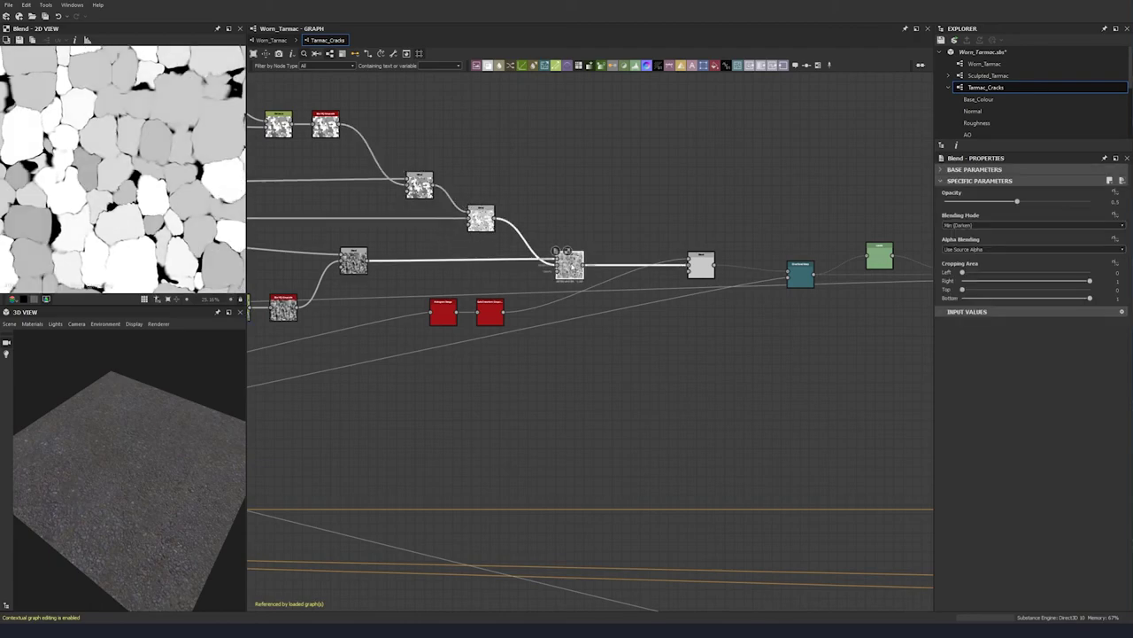
mouse_move(639, 259)
middle_mouse_down()
mouse_move(574, 232)
mouse_move(544, 260)
mouse_move(726, 271)
mouse_move(643, 264)
middle_mouse_up()
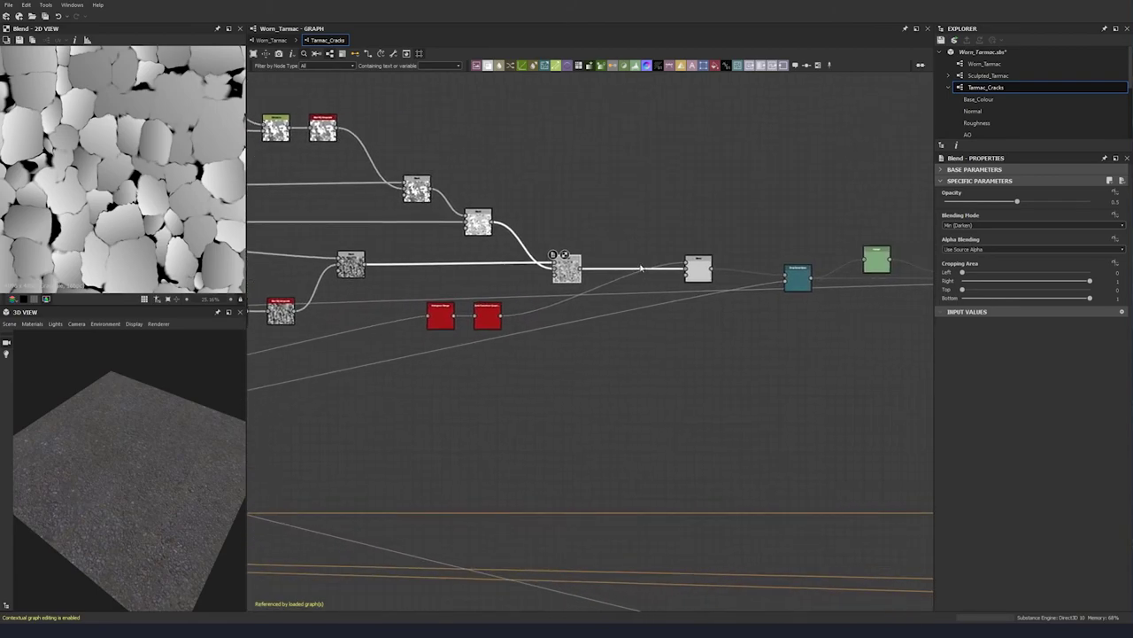
left_click(478, 221)
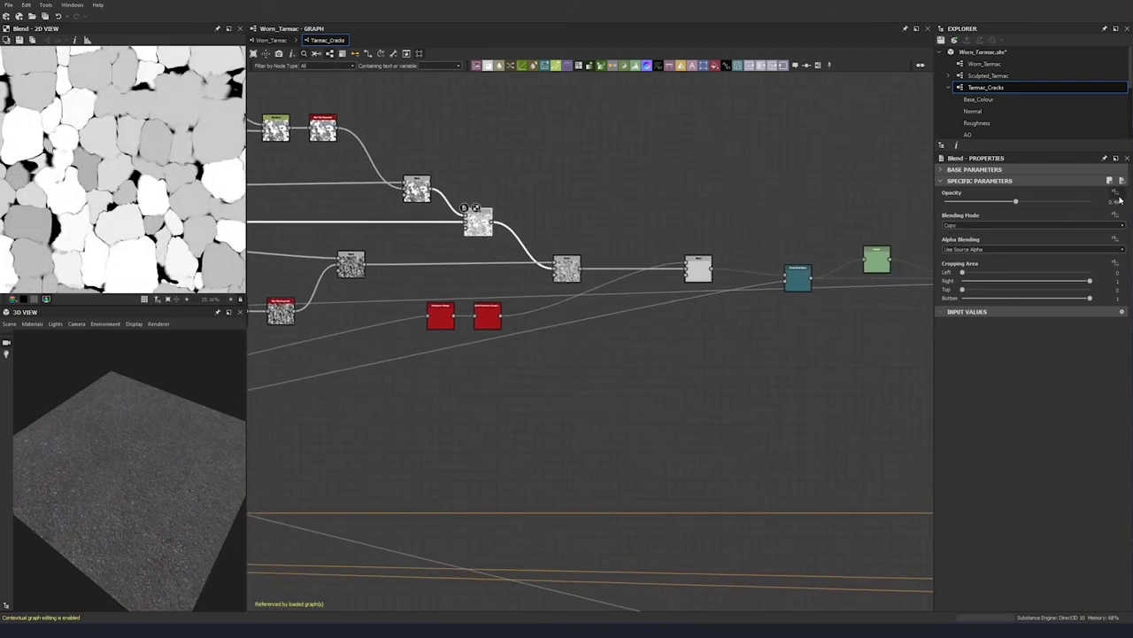
left_click(1114, 192)
left_click(1067, 215)
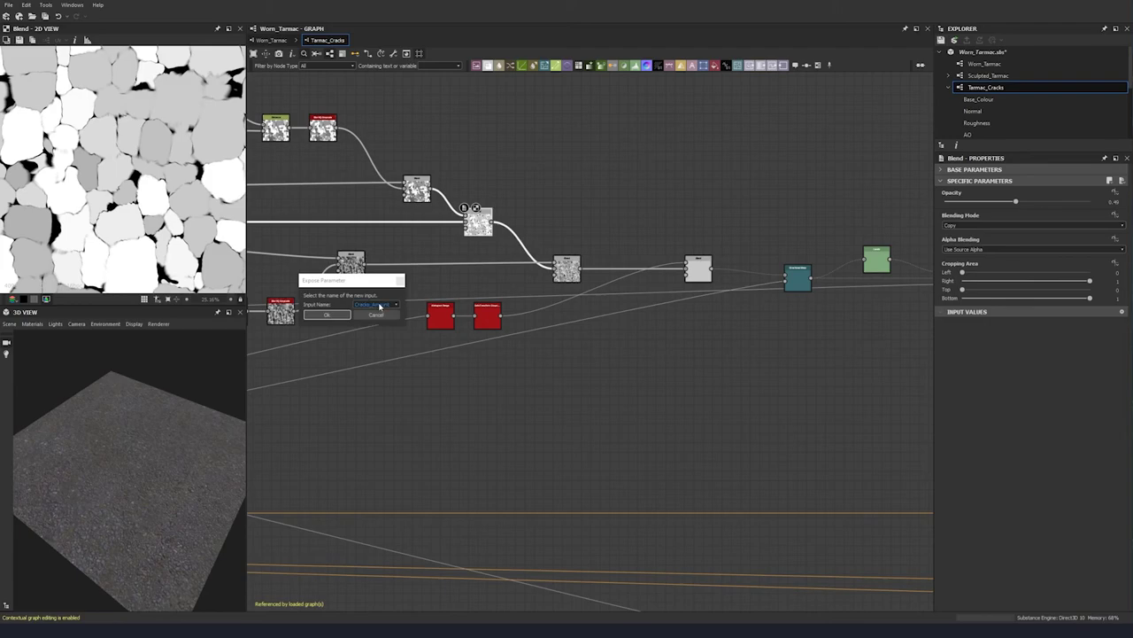
left_click(375, 304)
left_click(362, 333)
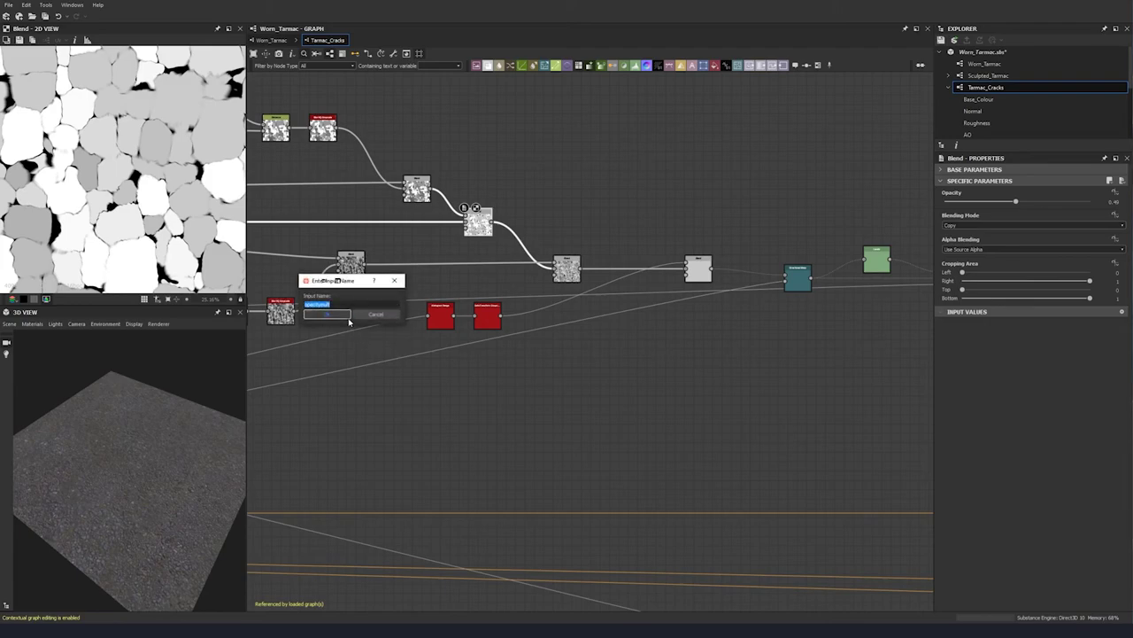
type("opacitymult")
key("ctrl+a")
type("o")
type("racks Height")
left_click(335, 317)
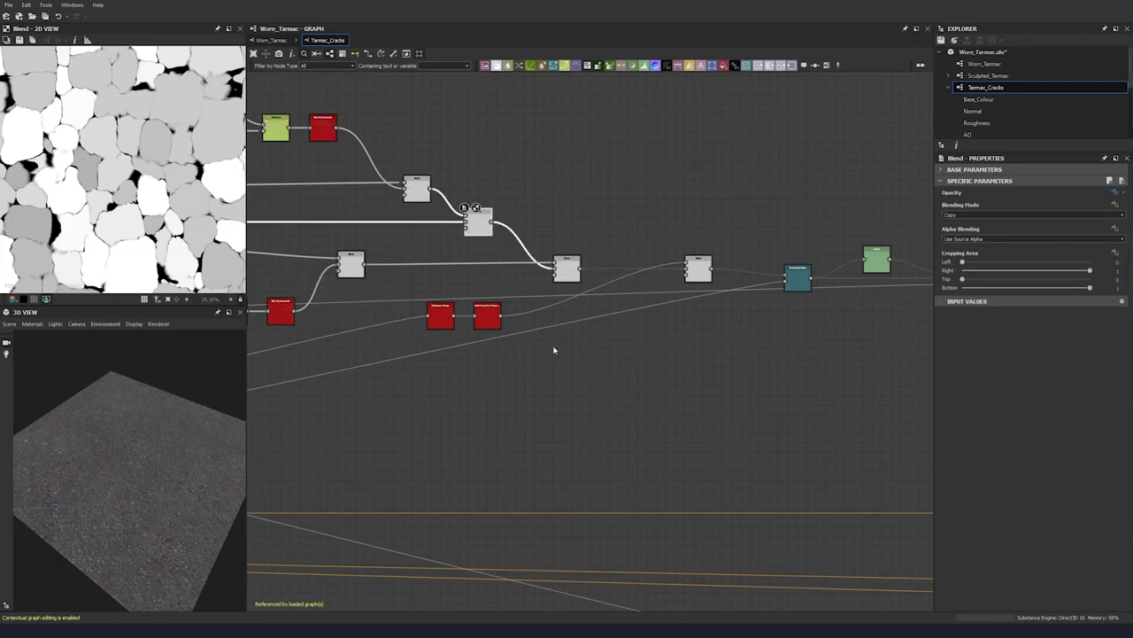
Step: Expose the Opacity of the Min (Darken) Blend node as a new graph input named Cracks Angle Str
left_click(567, 271)
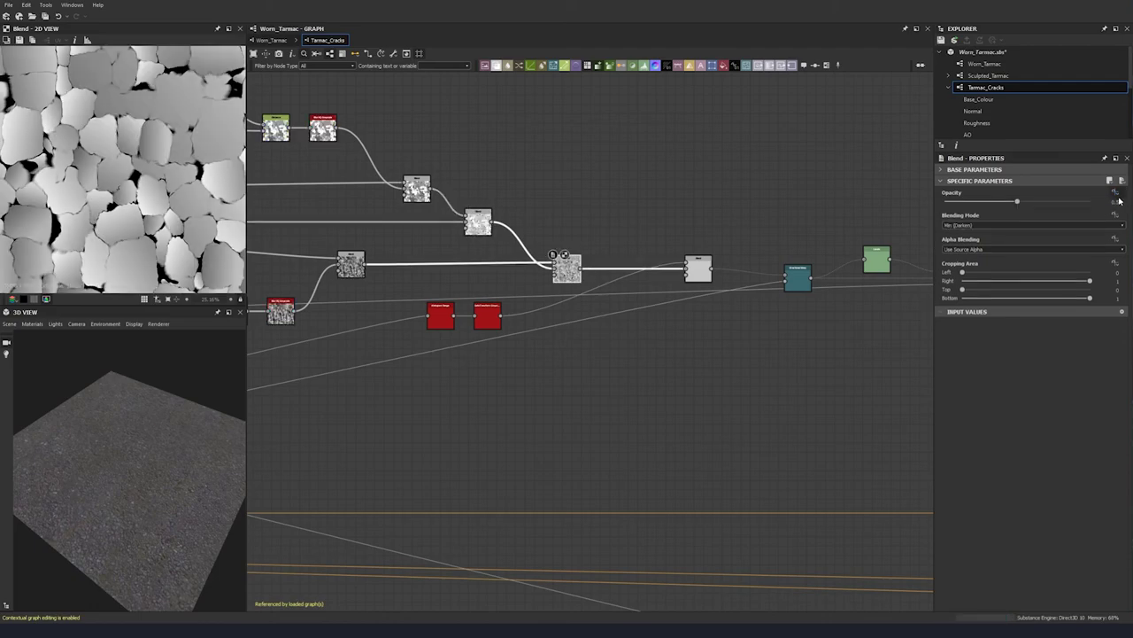
left_click(1111, 192)
left_click(1068, 217)
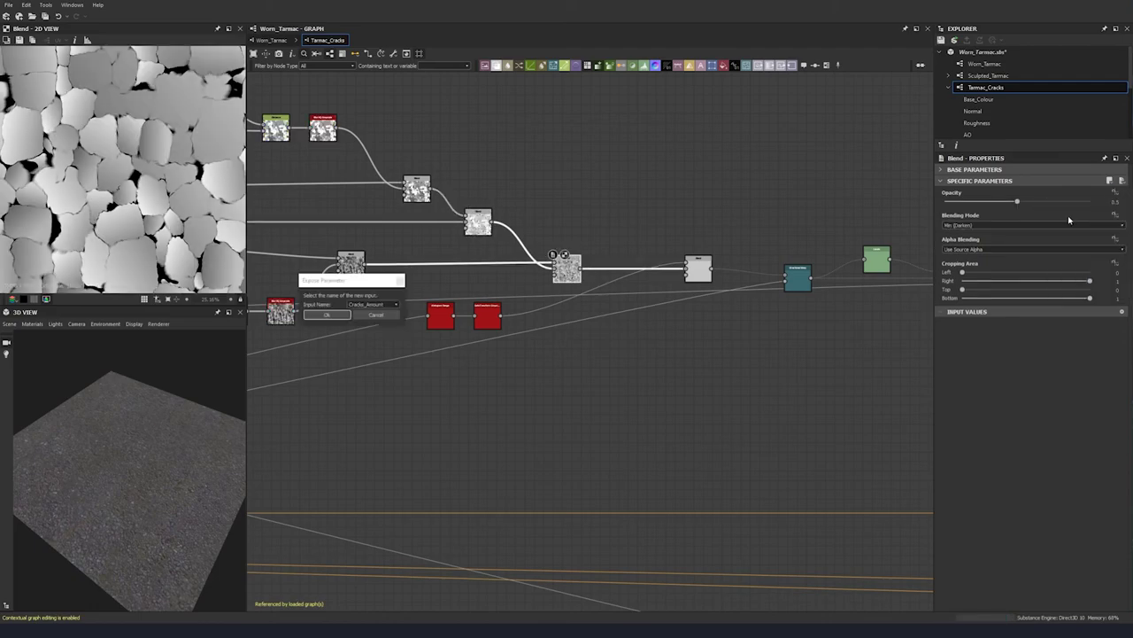
left_click(396, 304)
left_click(357, 337)
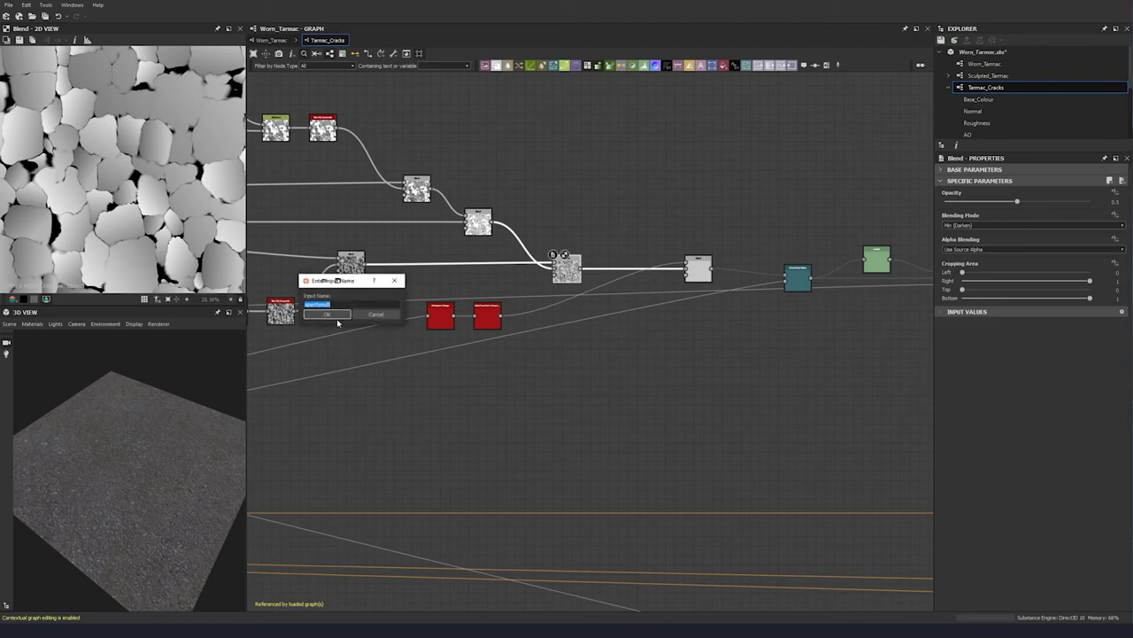
type("Cracks Angle Str")
left_click(326, 316)
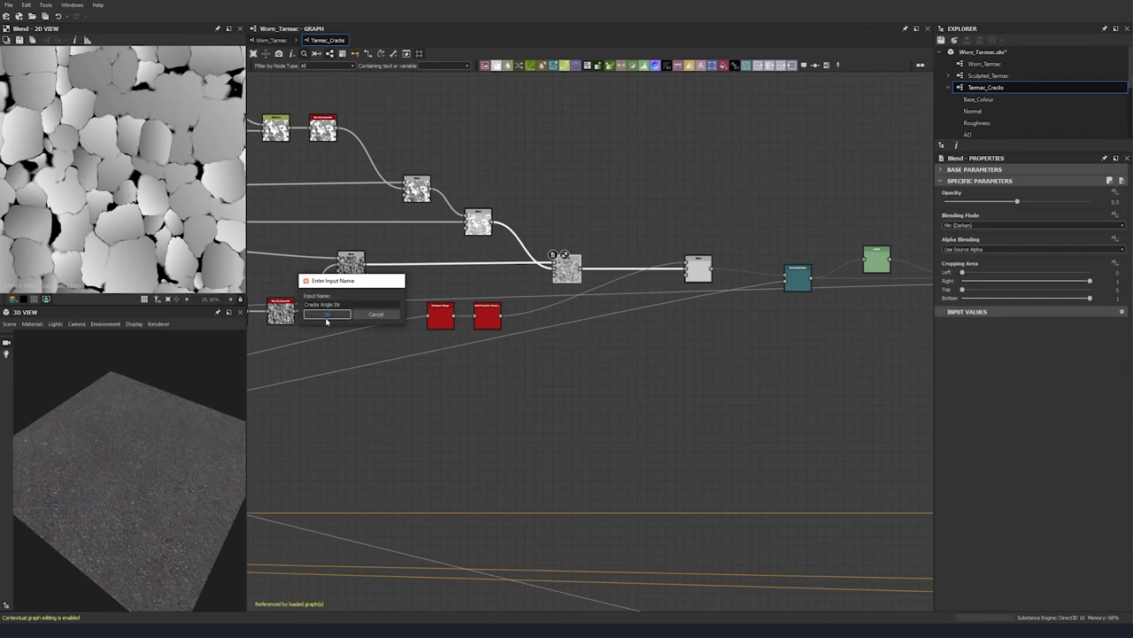
left_click(326, 316)
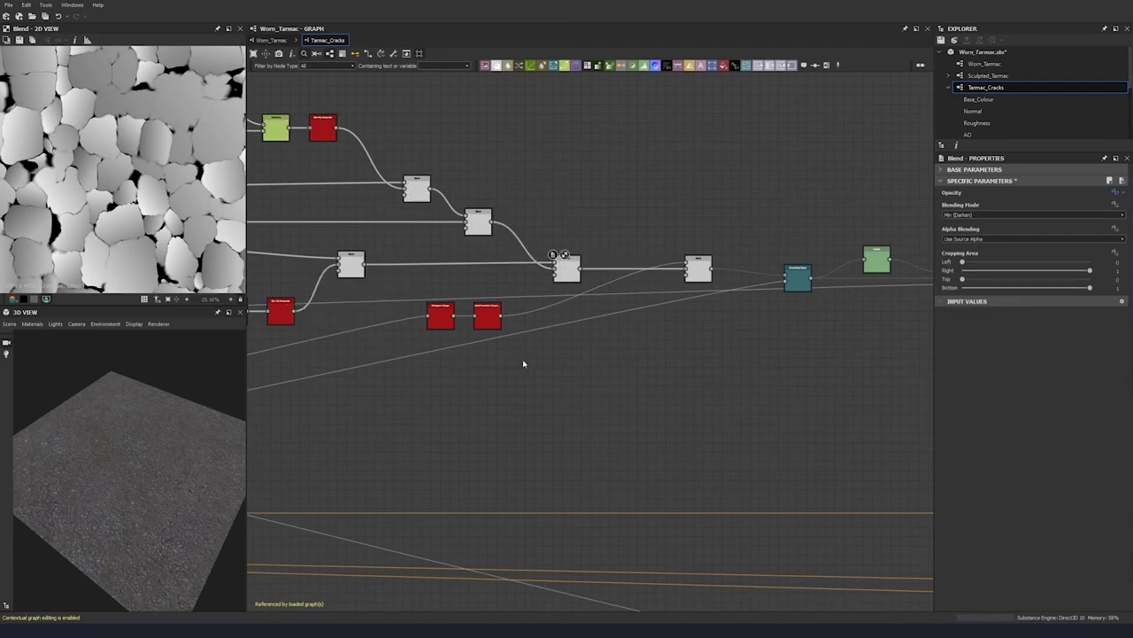
Step: Set the label of the Cracks_Height_Und input parameter to Cracks Height Und in the graph properties
left_click(823, 302)
left_click(944, 261)
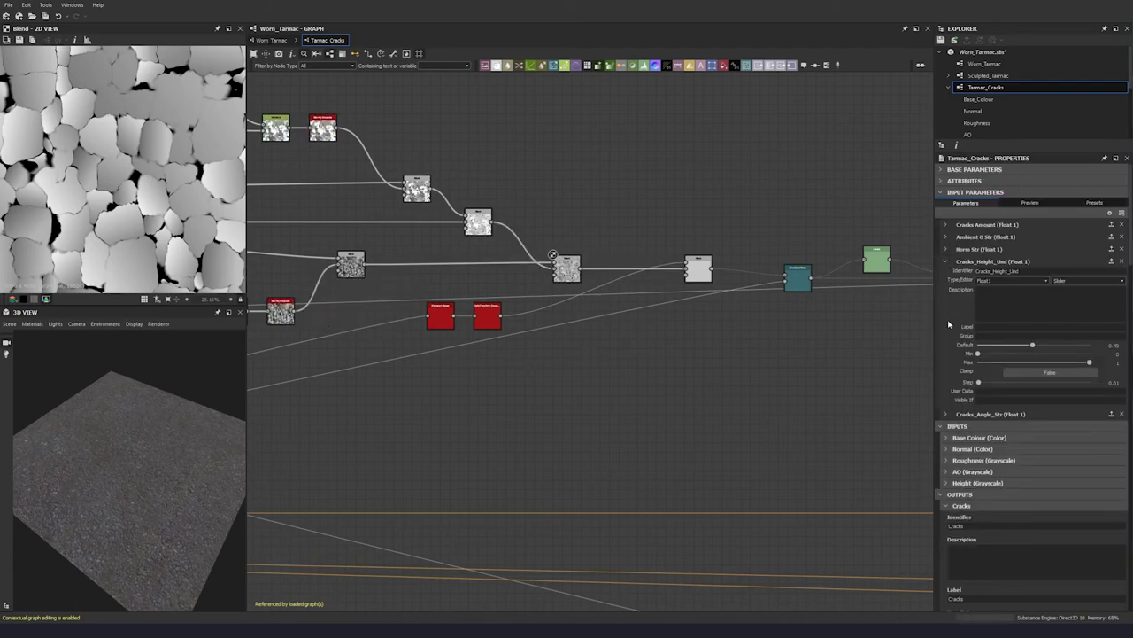
left_click(946, 415)
left_click_drag(1020, 271, 949, 280)
key("ctrl+c")
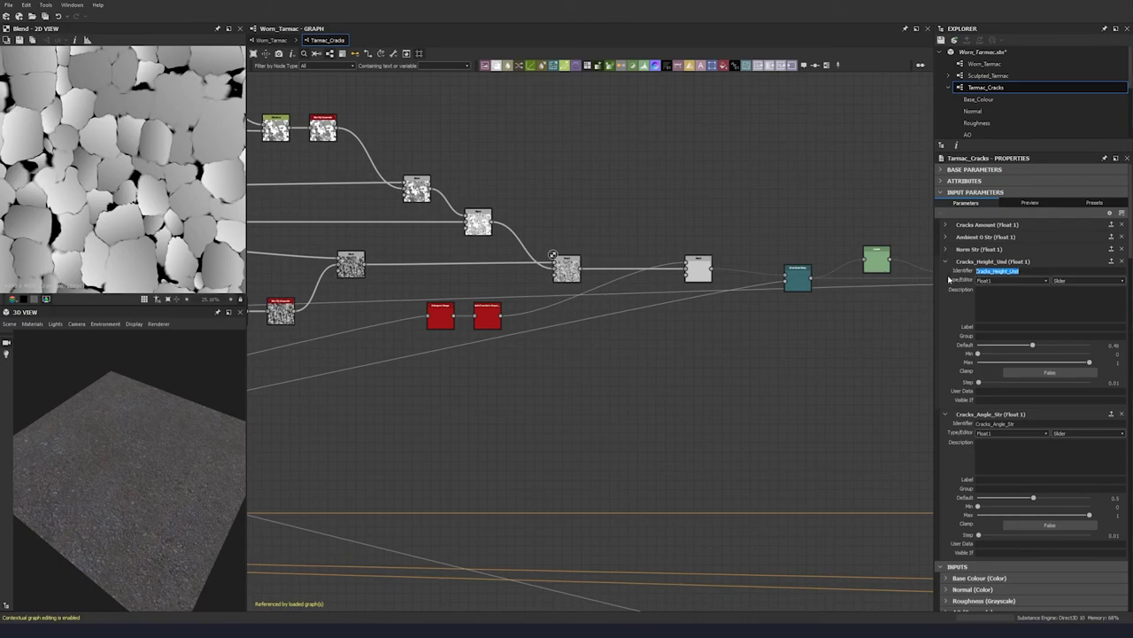
left_click(998, 333)
key("ctrl+v")
Step: Set the label of the Cracks_Angle_Str input parameter to Cracks Angle Str and collapse the expanded parameter entries
left_click_drag(1017, 423, 951, 427)
key("ctrl+c")
left_click(997, 479)
key("ctrl+v")
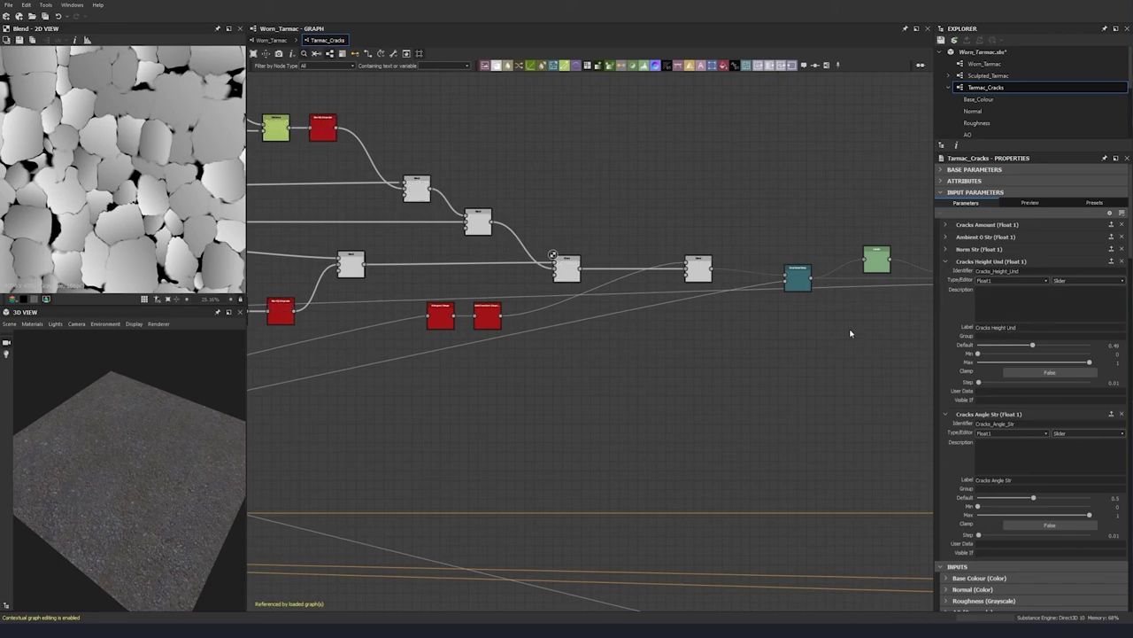
left_click(946, 266)
left_click(946, 273)
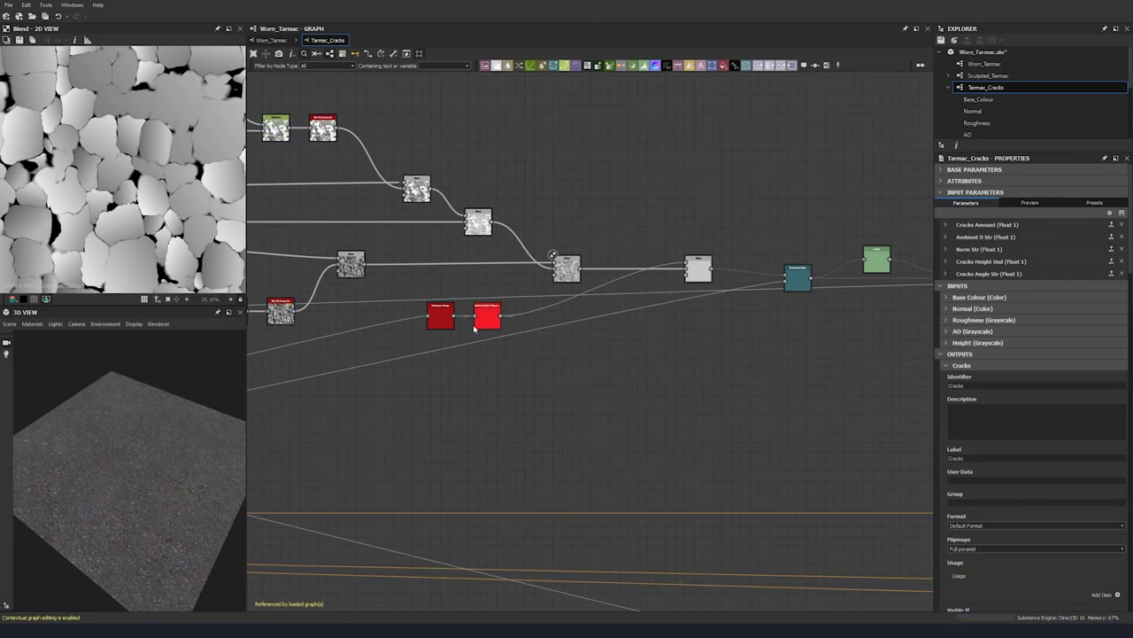
Step: Return to the Worn_Tarmac graph and check the Tarmac Cracks node's output and exposed instance parameters
scroll(478, 343, "down", 2)
scroll(469, 346, "down", 2)
middle_click_drag(433, 377, 642, 282)
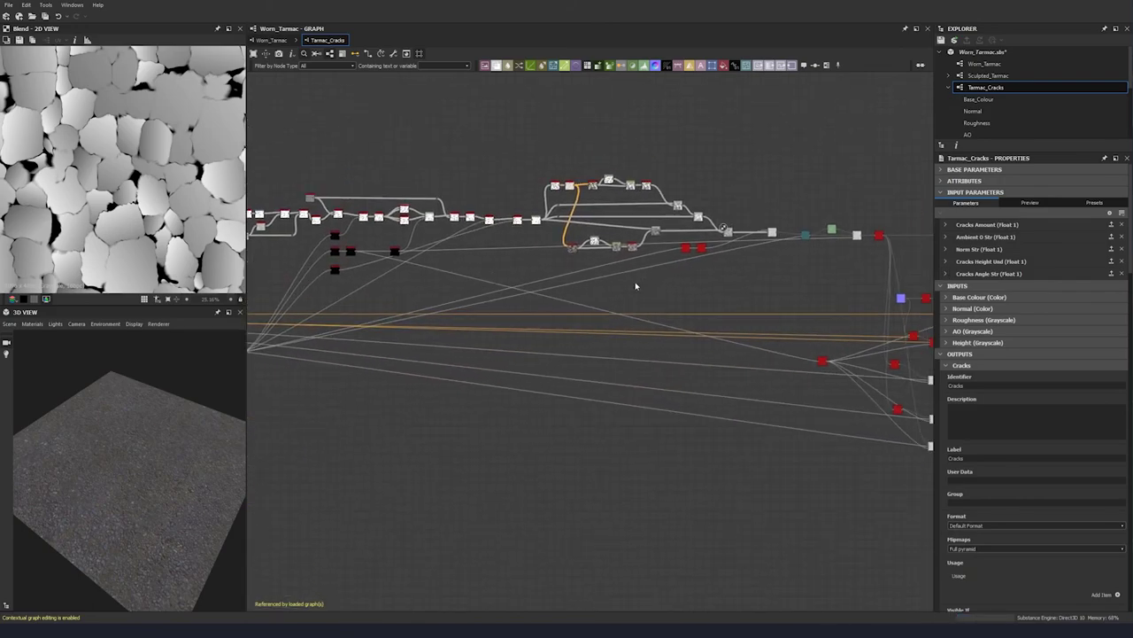
scroll(635, 283, "down", 2)
middle_click_drag(357, 280, 383, 263)
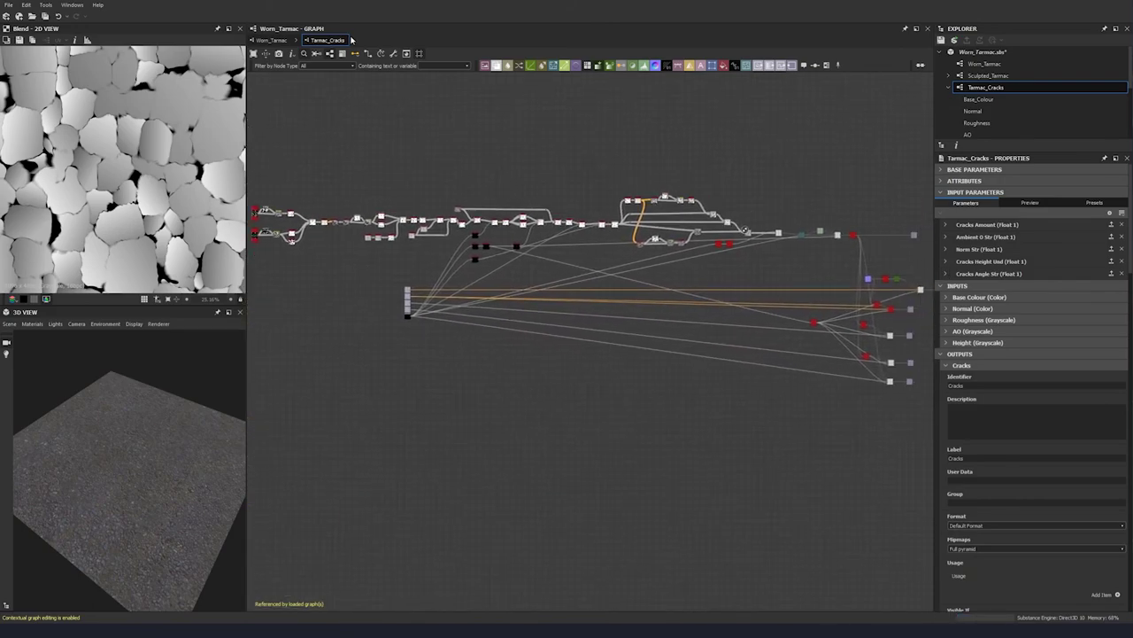
left_click(274, 41)
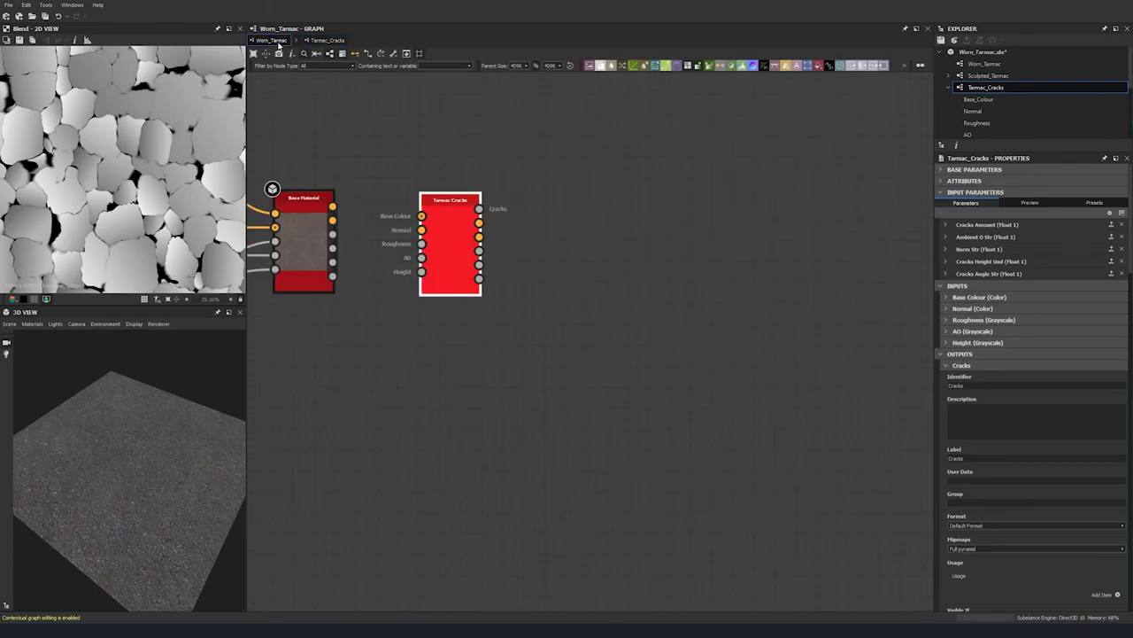
left_click(451, 257)
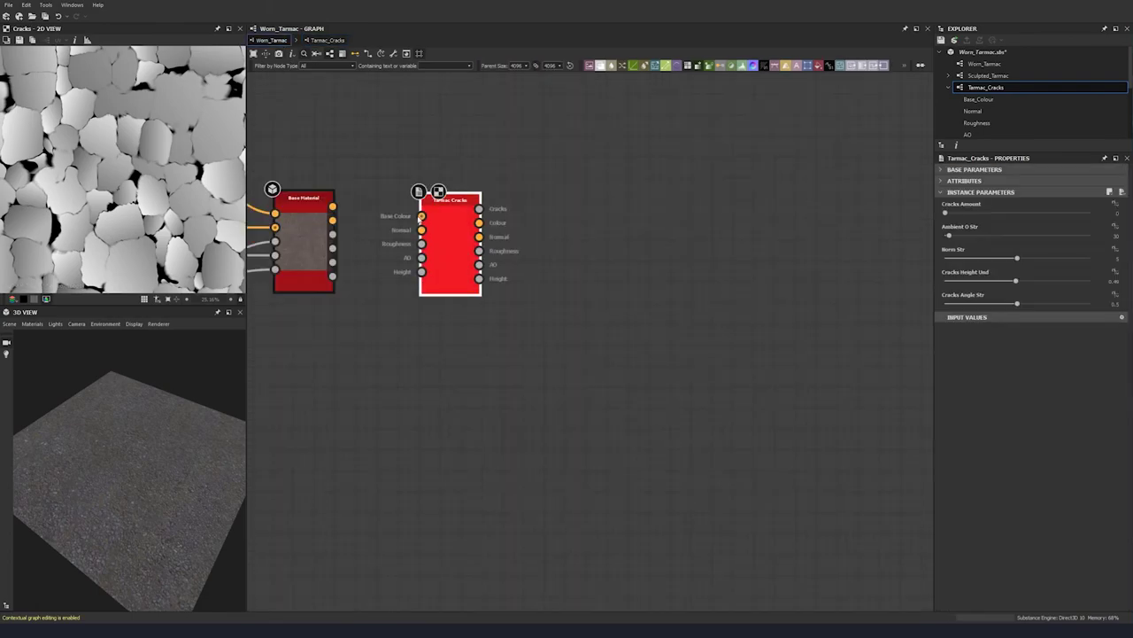
middle_click_drag(446, 282, 451, 293)
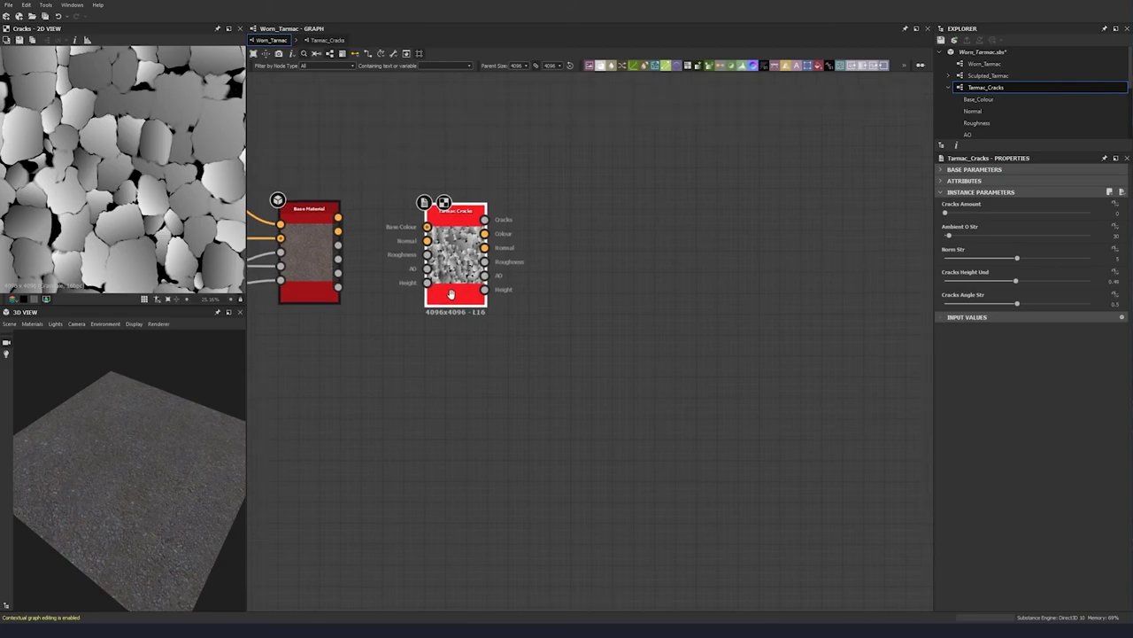
middle_click_drag(638, 271, 709, 263)
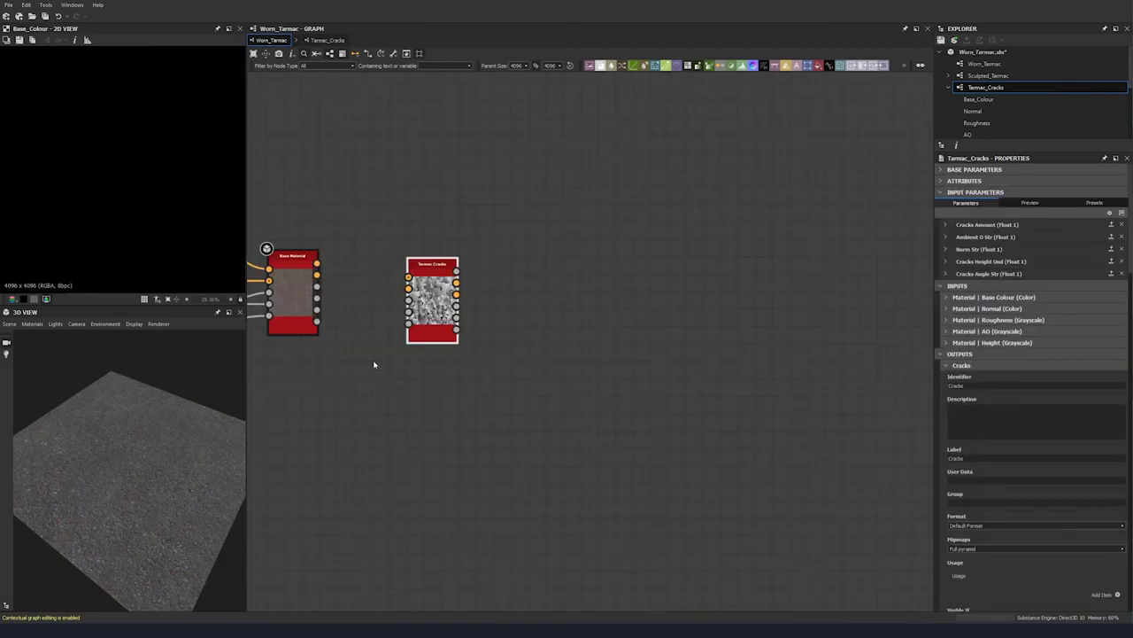
Step: Reposition the Tarmac Cracks node slightly higher beside the Base Material node
middle_click_drag(393, 344, 416, 341)
left_click_drag(451, 302, 445, 284)
middle_click_drag(415, 297, 456, 301)
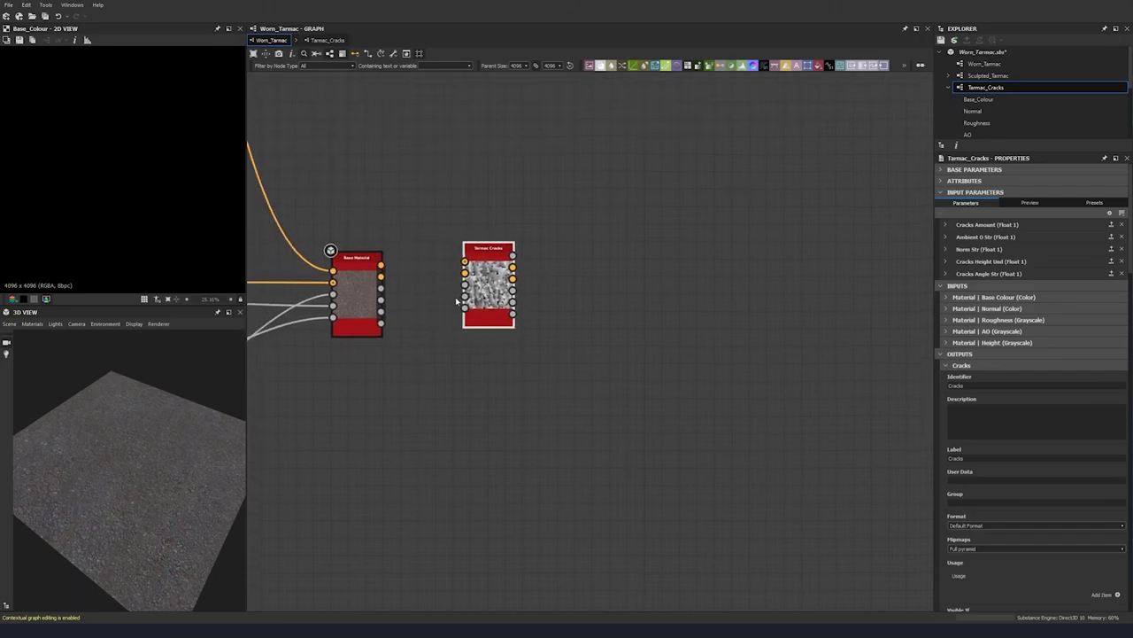
scroll(457, 302, "up", 2)
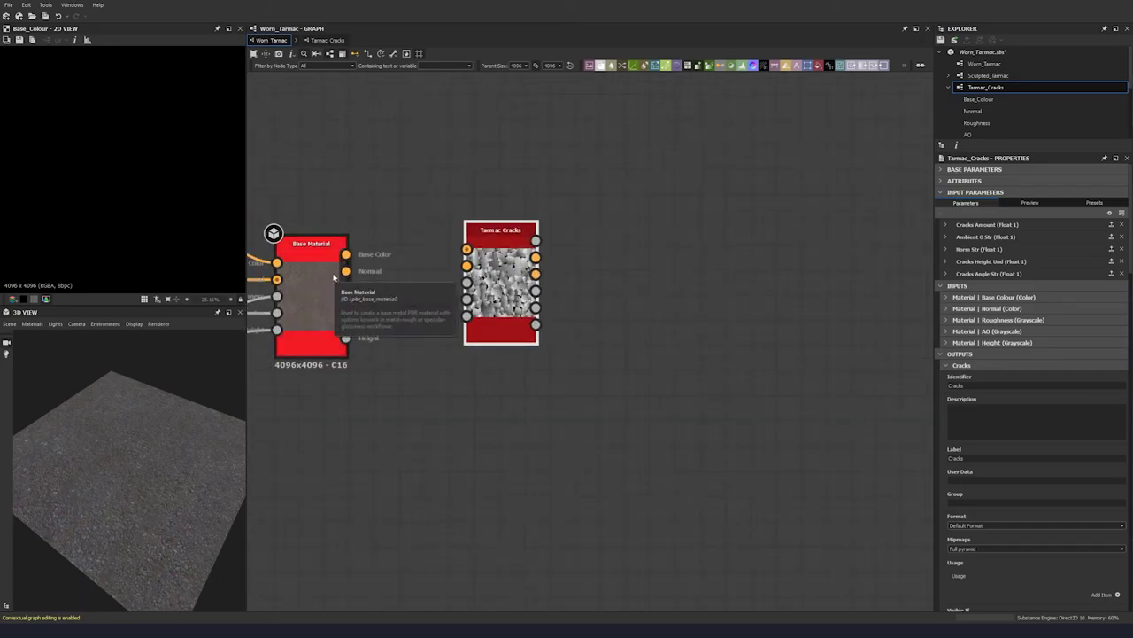
Step: Align the Tarmac Cracks node beside Base Material and connect the Base Color, Normal, Roughness, Ambient Occlusion and Height outputs to its matching inputs
mouse_move(488, 286)
left_mouse_down()
mouse_move(498, 300)
mouse_move(486, 296)
left_mouse_up()
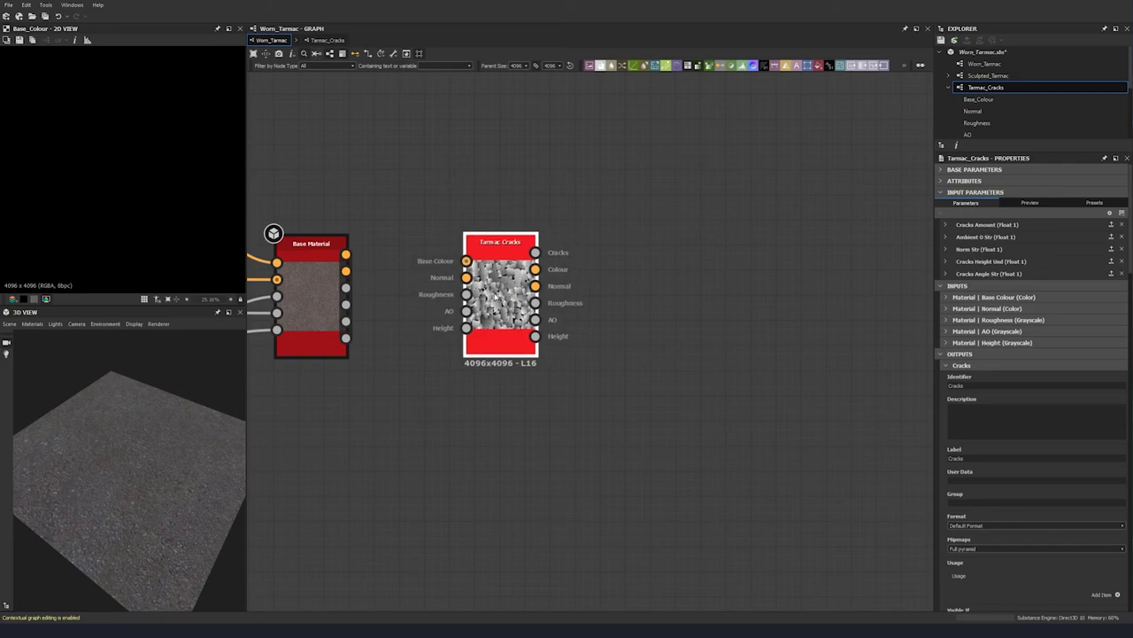
mouse_move(346, 254)
left_mouse_down()
mouse_move(465, 260)
mouse_move(393, 273)
mouse_move(465, 275)
left_mouse_up()
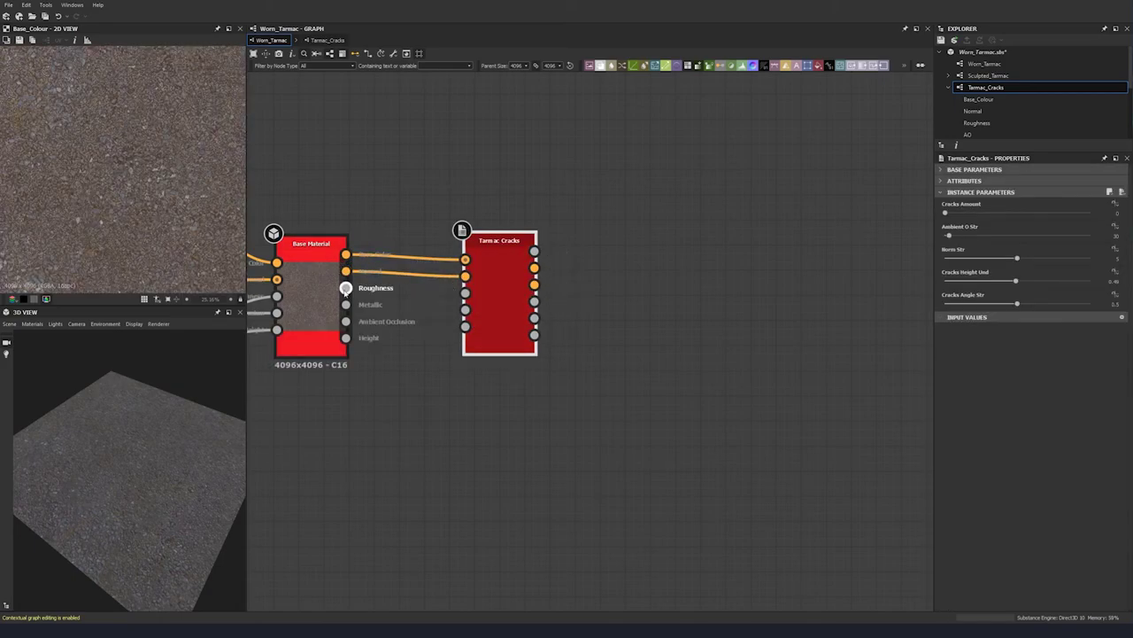
left_click_drag(345, 288, 465, 292)
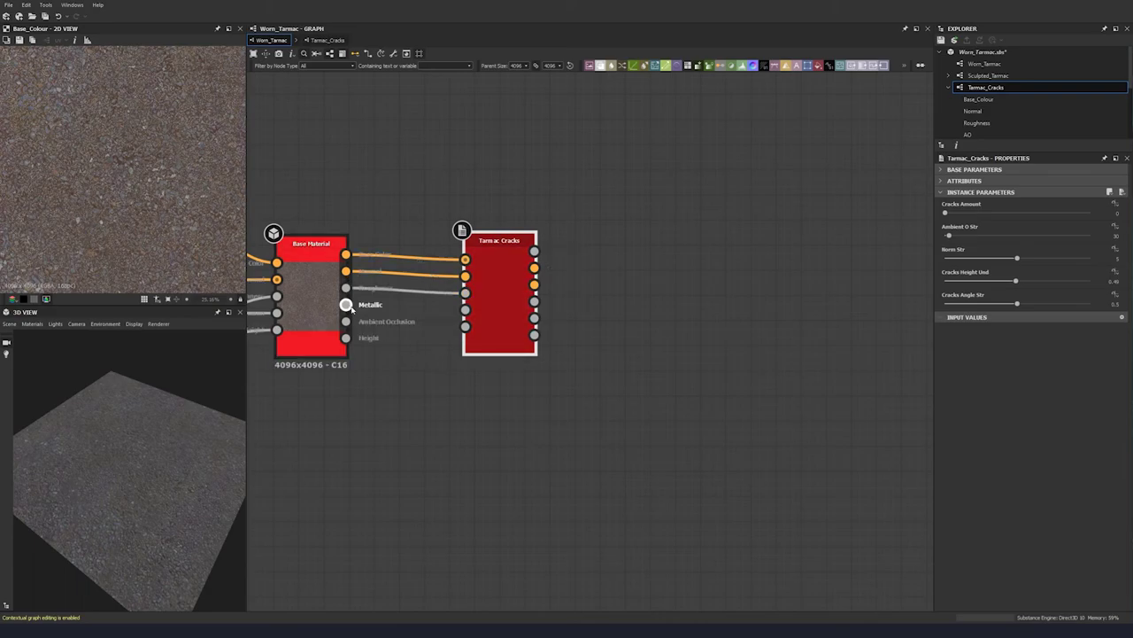
left_click_drag(345, 305, 465, 309)
left_click_drag(345, 338, 479, 341)
middle_click_drag(517, 376, 437, 371)
Step: Preview the Tarmac Cracks node's Cracks, Normal, Roughness, AO and Height outputs in the 2D view
double_click(429, 283)
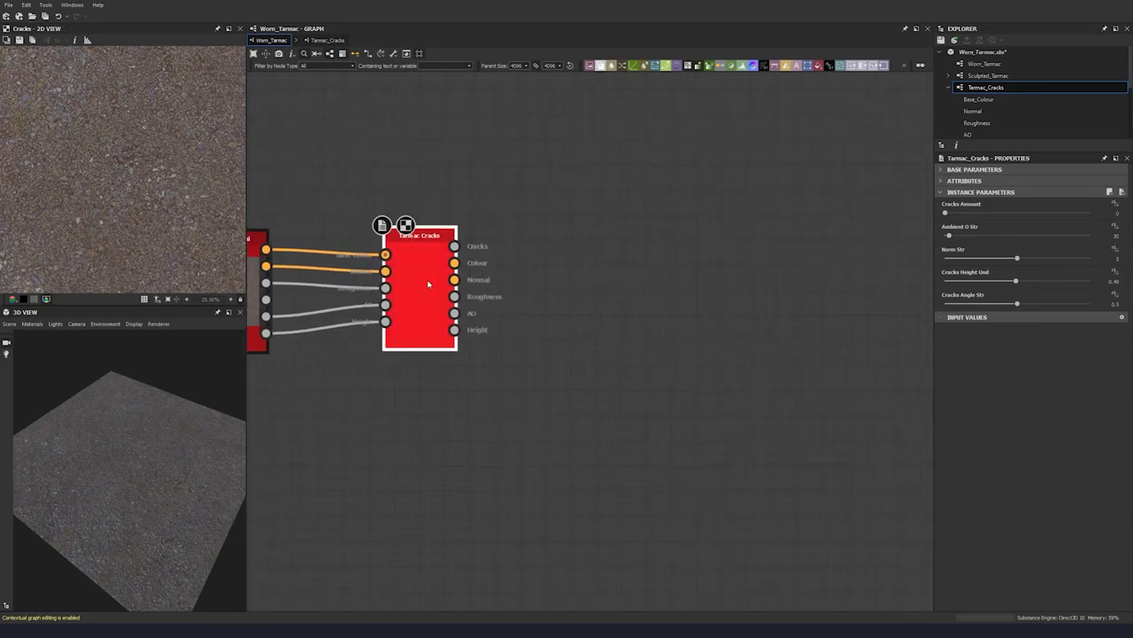
scroll(427, 334, "down", 1)
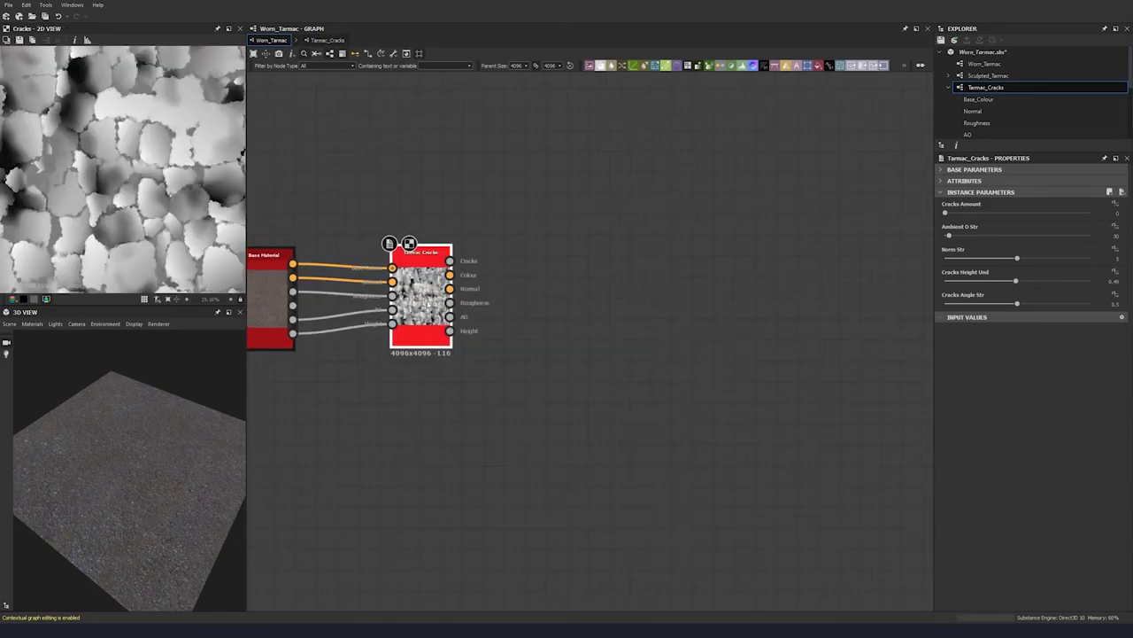
left_click(450, 288)
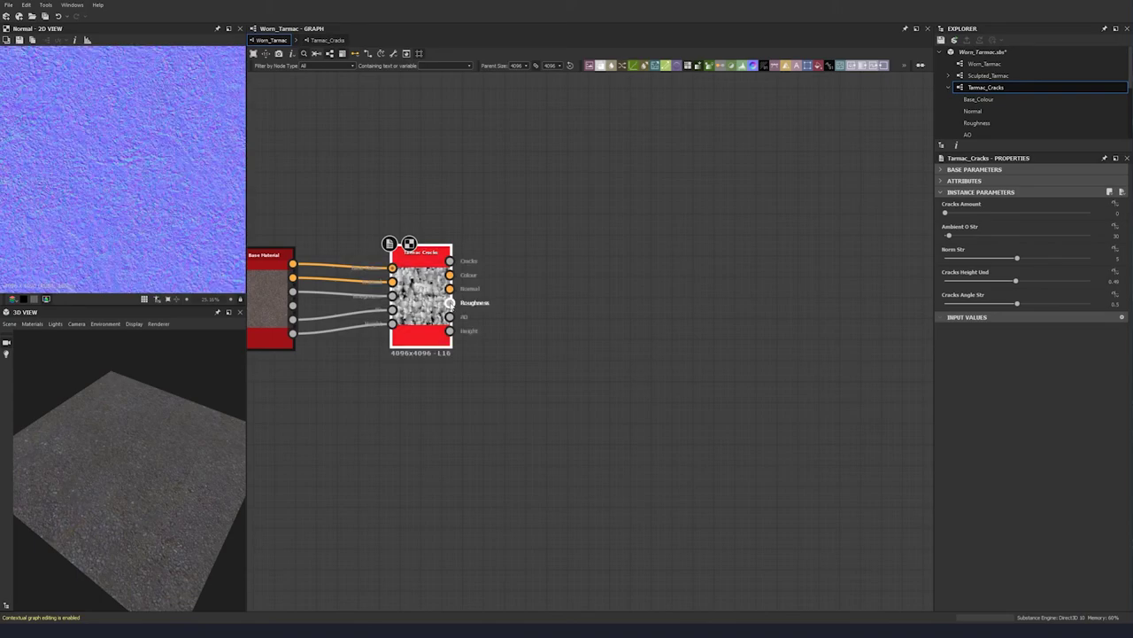
left_click(450, 303)
left_click(450, 316)
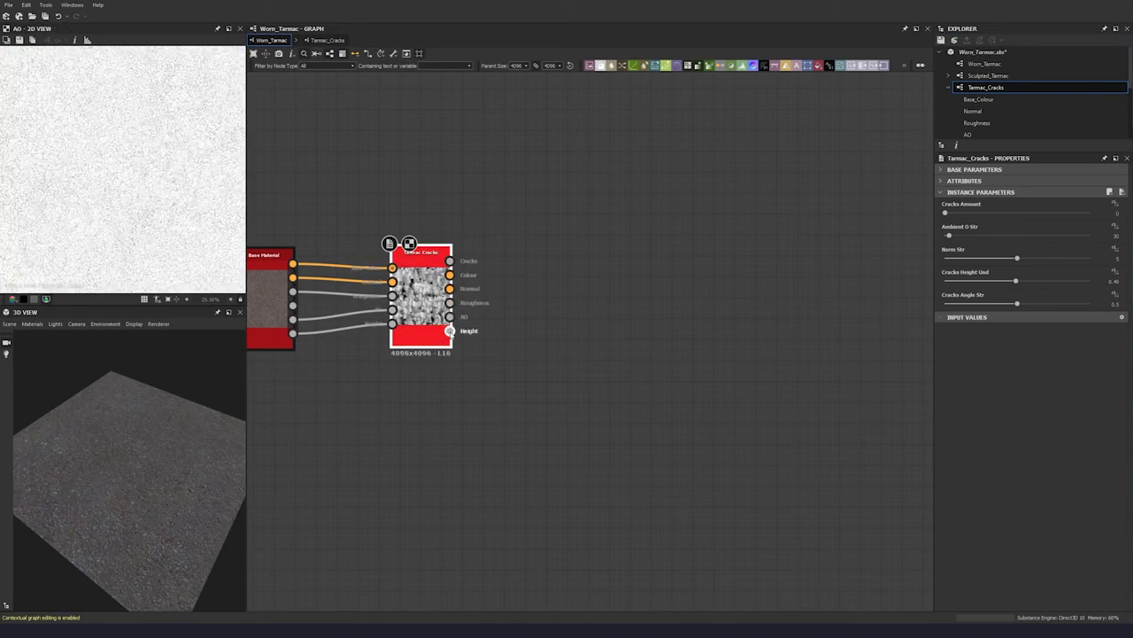
left_click(450, 330)
left_click(450, 316)
left_click(450, 303)
left_click(450, 288)
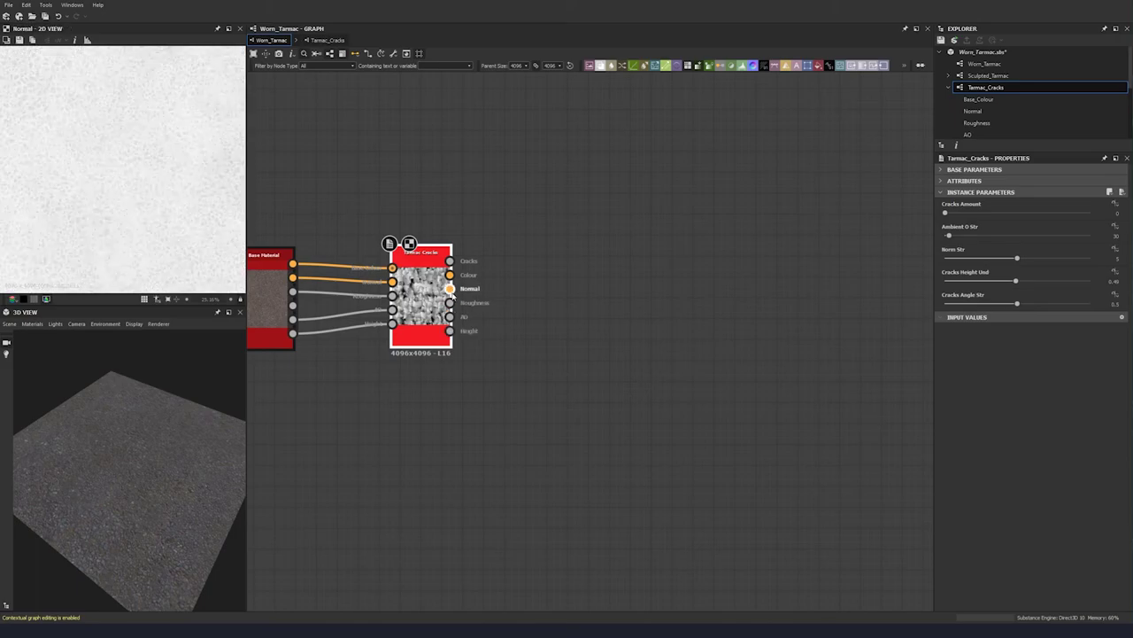
scroll(147, 205, "down", 2)
middle_click_drag(147, 204, 169, 177)
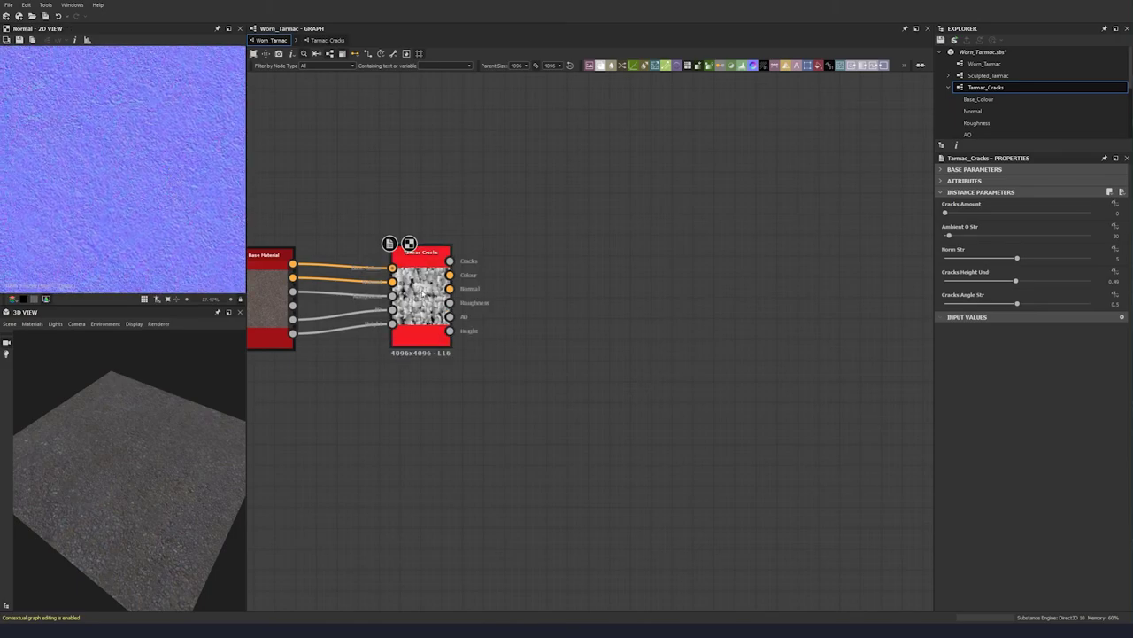
Step: Show the Tarmac Cracks node's outputs on the 3D plane and set its Cracks Amount to 0.5
left_click_drag(424, 288, 147, 440)
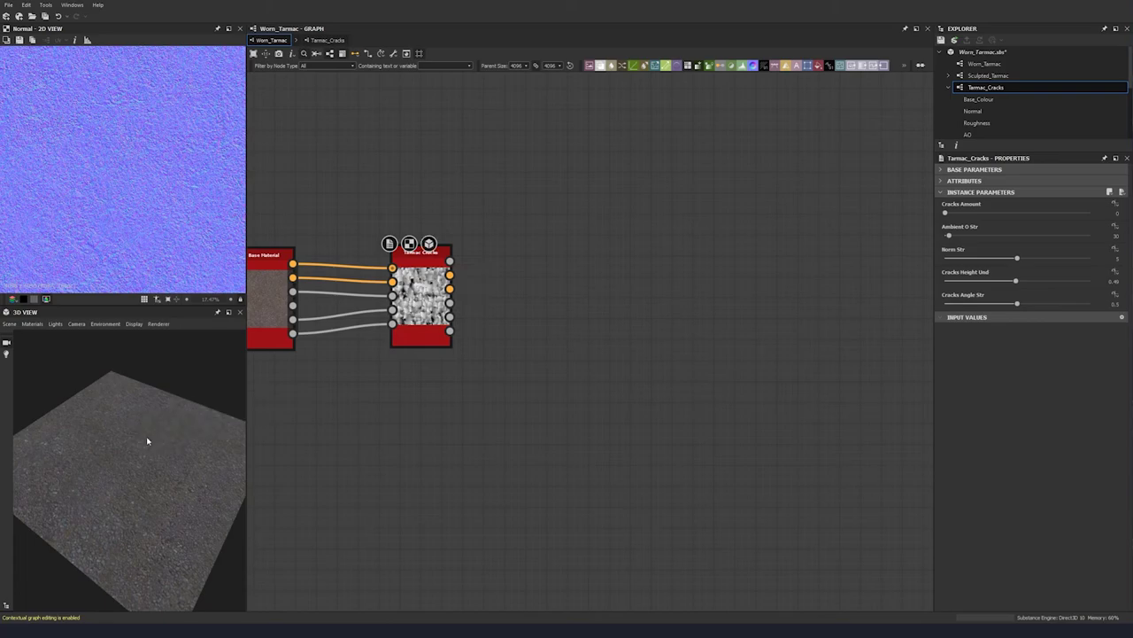
left_click_drag(102, 486, 190, 428)
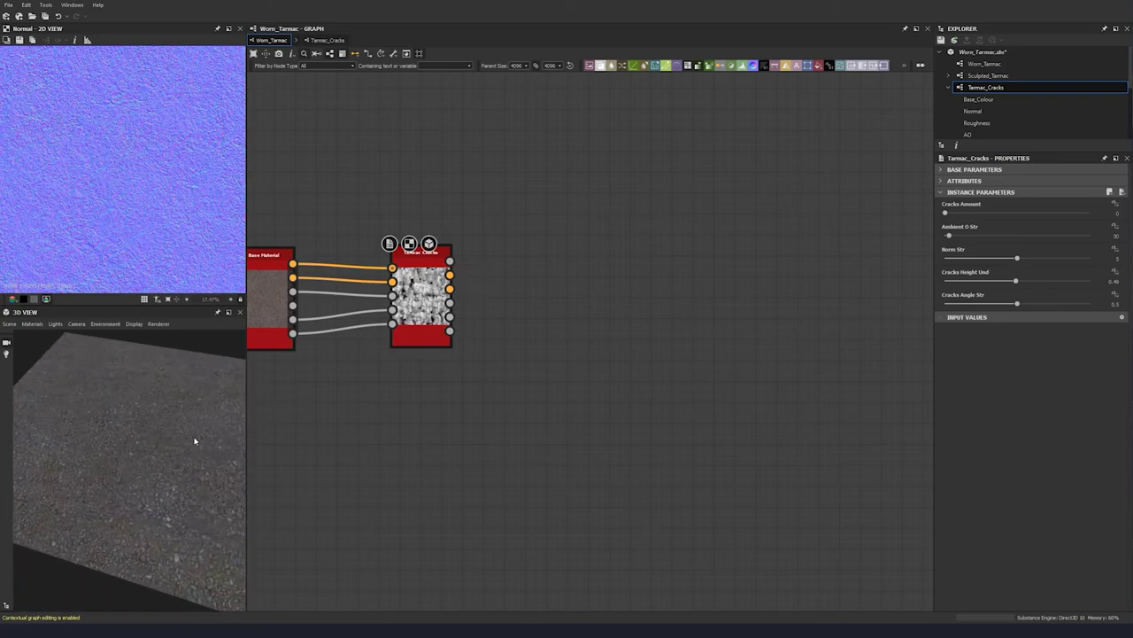
double_click(421, 306)
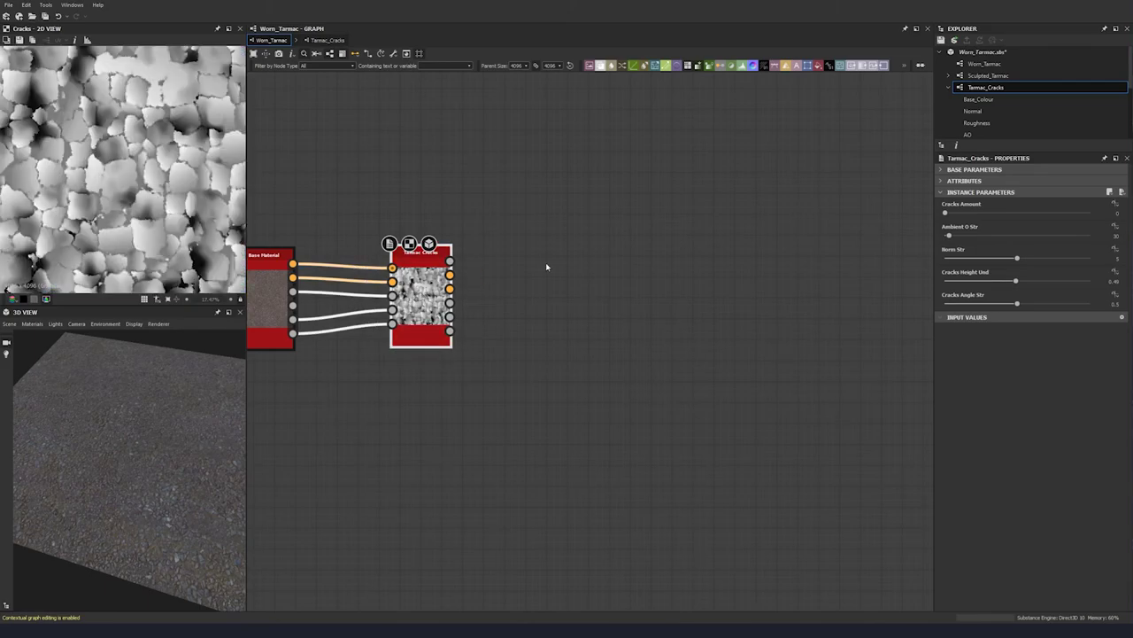
left_click(959, 217)
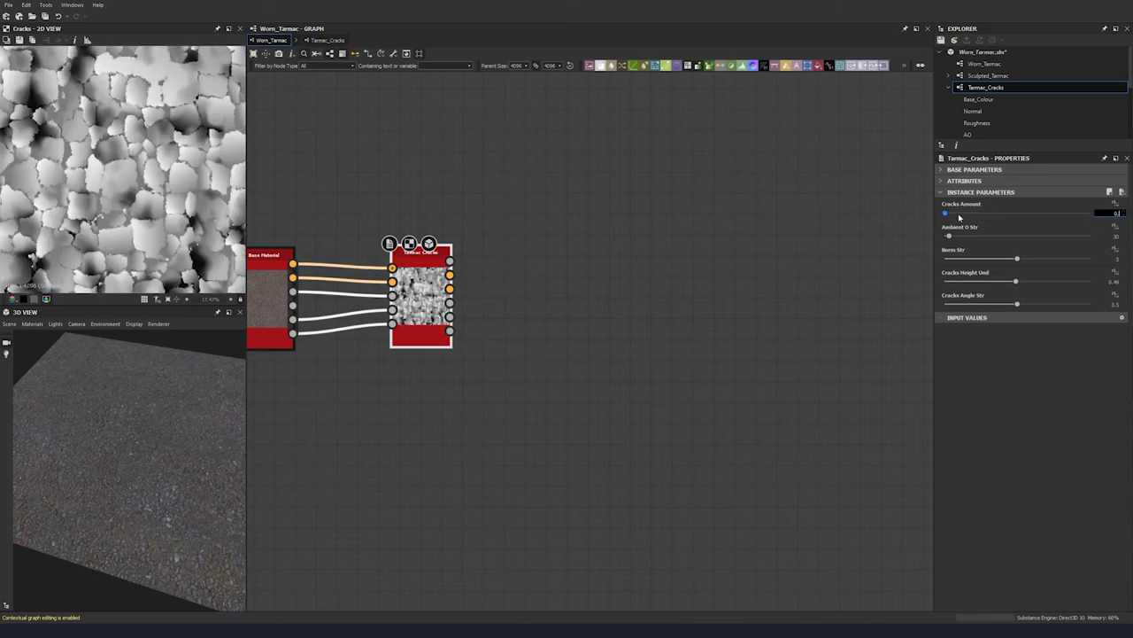
type("0.5")
key("Return")
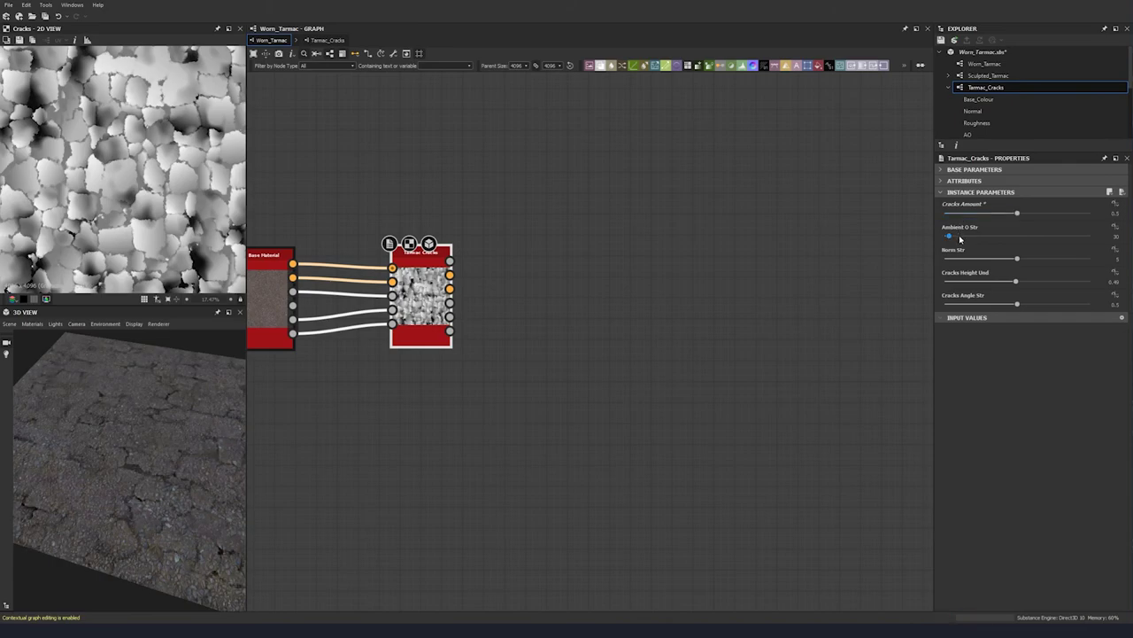
Step: Set the Tarmac Cracks node's Ambient O Str to 5 and check the shading of the cracks in the 3D view
left_click(960, 238)
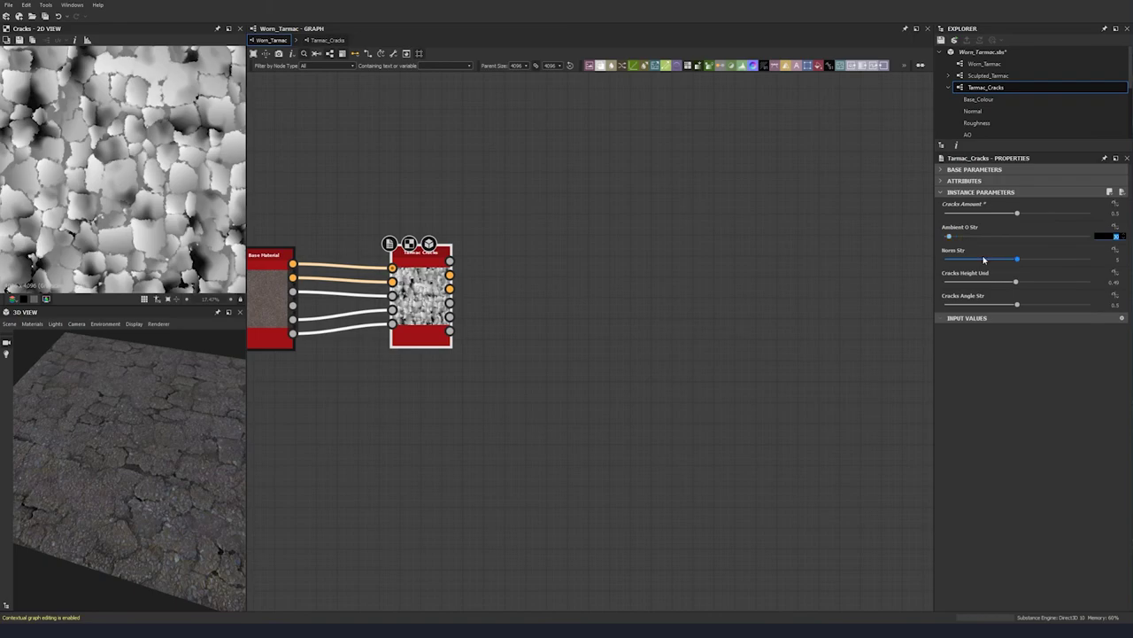
type("0")
key("Return")
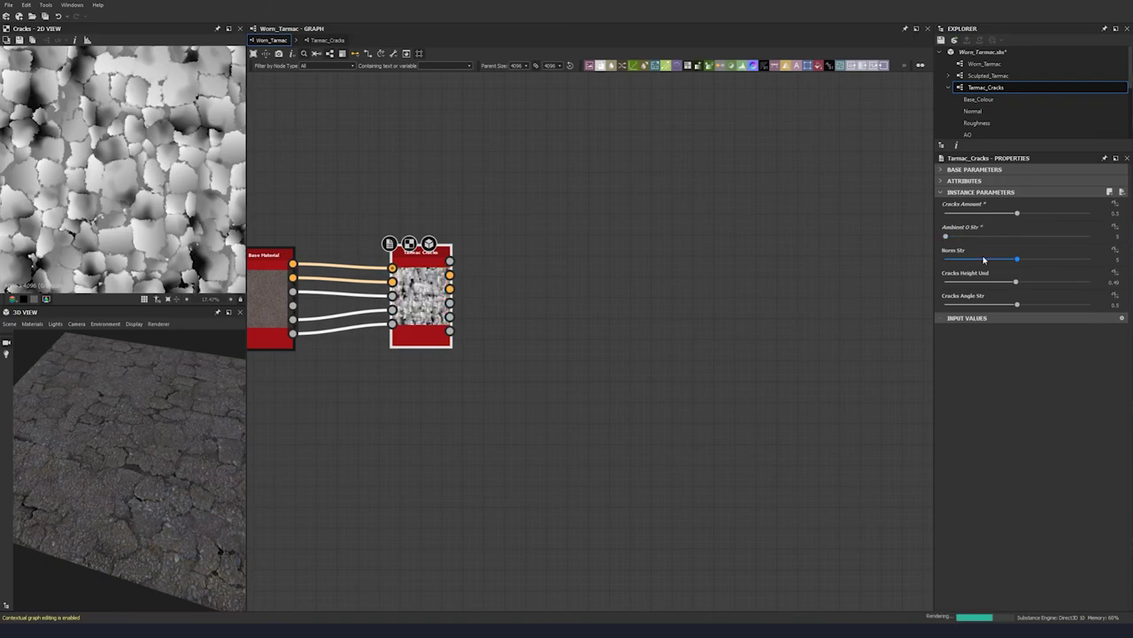
left_click_drag(162, 475, 142, 461)
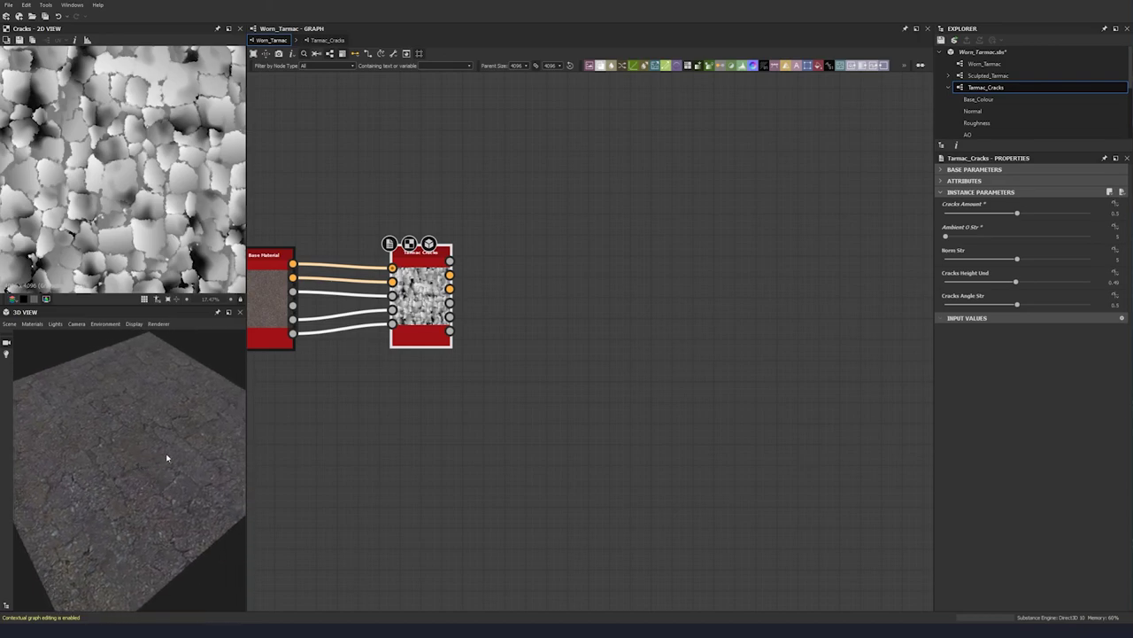
Step: Set the Tarmac Cracks node's Cracks Height Und to 0.45 and Cracks Angle Str to 0.23
left_click(1016, 263)
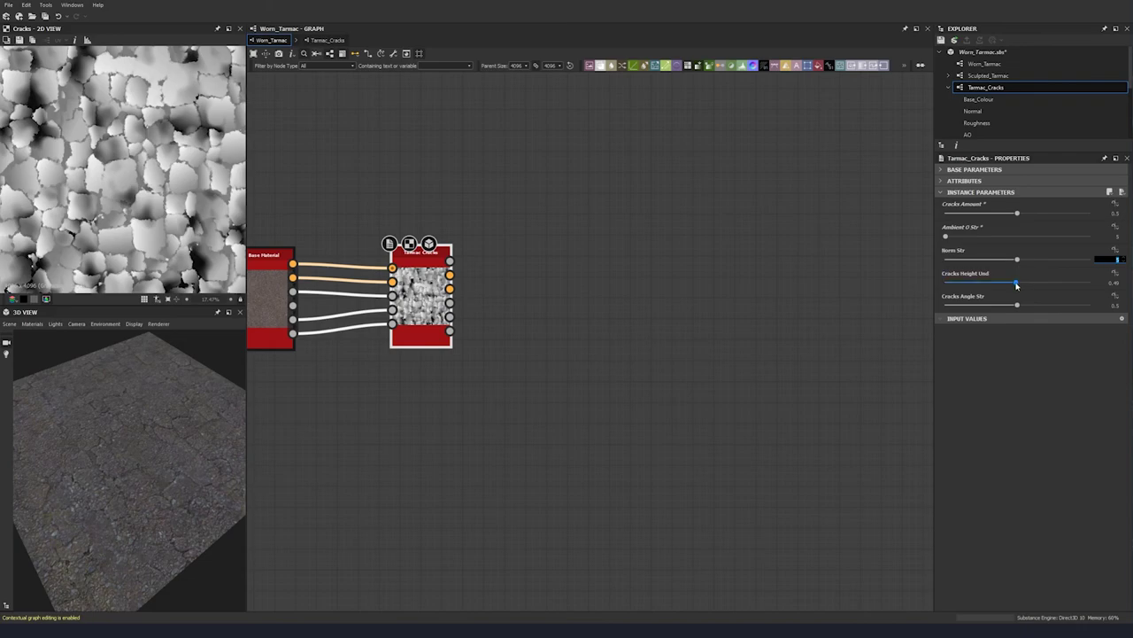
left_click(1016, 283)
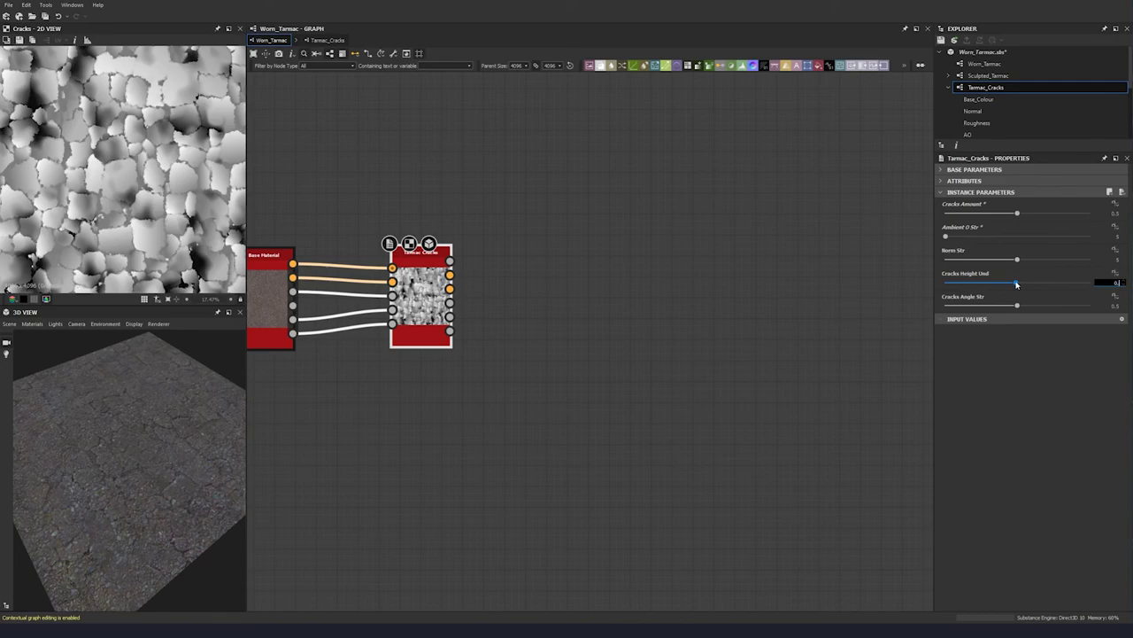
type("0.45")
key("Return")
left_click(1017, 306)
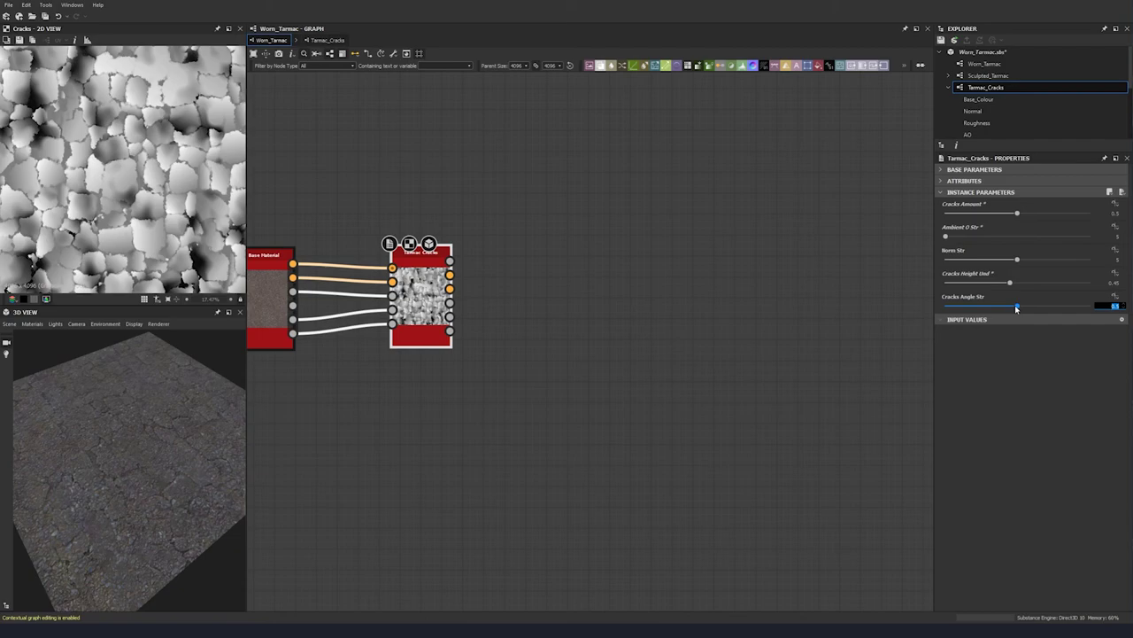
type("0.25")
key("Return")
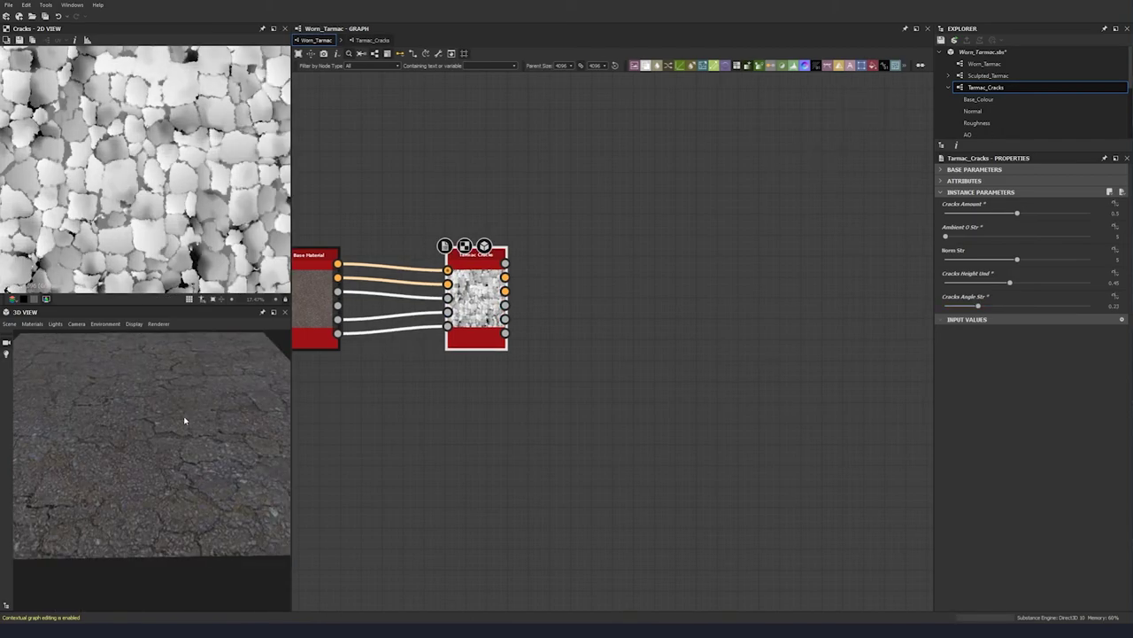
Step: Inspect the cracked tarmac in the 3D view under rotated environment lighting and from a wider angle
right_click_drag(185, 420, 46, 422, "ctrl+shift")
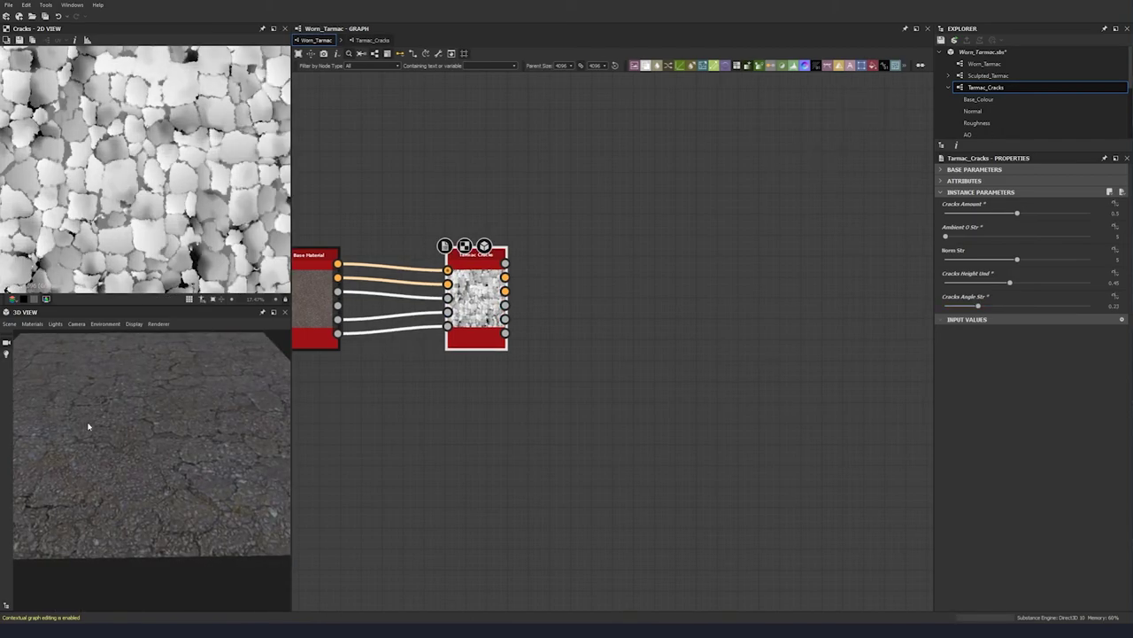
right_click_drag(266, 438, 83, 445, "ctrl+shift")
scroll(212, 443, "down", 1)
left_click_drag(213, 443, 173, 449)
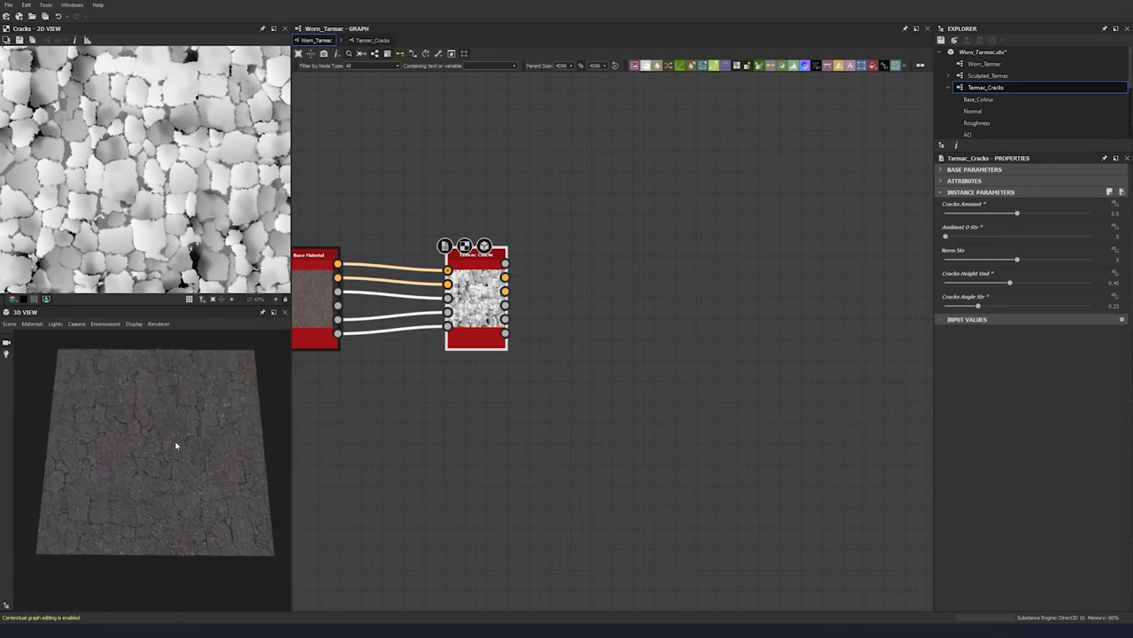
left_click_drag(183, 468, 183, 458)
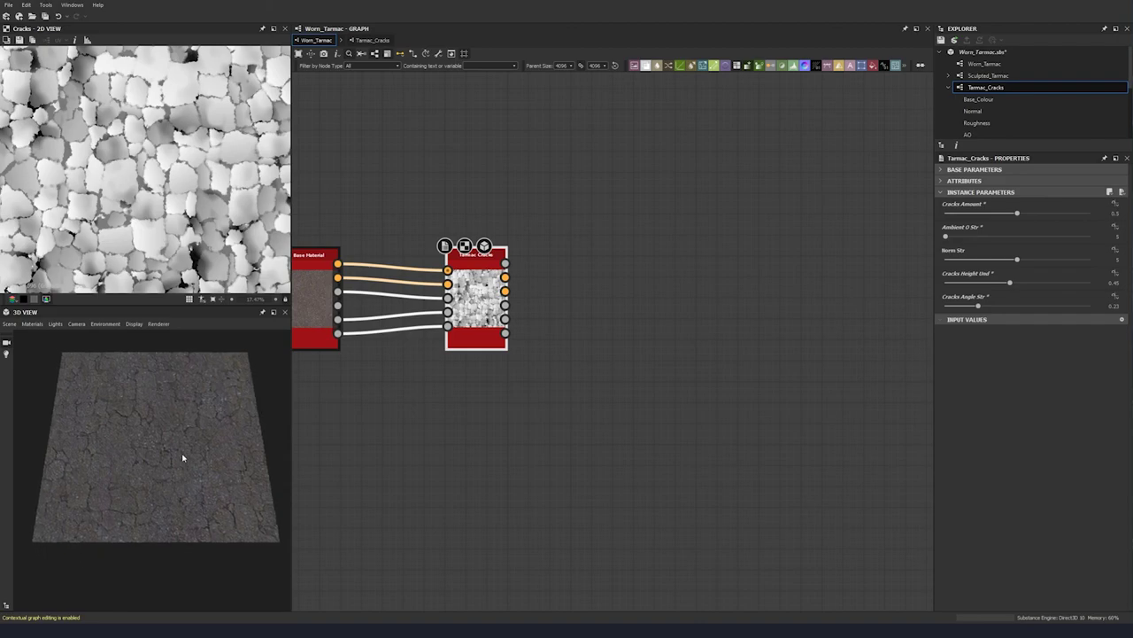
Step: Open the Tarmac_Cracks graph and preview its two Tile Sampler nodes and the Blend that combines their crack patterns
left_click(372, 39)
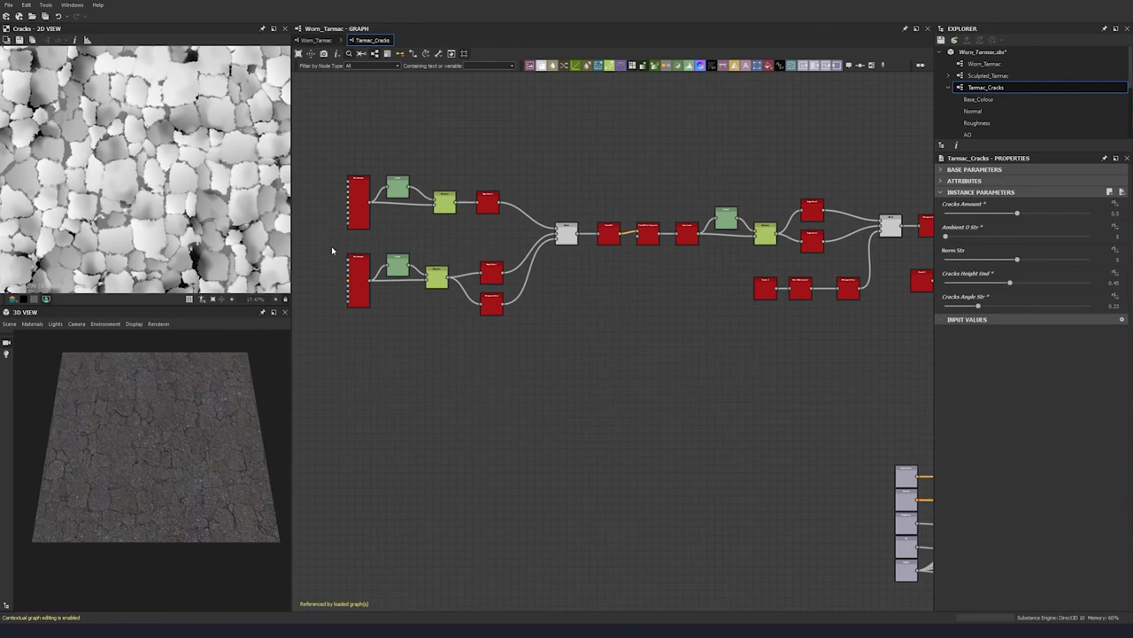
scroll(346, 202, "up", 4)
double_click(355, 203)
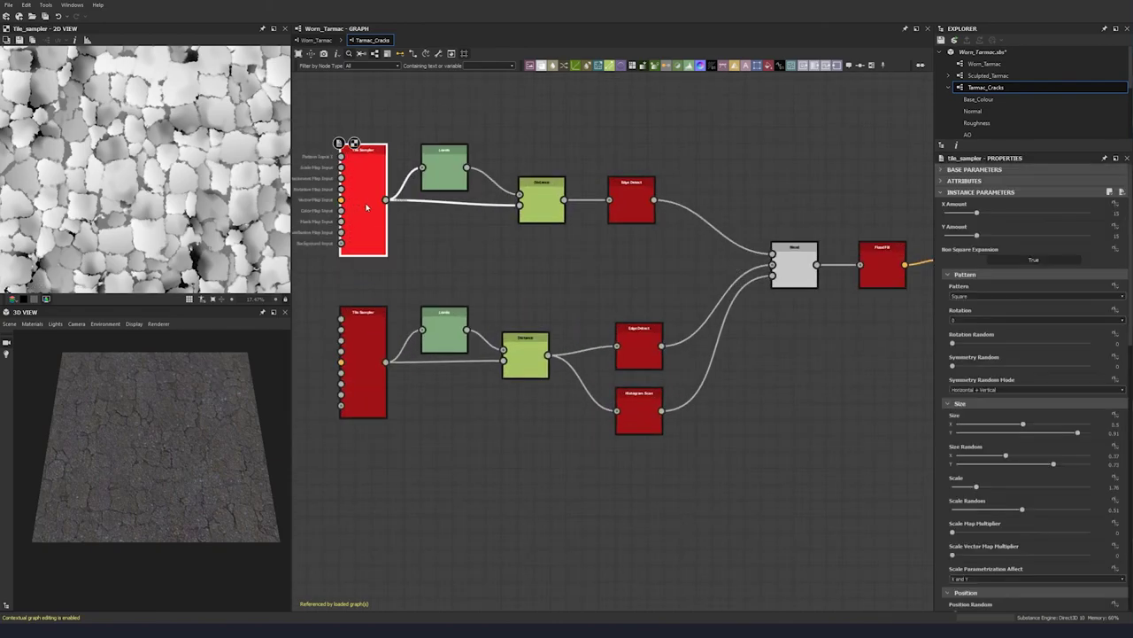
double_click(367, 370)
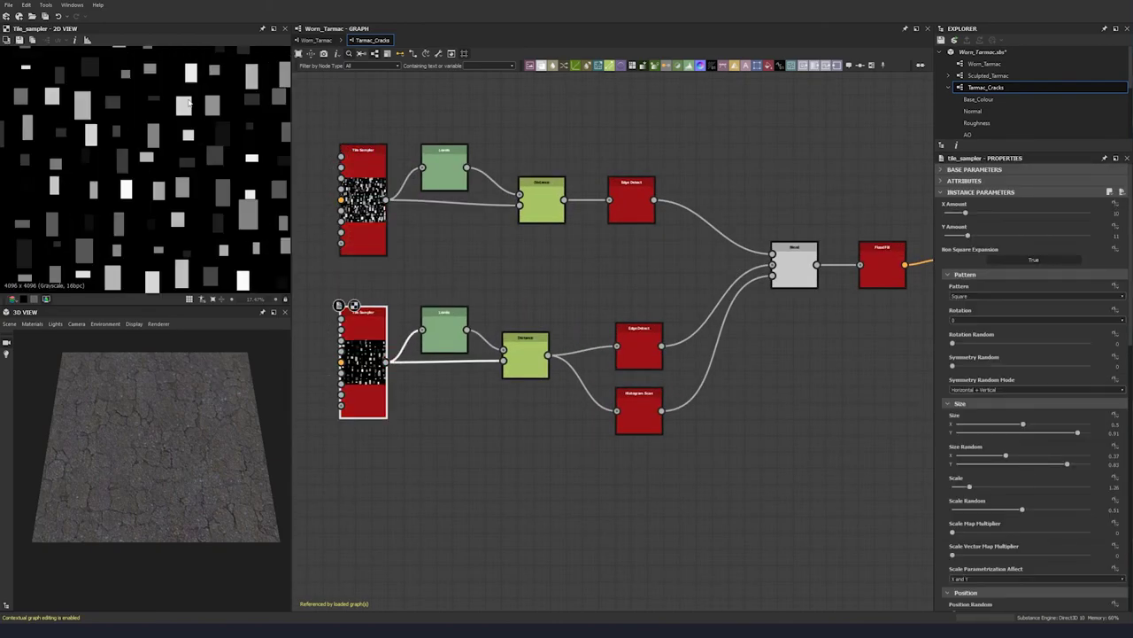
scroll(160, 177, "down", 1)
middle_click_drag(592, 275, 499, 254)
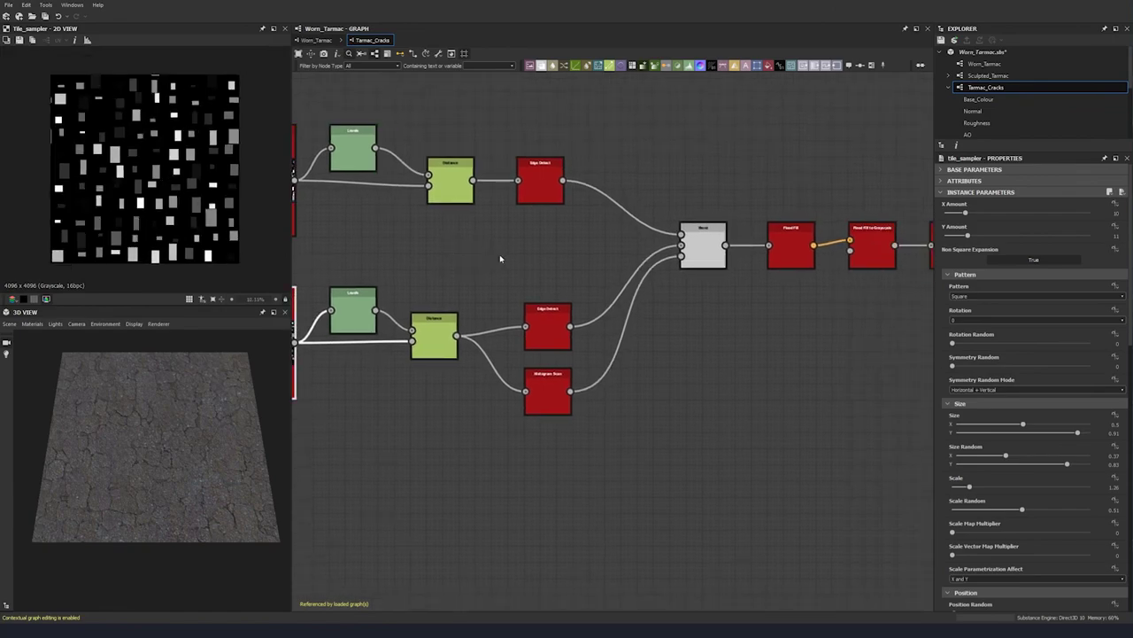
double_click(704, 241)
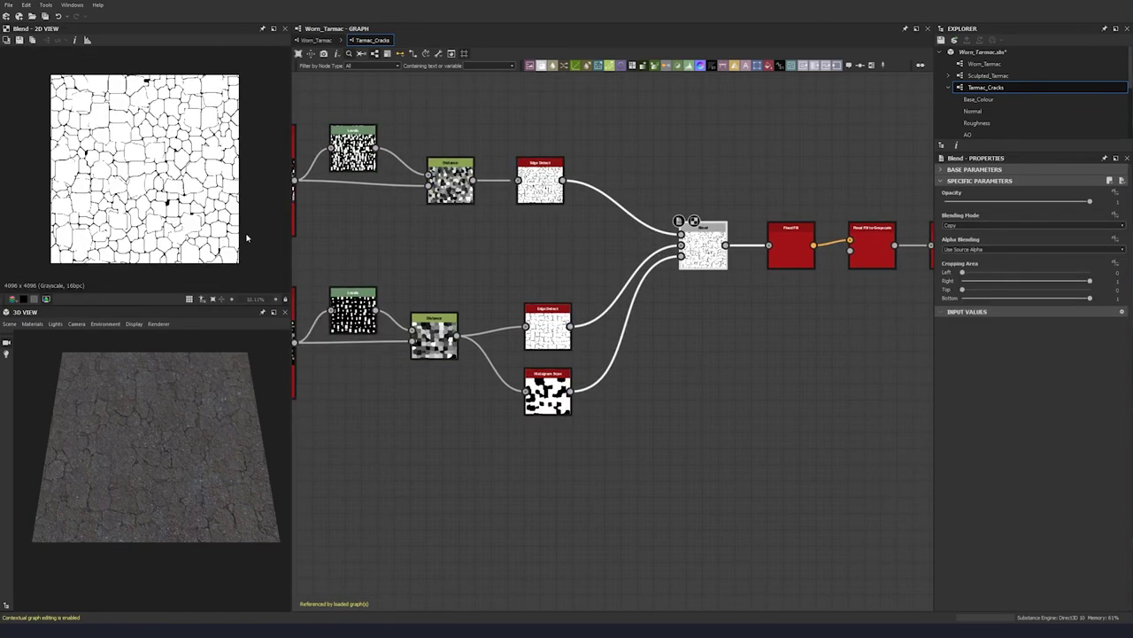
middle_click_drag(675, 311, 423, 313)
scroll(423, 314, "down", 2)
Step: Compare the cracks on the 3D plane from overhead and oblique angles with the Blend node's crack pattern
left_click_drag(126, 489, 157, 434)
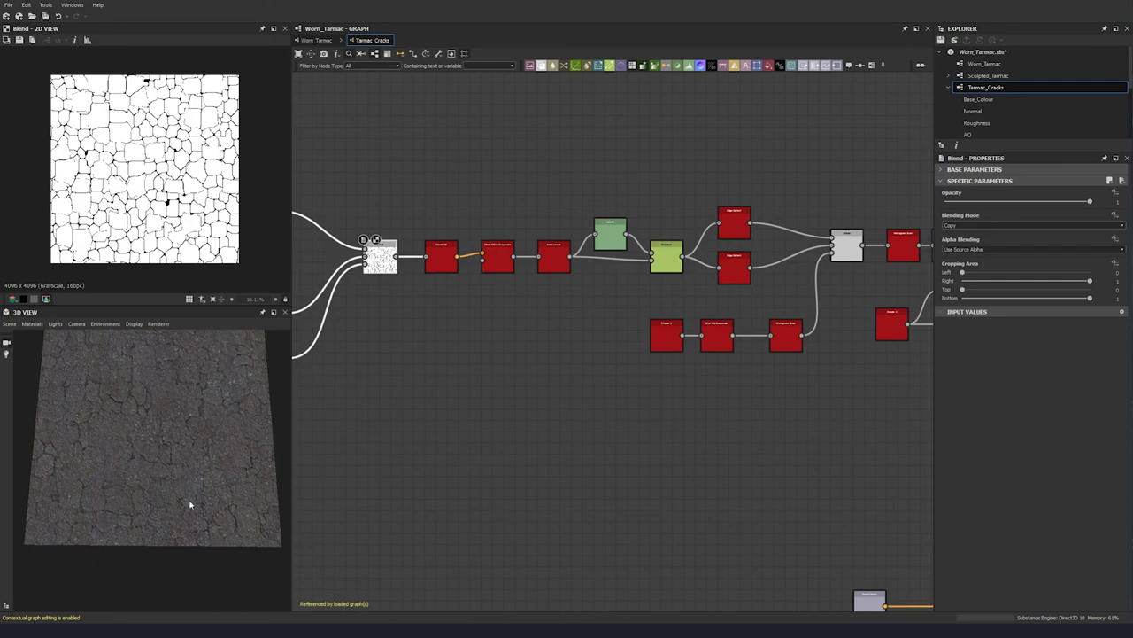
middle_click_drag(171, 480, 162, 508)
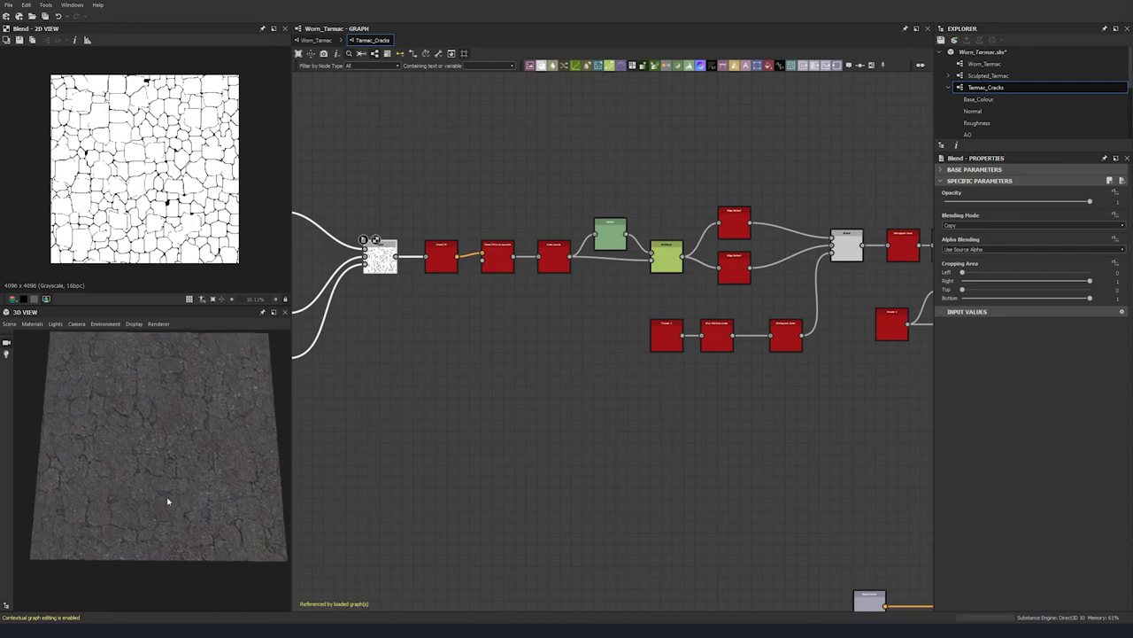
left_click_drag(168, 501, 167, 488)
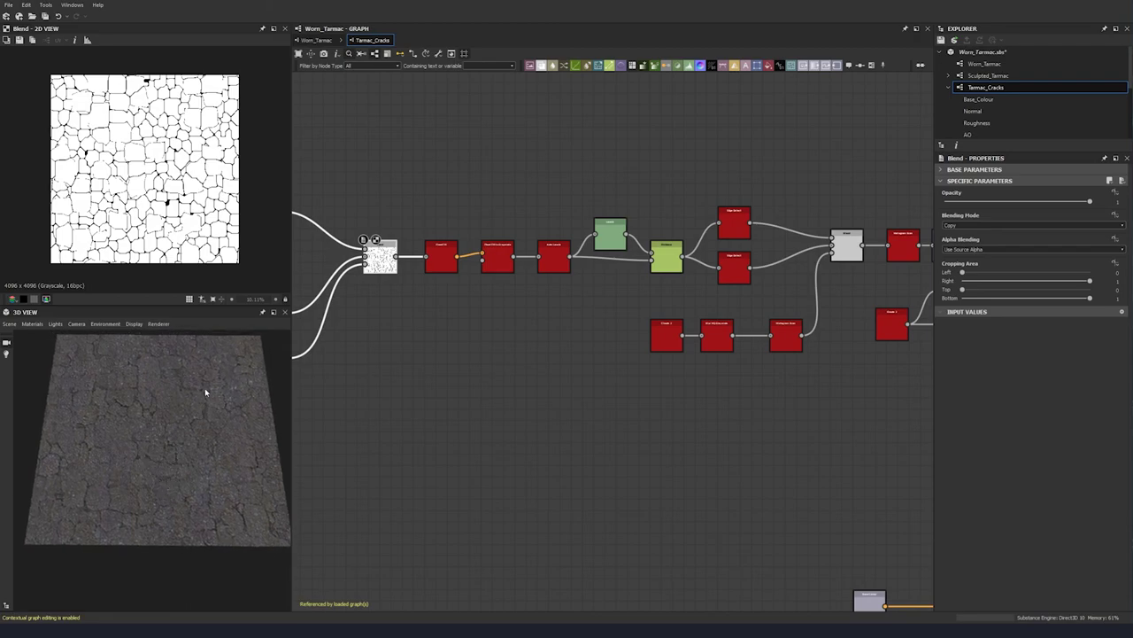
left_click_drag(101, 472, 151, 486)
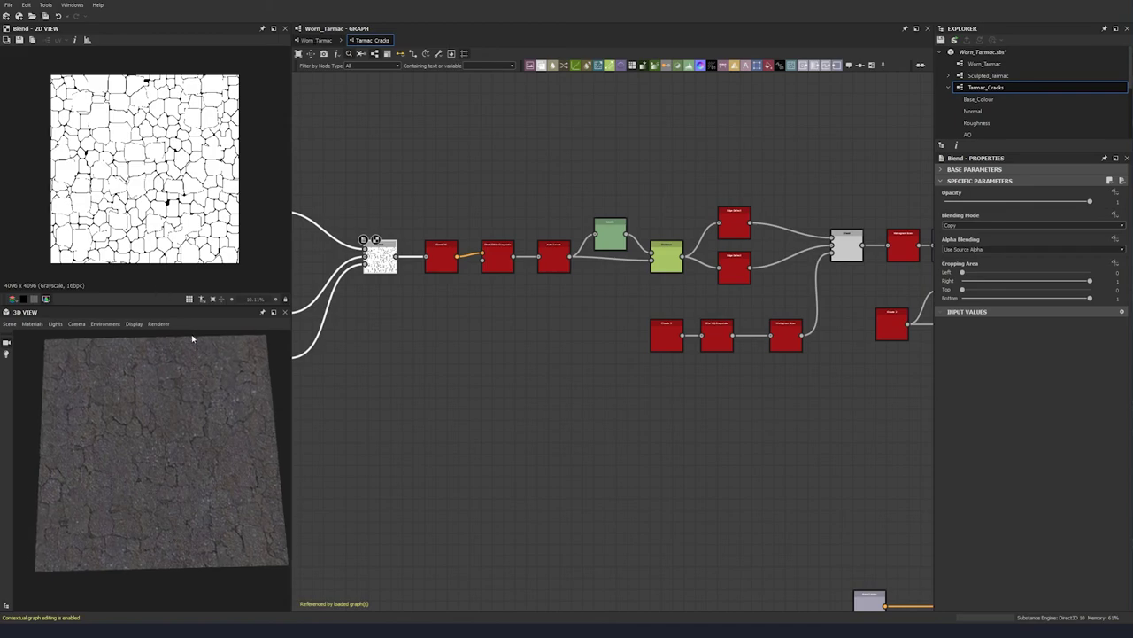
left_click_drag(180, 565, 171, 532)
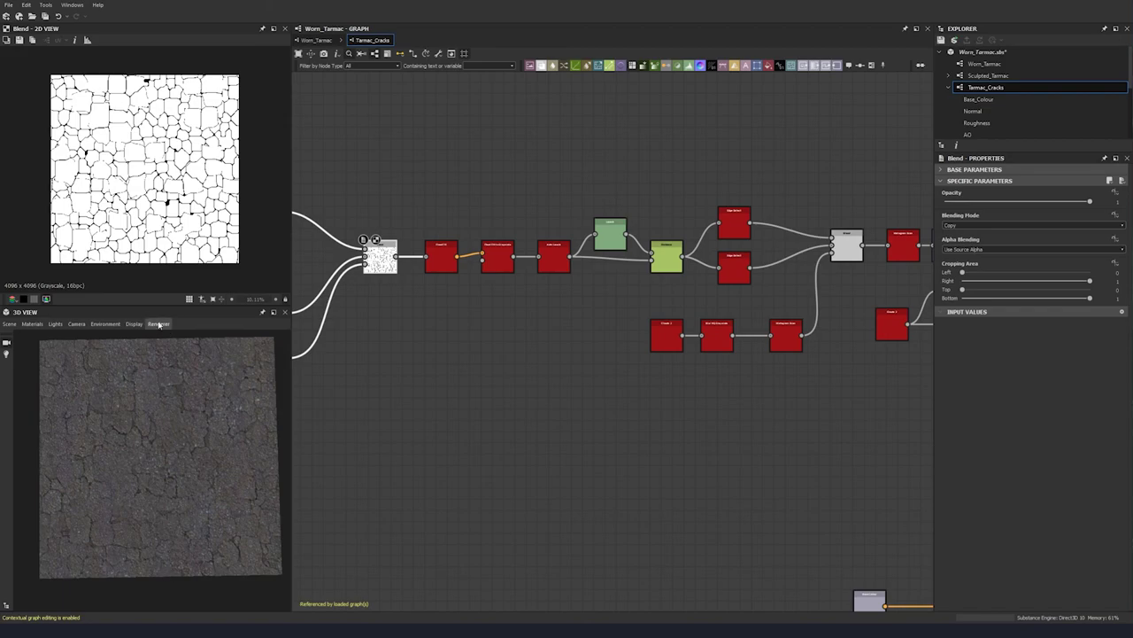
left_click_drag(181, 484, 172, 444)
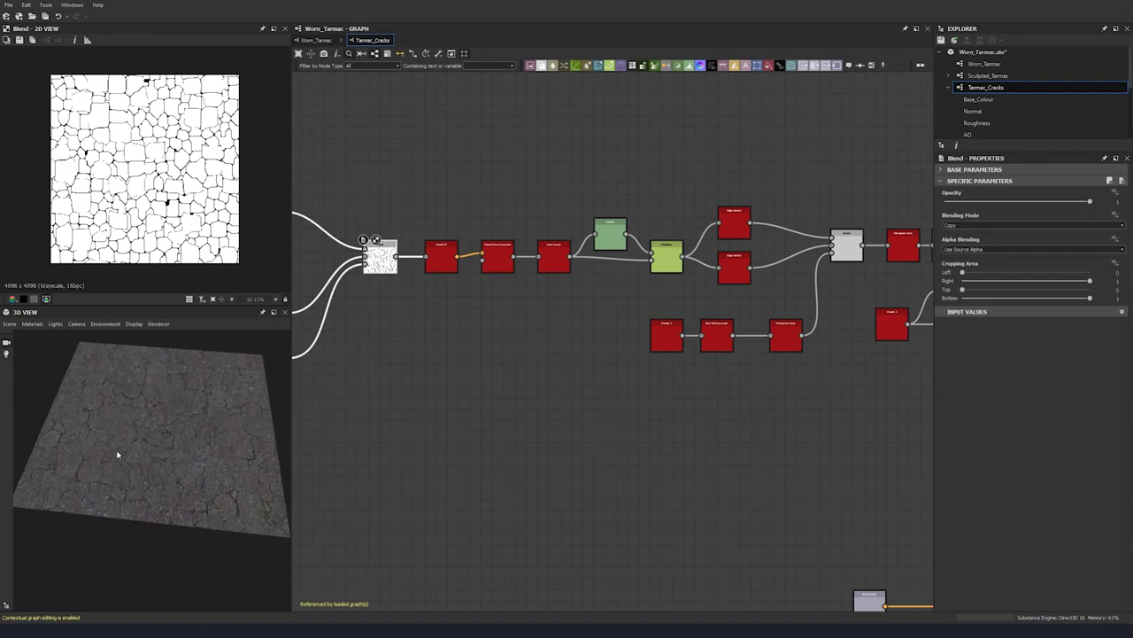
Step: Check the cracks on the 3D plane, then return to the Worn_Tarmac graph and nudge the Tarmac Cracks node slightly lower beside Base Material
left_click_drag(138, 443, 164, 464)
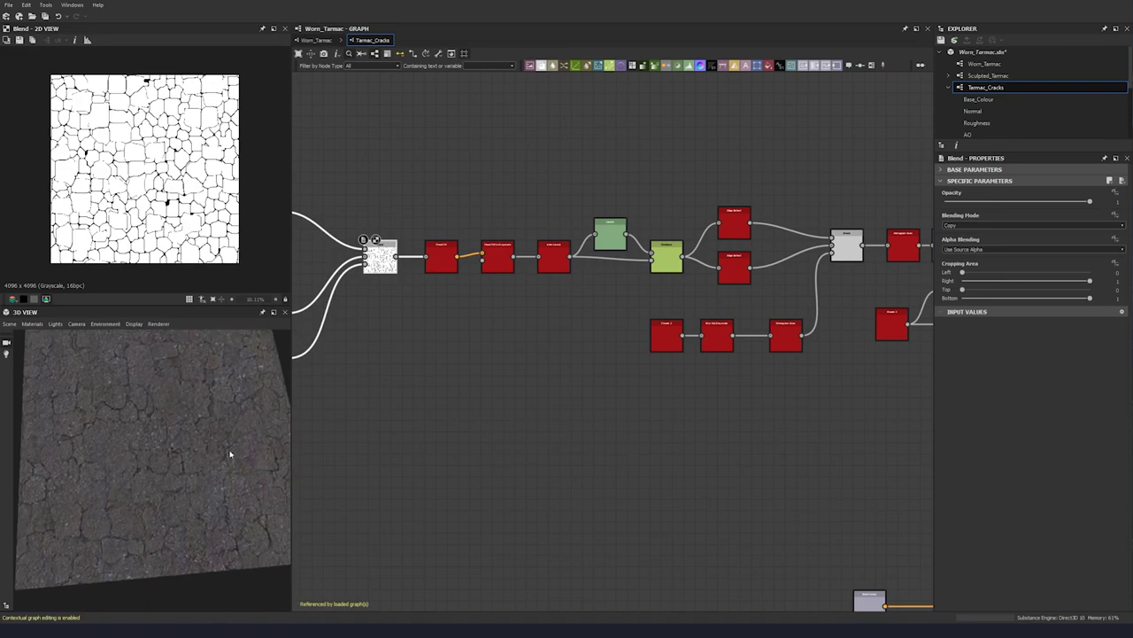
left_click_drag(159, 456, 80, 416)
left_click(319, 41)
scroll(454, 399, "down", 4)
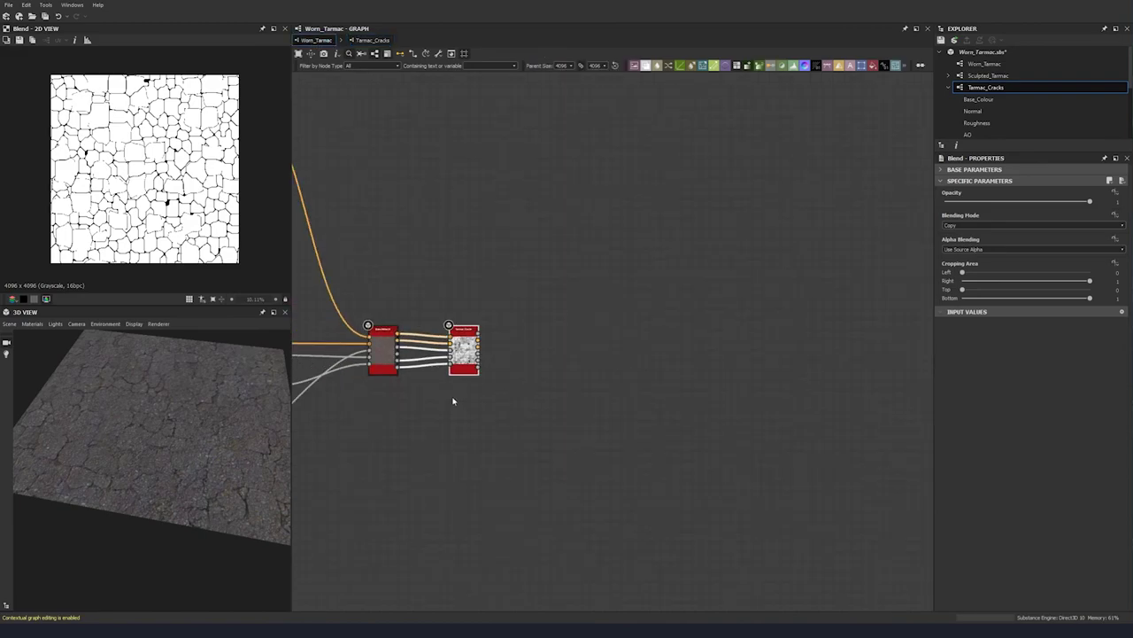
middle_click_drag(454, 398, 545, 377)
scroll(551, 364, "up", 5)
left_click_drag(563, 301, 592, 302)
middle_click_drag(649, 397, 589, 412)
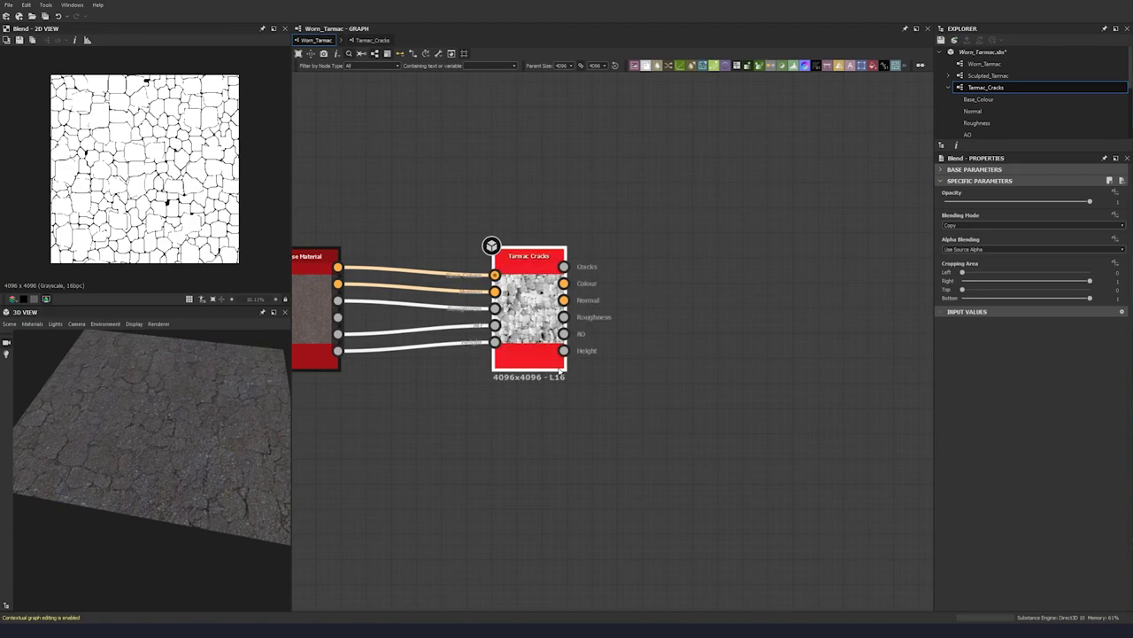
mouse_move(523, 305)
left_mouse_down()
mouse_move(572, 306)
mouse_move(521, 319)
left_mouse_up()
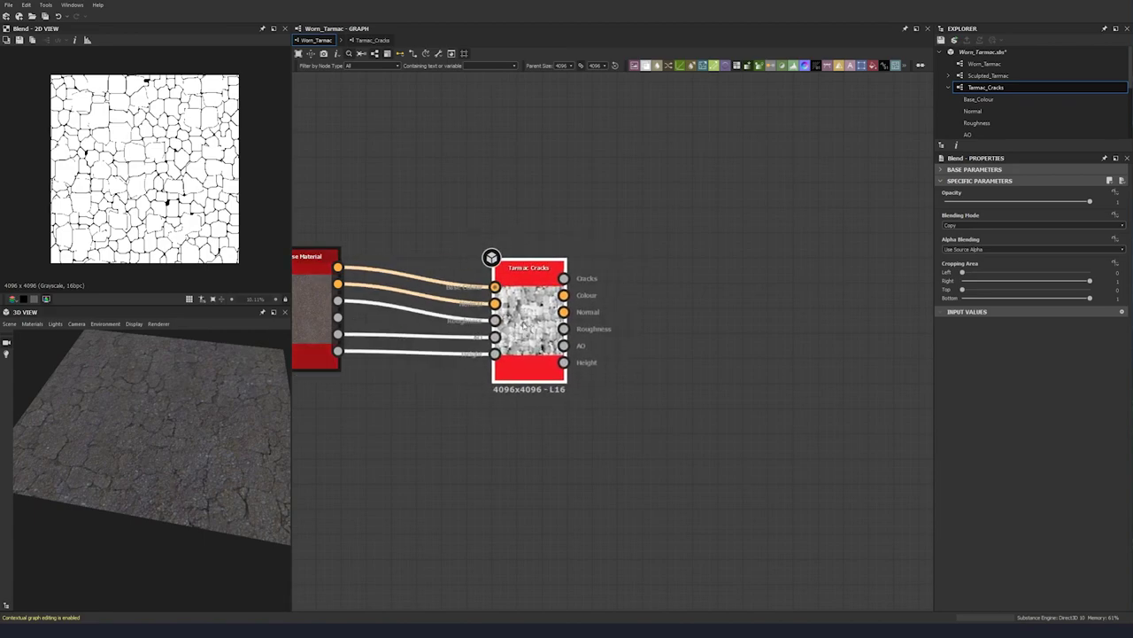
double_click(547, 332)
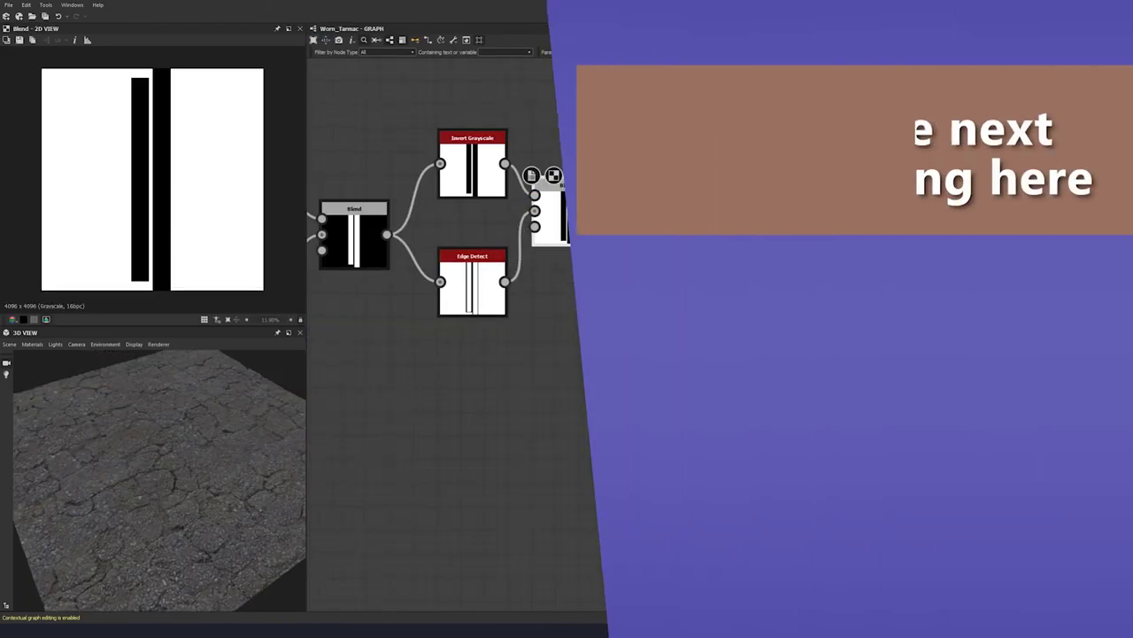
middle_click_drag(414, 275, 369, 276)
double_click(522, 212)
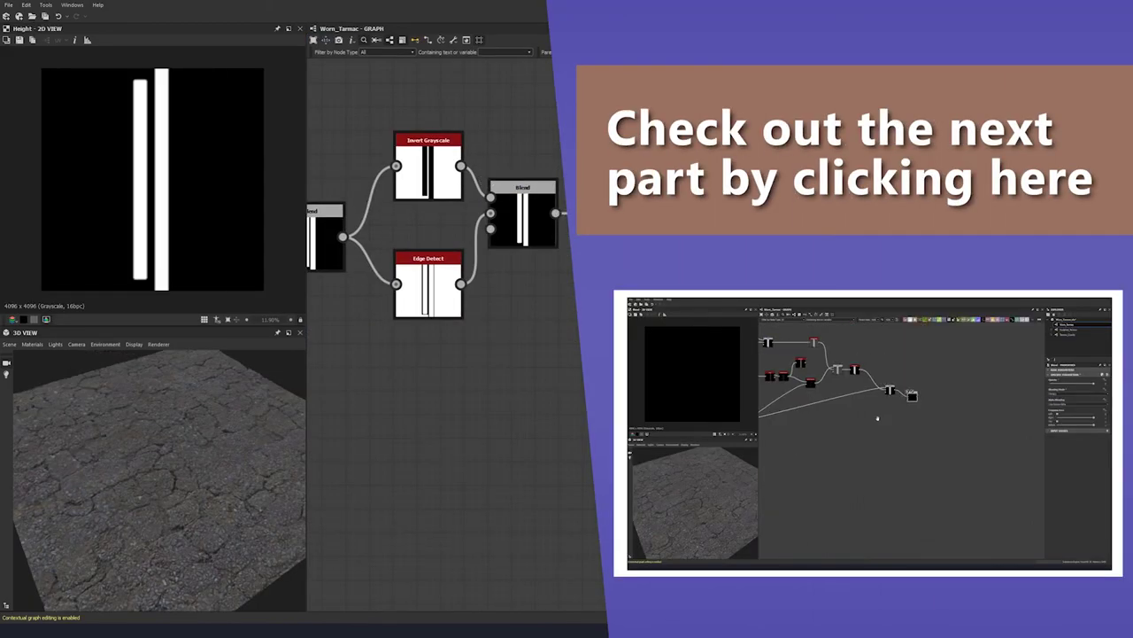
middle_click_drag(531, 293, 408, 298)
key("space")
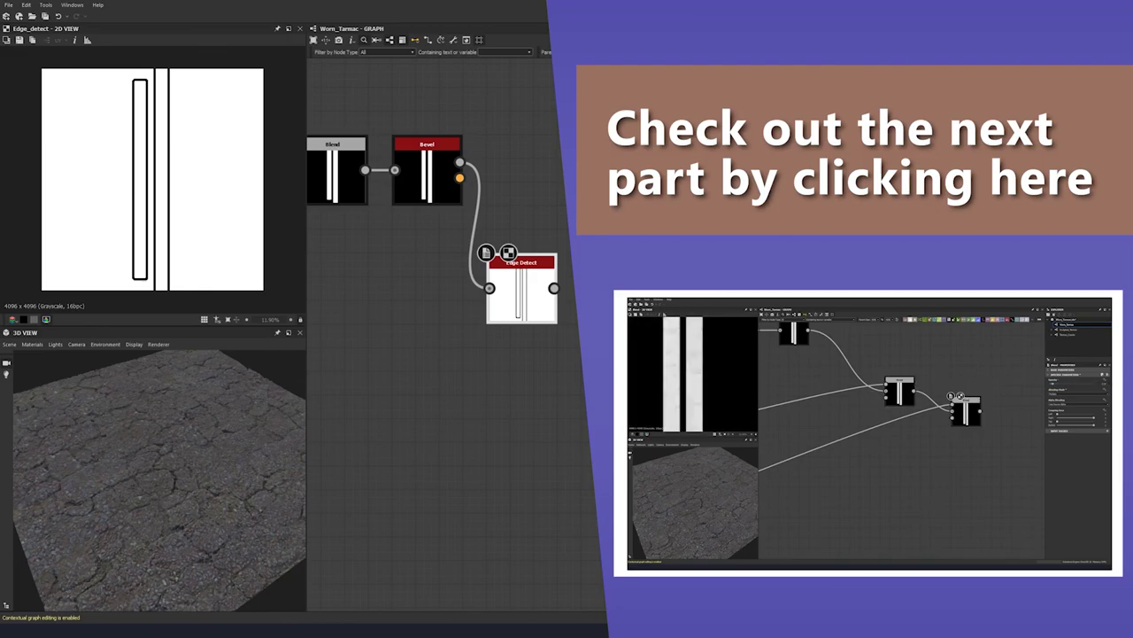